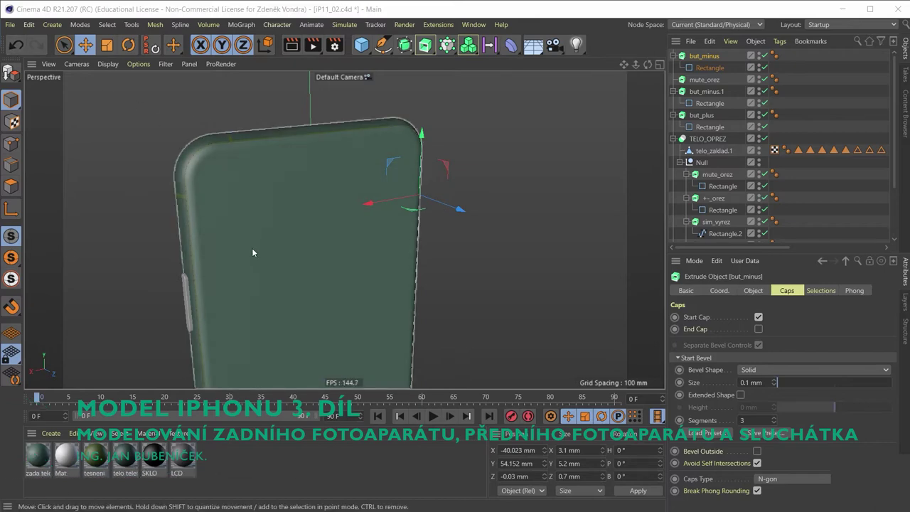
Step: Switch to the Photos app showing the green iPhone 11 Pro Max reference photo
key("alt+Tab")
key("alt+Tab")
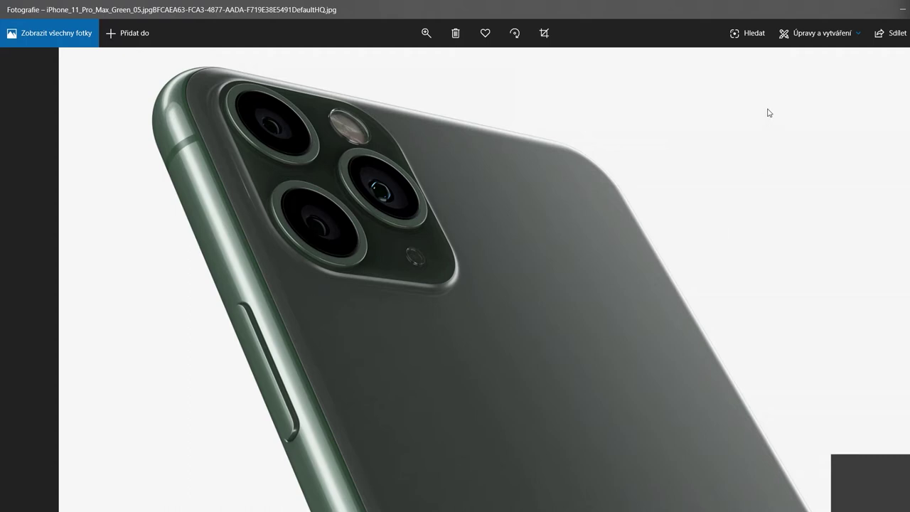
Step: Minimize the reference photo and save the project incrementally as iP11_03.c4d
left_click(902, 15)
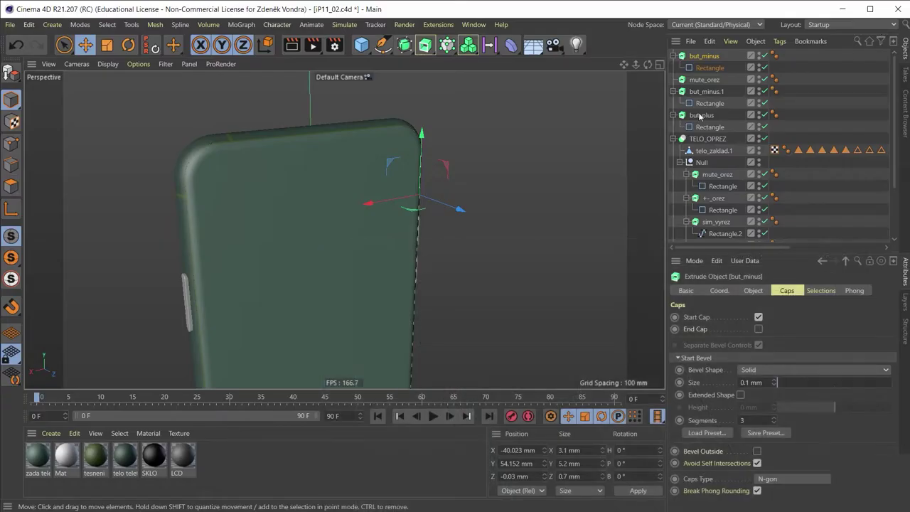
left_click(10, 25)
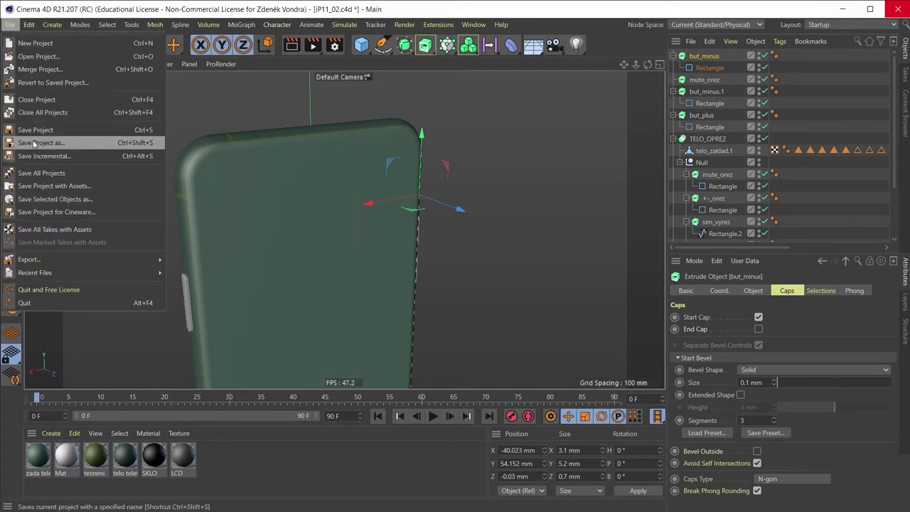
left_click(34, 144)
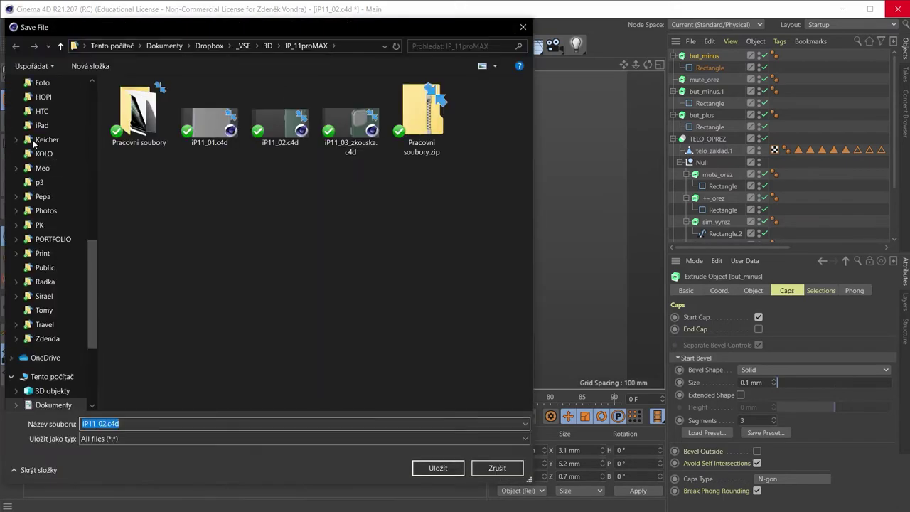
key("Escape")
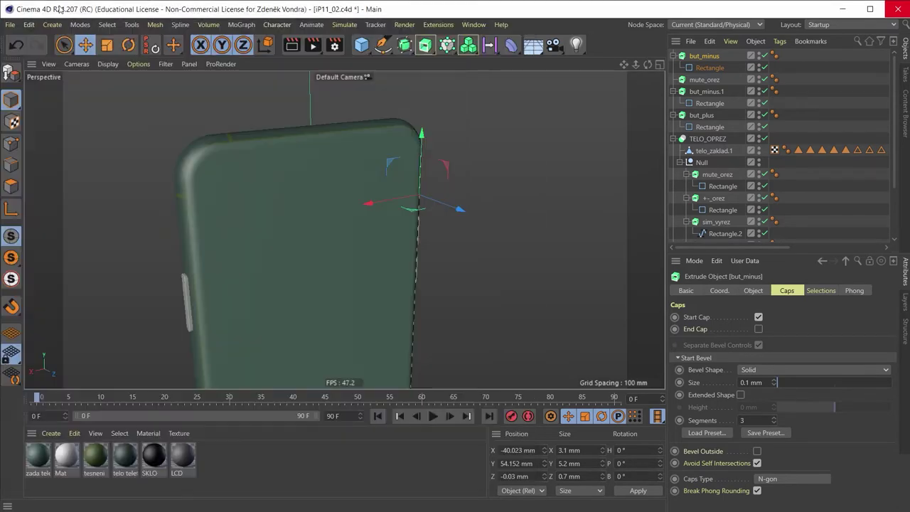
left_click(11, 25)
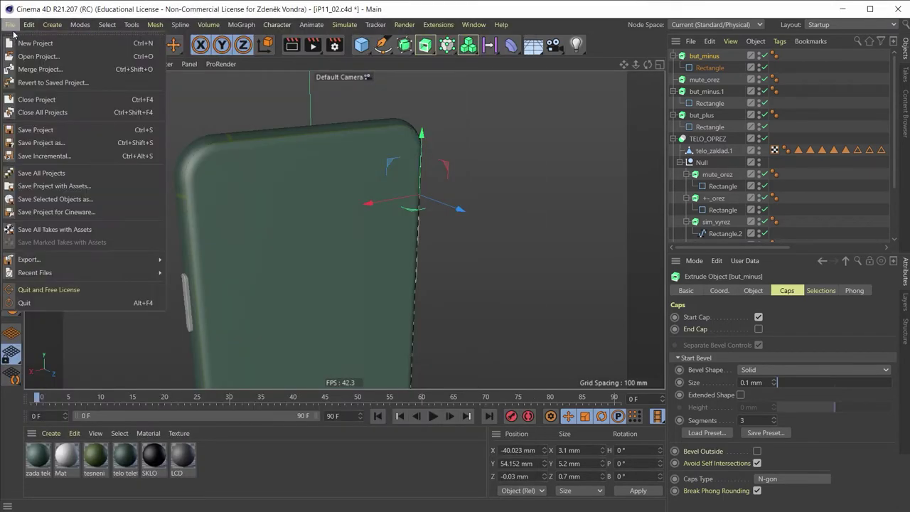
left_click(53, 158)
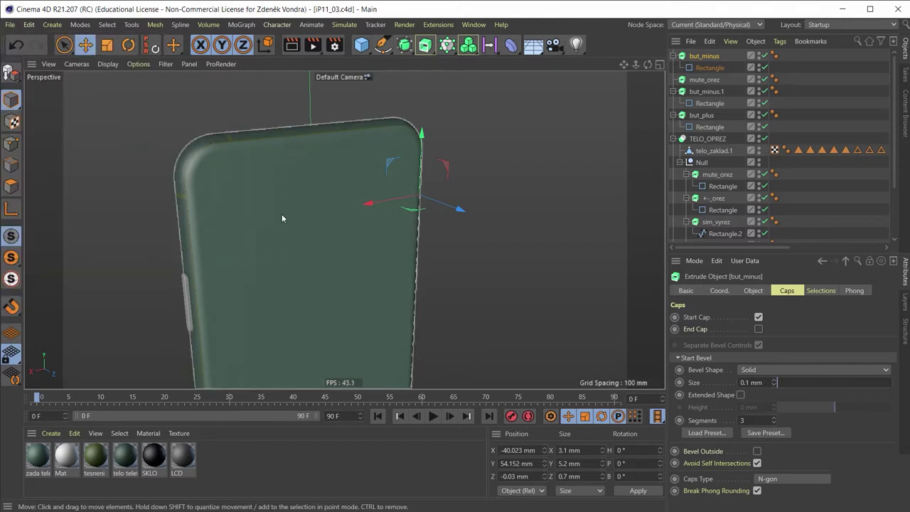
mouse_move(253, 206)
left_mouse_down("alt")
mouse_move(467, 178)
mouse_move(380, 209)
mouse_move(548, 178)
mouse_move(528, 188)
mouse_move(574, 259)
mouse_move(449, 299)
mouse_move(298, 229)
mouse_move(280, 208)
mouse_move(501, 186)
mouse_move(397, 213)
mouse_move(430, 193)
mouse_move(341, 150)
mouse_move(361, 134)
mouse_move(238, 130)
mouse_move(375, 140)
mouse_move(223, 197)
mouse_move(486, 214)
mouse_move(637, 184)
mouse_move(611, 208)
mouse_move(522, 235)
mouse_move(562, 232)
mouse_move(630, 216)
mouse_move(334, 226)
mouse_move(361, 222)
mouse_move(329, 219)
mouse_move(641, 177)
mouse_move(583, 185)
mouse_move(573, 210)
mouse_move(270, 217)
mouse_move(311, 217)
left_mouse_up("alt")
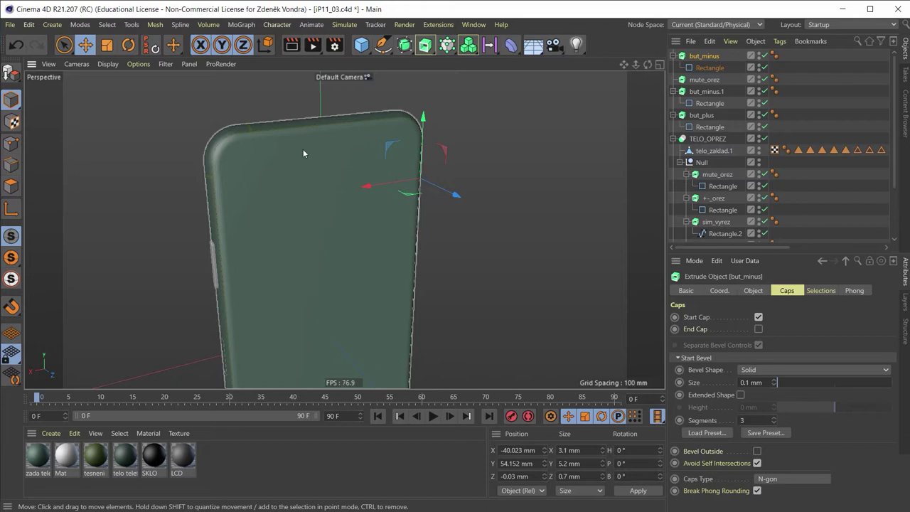
key("alt+Tab")
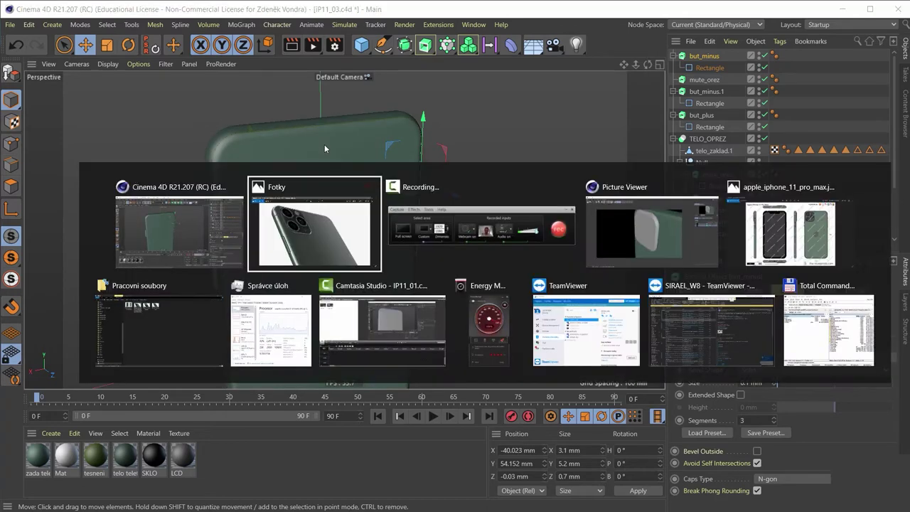
key("alt+Tab")
key("alt+Tab")
key("alt+Tab")
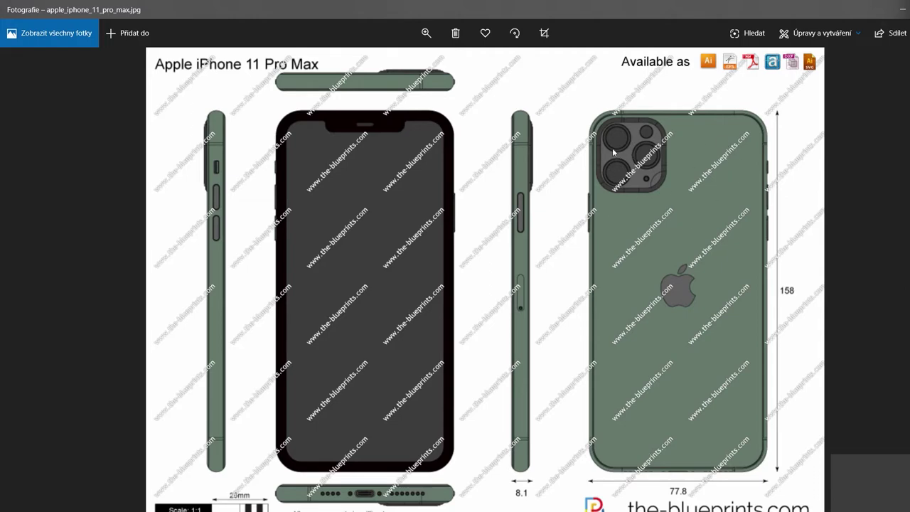
key("alt+Tab")
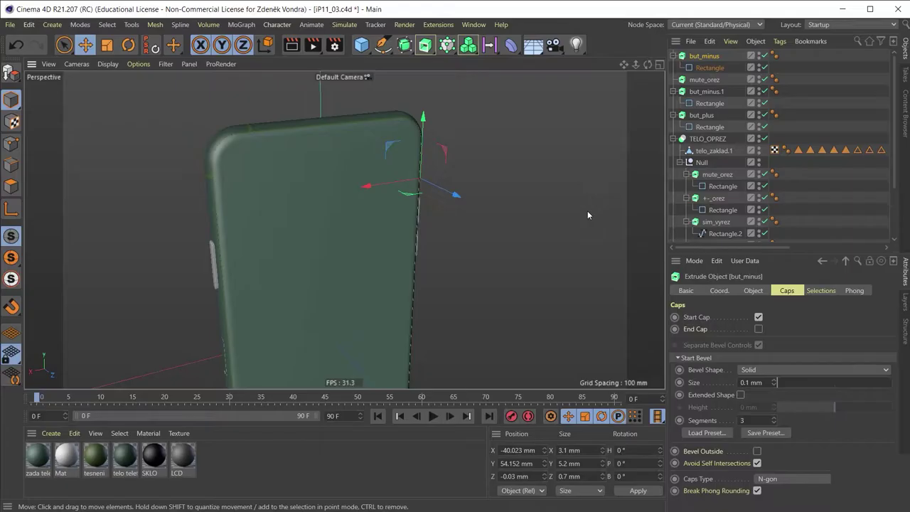
Step: Show the four-view layout, check the green iPhone reference photo, then minimize it
middle_click(337, 214)
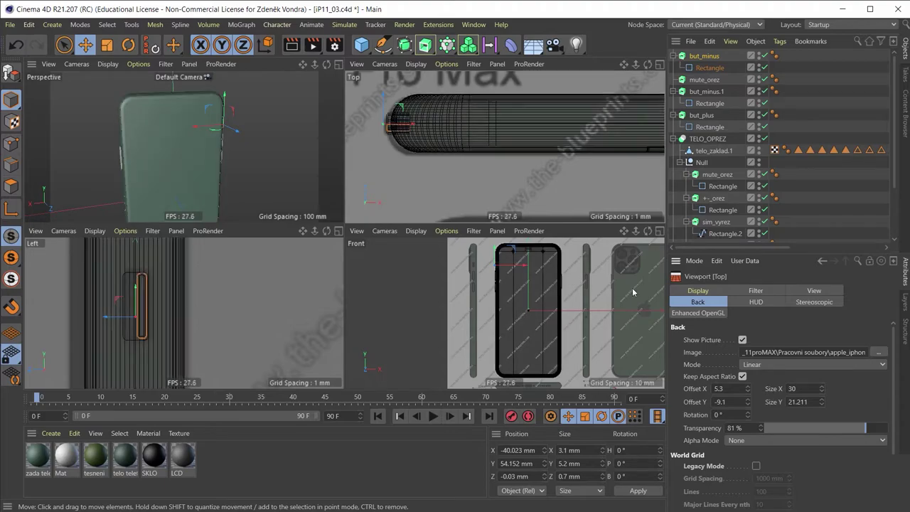
key("alt+Tab")
key("Tab")
key("Tab")
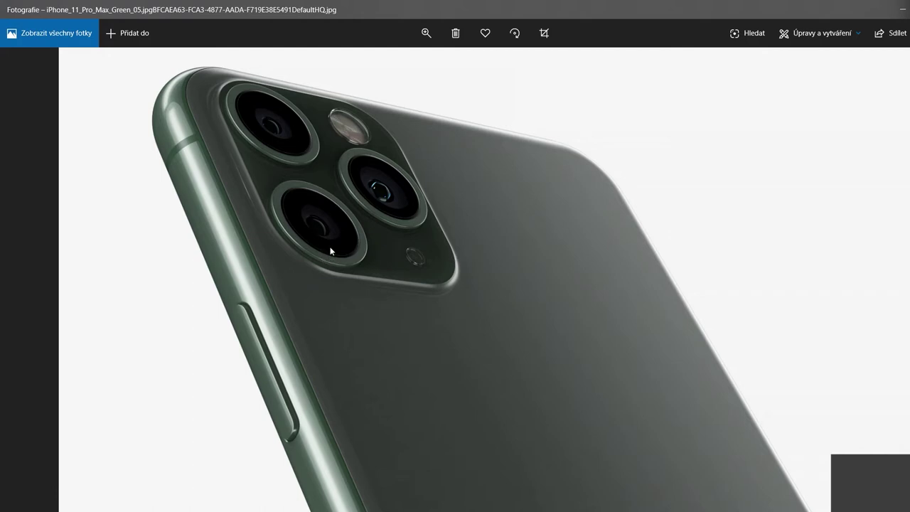
left_click(902, 7)
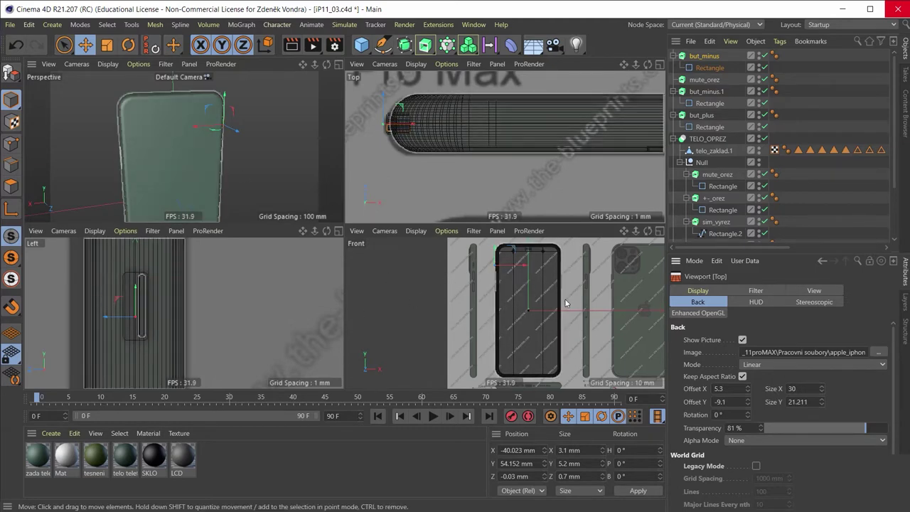
Step: Change the Front view's camera to Back, maximize it and zoom in on the blueprint
left_click(386, 231)
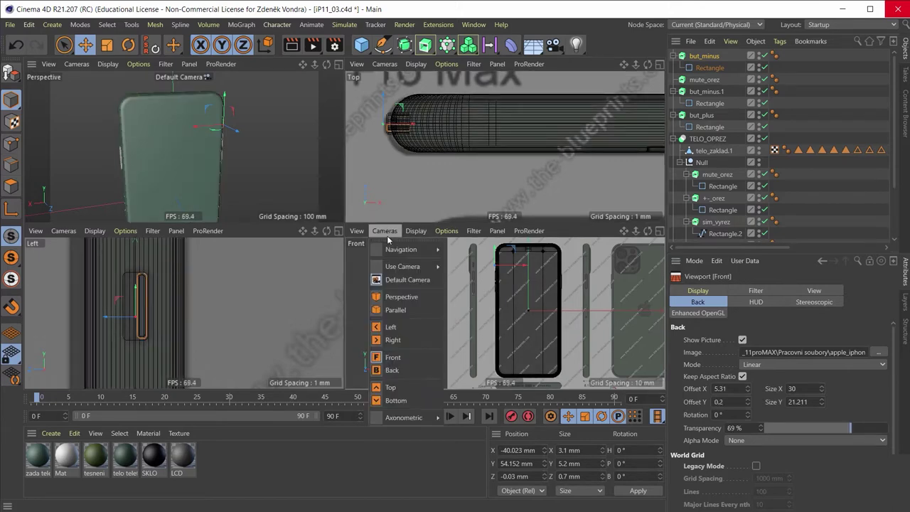
left_click(393, 370)
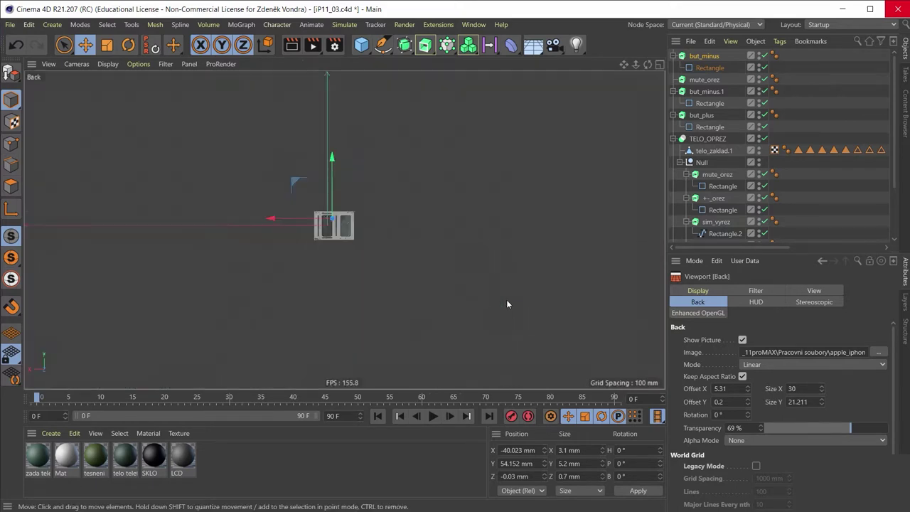
middle_click(508, 304)
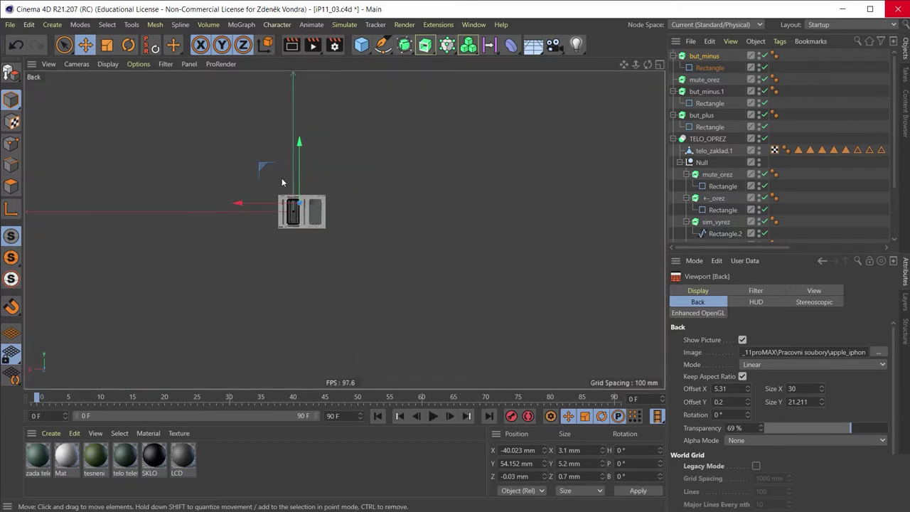
scroll(320, 217, "up", 2)
scroll(292, 215, "up", 3)
scroll(288, 215, "up", 3)
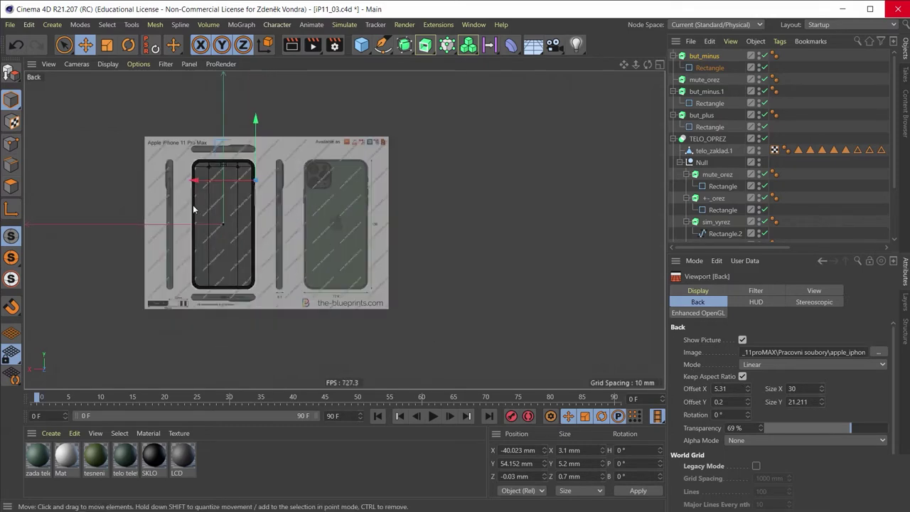
scroll(195, 207, "up", 1)
scroll(196, 220, "up", 1)
scroll(231, 233, "up", 2)
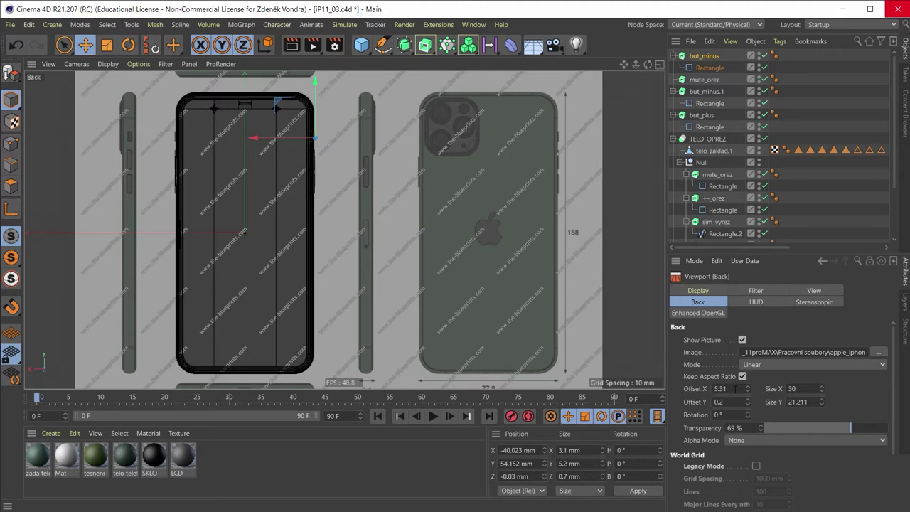
Step: Set the Back view blueprint's Offset X to 8.55, then make it -8.55
double_click(737, 390)
type("8")
key("Return")
type(".55")
key("Return")
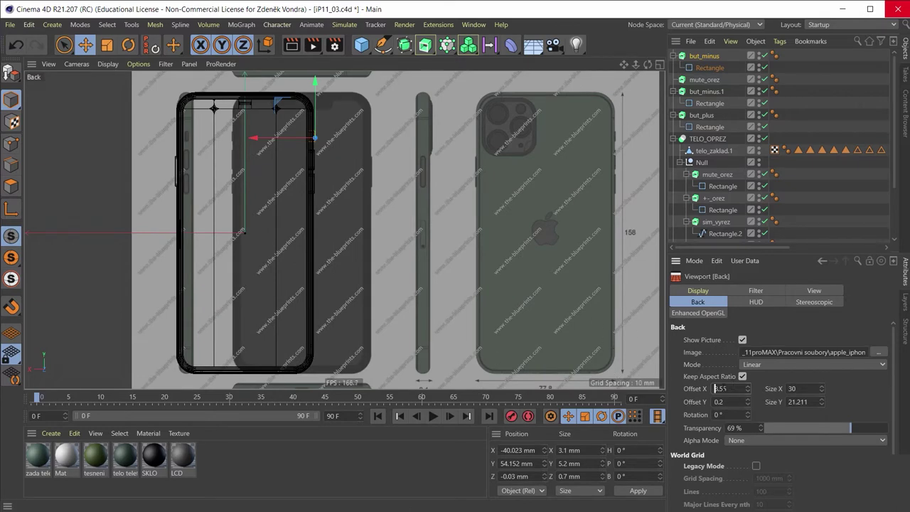
key("Home")
type("-")
key("Return")
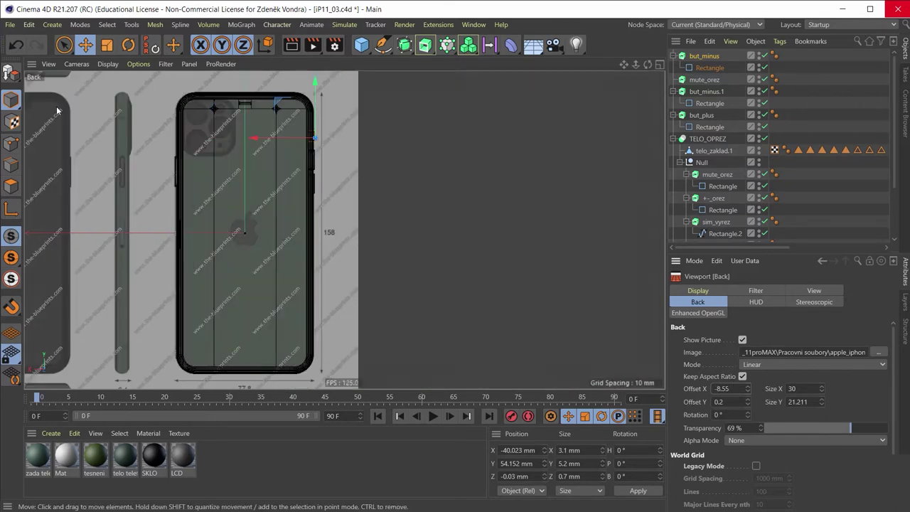
Step: Zoom in on the phone's top edge and fine-tune Offset X to -8.53
scroll(242, 134, "up", 3)
scroll(277, 155, "up", 3)
middle_click_drag(278, 155, 343, 227)
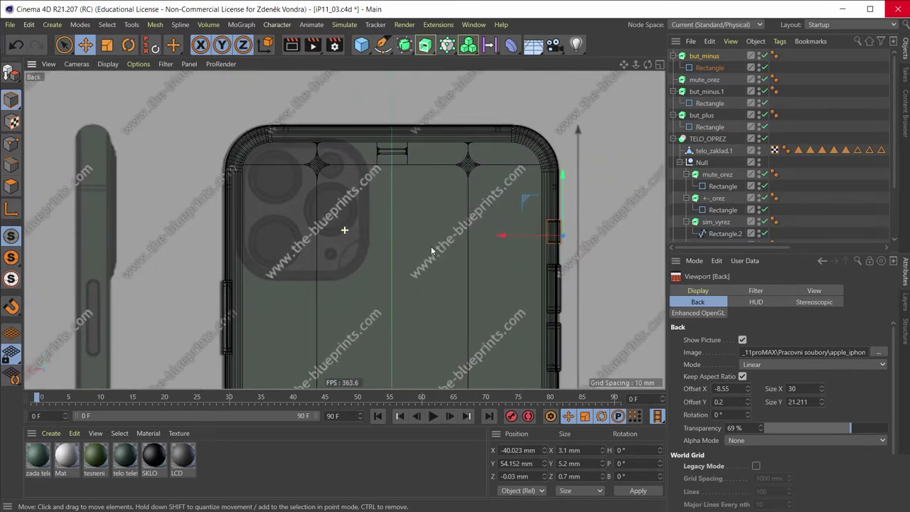
scroll(418, 177, "up", 2)
scroll(418, 181, "up", 1)
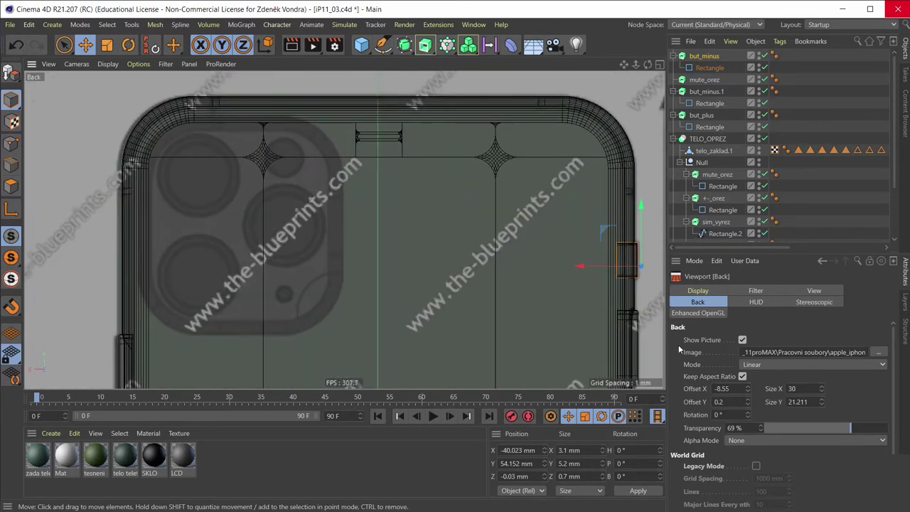
left_click(729, 389)
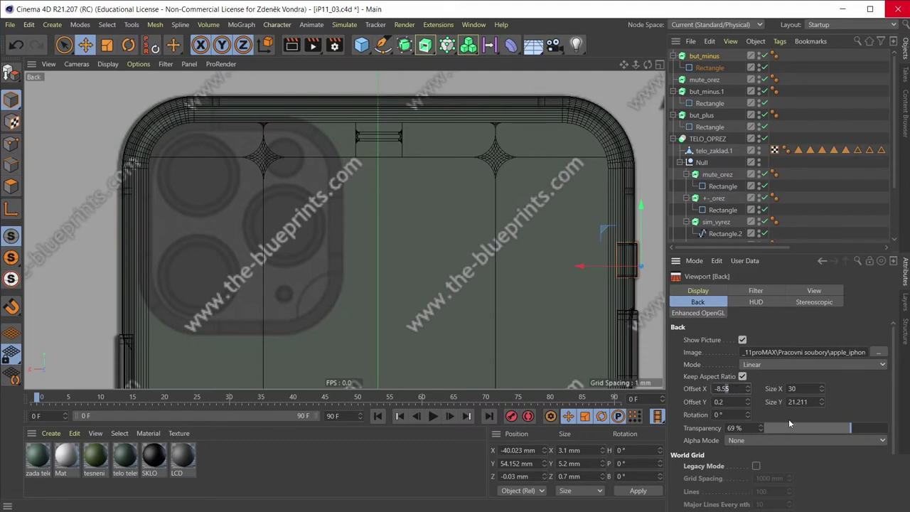
type("4")
key("Return")
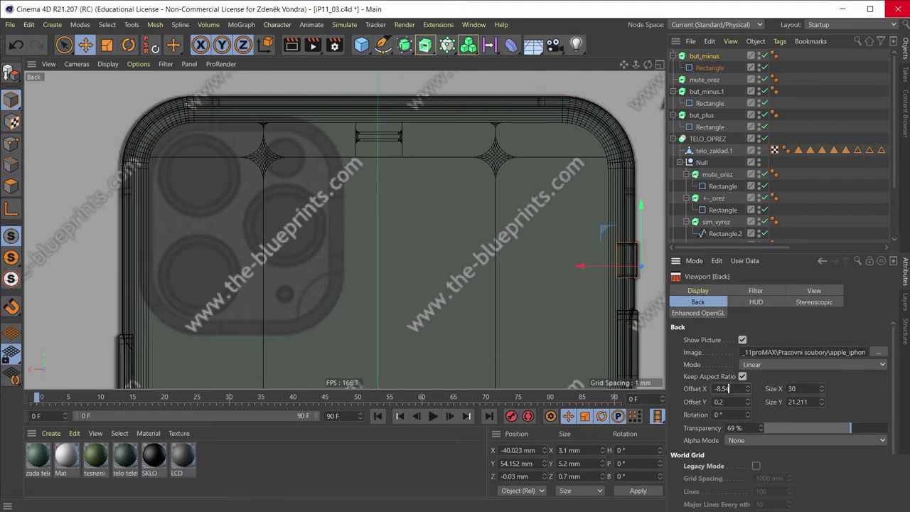
type("3")
key("Return")
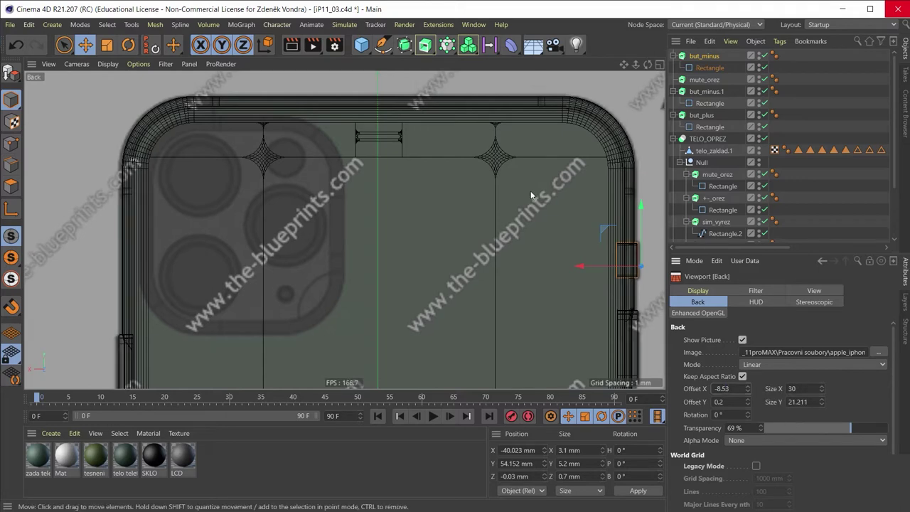
Step: Maximize the Perspective view, orbit to see the phone's side, then restore four views
middle_click(359, 182)
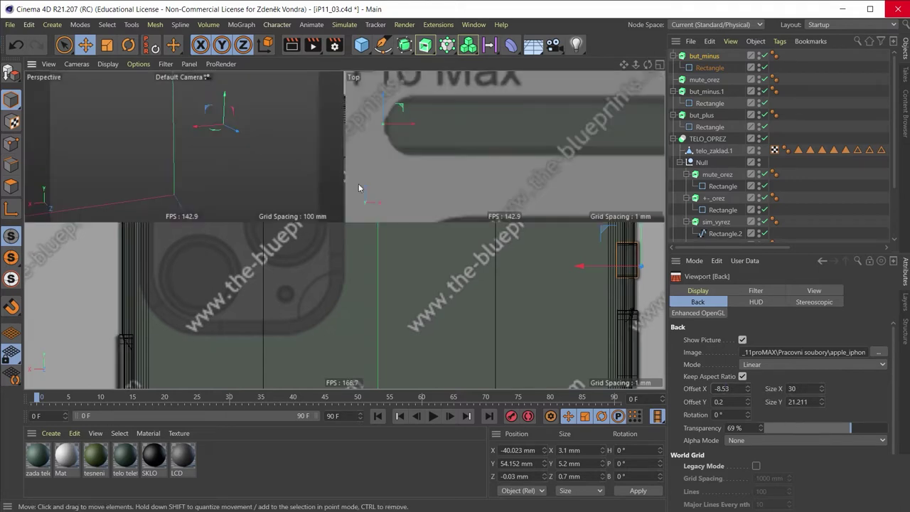
middle_click(269, 153)
mouse_move(267, 154)
left_mouse_down("alt")
mouse_move(336, 203)
mouse_move(325, 178)
mouse_move(214, 184)
mouse_move(122, 171)
mouse_move(272, 179)
mouse_move(332, 159)
mouse_move(302, 142)
mouse_move(280, 184)
left_mouse_up("alt")
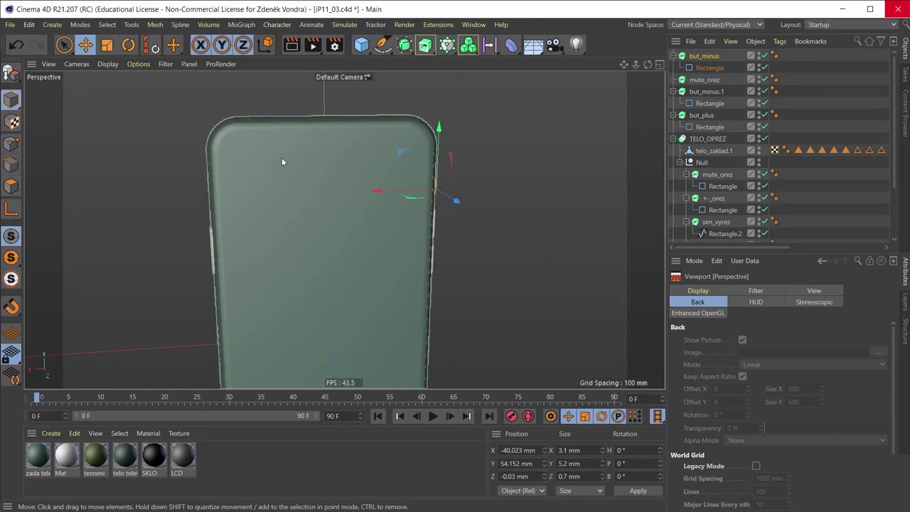
middle_click(280, 185)
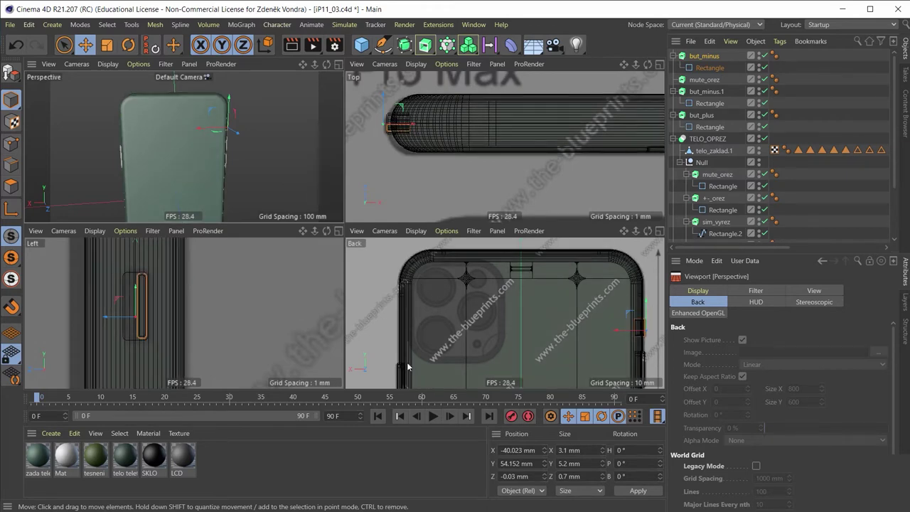
Step: Collapse the but_minus, but_minus.1 and but_plus groups in the object list
left_click(674, 55)
left_click(674, 79)
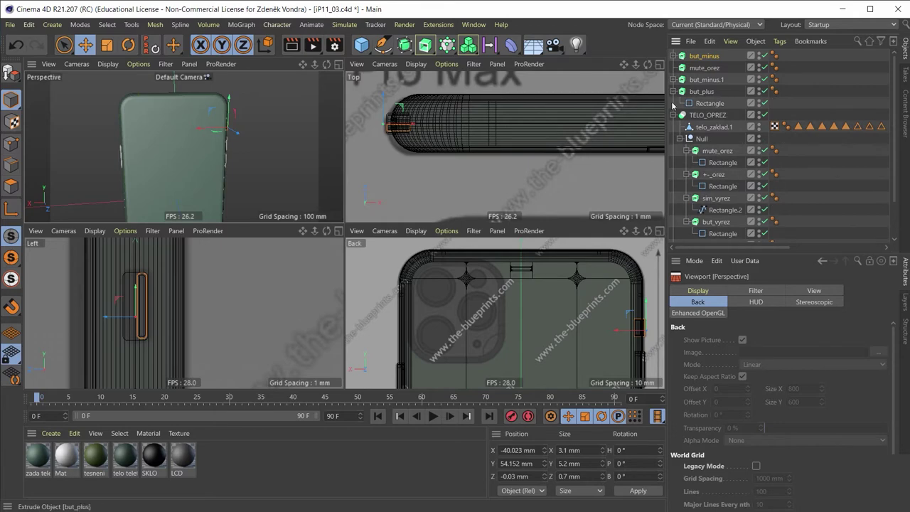
left_click(673, 92)
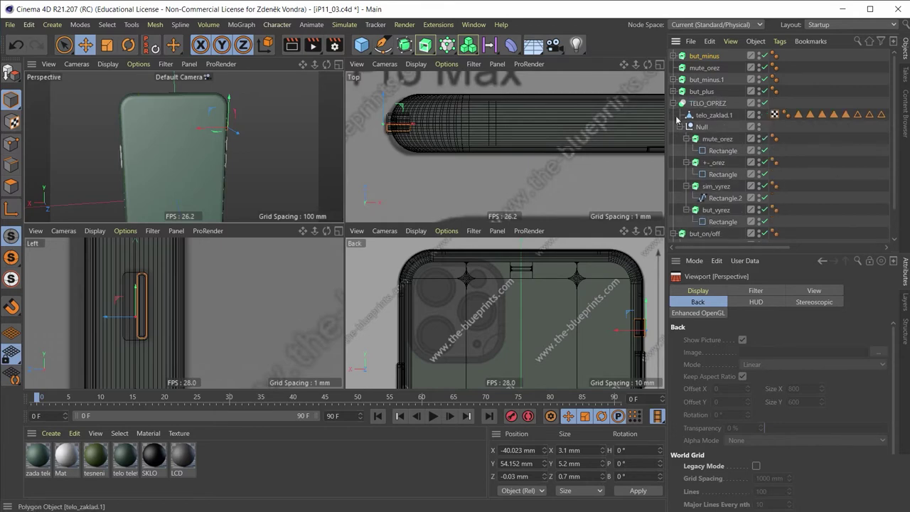
Step: Add a Rectangle spline and set its width and height to 25 mm
left_click(383, 44)
left_click(508, 146)
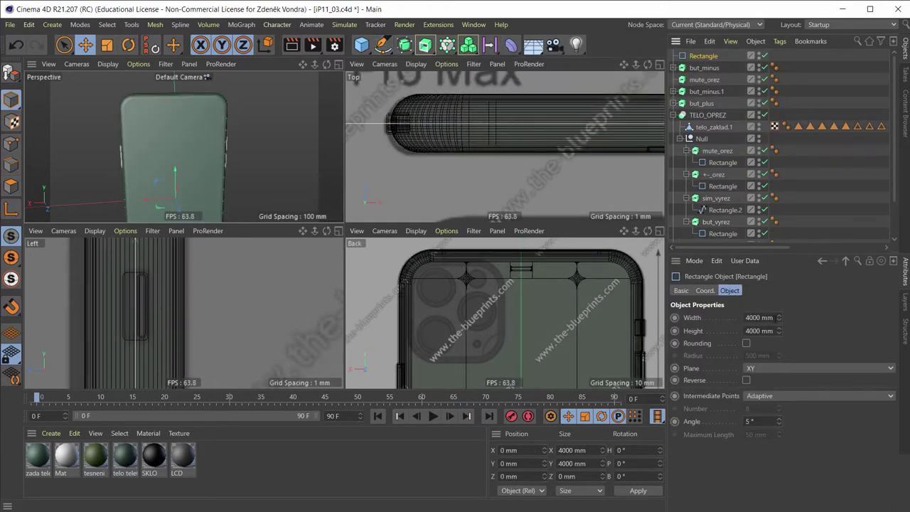
key("Tab")
type("2")
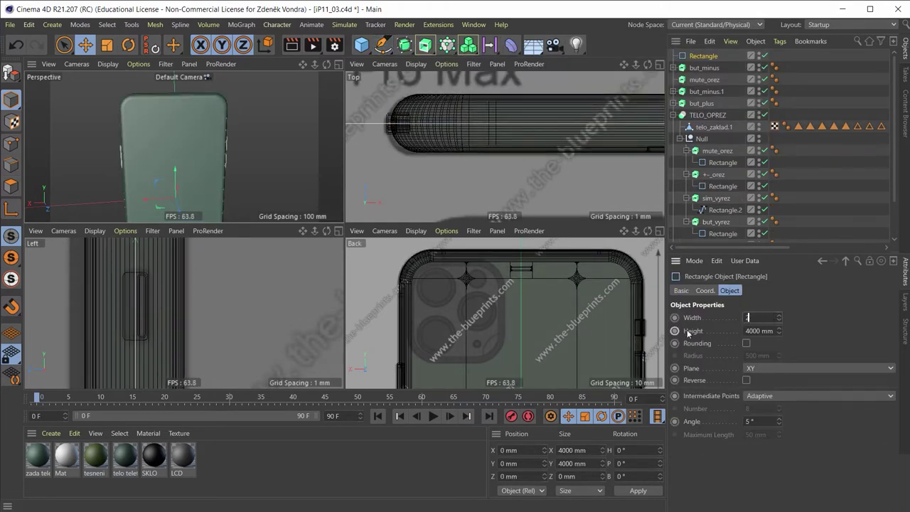
key("Tab")
type("25")
key("Return")
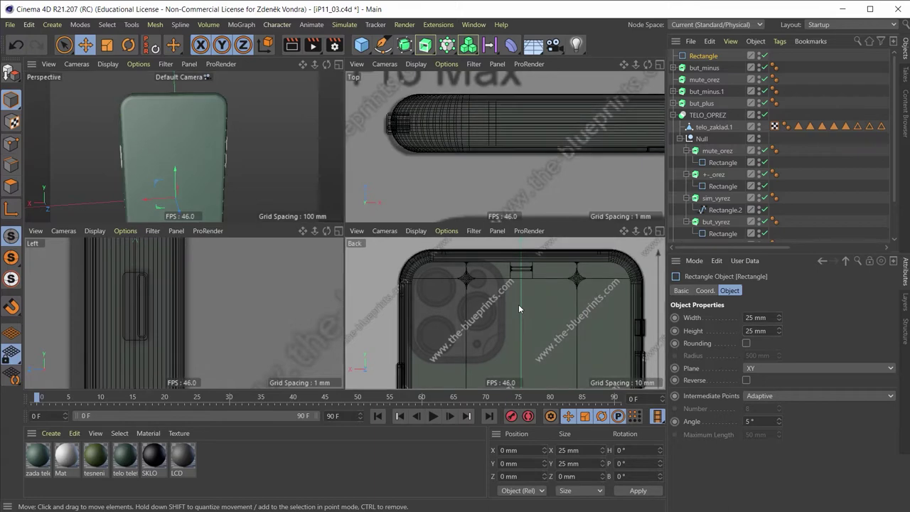
Step: Maximize the Back view and move the rectangle onto the camera module
middle_click(519, 305)
scroll(392, 285, "down", 5)
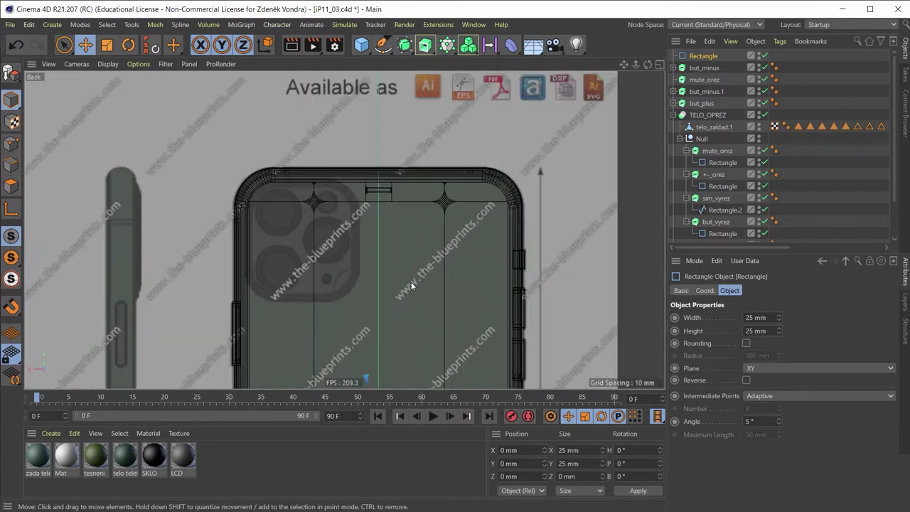
scroll(411, 282, "up", 2)
middle_click_drag(462, 141, 488, 115, "alt")
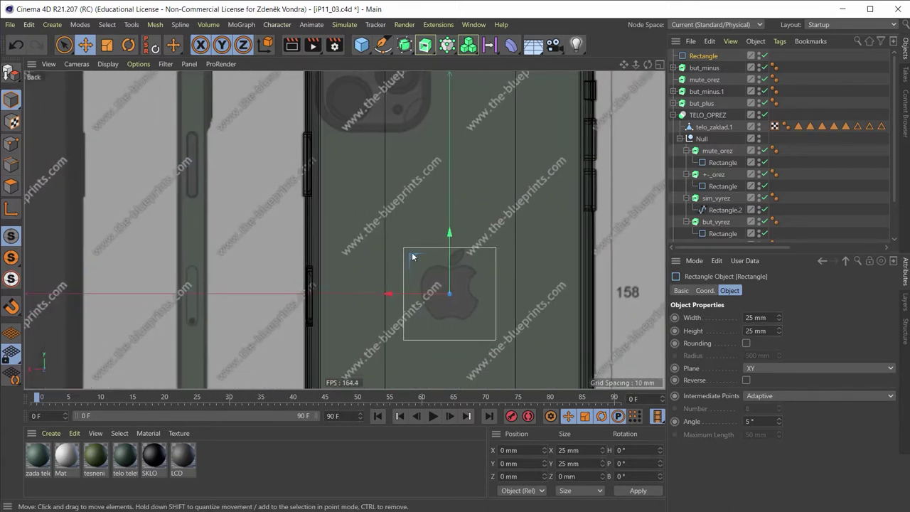
left_click_drag(412, 261, 336, 103)
scroll(419, 342, "up", 2)
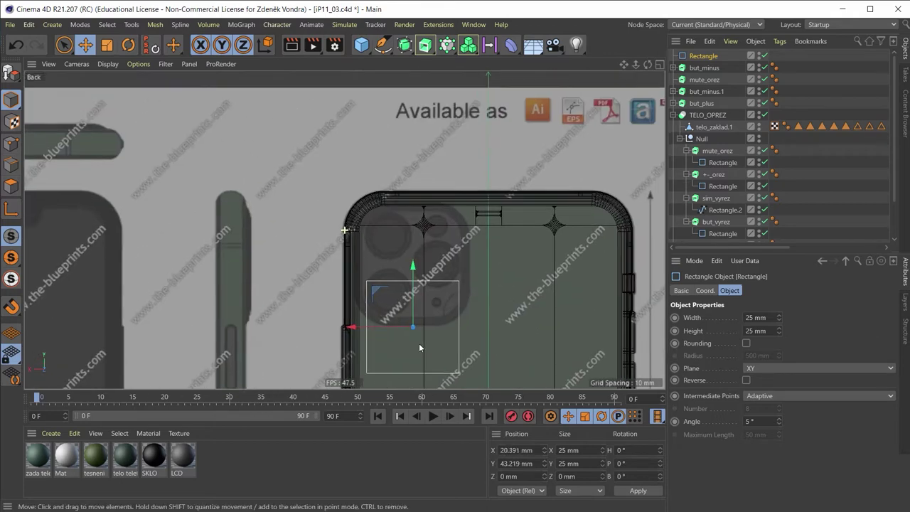
scroll(428, 317, "up", 1)
scroll(428, 323, "up", 1)
left_click_drag(409, 306, 407, 181)
scroll(407, 201, "up", 2)
left_click_drag(371, 211, 366, 202)
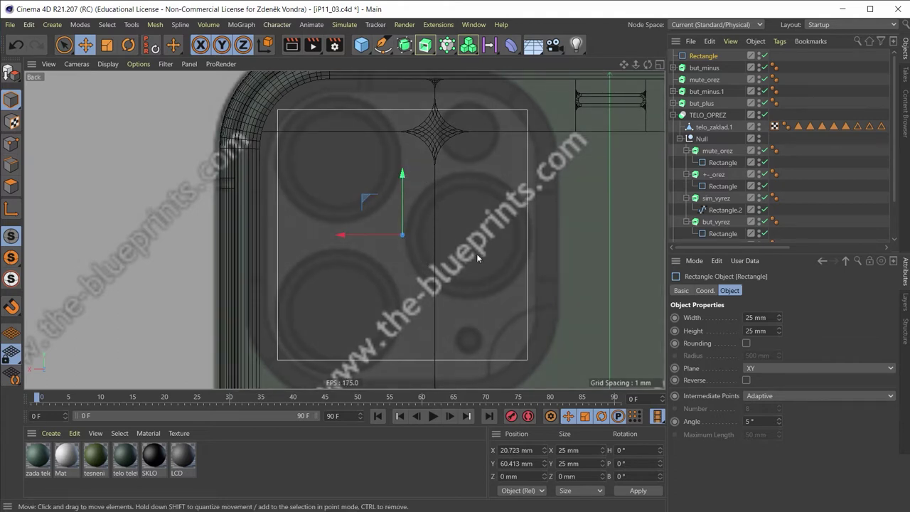
Step: Resize the rectangle to 27 mm wide by 28.5 mm tall
double_click(768, 317)
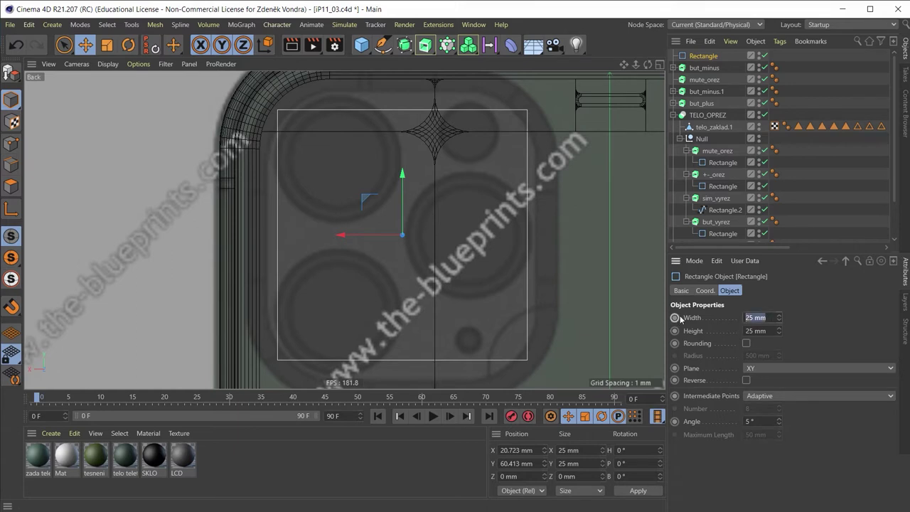
type("1")
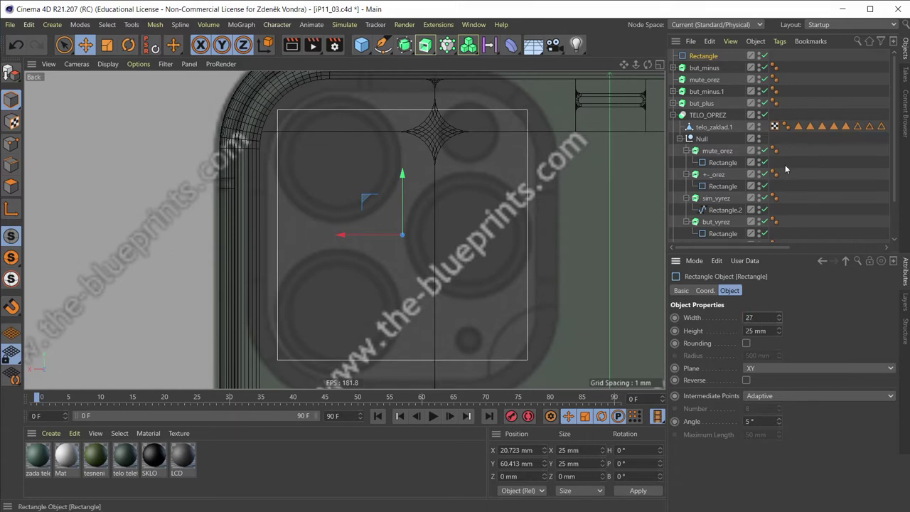
key("Tab")
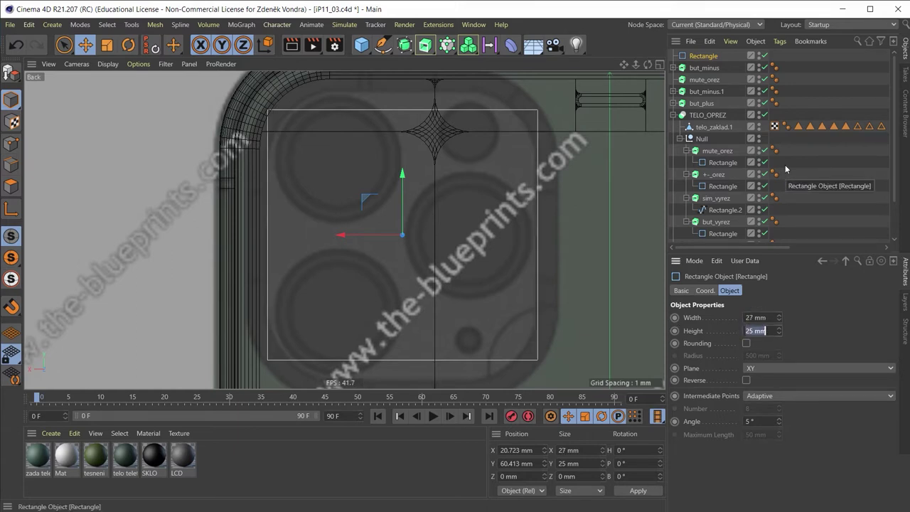
type("28,5")
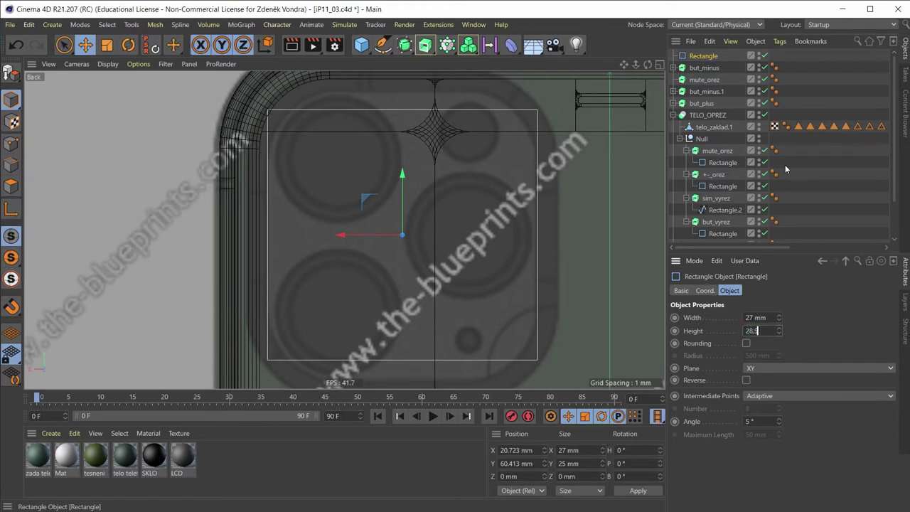
key("Return")
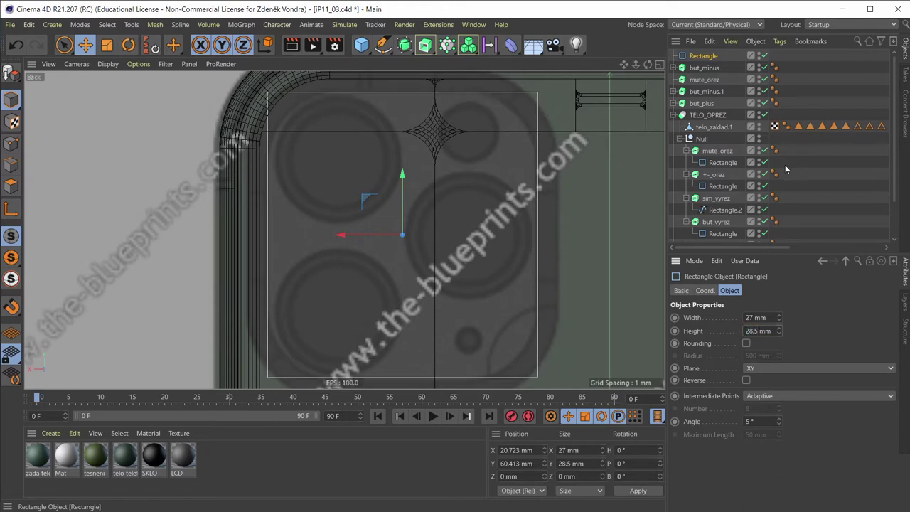
middle_click(441, 185)
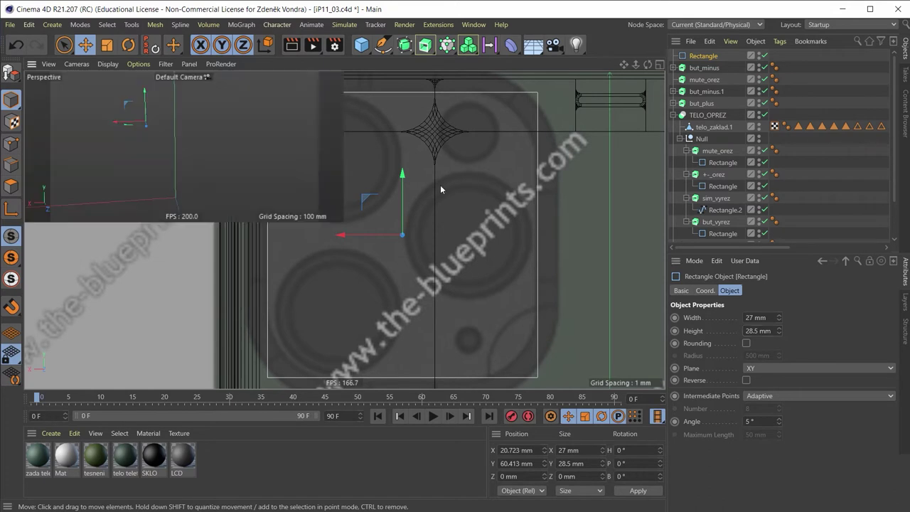
middle_click(534, 292)
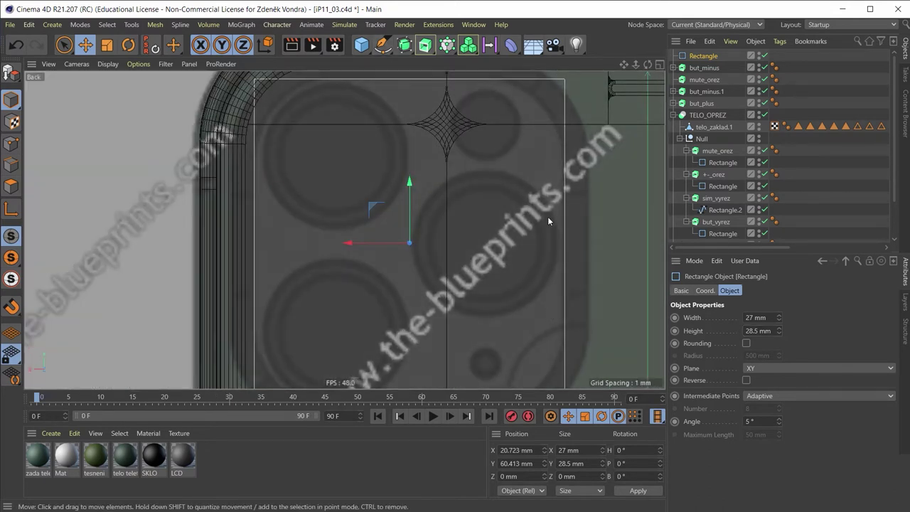
Step: Turn on the rectangle's corner rounding with a 7 mm radius
middle_click_drag(548, 216, 594, 125, "alt")
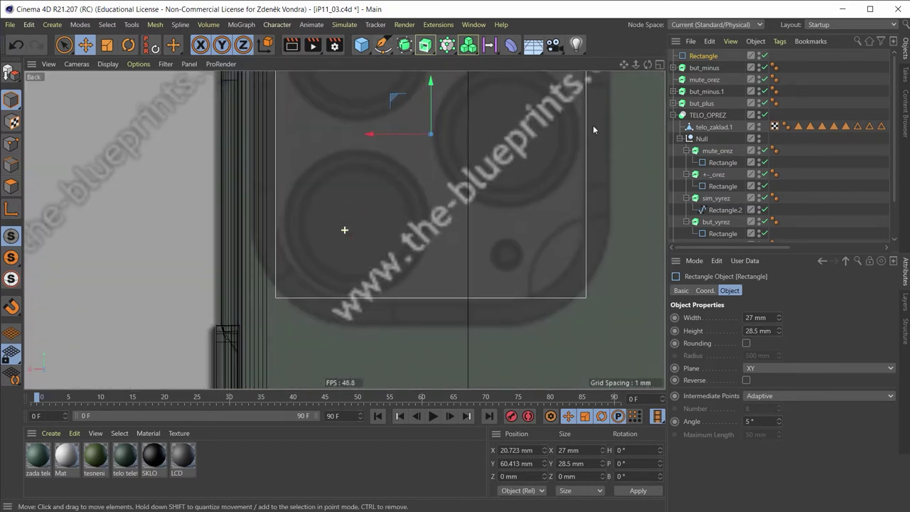
left_click(746, 344)
double_click(773, 355)
type("7")
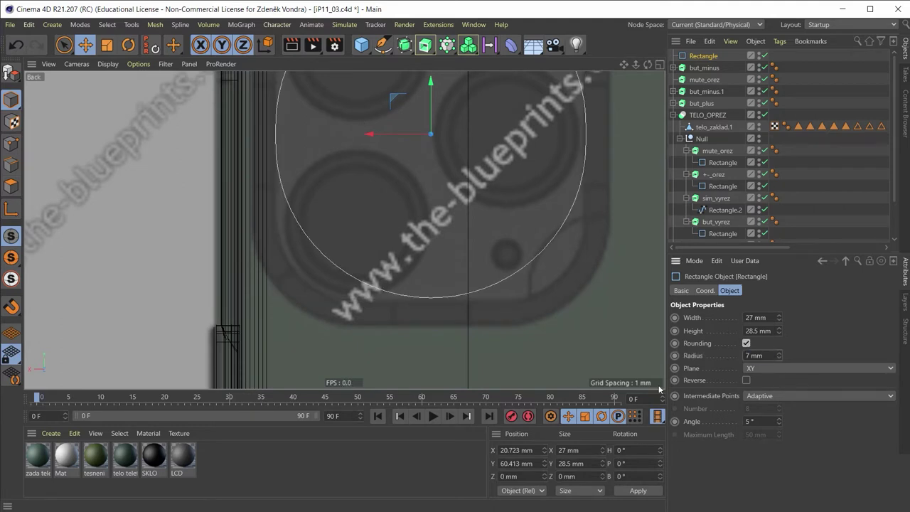
key("Return")
Step: Rename the rectangle to tvar1
scroll(384, 242, "down", 1)
scroll(398, 262, "down", 1)
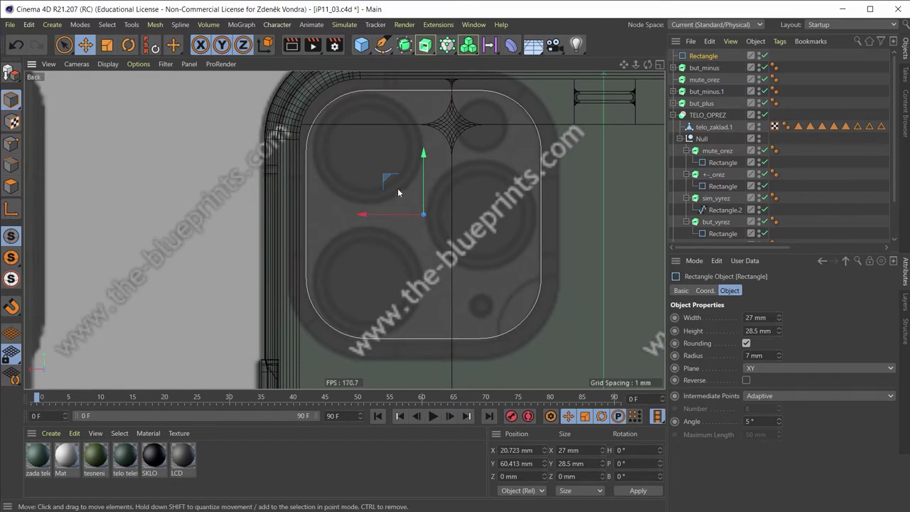
double_click(704, 55)
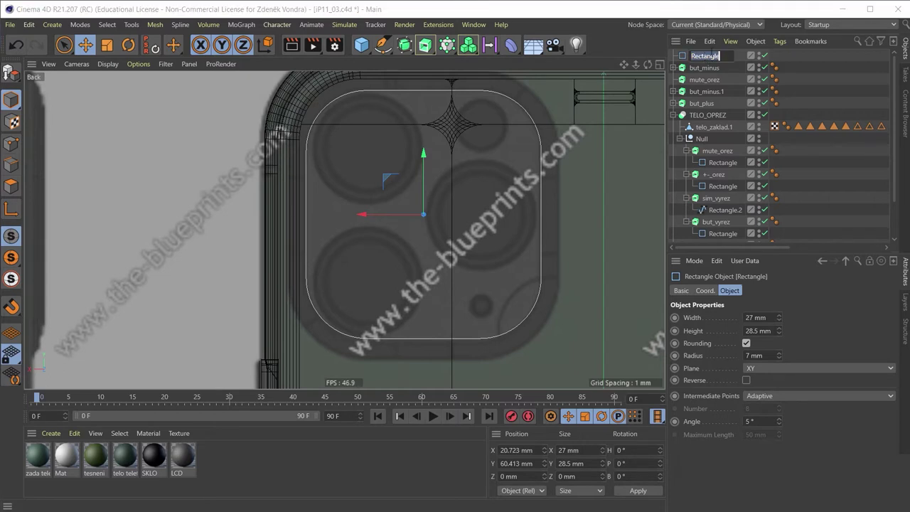
type("tvar1")
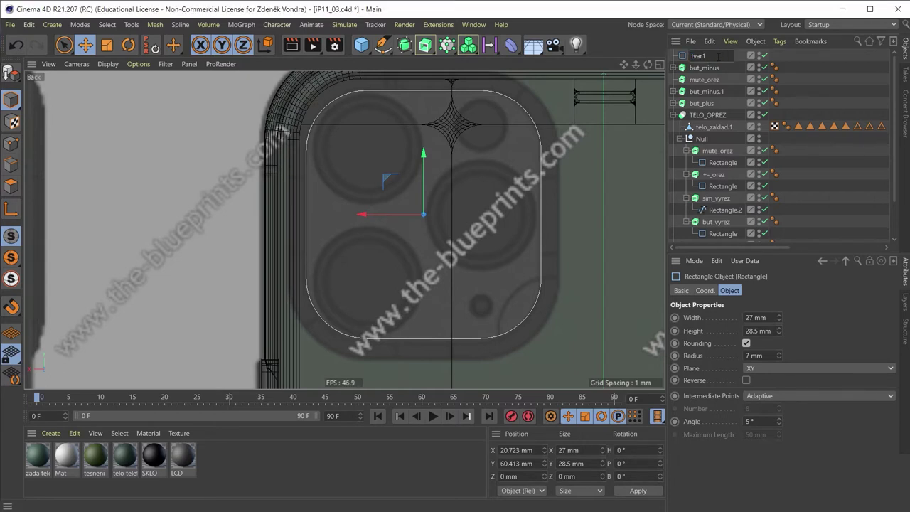
key("Return")
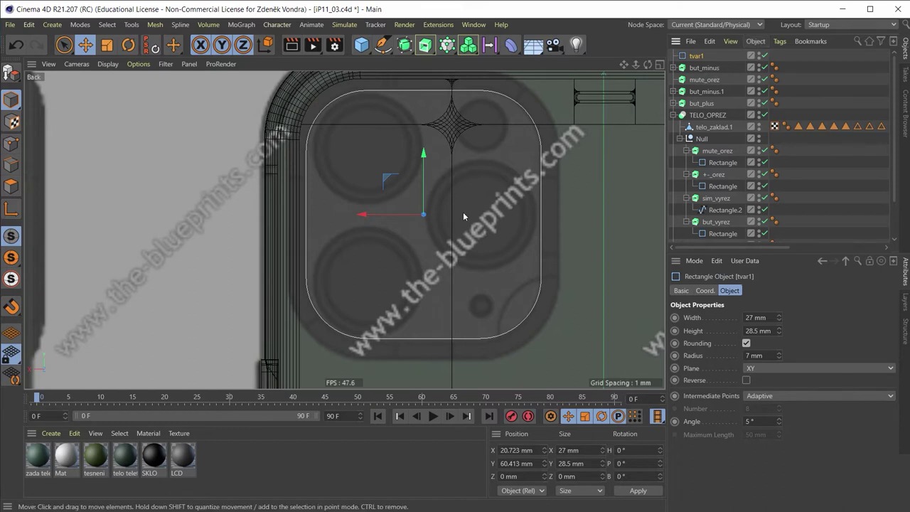
Step: Maximize the Perspective view and orbit around the phone body
middle_click(428, 186)
middle_click(201, 133)
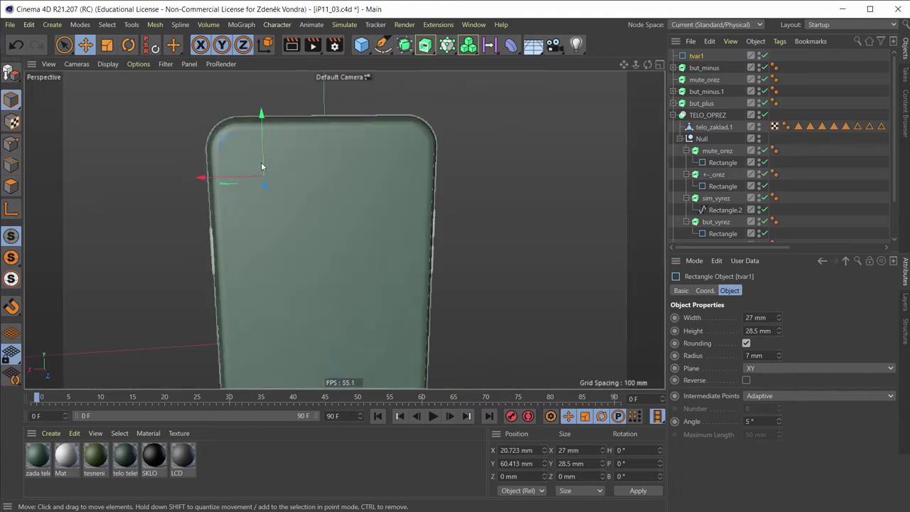
mouse_move(263, 167)
left_mouse_down("alt")
mouse_move(296, 180)
mouse_move(260, 186)
mouse_move(297, 219)
mouse_move(471, 199)
mouse_move(440, 159)
mouse_move(458, 195)
mouse_move(497, 199)
mouse_move(244, 214)
mouse_move(379, 187)
left_mouse_up("alt")
middle_click(378, 187)
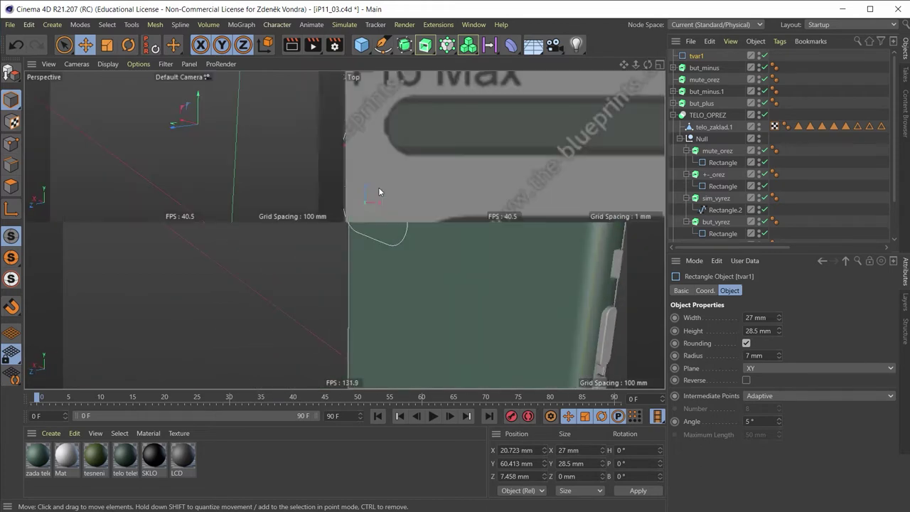
Step: In the enlarged Left view, move tvar1 in depth to Z 5.403 mm, then return to Back view
middle_click(146, 297)
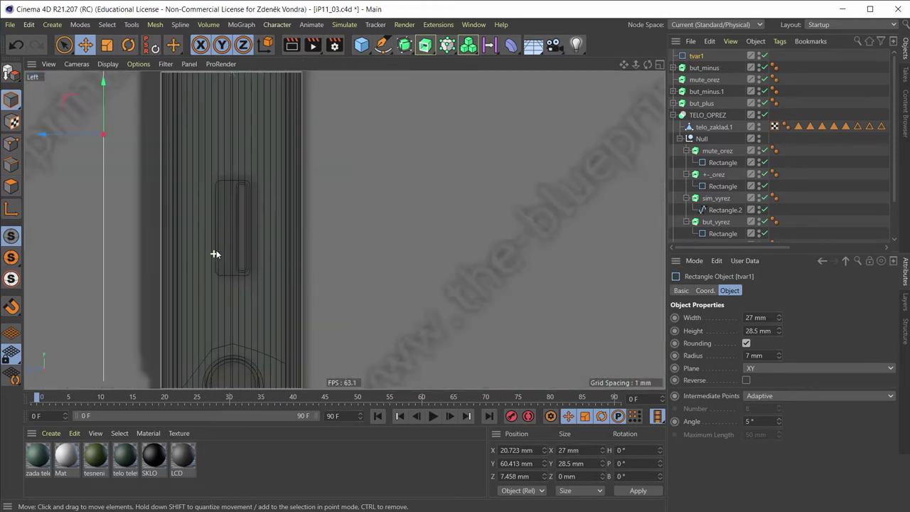
scroll(209, 200, "up", 3)
scroll(152, 163, "up", 2)
scroll(113, 157, "up", 1)
left_click_drag(114, 159, 143, 170)
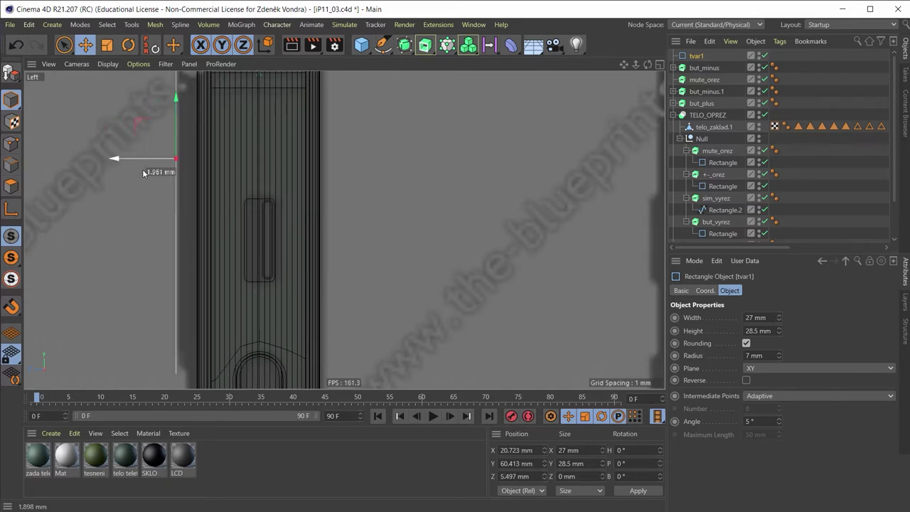
left_click_drag(143, 171, 144, 173)
scroll(234, 256, "down", 1)
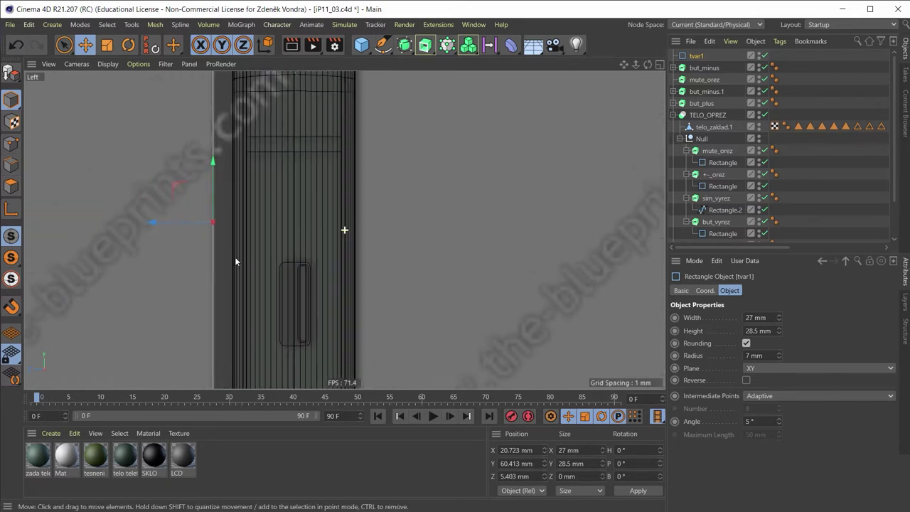
scroll(240, 248, "down", 1)
scroll(305, 269, "down", 2)
middle_click_drag(325, 353, 336, 225)
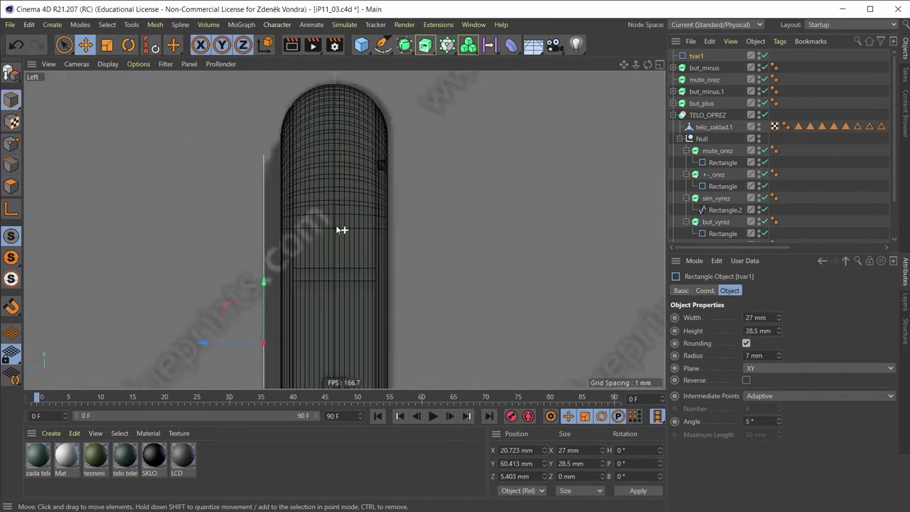
scroll(288, 189, "up", 1)
middle_click(284, 193)
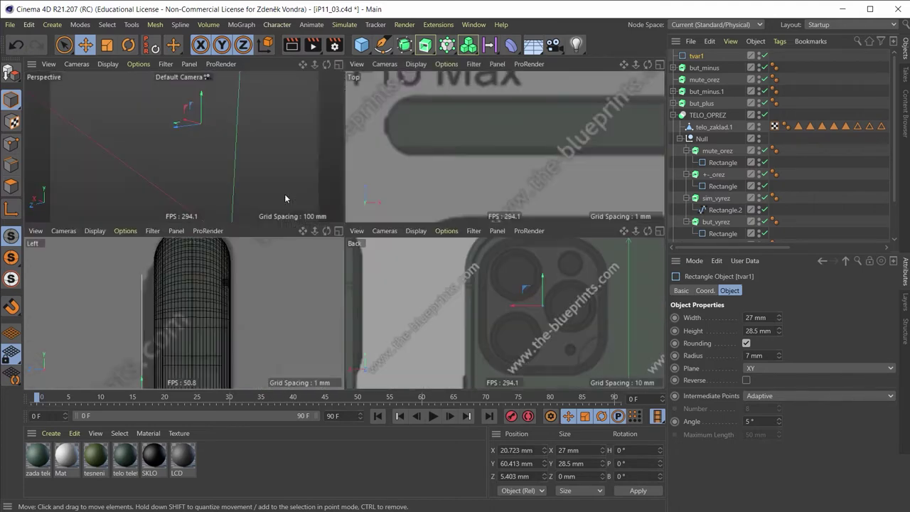
middle_click(561, 288)
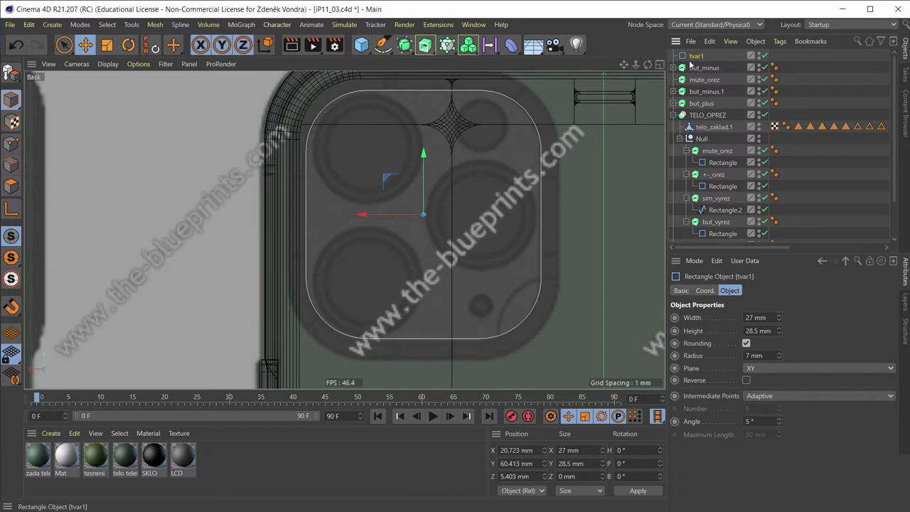
Step: Duplicate the tvar1 rectangle and name the copy tvar2
key("ctrl+c")
key("ctrl+v")
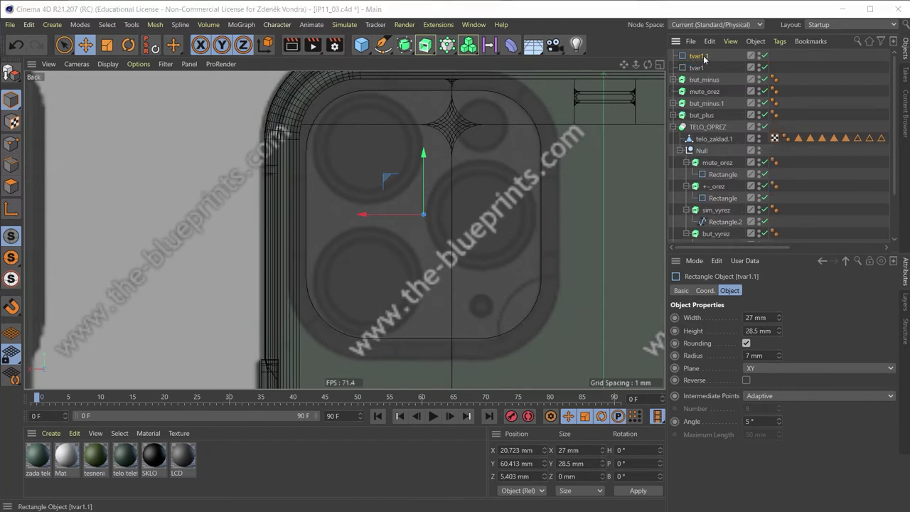
double_click(698, 56)
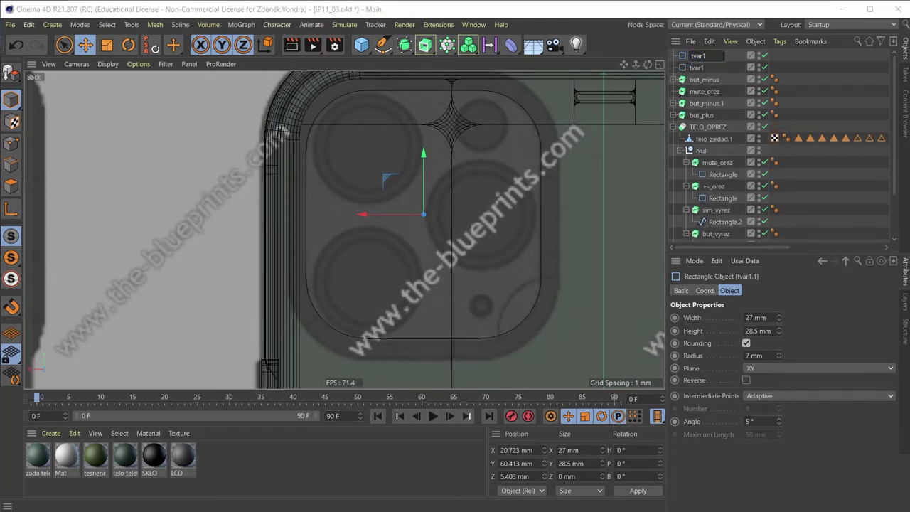
type("2")
key("Return")
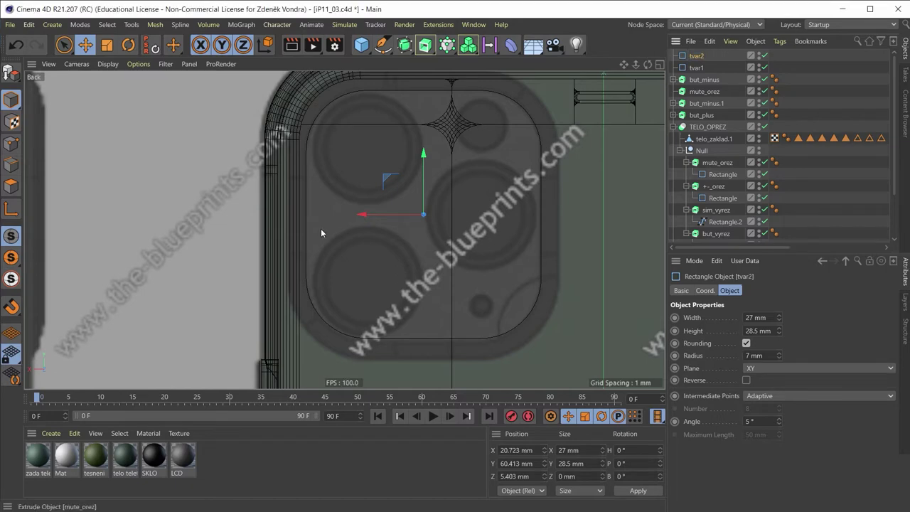
Step: In the Left view, shift tvar2 along Z from 5.403 to 4.972 mm
middle_click(317, 225)
middle_click(159, 280)
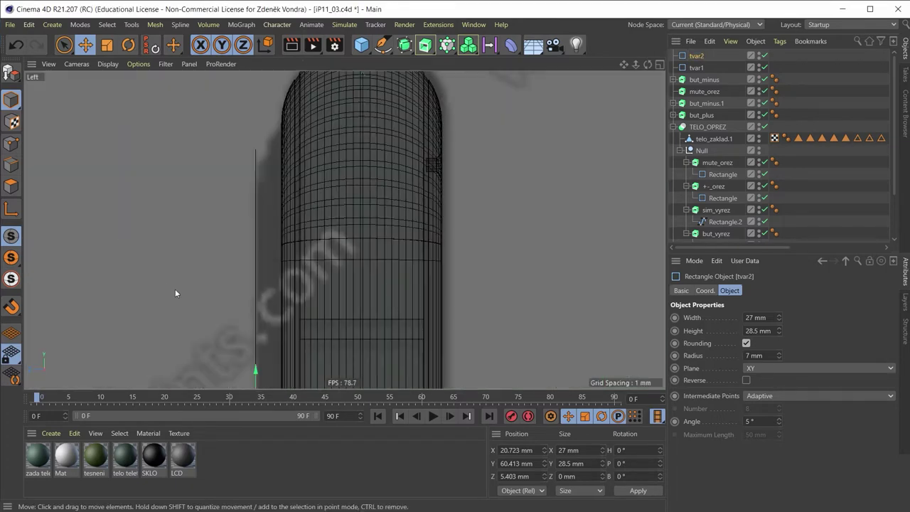
scroll(276, 288, "down", 2)
scroll(339, 212, "up", 5)
scroll(313, 242, "up", 3)
scroll(295, 249, "up", 2)
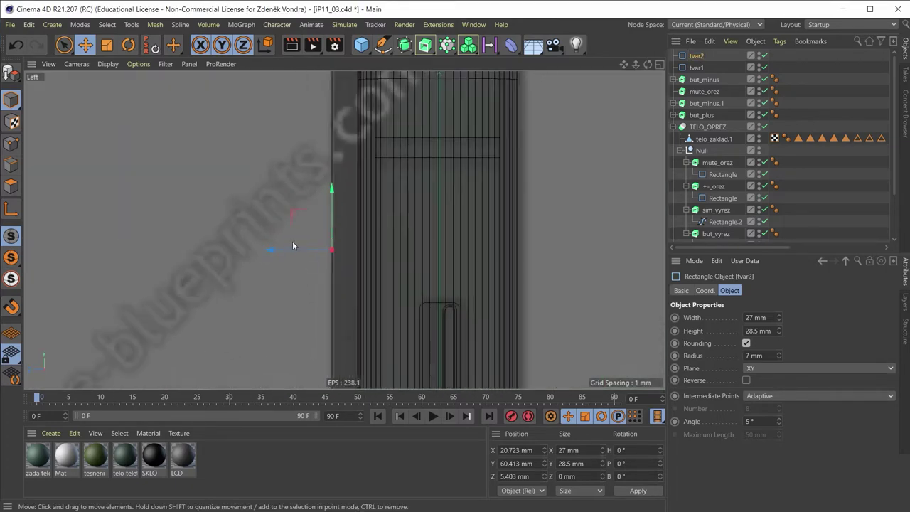
left_click_drag(292, 246, 301, 255)
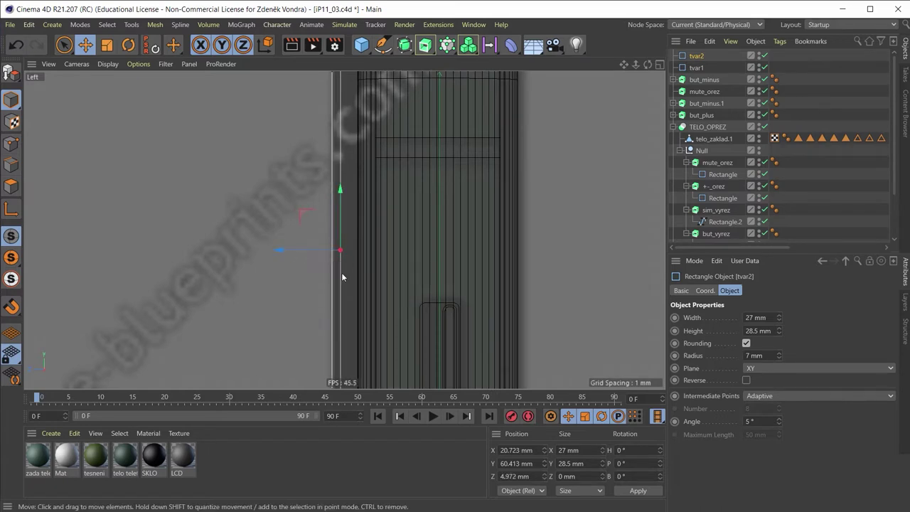
middle_click_drag(349, 170, 346, 236)
middle_click_drag(336, 178, 339, 197)
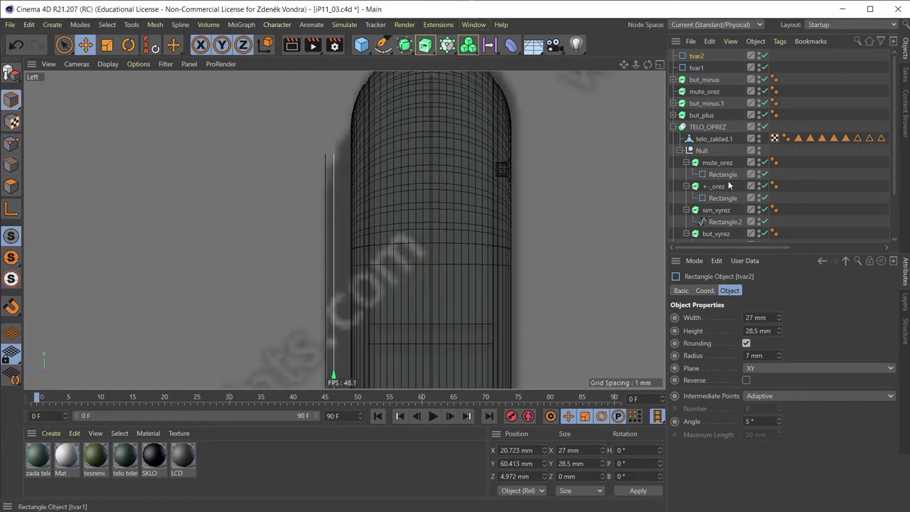
Step: Set tvar2's width to 28 mm and its height to 29.5 mm
left_click(756, 317)
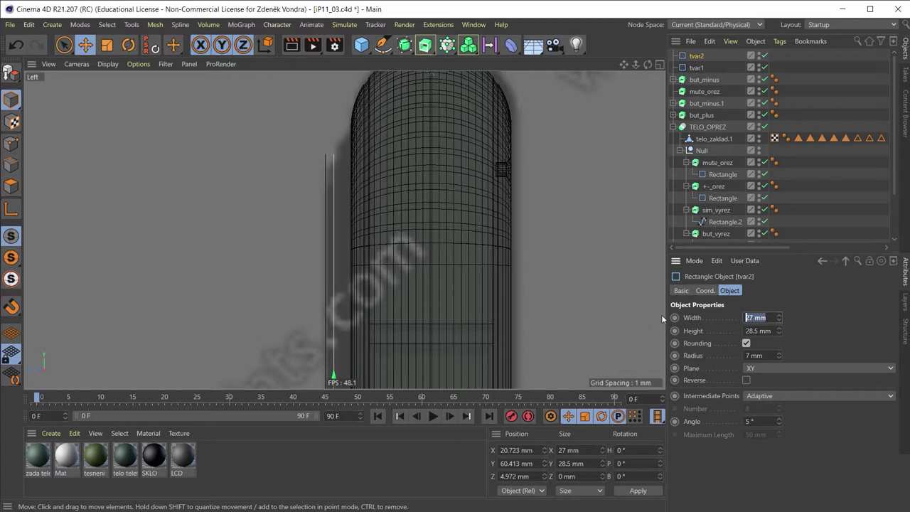
type("28")
key("Tab")
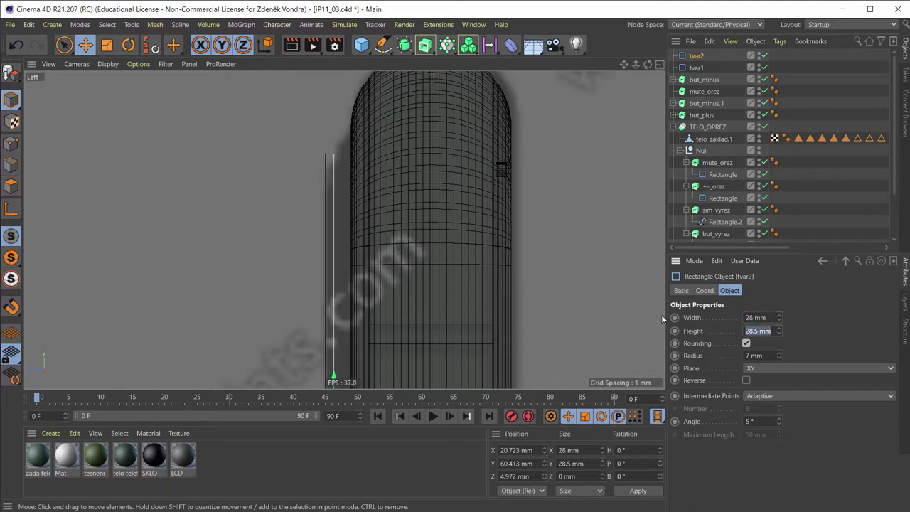
type("29")
type(".5")
key("Return")
Step: Give tvar2 a 7.5 mm corner radius and check the outline in the Back view
middle_click(534, 253)
middle_click(554, 270)
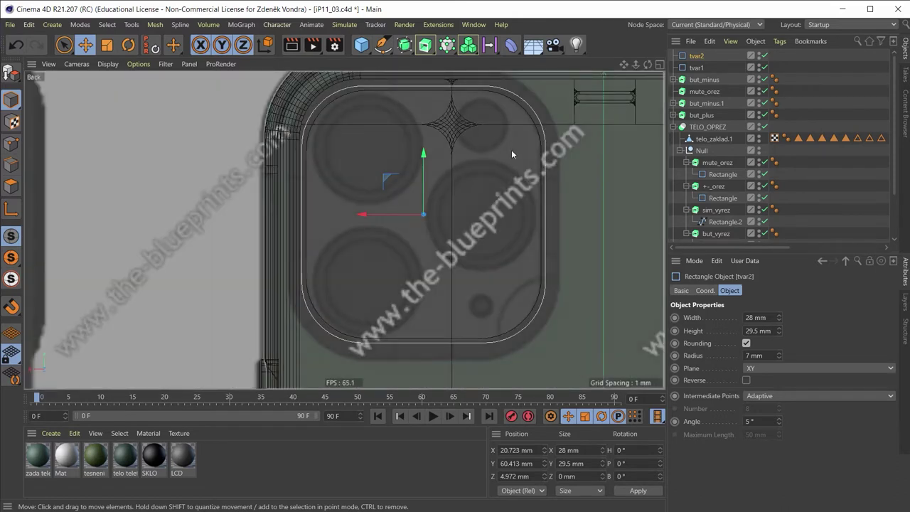
scroll(567, 264, "up", 2)
double_click(754, 356)
type("7.5")
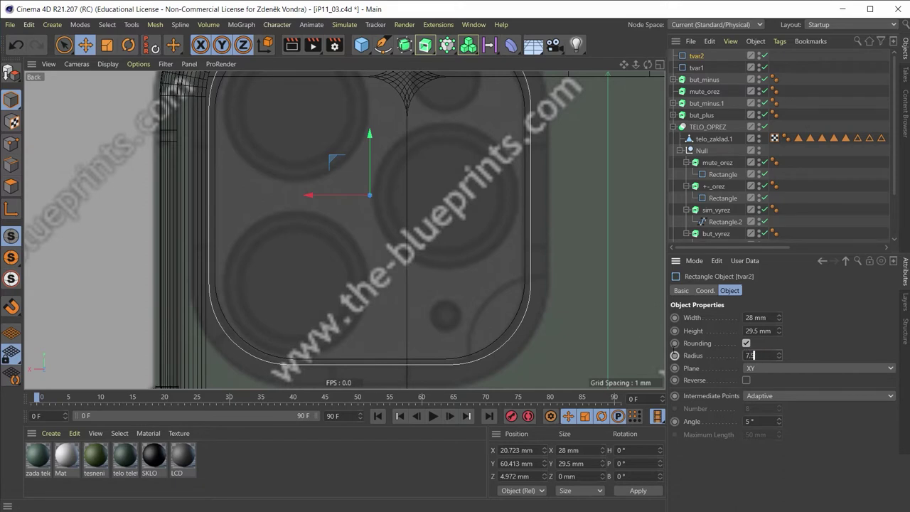
key("Return")
middle_click(505, 133)
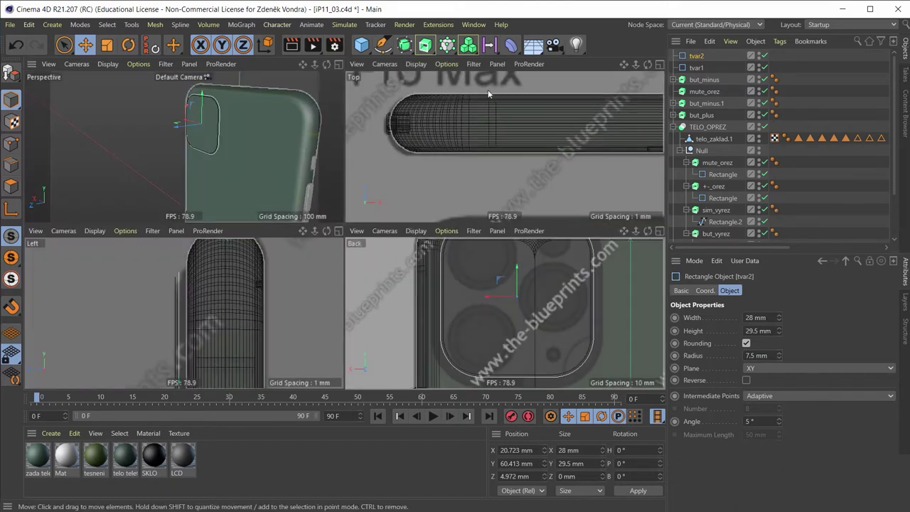
middle_click(502, 275)
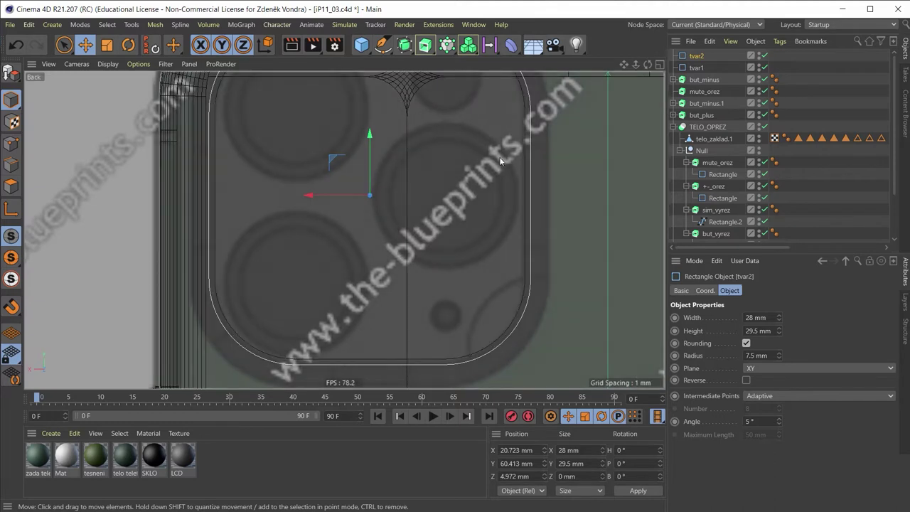
scroll(600, 228, "up", 3)
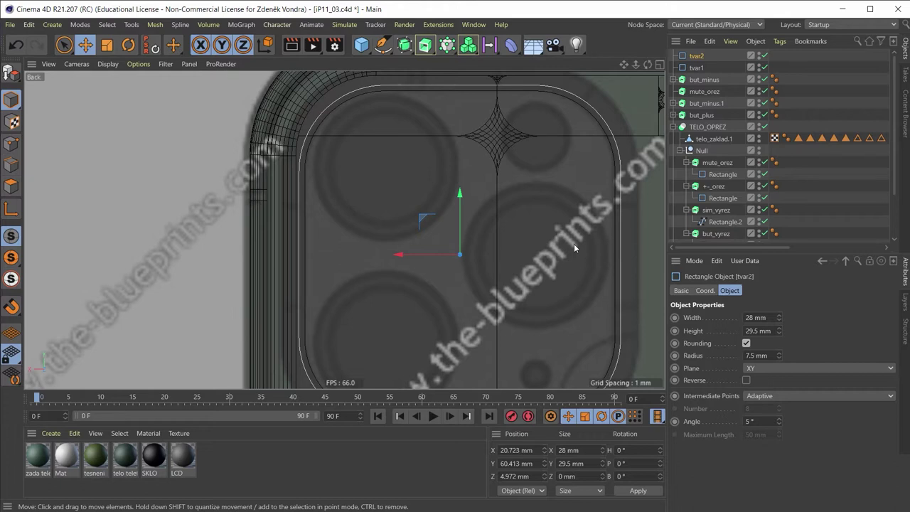
middle_click(534, 216)
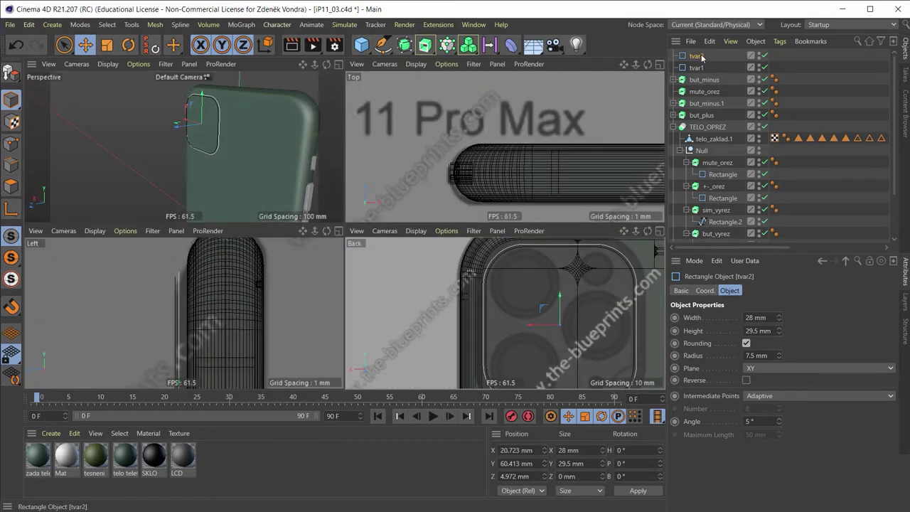
Step: Duplicate tvar2 and name the copy tvar3
key("ctrl+c")
key("ctrl+v")
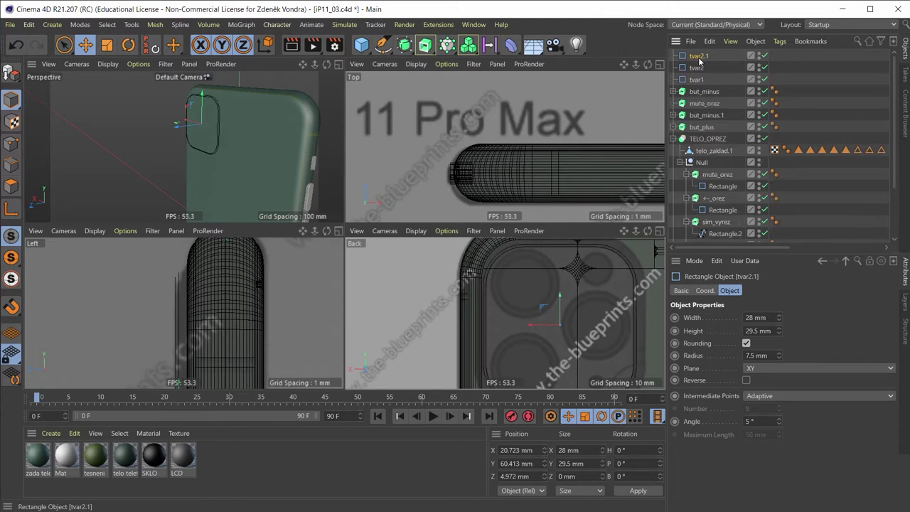
double_click(700, 56)
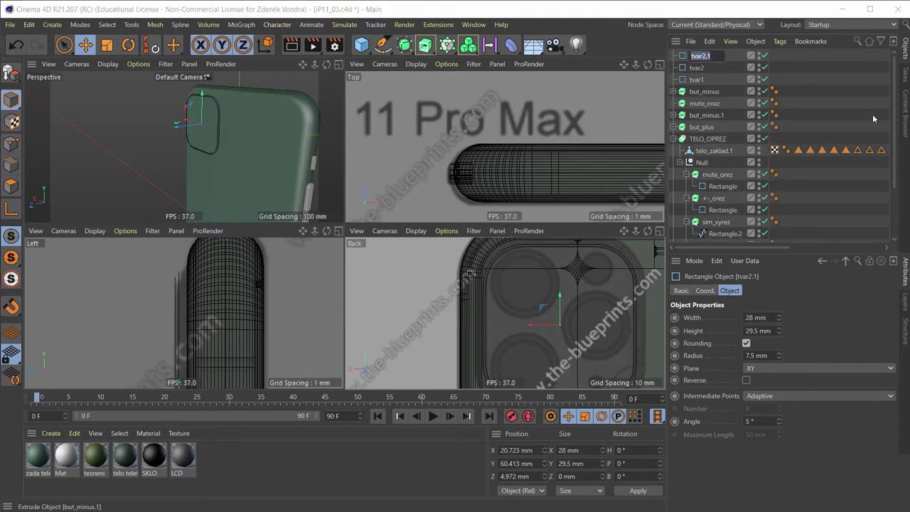
key("BackSpace")
key("BackSpace")
key("BackSpace")
type("3")
key("Return")
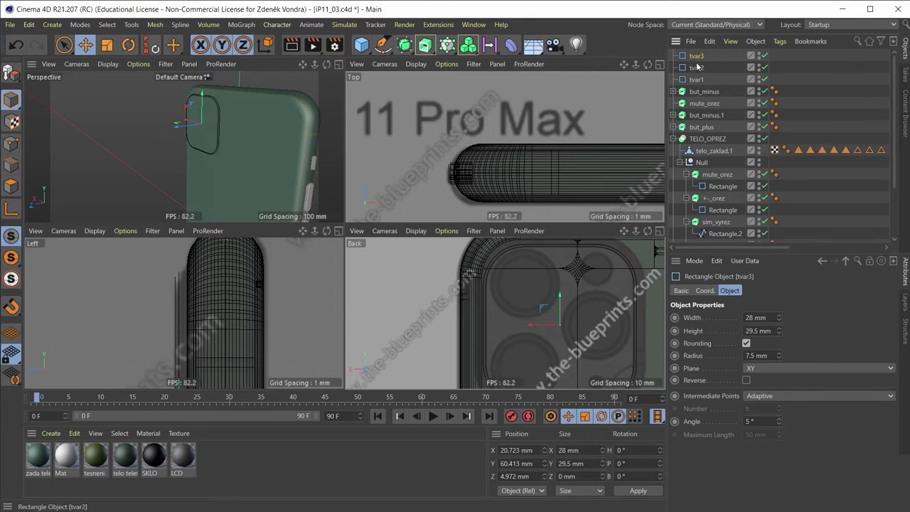
Step: Move tvar3 along Z until it sits at 4.466 mm
middle_click(300, 191)
scroll(423, 165, "up", 3)
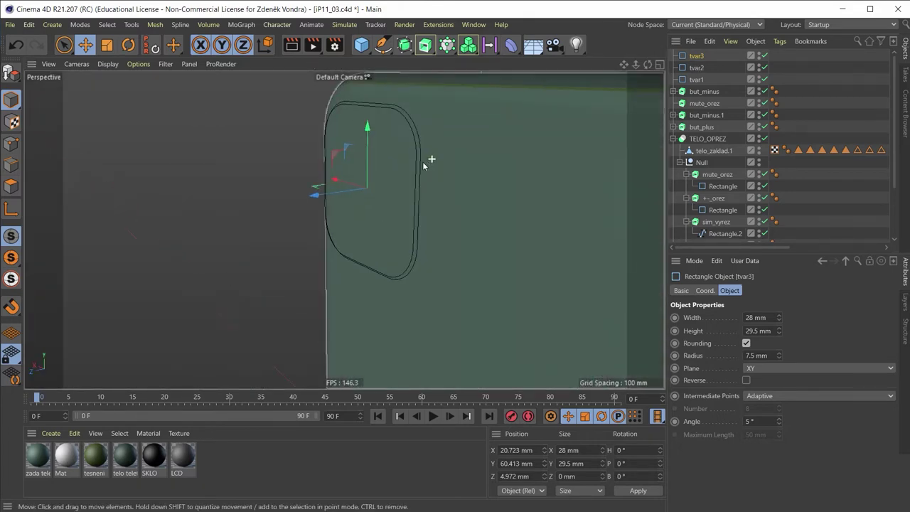
scroll(423, 165, "up", 2)
left_click_drag(320, 207, 331, 207)
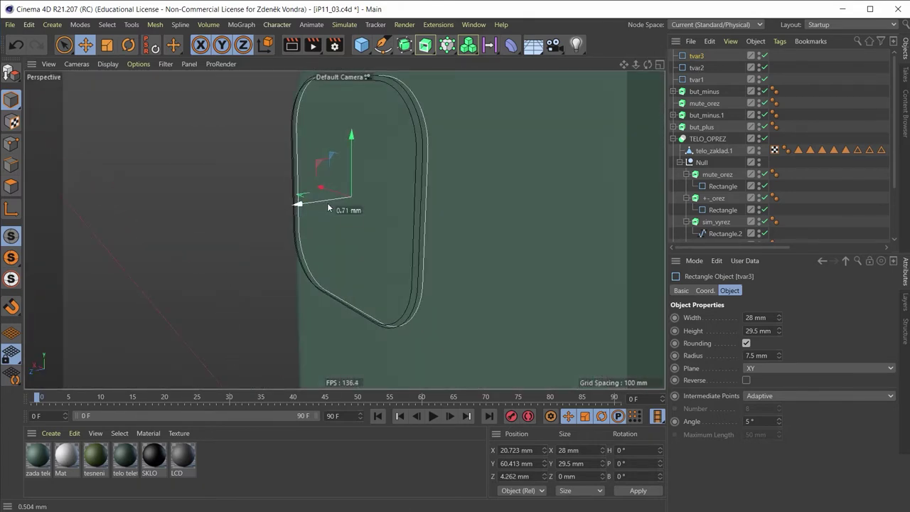
middle_click(406, 224)
middle_click(152, 325)
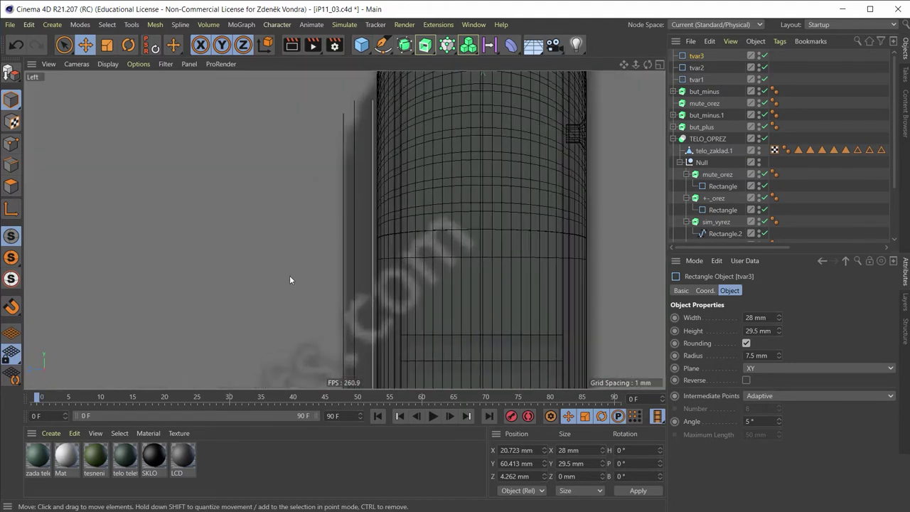
scroll(343, 258, "down", 2)
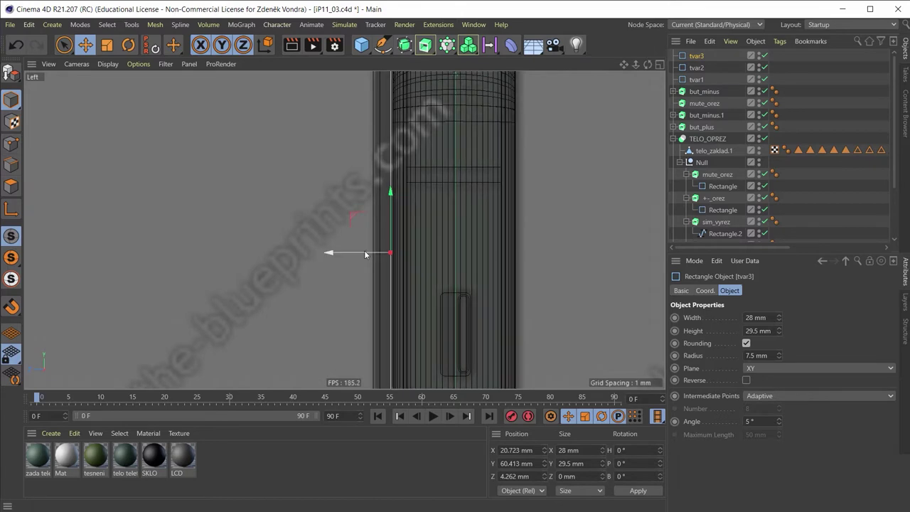
left_click_drag(370, 252, 360, 258)
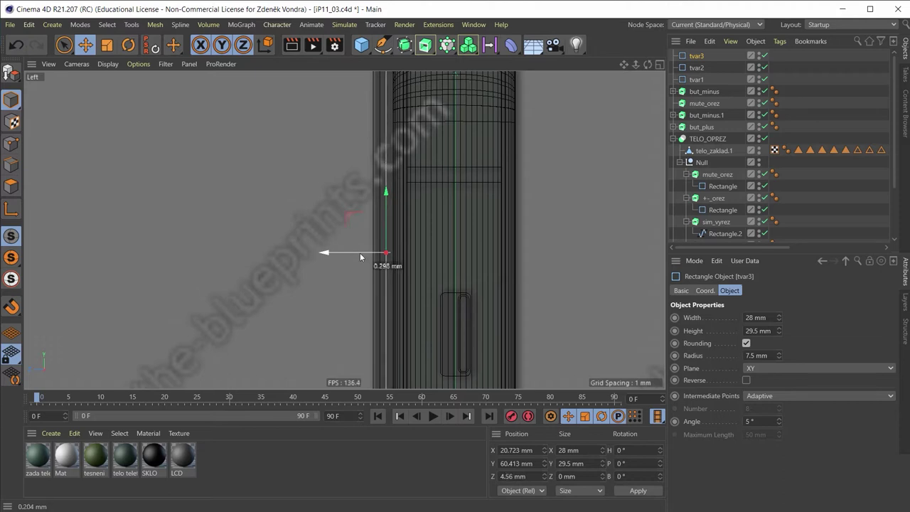
left_click_drag(363, 257, 367, 261)
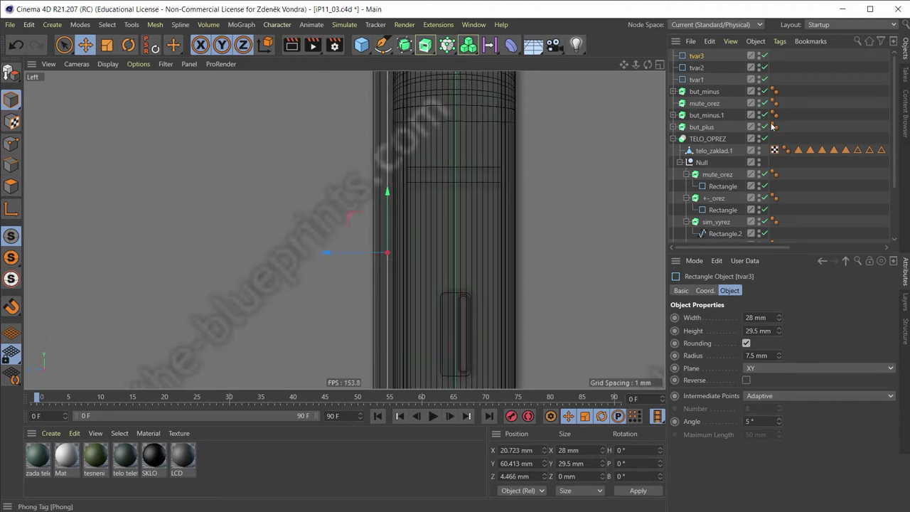
Step: Enter 29 mm width, 31 mm height and 8 mm corner radius for tvar3
left_click_drag(772, 320, 710, 320)
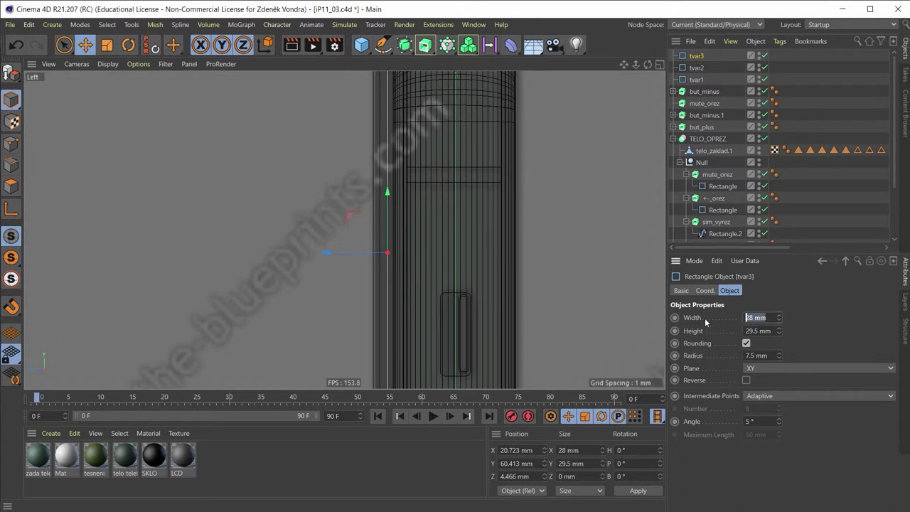
type("29")
key("Tab")
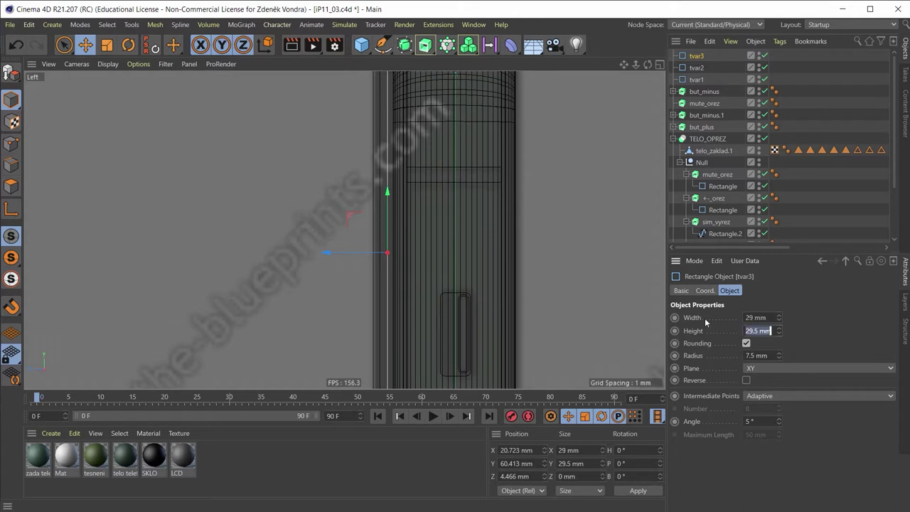
type("31")
key("Tab")
key("Tab")
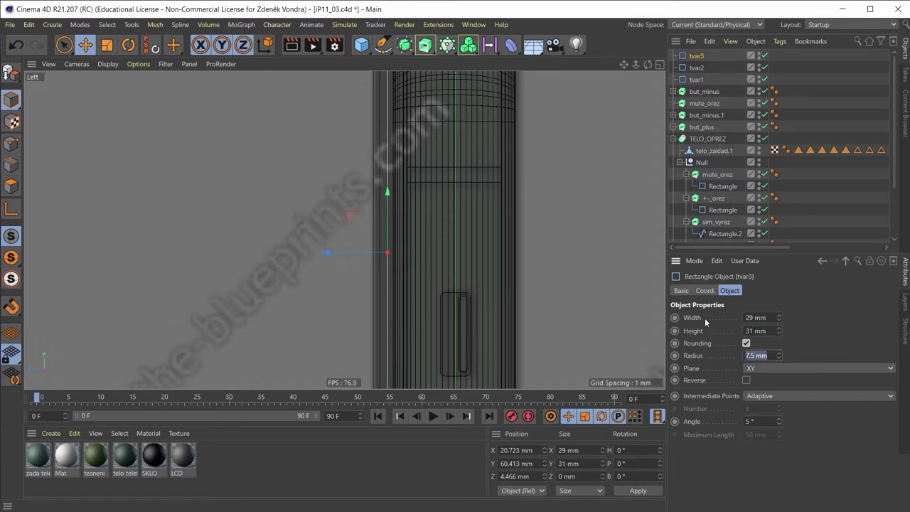
type("8")
key("Return")
Step: Check tvar3 in the Back view and change its height to 30.5 mm
middle_click(452, 207)
middle_click(576, 266)
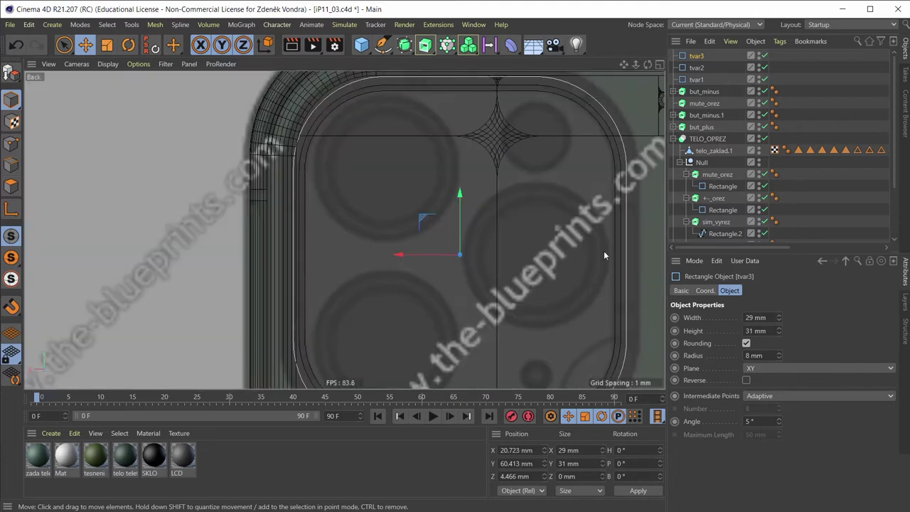
mouse_move(584, 212)
middle_mouse_down("alt")
mouse_move(551, 125)
mouse_move(617, 247)
mouse_move(599, 243)
middle_mouse_up("alt")
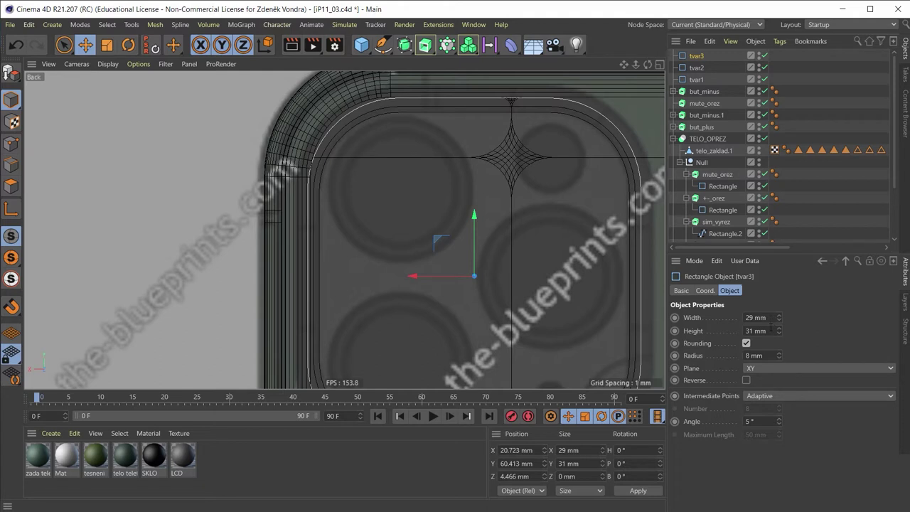
left_click(768, 330)
type("3")
type("0,5")
key("Return")
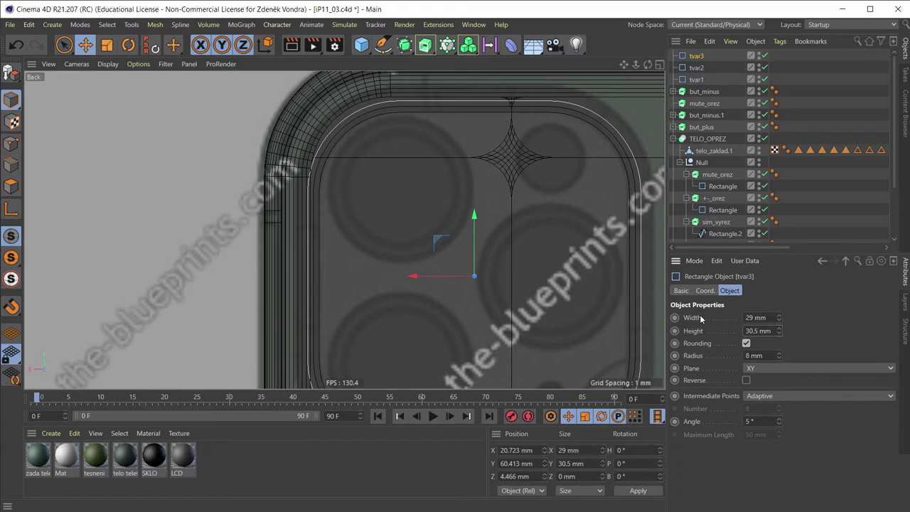
Step: Correct tvar3 to 29.5 mm wide and 31 mm high
middle_click_drag(584, 254, 539, 132)
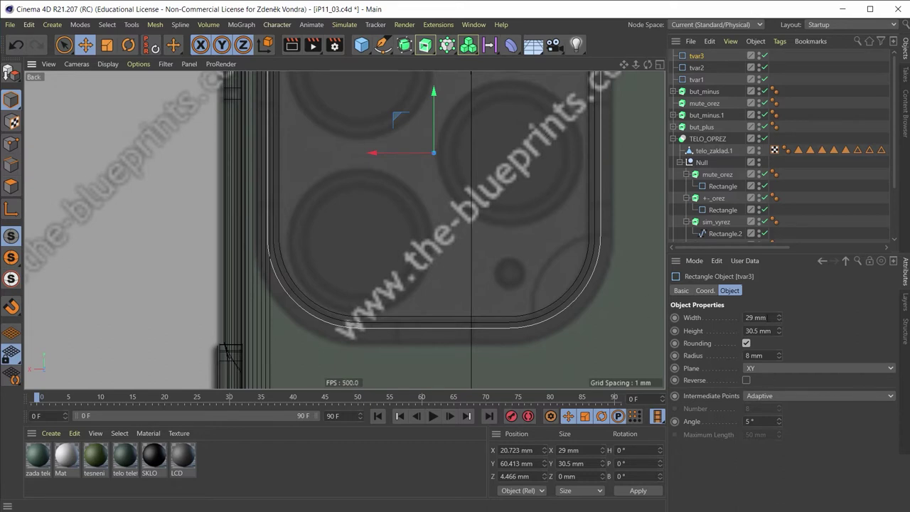
left_click(755, 317)
type("29")
type(",5")
key("Tab")
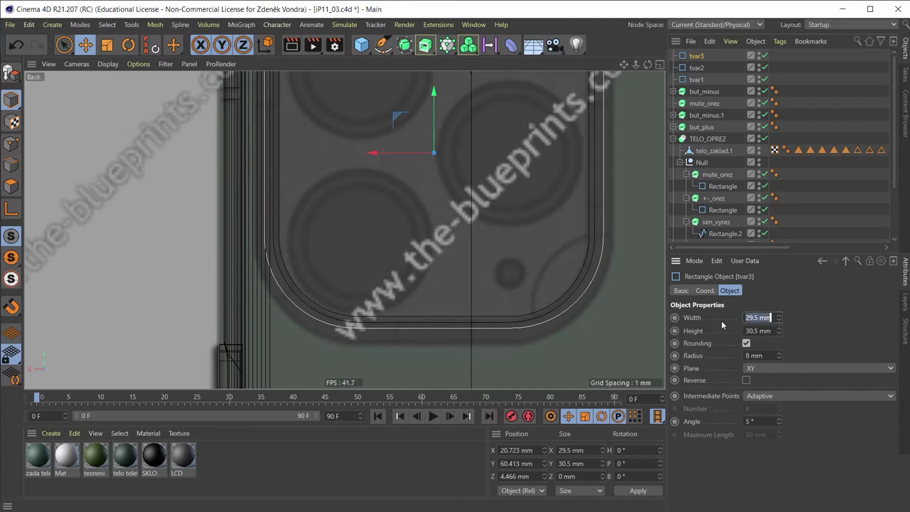
type("31.5")
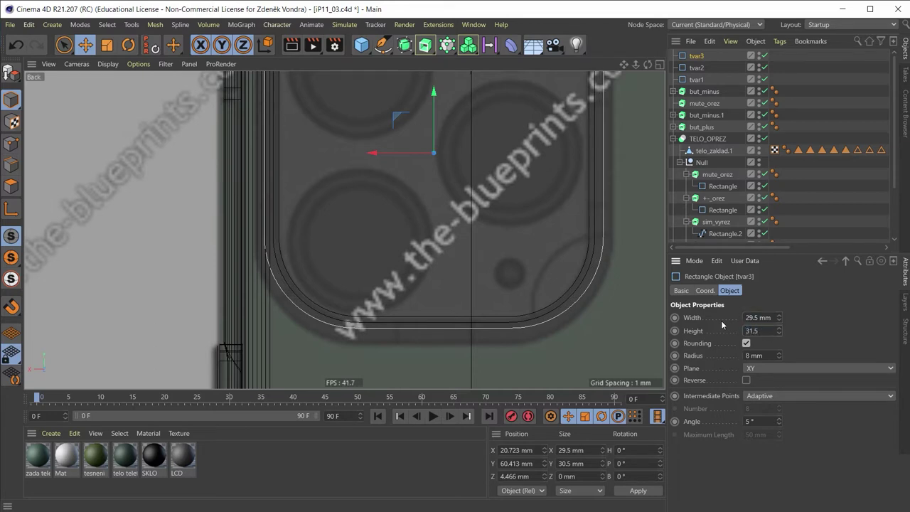
key("Return")
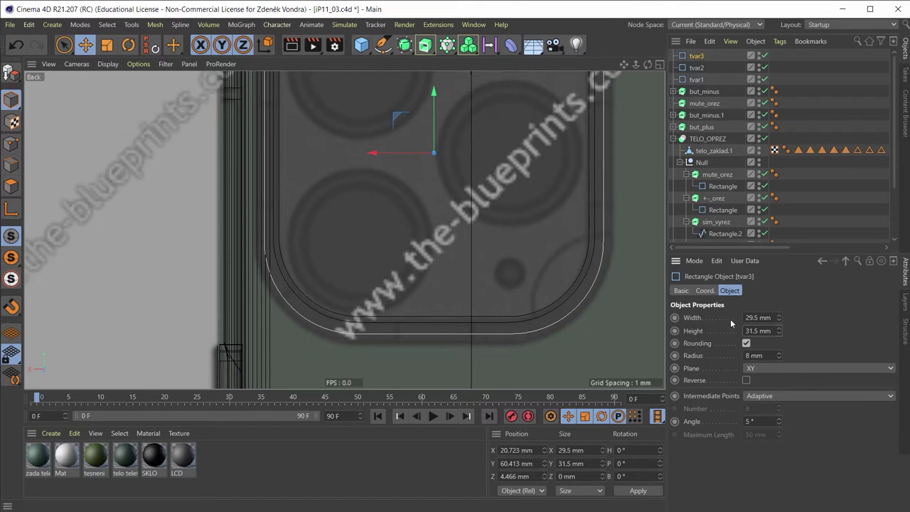
left_click(770, 331)
type("31")
key("Return")
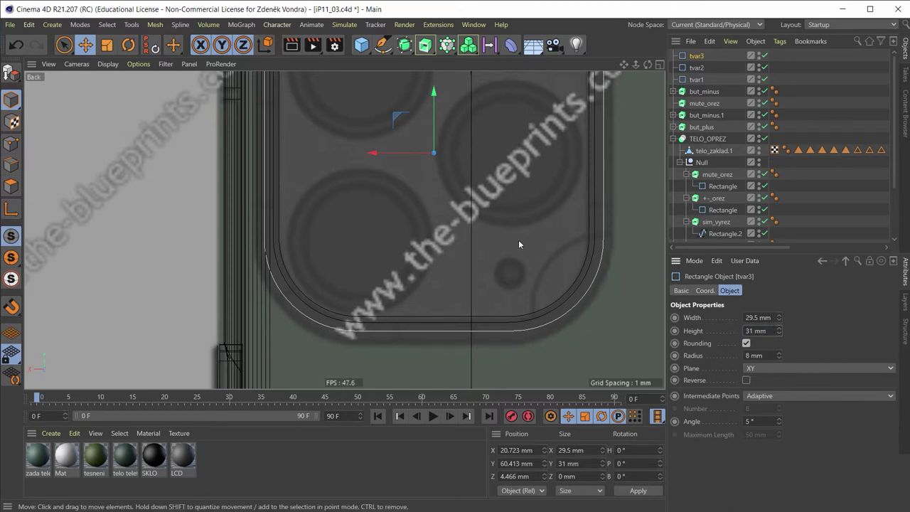
middle_click_drag(534, 196, 593, 359, "alt")
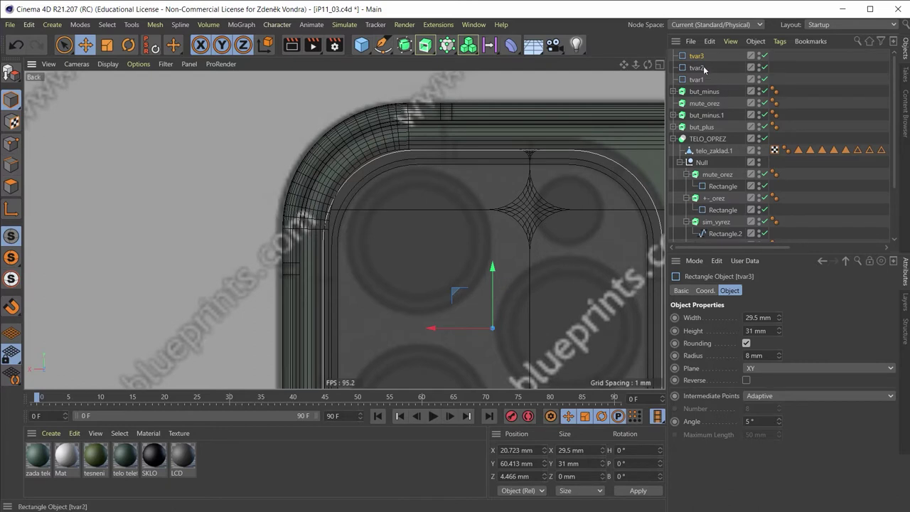
Step: Duplicate tvar3 and name the copy tvar4
key("ctrl+c")
key("ctrl+v")
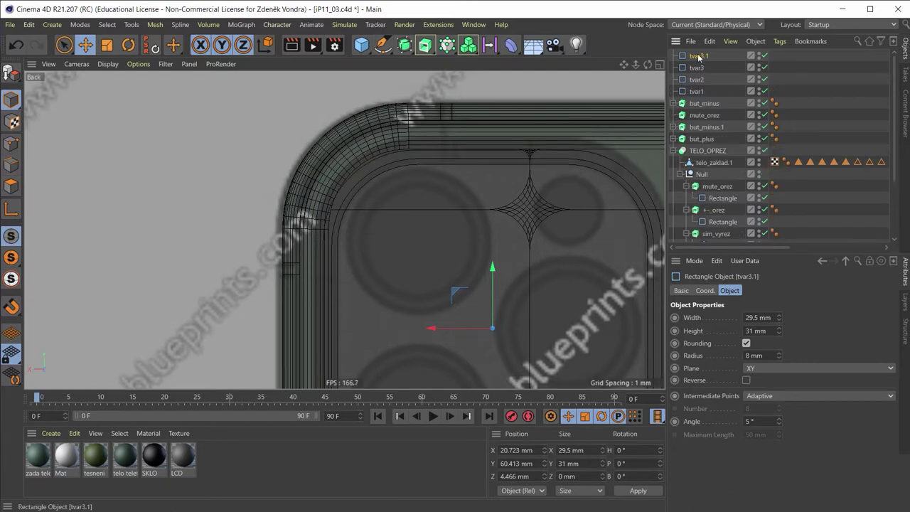
double_click(710, 57)
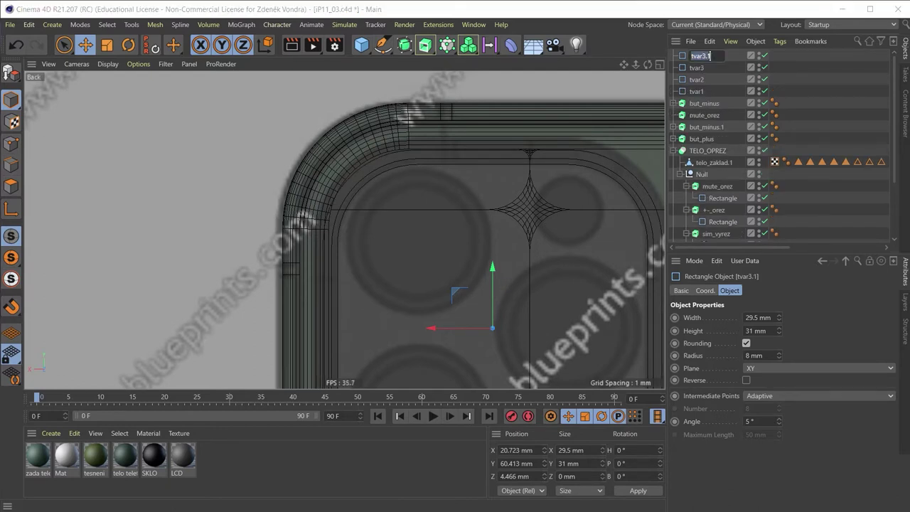
key("BackSpace")
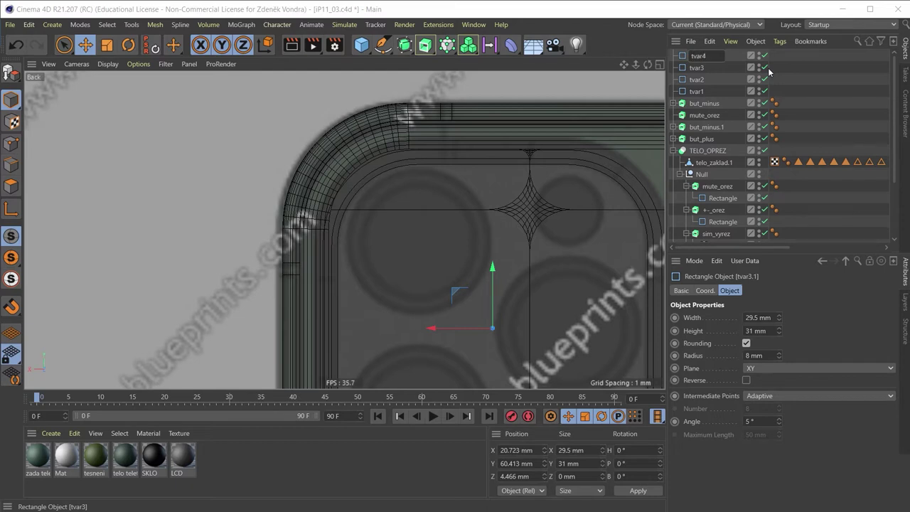
key("Return")
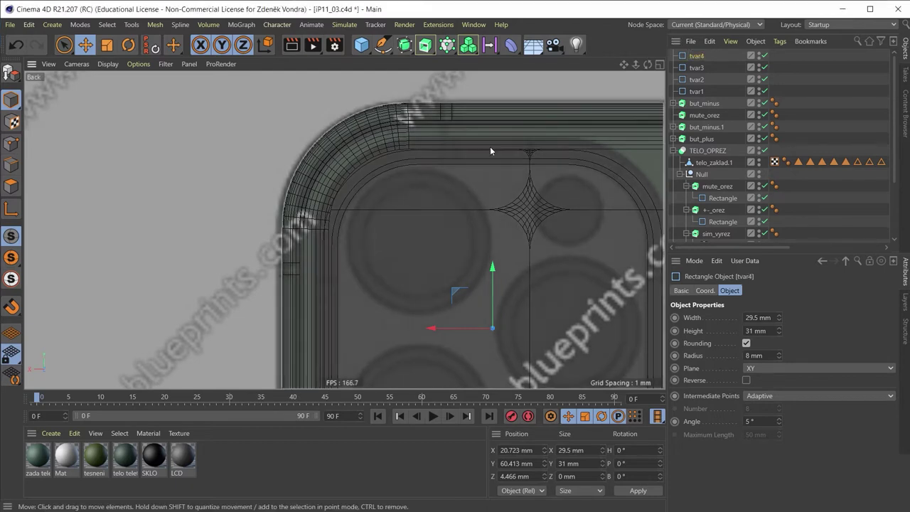
Step: In the Left view, move tvar4 along Z to 3.88 mm
middle_click(491, 147)
middle_click(220, 288)
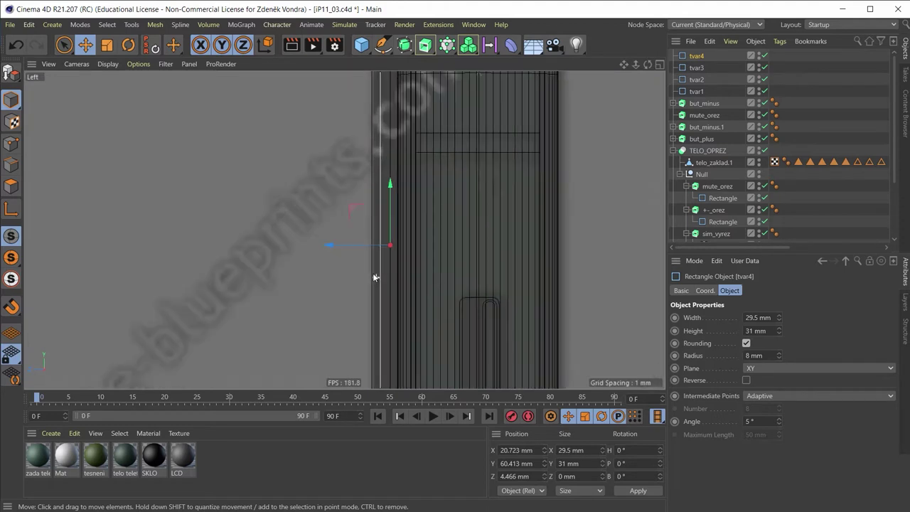
scroll(370, 263, "up", 1)
left_click_drag(335, 244, 384, 251)
scroll(423, 248, "down", 2)
scroll(435, 304, "down", 1)
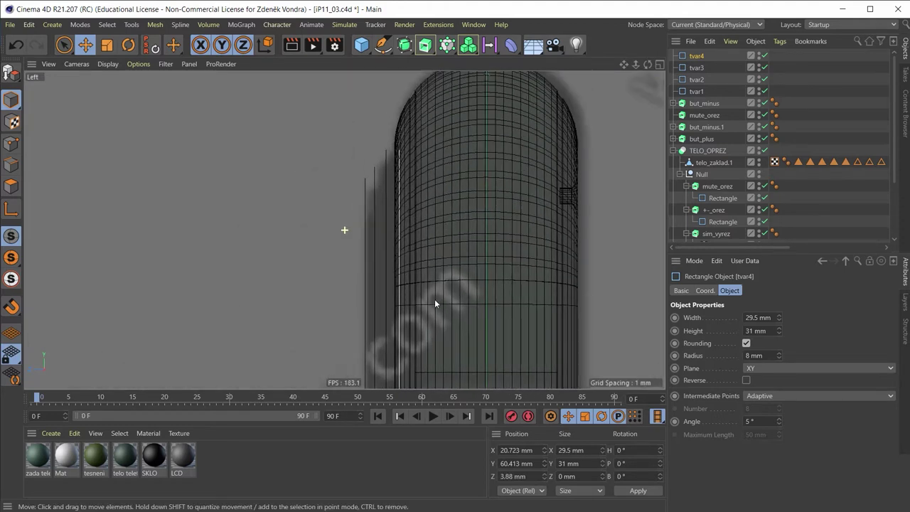
middle_click_drag(435, 311, 460, 233, "alt")
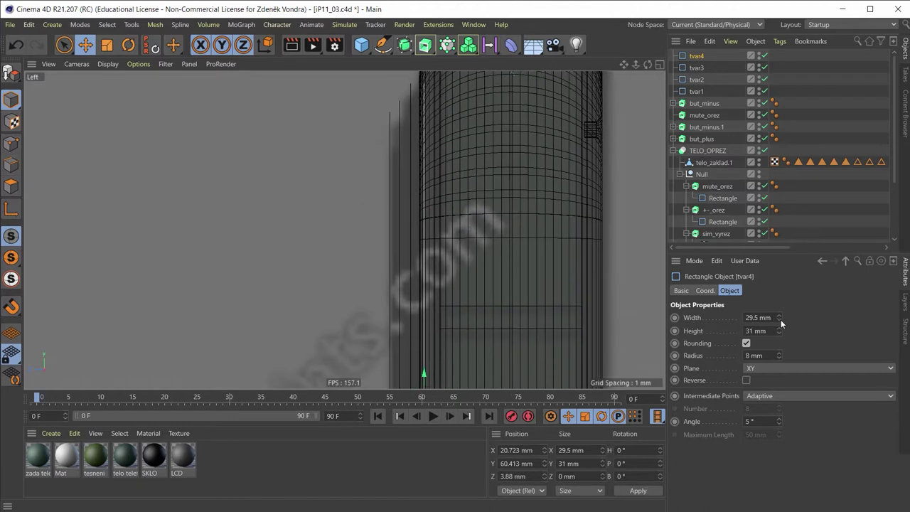
Step: Size tvar4 to 31 × 33 mm with a 9 mm corner radius
left_click(758, 318)
type("31")
key("Tab")
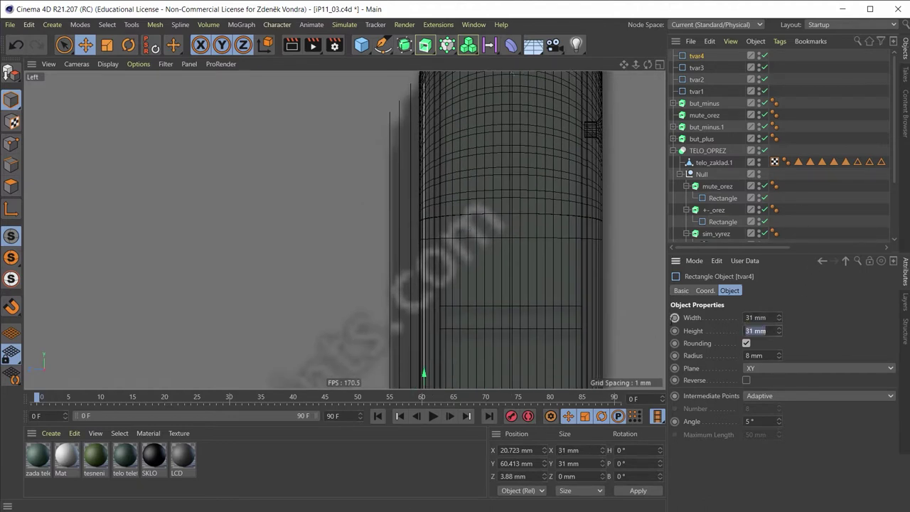
type("33")
key("Tab")
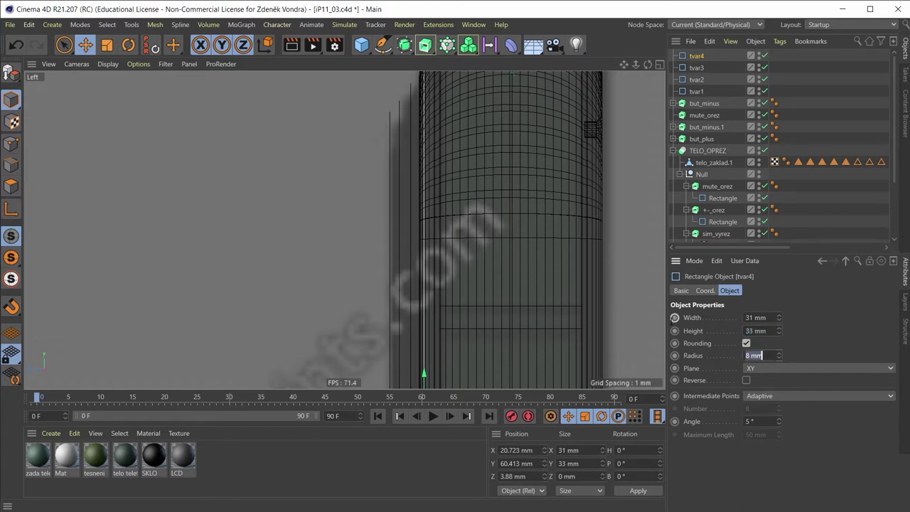
type("9")
key("Return")
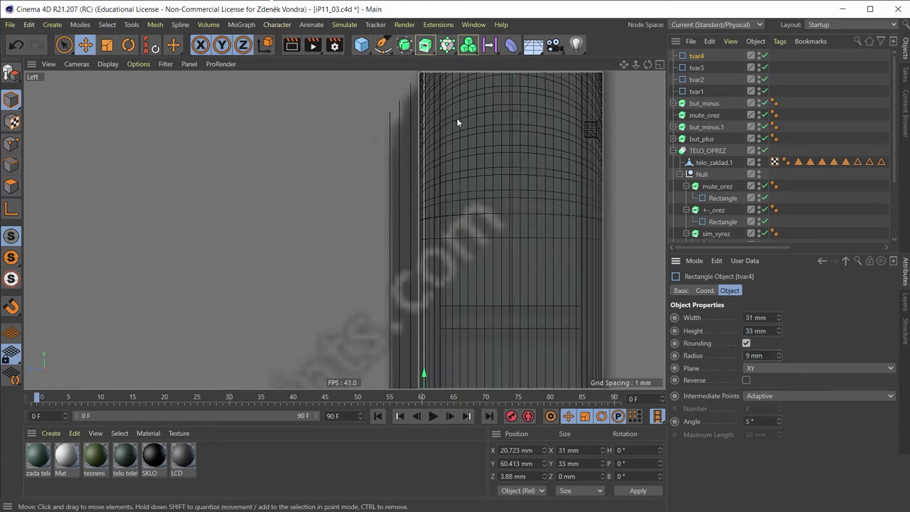
middle_click(457, 118)
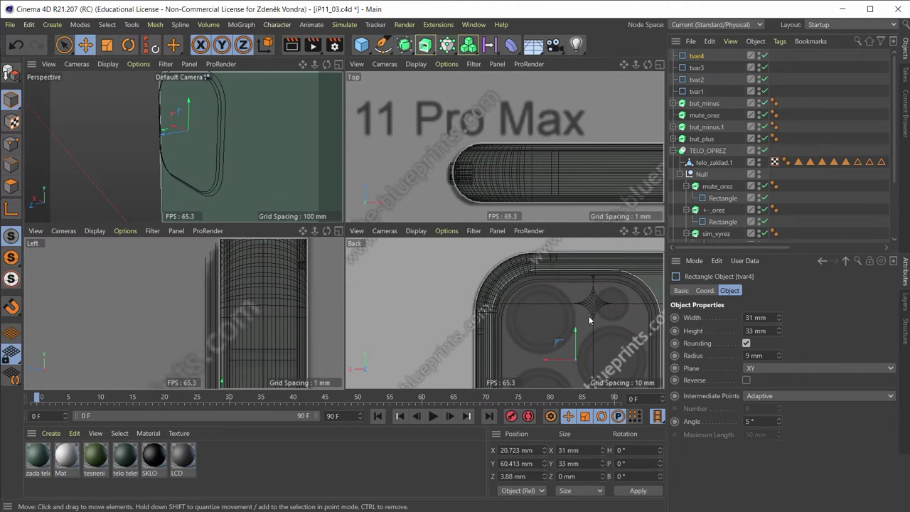
middle_click(571, 277)
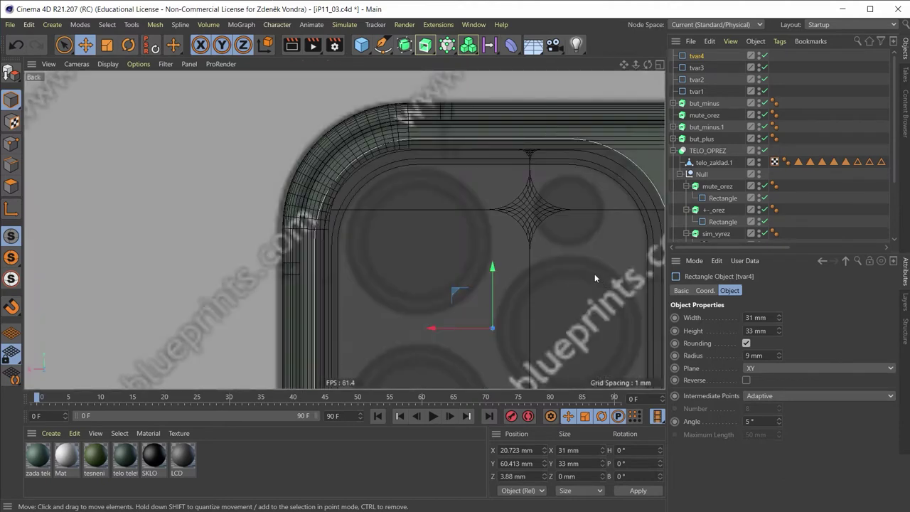
Step: Orbit the Perspective view to face the outlines and select tvar1 through tvar4 together
mouse_move(595, 273)
middle_mouse_down("alt")
mouse_move(507, 78)
mouse_move(507, 239)
middle_mouse_up("alt")
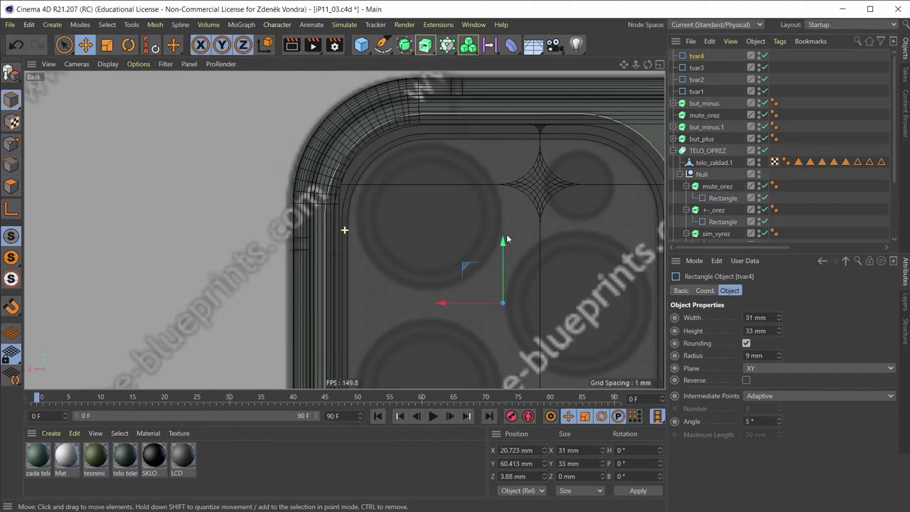
middle_click(393, 154)
middle_click(242, 99)
scroll(278, 165, "up", 5)
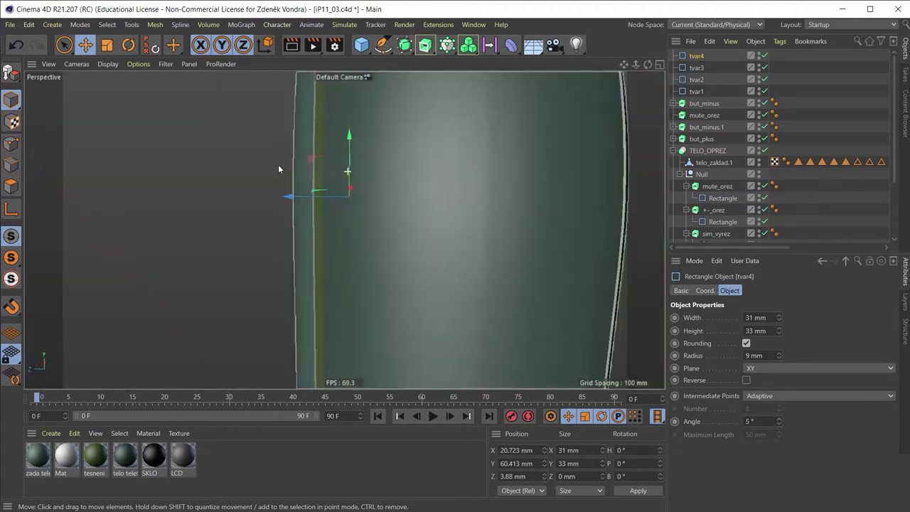
mouse_move(278, 164)
left_mouse_down("alt")
mouse_move(304, 151)
mouse_move(345, 197)
mouse_move(401, 182)
mouse_move(370, 165)
mouse_move(408, 202)
mouse_move(591, 234)
mouse_move(528, 243)
mouse_move(592, 131)
mouse_move(563, 152)
left_mouse_up("alt")
mouse_move(463, 164)
left_mouse_down("alt")
mouse_move(400, 187)
mouse_move(223, 172)
left_mouse_up("alt")
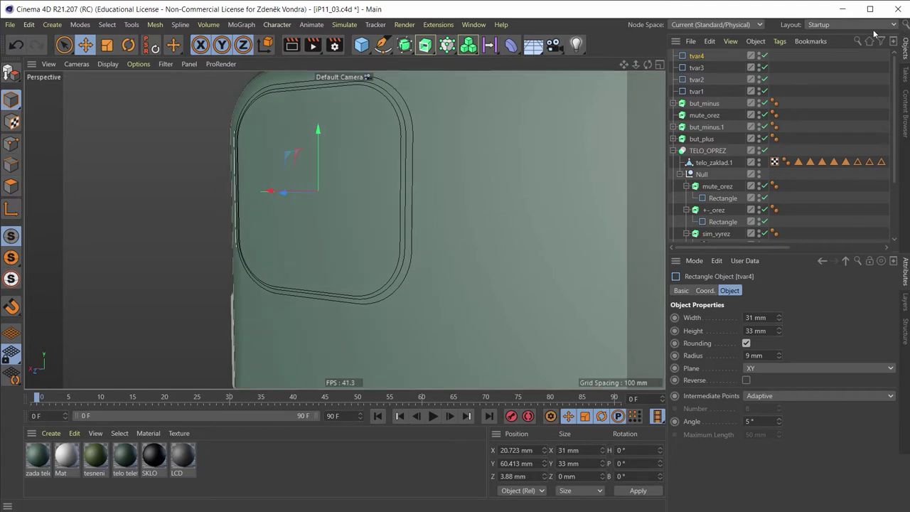
left_click(694, 91, "shift")
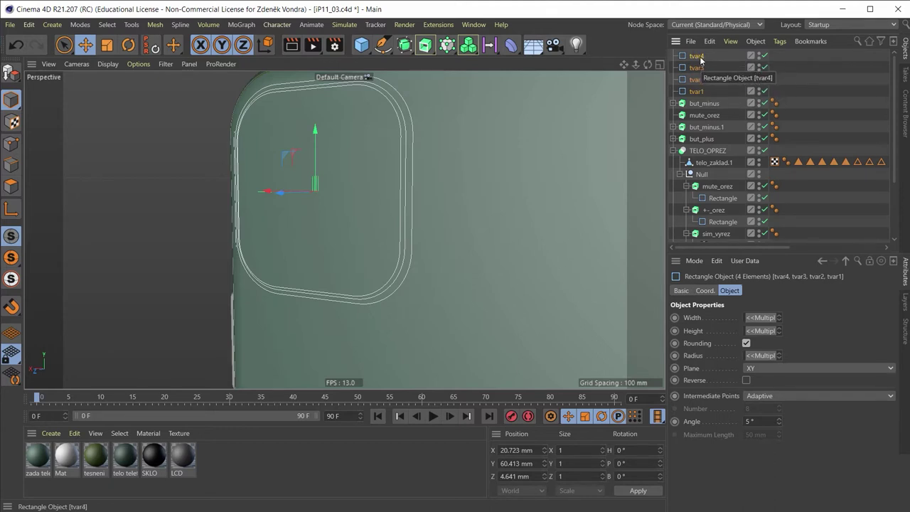
Step: Add a single Loft object and place the four rectangles tvar1–tvar4 inside it
left_click(412, 50)
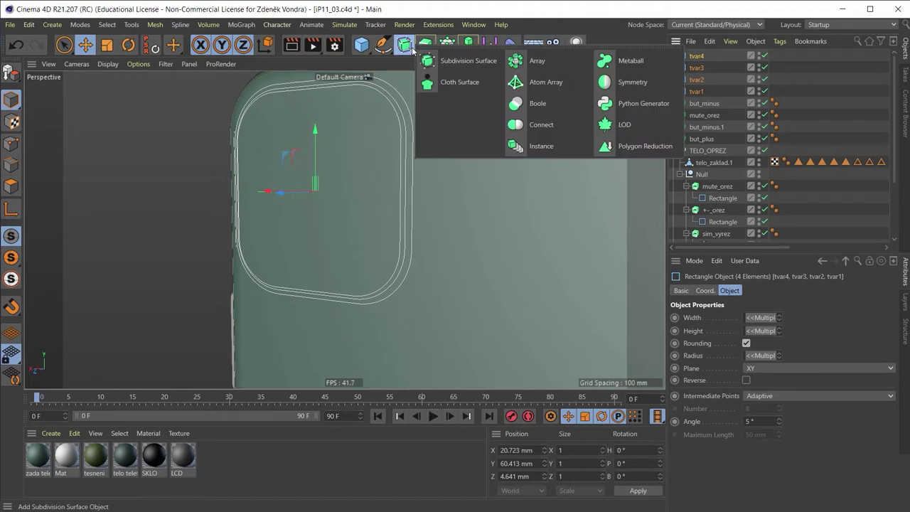
left_click(426, 45)
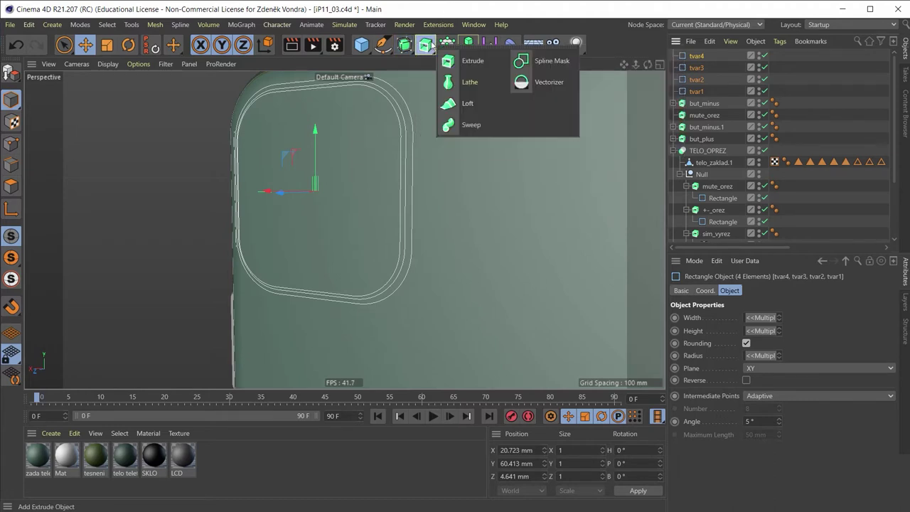
left_click(493, 104, "alt")
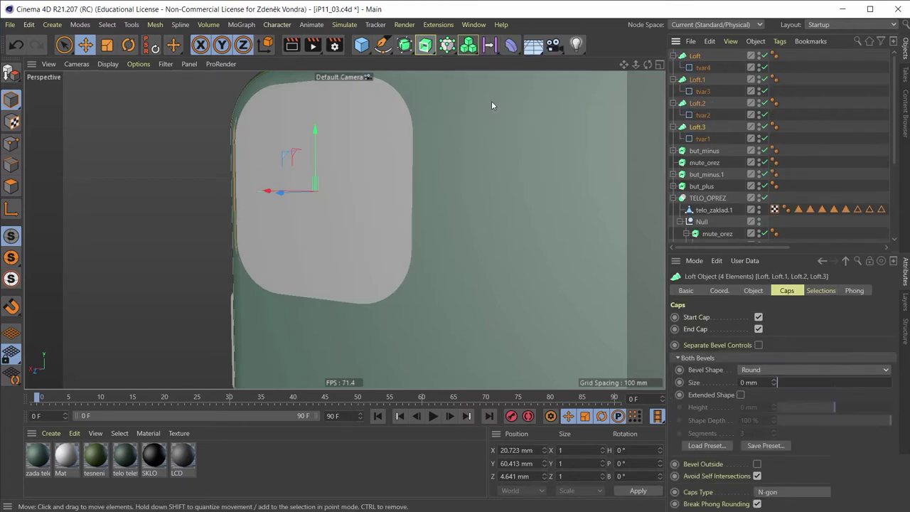
key("ctrl+z")
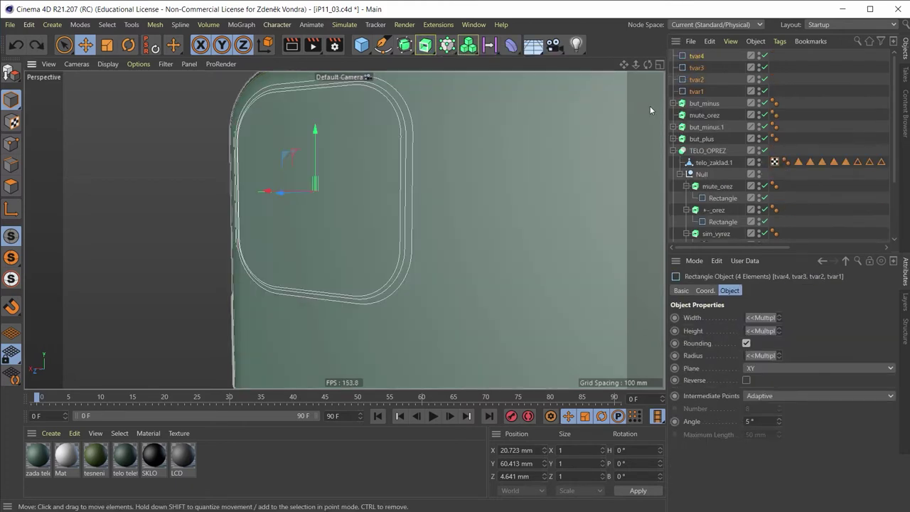
left_click(424, 45)
left_click(470, 104)
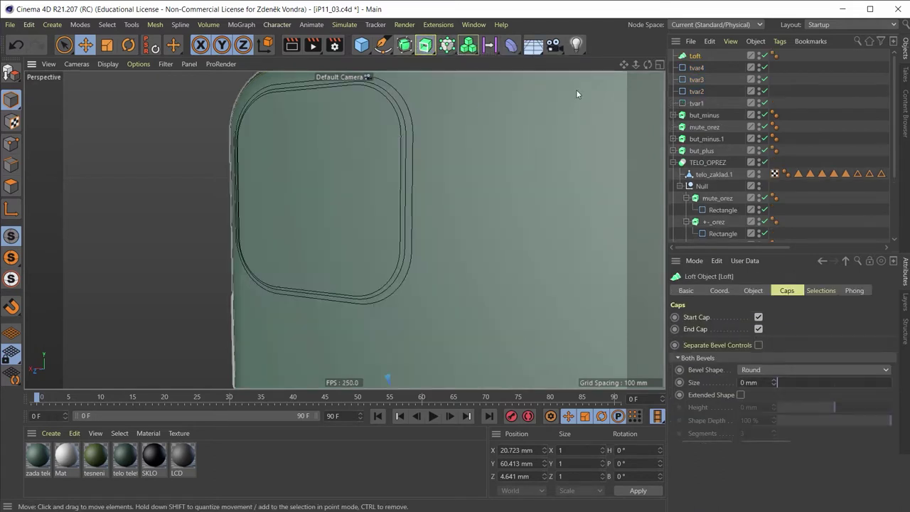
left_click(696, 69)
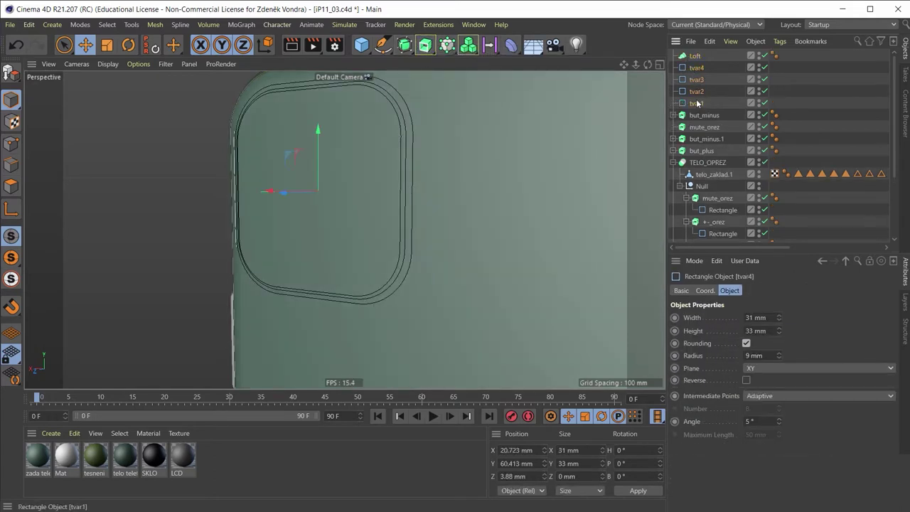
left_click(699, 103, "shift")
left_click_drag(696, 58, 696, 57)
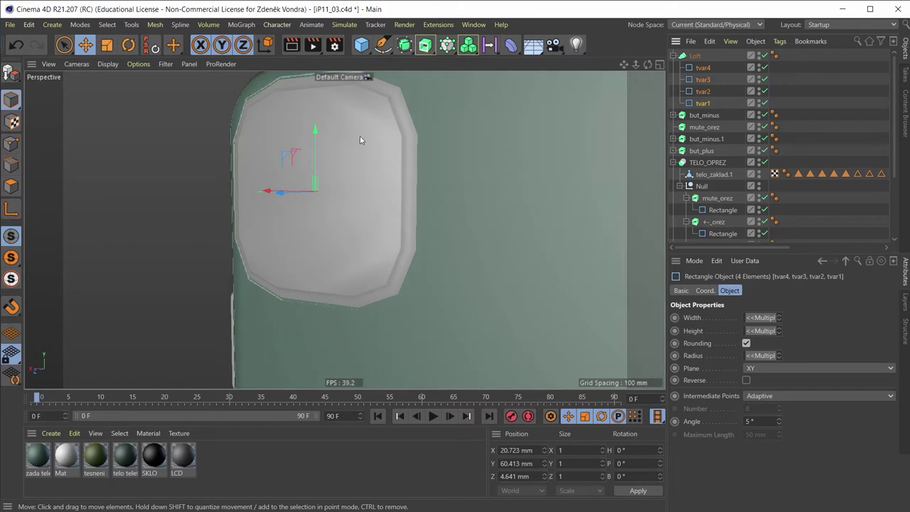
Step: Switch the viewport to Gouraud Shading (Lines) and zoom in on the lofted plate
left_click_drag(250, 238, 344, 182, "alt")
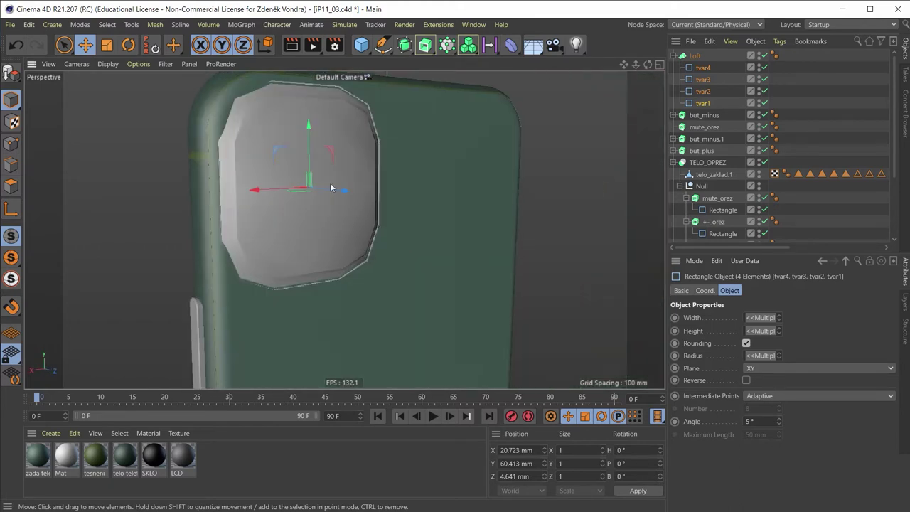
scroll(344, 182, "up", 4)
left_click_drag(398, 263, 274, 304, "alt")
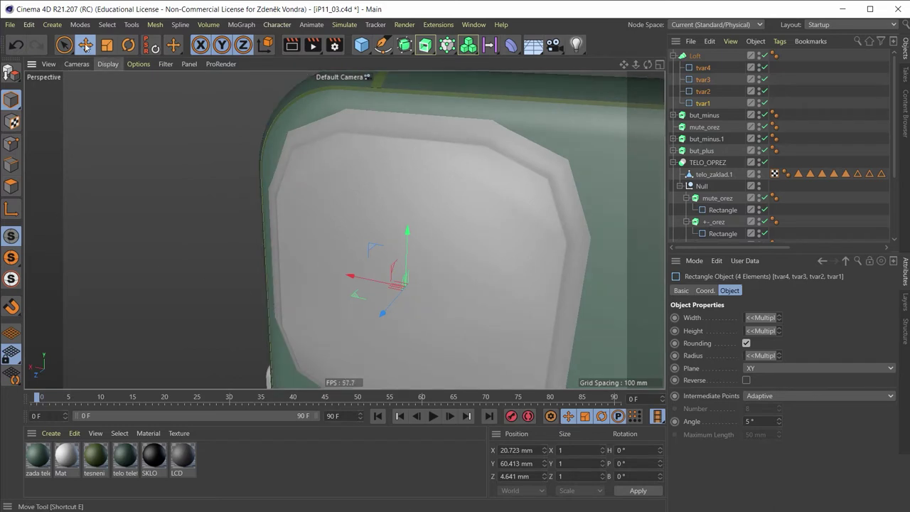
left_click(119, 68)
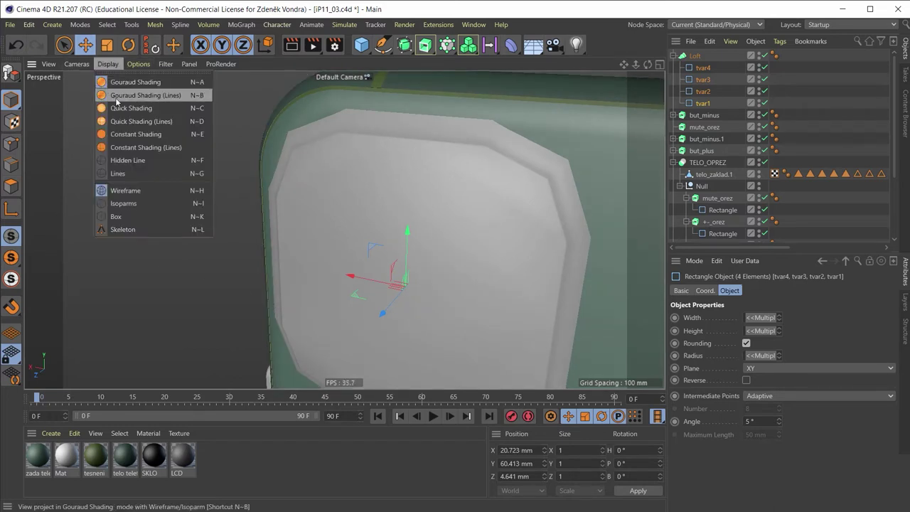
left_click(119, 100)
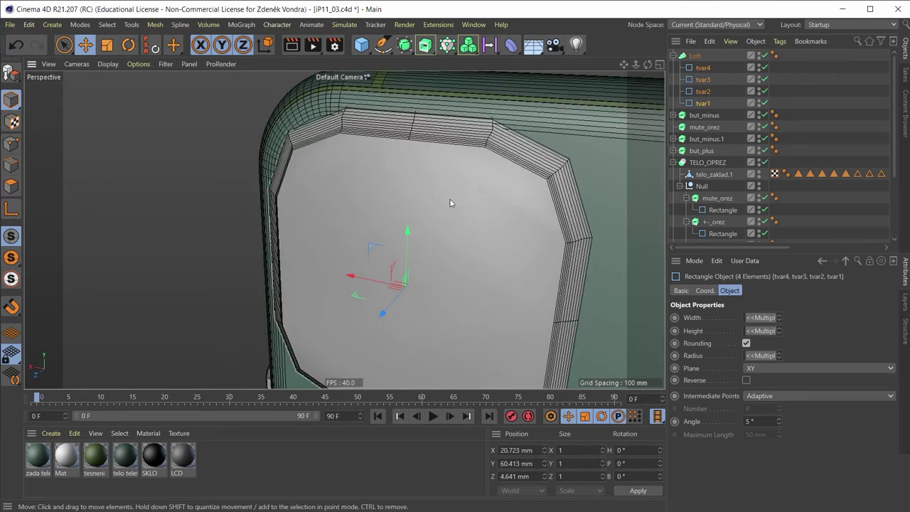
left_click_drag(451, 199, 358, 160, "alt")
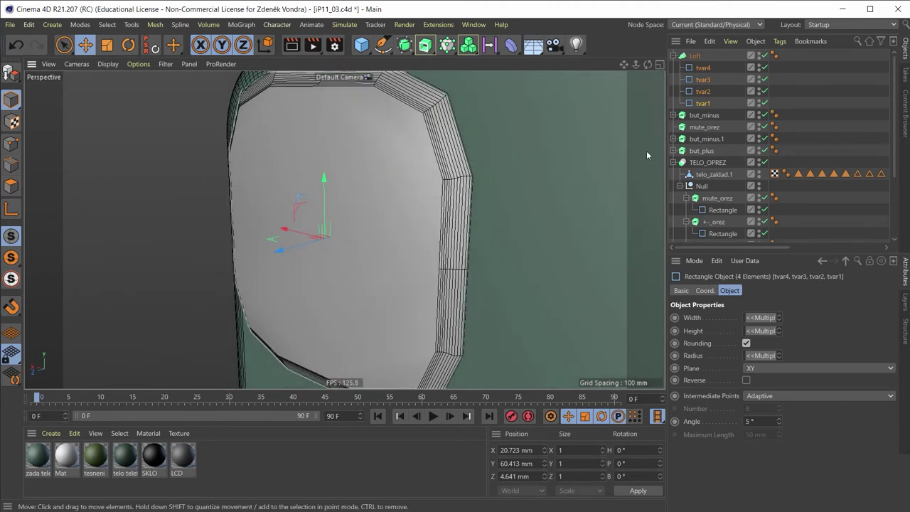
left_click(695, 56)
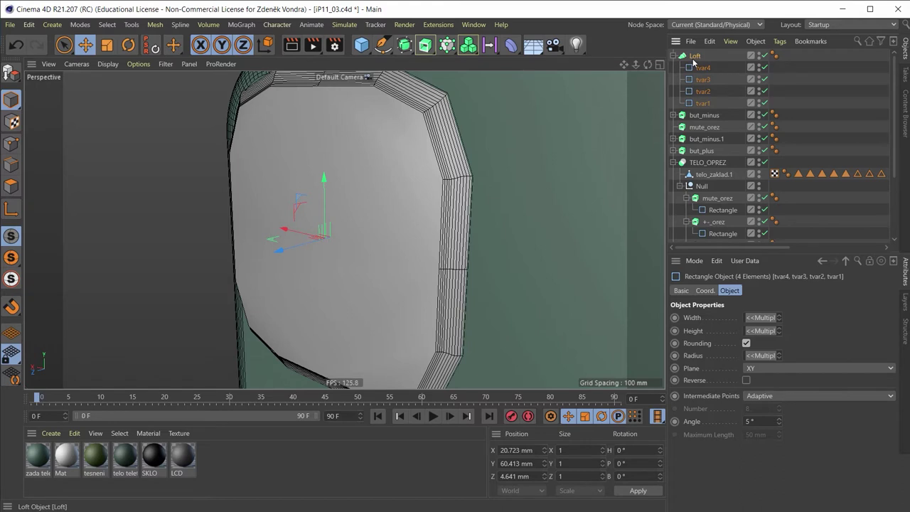
Step: Rename the Loft object to Podklad_foto
double_click(697, 56)
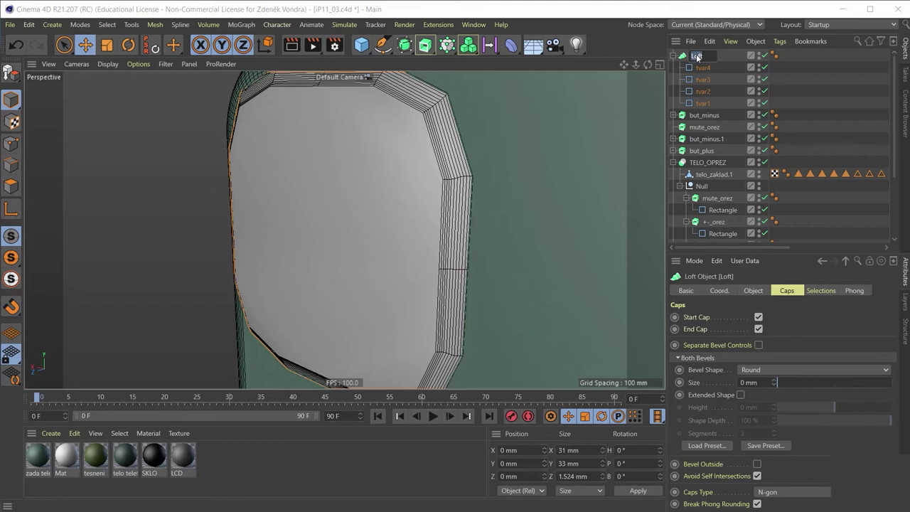
type("Pou")
type("_fo")
type("tot")
key("BackSpace")
key("Return")
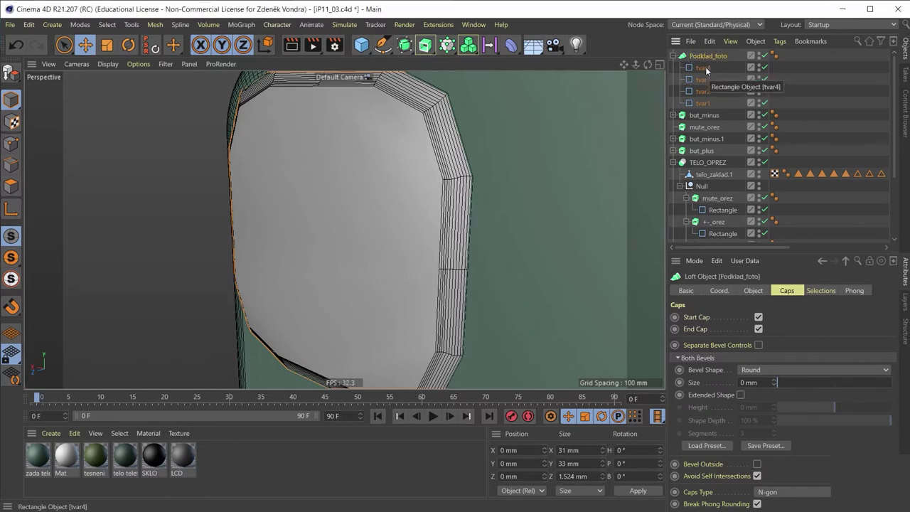
Step: Set the loft's Mesh Subdivision V to 15 and U to 120
left_click(754, 292)
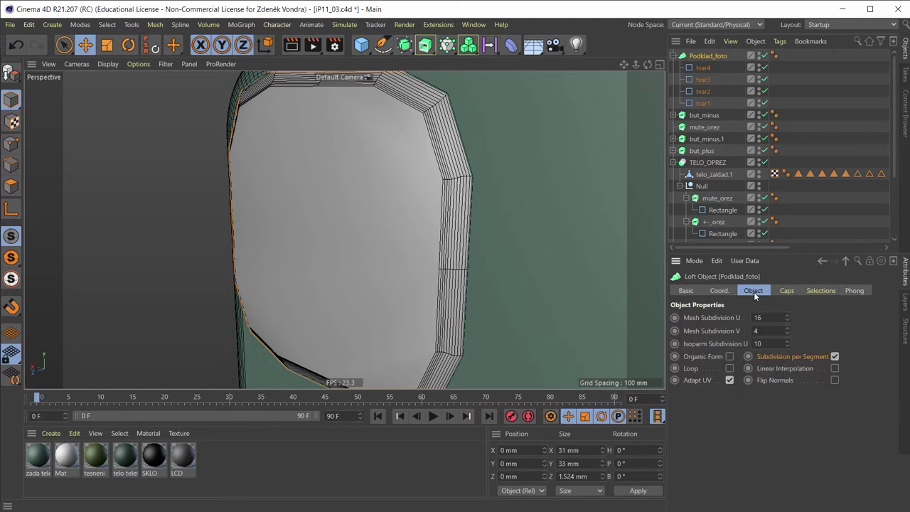
middle_click(405, 216)
middle_click(292, 154)
left_click_drag(291, 155, 418, 221, "alt")
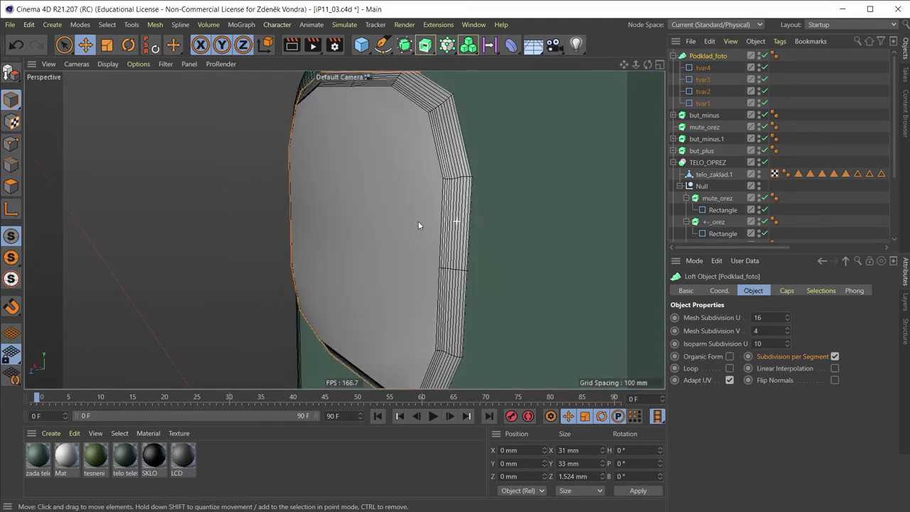
left_click_drag(469, 149, 729, 351, "alt")
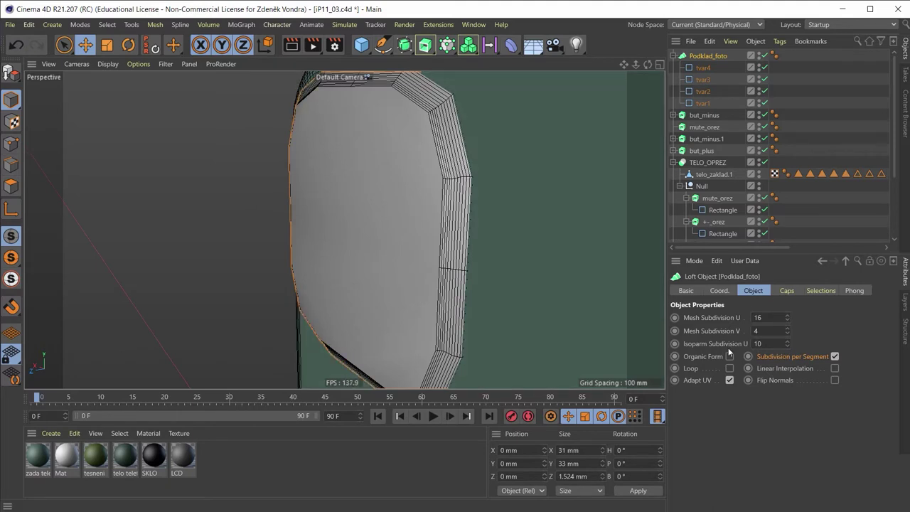
double_click(768, 330)
type("20")
key("Return")
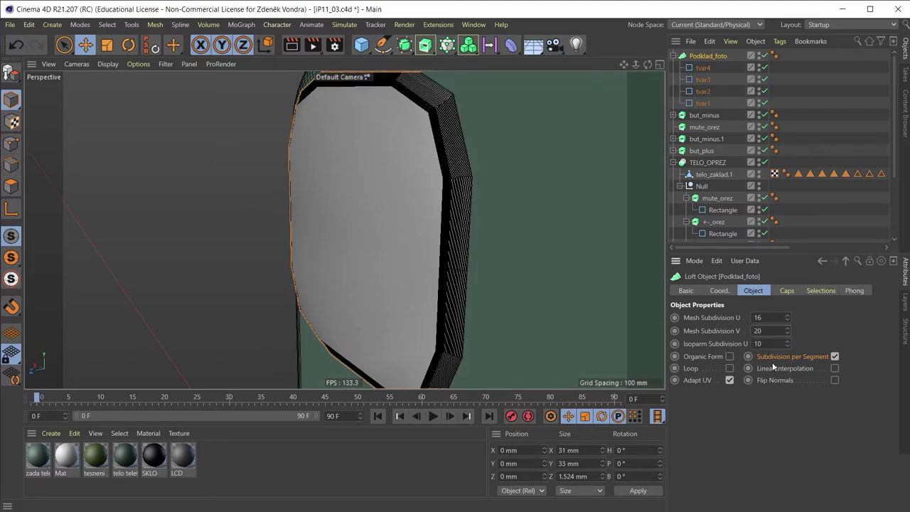
left_click(757, 330)
type("15")
key("Return")
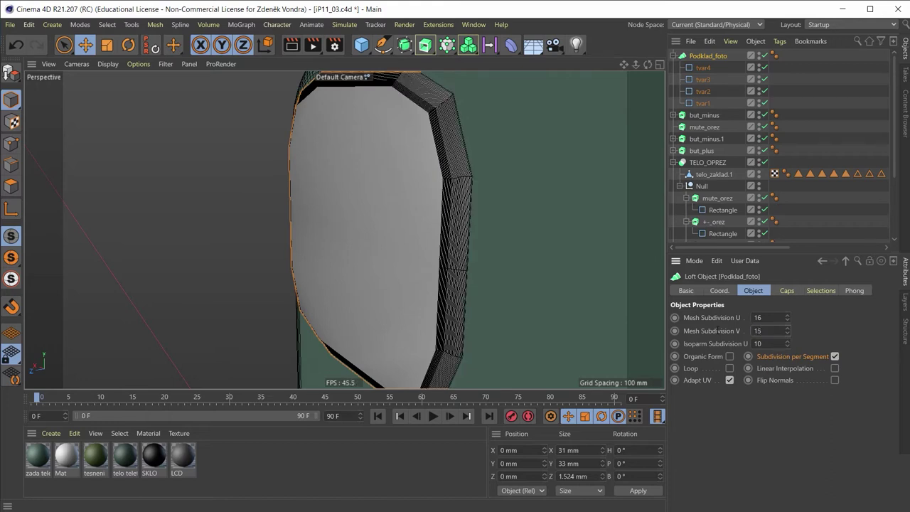
type("120")
key("Return")
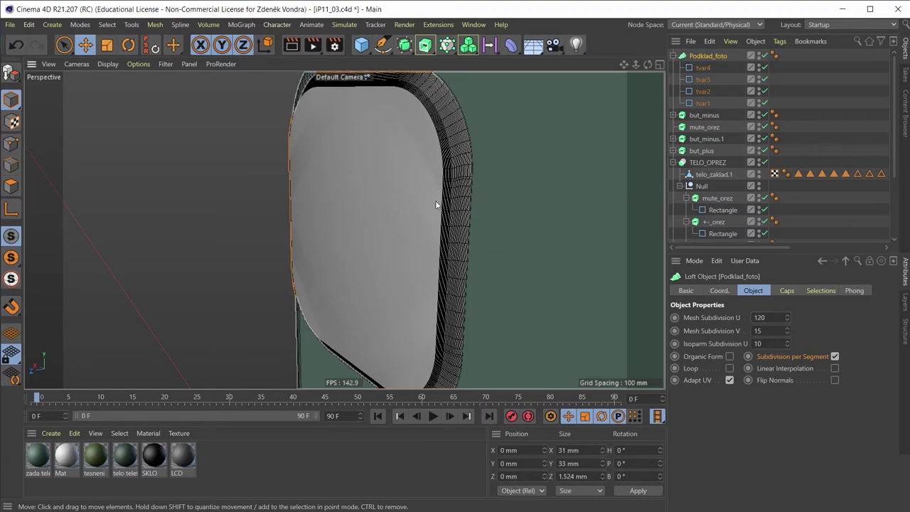
Step: Orbit and zoom around the plate to inspect its smoothed rounded corners
scroll(427, 142, "up", 3)
scroll(441, 119, "up", 3)
mouse_move(427, 155)
left_mouse_down("alt")
mouse_move(373, 88)
mouse_move(371, 116)
mouse_move(400, 149)
left_mouse_up("alt")
scroll(437, 171, "down", 3)
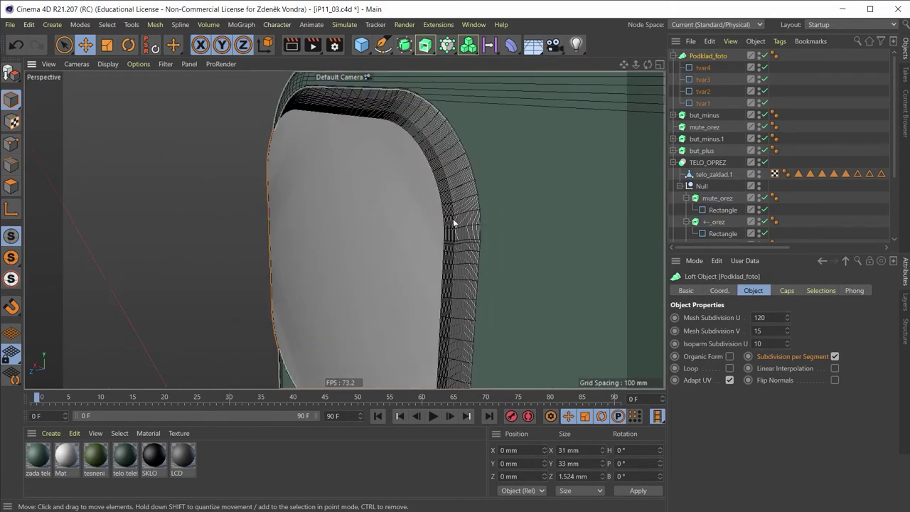
scroll(513, 249, "up", 3)
scroll(559, 209, "down", 3)
mouse_move(555, 209)
left_mouse_down("alt")
mouse_move(384, 258)
mouse_move(382, 172)
left_mouse_up("alt")
scroll(406, 273, "up", 2)
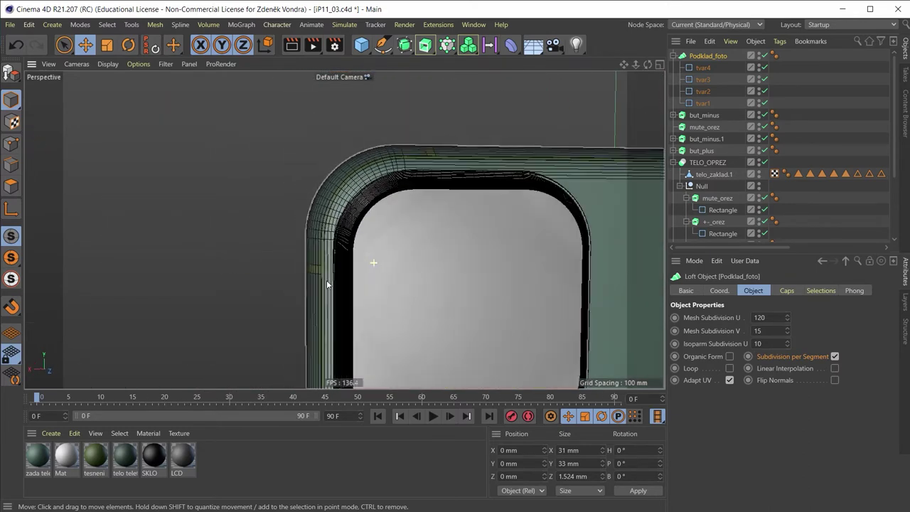
scroll(404, 267, "up", 1)
scroll(403, 263, "up", 2)
scroll(403, 260, "up", 2)
mouse_move(402, 260)
left_mouse_down("alt")
mouse_move(451, 261)
mouse_move(427, 244)
mouse_move(385, 245)
mouse_move(410, 251)
mouse_move(444, 318)
mouse_move(408, 185)
mouse_move(401, 198)
mouse_move(346, 169)
left_mouse_up("alt")
Step: Move the Podklad_foto plate up and sideways over the phone's camera corner
scroll(413, 206, "down", 3)
scroll(441, 93, "up", 2)
scroll(522, 124, "up", 3)
scroll(493, 149, "down", 3)
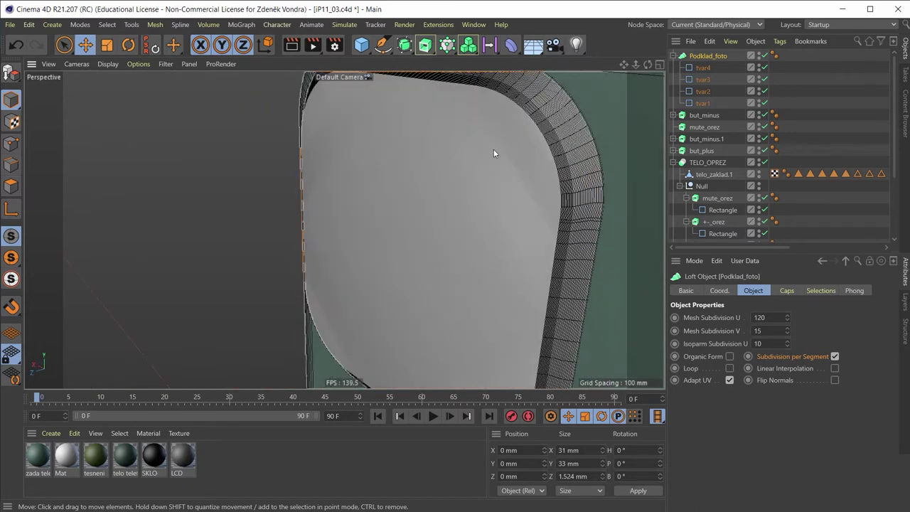
scroll(557, 147, "up", 2)
scroll(559, 156, "down", 1)
scroll(554, 189, "down", 2)
mouse_move(554, 189)
left_mouse_down("alt")
mouse_move(537, 132)
mouse_move(471, 136)
left_mouse_up("alt")
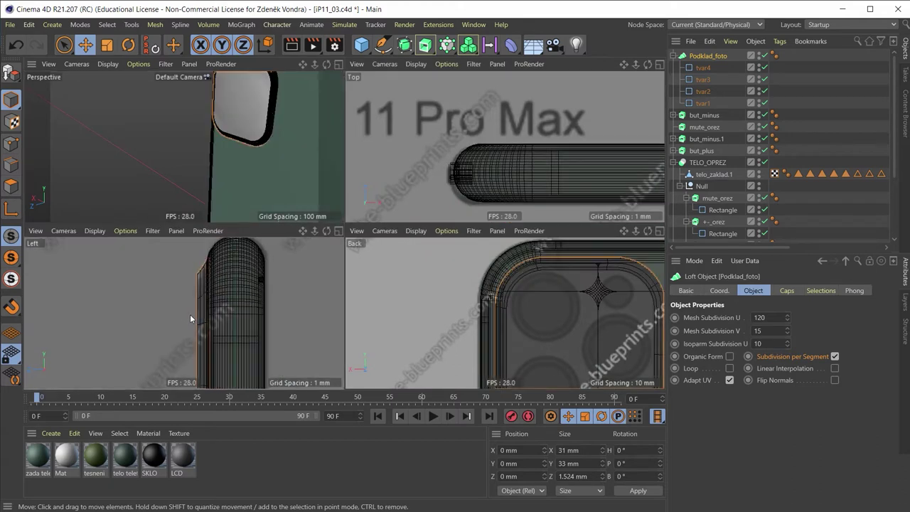
middle_click_drag(257, 288, 291, 252, "alt")
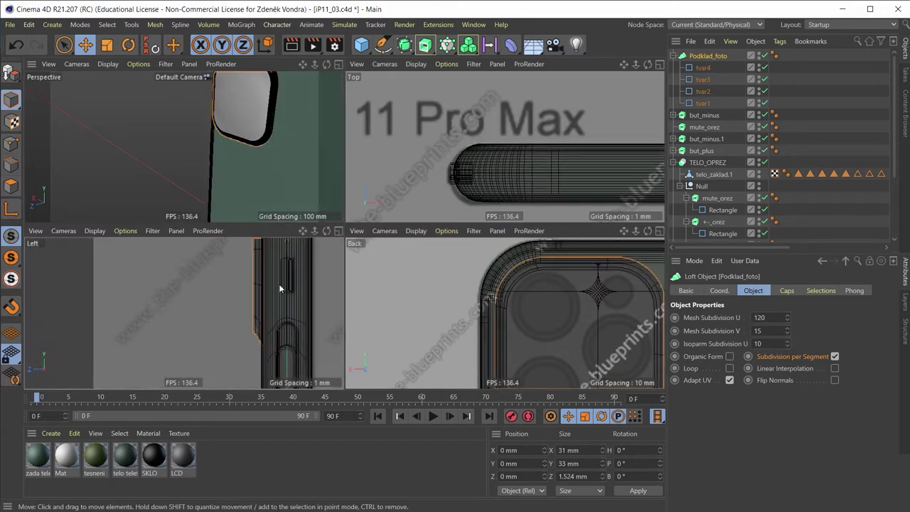
middle_click(222, 143)
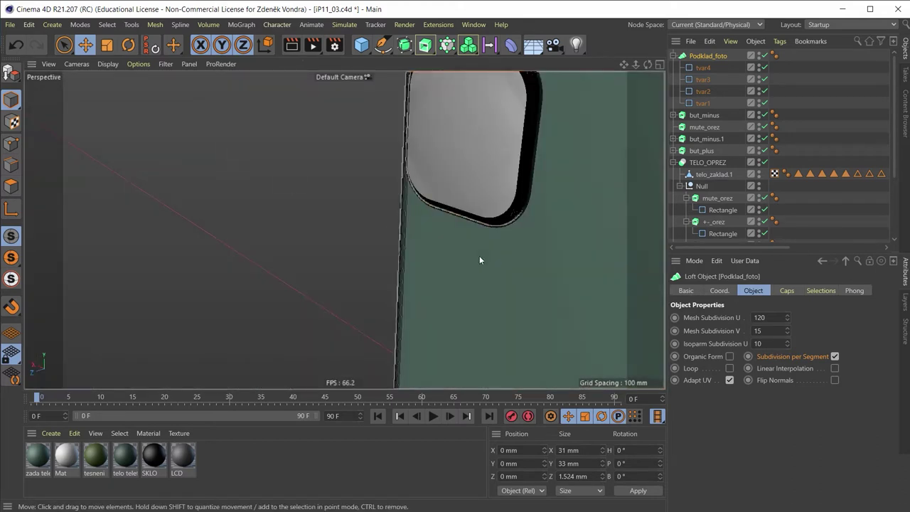
scroll(462, 261, "down", 3)
left_click_drag(462, 261, 538, 296, "alt")
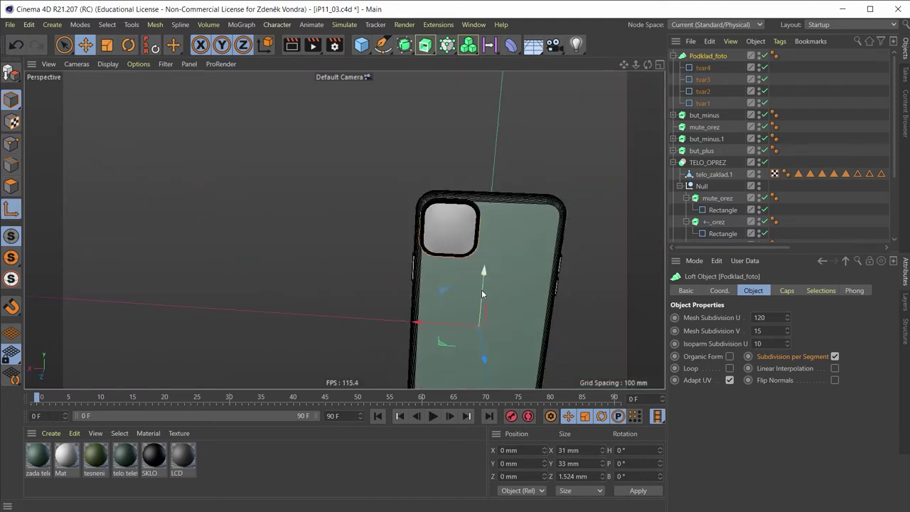
left_click_drag(482, 292, 502, 186)
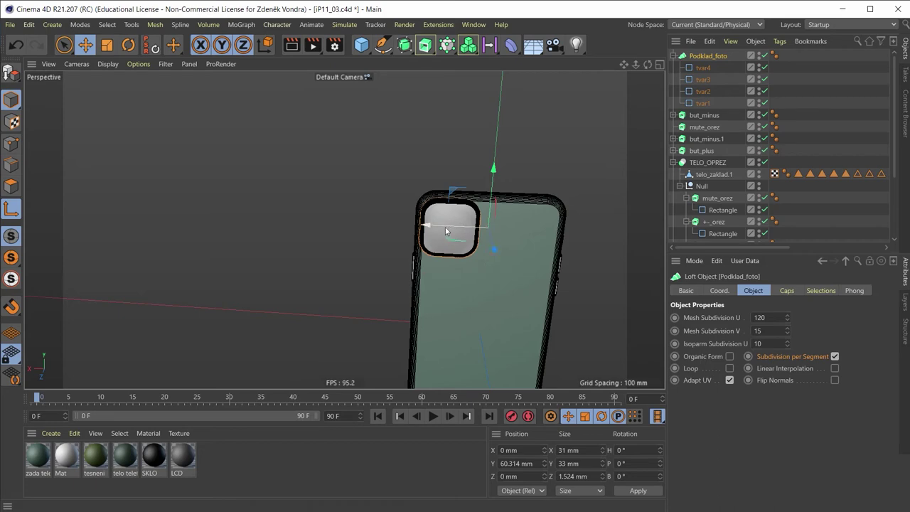
left_click_drag(446, 231, 435, 229)
Step: Check the plate in the Back view, push it in depth, and nudge it up to Y 60.617 mm
middle_click(448, 231)
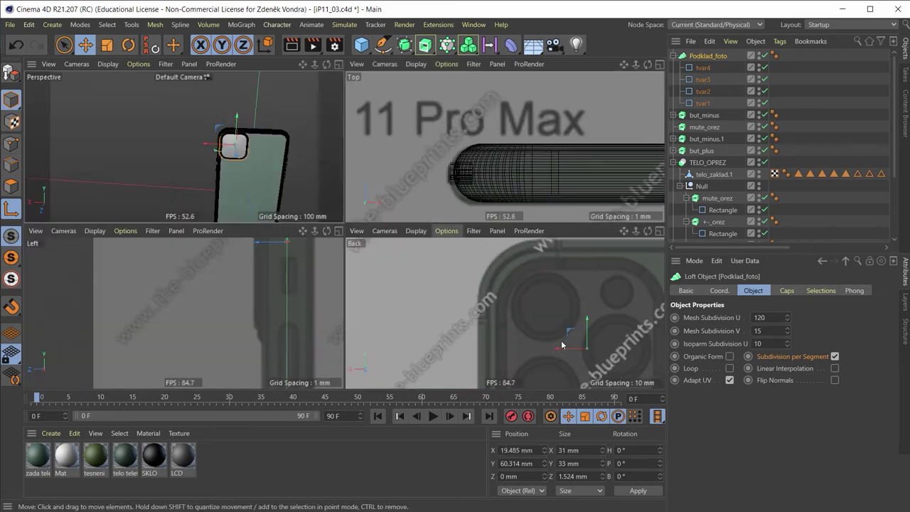
middle_click(604, 325)
scroll(558, 277, "down", 3)
scroll(467, 186, "up", 2)
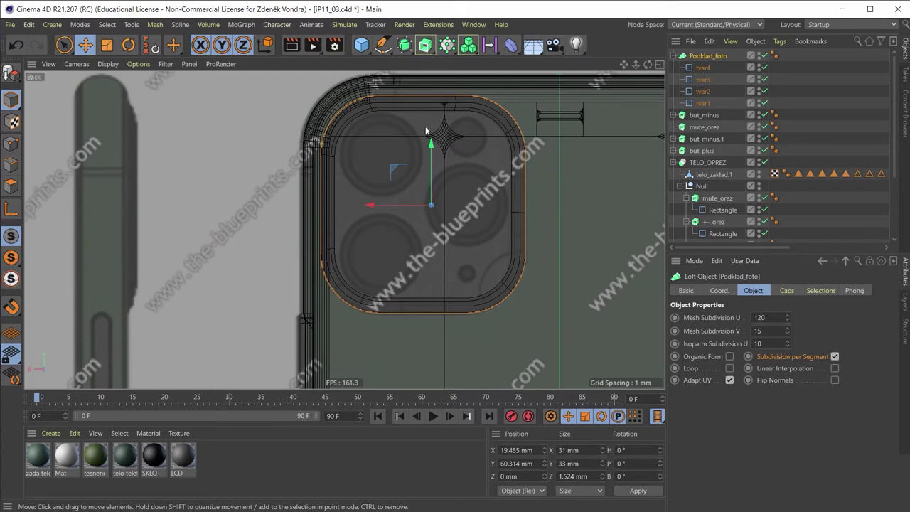
middle_click(479, 192)
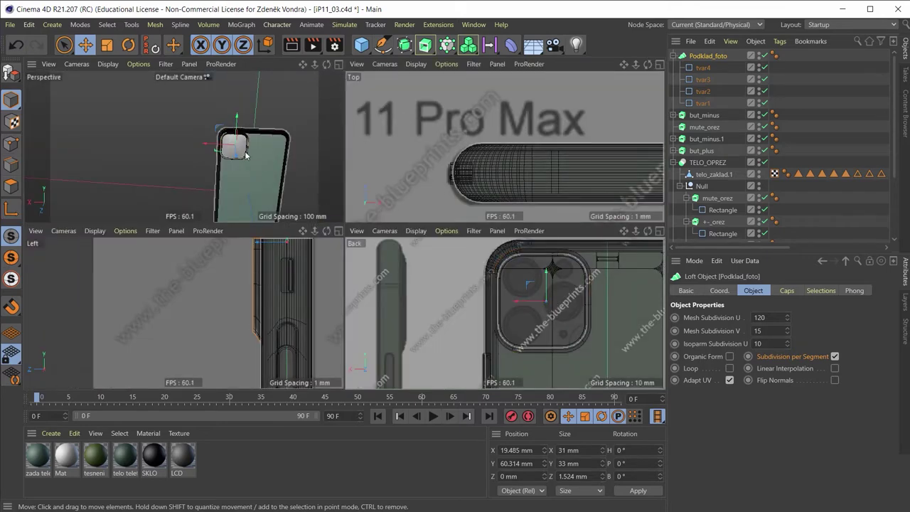
middle_click(244, 154)
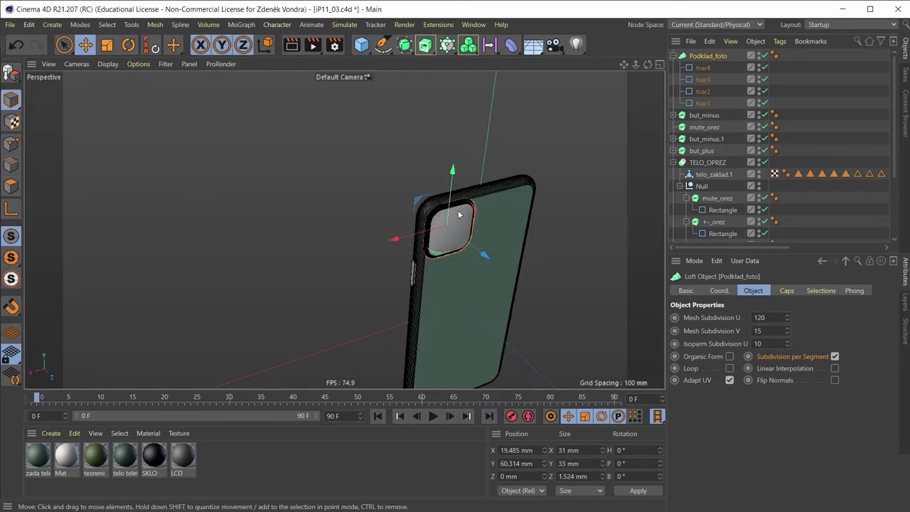
scroll(459, 215, "up", 2)
scroll(441, 234, "up", 3)
scroll(425, 204, "up", 3)
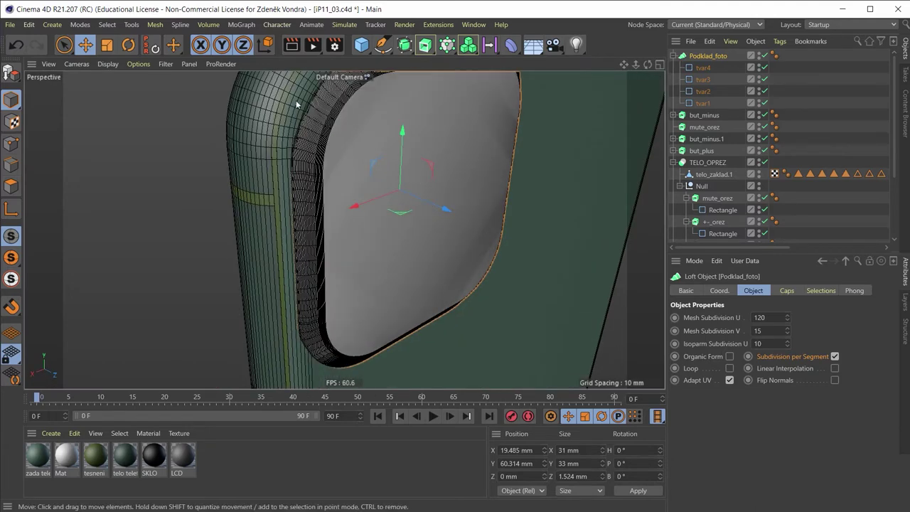
left_click_drag(450, 213, 431, 211)
scroll(412, 182, "down", 2)
scroll(394, 125, "down", 2)
scroll(376, 222, "down", 2)
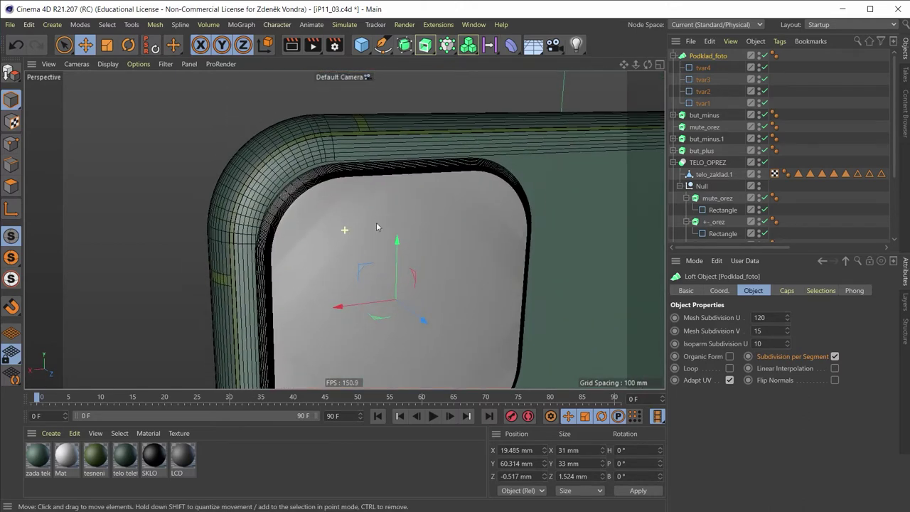
middle_click_drag(380, 240, 296, 198, "alt")
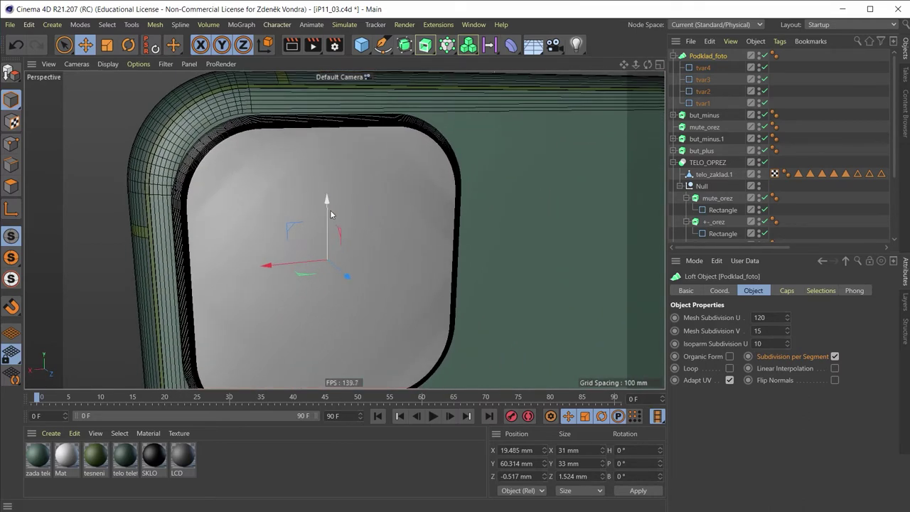
mouse_move(329, 210)
left_mouse_down()
mouse_move(335, 206)
mouse_move(240, 201)
mouse_move(330, 160)
left_mouse_up()
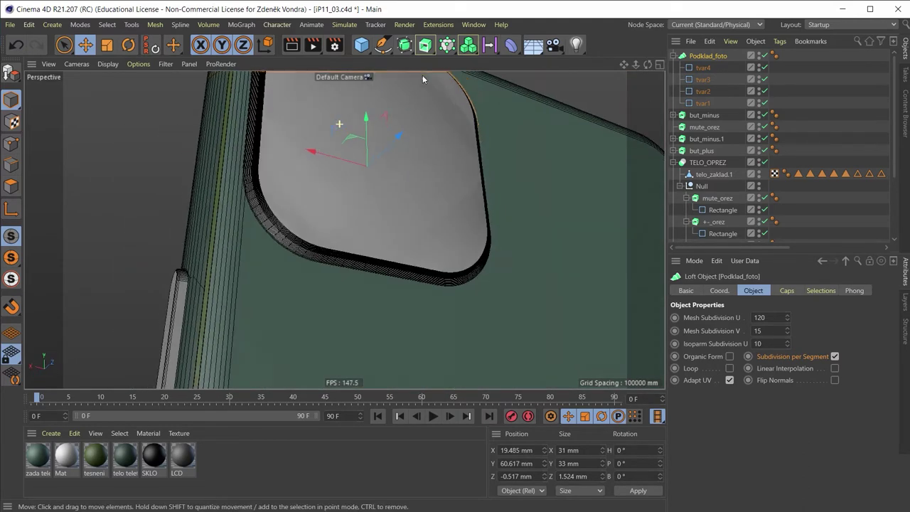
mouse_move(282, 219)
left_mouse_down("alt")
mouse_move(171, 204)
mouse_move(397, 233)
mouse_move(441, 191)
mouse_move(441, 241)
mouse_move(421, 211)
mouse_move(434, 192)
mouse_move(458, 184)
left_mouse_up("alt")
Step: Enlarge the tvar4 rectangle from 31 × 33 mm to 32 × 34 mm
left_click(703, 67)
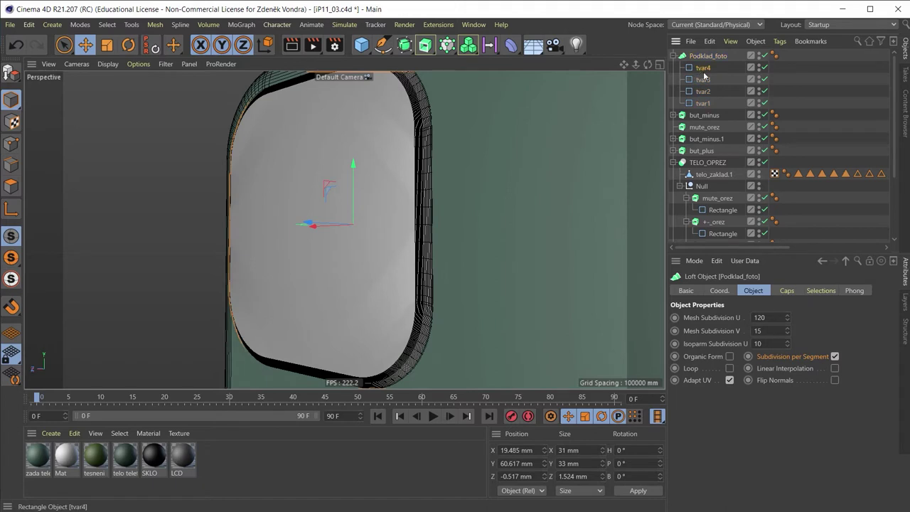
left_click(768, 317)
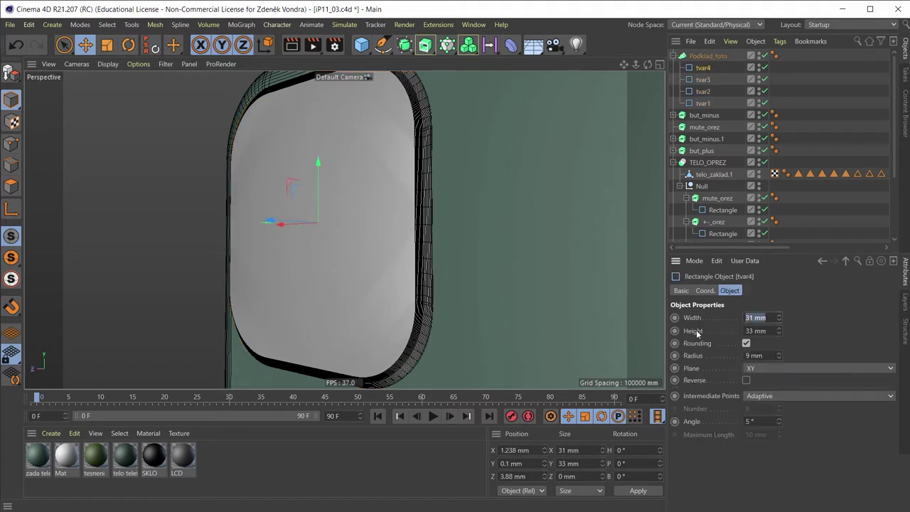
key("Tab")
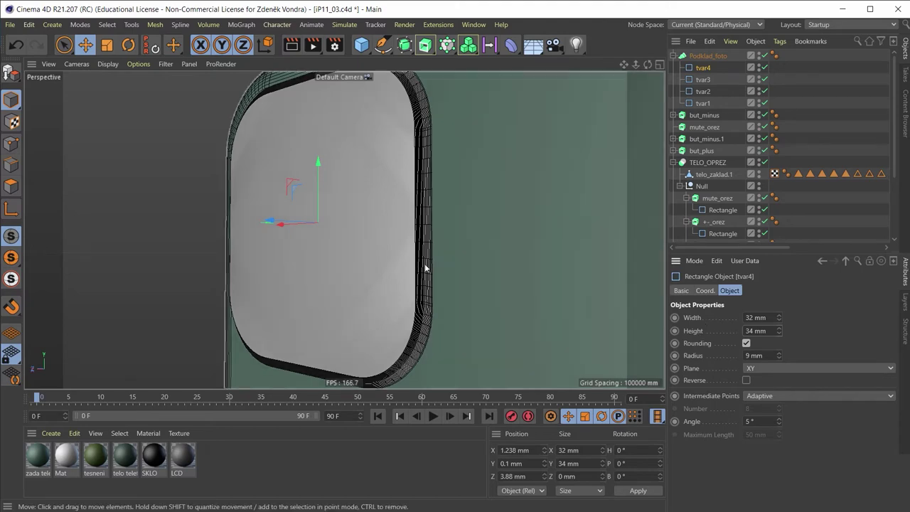
scroll(427, 264, "up", 3)
scroll(392, 244, "up", 3)
mouse_move(474, 261)
left_mouse_down("alt")
mouse_move(520, 220)
mouse_move(600, 222)
mouse_move(582, 213)
mouse_move(514, 239)
mouse_move(433, 203)
left_mouse_up("alt")
Step: Switch the viewport display to Gouraud shading
left_click(117, 64)
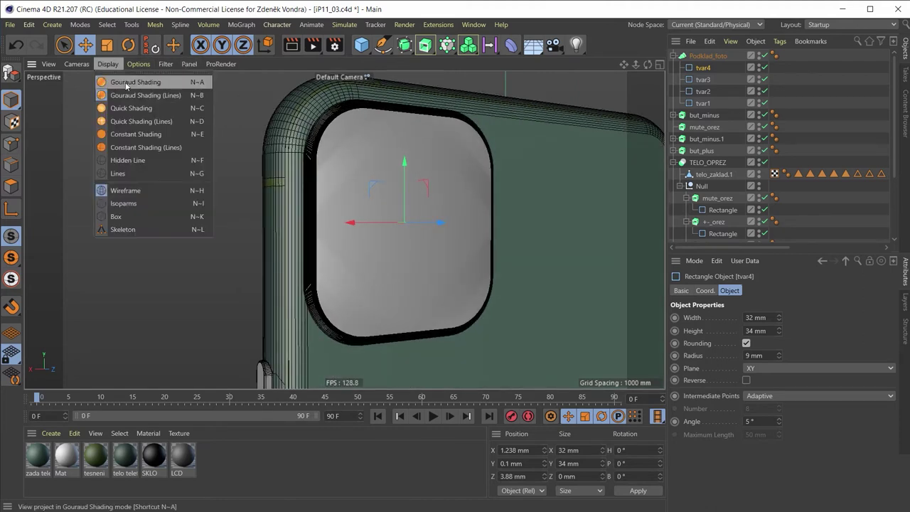
left_click(126, 81)
mouse_move(341, 145)
left_mouse_down("alt")
mouse_move(257, 151)
mouse_move(282, 178)
mouse_move(278, 139)
mouse_move(294, 142)
mouse_move(250, 190)
left_mouse_up("alt")
scroll(295, 142, "down", 5)
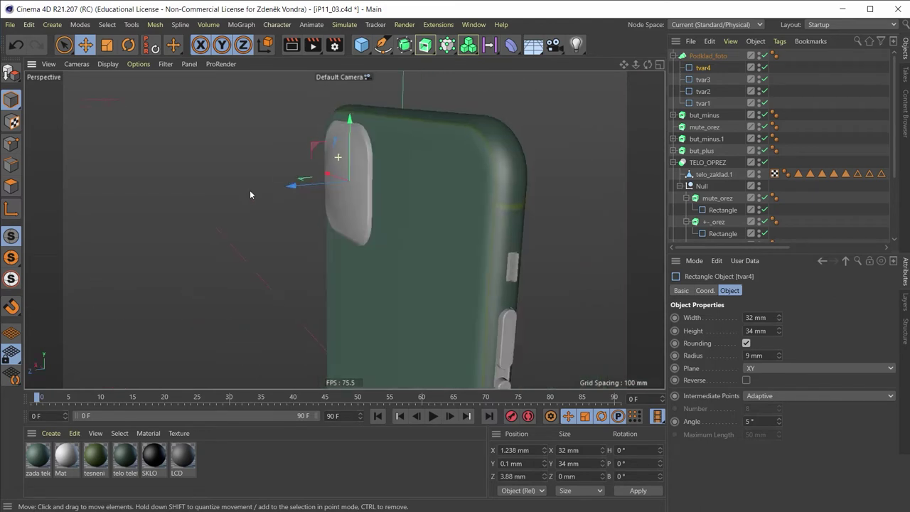
Step: Remove Podklad_foto's start cap and give its end a 0.2 mm round bevel
left_click(700, 56)
key("o")
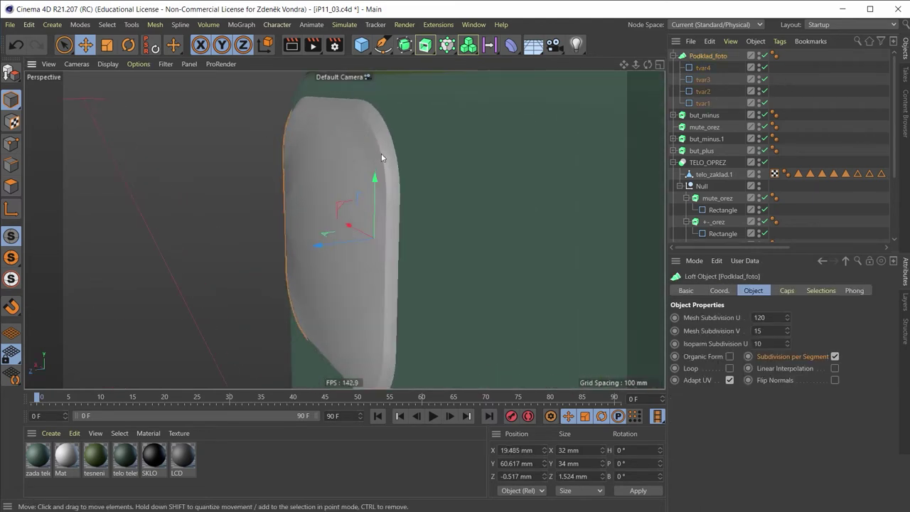
left_click(785, 291)
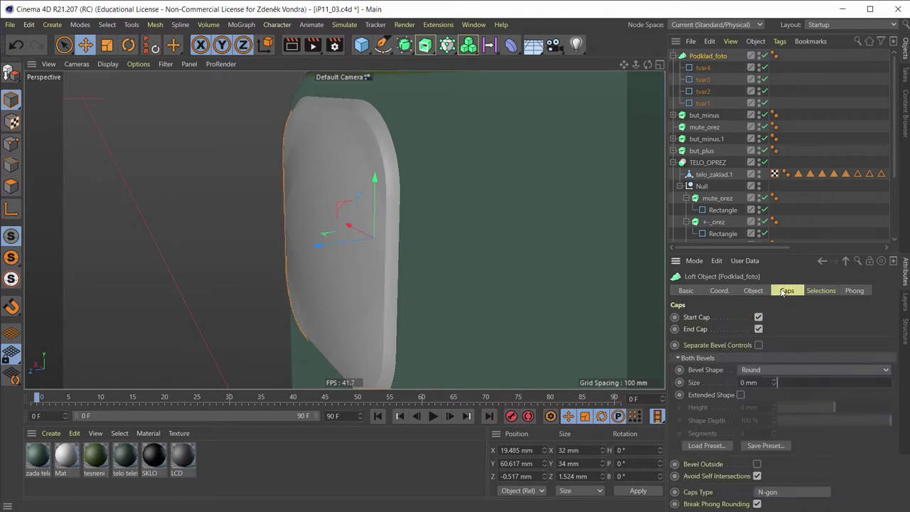
left_click(759, 330)
left_click(759, 330)
left_click(759, 318)
type("0.2")
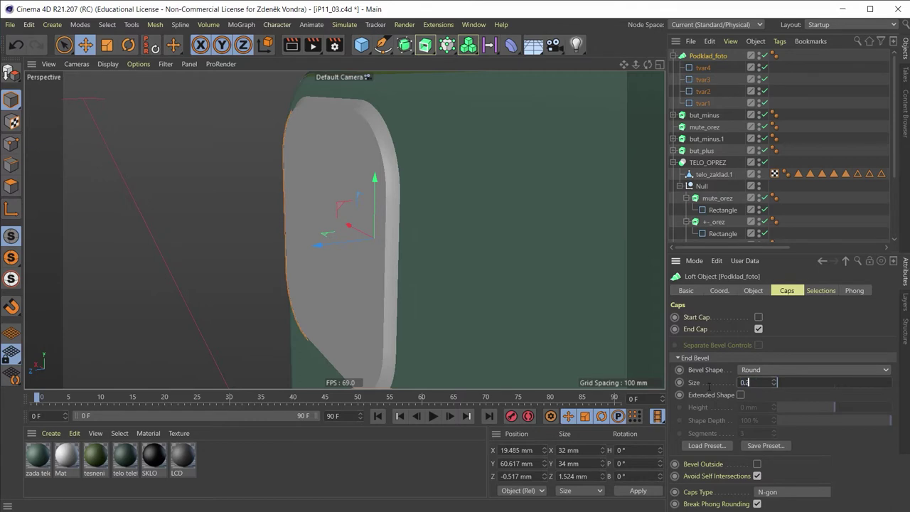
key("Return")
Step: Narrow the end bevel to 0.1 mm, inspect the plate, then bring up the reference photo
mouse_move(498, 213)
left_mouse_down("alt")
mouse_move(454, 154)
mouse_move(478, 157)
mouse_move(402, 170)
left_mouse_up("alt")
scroll(402, 174, "up", 3)
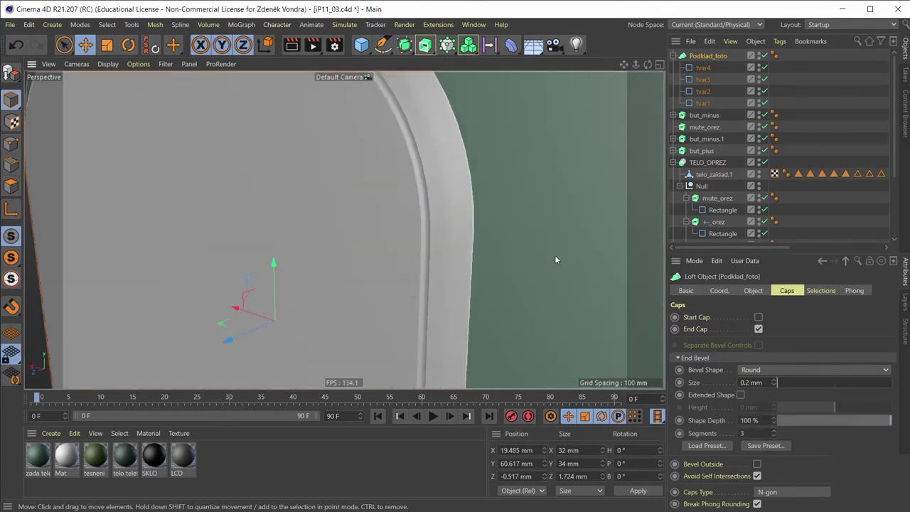
left_click(775, 383)
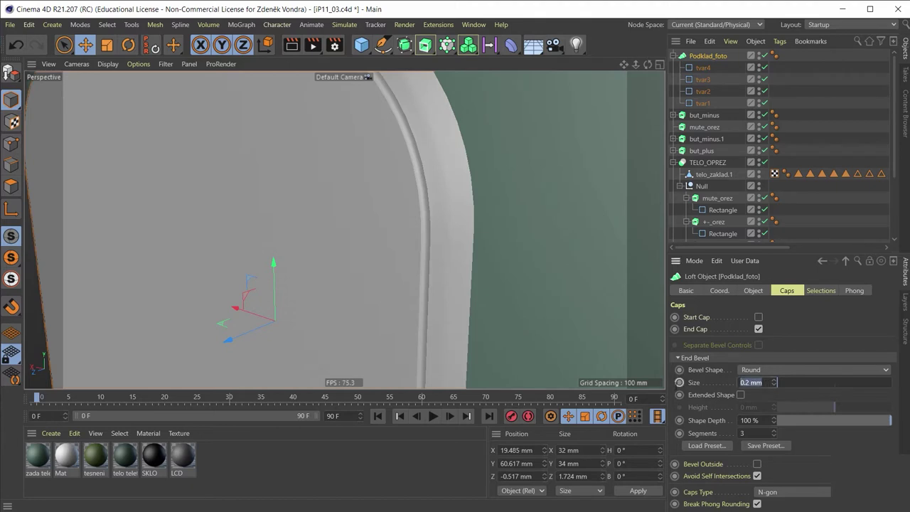
type("0.1")
key("Return")
scroll(416, 236, "down", 3)
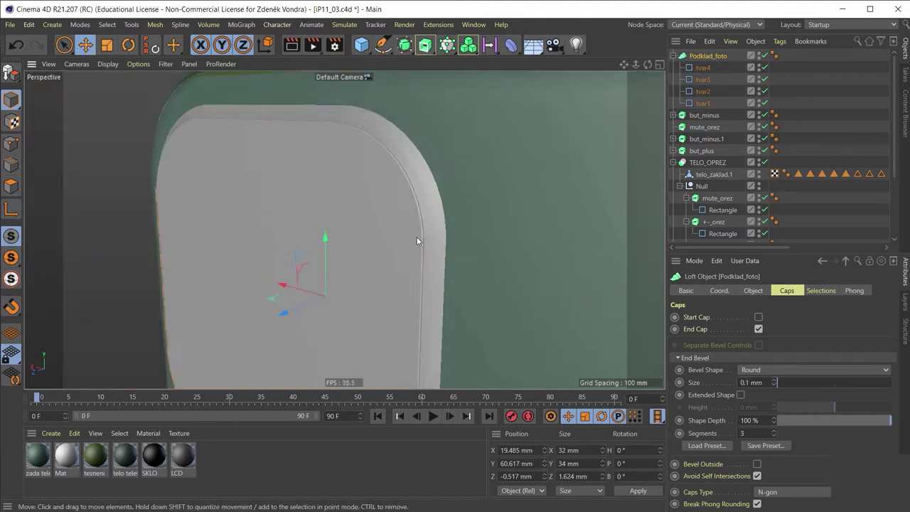
scroll(373, 274, "down", 2)
left_click_drag(372, 274, 505, 178, "alt")
scroll(576, 158, "up", 3)
mouse_move(576, 158)
left_mouse_down("alt")
mouse_move(278, 228)
mouse_move(484, 212)
mouse_move(441, 203)
mouse_move(471, 204)
mouse_move(512, 238)
left_mouse_up("alt")
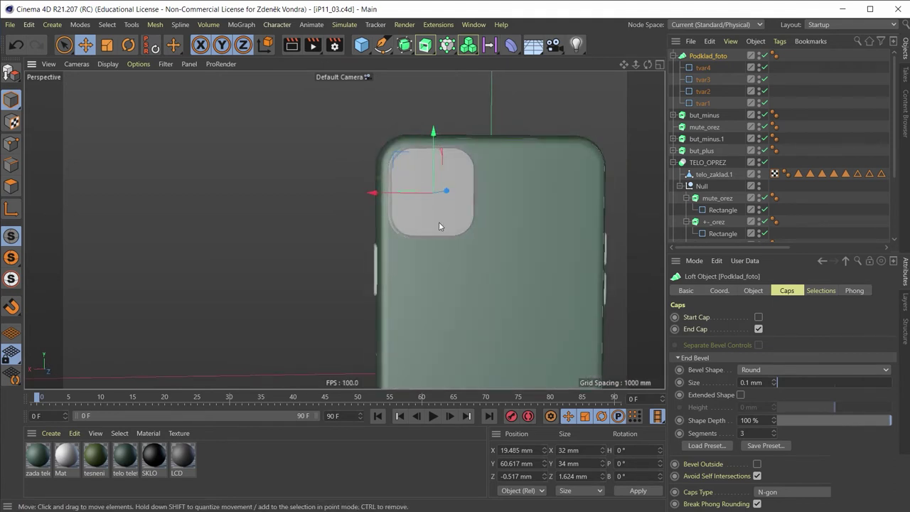
key("alt+Tab")
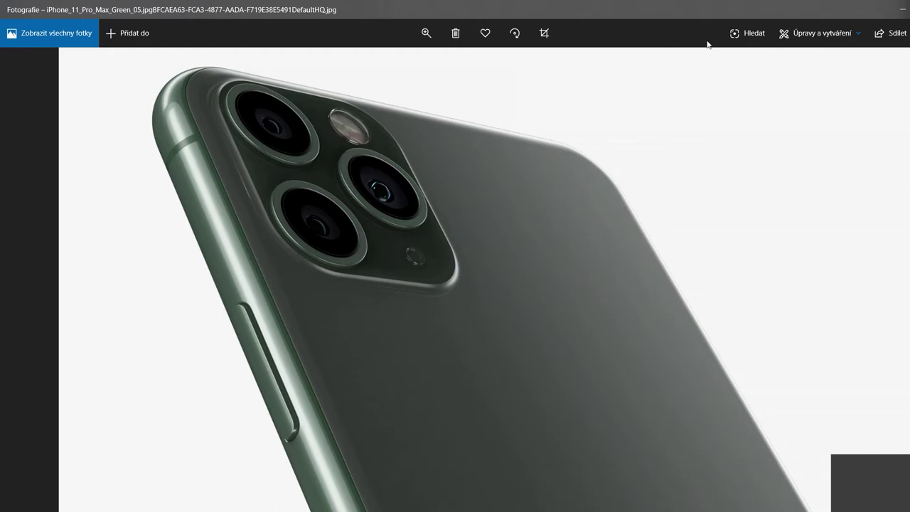
Step: Put away the iPhone reference photo and return to the Cinema 4D model
left_click(904, 13)
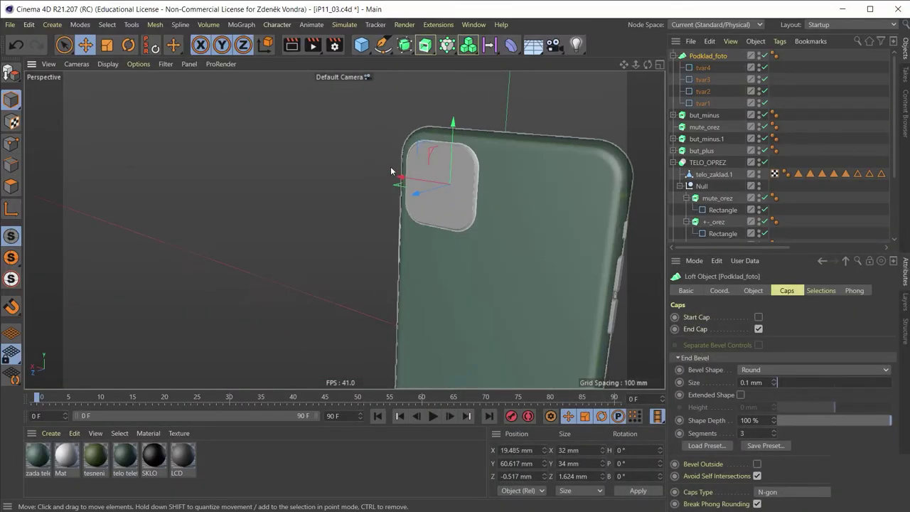
Step: Collapse Podklad_foto's child shapes and maximize the Back view, centred on the camera module
scroll(393, 166, "up", 5)
left_click_drag(453, 180, 585, 167, "alt")
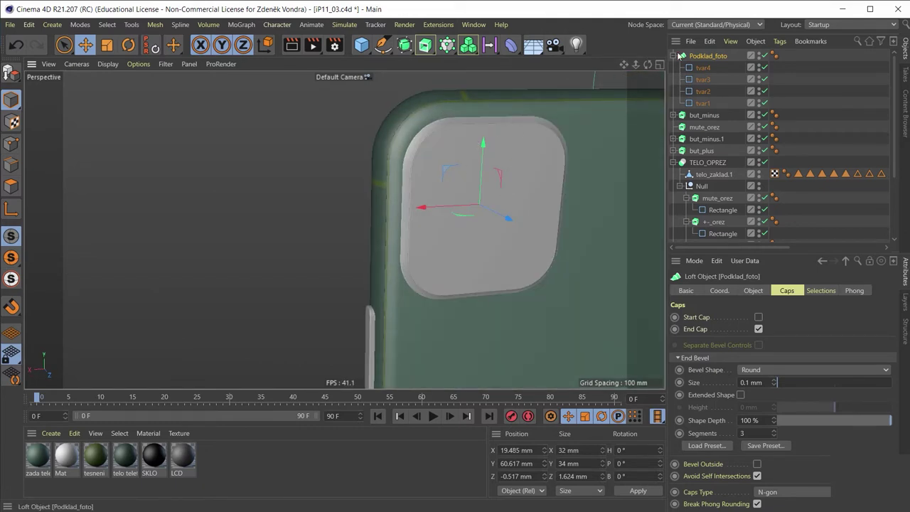
left_click(673, 56)
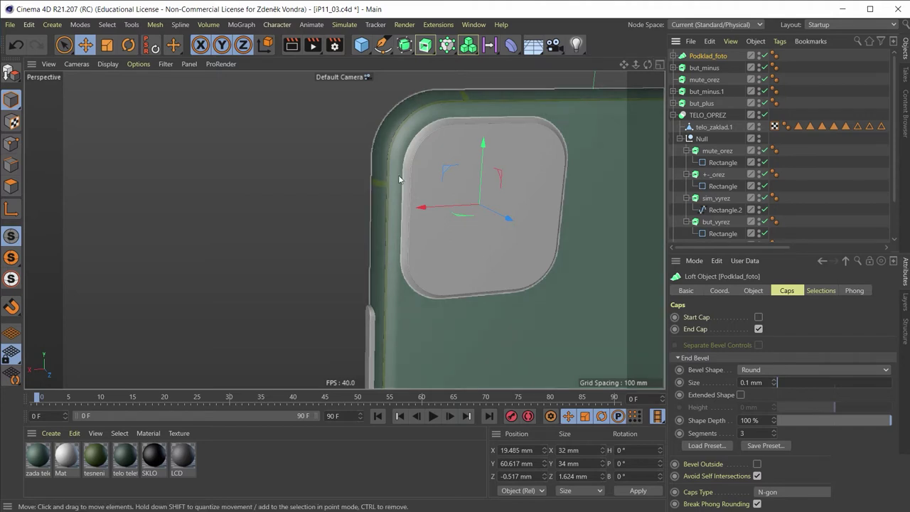
mouse_move(498, 230)
left_mouse_down("alt")
mouse_move(523, 209)
mouse_move(418, 182)
left_mouse_up("alt")
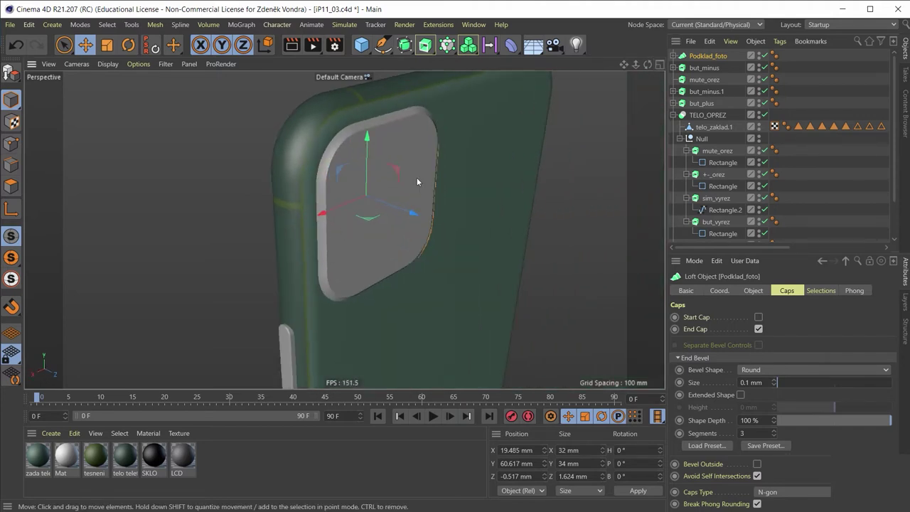
middle_click(417, 176)
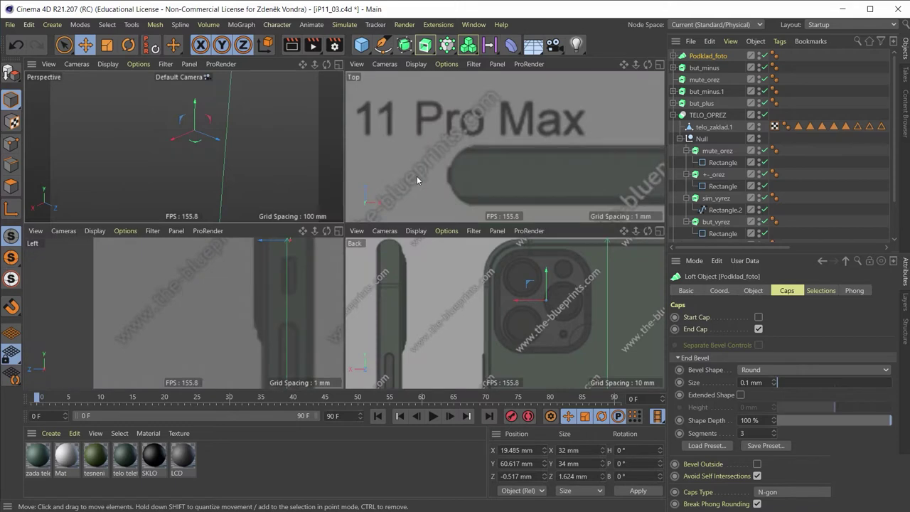
middle_click(542, 263)
scroll(523, 239, "down", 2)
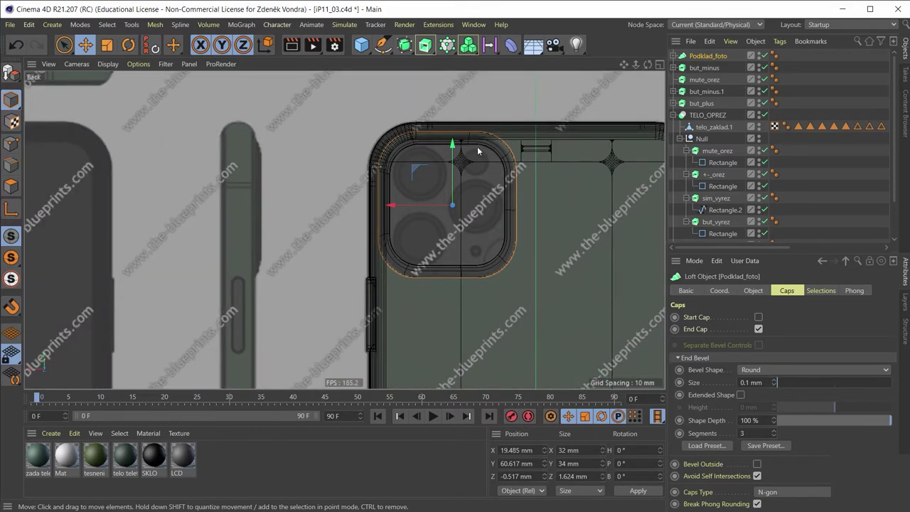
middle_click_drag(475, 149, 385, 160, "alt")
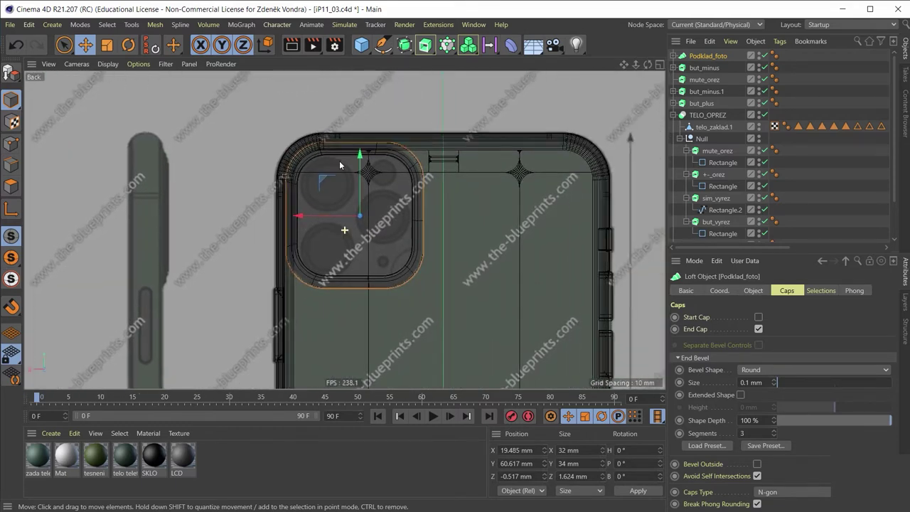
Step: Add a cylinder oriented along +Z
left_click(359, 50)
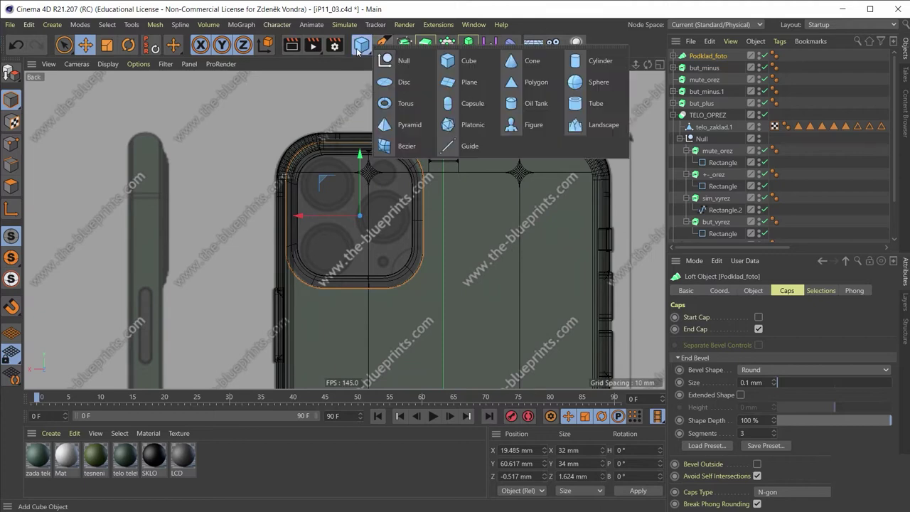
left_click(593, 62)
scroll(436, 241, "down", 1)
scroll(436, 241, "down", 3)
scroll(436, 240, "down", 3)
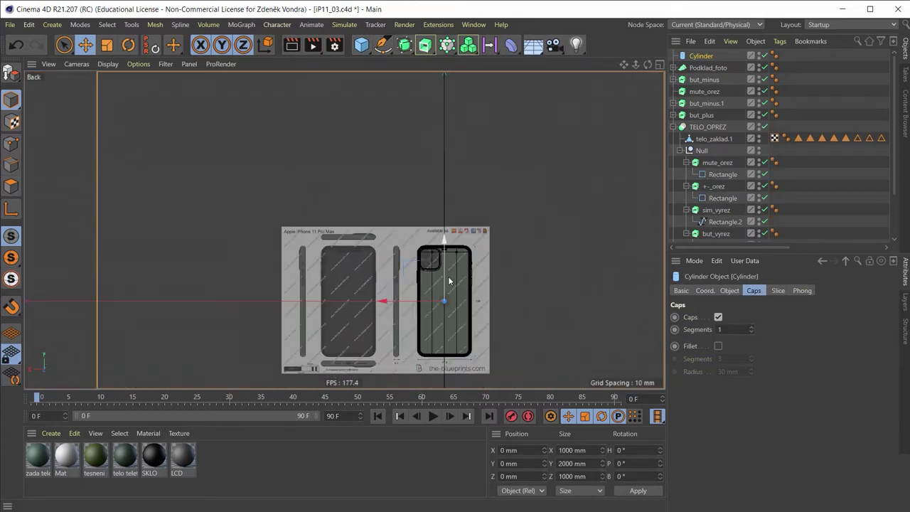
scroll(436, 241, "down", 2)
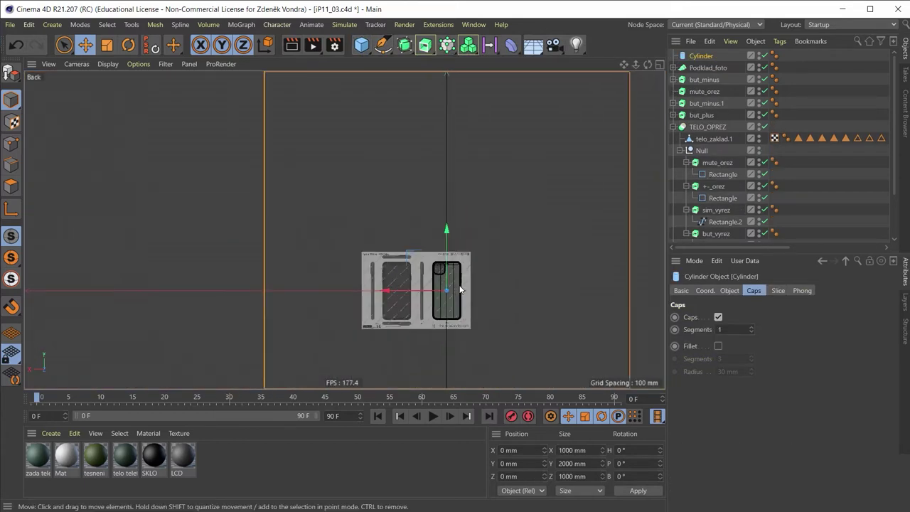
left_click(730, 290)
left_click(756, 371)
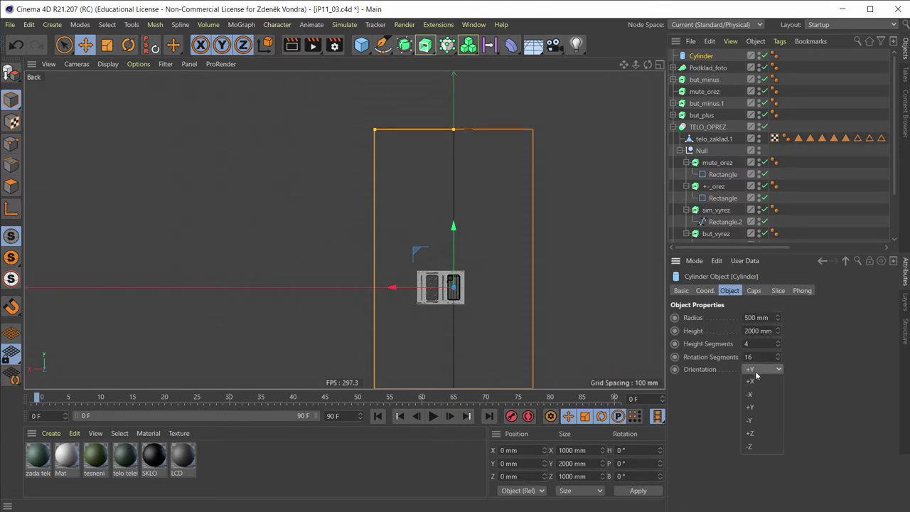
left_click(764, 432)
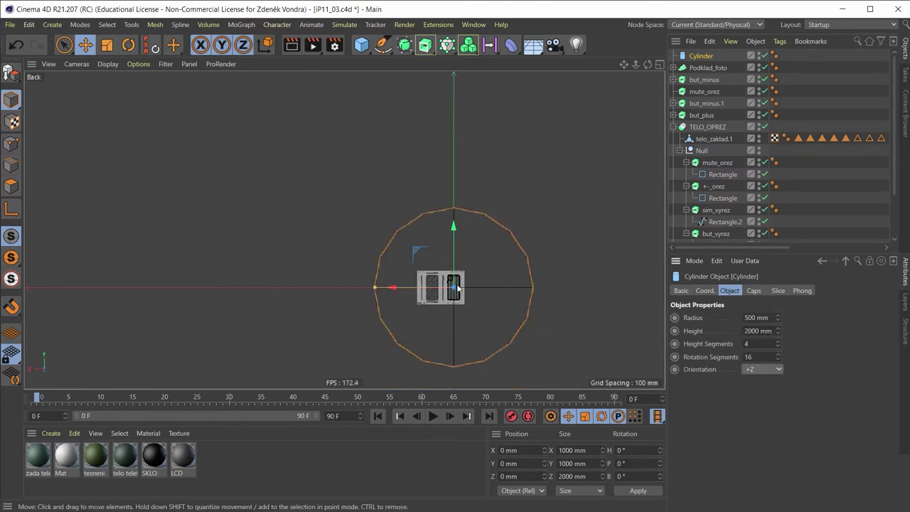
Step: Scale and move the cylinder onto the upper-left lens, about 12.809 mm across
key("t")
left_click_drag(512, 210, 446, 283)
scroll(461, 290, "up", 5)
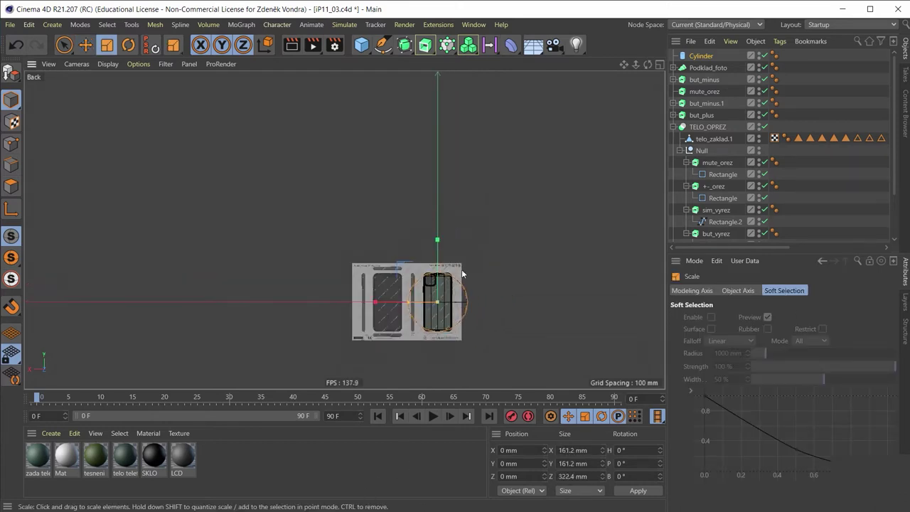
scroll(466, 218, "up", 3)
scroll(498, 149, "up", 2)
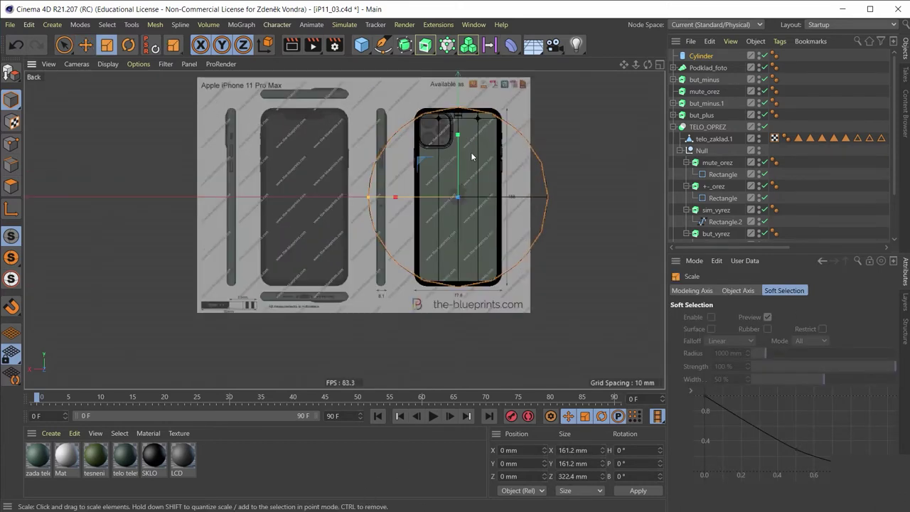
mouse_move(481, 281)
left_mouse_down()
mouse_move(363, 397)
mouse_move(382, 347)
left_mouse_up()
scroll(442, 237, "up", 4)
scroll(484, 156, "up", 2)
scroll(417, 324, "down", 2)
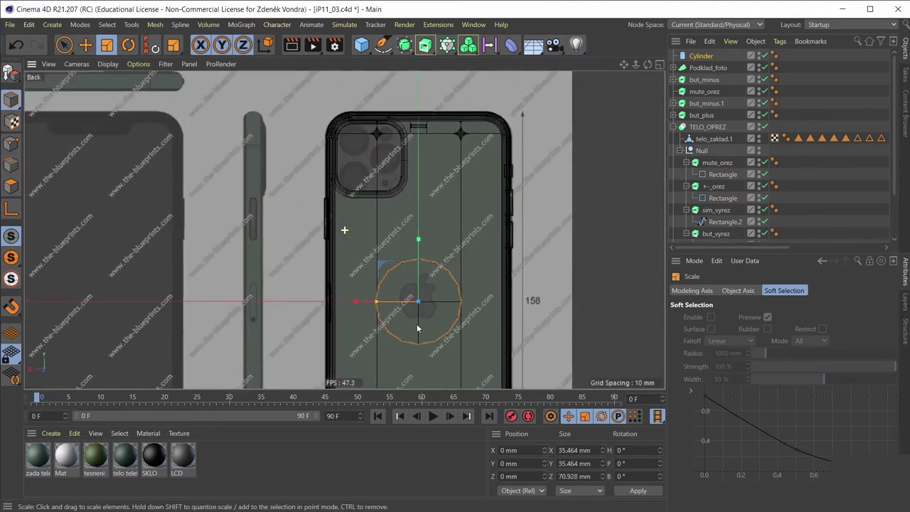
key("e")
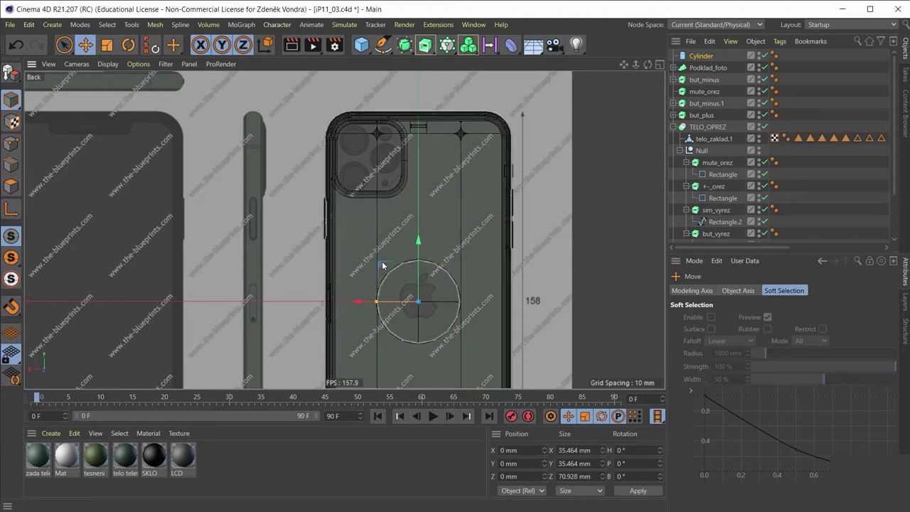
left_click_drag(383, 266, 326, 101)
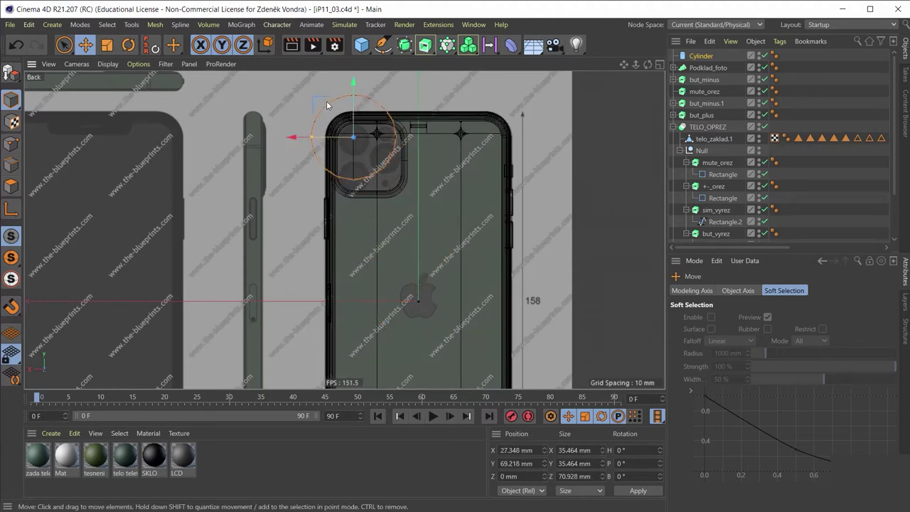
scroll(329, 100, "up", 5)
left_click_drag(277, 205, 358, 204)
scroll(360, 203, "up", 2)
scroll(402, 179, "up", 2)
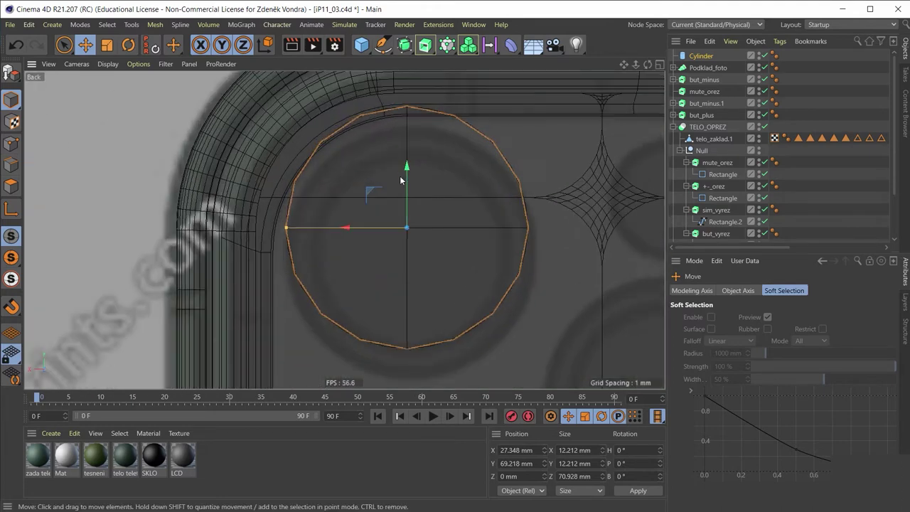
left_click_drag(402, 179, 407, 202)
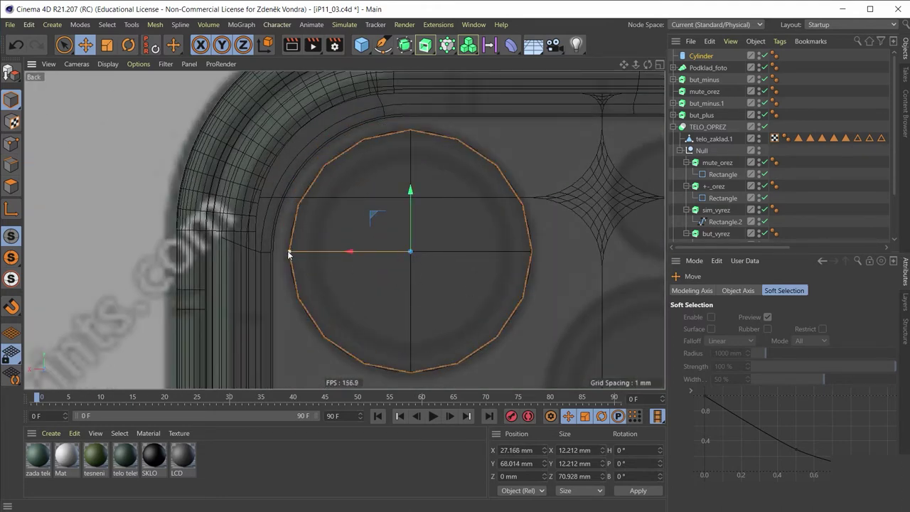
left_click_drag(290, 251, 284, 254)
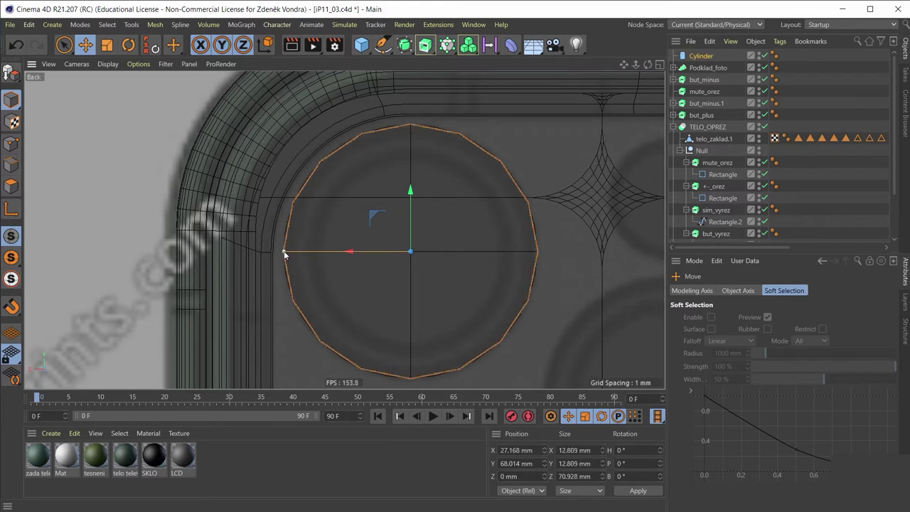
Step: Flatten the cylinder to a 3.26 mm-deep disc, then maximize the Back view
middle_click(362, 207)
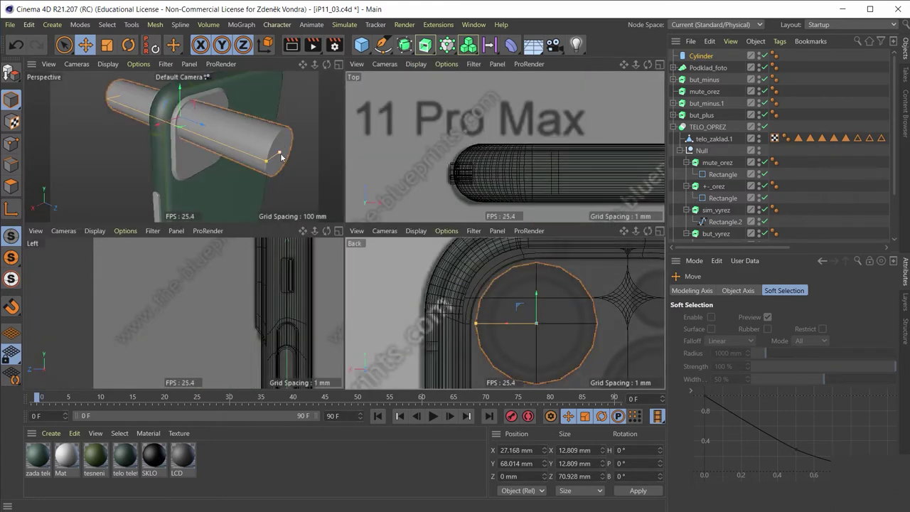
mouse_move(280, 151)
left_mouse_down()
mouse_move(184, 115)
mouse_move(240, 134)
left_mouse_up()
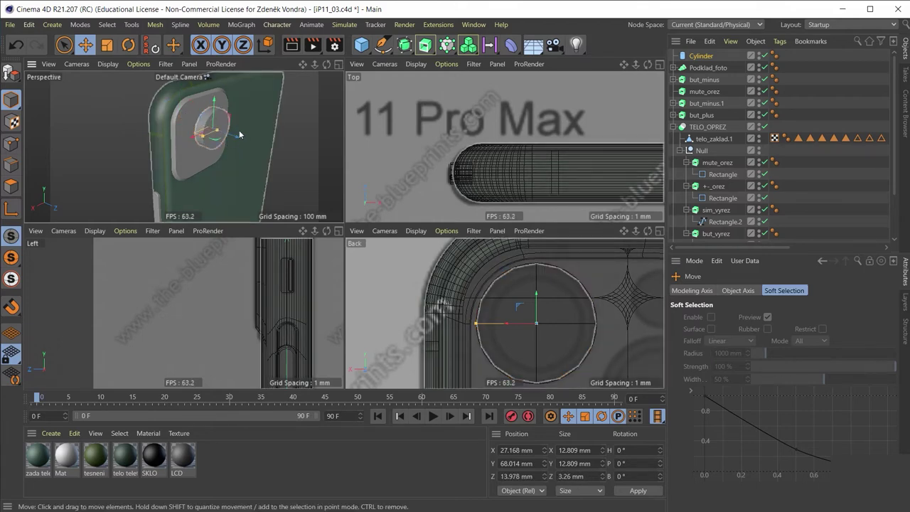
middle_click(240, 135)
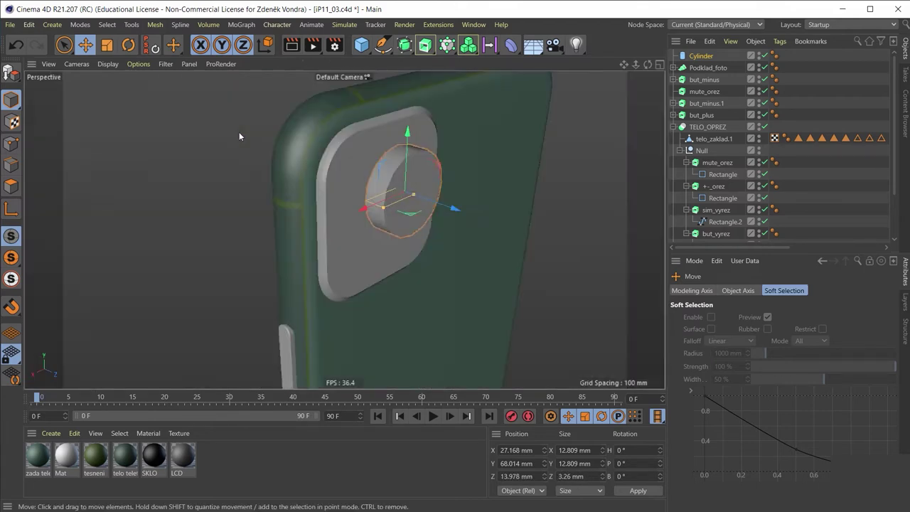
middle_click(414, 188)
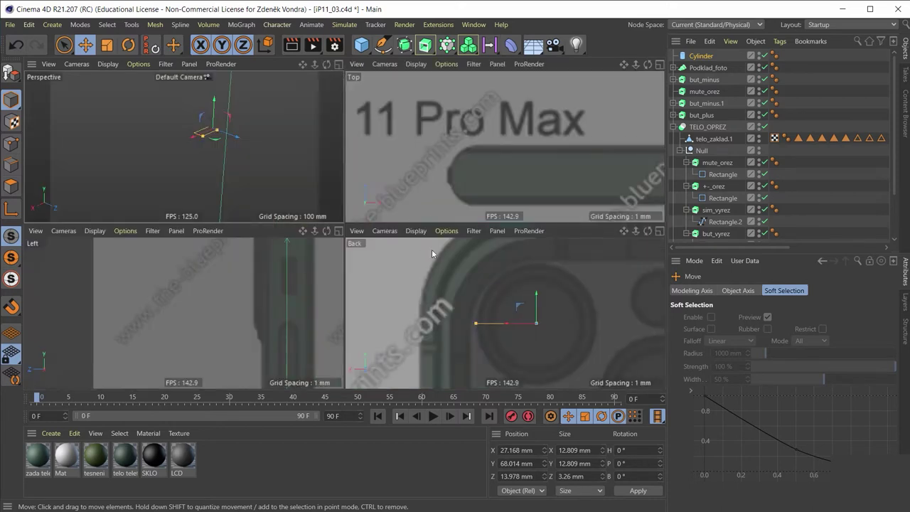
middle_click(432, 248)
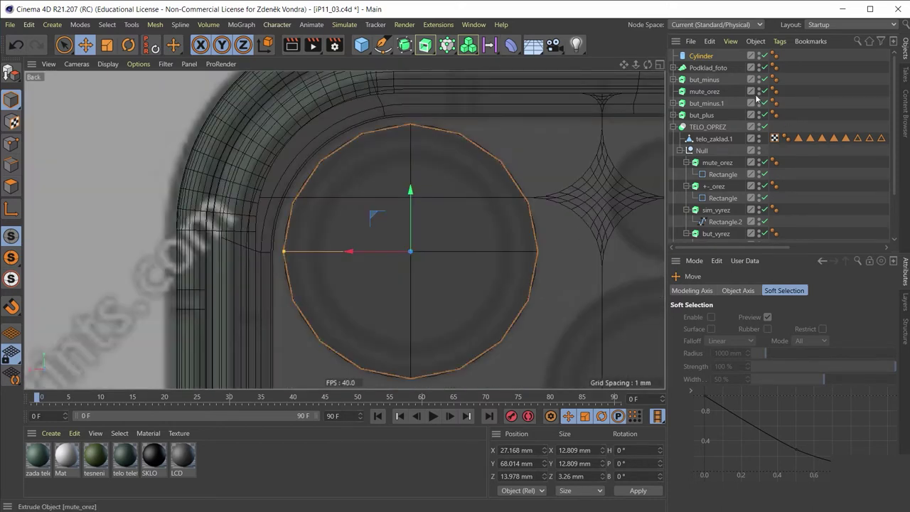
Step: Set the lens cylinder's Rotation Segments to 40 and return to the four-view layout
left_click(695, 56)
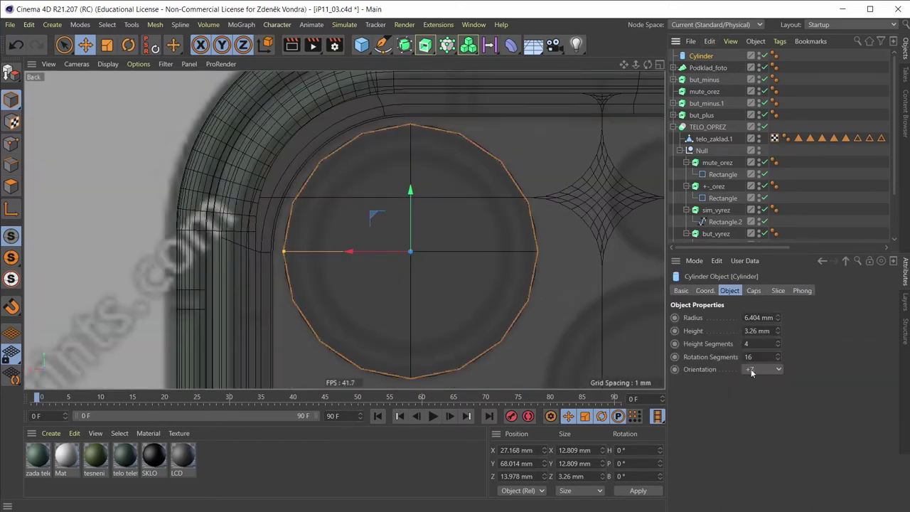
key("BackSpace")
key("BackSpace")
type("4")
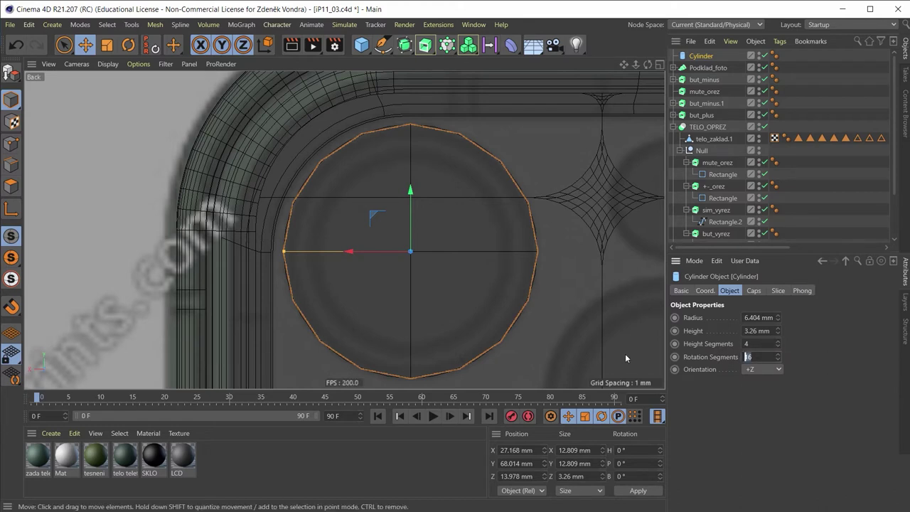
type("0")
key("Return")
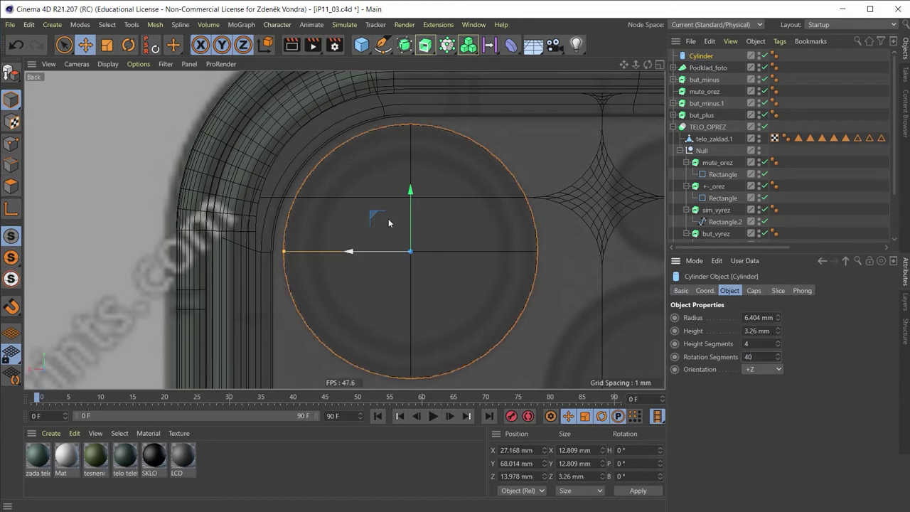
scroll(462, 251, "down", 3)
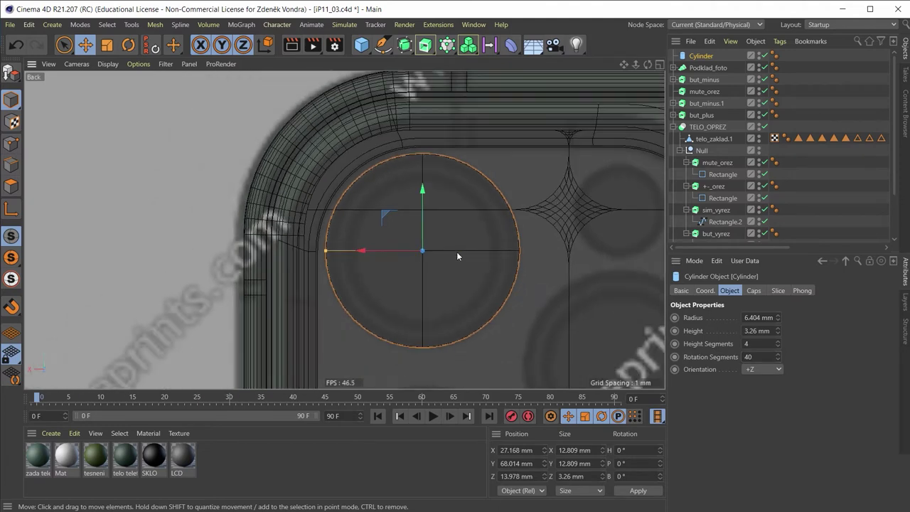
scroll(456, 251, "down", 2)
middle_click_drag(478, 243, 457, 145)
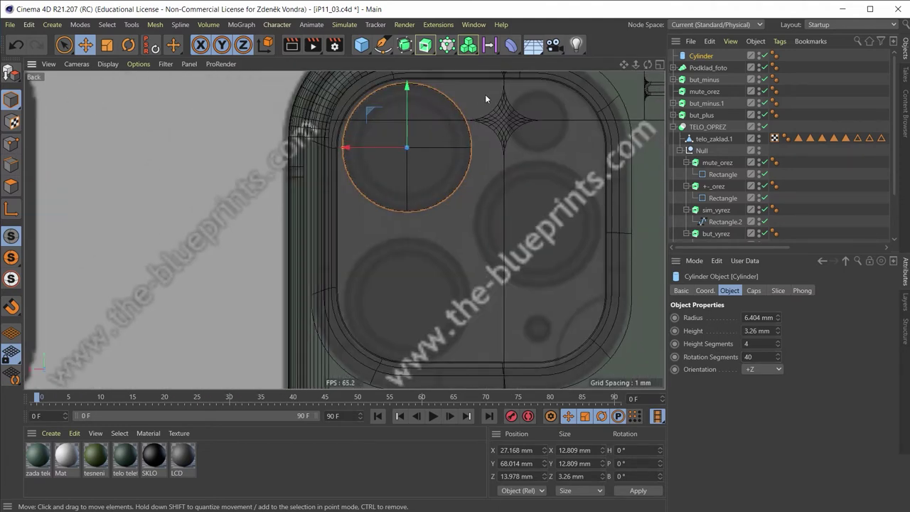
middle_click(398, 129)
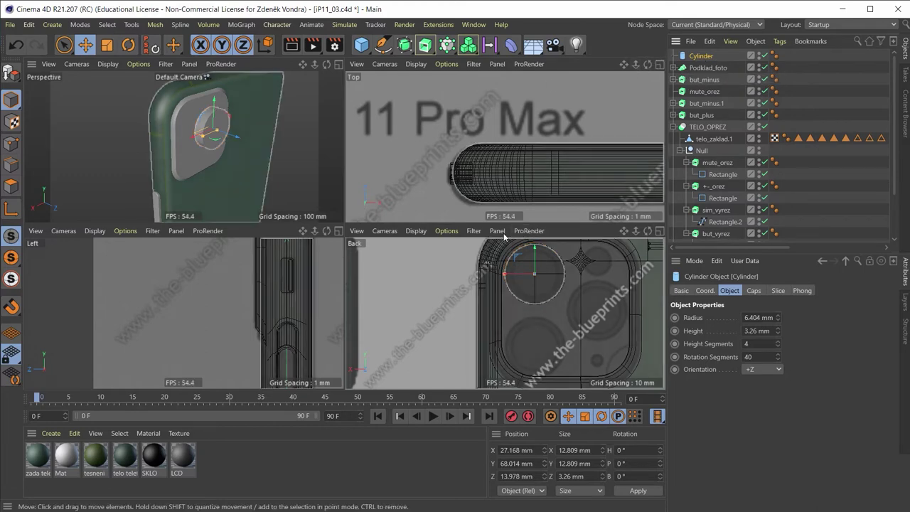
left_click(407, 46)
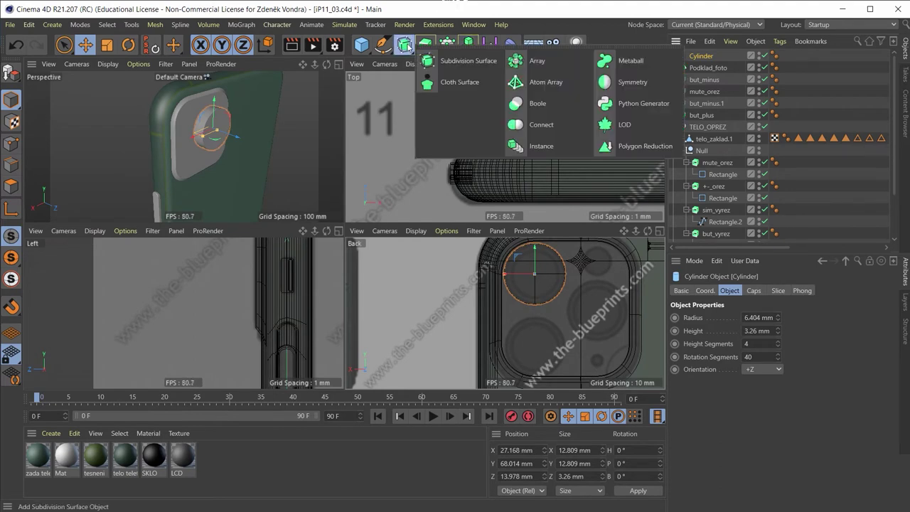
left_click(532, 147)
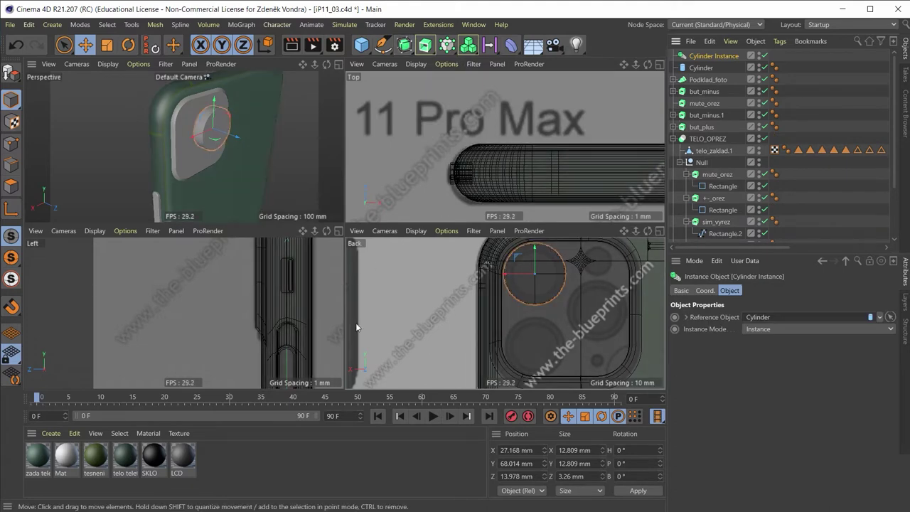
middle_click(516, 273)
scroll(423, 168, "up", 2)
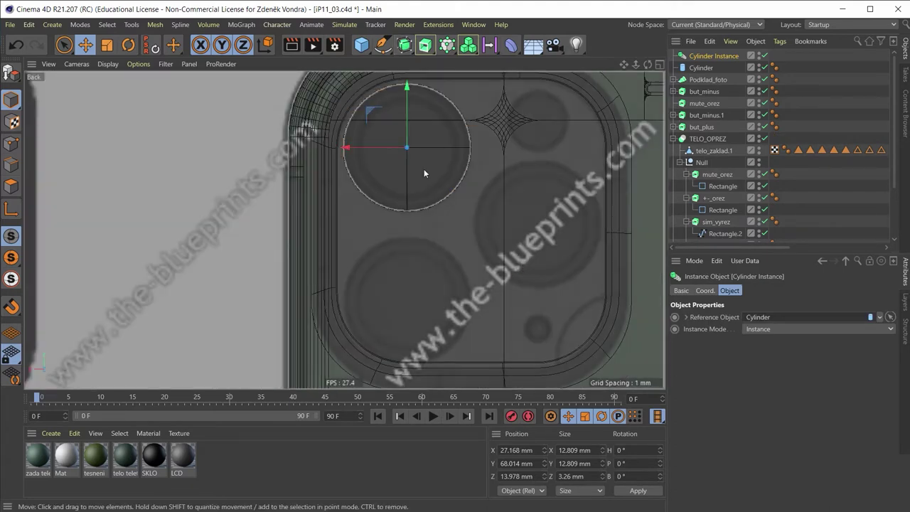
scroll(369, 115, "up", 2)
left_click_drag(368, 115, 367, 265)
scroll(368, 266, "up", 1)
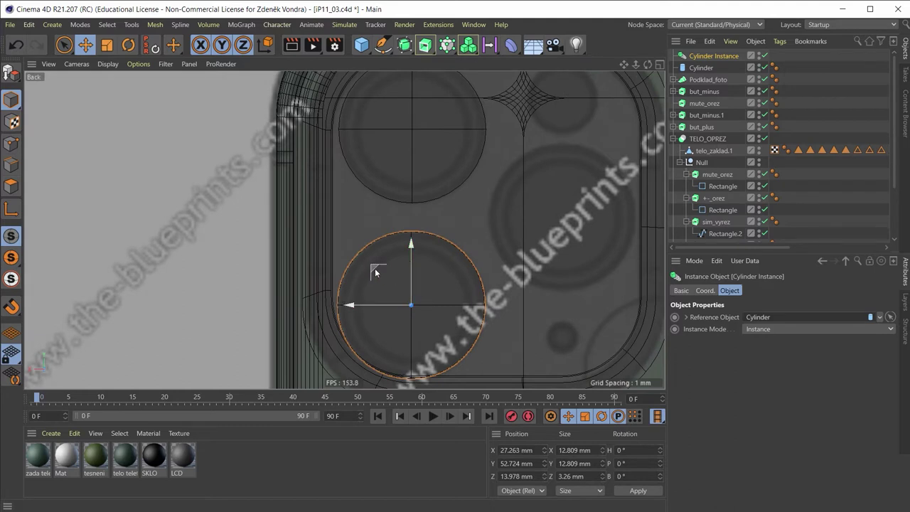
mouse_move(376, 272)
left_mouse_down()
mouse_move(497, 197)
mouse_move(478, 260)
mouse_move(481, 249)
left_mouse_up()
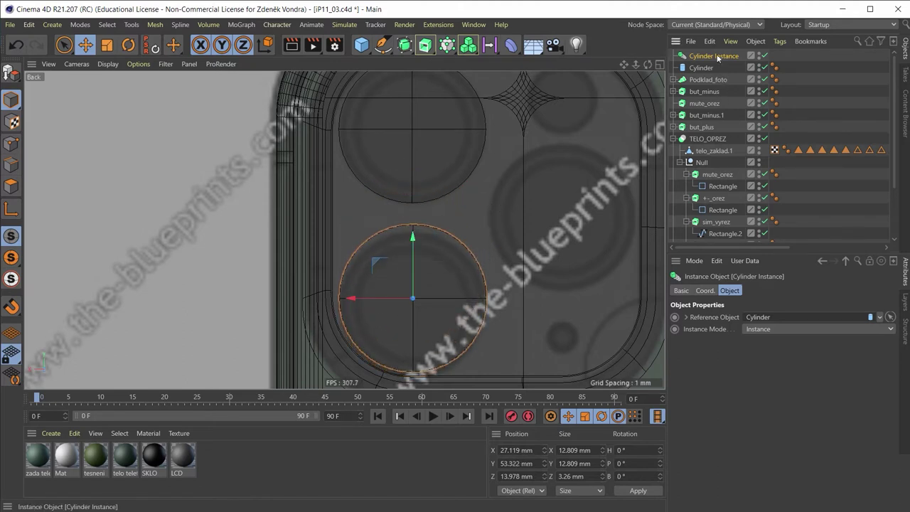
key("Delete")
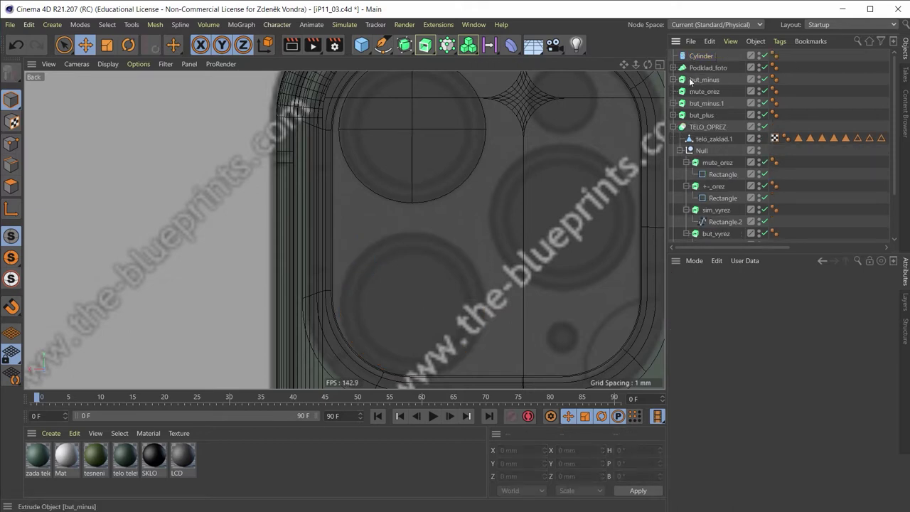
Step: Copy the lens cylinder onto the lower-left lens at 5.825 mm radius, and another onto the right lens
left_click(690, 60)
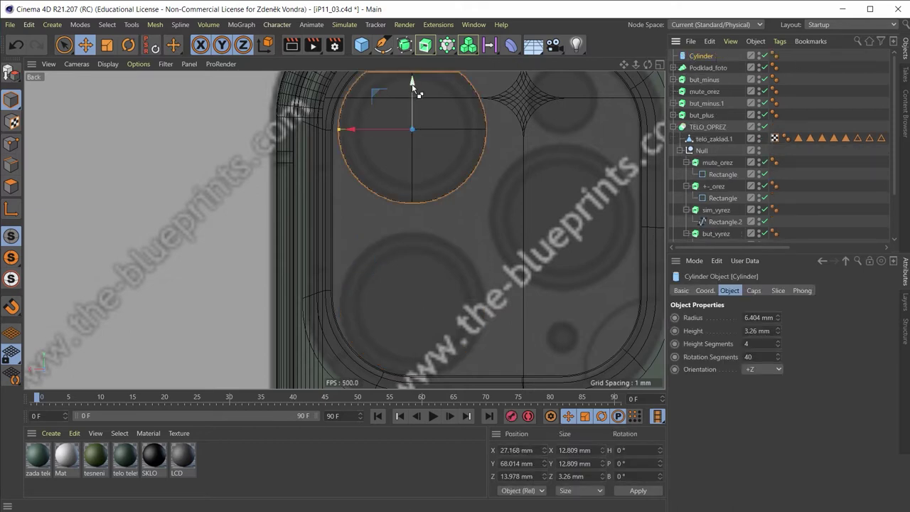
left_click_drag(408, 138, 401, 263)
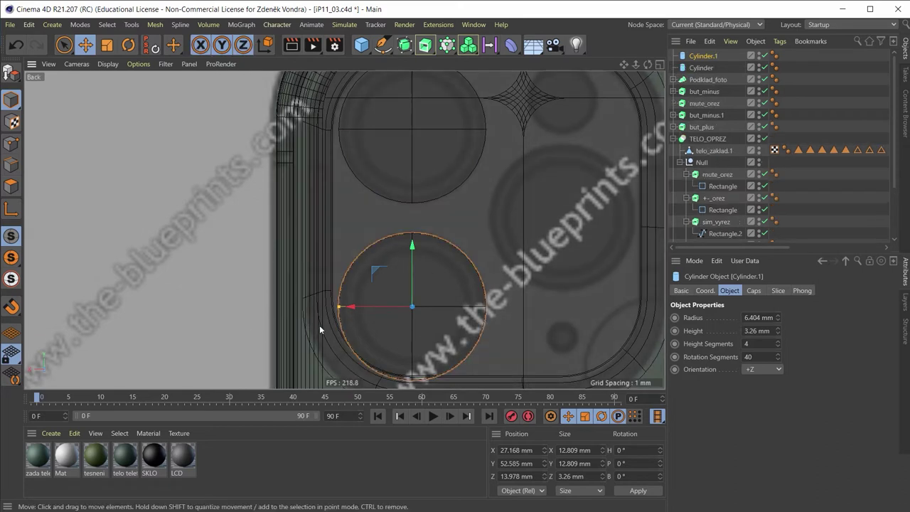
left_click_drag(339, 310, 346, 315)
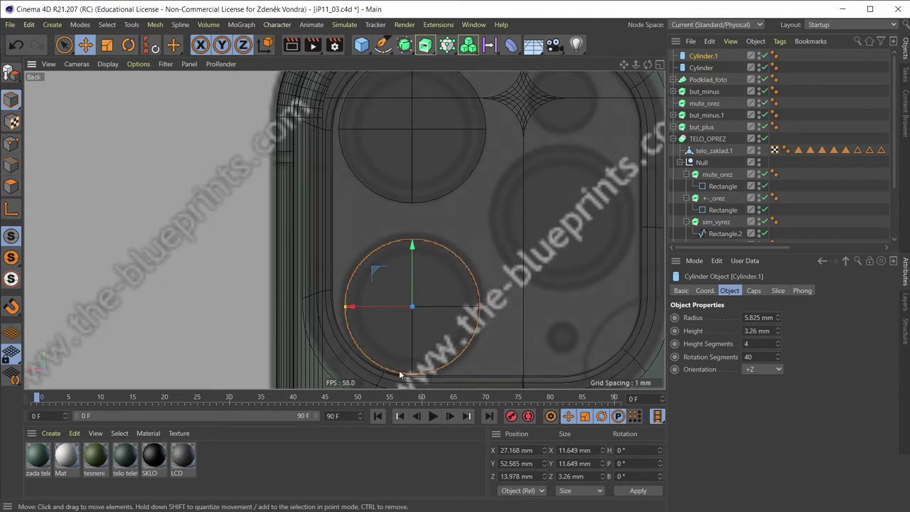
left_click_drag(417, 269, 423, 264)
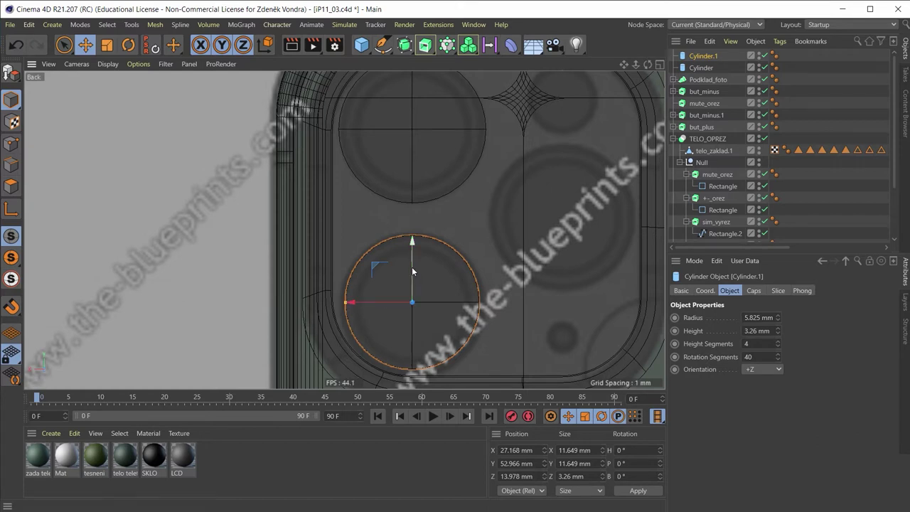
left_click_drag(414, 270, 421, 262)
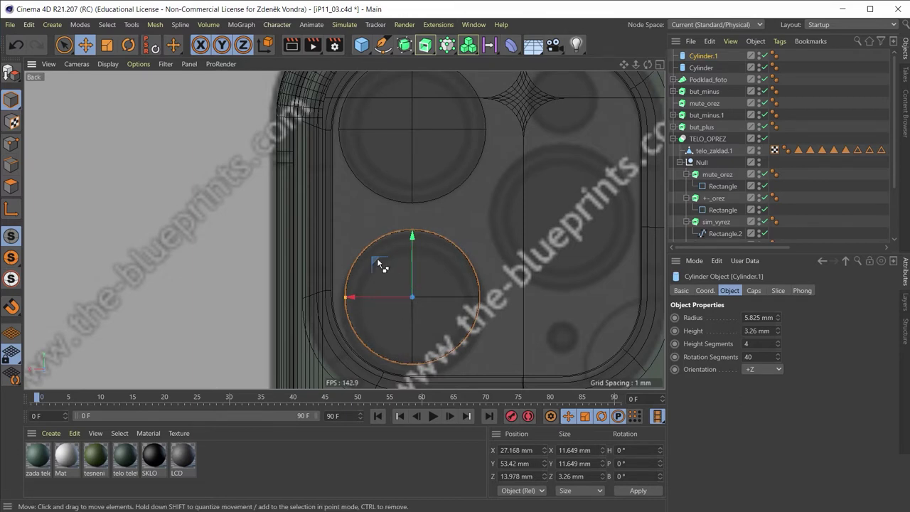
left_click_drag(373, 263, 528, 187, "ctrl")
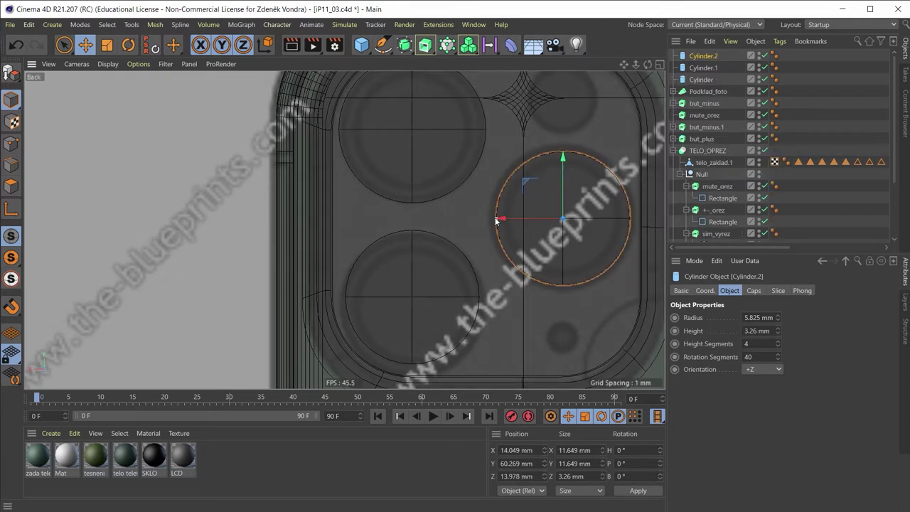
Step: Fit Cylinder.2 to the right lens with a 6.302 mm radius at Y 60.249 mm
left_click_drag(496, 221, 493, 220)
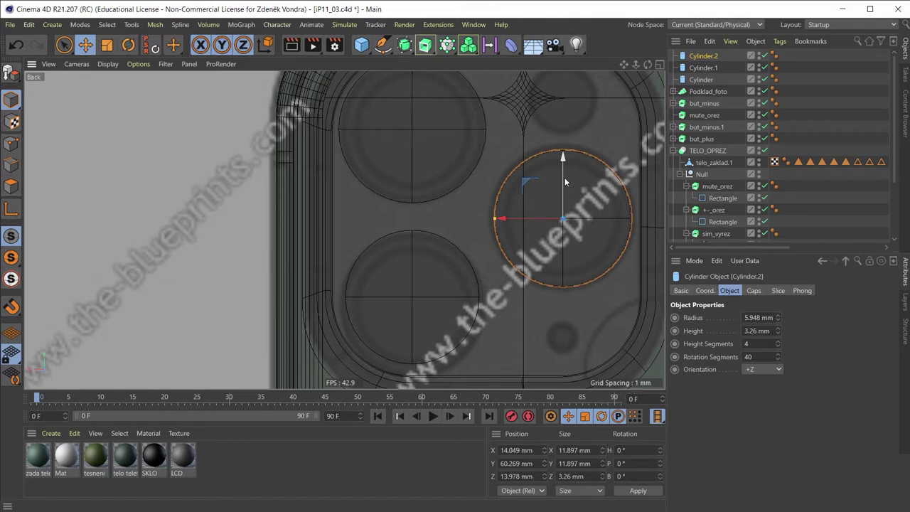
left_click_drag(566, 181, 568, 184)
left_click_drag(496, 225, 490, 227)
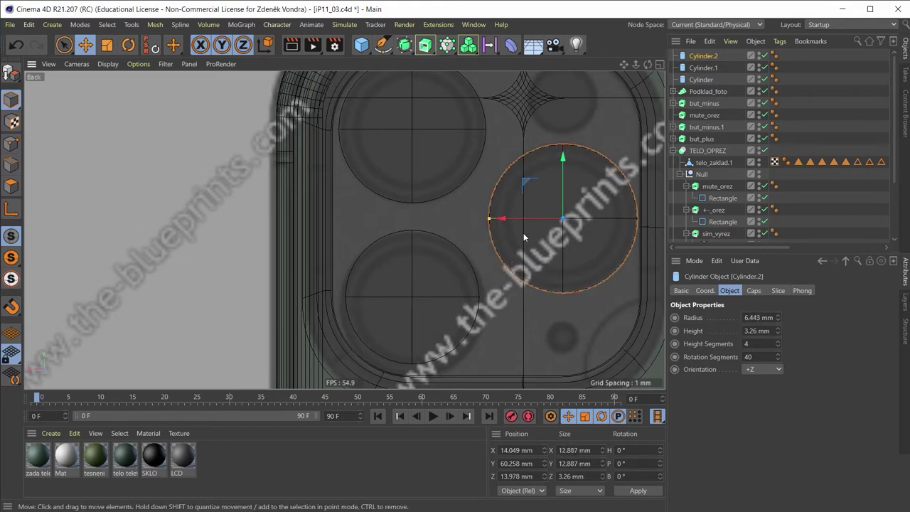
scroll(562, 220, "up", 1)
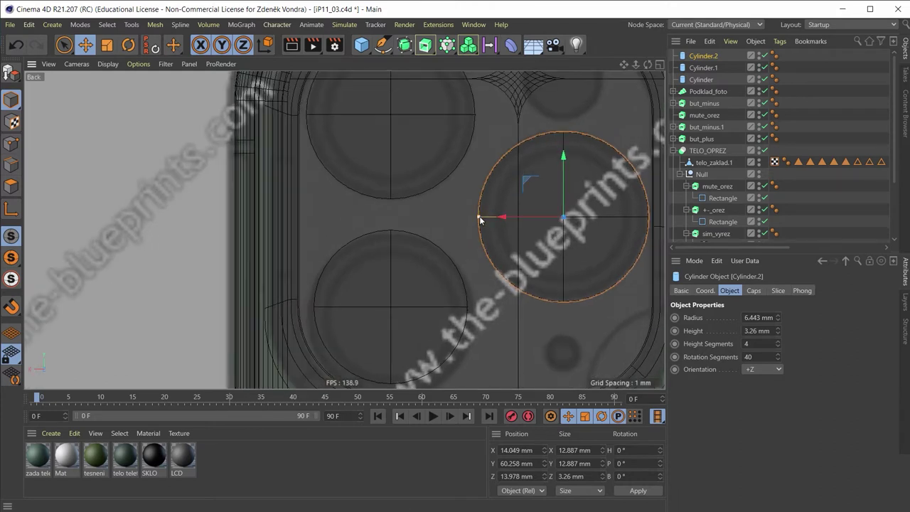
left_click_drag(480, 221, 529, 215)
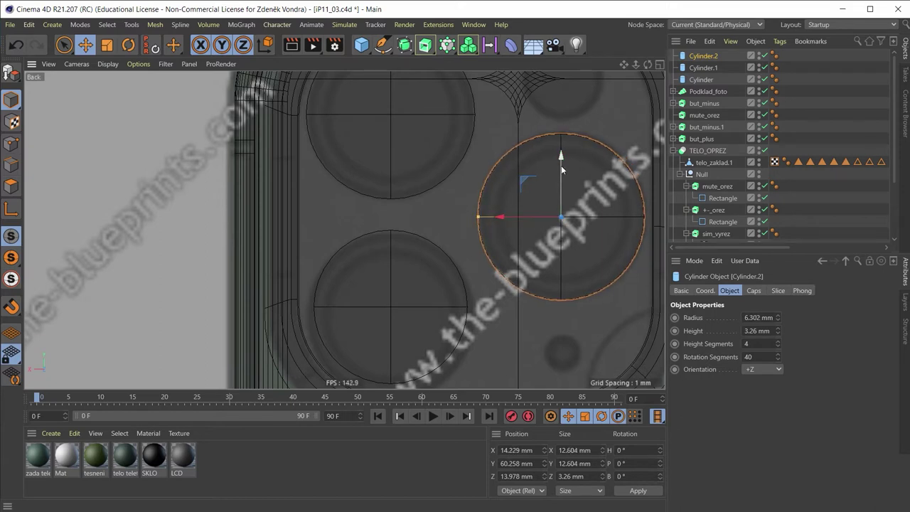
left_click_drag(561, 169, 561, 171)
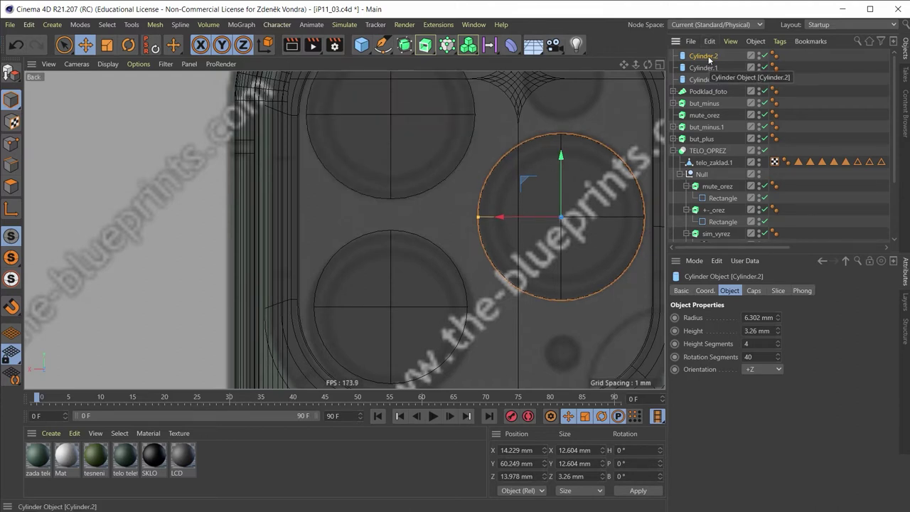
Step: Duplicate the lens cylinder, move it into the top gap and shrink its radius to 2.911 mm
key("ctrl+c")
key("ctrl+v")
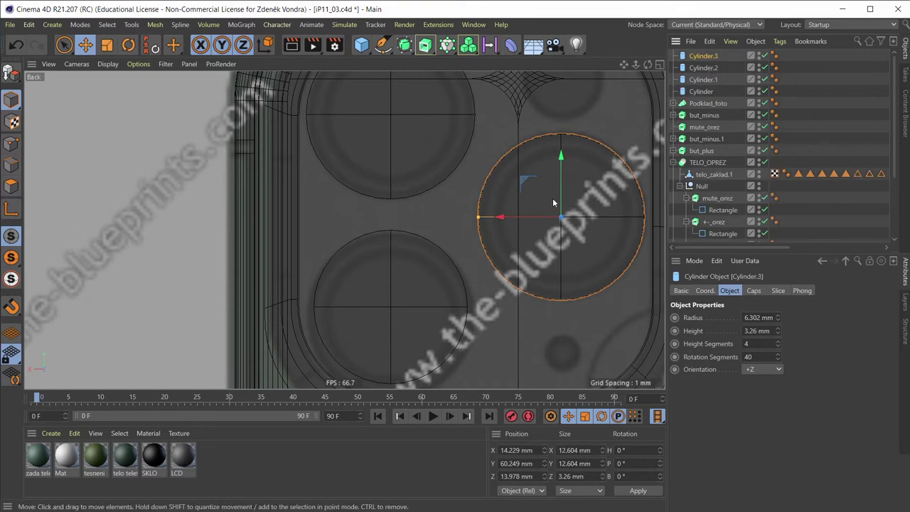
left_click_drag(559, 198, 559, 132)
middle_click_drag(571, 175, 550, 265)
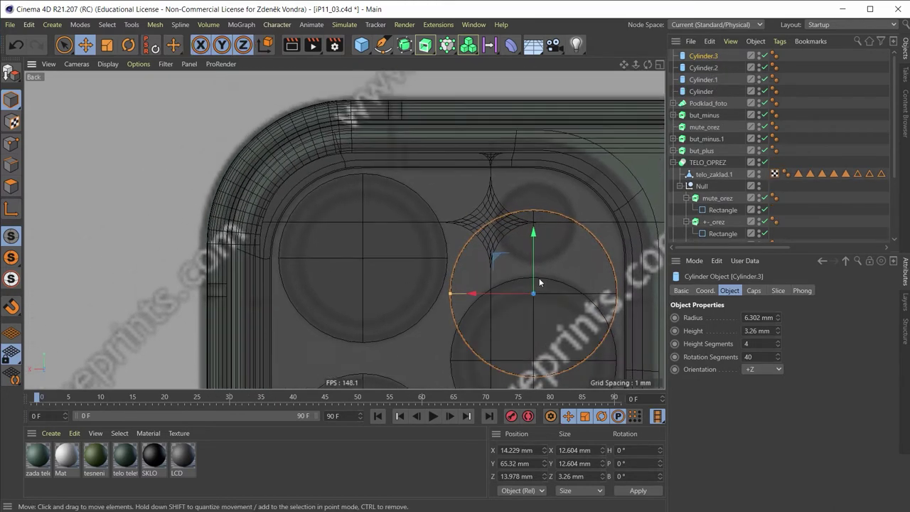
mouse_move(540, 226)
left_mouse_down()
mouse_move(546, 166)
mouse_move(545, 174)
left_mouse_up()
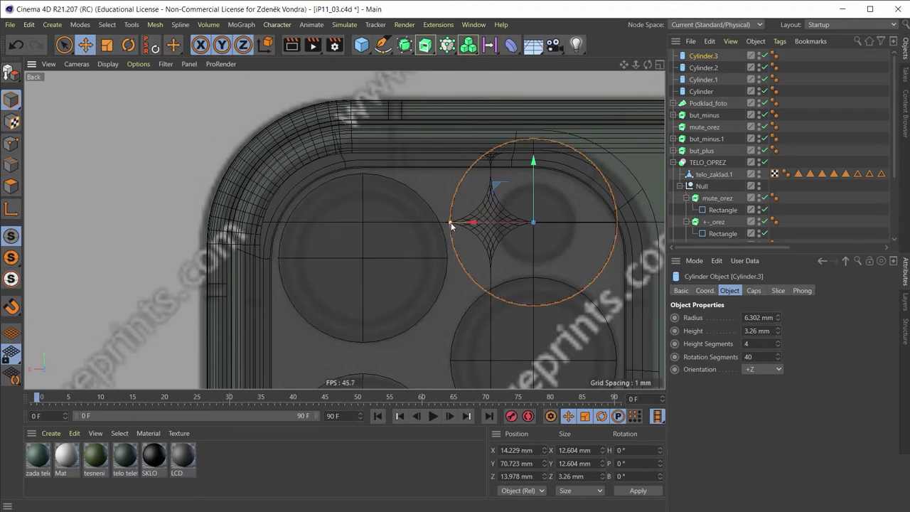
mouse_move(451, 226)
left_mouse_down()
mouse_move(520, 226)
mouse_move(480, 228)
left_mouse_up()
Step: Place a copy lower, beneath the right lens, at Y 49.985 mm
scroll(513, 218, "up", 2)
scroll(525, 226, "up", 1)
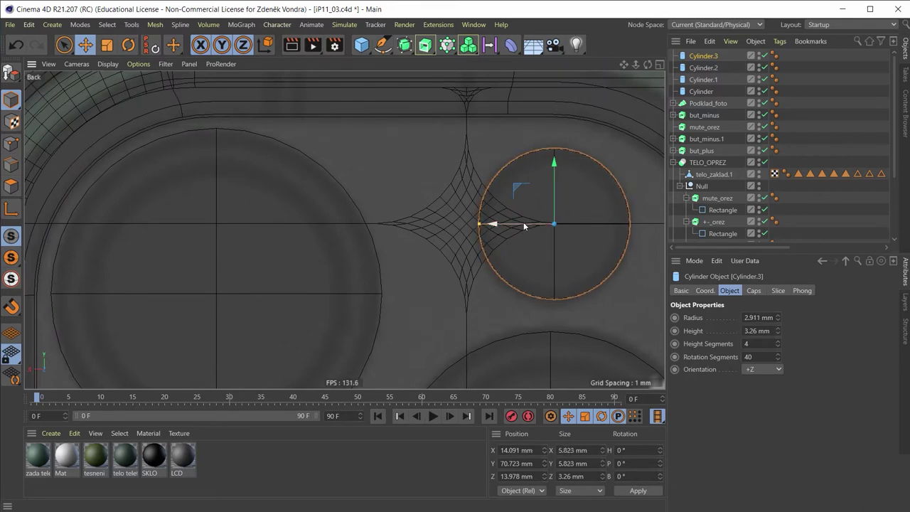
scroll(527, 266, "down", 3)
scroll(527, 266, "down", 1)
middle_click_drag(533, 250, 525, 119, "alt")
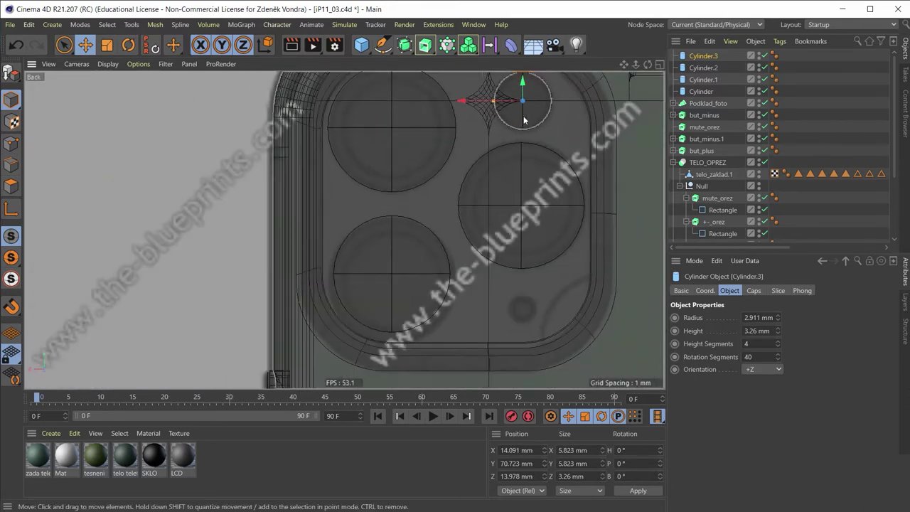
mouse_move(522, 90)
left_mouse_down("ctrl")
mouse_move(501, 339)
mouse_move(512, 300)
mouse_move(492, 308)
left_mouse_up("ctrl")
Step: Nudge Cylinder.4's radius to 1.258 mm, then maximise Perspective and orbit to check the camera bumps
scroll(501, 295, "up", 3)
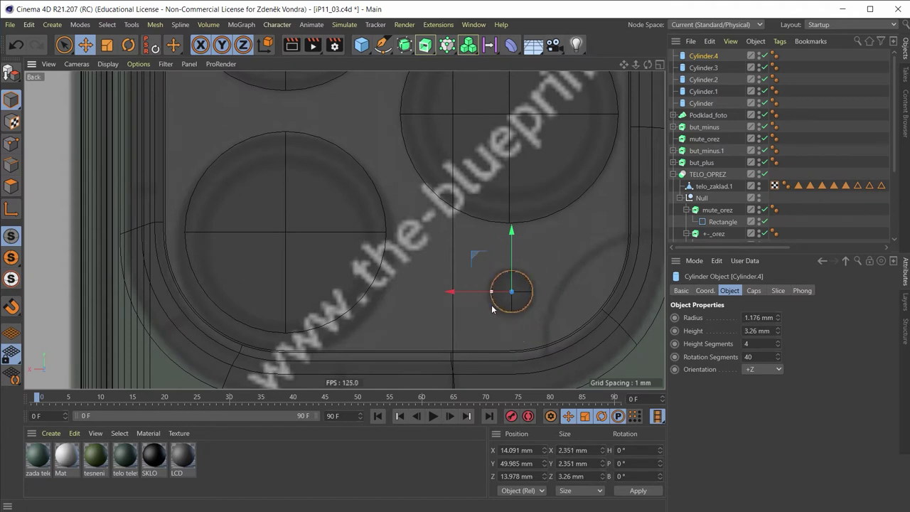
middle_click(511, 286)
middle_click(276, 67)
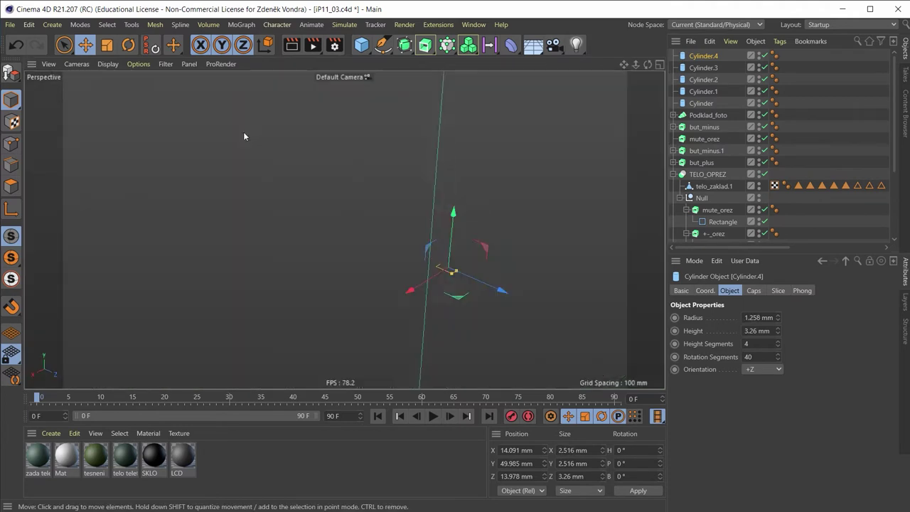
mouse_move(377, 183)
left_mouse_down("alt")
mouse_move(259, 152)
mouse_move(137, 145)
mouse_move(313, 180)
mouse_move(387, 179)
mouse_move(410, 147)
mouse_move(427, 163)
left_mouse_up("alt")
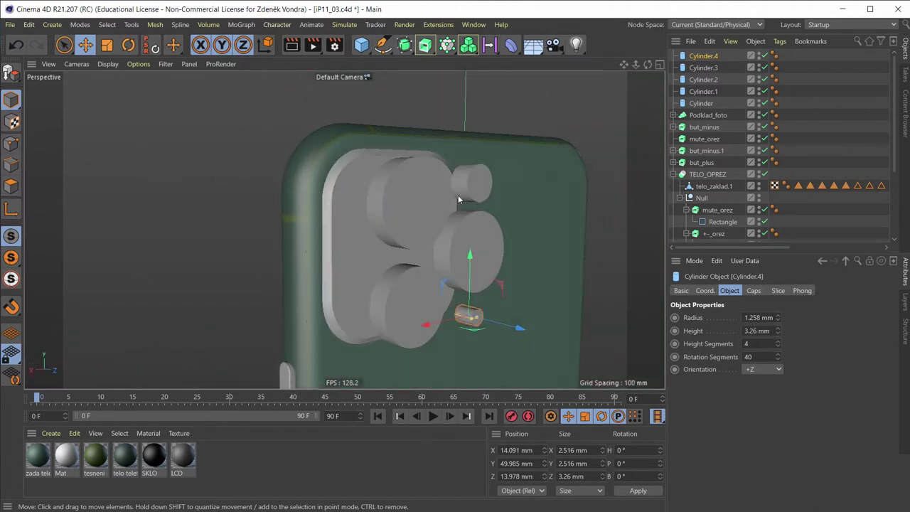
Step: Group Cylinder through Cylinder.4 under a new Null with Alt+G
left_click(696, 103)
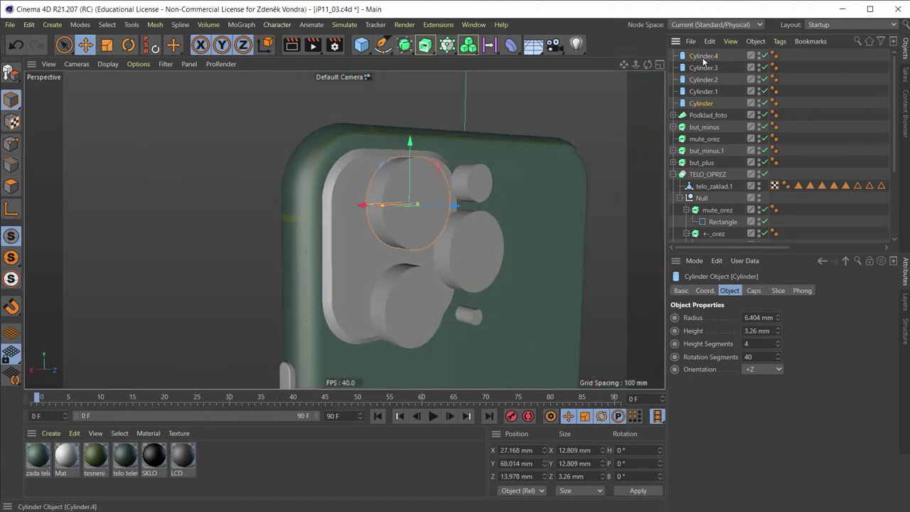
left_click(702, 57, "shift")
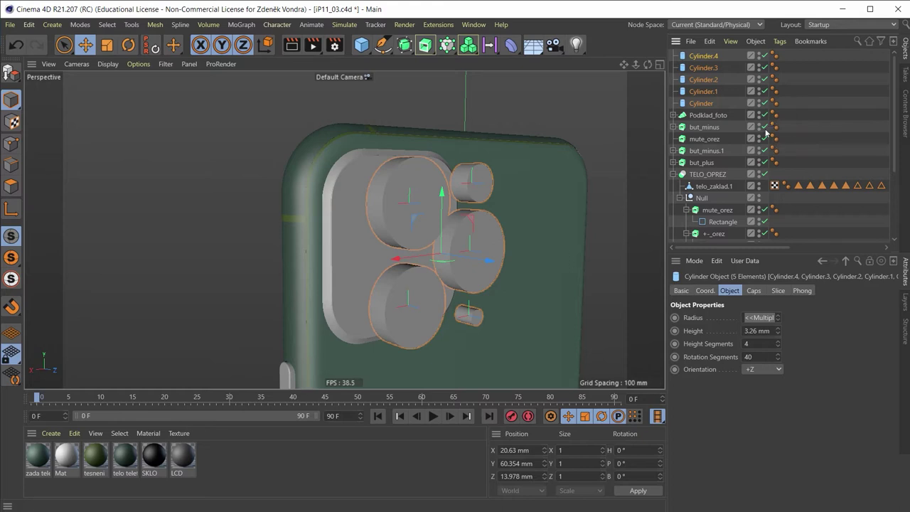
key("alt+g")
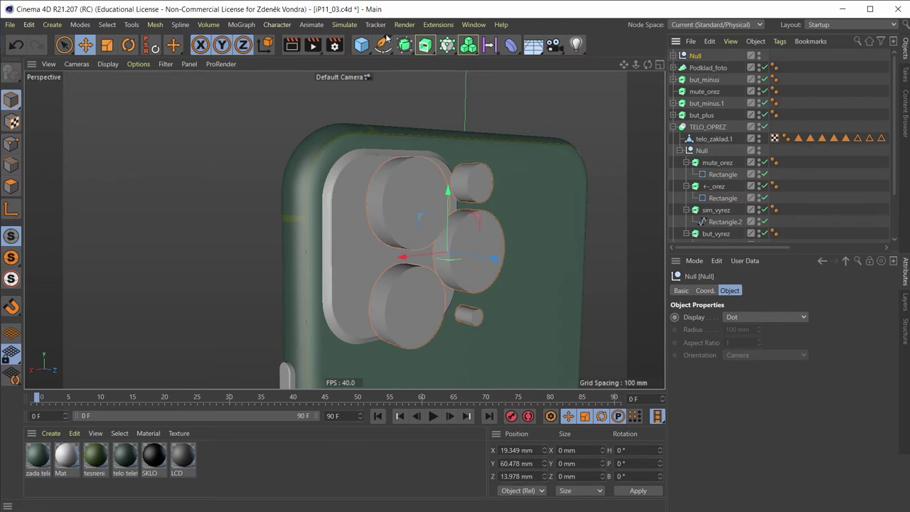
Step: Expand the new Null and select the five cylinders inside it
left_click(364, 46)
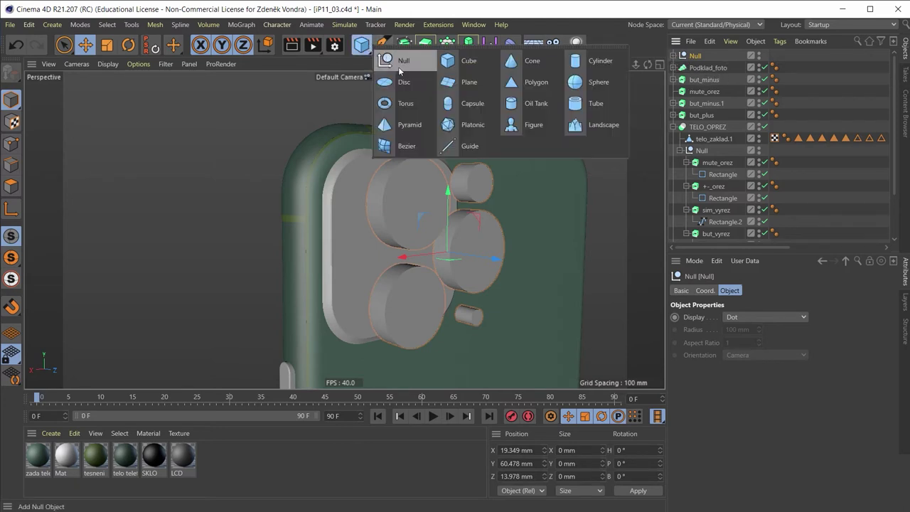
left_click(674, 57)
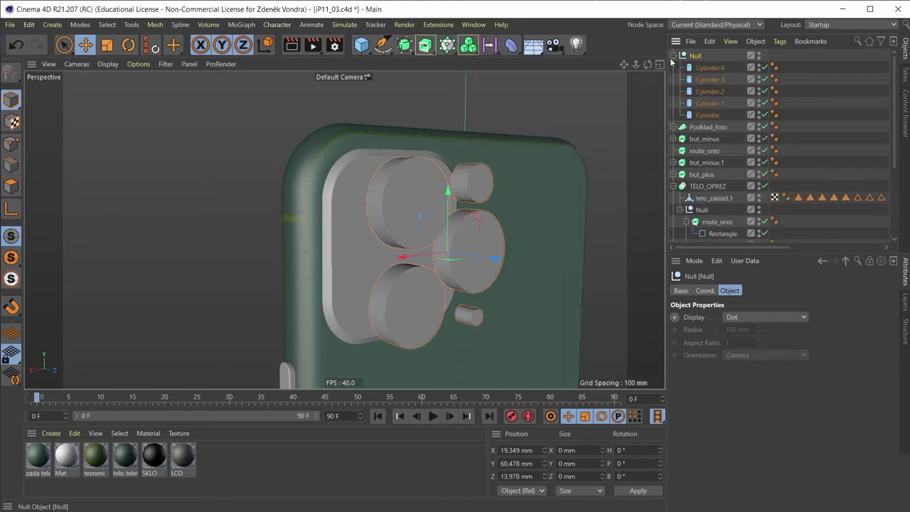
left_click(711, 69)
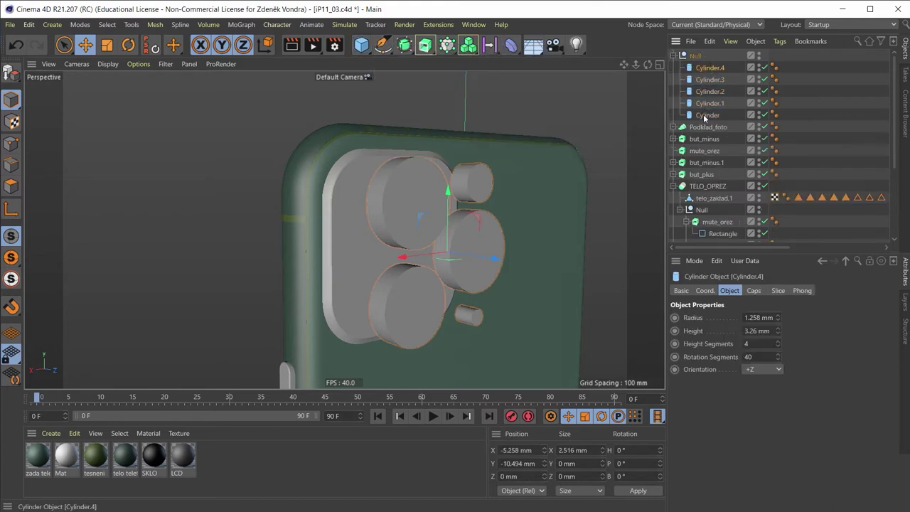
left_click(708, 115, "shift")
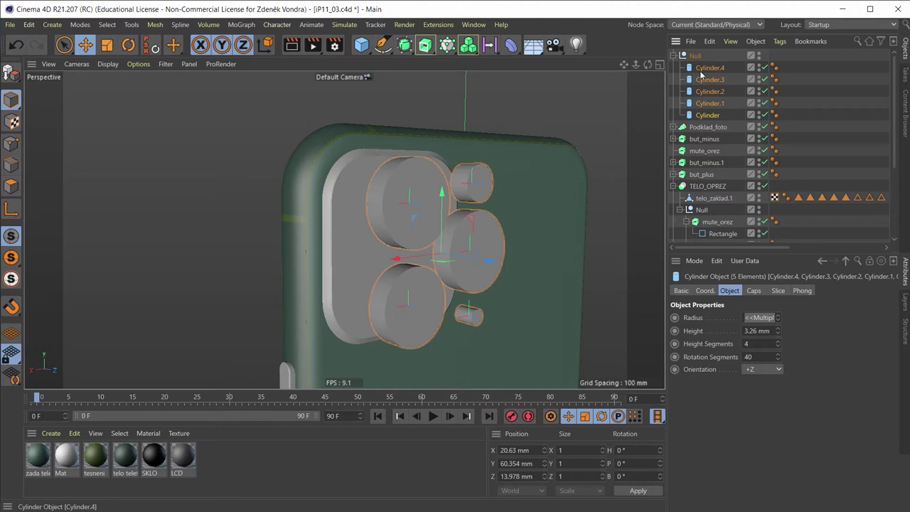
Step: Rename the cylinder group Null to vyrezy_foto
left_click(673, 57)
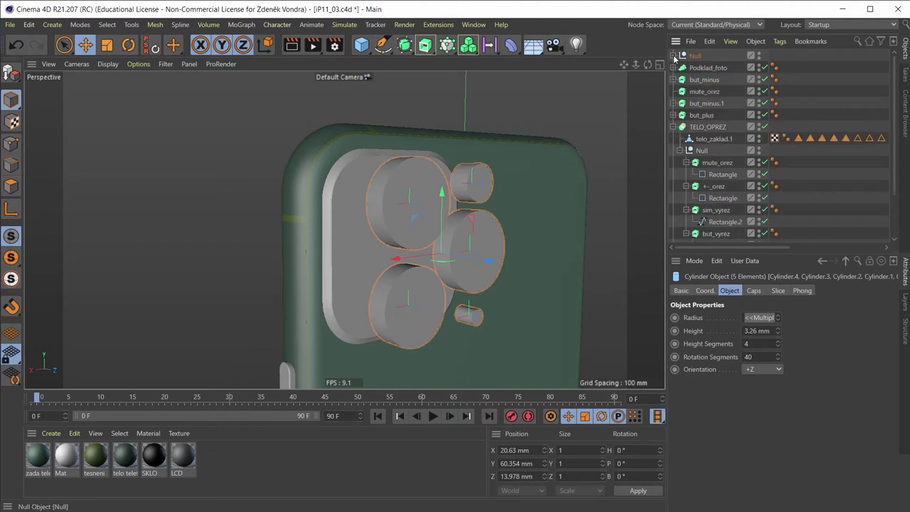
double_click(695, 56)
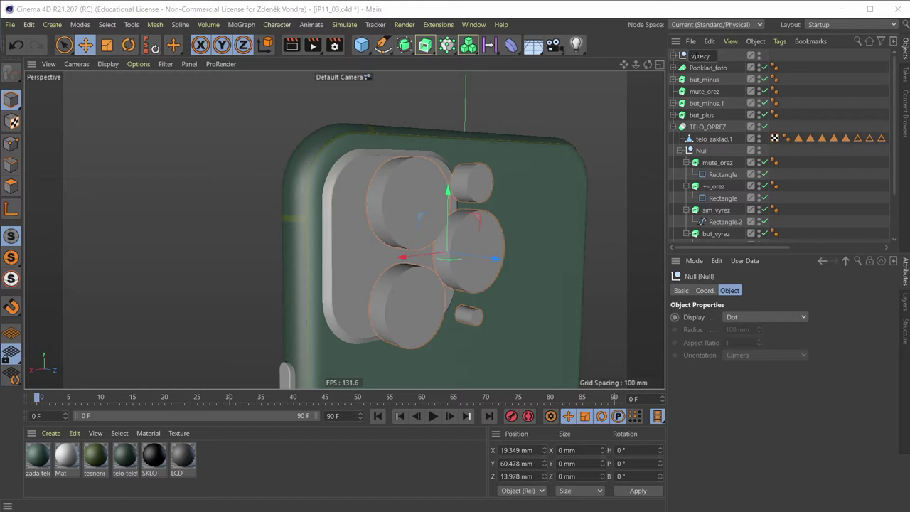
type("_foto")
key("Return")
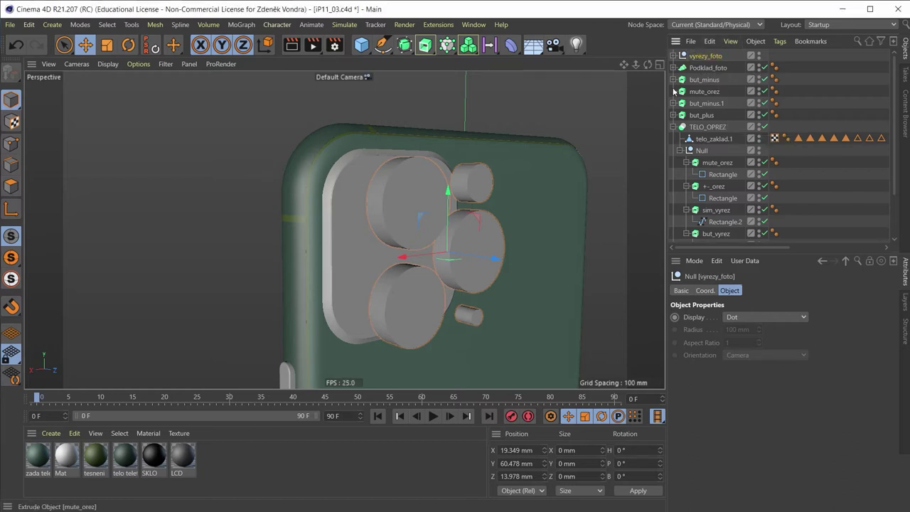
Step: Add a Boole containing Podklad_foto first and vyrezy_foto second, then orbit to view the cut holes
left_click(404, 47)
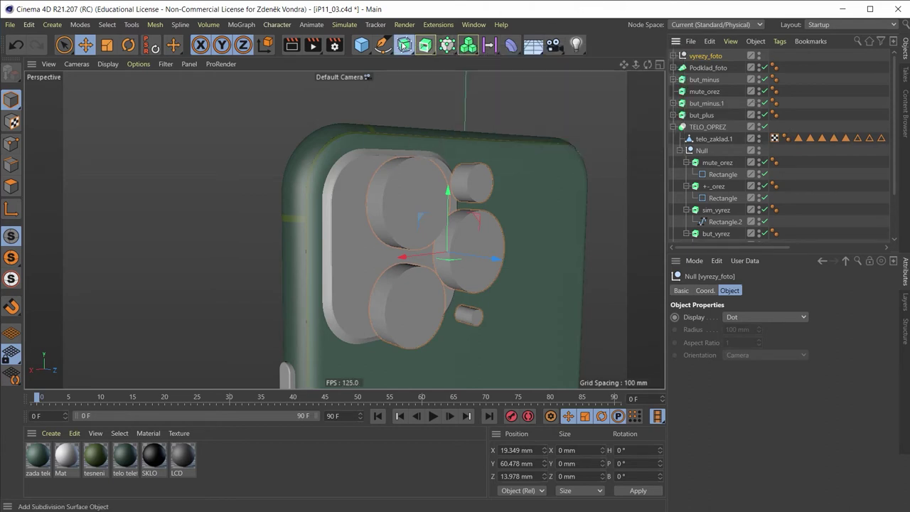
left_click(404, 45)
left_click(518, 116)
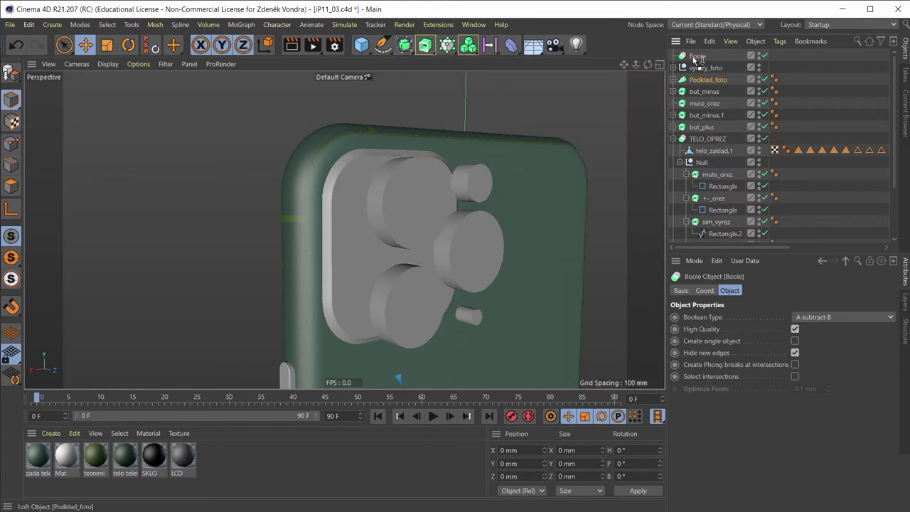
left_click_drag(696, 64, 696, 62)
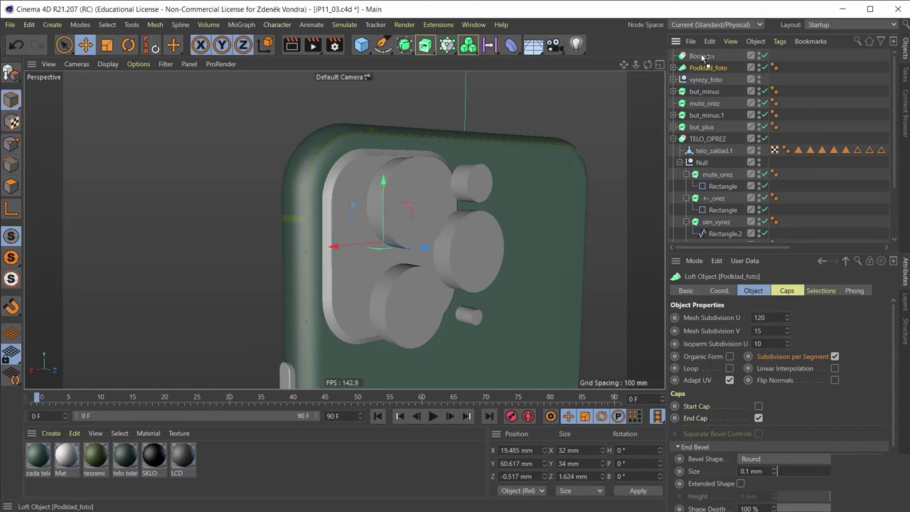
left_click_drag(702, 56, 704, 57)
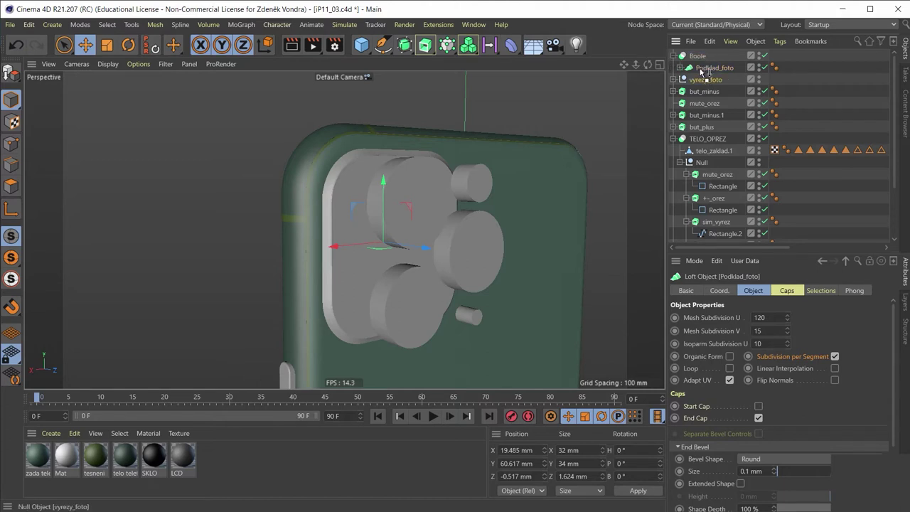
left_click_drag(704, 79, 700, 61)
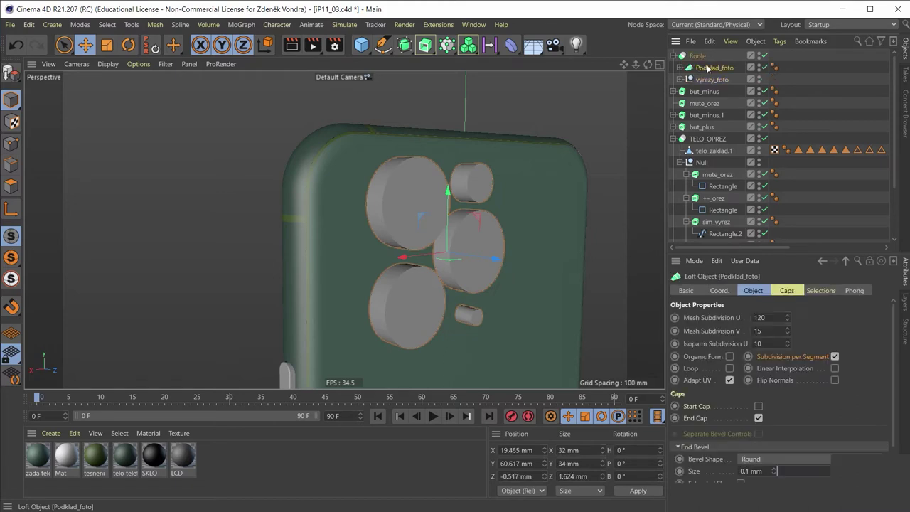
left_click_drag(712, 80, 703, 64)
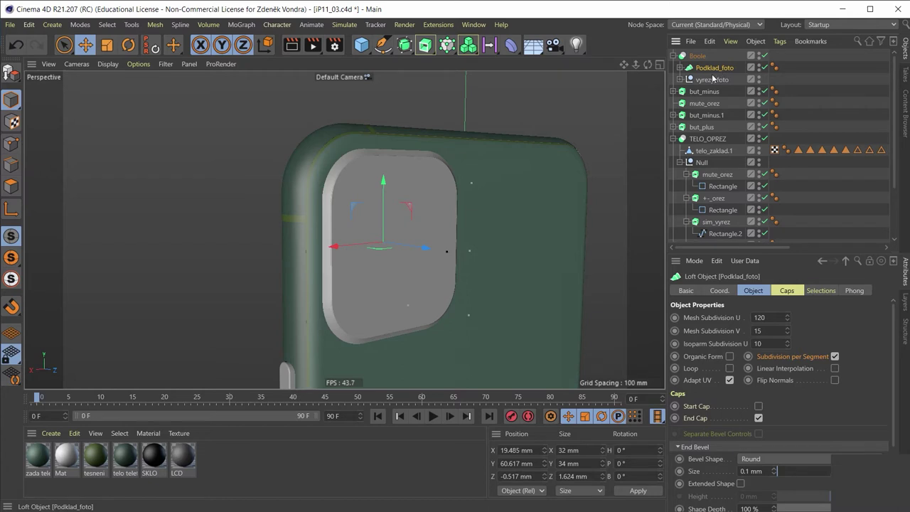
left_click(714, 79)
mouse_move(464, 259)
left_mouse_down("alt")
mouse_move(433, 254)
mouse_move(498, 283)
mouse_move(450, 279)
mouse_move(462, 273)
mouse_move(382, 185)
left_mouse_up("alt")
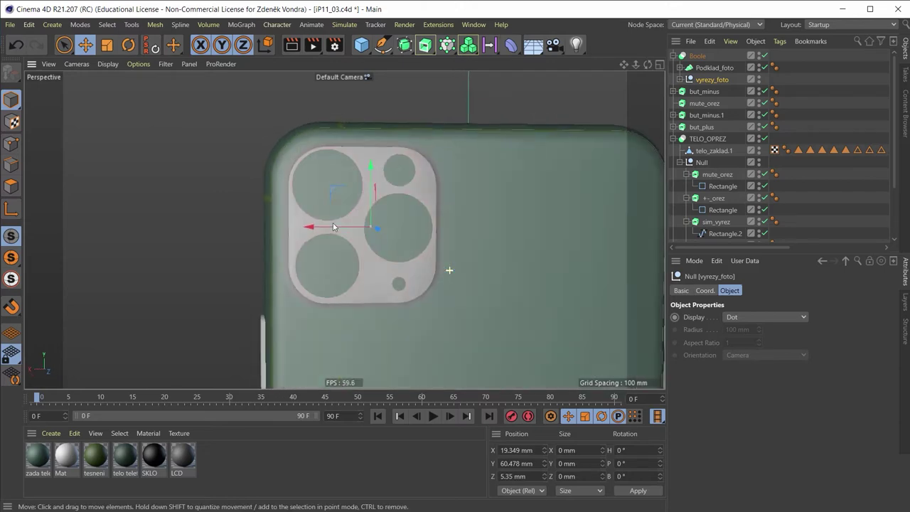
scroll(382, 185, "up", 3)
left_click_drag(278, 222, 250, 268, "alt")
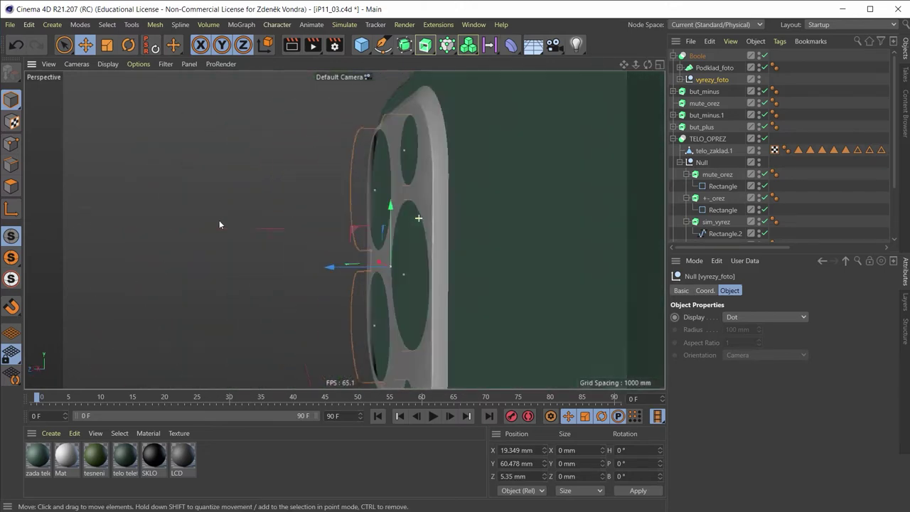
right_click_drag(250, 267, 483, 233, "alt")
mouse_move(483, 233)
left_mouse_down("alt")
mouse_move(386, 259)
mouse_move(319, 214)
mouse_move(295, 253)
mouse_move(290, 247)
mouse_move(394, 216)
left_mouse_up("alt")
right_click_drag(394, 216, 353, 262, "alt")
mouse_move(352, 261)
left_mouse_down("alt")
mouse_move(384, 323)
mouse_move(351, 270)
mouse_move(424, 228)
mouse_move(541, 278)
left_mouse_up("alt")
scroll(443, 242, "down", 3)
mouse_move(499, 243)
left_mouse_down("alt")
mouse_move(559, 188)
mouse_move(345, 229)
mouse_move(461, 197)
mouse_move(409, 149)
left_mouse_up("alt")
scroll(462, 197, "down", 3)
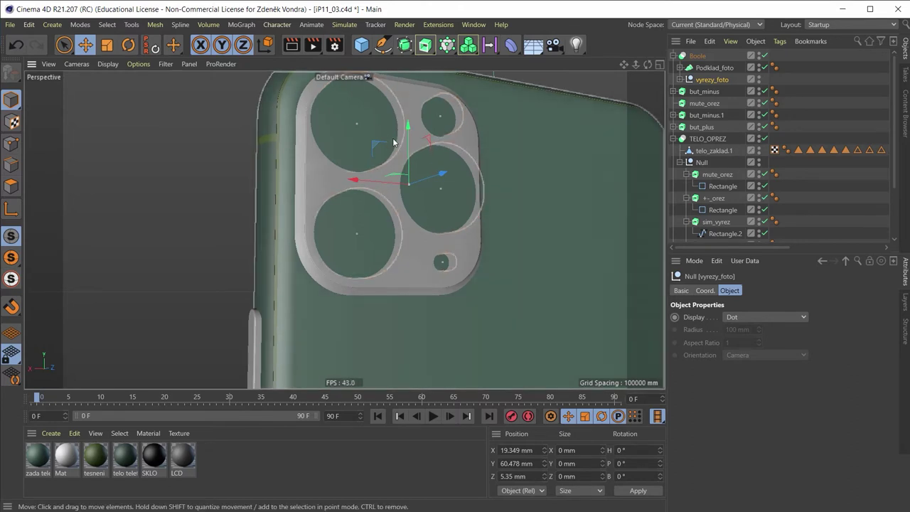
Step: Turn on Podklad_foto's start cap in the Caps settings and orbit to inspect the plate edge
left_click(709, 67)
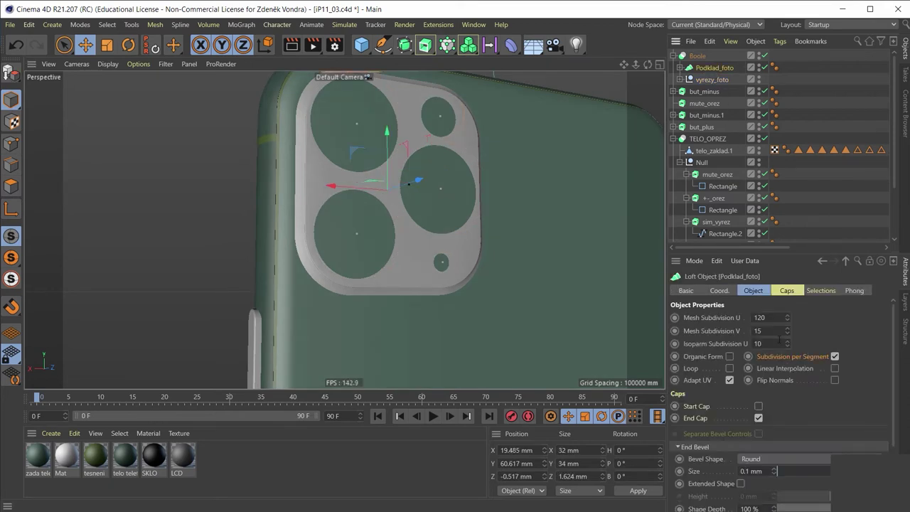
left_click(789, 292)
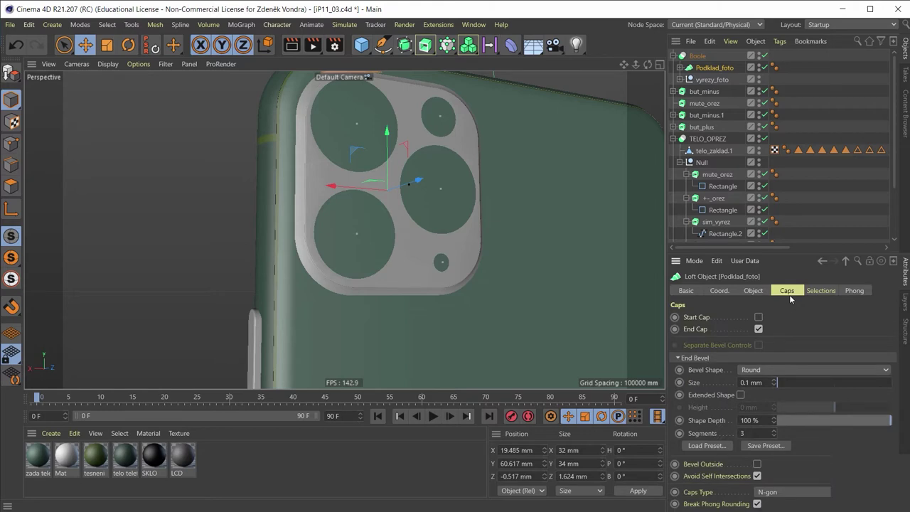
left_click(759, 317)
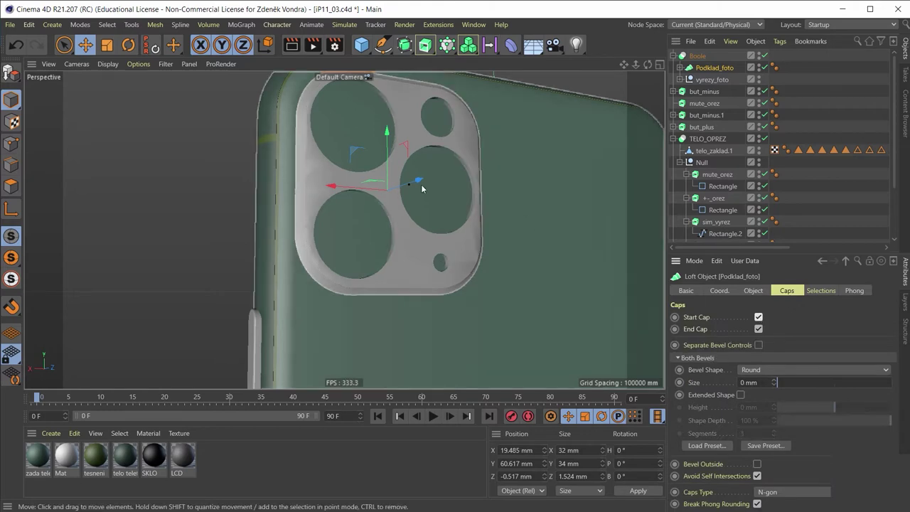
scroll(350, 209, "up", 3)
scroll(363, 192, "up", 3)
left_click_drag(421, 197, 487, 206, "alt")
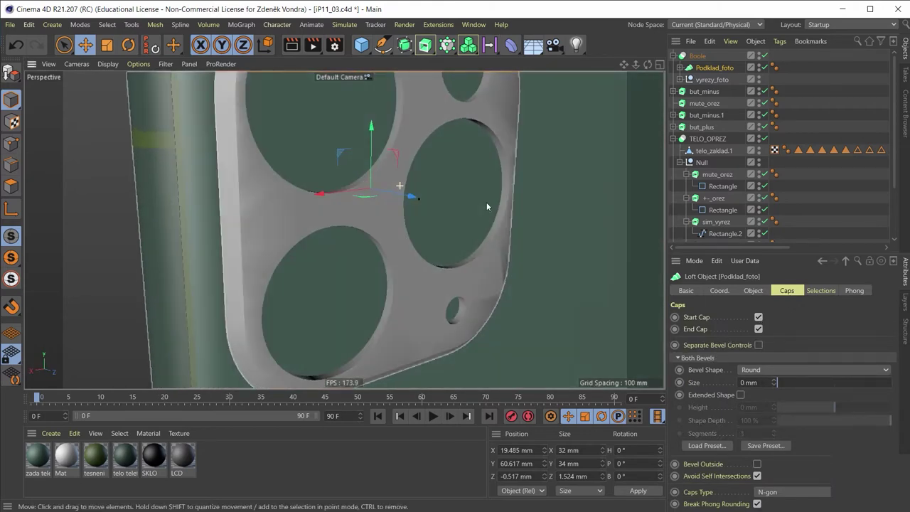
mouse_move(419, 229)
left_mouse_down("alt")
mouse_move(292, 210)
mouse_move(298, 160)
mouse_move(306, 167)
mouse_move(304, 103)
mouse_move(324, 123)
left_mouse_up("alt")
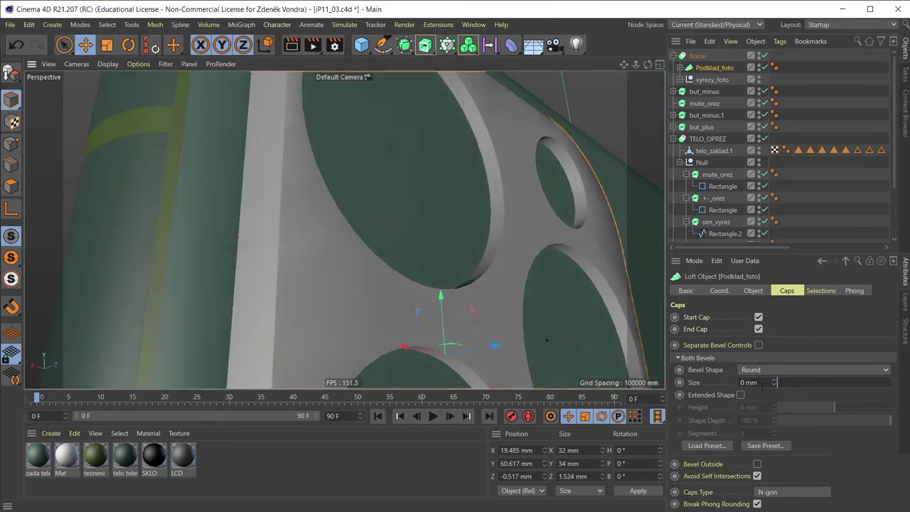
Step: Set the cap bevel size to 0.1 mm and orbit around the holed plate to inspect it
left_click(764, 385)
type("0.1")
key("Return")
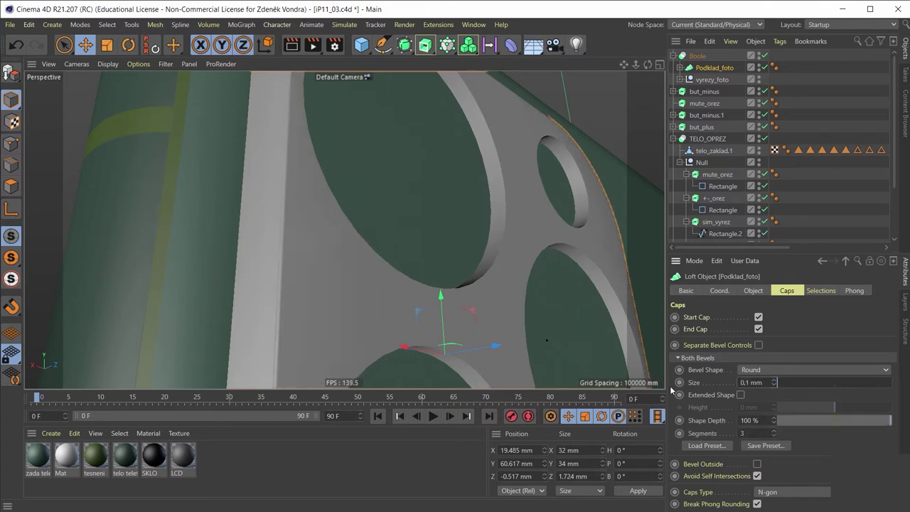
scroll(531, 284, "down", 3)
scroll(501, 261, "down", 3)
scroll(543, 291, "down", 2)
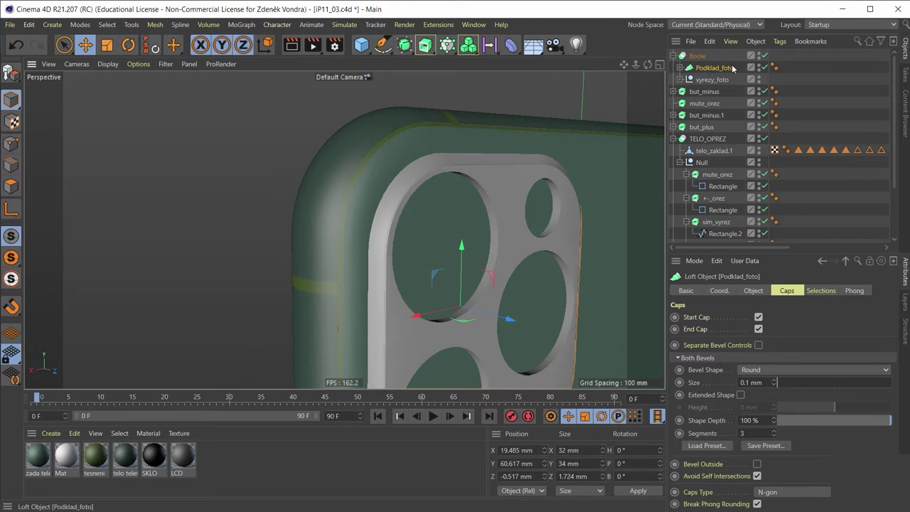
left_click_drag(350, 301, 323, 185, "alt")
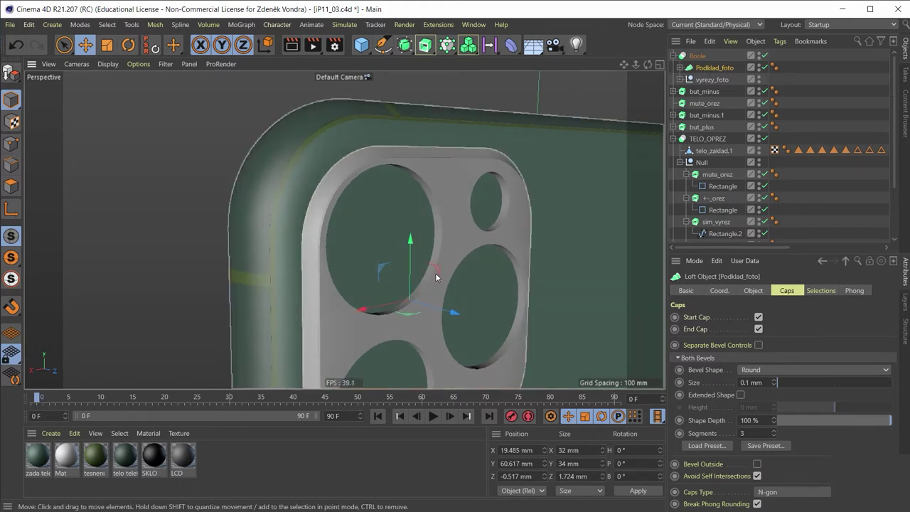
left_click_drag(435, 273, 341, 280, "alt")
scroll(503, 222, "up", 3)
scroll(517, 259, "up", 2)
left_click_drag(517, 259, 542, 277, "alt")
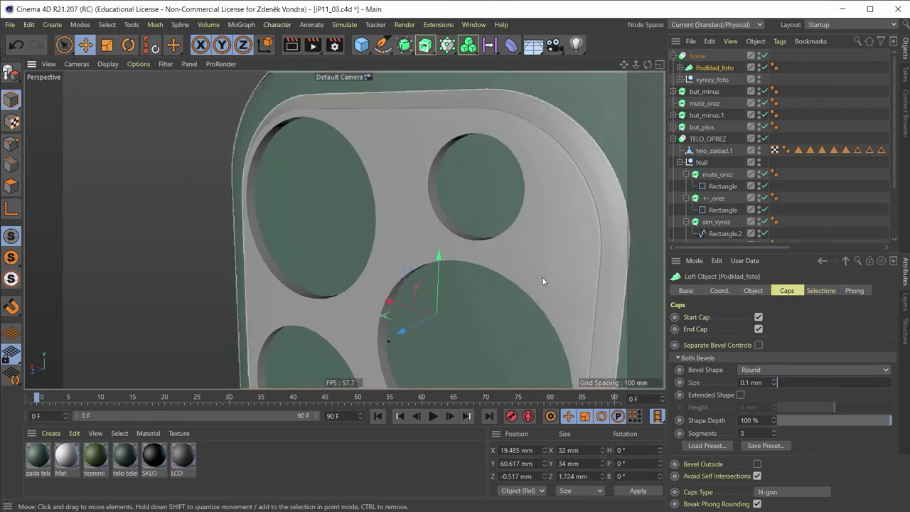
scroll(512, 200, "down", 2)
left_click_drag(512, 200, 507, 266, "alt")
scroll(526, 302, "down", 2)
scroll(490, 328, "down", 2)
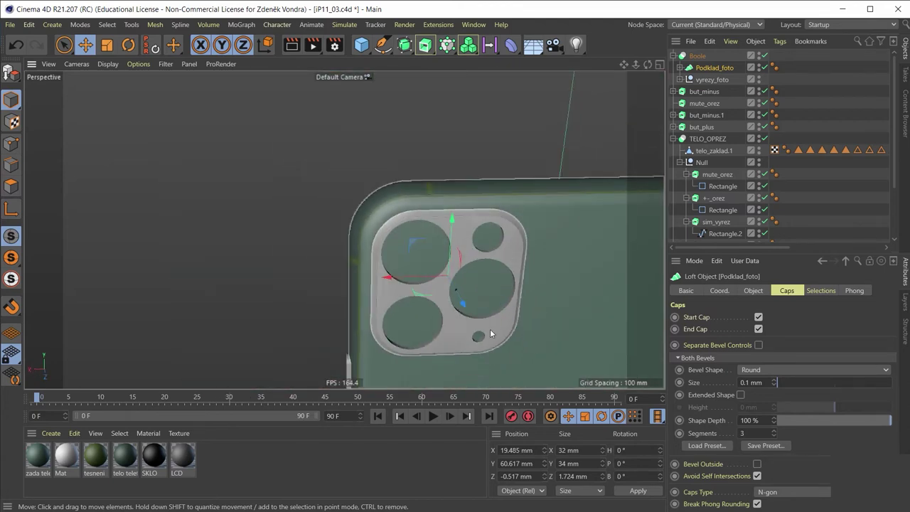
mouse_move(490, 329)
left_mouse_down("alt")
mouse_move(459, 217)
mouse_move(478, 200)
mouse_move(453, 217)
left_mouse_up("alt")
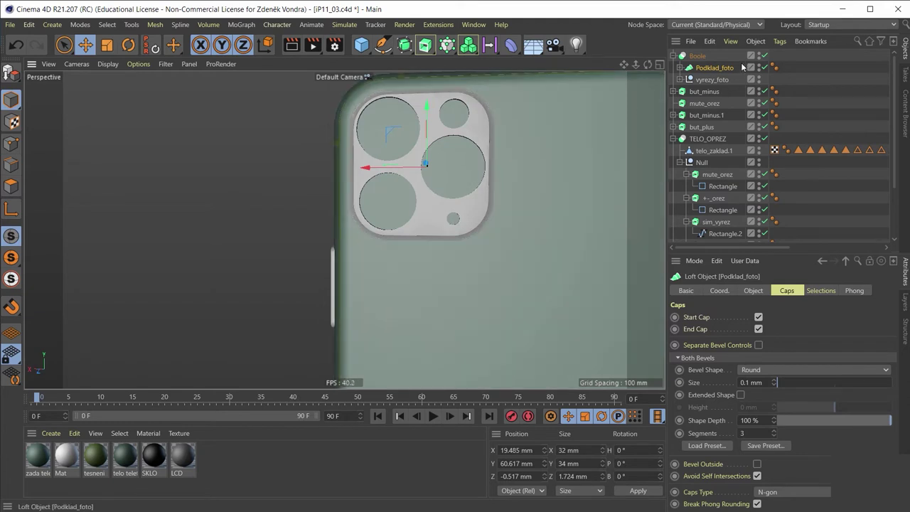
Step: Expand Podklad_foto to check its tvar4 rectangle, then collapse it again
left_click(680, 68)
left_click(710, 81)
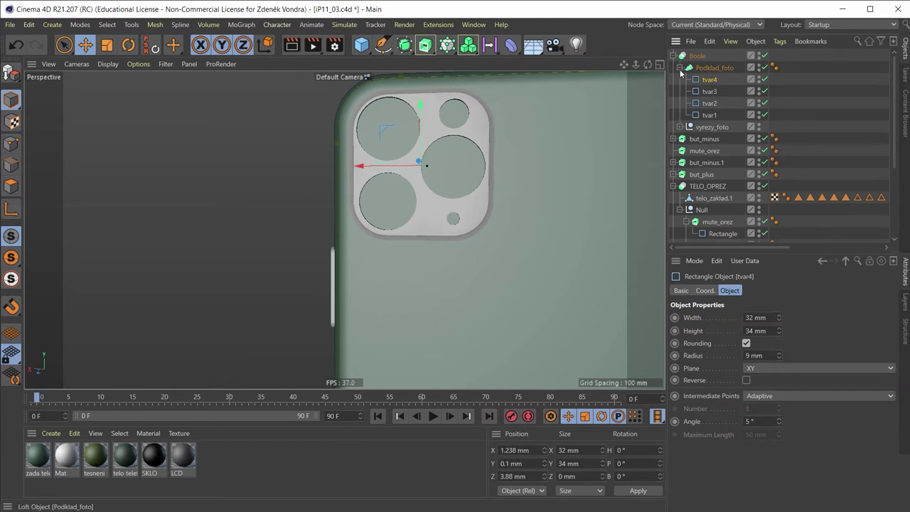
left_click(680, 68)
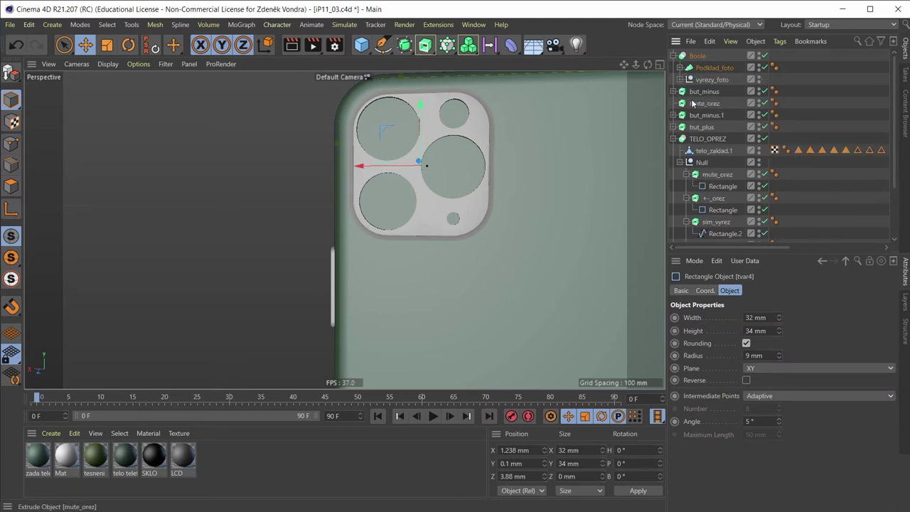
Step: Expand vyrezy_foto, review each cutter cylinder (Cylinder.1 at 5.825 mm) and compare with the reference photo
left_click(681, 79)
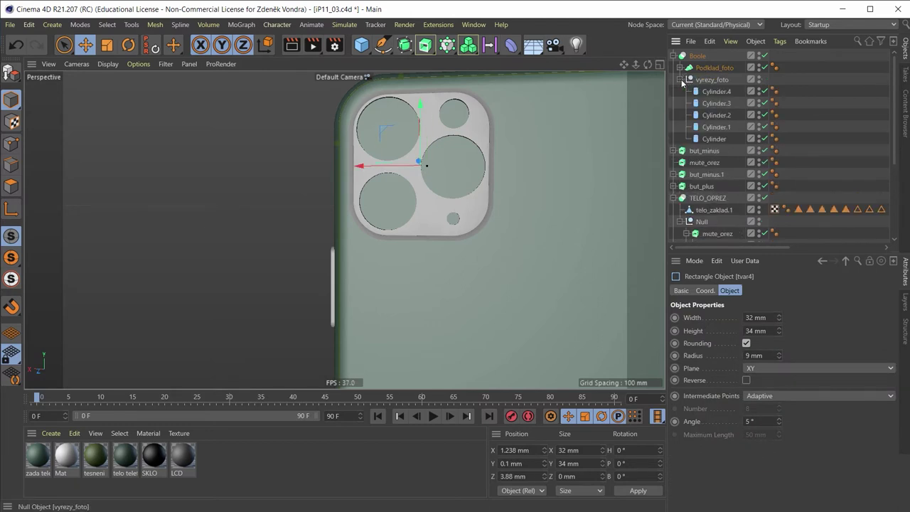
left_click(709, 106)
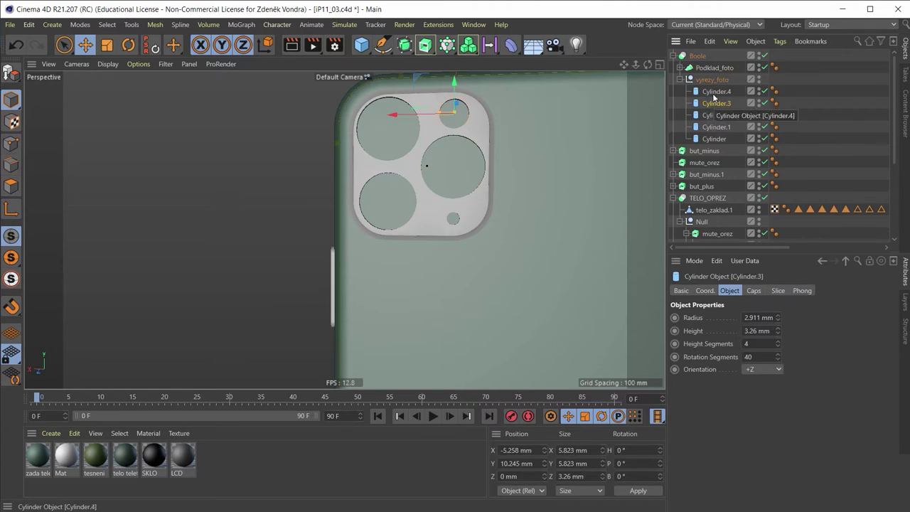
left_click(715, 93)
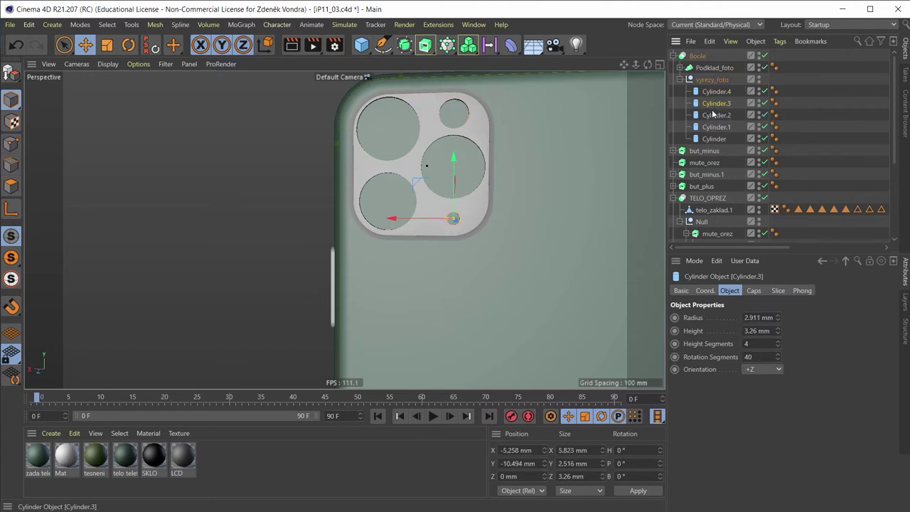
left_click(715, 105)
left_click(711, 118)
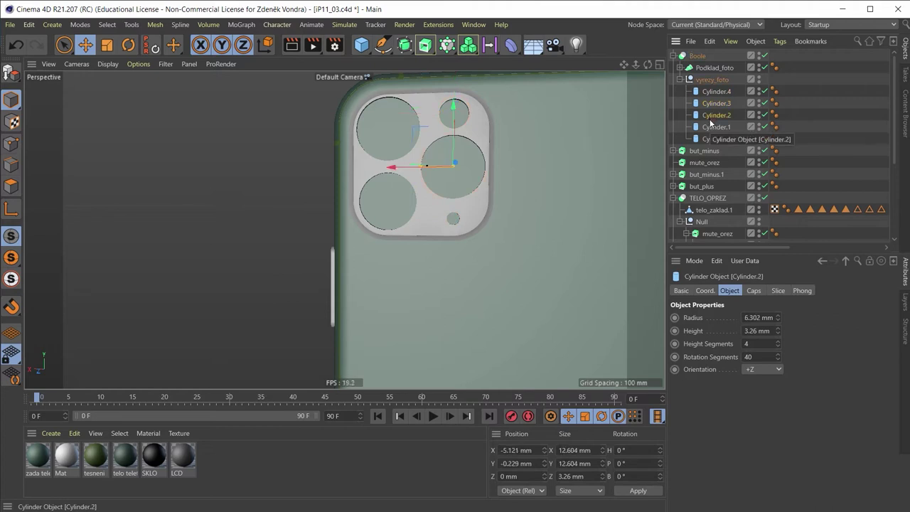
left_click(710, 127)
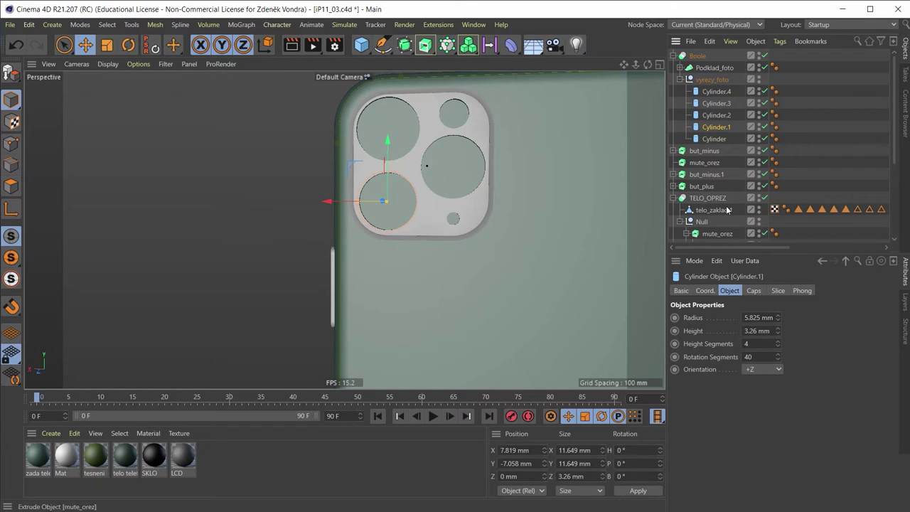
left_click_drag(472, 142, 504, 174, "alt")
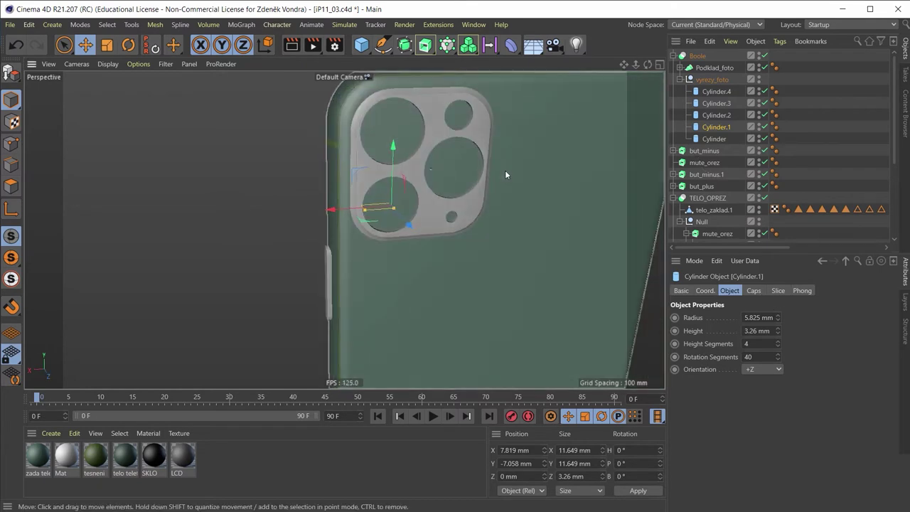
mouse_move(444, 172)
left_mouse_down("alt")
mouse_move(344, 140)
mouse_move(409, 153)
left_mouse_up("alt")
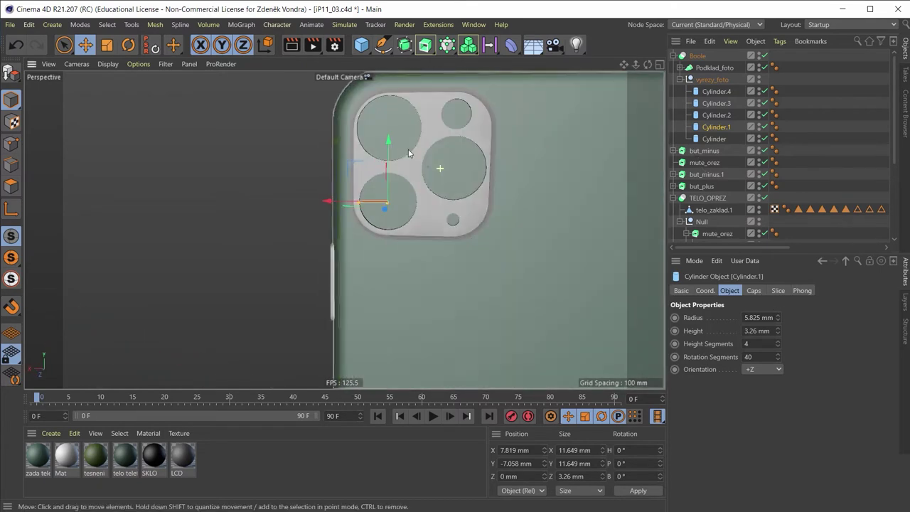
key("alt+Tab")
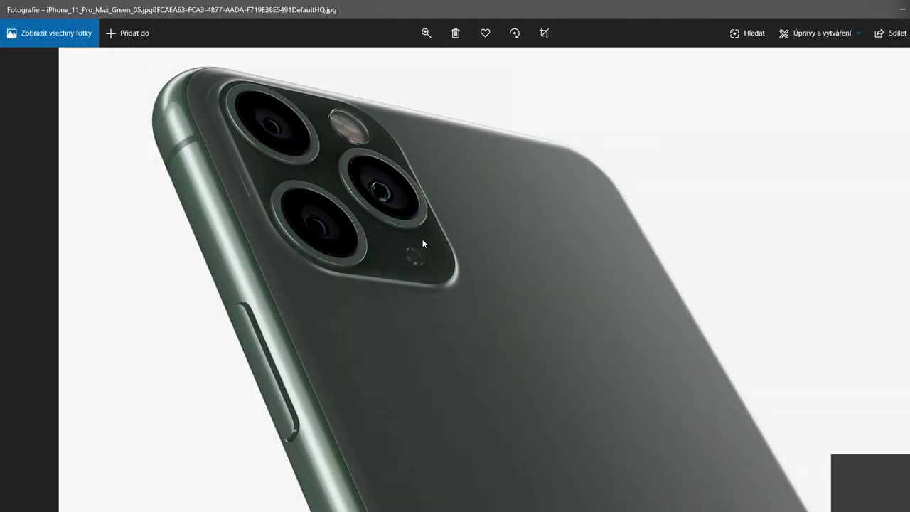
key("alt+Tab")
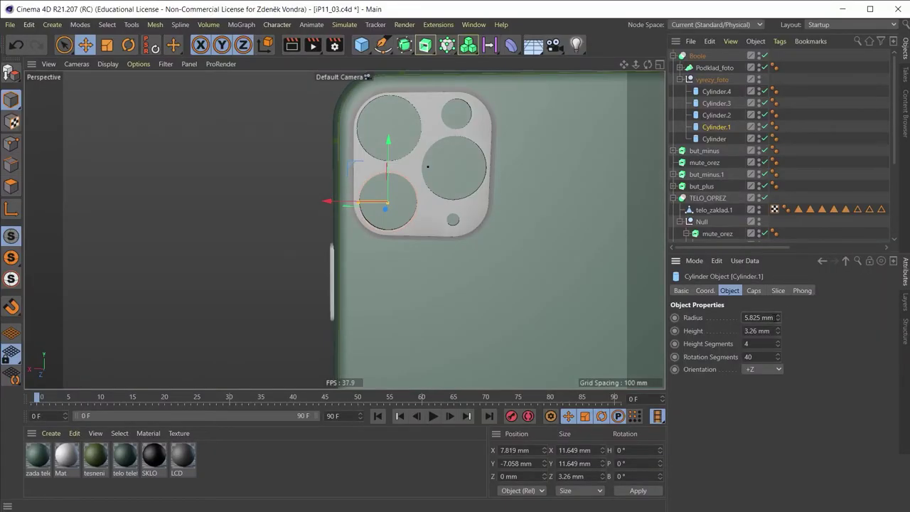
Step: Set Cylinder.1's radius to 6 mm, correcting the mistyped values
left_click(756, 318)
type("6000")
key("Return")
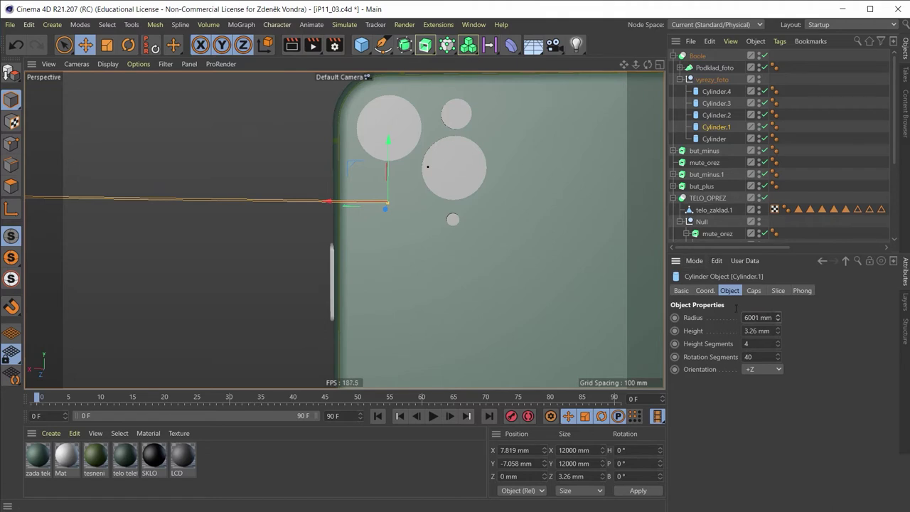
left_click(758, 318)
type("6011")
key("Return")
type("6")
key("Return")
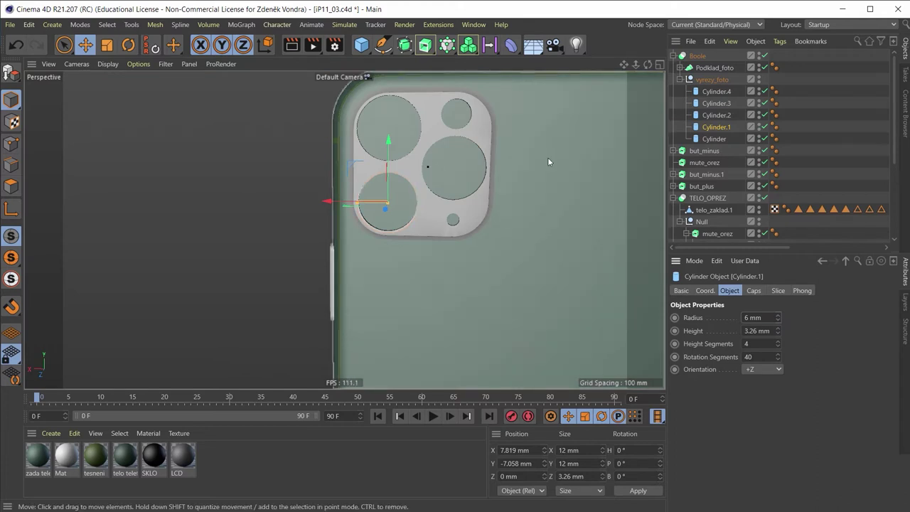
Step: Set Cylinder.2's radius to 6.1 mm
left_click(714, 115)
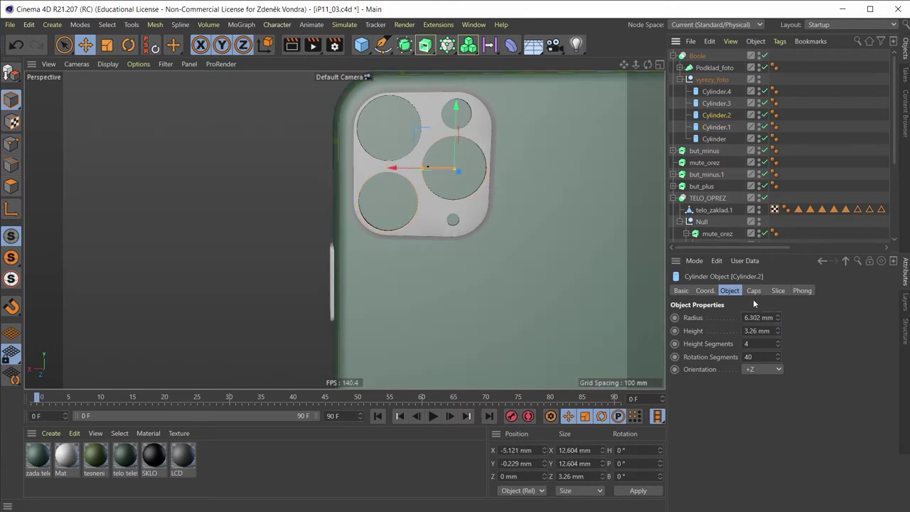
left_click(773, 318)
type("1")
key("Return")
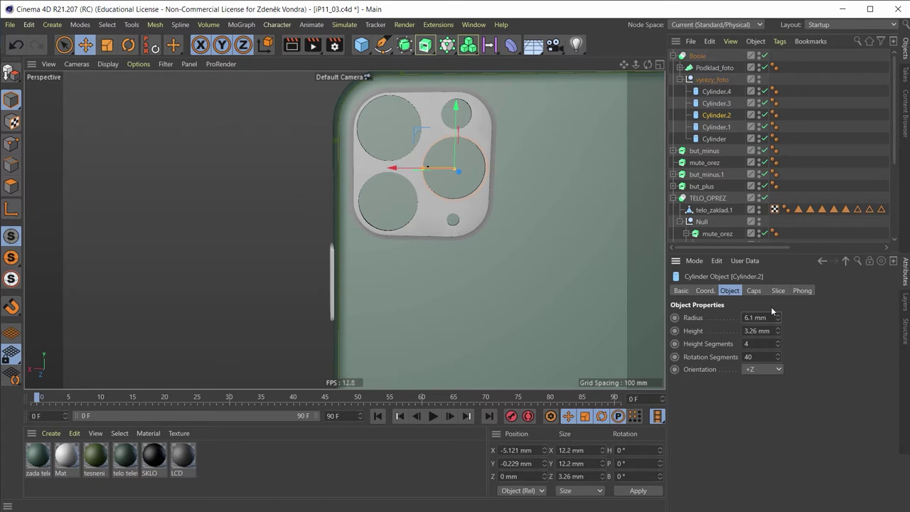
Step: Set the top-left Cylinder's radius to 6.1 mm and orbit to check the lens holes
left_click(716, 127)
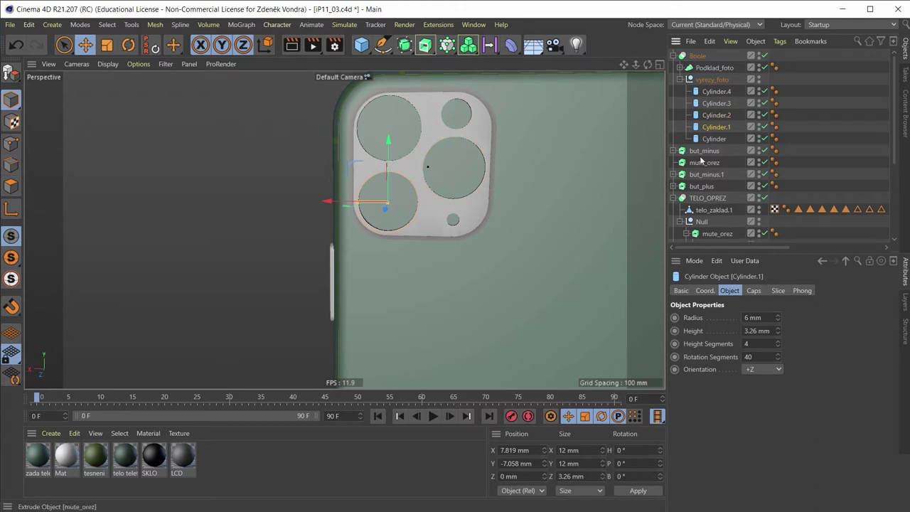
left_click(713, 138)
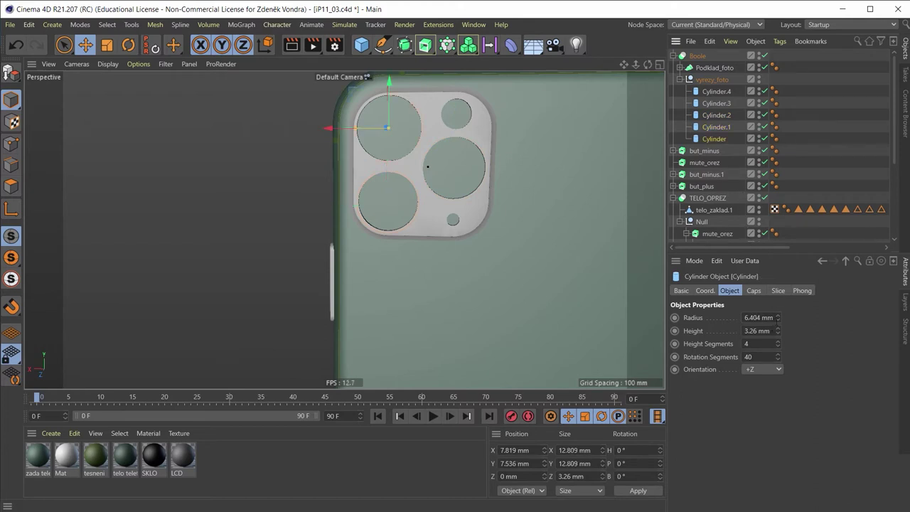
left_click(747, 318)
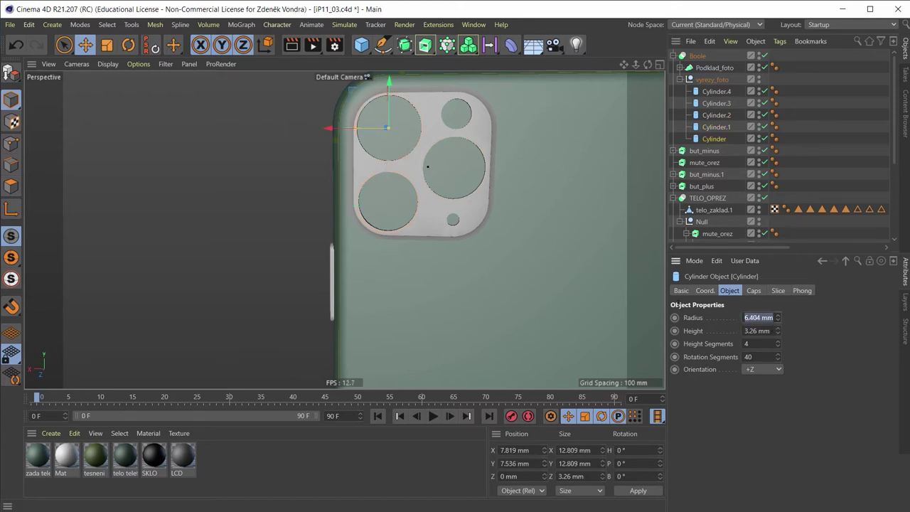
type("6.1")
key("Return")
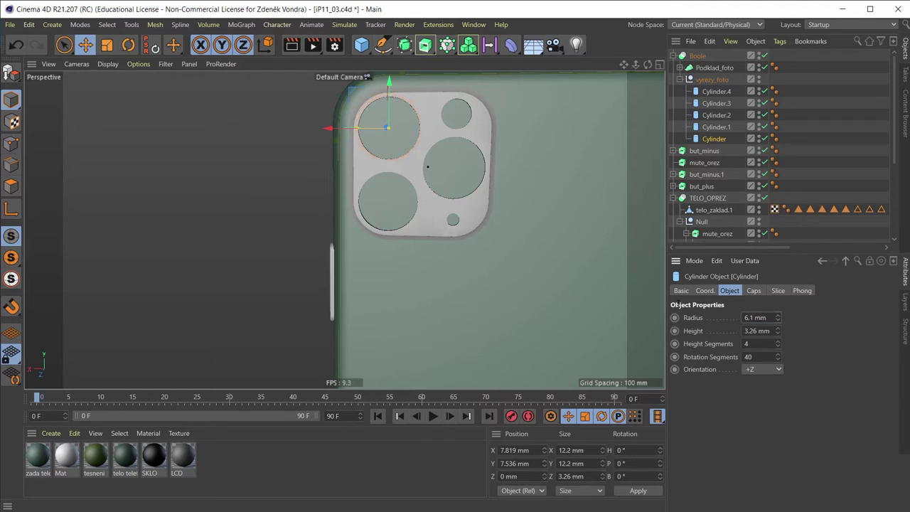
left_click_drag(506, 177, 462, 170, "alt")
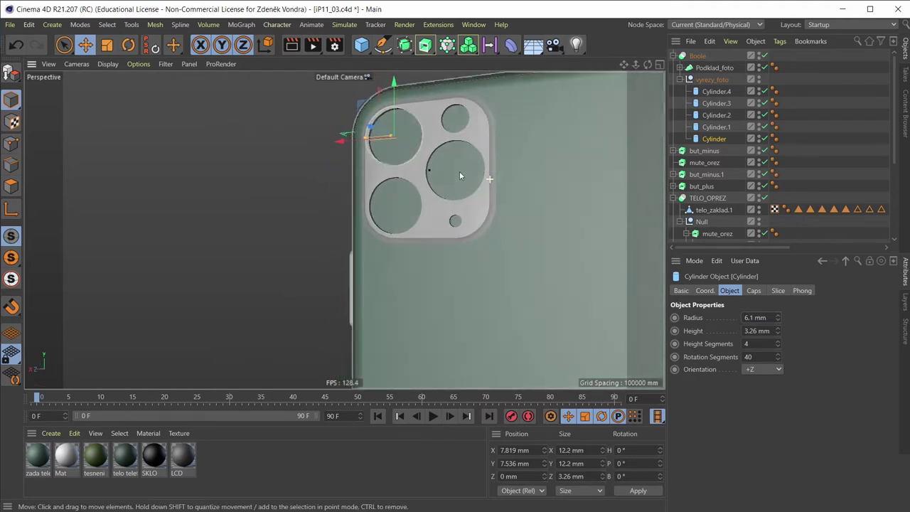
scroll(400, 188, "up", 2)
scroll(400, 188, "up", 2)
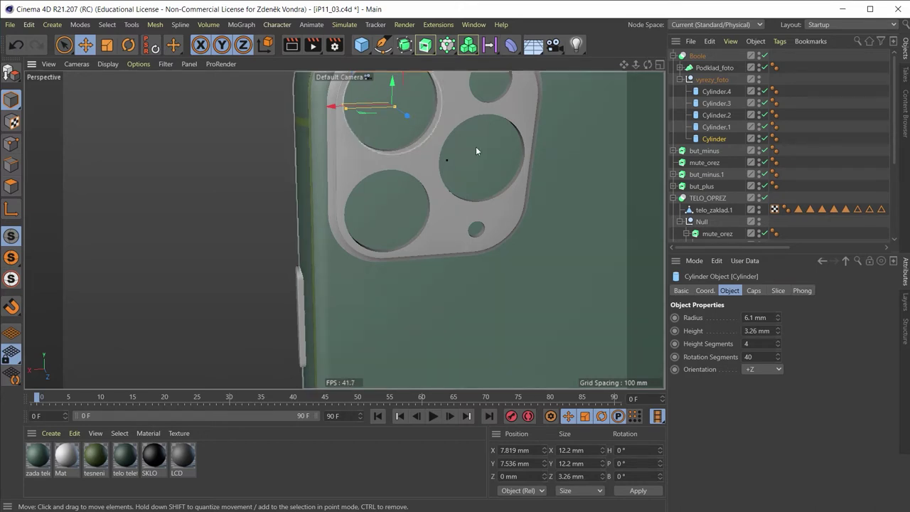
mouse_move(476, 147)
left_mouse_down("alt")
mouse_move(478, 175)
mouse_move(481, 155)
mouse_move(420, 128)
mouse_move(397, 215)
left_mouse_up("alt")
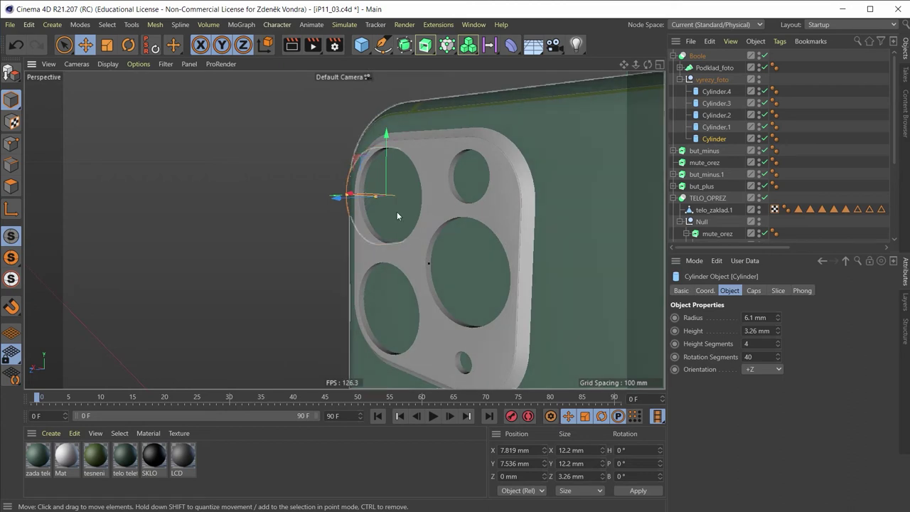
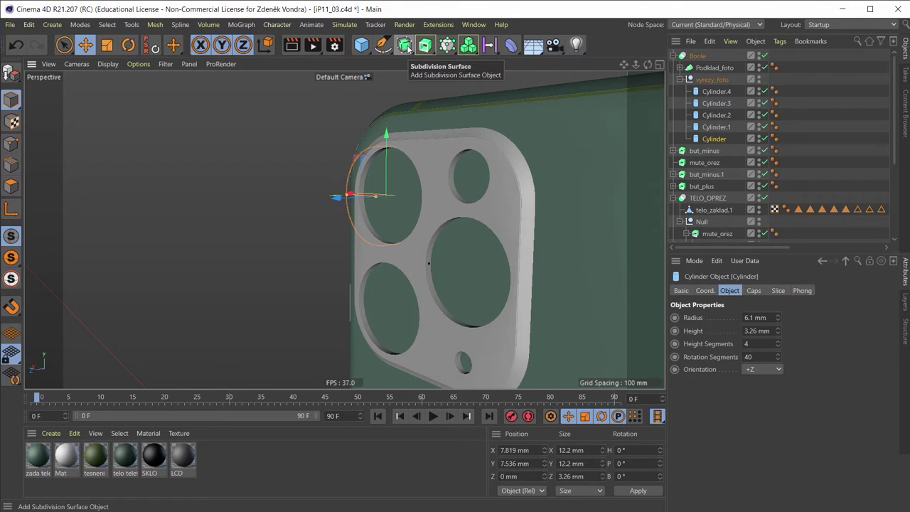
Step: Add a Tube primitive to the scene, then bring up the green iPhone reference photo
left_click(363, 47)
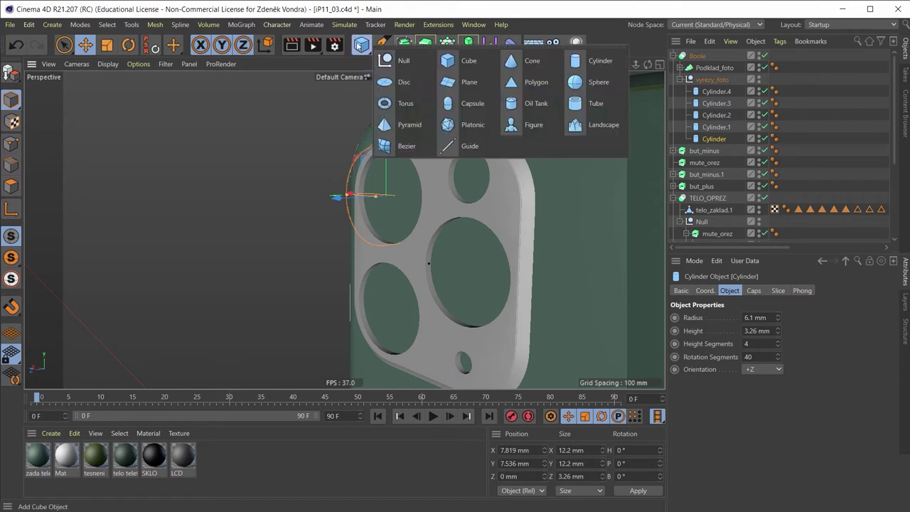
left_click(597, 104)
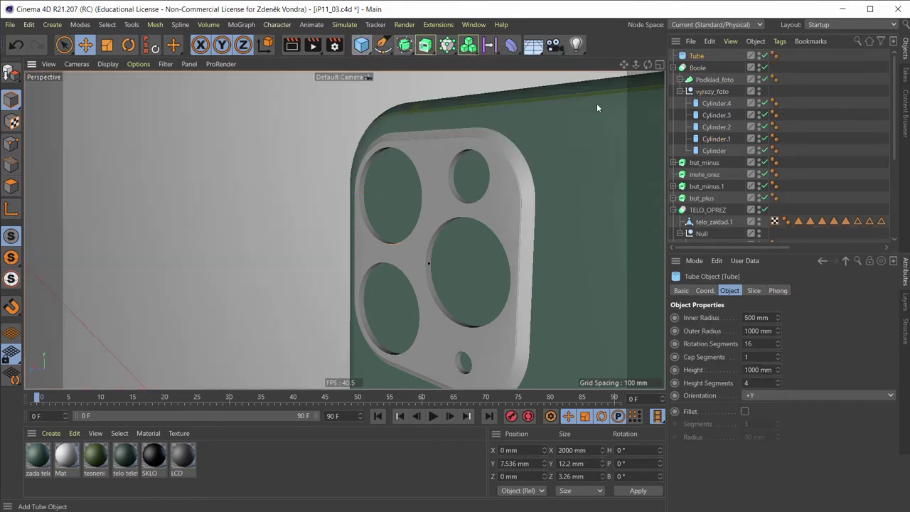
key("alt+Tab")
key("alt+Tab")
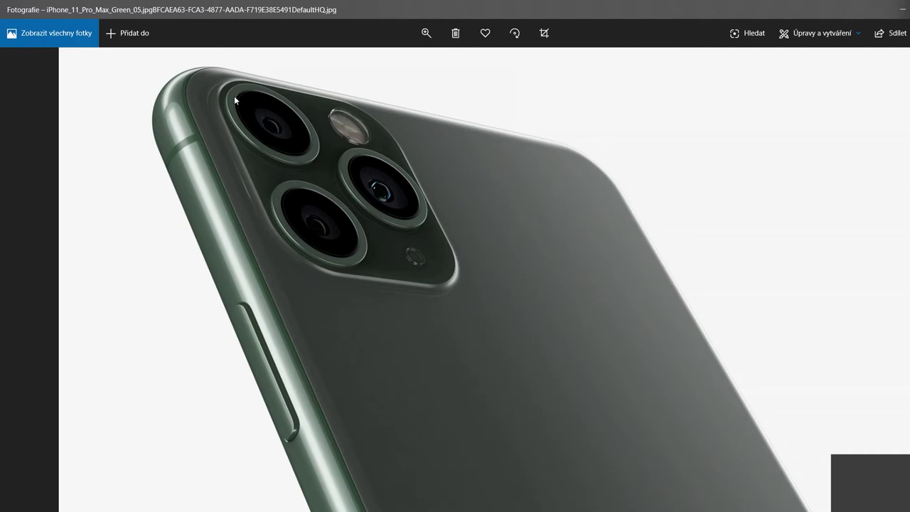
Step: Back in Cinema 4D, work in the enlarged Back view and set the Tube orientation to +Z
key("alt+Tab")
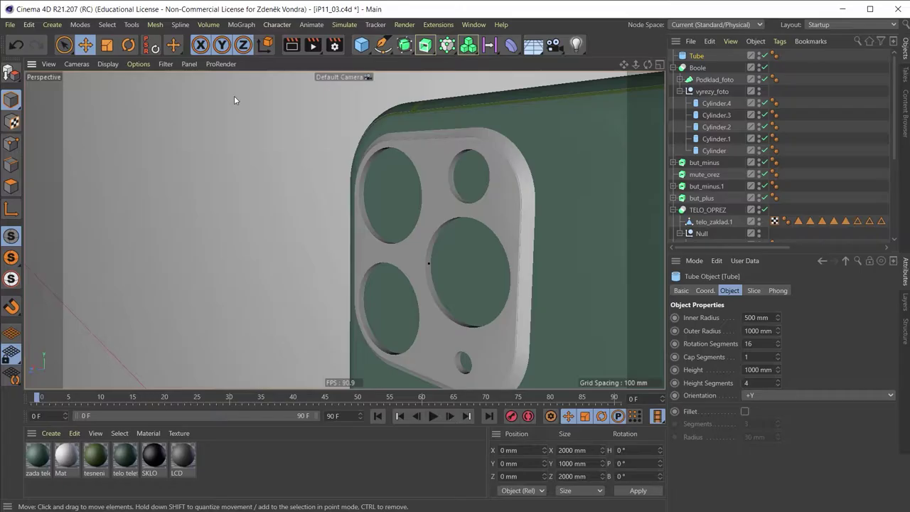
middle_click(395, 170)
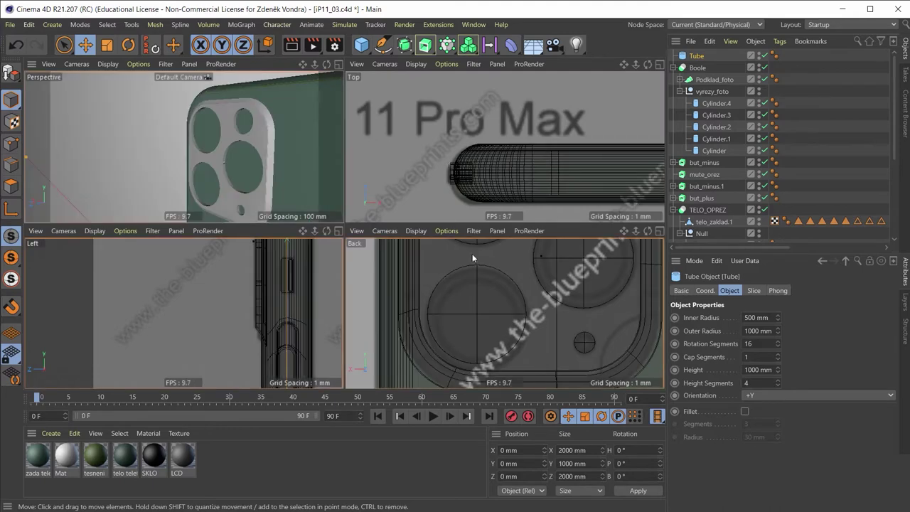
middle_click(474, 260)
scroll(467, 252, "down", 2)
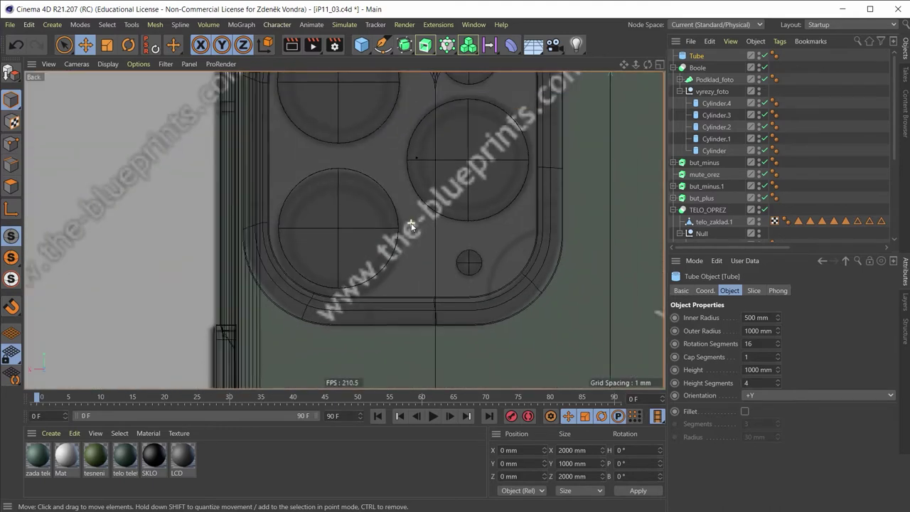
scroll(427, 175, "down", 1)
scroll(465, 163, "down", 1)
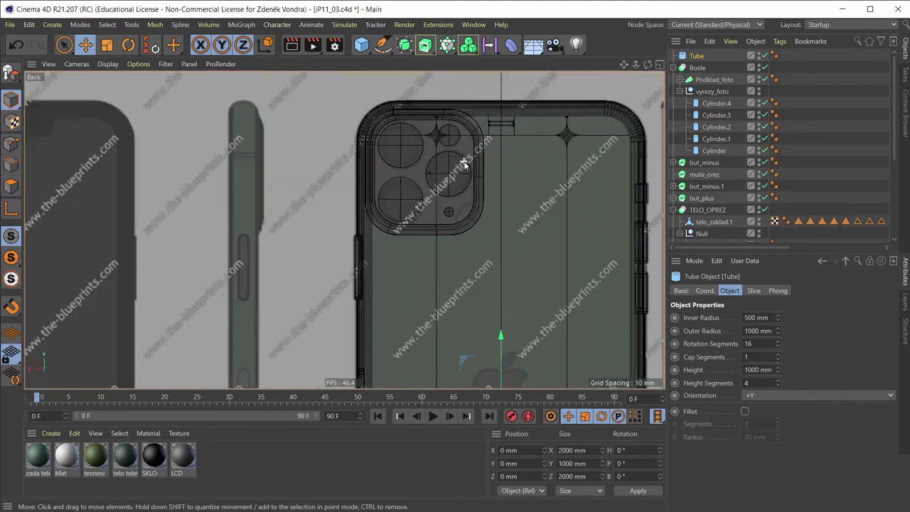
scroll(464, 163, "down", 1)
scroll(464, 189, "down", 2)
scroll(471, 201, "down", 1)
scroll(471, 202, "down", 2)
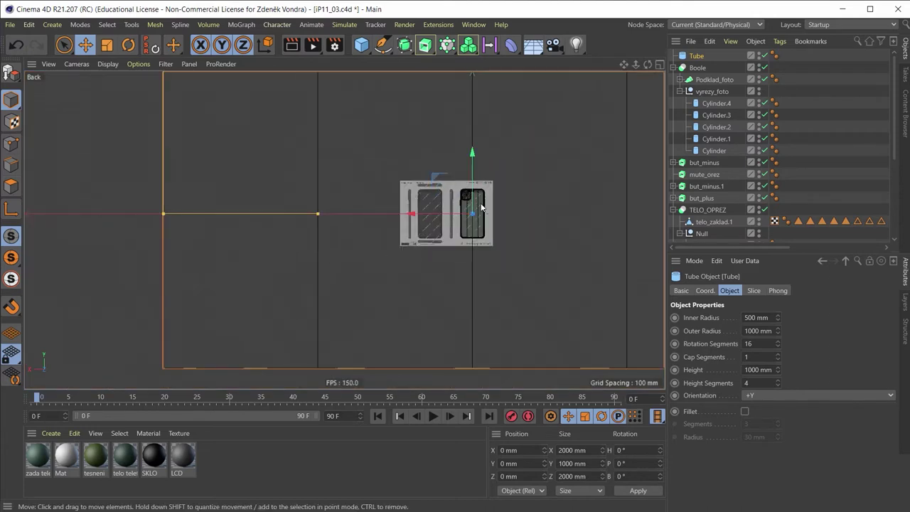
scroll(504, 189, "down", 1)
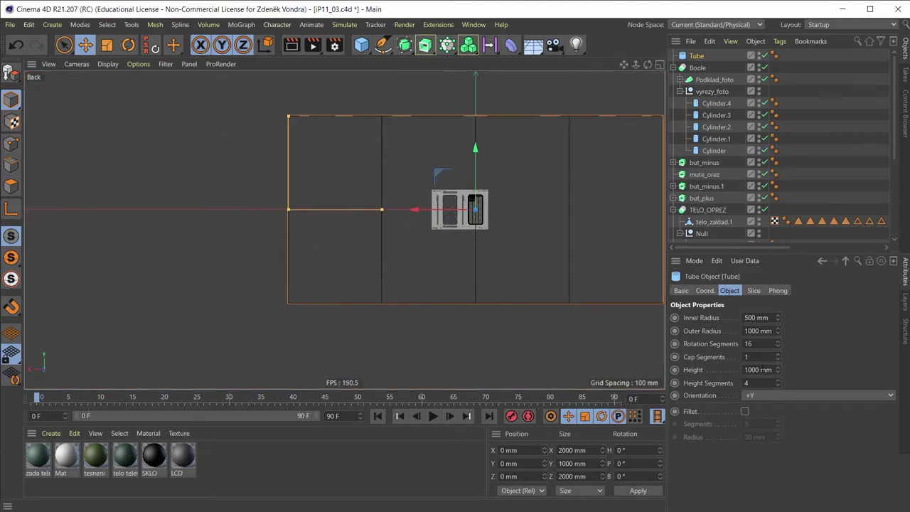
left_click(757, 395)
left_click(761, 459)
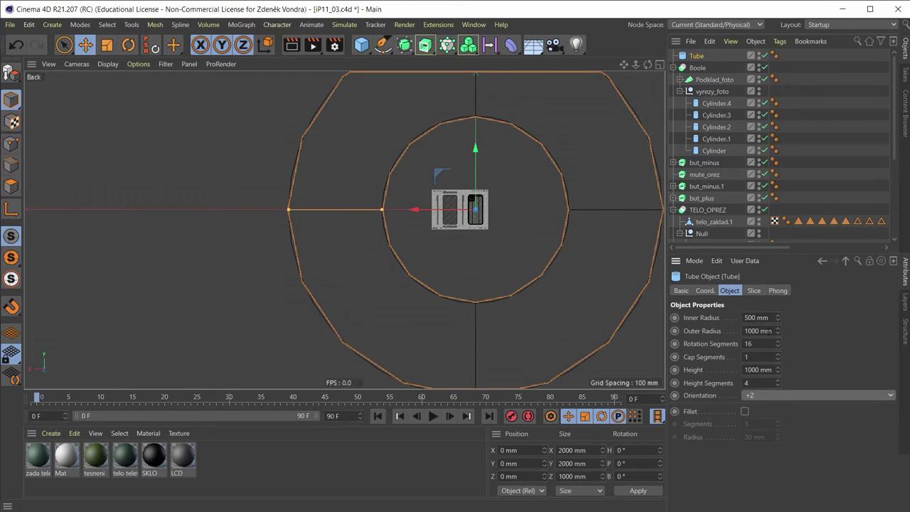
Step: Give the Tube a 5 mm inner radius, 6 mm outer radius and 2 mm height
left_click(757, 317)
type("5")
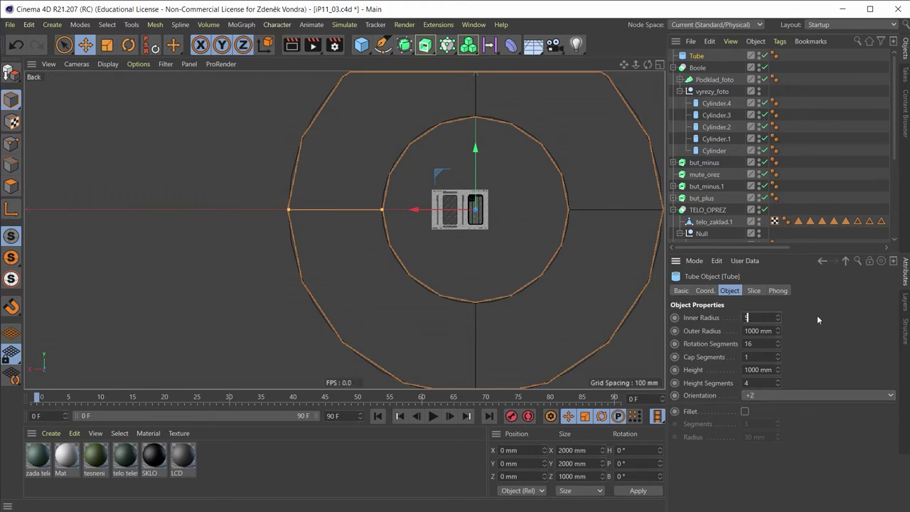
key("Tab")
type("6")
key("Return")
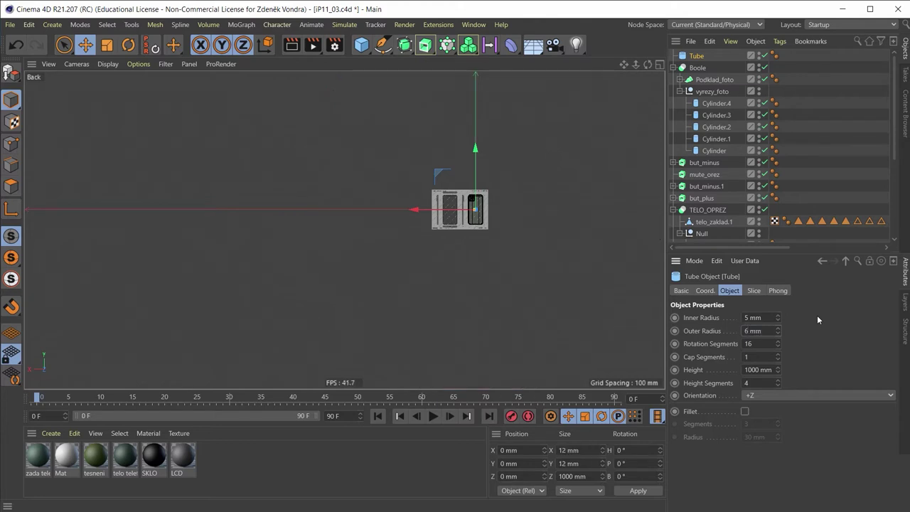
left_click(758, 370)
type("2")
key("Return")
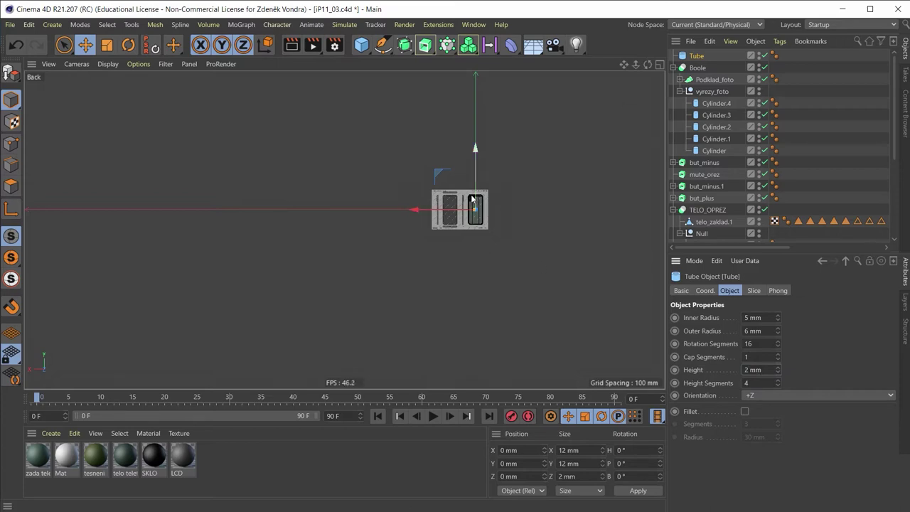
Step: Move the tube ring onto the top-left camera opening in the Back view
scroll(470, 192, "up", 3)
scroll(470, 192, "up", 3)
scroll(470, 192, "up", 3)
scroll(444, 186, "up", 3)
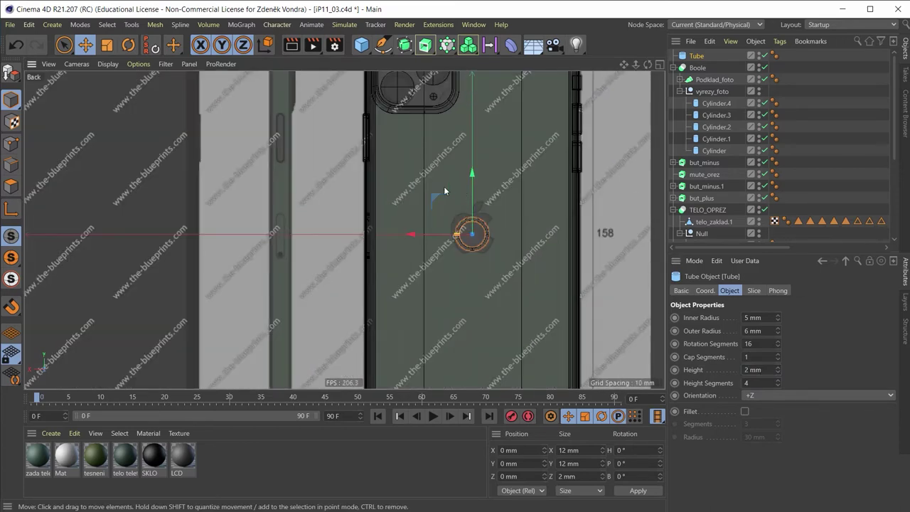
mouse_move(435, 204)
left_mouse_down()
mouse_move(393, 236)
mouse_move(345, 99)
left_mouse_up()
scroll(404, 249, "down", 2)
scroll(404, 273, "up", 3)
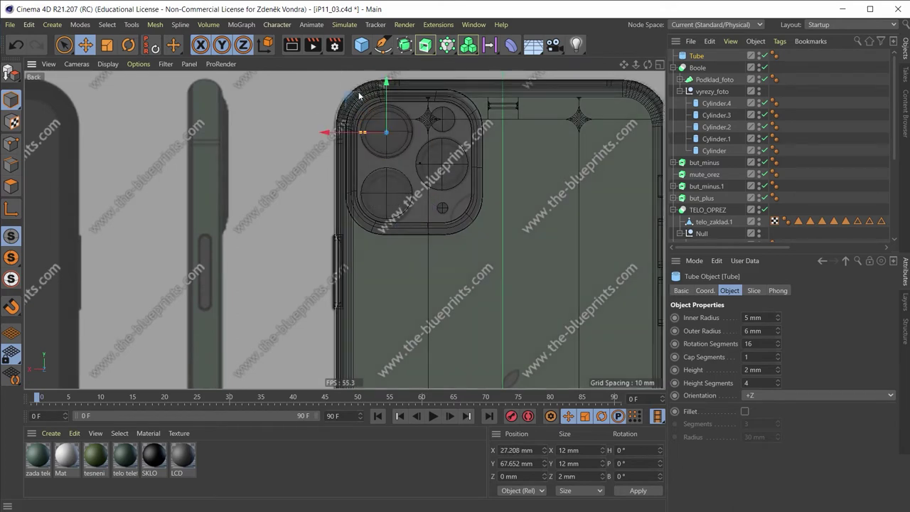
scroll(393, 133, "up", 3)
scroll(394, 133, "up", 3)
middle_click_drag(373, 214, 395, 271)
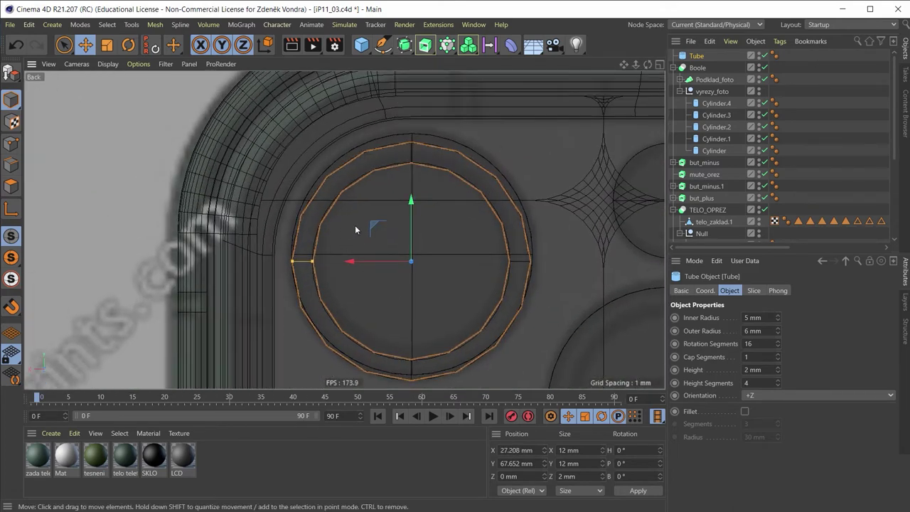
left_click_drag(373, 227, 381, 223)
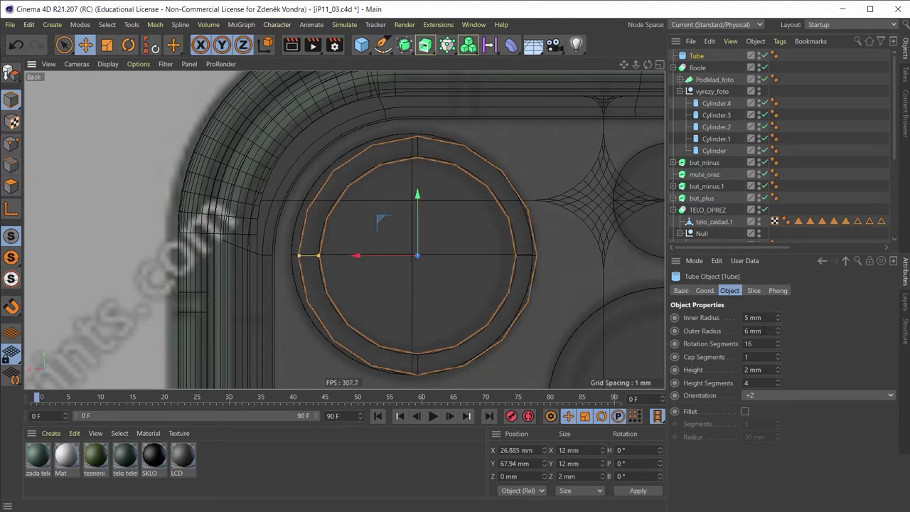
Step: Raise the outer radius to 6.15 mm, use 40 rotation segments, and centre the ring
left_click(749, 330)
type("6.15")
key("Return")
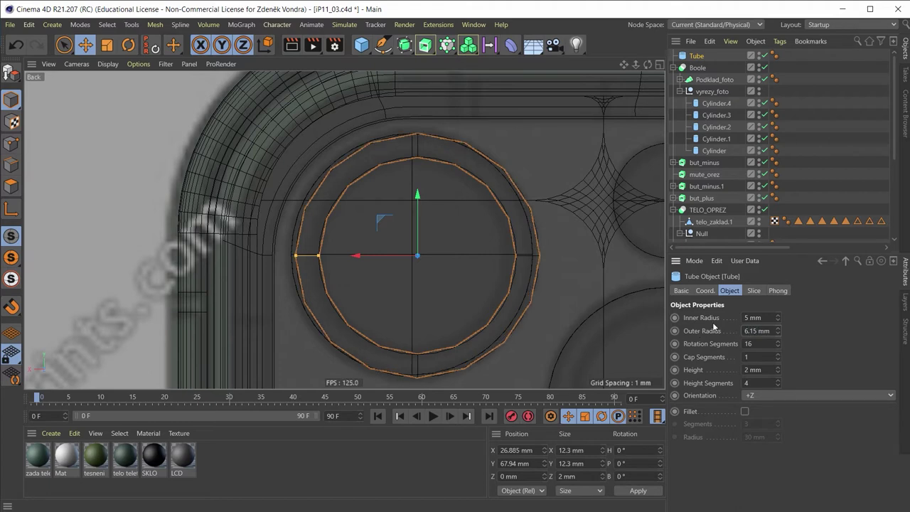
left_click(762, 346)
type("40")
key("Return")
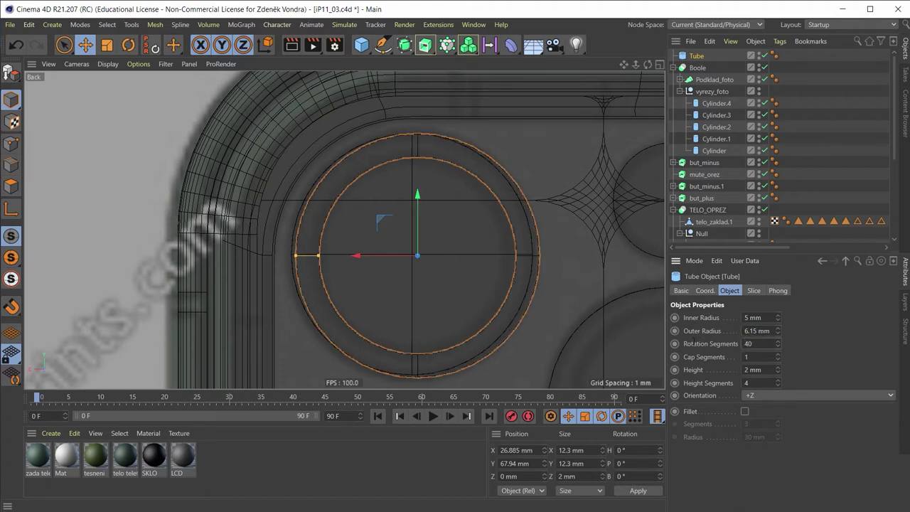
left_click_drag(381, 219, 375, 220)
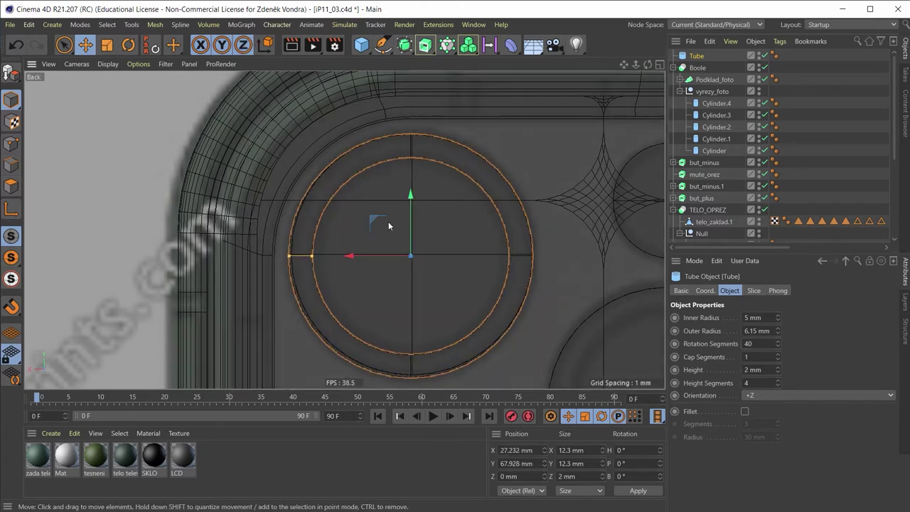
middle_click(397, 226)
Step: In the Perspective view, push the tube deeper into the camera hole
middle_click(237, 114)
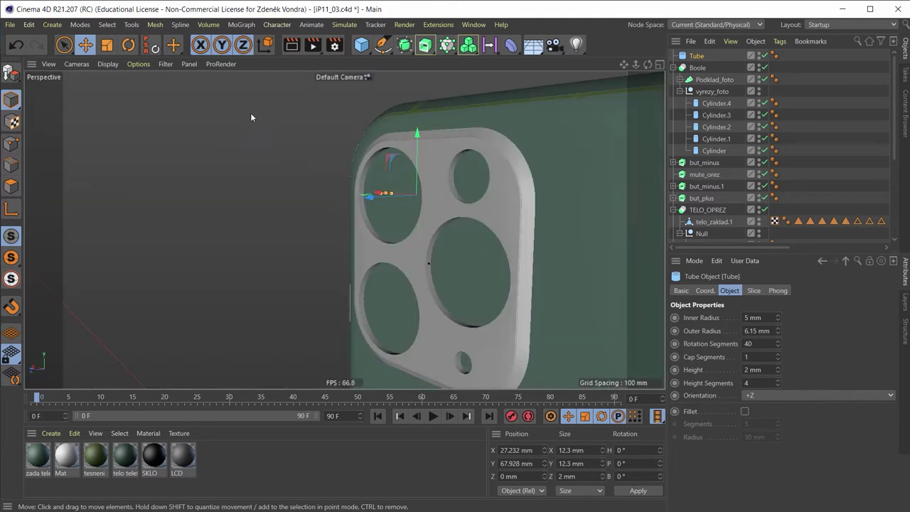
scroll(250, 112, "up", 3)
left_click_drag(427, 227, 609, 224, "alt")
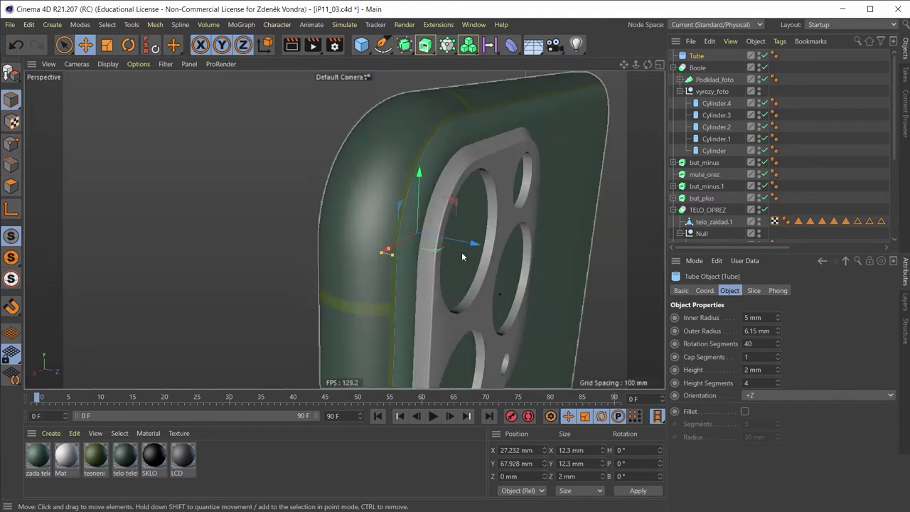
left_click_drag(462, 251, 519, 268)
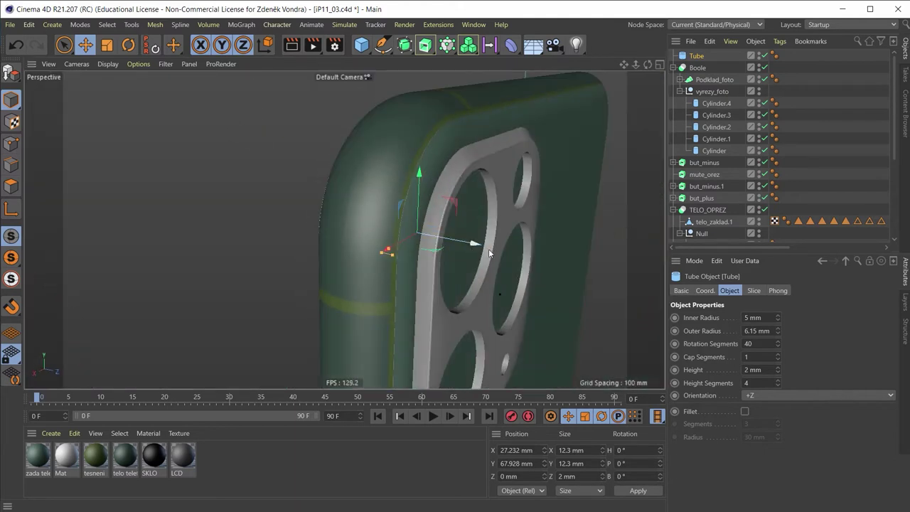
scroll(488, 254, "up", 5)
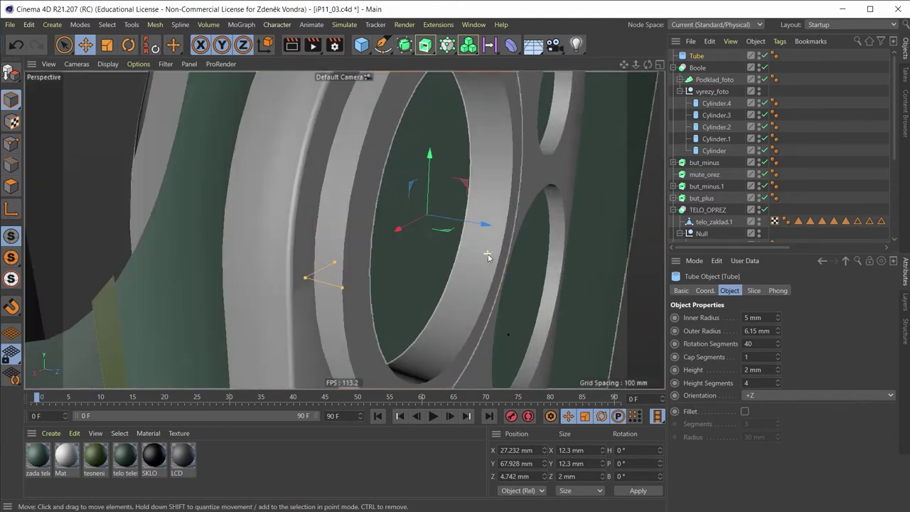
scroll(463, 252, "up", 2)
scroll(463, 250, "down", 3)
scroll(463, 249, "up", 1)
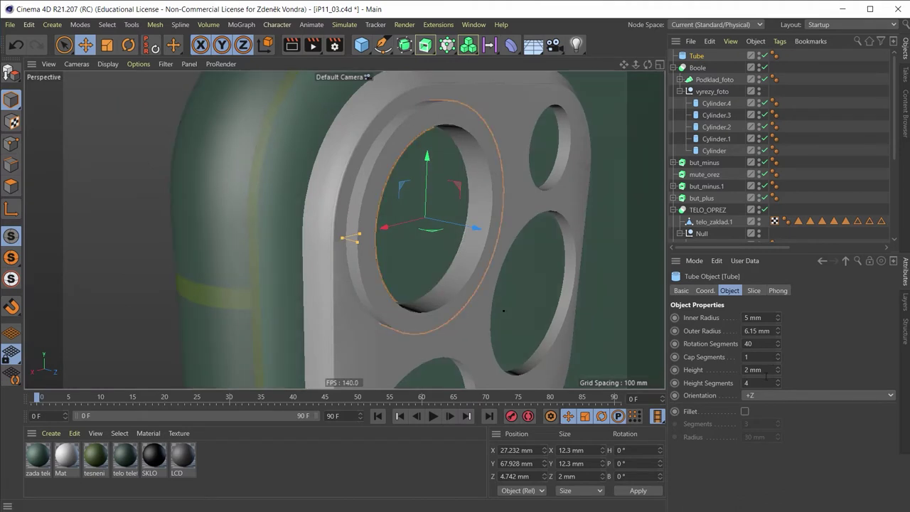
Step: Turn on the tube fillet with 5 segments and a 0.2 mm radius
left_click(745, 411)
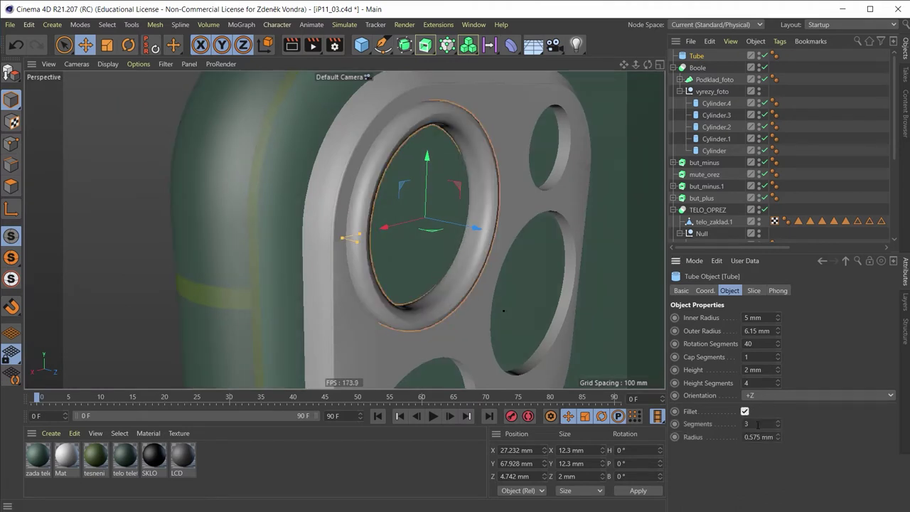
type("5")
key("Tab")
type("0,2")
key("Return")
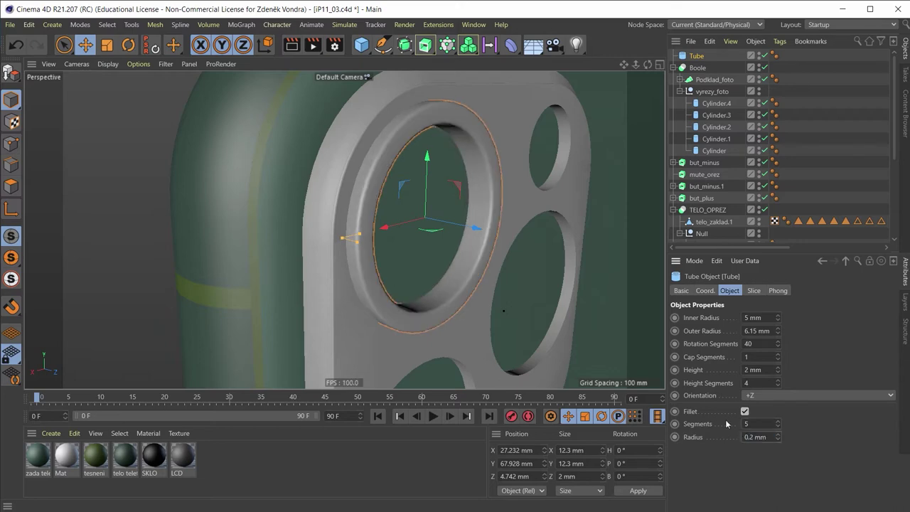
Step: After checking the reference photo, nudge the ring deeper along Z and set fillet radius 0.15 mm
scroll(434, 315, "up", 2)
scroll(303, 202, "up", 3)
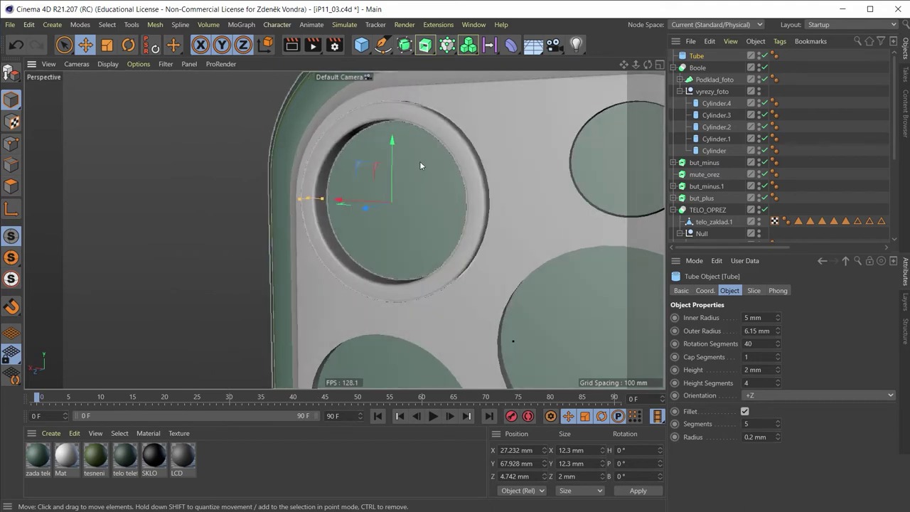
scroll(420, 161, "up", 2)
mouse_move(472, 173)
left_mouse_down("alt")
mouse_move(417, 212)
mouse_move(395, 195)
left_mouse_up("alt")
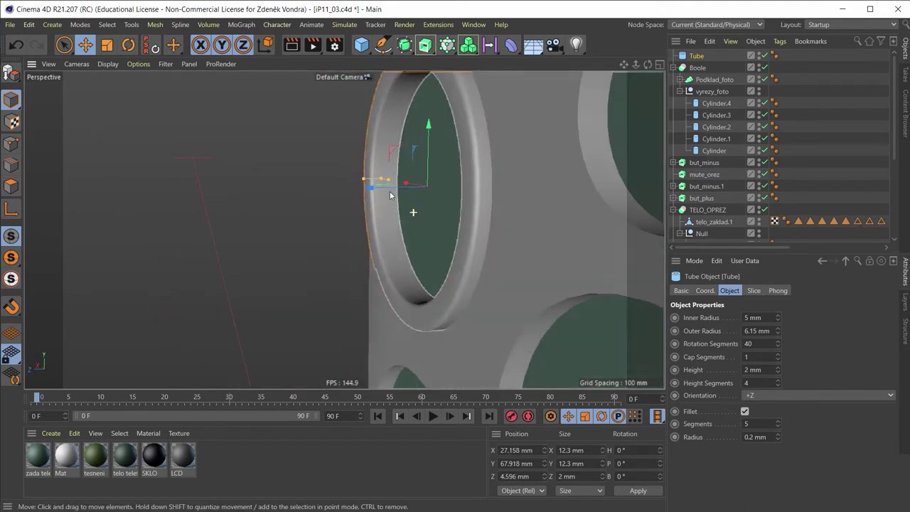
key("alt+Tab")
key("alt+Tab")
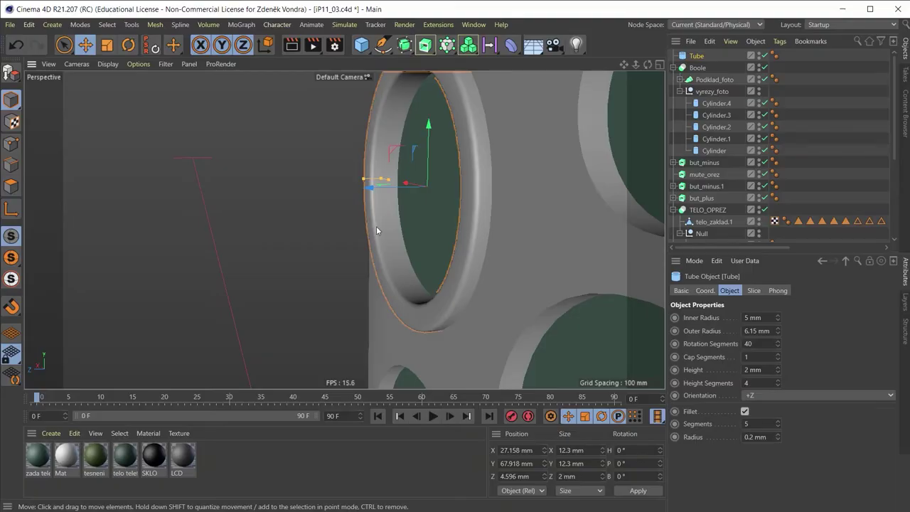
left_click_drag(396, 188, 399, 192)
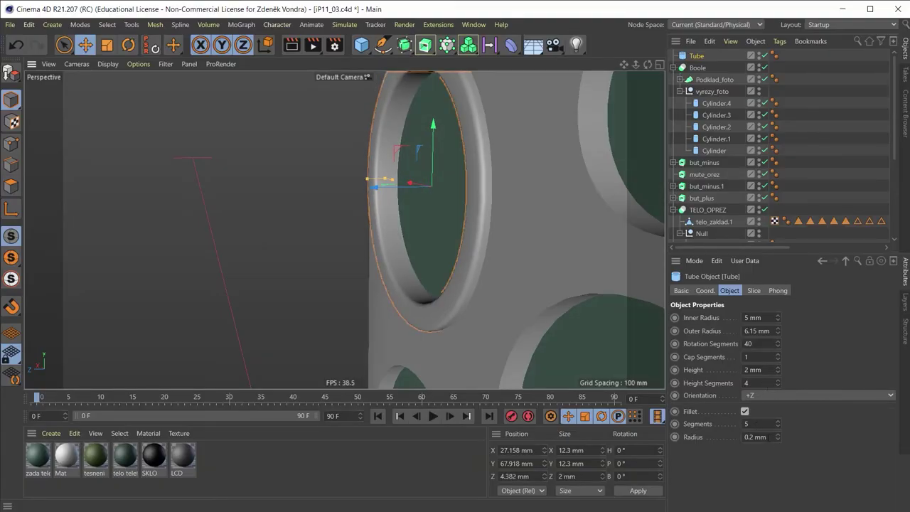
left_click(754, 437)
type("0")
type(".15")
key("Return")
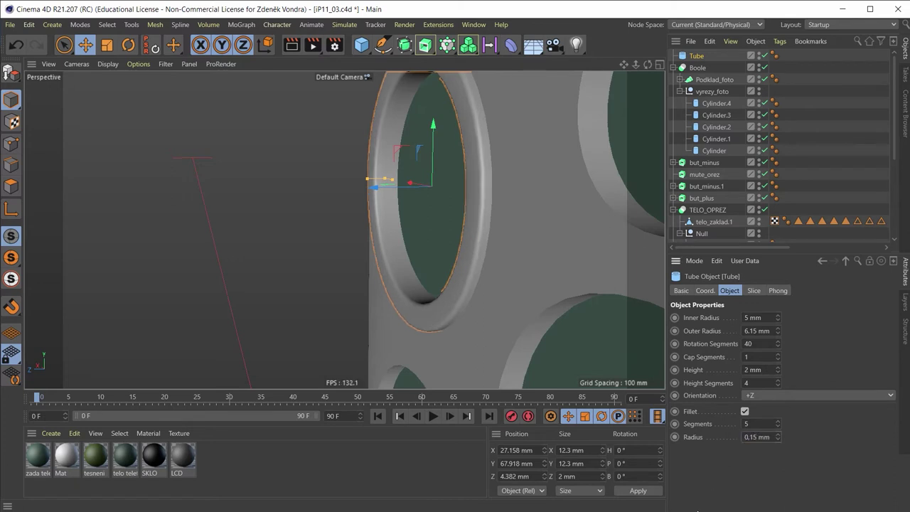
Step: Orbit around the camera bump to inspect the filleted lens ring
left_click_drag(391, 269, 494, 256, "alt")
scroll(491, 235, "down", 3)
mouse_move(489, 219)
left_mouse_down("alt")
mouse_move(518, 245)
mouse_move(489, 199)
left_mouse_up("alt")
scroll(490, 198, "up", 3)
scroll(442, 192, "up", 3)
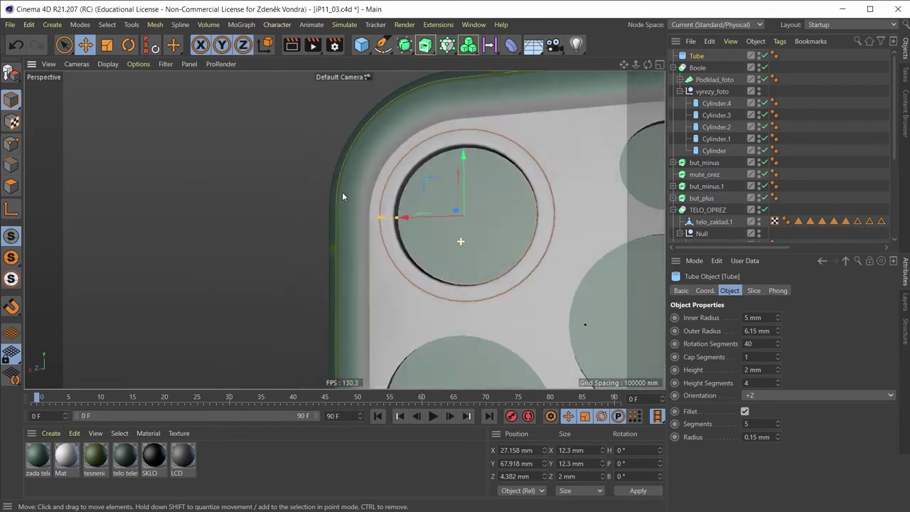
mouse_move(342, 196)
left_mouse_down("alt")
mouse_move(294, 197)
mouse_move(388, 205)
mouse_move(432, 248)
mouse_move(467, 234)
mouse_move(422, 228)
mouse_move(453, 227)
mouse_move(423, 235)
mouse_move(365, 168)
left_mouse_up("alt")
scroll(377, 177, "down", 5)
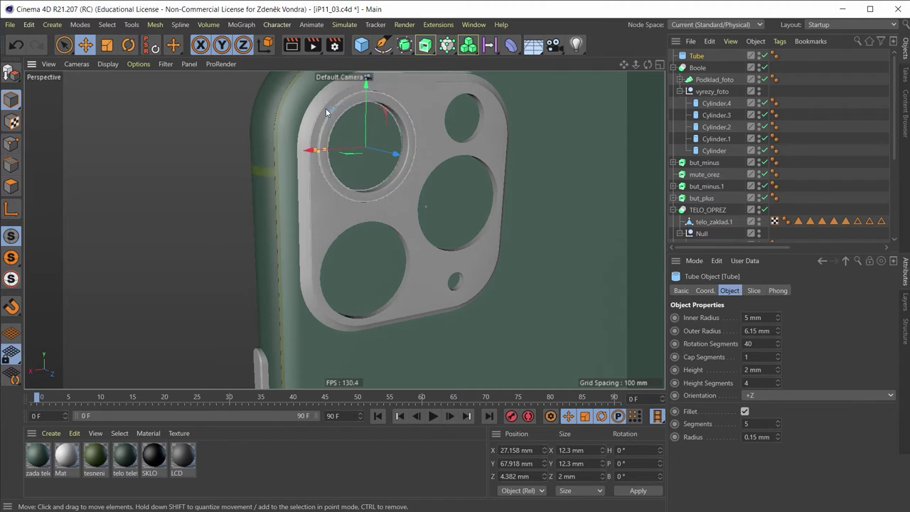
Step: Create an Instance of the lens ring Tube and position it over a lens hole in Back view
left_click(411, 42)
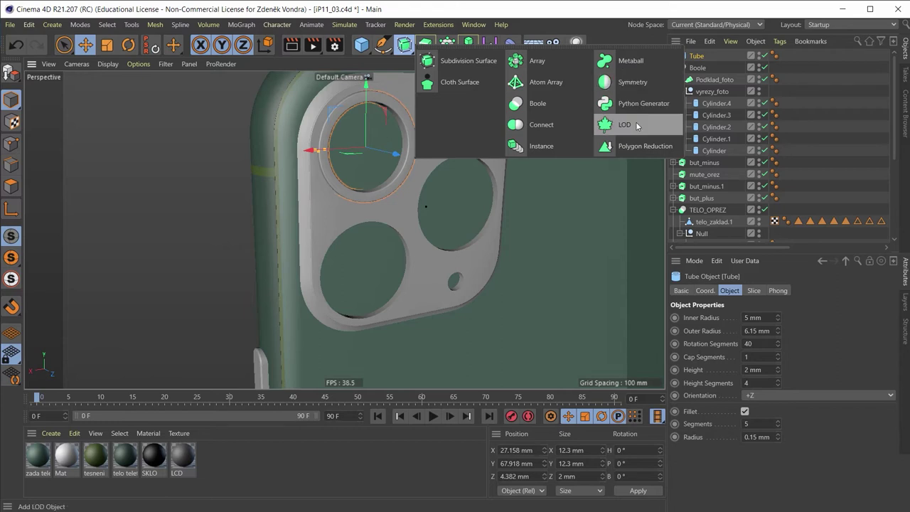
left_click(537, 146)
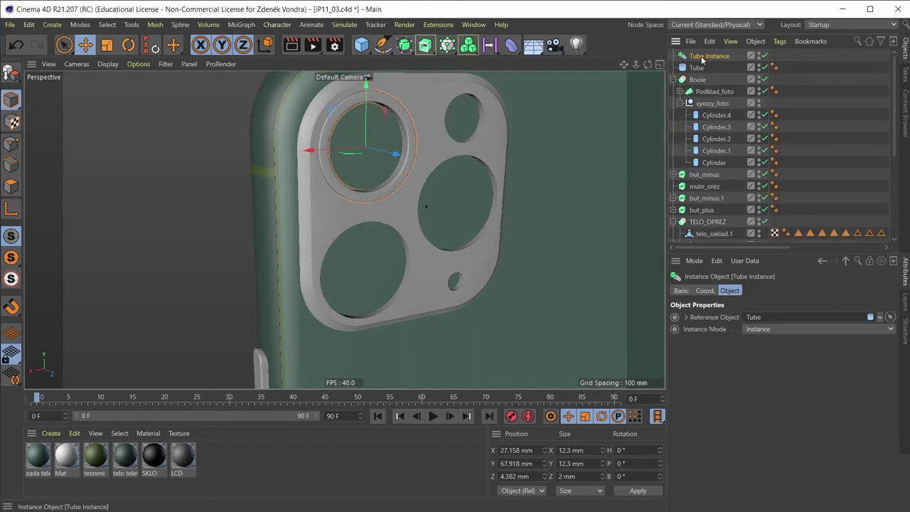
mouse_move(366, 95)
left_mouse_down()
mouse_move(375, 143)
mouse_move(369, 223)
left_mouse_up()
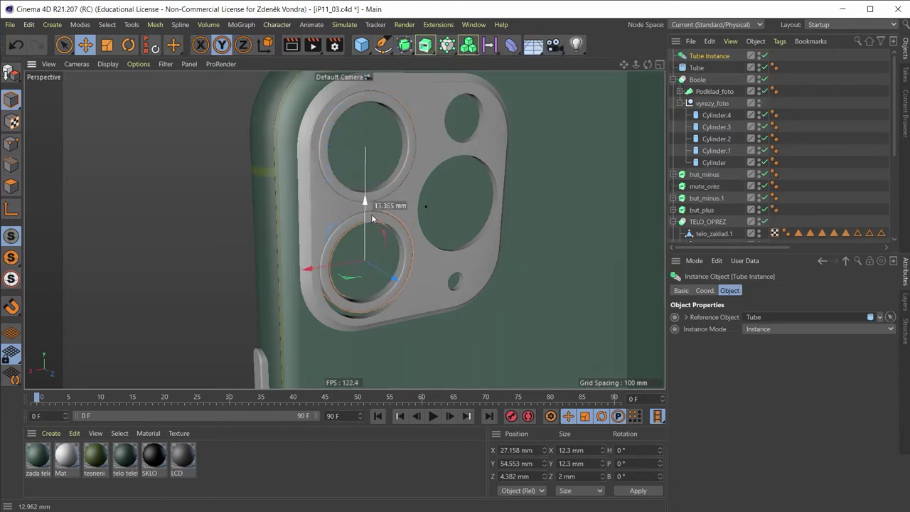
middle_click(369, 223)
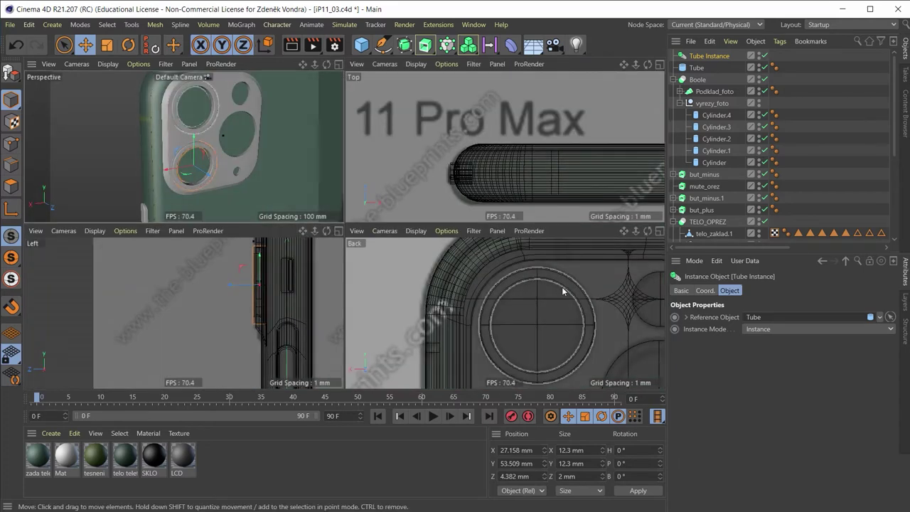
middle_click(560, 289)
scroll(485, 335, "up", 2)
scroll(405, 142, "up", 2)
scroll(345, 273, "up", 2)
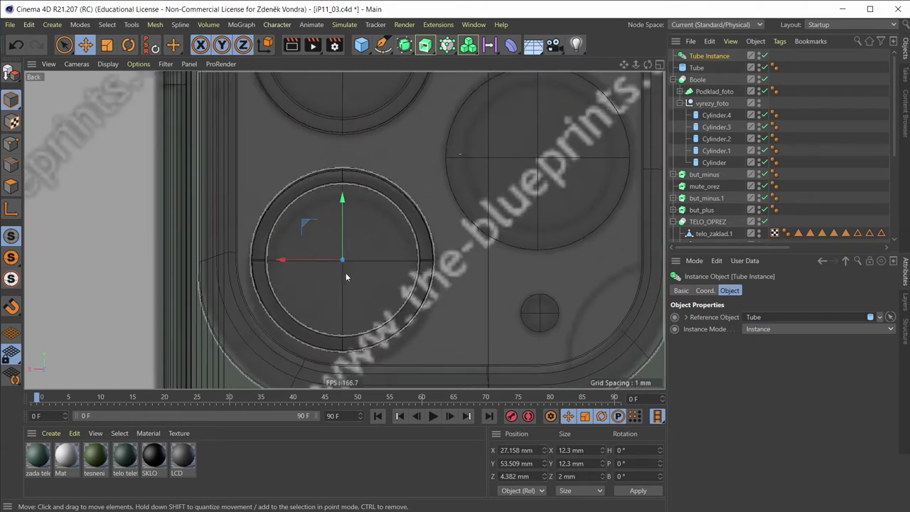
scroll(339, 221, "up", 2)
mouse_move(345, 198)
left_mouse_down()
mouse_move(343, 223)
mouse_move(350, 203)
left_mouse_up()
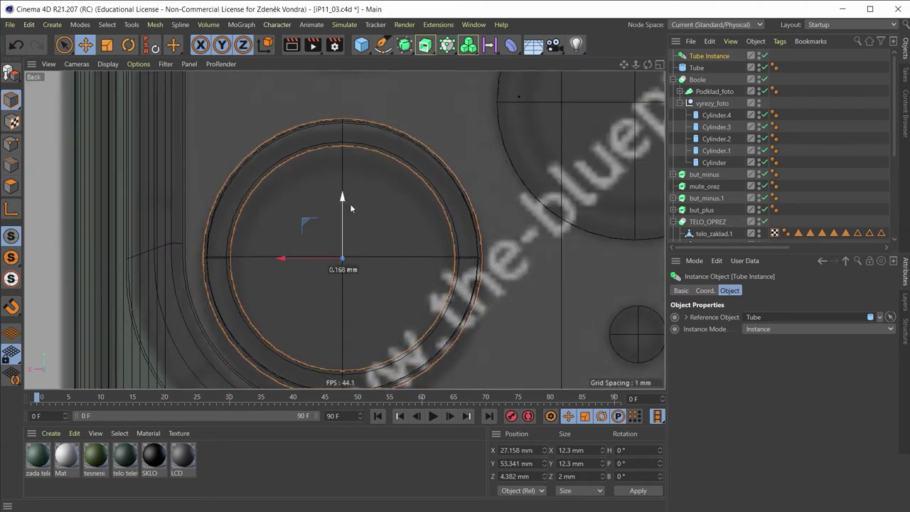
mouse_move(350, 204)
middle_mouse_down()
mouse_move(342, 102)
mouse_move(347, 145)
middle_mouse_up()
scroll(348, 144, "down", 1)
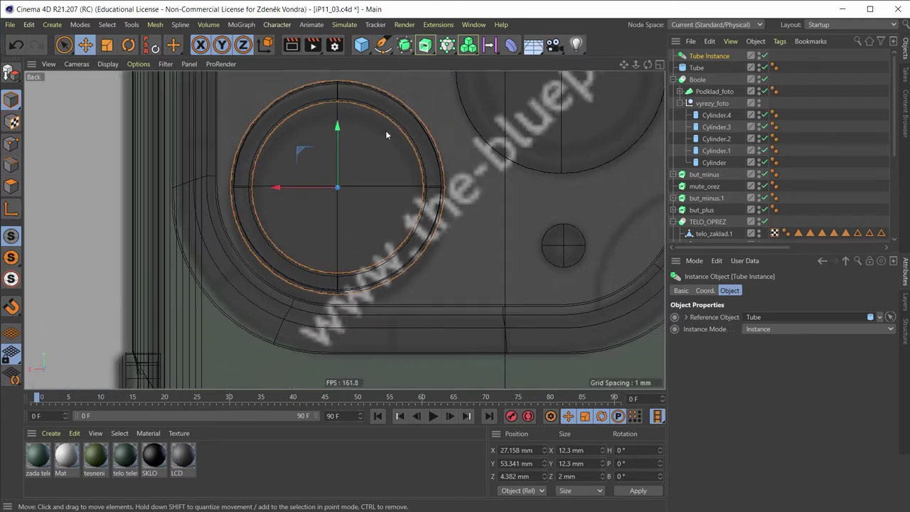
scroll(321, 213, "down", 1)
scroll(328, 199, "down", 1)
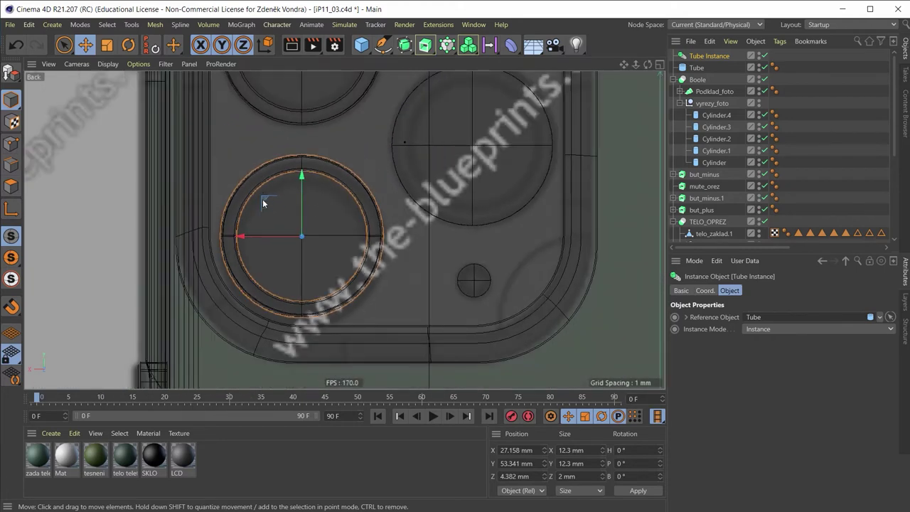
Step: Copy the instance onto the upper-right lens hole, then undo the copy
left_click_drag(265, 203, 444, 118, "ctrl")
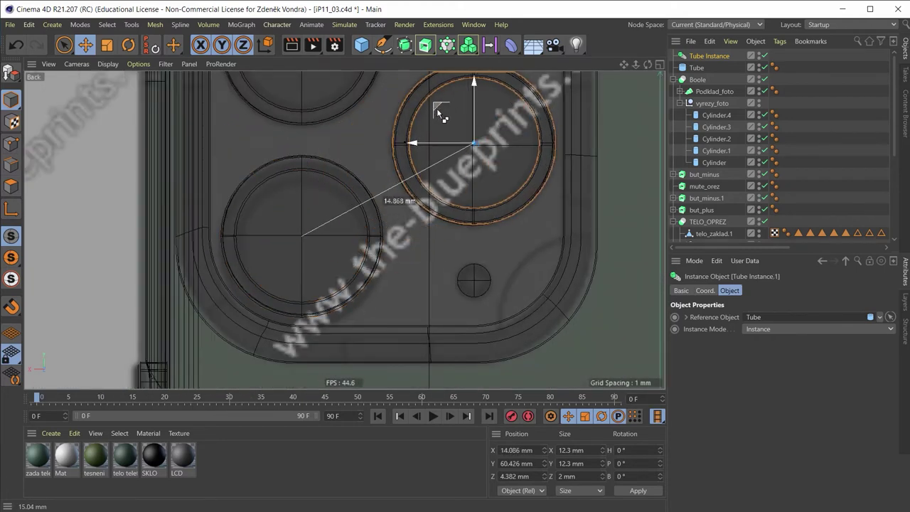
left_click_drag(444, 117, 458, 95, "ctrl")
scroll(483, 129, "down", 2)
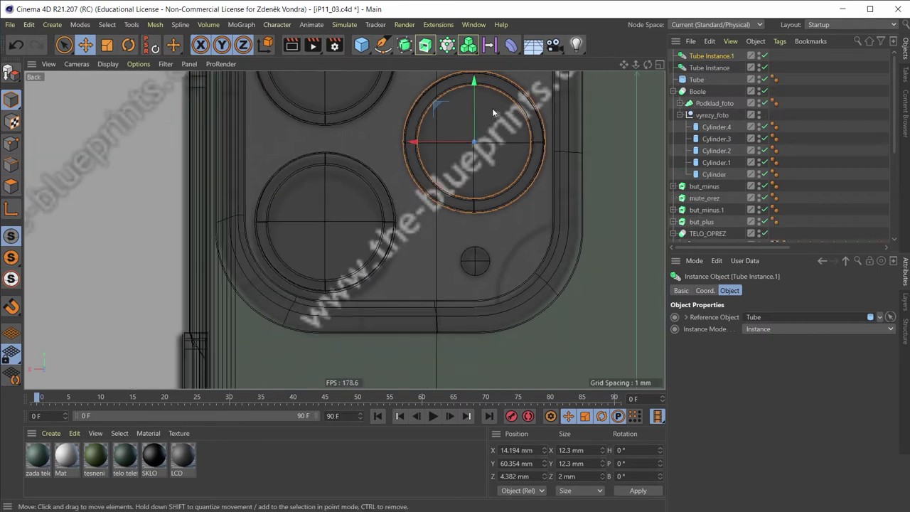
scroll(493, 109, "up", 2)
scroll(468, 146, "up", 2)
left_click_drag(415, 183, 418, 190)
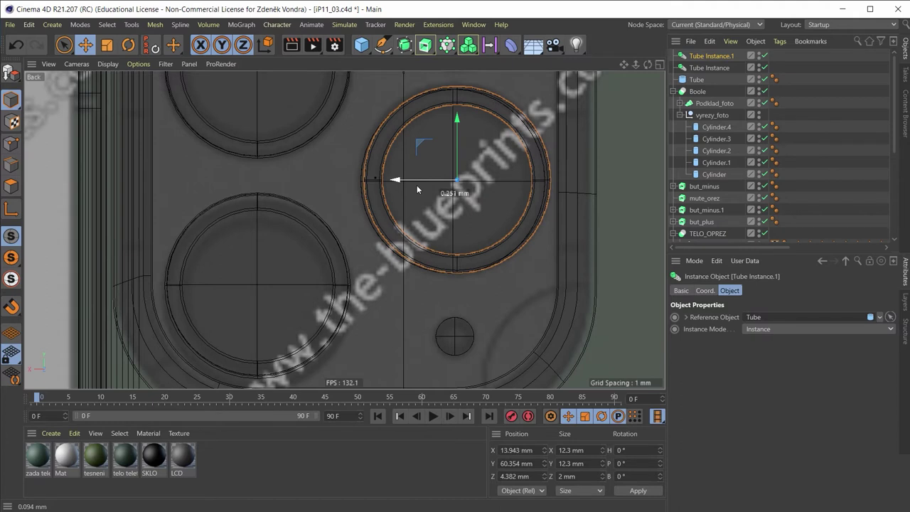
left_click_drag(417, 190, 425, 180)
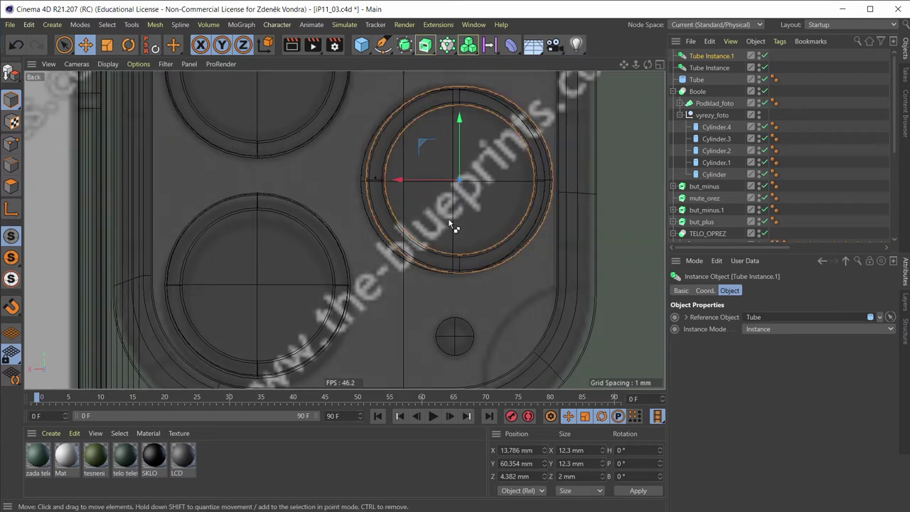
key("ctrl+z")
key("ctrl+z")
key("ctrl+z")
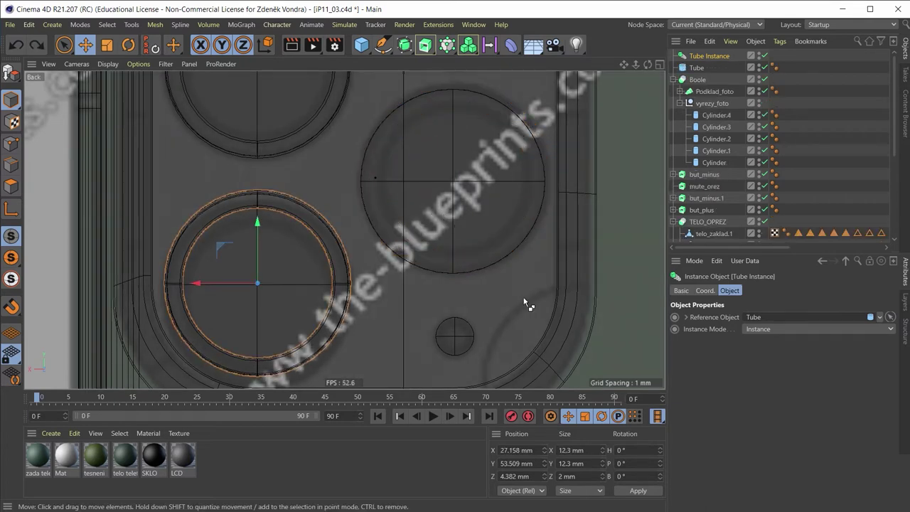
key("ctrl+z")
Step: Orbit the Perspective view to inspect the lens rings on the camera module
middle_click(363, 104)
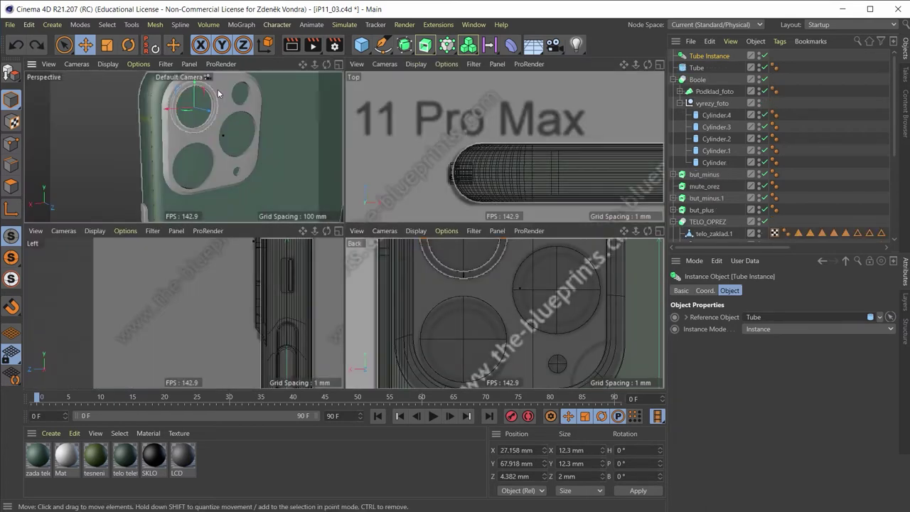
middle_click(250, 136)
scroll(380, 178, "up", 2)
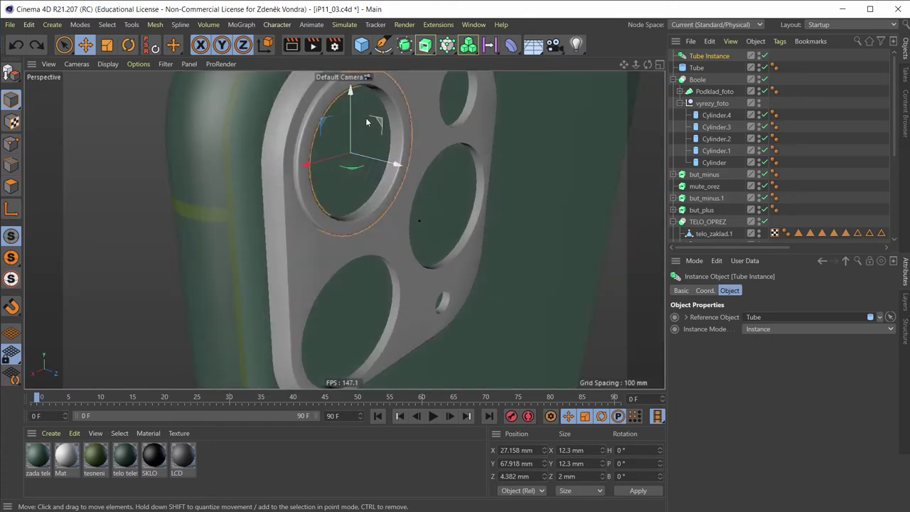
mouse_move(380, 178)
left_mouse_down("alt")
mouse_move(366, 118)
mouse_move(439, 98)
left_mouse_up("alt")
middle_click(422, 118)
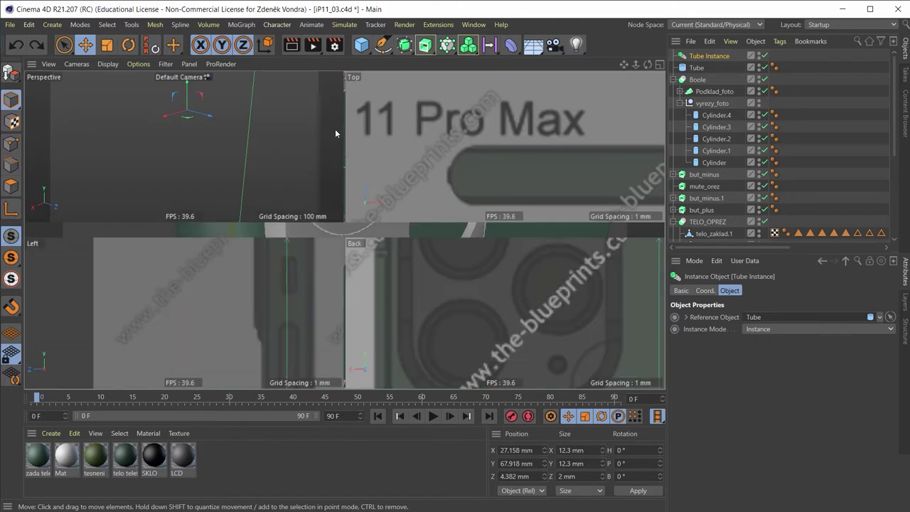
middle_click(225, 96)
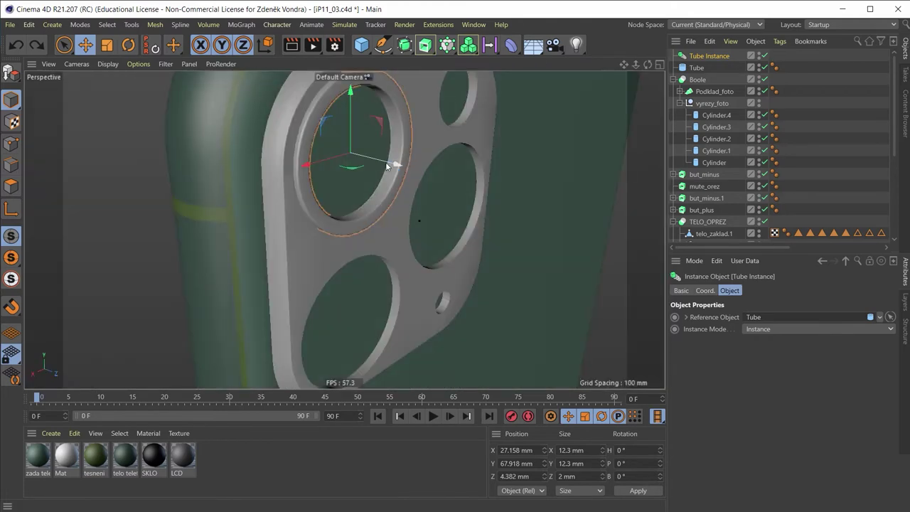
scroll(328, 164, "up", 2)
scroll(300, 134, "up", 2)
left_click_drag(299, 133, 247, 121, "alt")
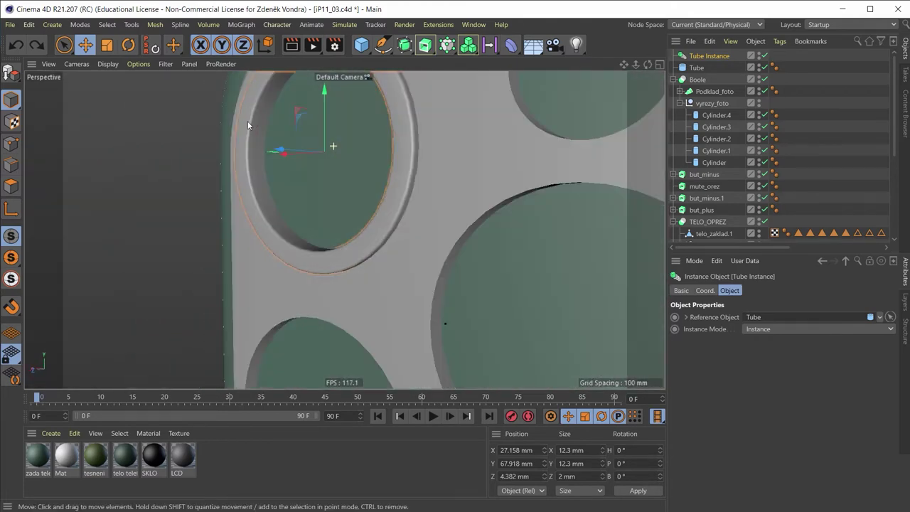
scroll(293, 125, "up", 2)
scroll(293, 124, "down", 2)
scroll(320, 235, "down", 2)
left_click_drag(412, 217, 466, 208, "alt")
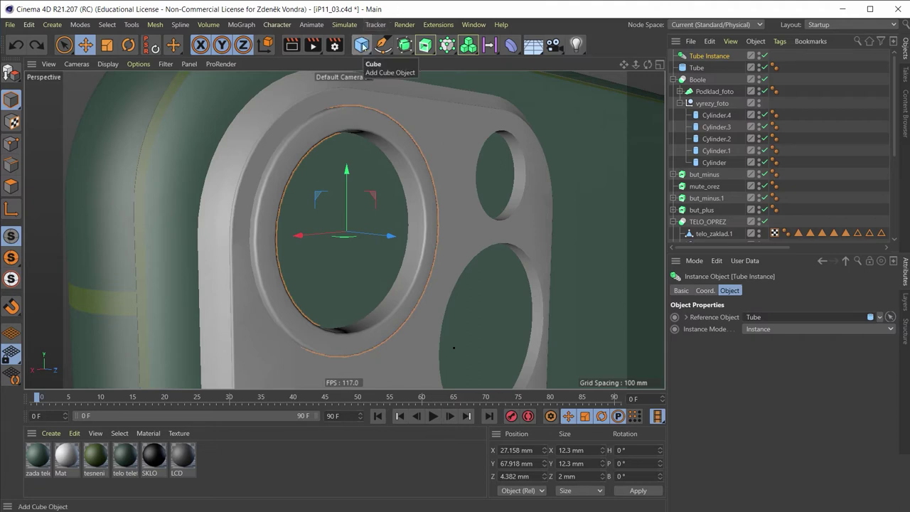
Step: Add a Cylinder primitive and orient it along +Z
left_click(361, 45)
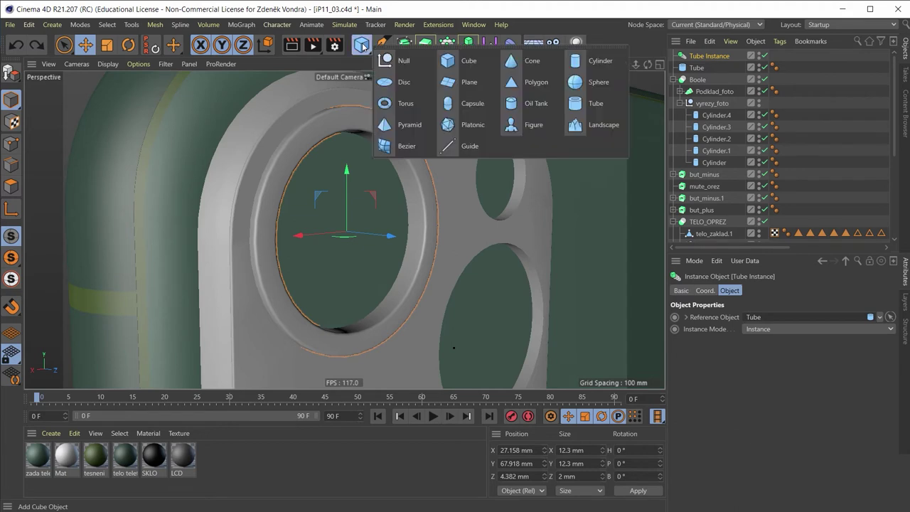
left_click(596, 61)
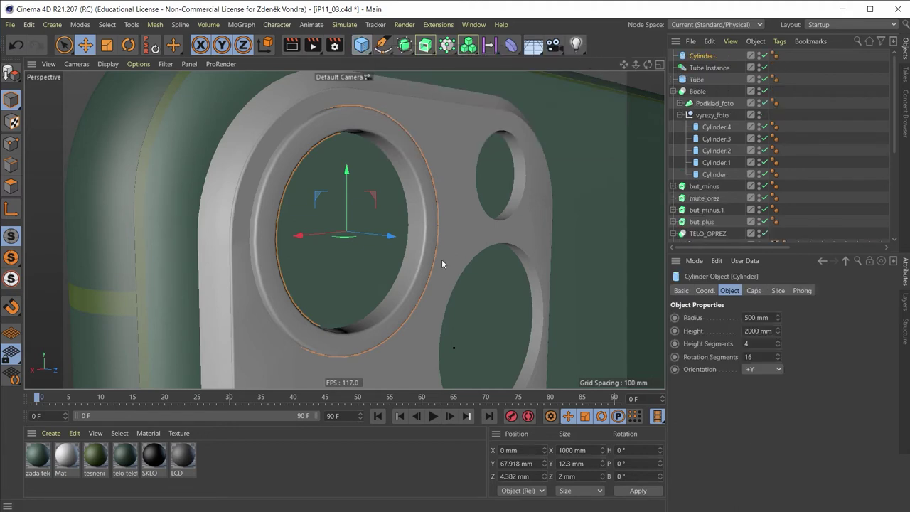
scroll(442, 259, "down", 3)
scroll(441, 262, "down", 3)
scroll(394, 282, "up", 2)
scroll(362, 198, "down", 2)
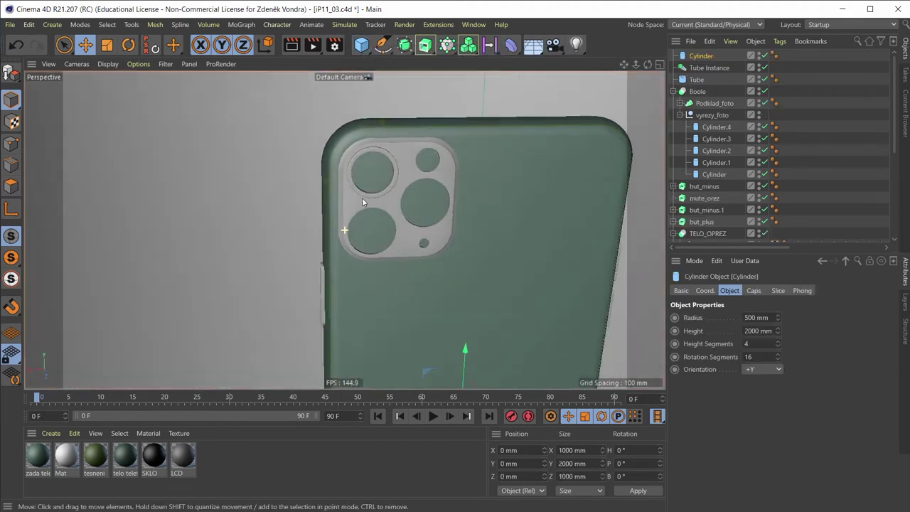
scroll(400, 193, "down", 1)
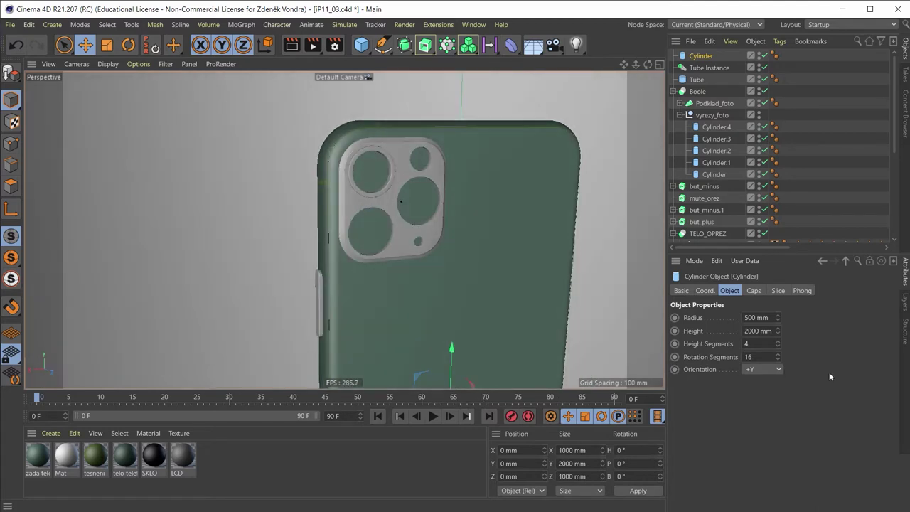
left_click(774, 371)
left_click(770, 432)
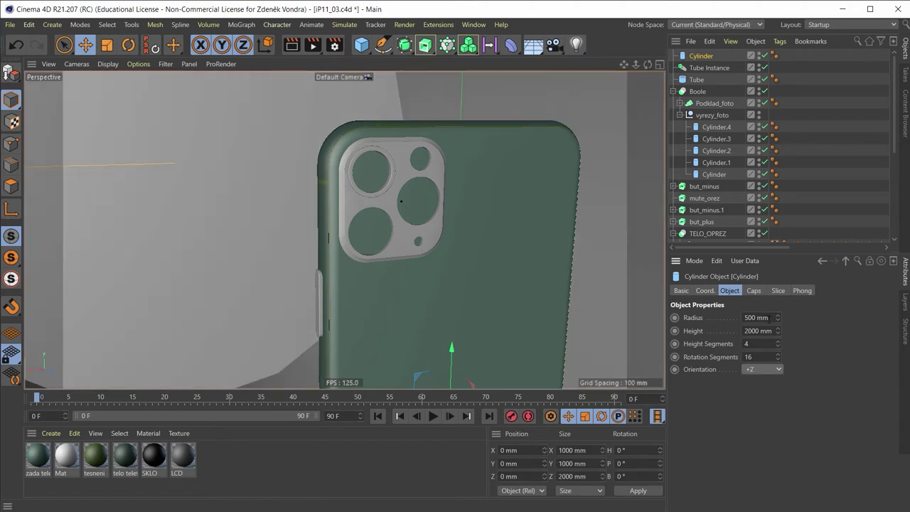
Step: Set the cylinder radius to 4.95 mm and height to 0.5 mm
left_click(757, 318)
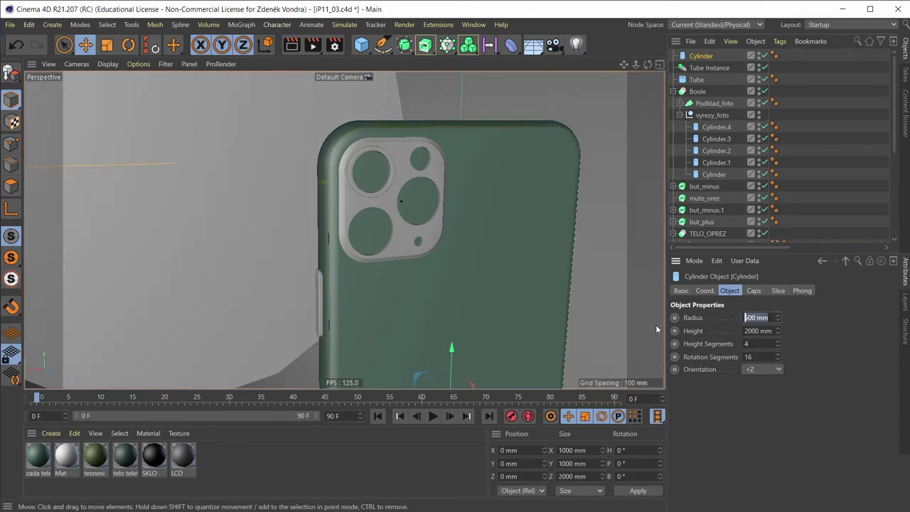
type("5")
key("BackSpace")
type("4.95")
key("Return")
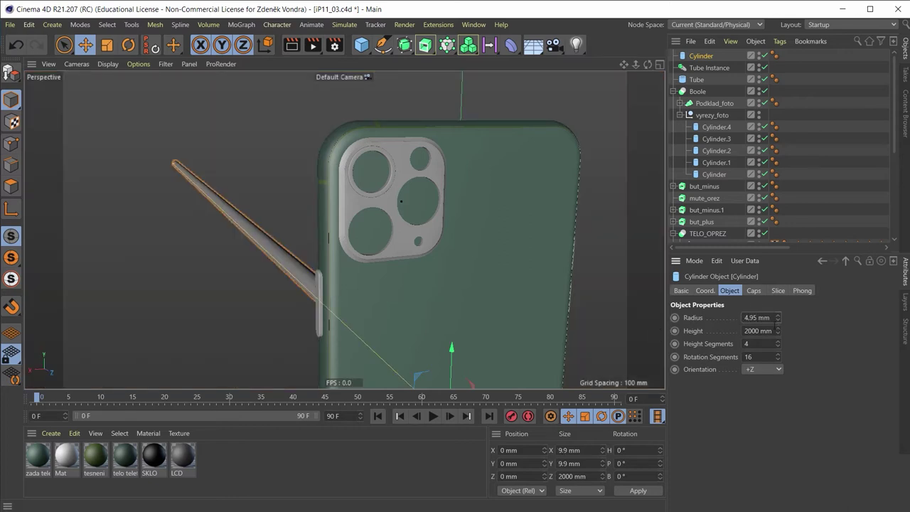
double_click(757, 331)
type("0.5")
key("Return")
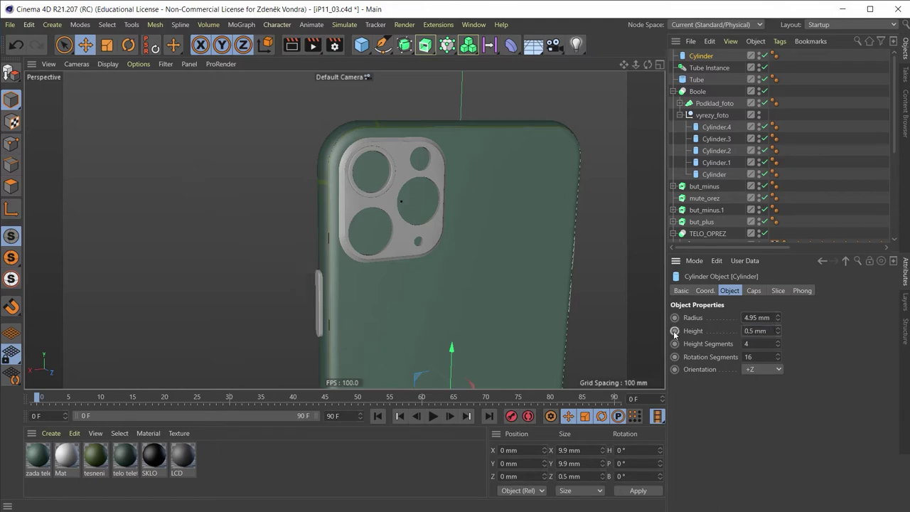
Step: Move the cylinder disc onto the camera lens in the Back view
middle_click(493, 279)
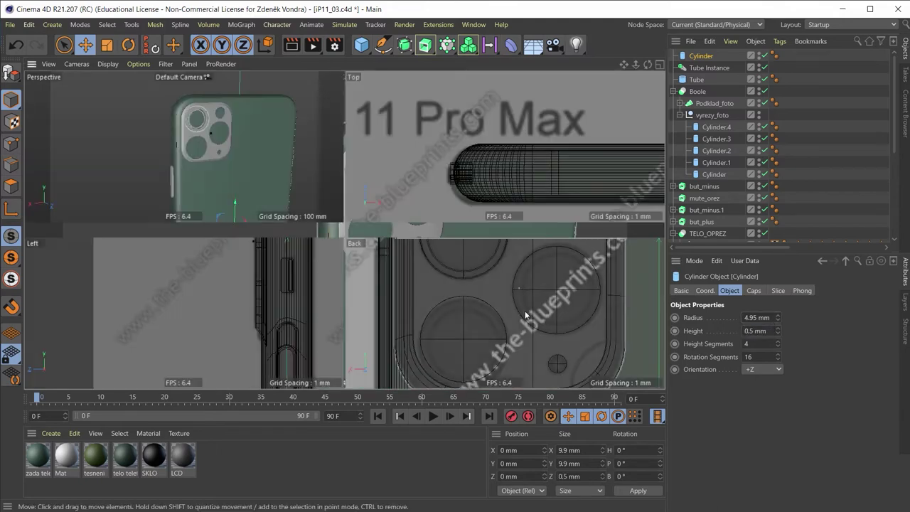
middle_click(558, 292)
scroll(560, 282, "down", 3)
scroll(513, 305, "down", 2)
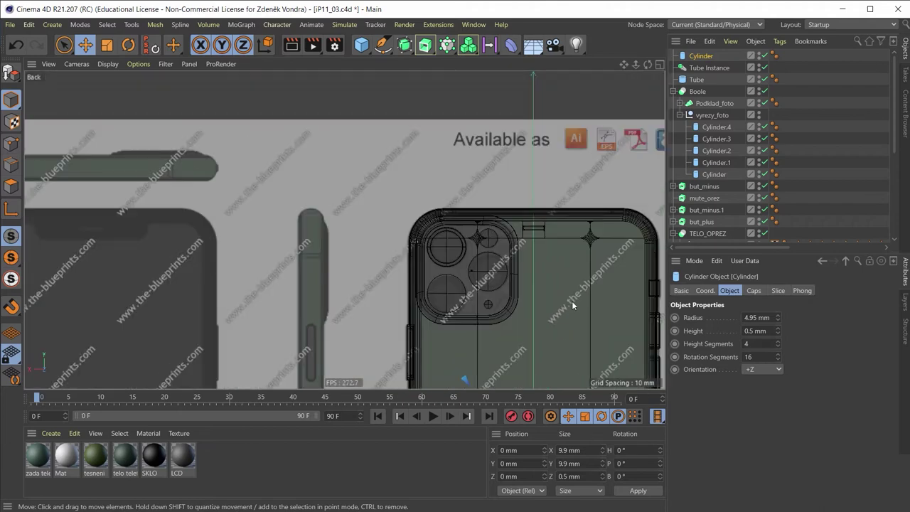
scroll(572, 301, "down", 2)
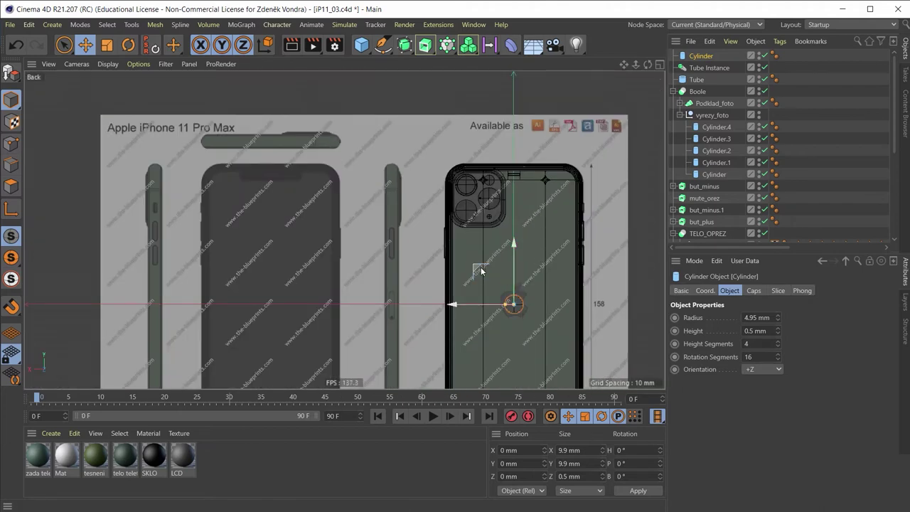
left_click_drag(480, 267, 434, 134)
Step: Parent the Cylinder to the Tube and zero its X, Y and Z position
left_click_drag(696, 57, 699, 81)
left_click(700, 68)
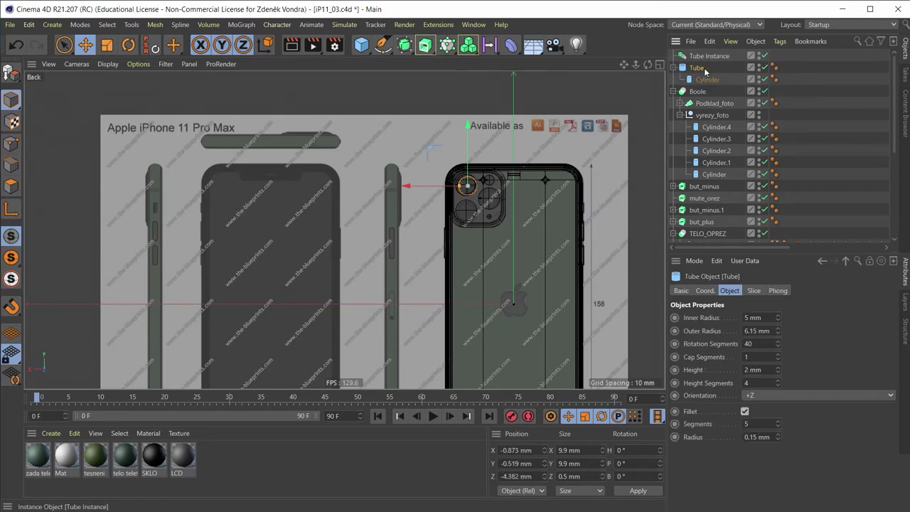
left_click(707, 79)
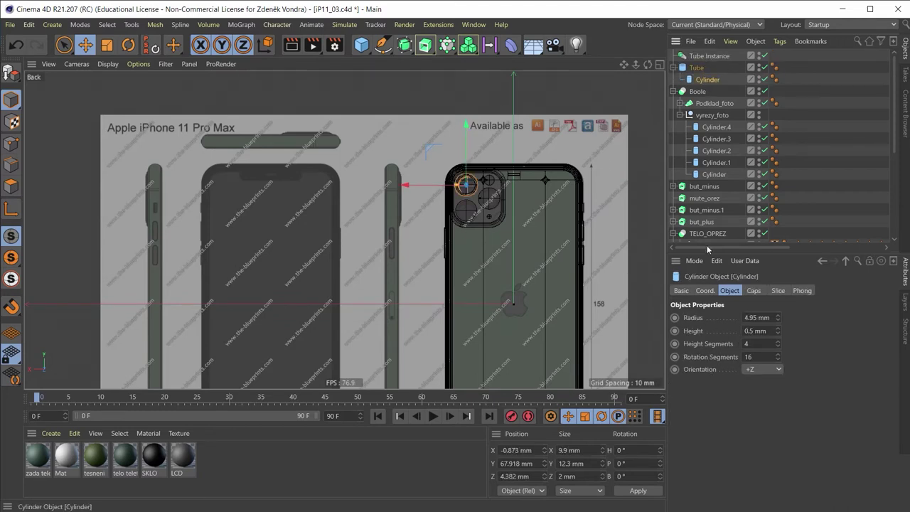
left_click(706, 290)
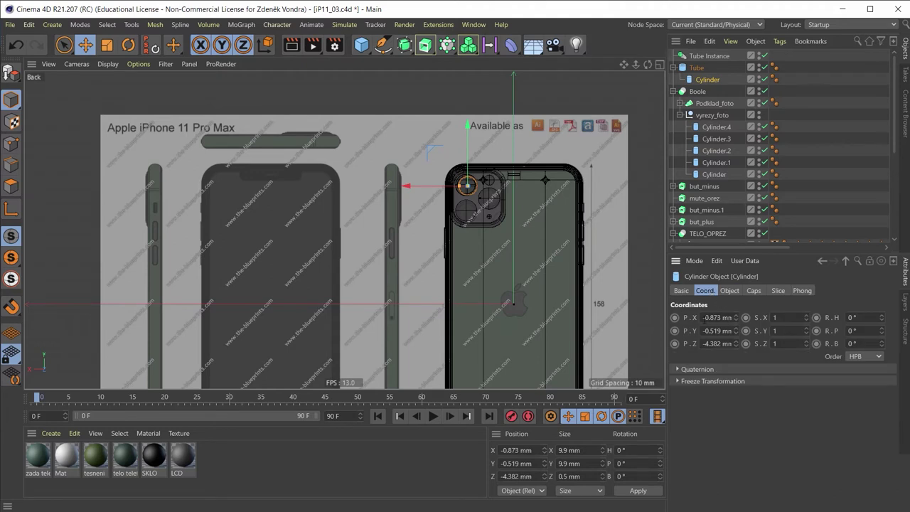
type("0")
key("Tab")
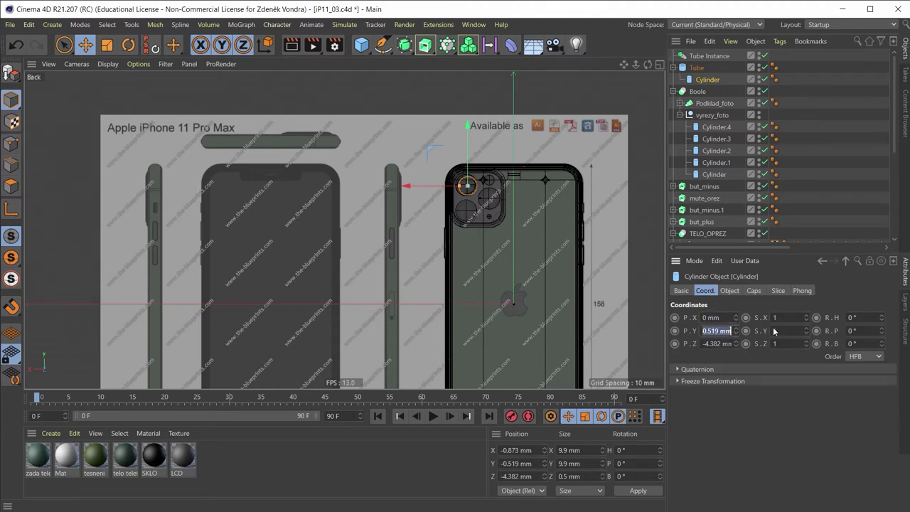
type("0")
key("Tab")
type("0")
type("0")
key("Return")
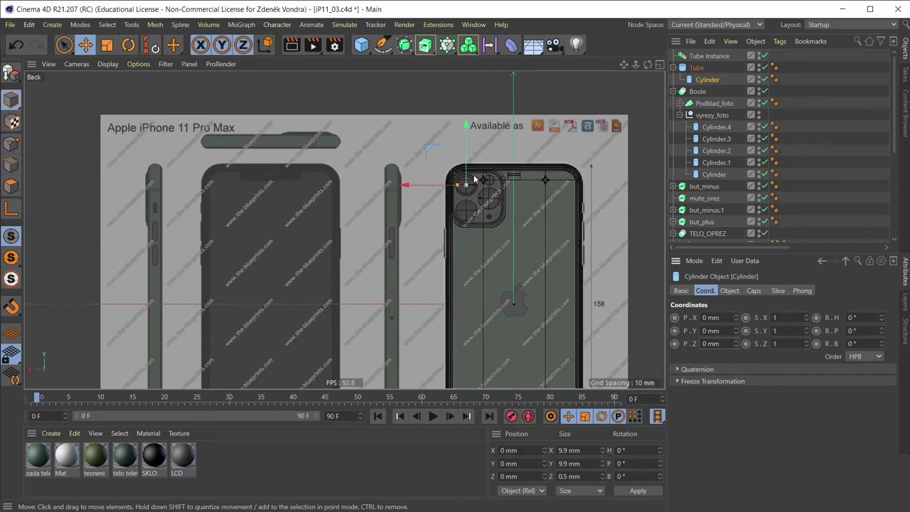
Step: Unparent the Cylinder from the Tube and delete the Tube Instance
left_click_drag(708, 79, 701, 63)
left_click(703, 57)
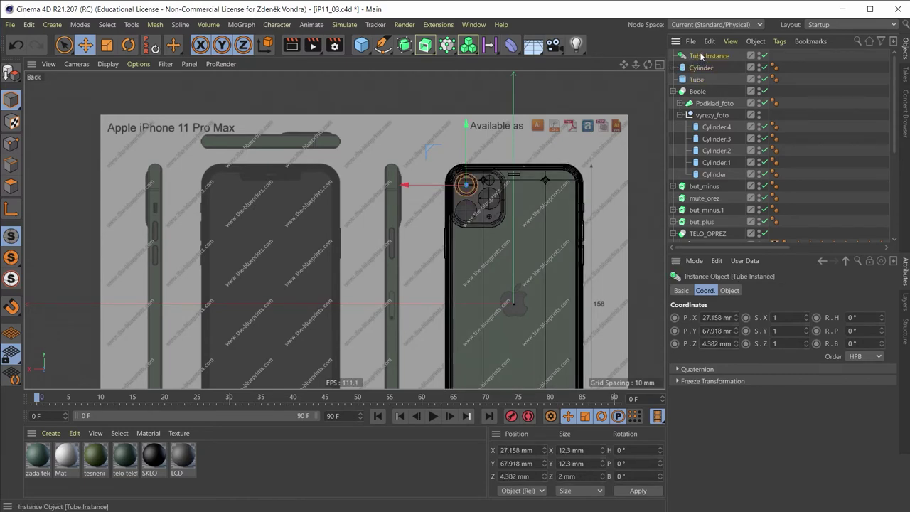
key("Delete")
Step: Lift the cylinder disc slightly along Z within the lens cutout
left_click(697, 68)
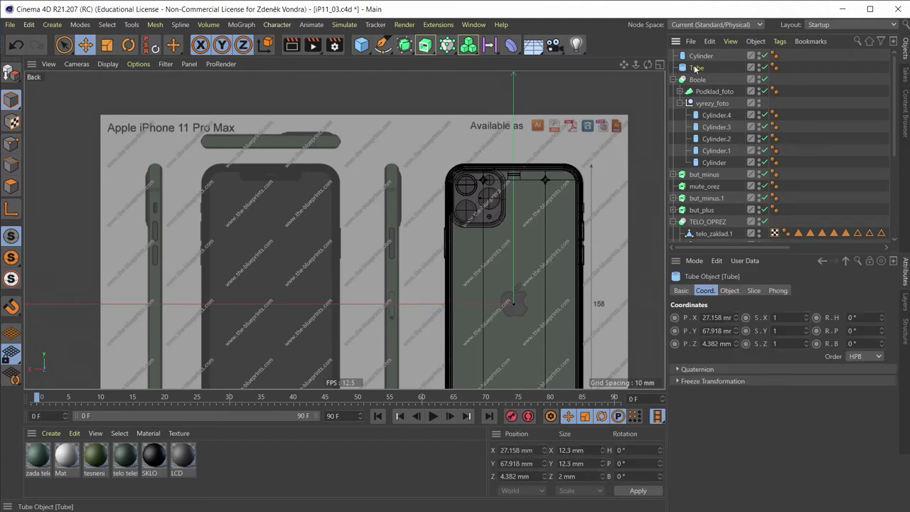
left_click(701, 56)
middle_click(418, 147)
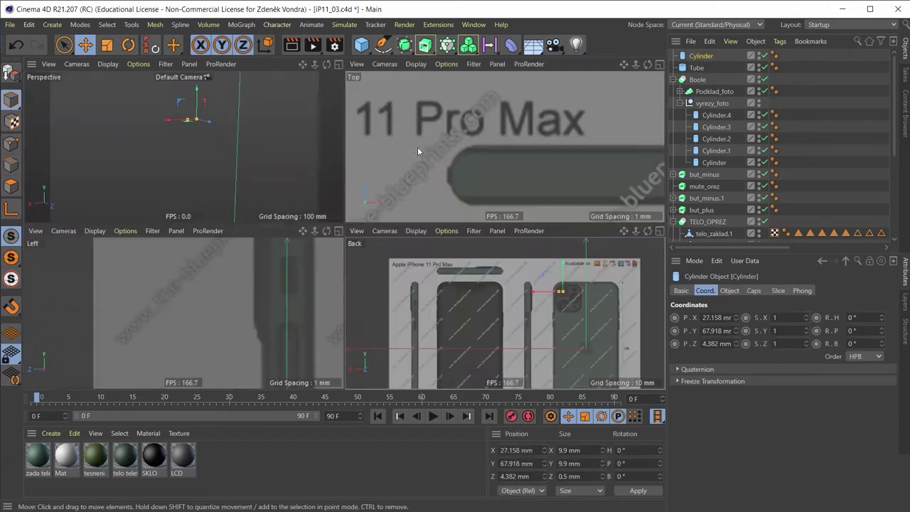
middle_click(168, 114)
scroll(370, 178, "up", 5)
scroll(379, 192, "up", 4)
middle_click(371, 183)
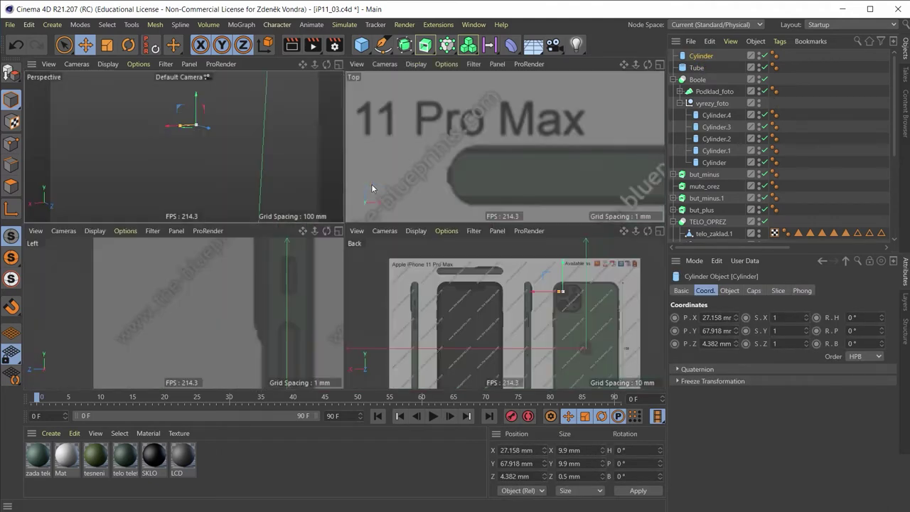
middle_click(266, 156)
scroll(366, 174, "up", 5)
scroll(384, 188, "up", 2)
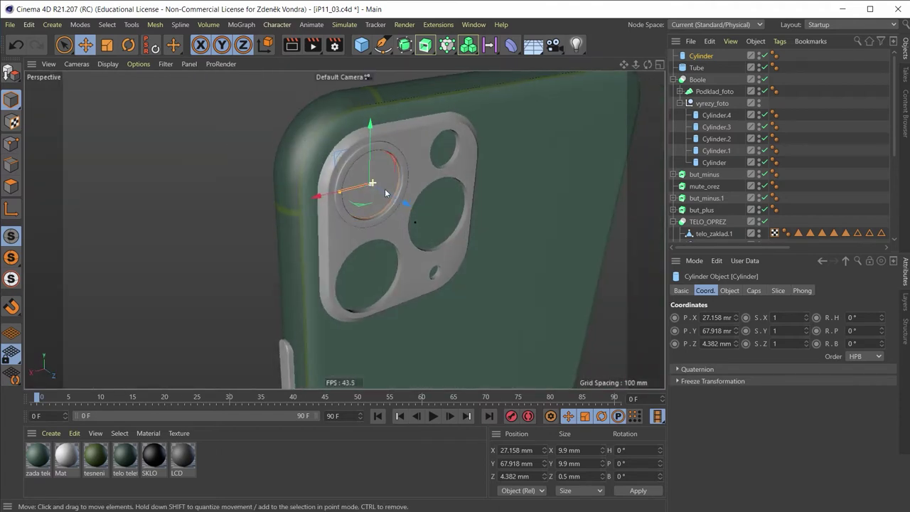
scroll(360, 206, "up", 2)
scroll(361, 206, "up", 2)
left_click_drag(433, 208, 424, 206)
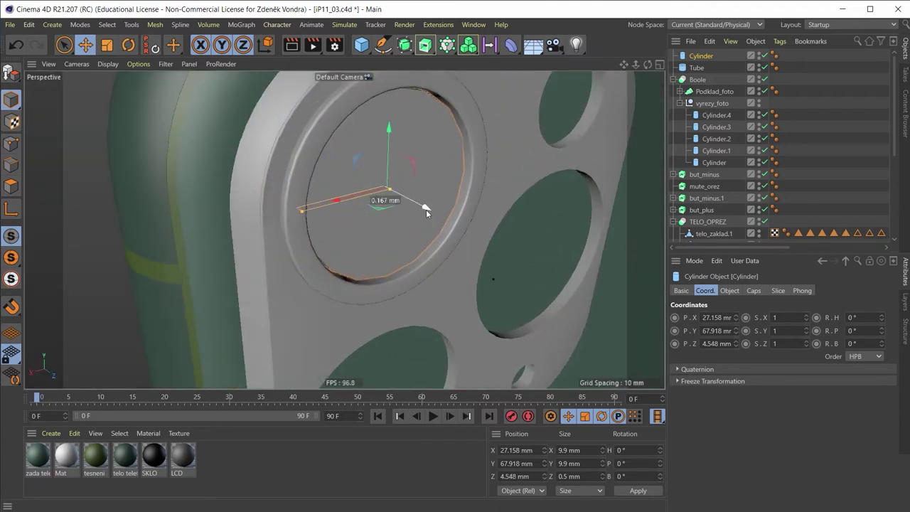
scroll(312, 152, "up", 2)
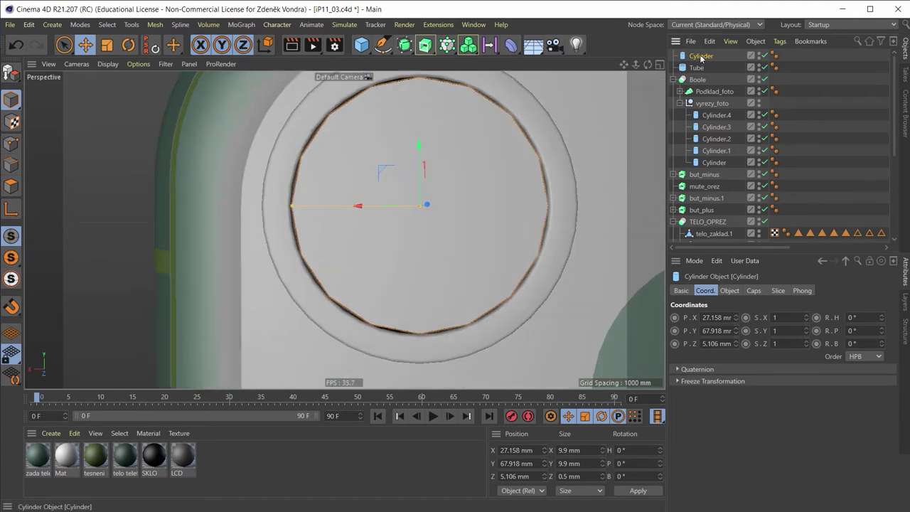
Step: Set the cylinder's Rotation Segments to 40
left_click(756, 291)
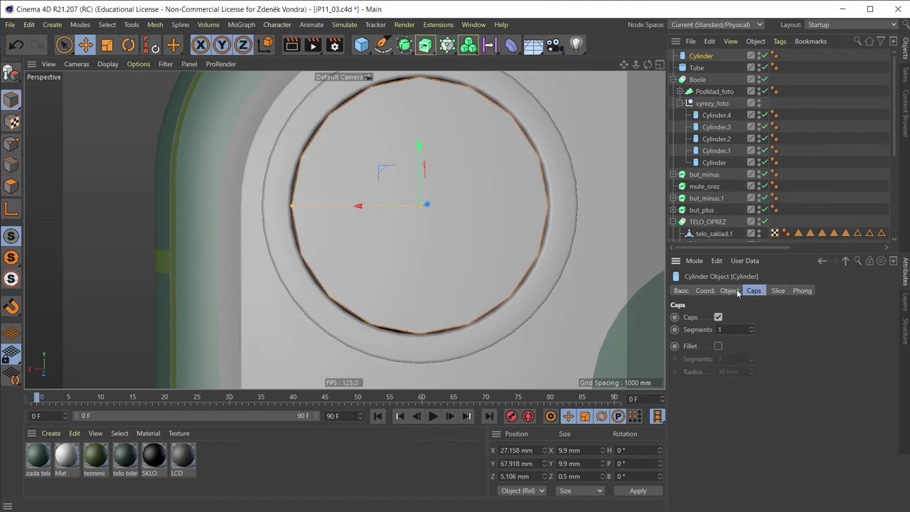
left_click(737, 291)
left_click_drag(760, 360, 663, 380)
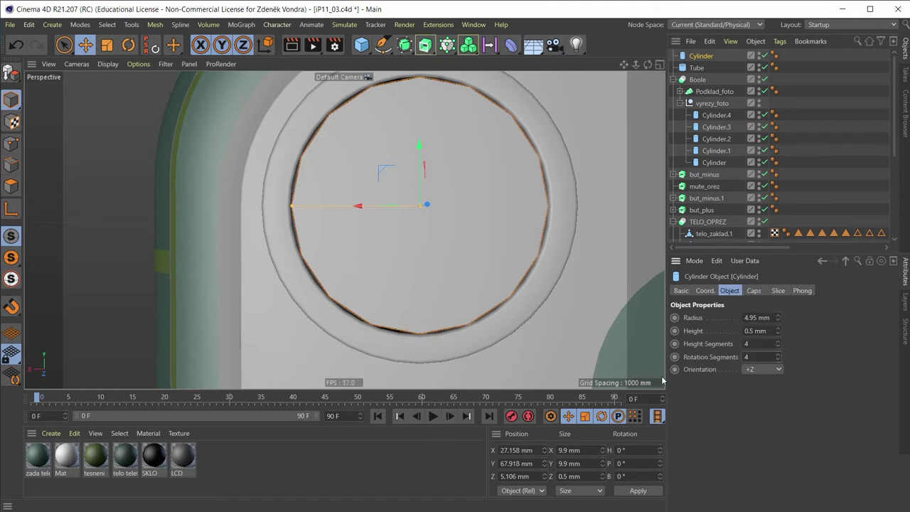
key("Return")
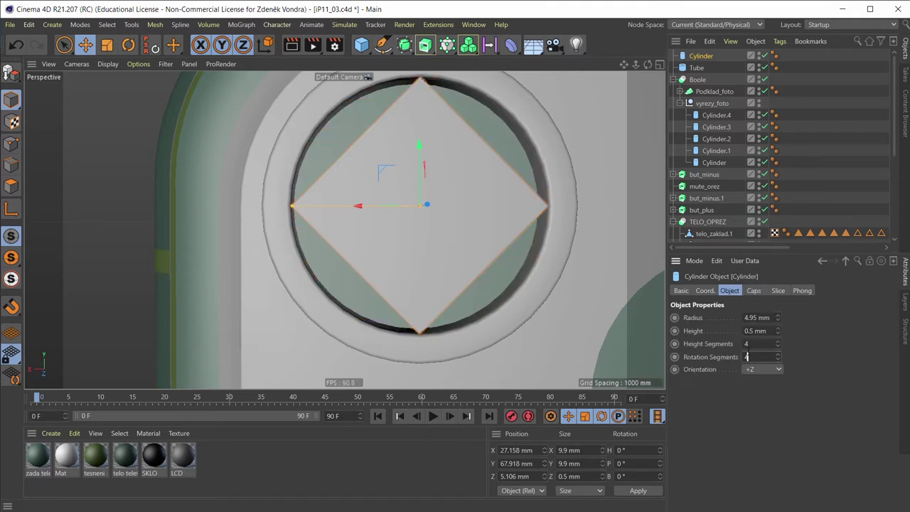
type("0")
key("Return")
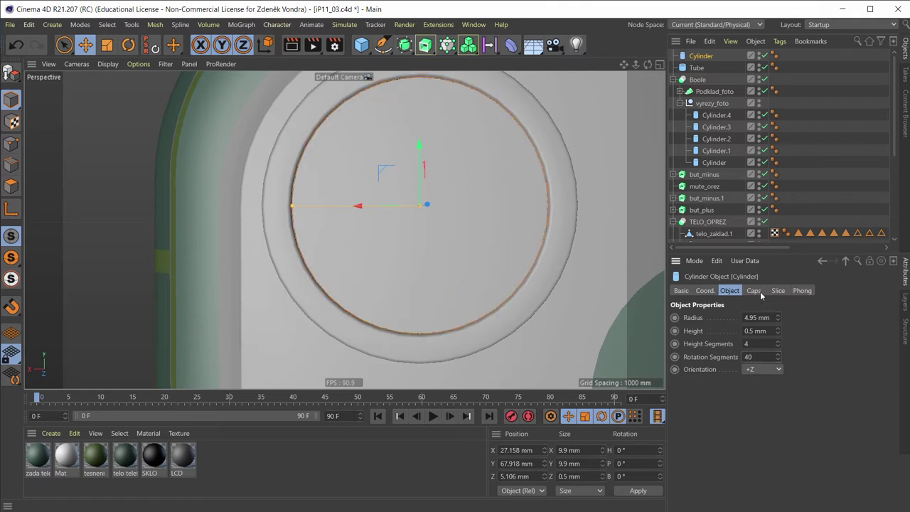
Step: Enable the cap fillet with 3 segments and a 0.1 mm radius
left_click(754, 292)
double_click(720, 329)
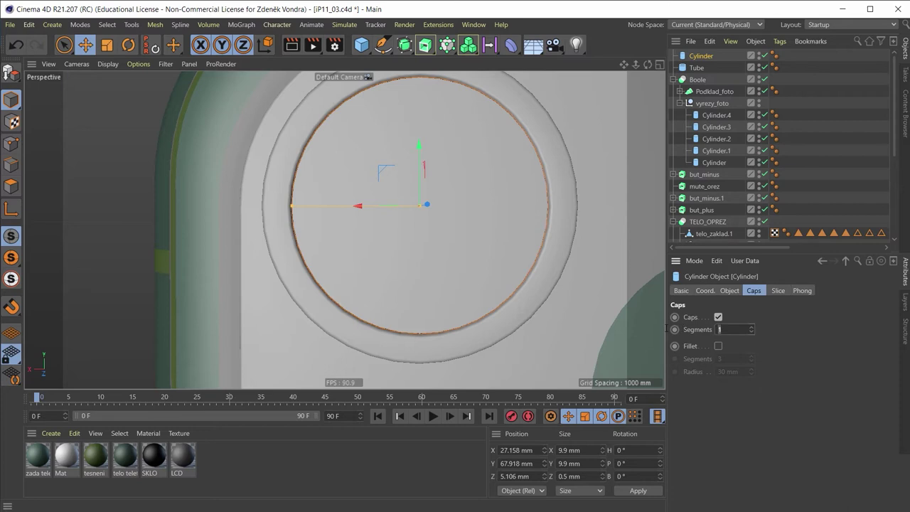
left_click(719, 347)
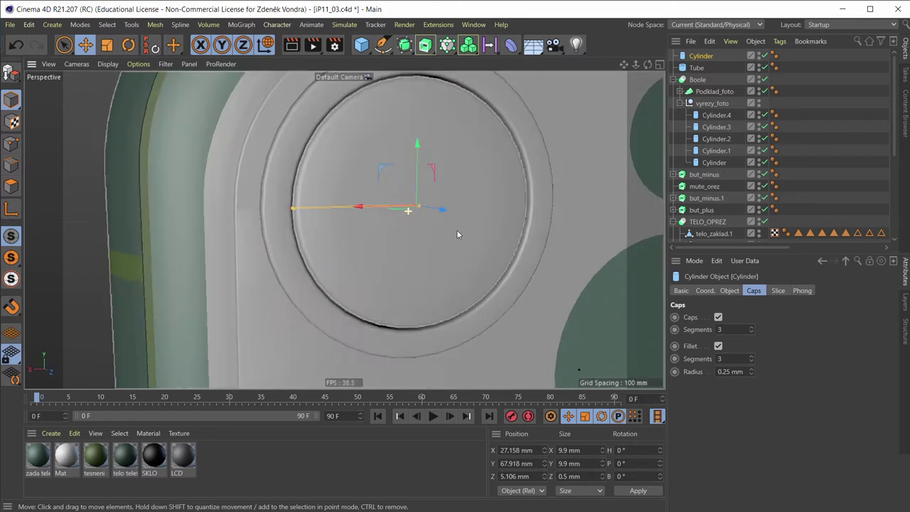
left_click_drag(457, 230, 486, 244, "alt")
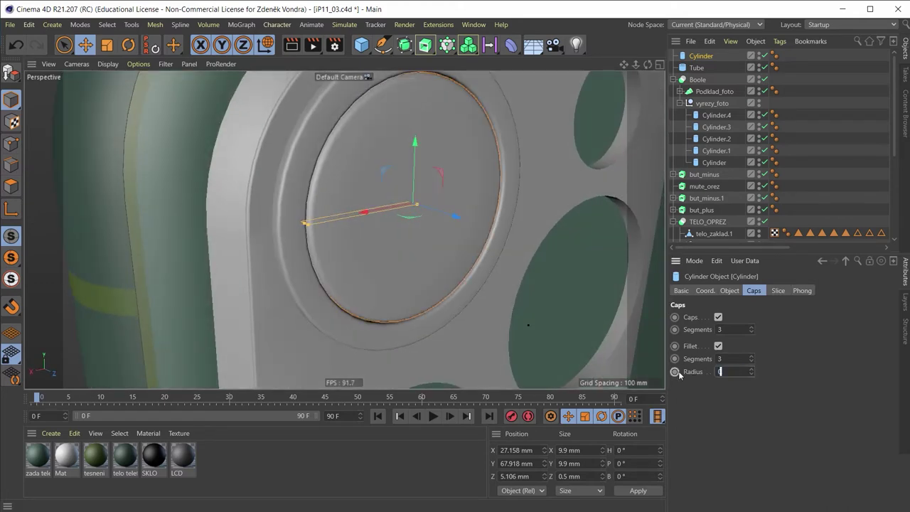
type("0,1")
key("Return")
left_click_drag(303, 276, 278, 138, "alt")
mouse_move(355, 172)
left_mouse_down("alt")
mouse_move(360, 101)
mouse_move(360, 190)
mouse_move(319, 259)
mouse_move(547, 300)
left_mouse_up("alt")
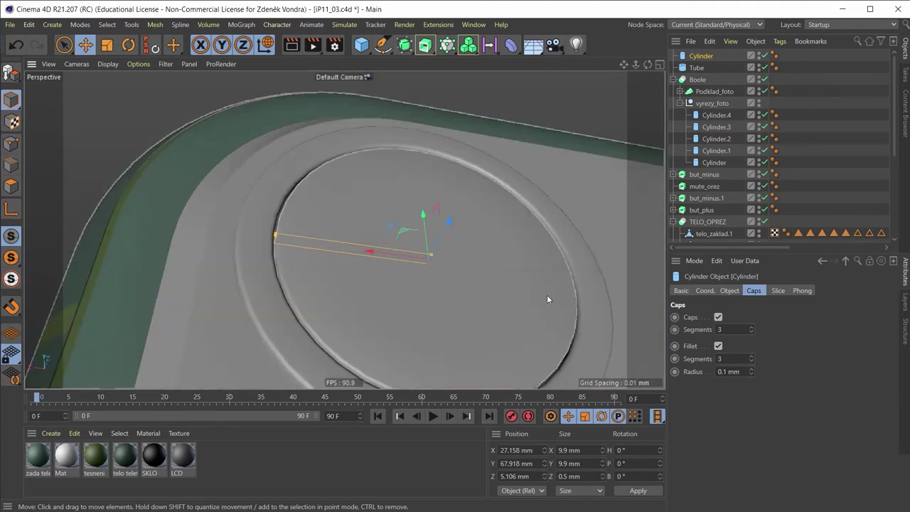
Step: Set the cylinder radius to 5 mm and Height Segments to 1
left_click(729, 290)
left_click(757, 317)
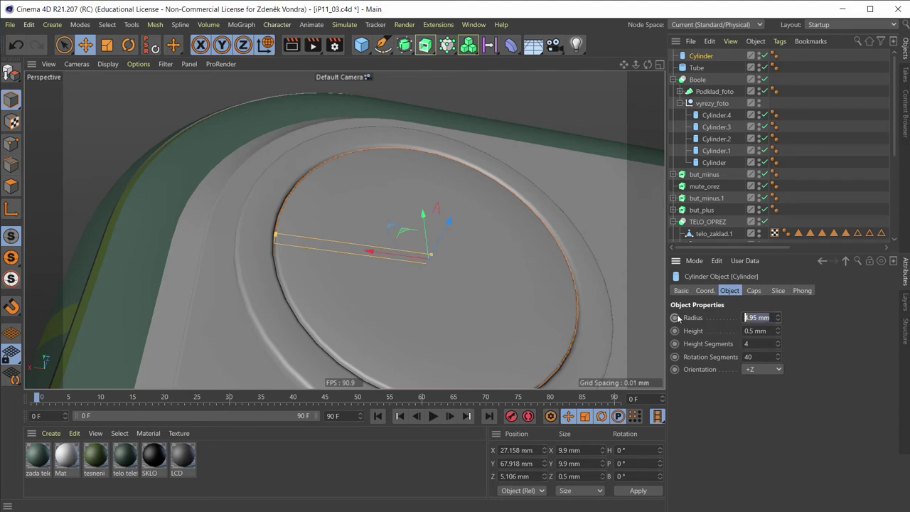
type("5")
key("Return")
mouse_move(491, 269)
left_mouse_down("alt")
mouse_move(392, 289)
mouse_move(498, 290)
mouse_move(534, 281)
mouse_move(540, 257)
left_mouse_up("alt")
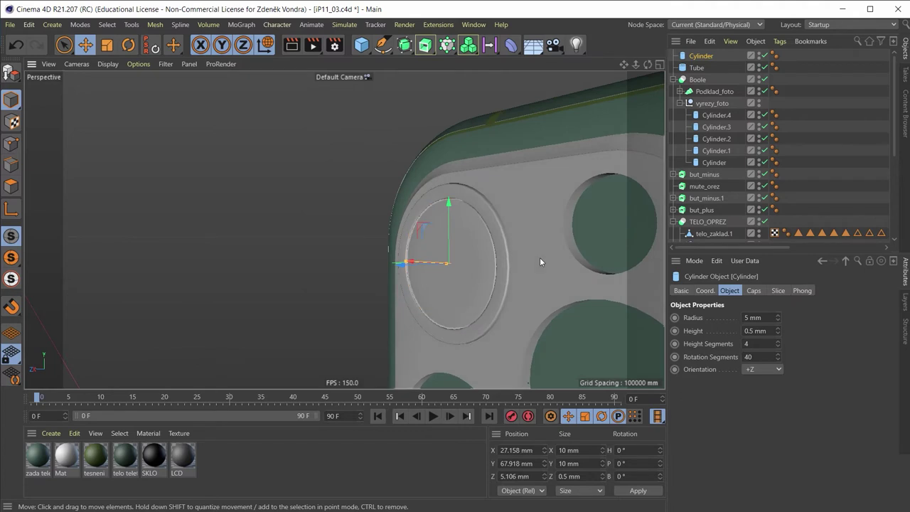
double_click(755, 342)
type("1")
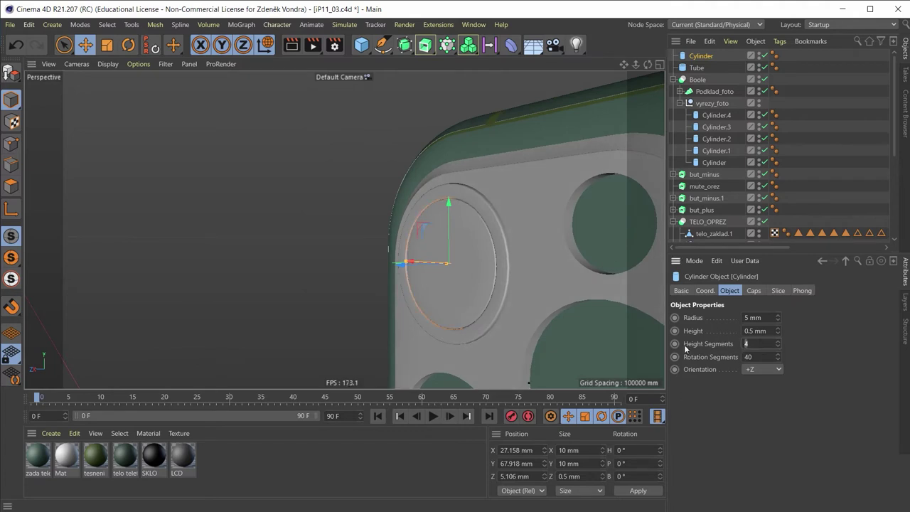
Step: Test-render the lens disc, close the Picture Viewer, and orbit to face the lens ring
left_click(313, 45)
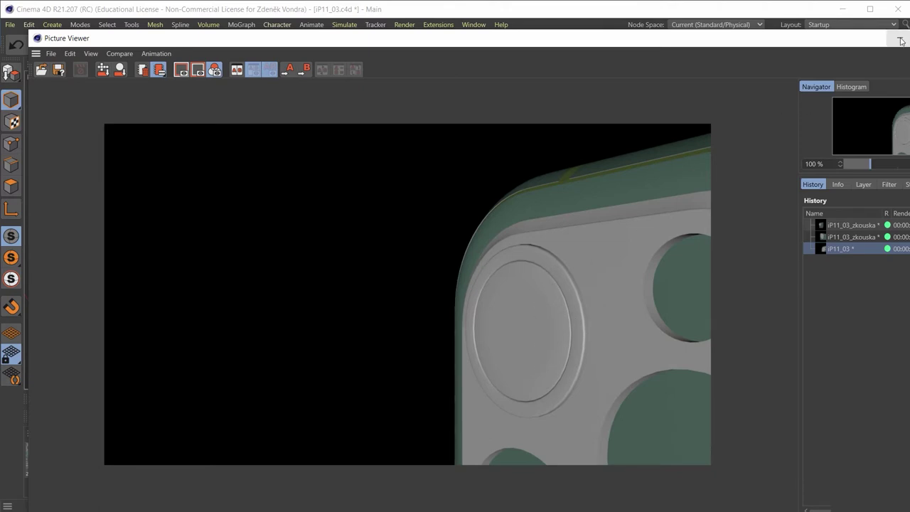
key("alt+F4")
left_click_drag(590, 283, 430, 342, "alt")
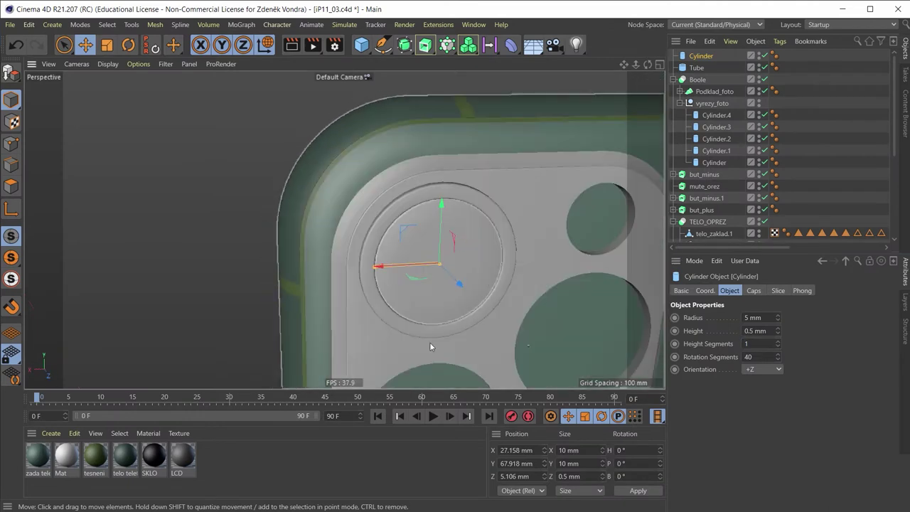
Step: Create a new material and name it zeleny_kov
left_click(226, 461)
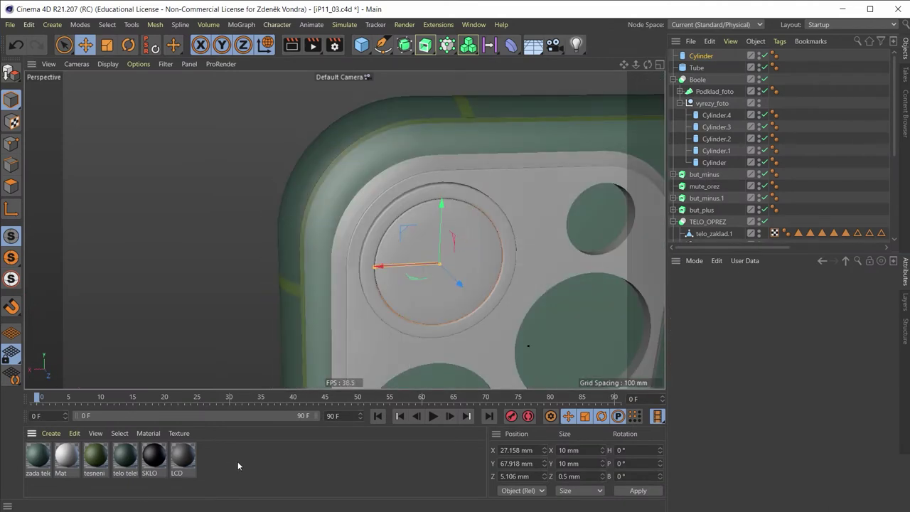
double_click(221, 453)
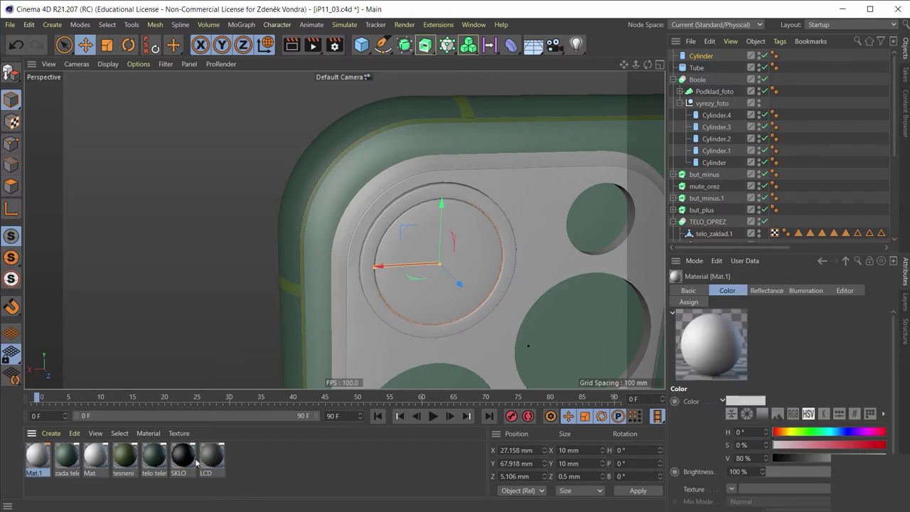
double_click(46, 456)
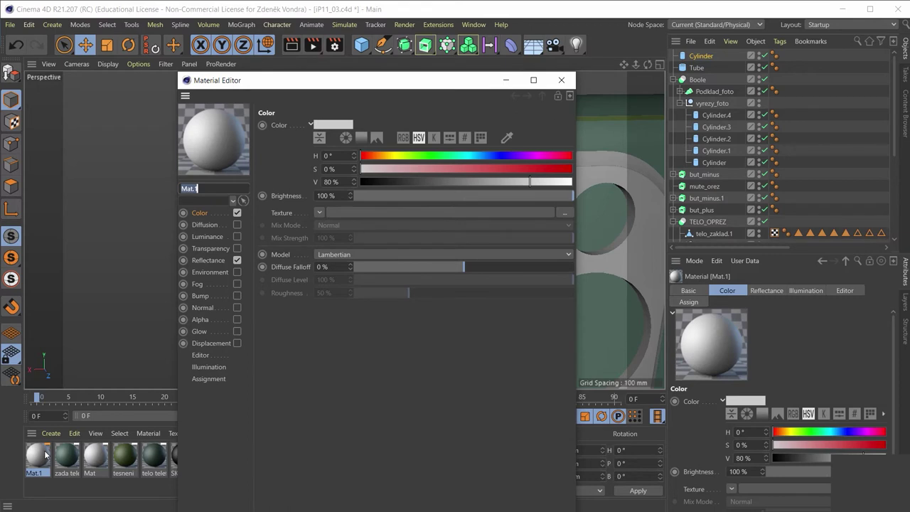
type("zeleny_")
type("kov")
Step: Set the material colour to an olive green with hue 68°
left_click(422, 156)
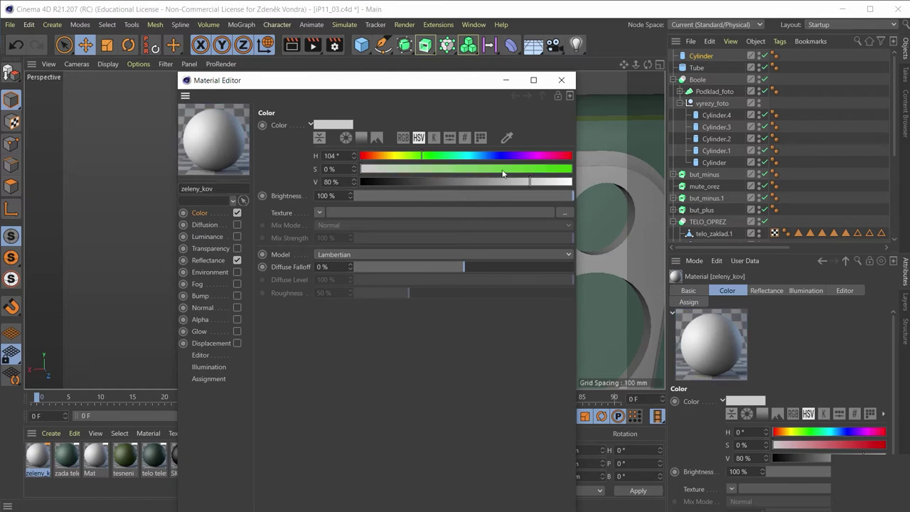
left_click(525, 169)
left_click_drag(530, 182, 425, 175)
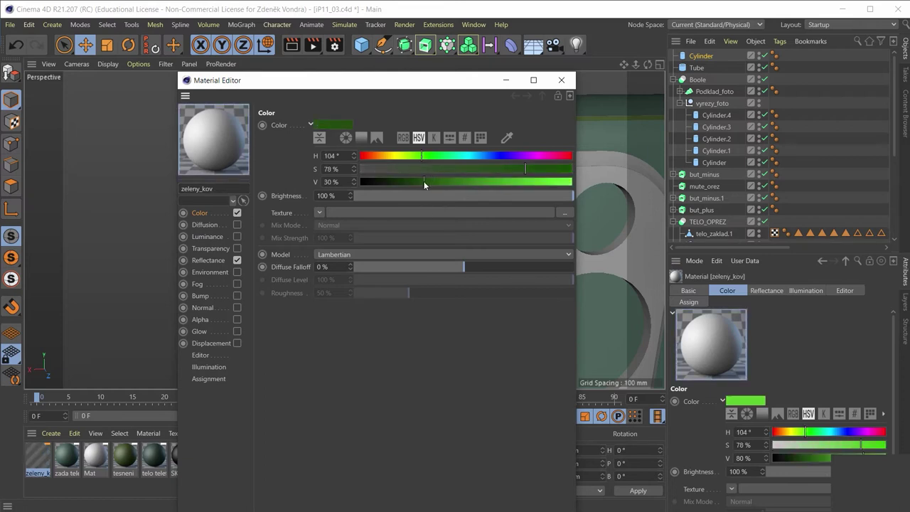
left_click(399, 169)
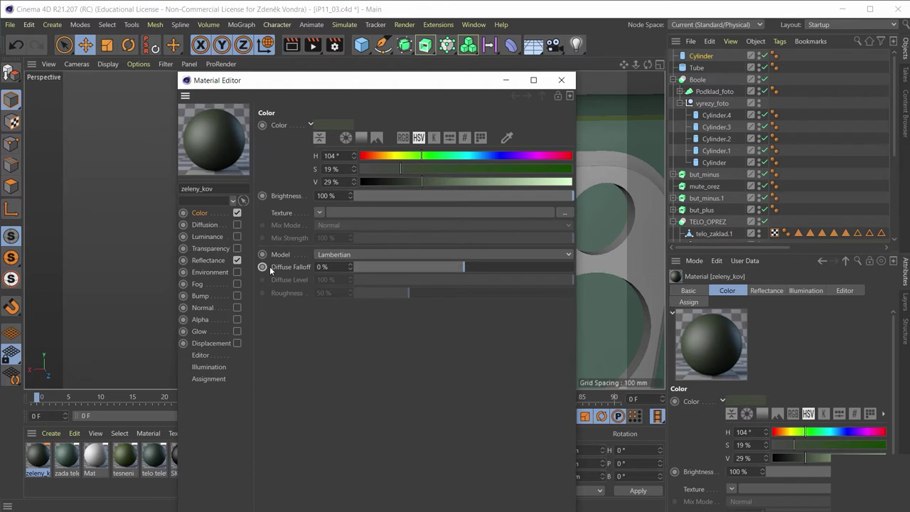
left_click(401, 156)
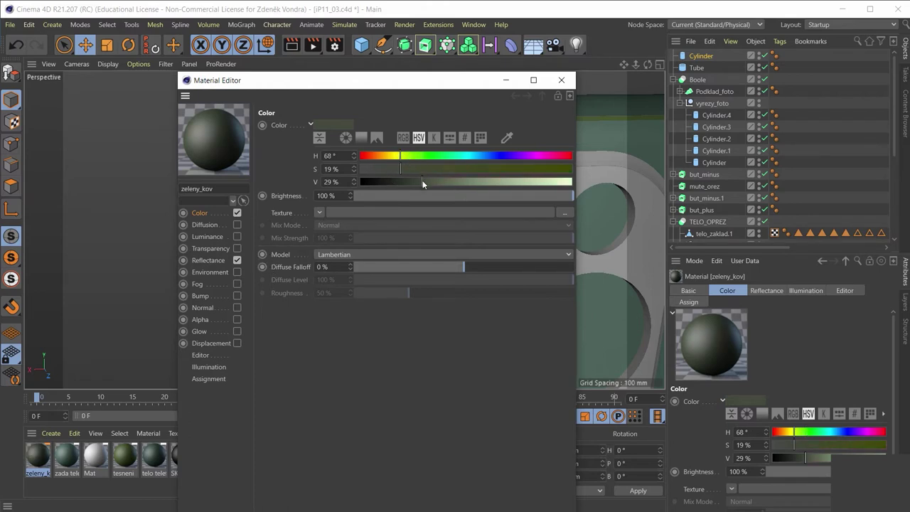
left_click_drag(422, 182, 437, 181)
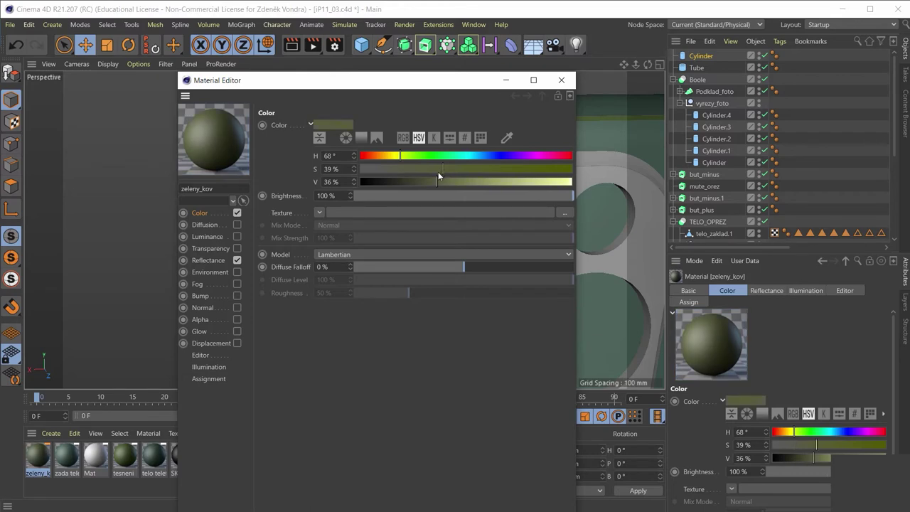
left_click(562, 81)
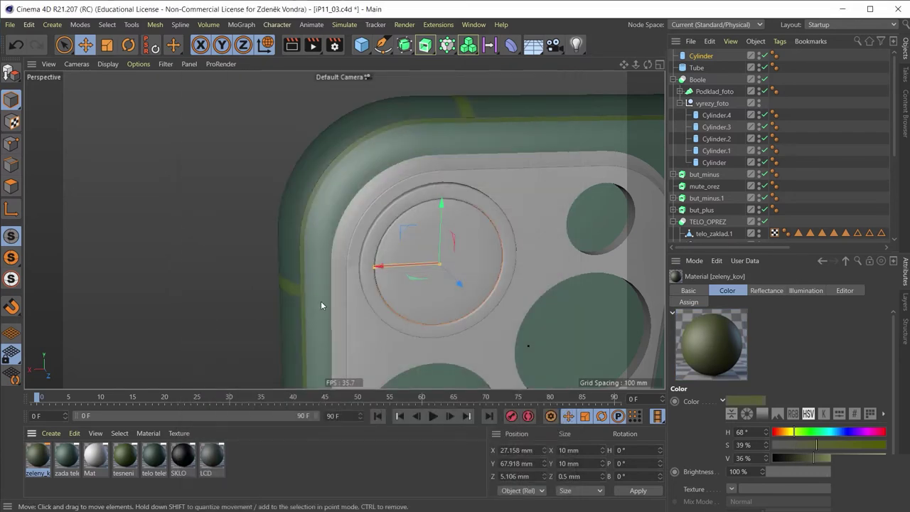
Step: Adjust zeleny_kov to 59% saturation and 58% value, then apply it to the Tube ring
double_click(38, 455)
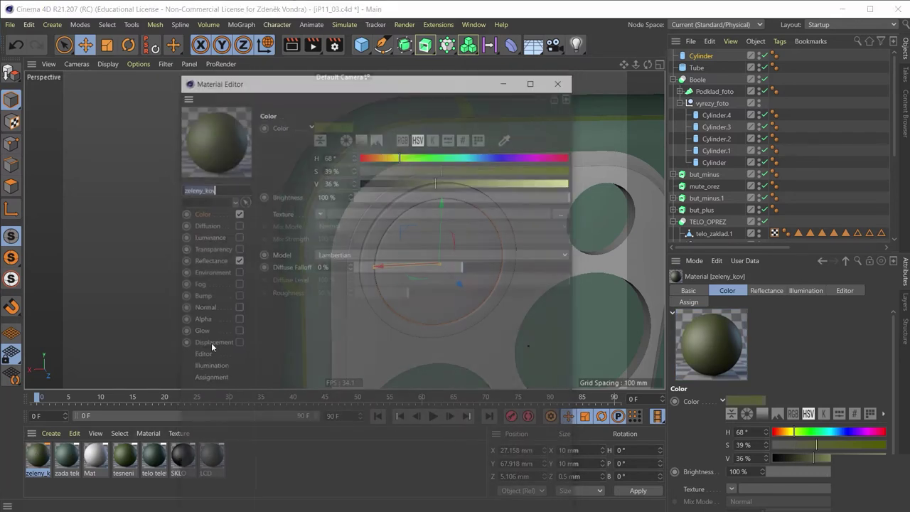
left_click_drag(441, 181, 484, 182)
left_click(483, 169)
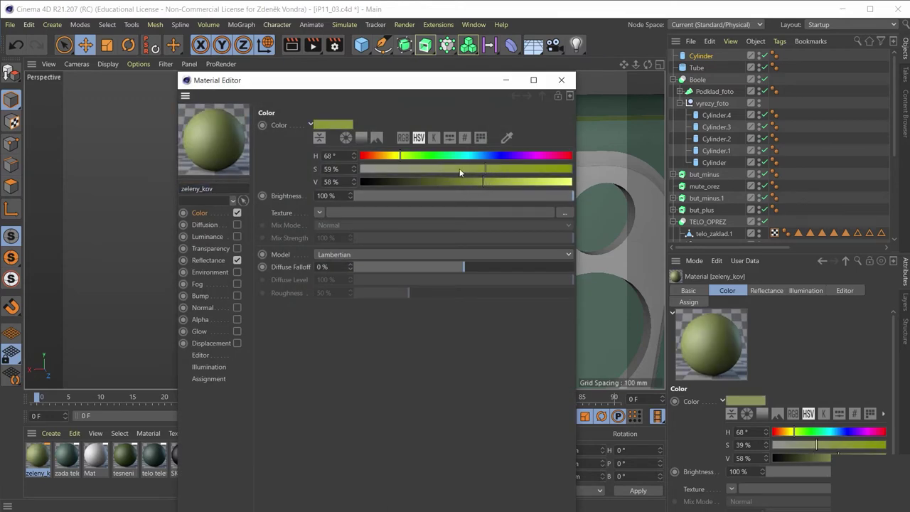
left_click(562, 79)
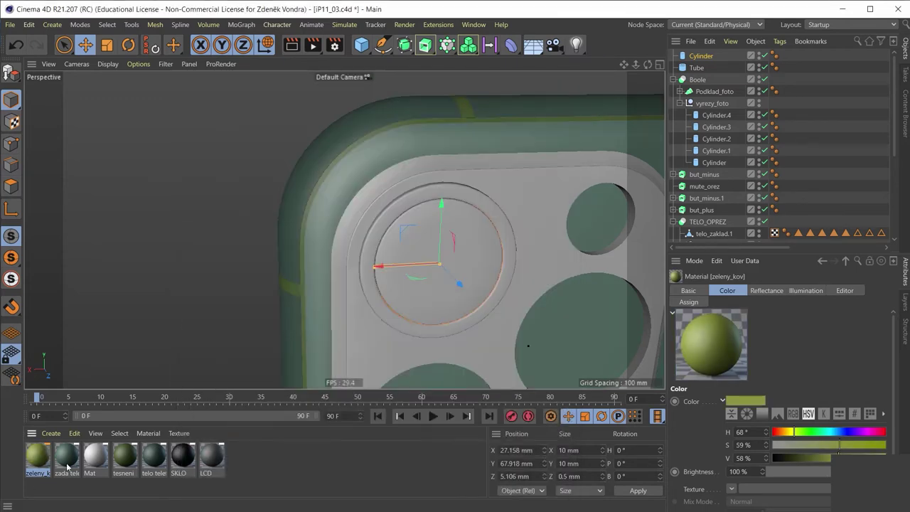
mouse_move(39, 457)
left_mouse_down()
mouse_move(800, 107)
mouse_move(693, 69)
left_mouse_up()
mouse_move(459, 233)
left_mouse_down("alt")
mouse_move(439, 237)
mouse_move(363, 217)
mouse_move(271, 262)
left_mouse_up("alt")
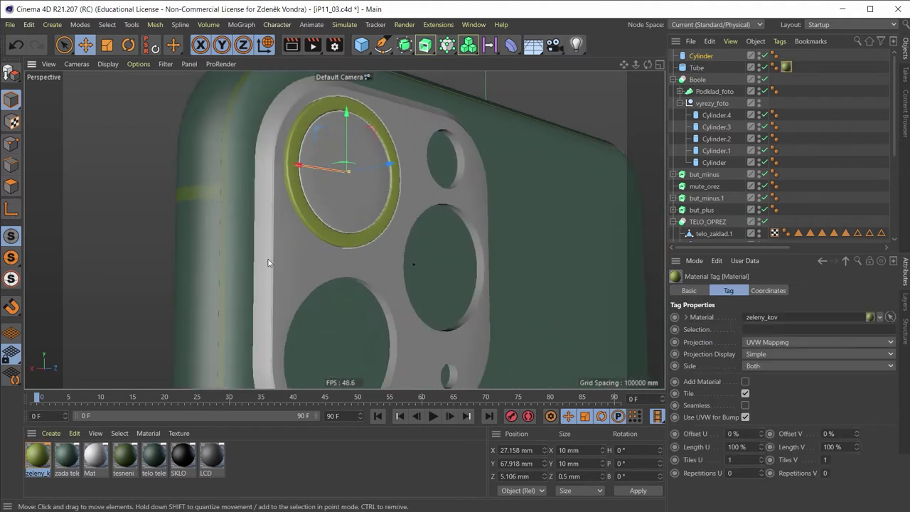
Step: Create a new material named sklo with the Transparency channel enabled
left_click(60, 498)
double_click(49, 494)
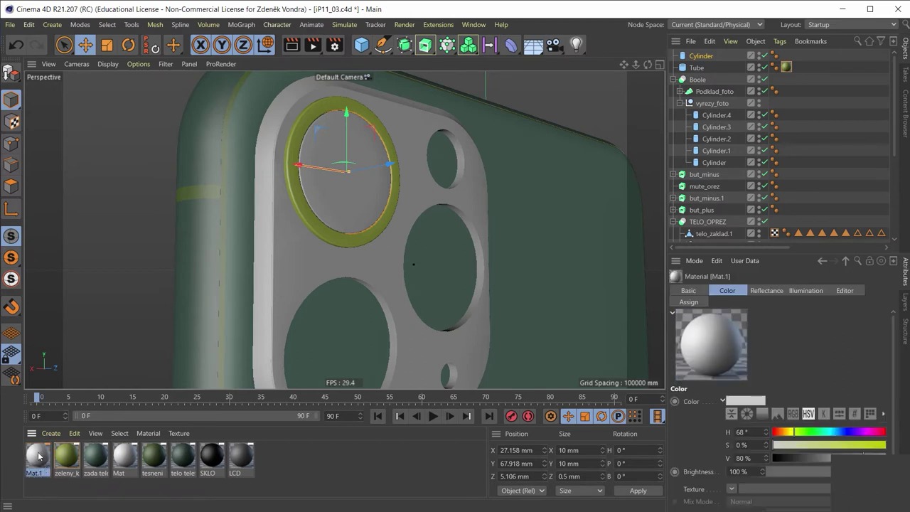
double_click(38, 455)
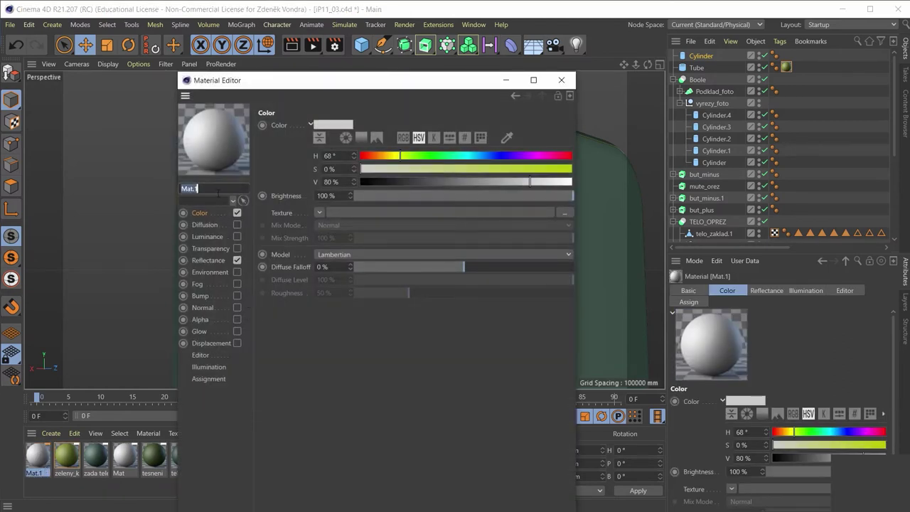
type("sklo")
key("Return")
left_click(237, 249)
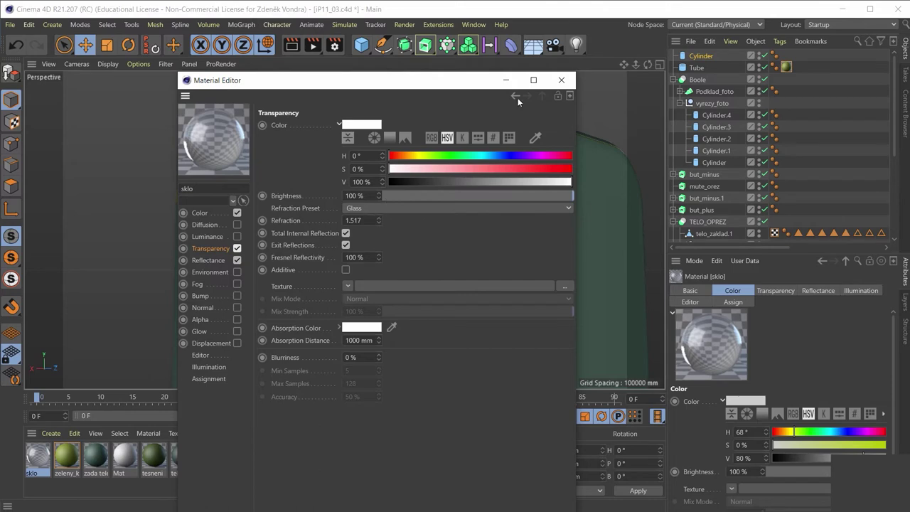
left_click(561, 79)
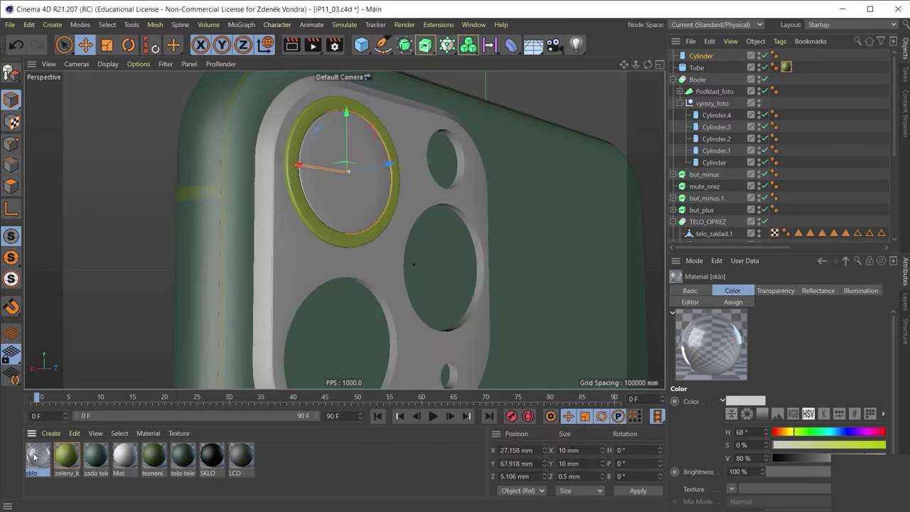
Step: Apply sklo to the Cylinder, then group it with the Tube under a null named objektiv_pouzdro
left_click_drag(34, 456, 700, 57)
mouse_move(240, 254)
left_mouse_down("alt")
mouse_move(213, 274)
mouse_move(263, 305)
mouse_move(260, 282)
mouse_move(301, 247)
mouse_move(222, 264)
mouse_move(130, 253)
mouse_move(237, 241)
left_mouse_up("alt")
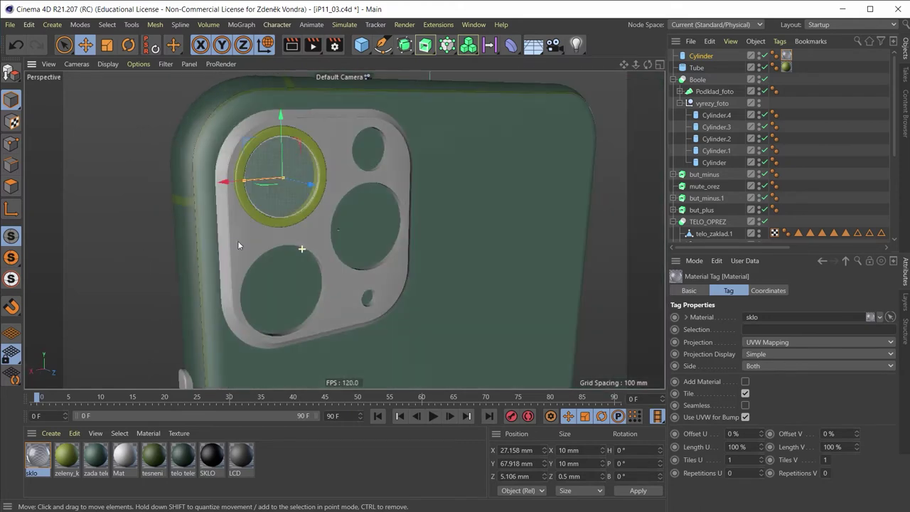
left_click(696, 67)
left_click(704, 56, "shift")
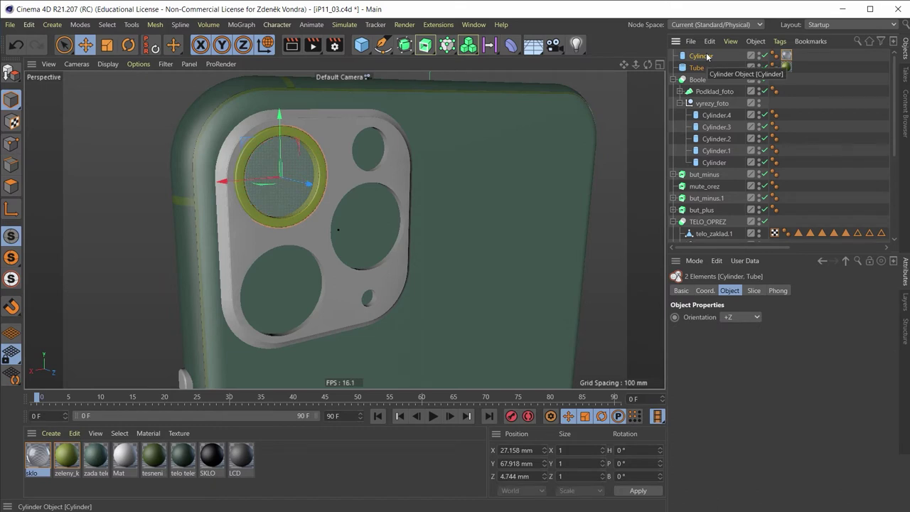
key("alt+g")
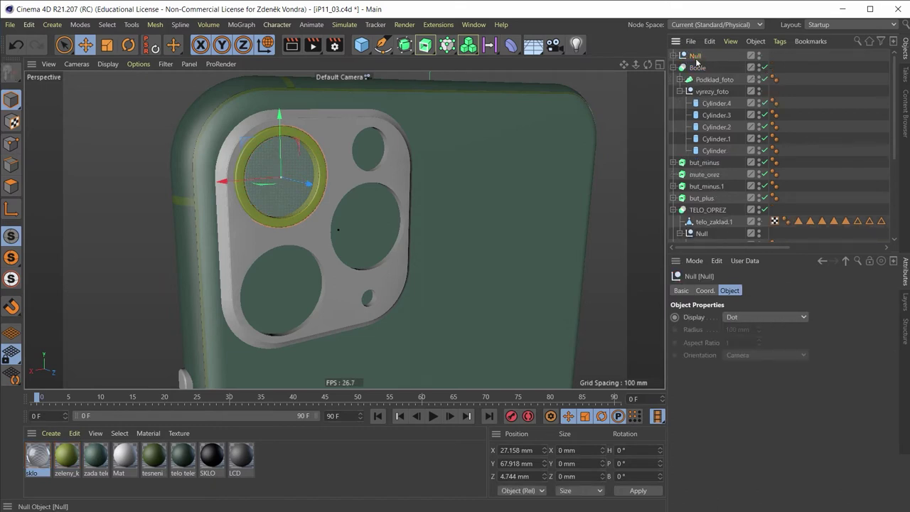
double_click(696, 57)
type("objektiv")
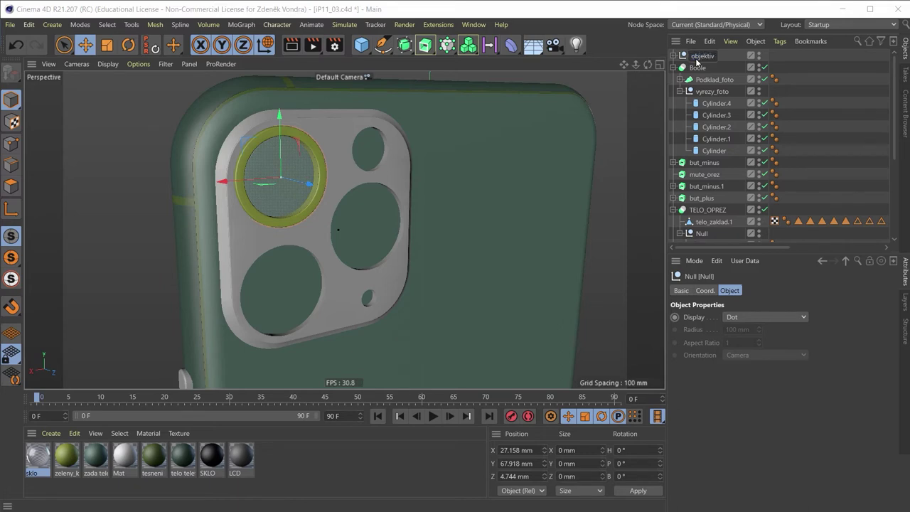
type("_pou")
type("zdro")
key("Return")
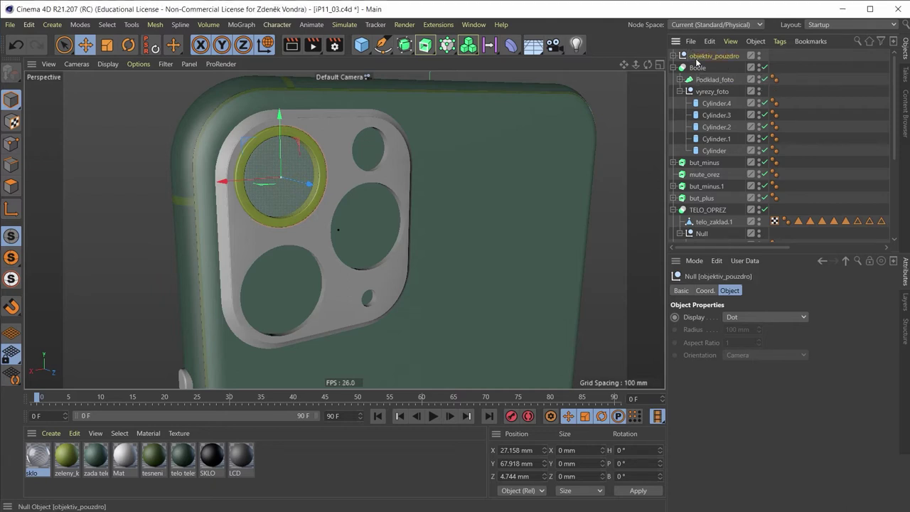
Step: Create an instance of objektiv_pouzdro and move it down onto the lower lens opening
left_click(404, 45)
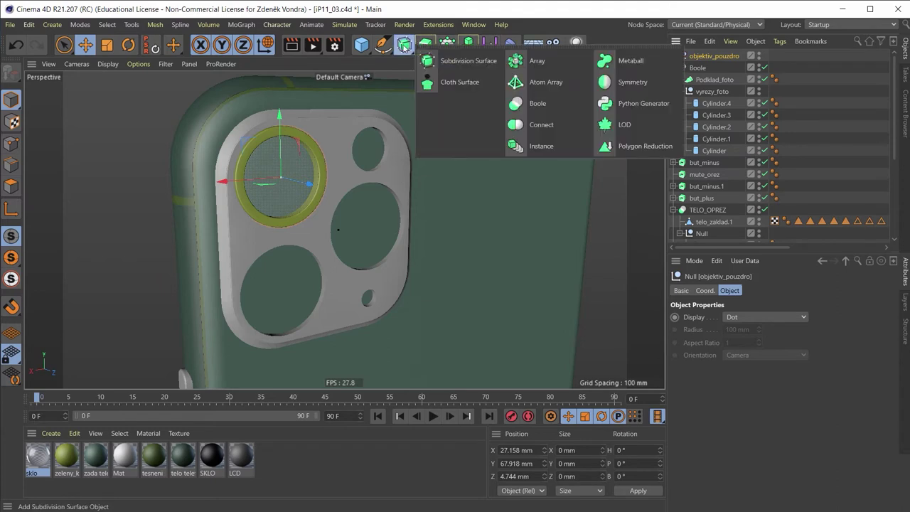
left_click(561, 152)
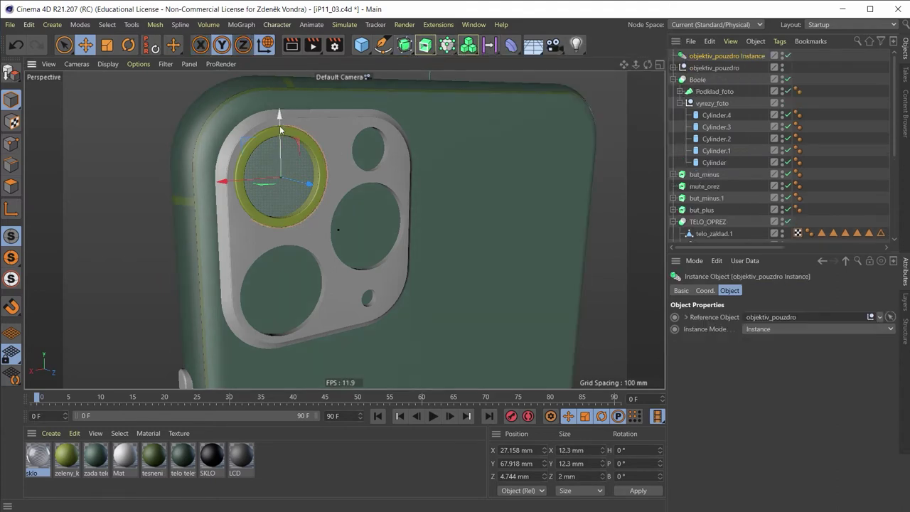
left_click_drag(280, 125, 278, 234)
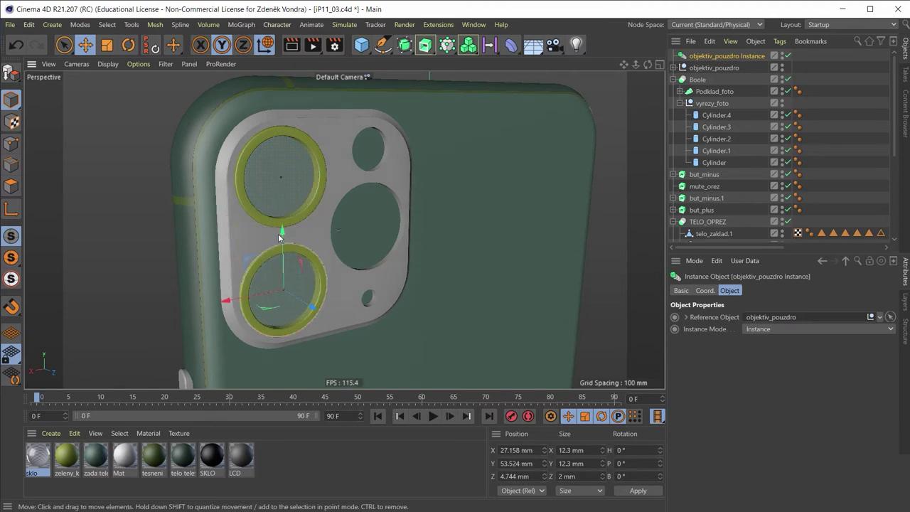
middle_click(324, 262)
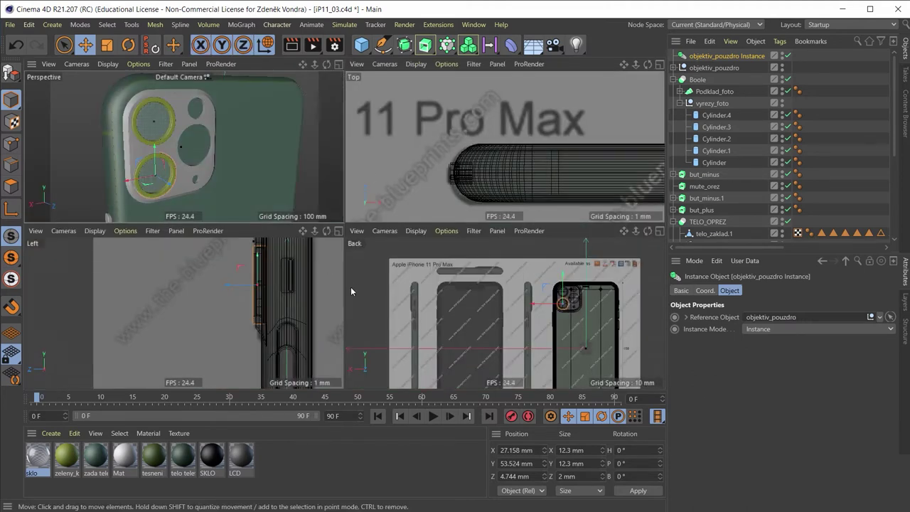
middle_click(495, 302)
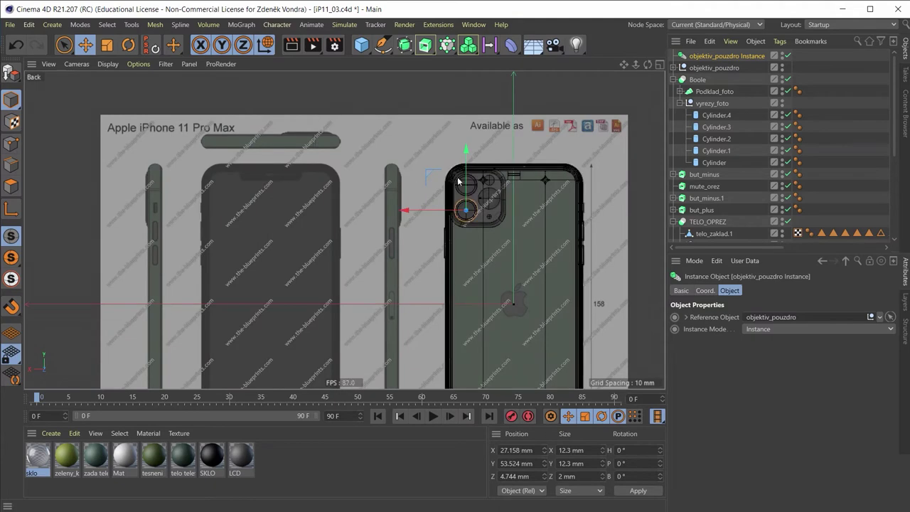
scroll(481, 205, "up", 2)
scroll(481, 205, "up", 3)
scroll(428, 238, "up", 3)
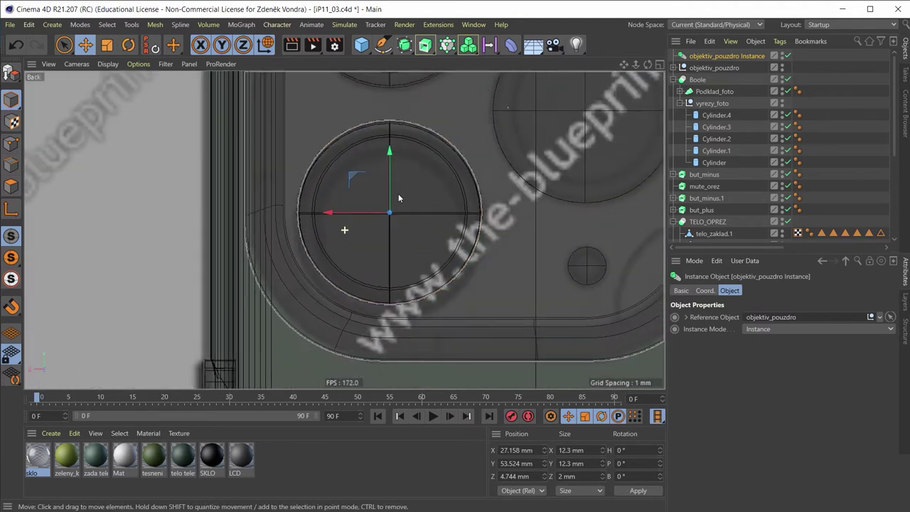
scroll(384, 152, "up", 2)
mouse_move(384, 152)
left_mouse_down()
mouse_move(413, 140)
mouse_move(412, 149)
mouse_move(394, 146)
mouse_move(401, 141)
left_mouse_up()
Step: Copy the ring instance onto the right-hand lens circle and fine-tune its placement
middle_click_drag(404, 140, 264, 229, "alt")
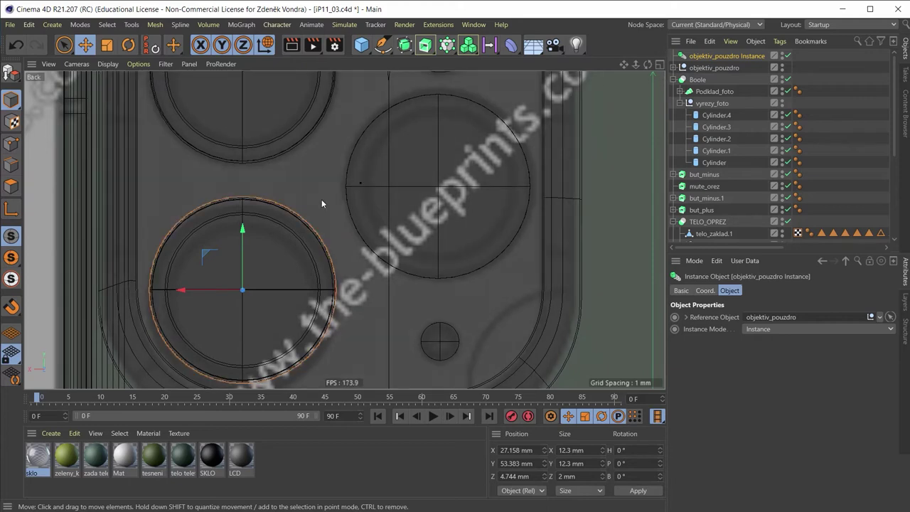
left_click_drag(209, 254, 407, 148, "ctrl")
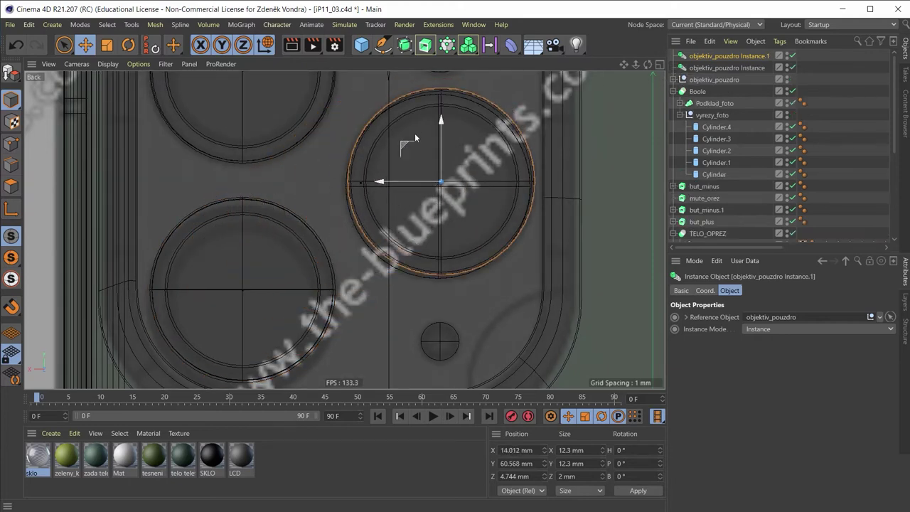
left_click_drag(407, 148, 395, 153, "ctrl")
Step: Frame the lens plate in the perspective view and render a test image
middle_click(395, 154)
middle_click(217, 119)
scroll(217, 203, "up", 3)
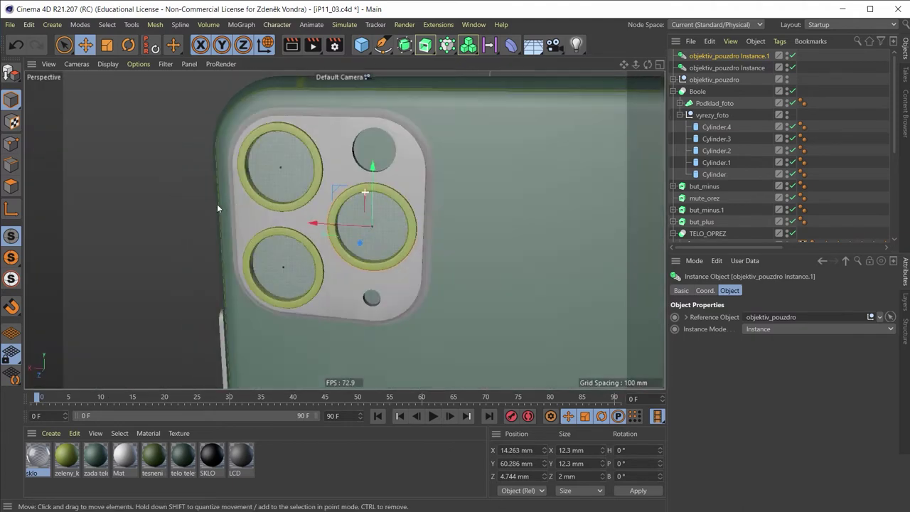
scroll(217, 203, "up", 3)
scroll(466, 256, "up", 3)
mouse_move(466, 252)
left_mouse_down("alt")
mouse_move(594, 230)
mouse_move(448, 245)
mouse_move(406, 240)
left_mouse_up("alt")
scroll(421, 239, "down", 3)
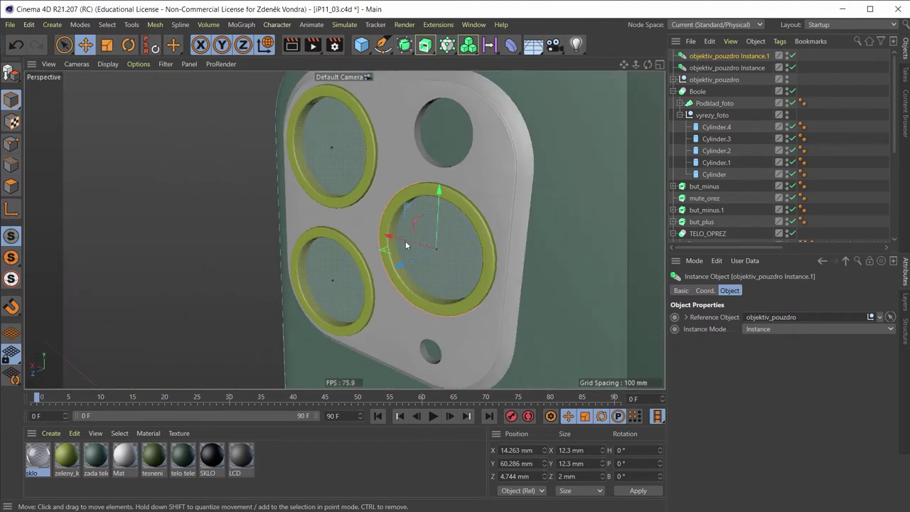
scroll(515, 217, "up", 2)
mouse_move(515, 217)
left_mouse_down("alt")
mouse_move(460, 211)
mouse_move(521, 260)
mouse_move(482, 203)
mouse_move(413, 230)
mouse_move(422, 223)
left_mouse_up("alt")
scroll(417, 223, "down", 2)
left_click(313, 44)
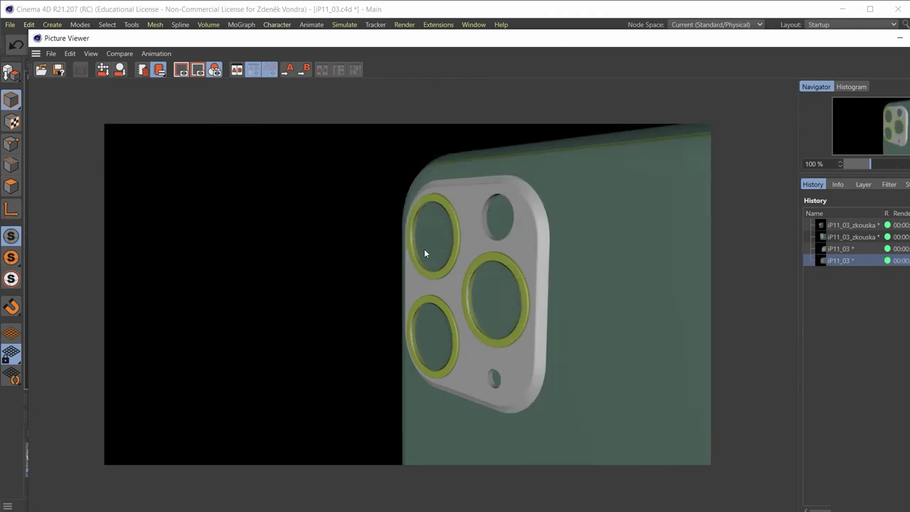
Step: Minimize the Picture Viewer and orbit to a frontal view of the camera bump
left_click(897, 41)
mouse_move(407, 209)
left_mouse_down("alt")
mouse_move(591, 249)
mouse_move(471, 196)
left_mouse_up("alt")
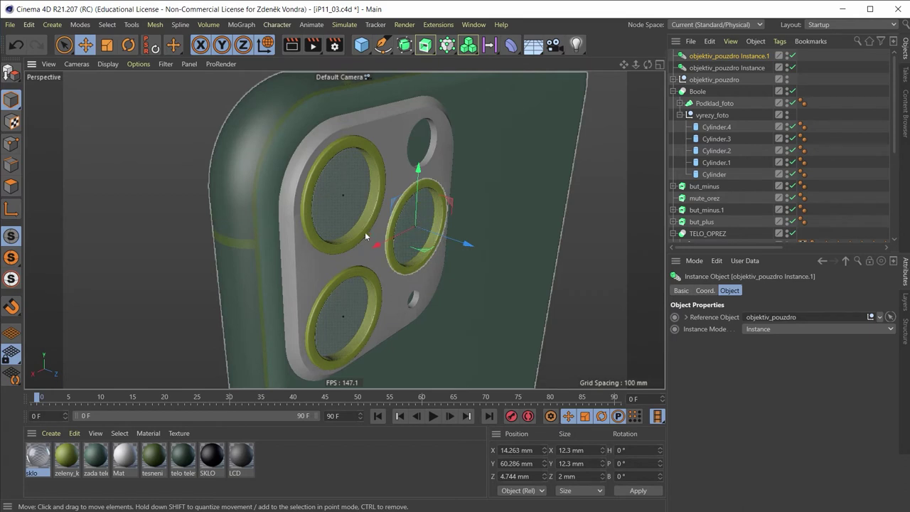
left_click_drag(365, 232, 321, 188, "alt")
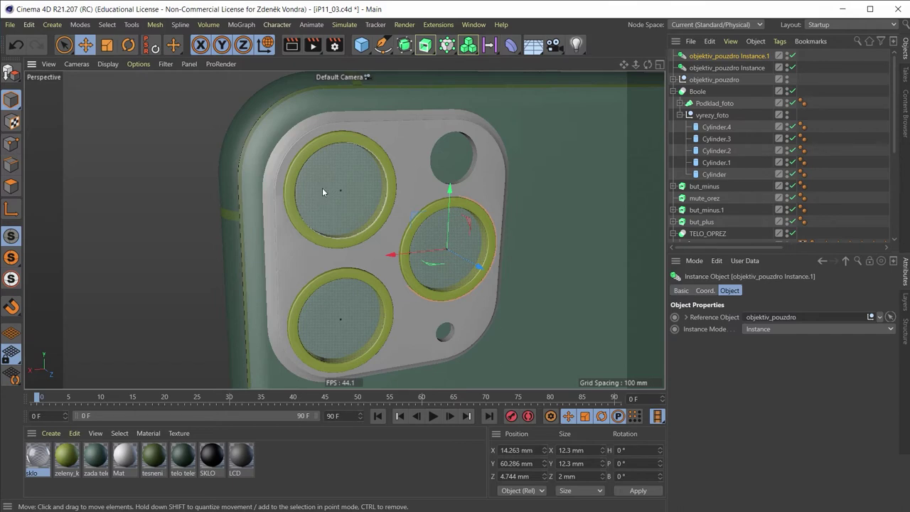
scroll(356, 228, "up", 2)
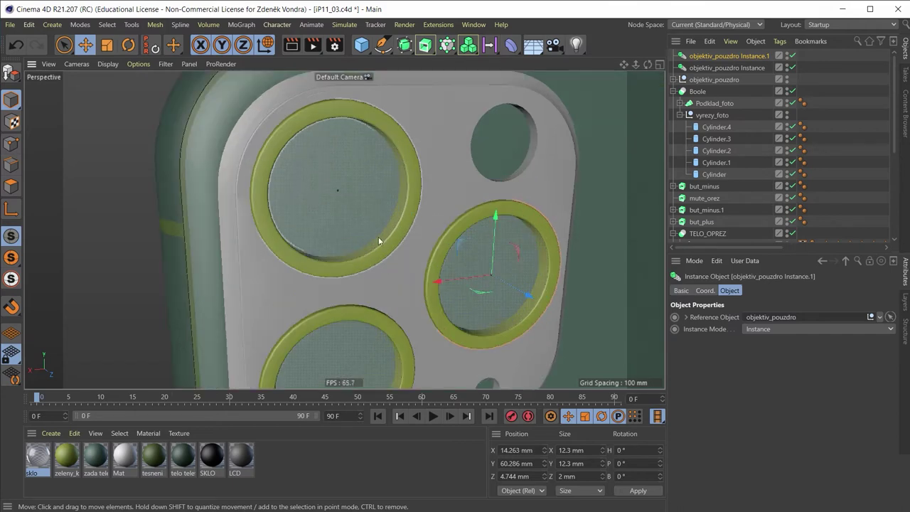
scroll(378, 237, "down", 2)
scroll(364, 199, "down", 2)
scroll(321, 207, "down", 2)
mouse_move(283, 212)
left_mouse_down("alt")
mouse_move(231, 188)
mouse_move(252, 189)
left_mouse_up("alt")
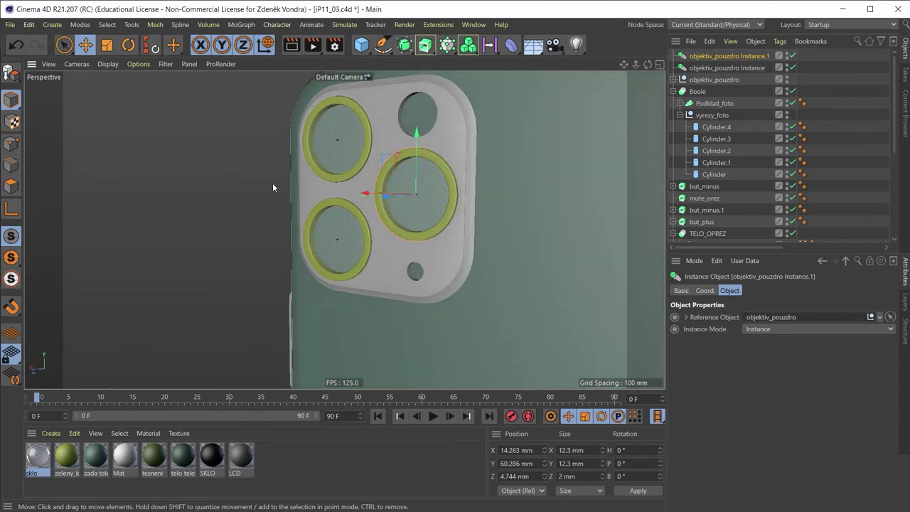
key("alt+Tab")
key("alt+Tab")
middle_click(362, 131)
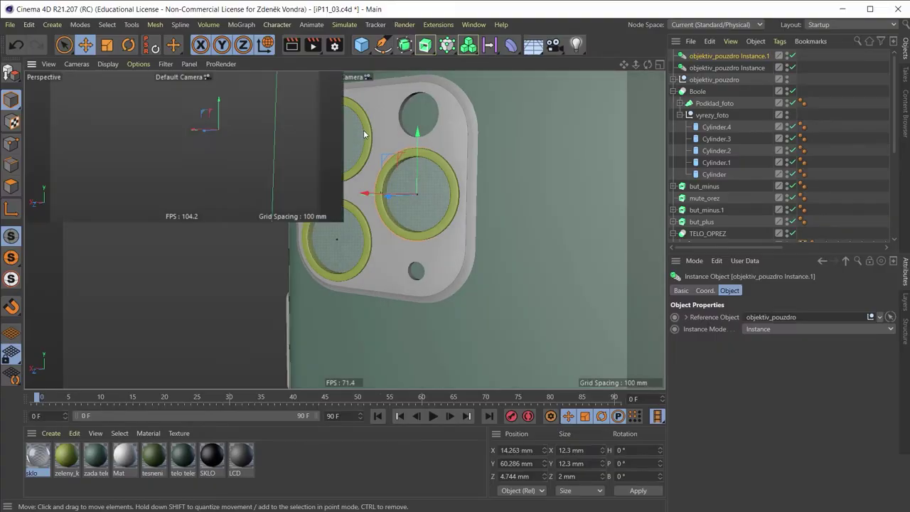
middle_click(491, 296)
scroll(377, 201, "up", 3)
scroll(463, 333, "up", 3)
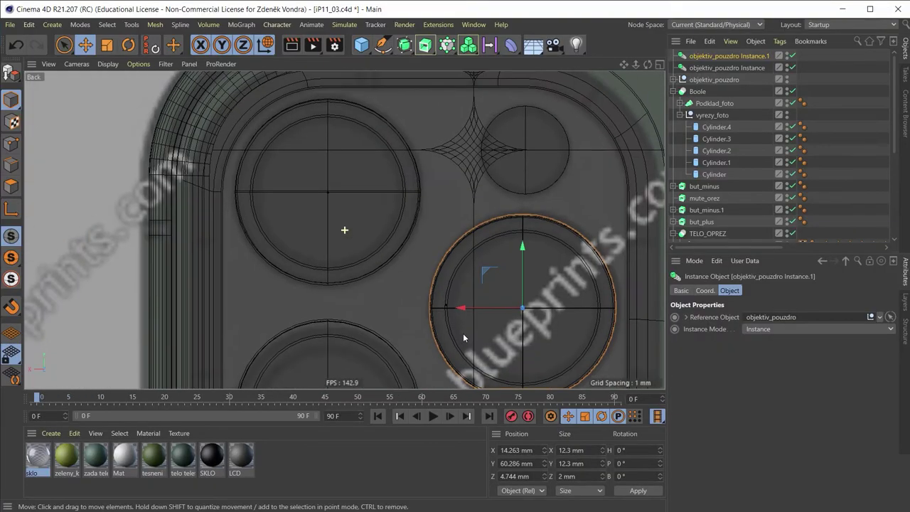
scroll(443, 274, "down", 3)
scroll(414, 175, "down", 3)
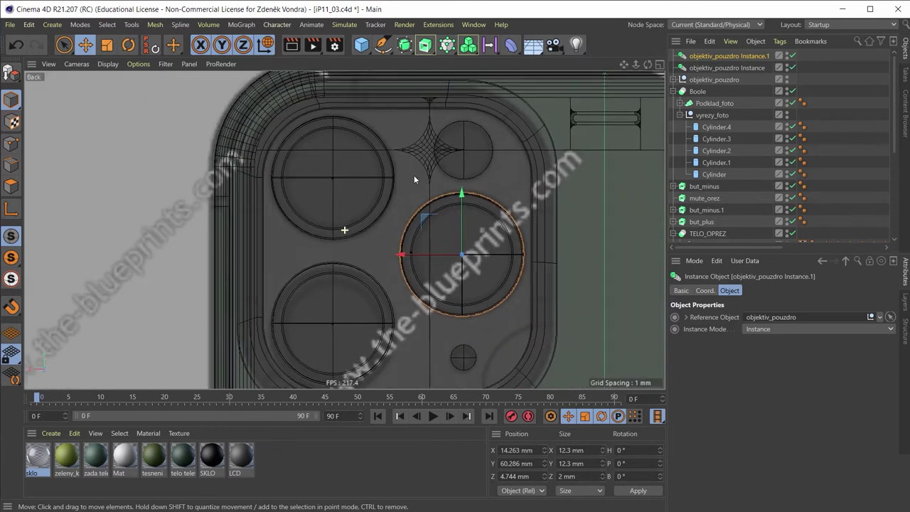
middle_click(413, 175)
middle_click(170, 135)
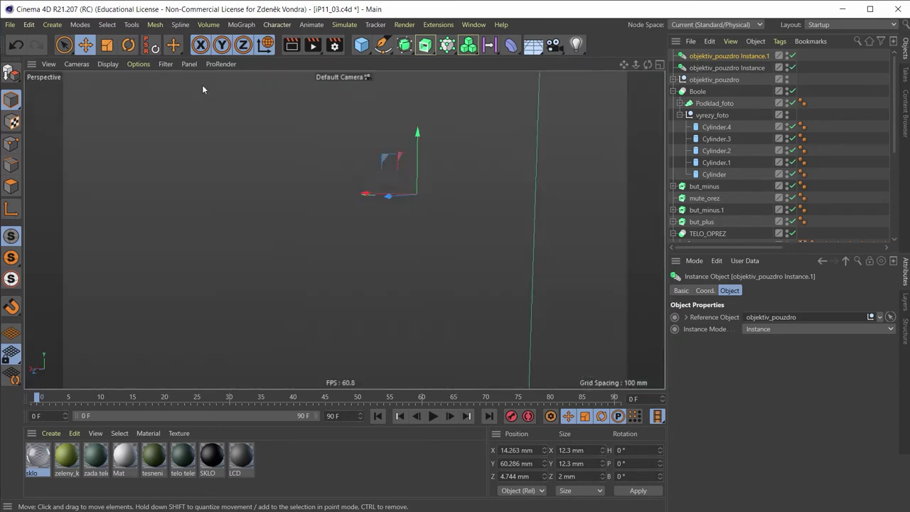
mouse_move(333, 133)
left_mouse_down("alt")
mouse_move(302, 137)
mouse_move(324, 150)
left_mouse_up("alt")
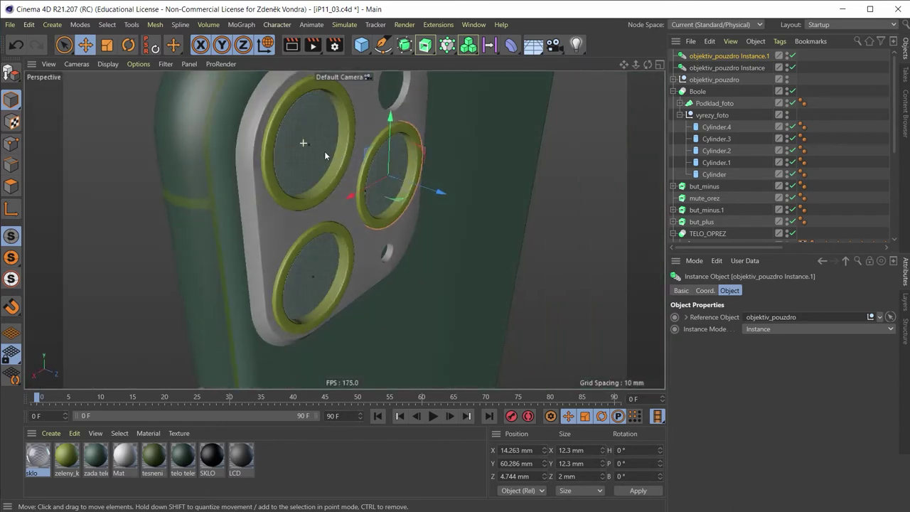
scroll(317, 150, "up", 2)
scroll(317, 149, "up", 2)
scroll(267, 144, "up", 1)
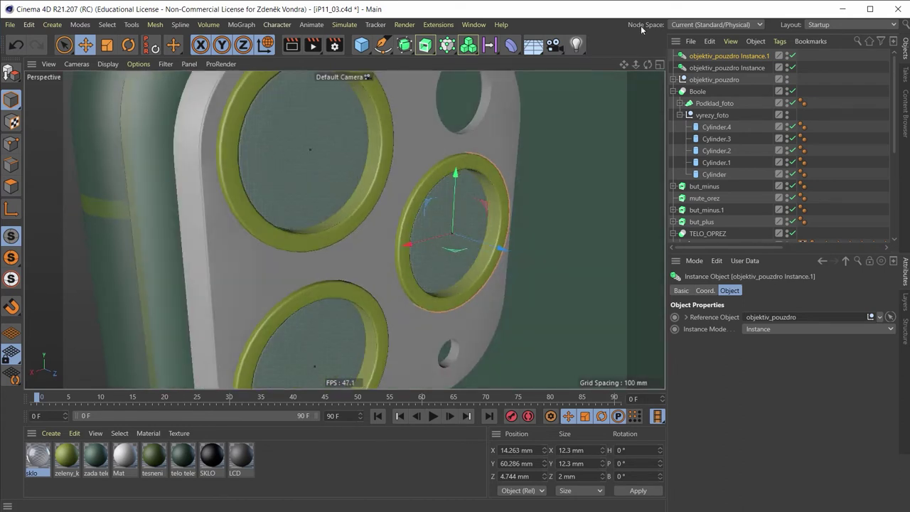
Step: Duplicate the Tube inside objektiv_pouzdro with copy and paste
left_click(680, 103)
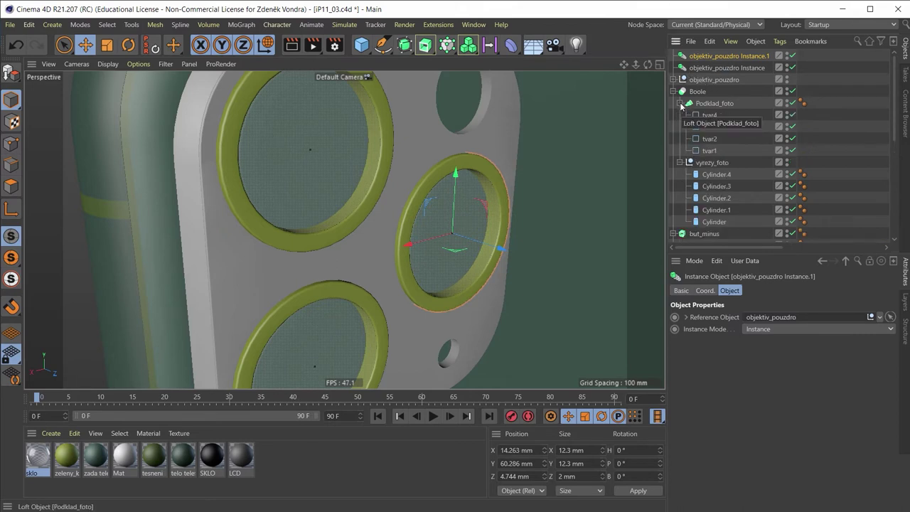
left_click(680, 103)
left_click(674, 79)
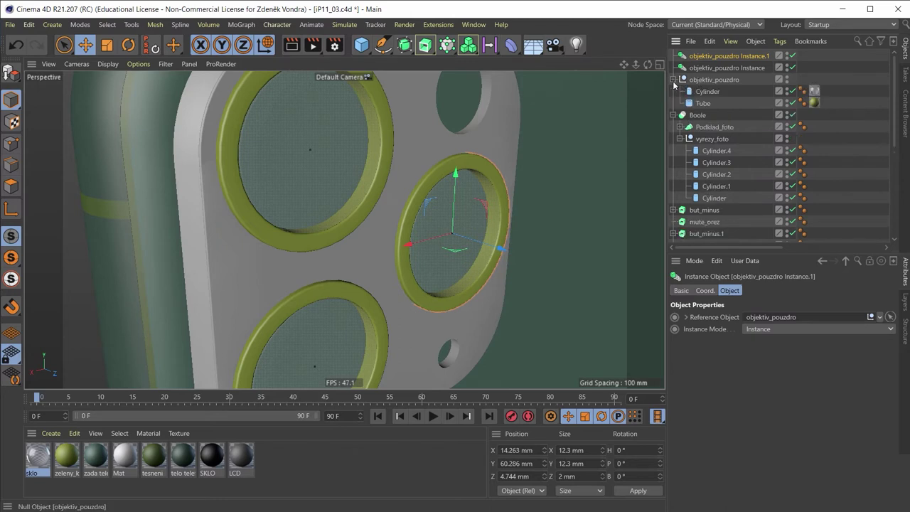
left_click(702, 104)
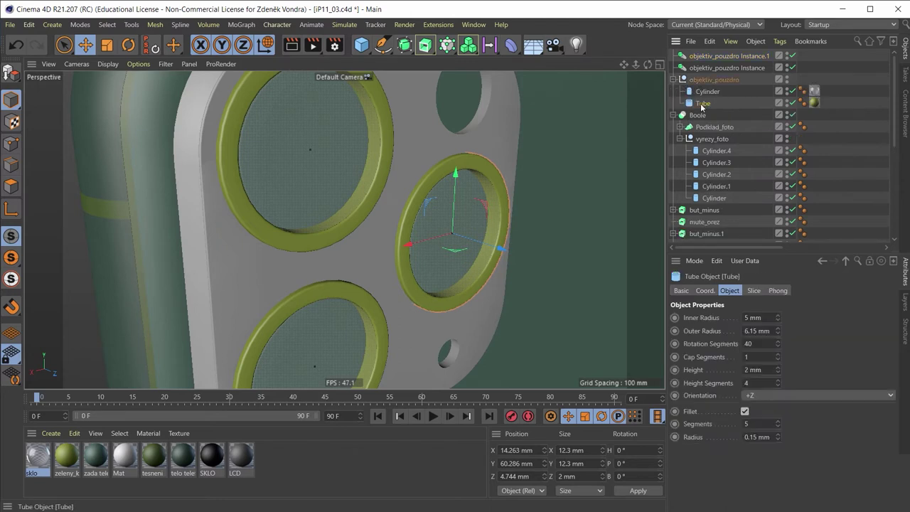
key("ctrl+c")
key("ctrl+v")
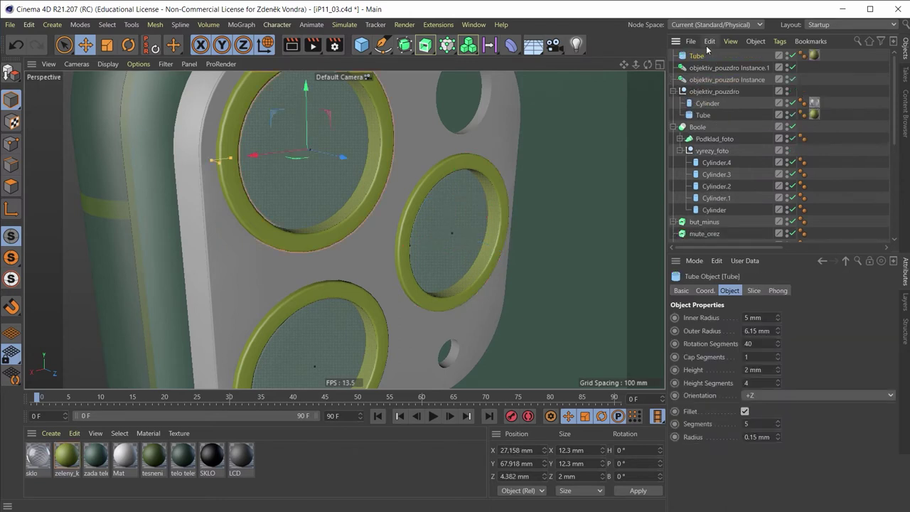
Step: Create a new material named tmavy with a near-black colour at 6% value
double_click(303, 458)
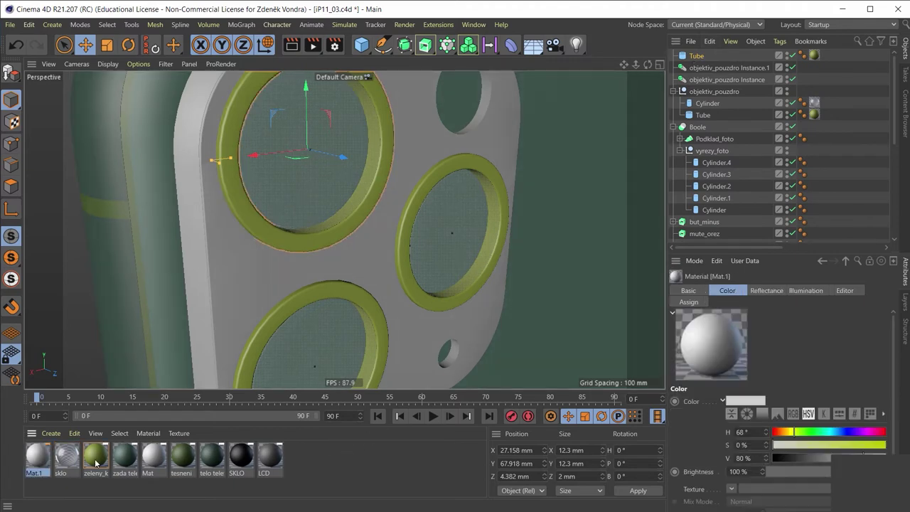
double_click(36, 458)
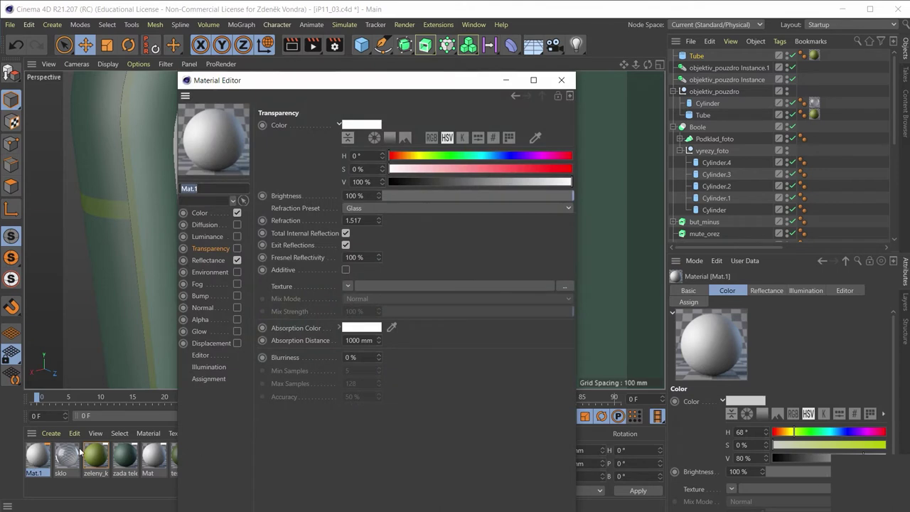
type("tma")
type("vy")
key("Return")
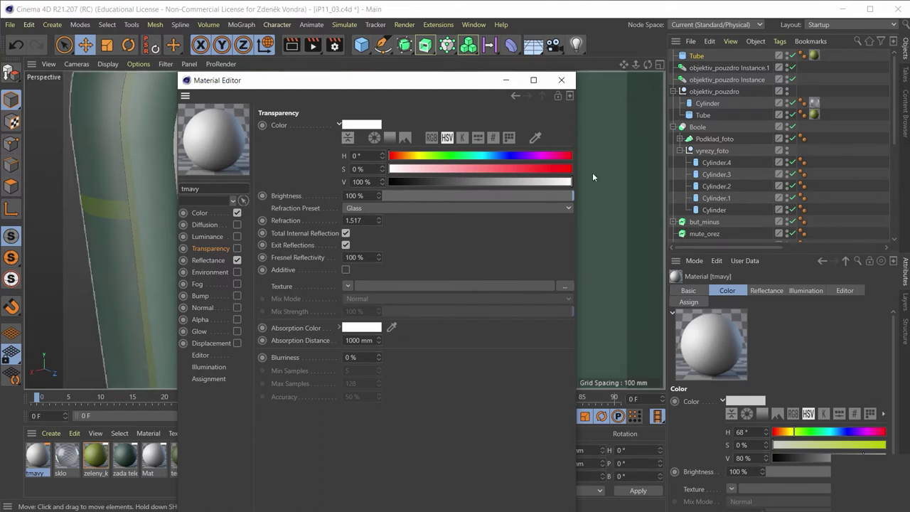
mouse_move(569, 182)
left_mouse_down()
mouse_move(409, 189)
mouse_move(415, 181)
left_mouse_up()
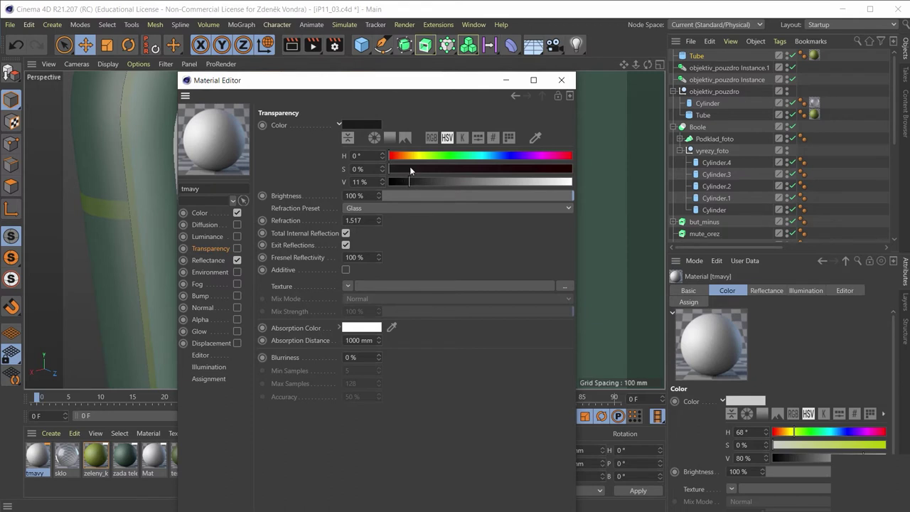
left_click(199, 213)
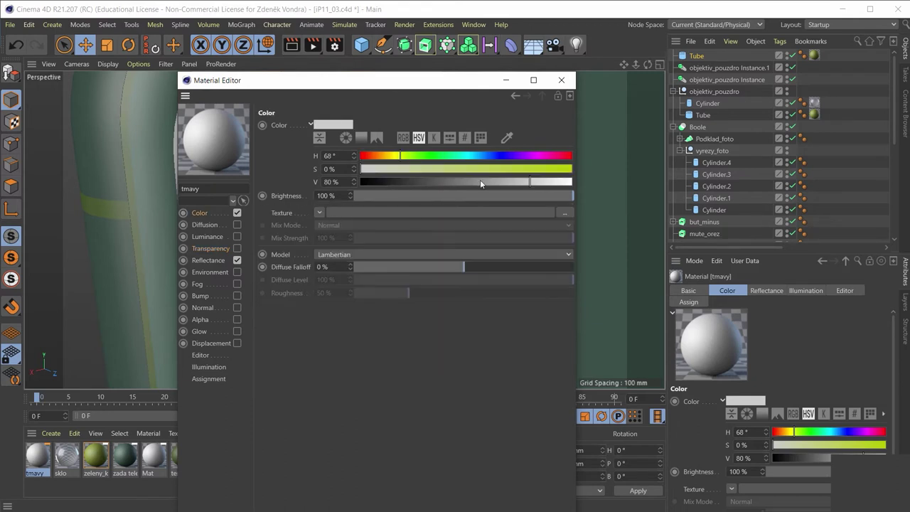
left_click_drag(480, 184, 372, 185)
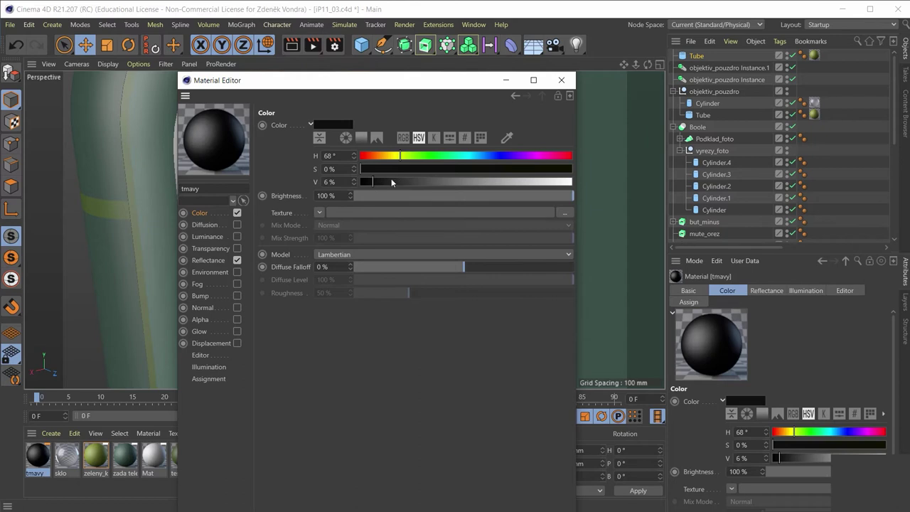
Step: Set tmavy's reflection brightness to 18% and specular brightness to 21%
left_click(202, 261)
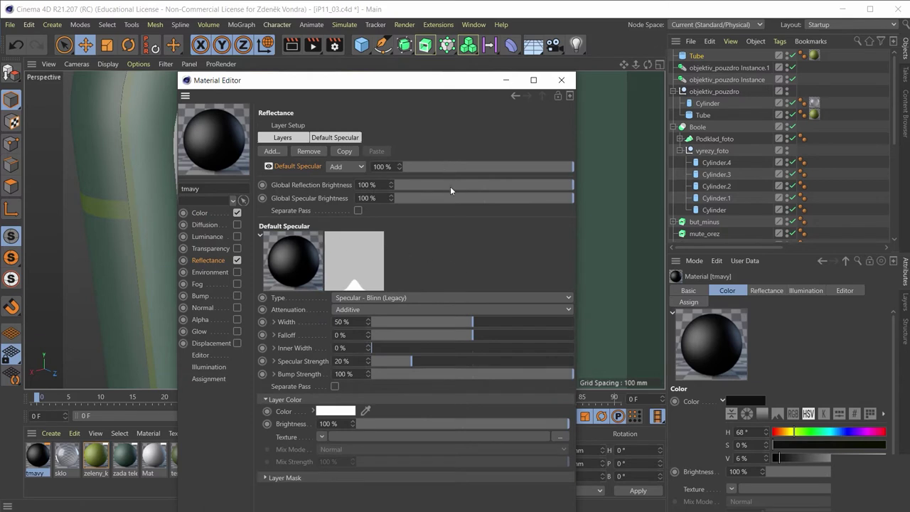
left_click_drag(450, 186, 402, 186)
left_click(413, 197)
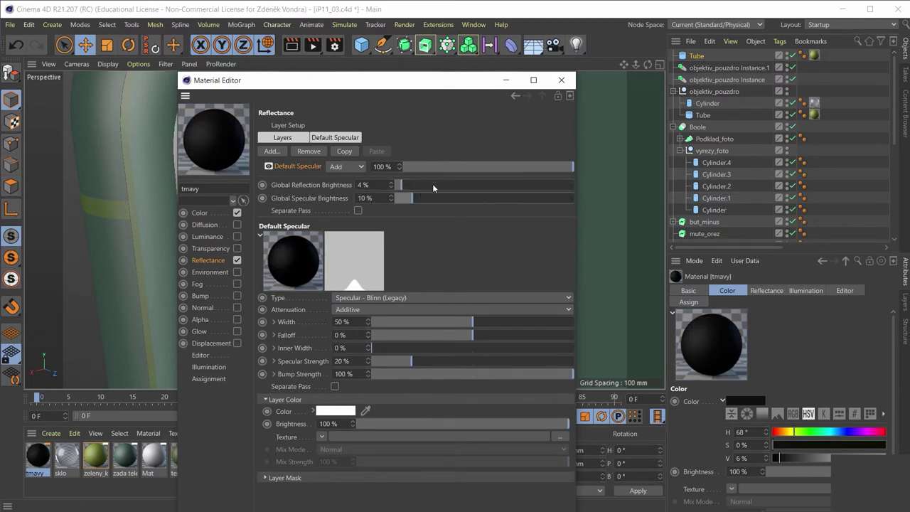
left_click(427, 185)
left_click(433, 198)
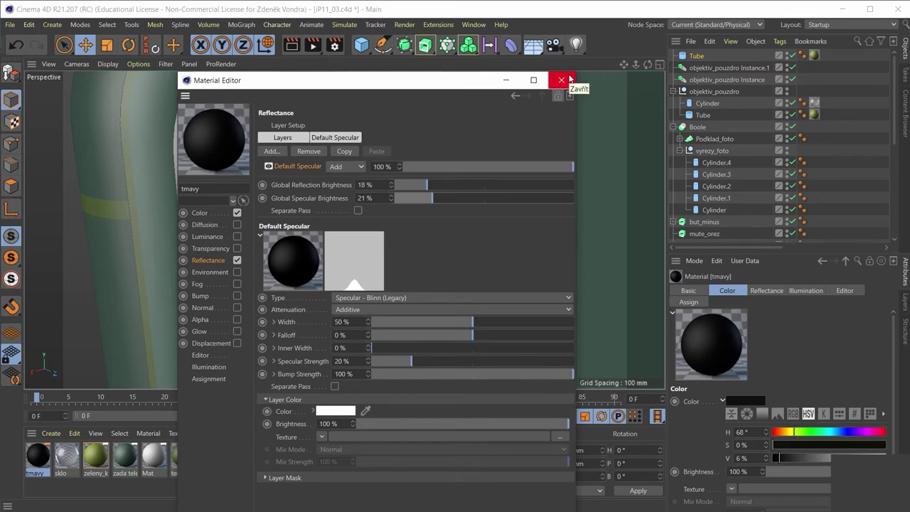
left_click(562, 80)
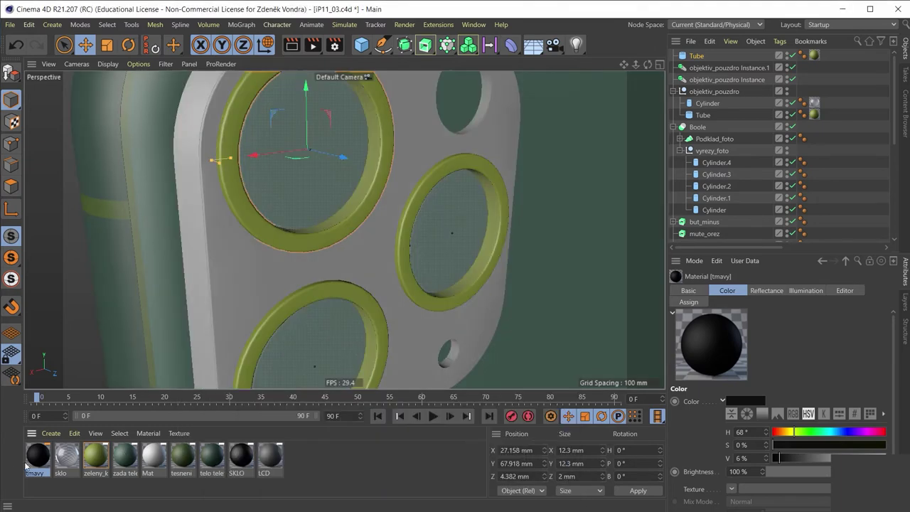
Step: Swap the Tube's green material tag for the near-black tmavy material
left_click_drag(41, 457, 700, 56)
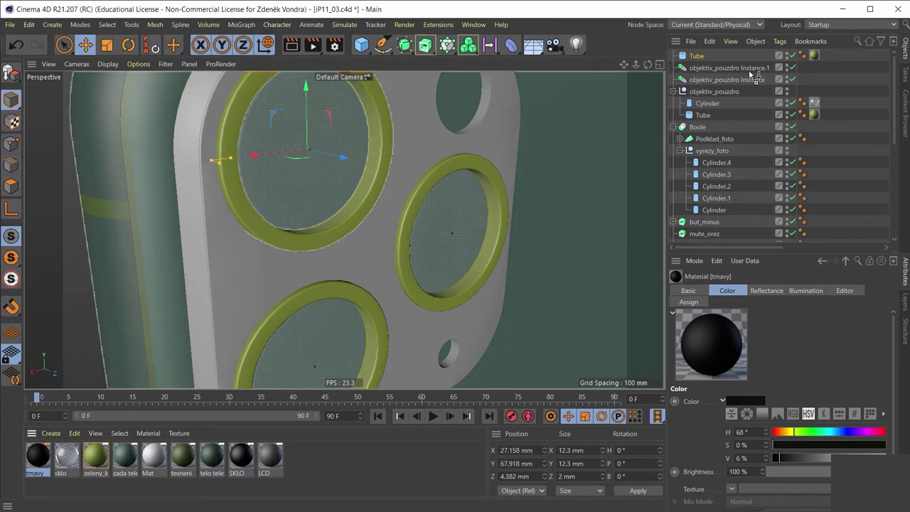
left_click(815, 55)
key("Delete")
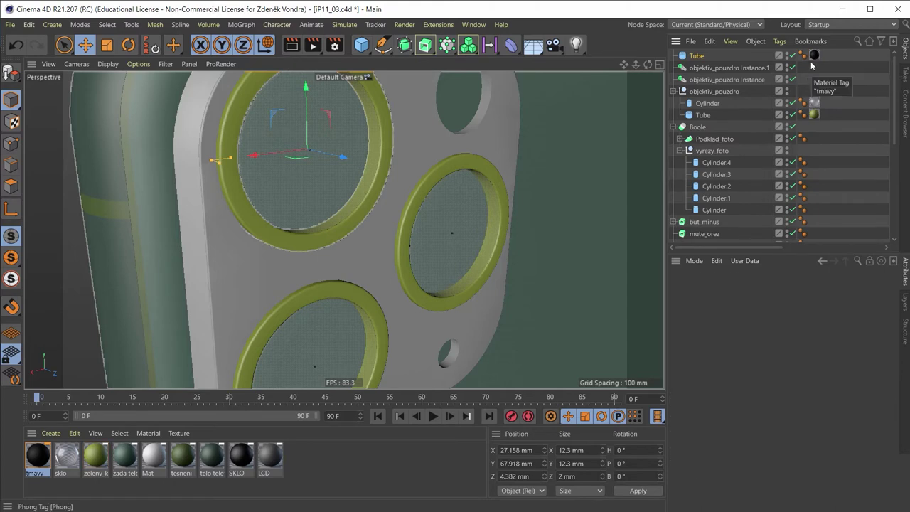
left_click(815, 56)
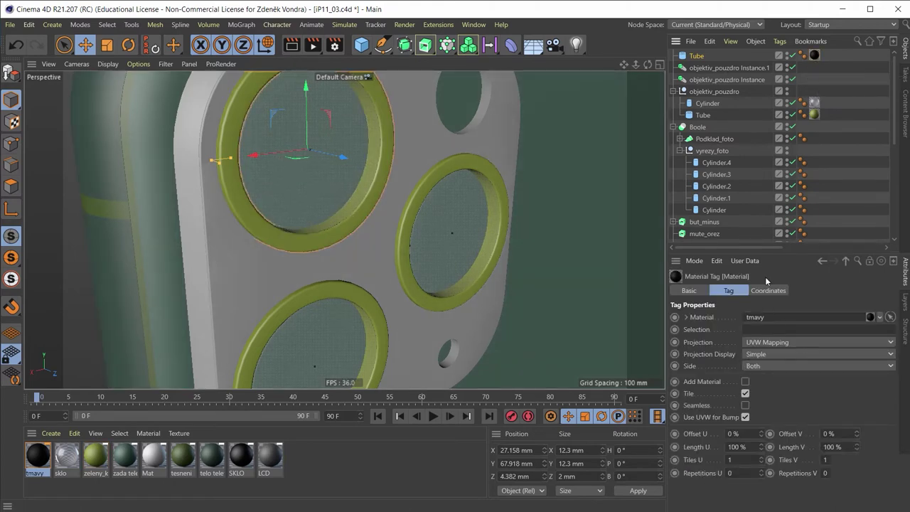
left_click(697, 56)
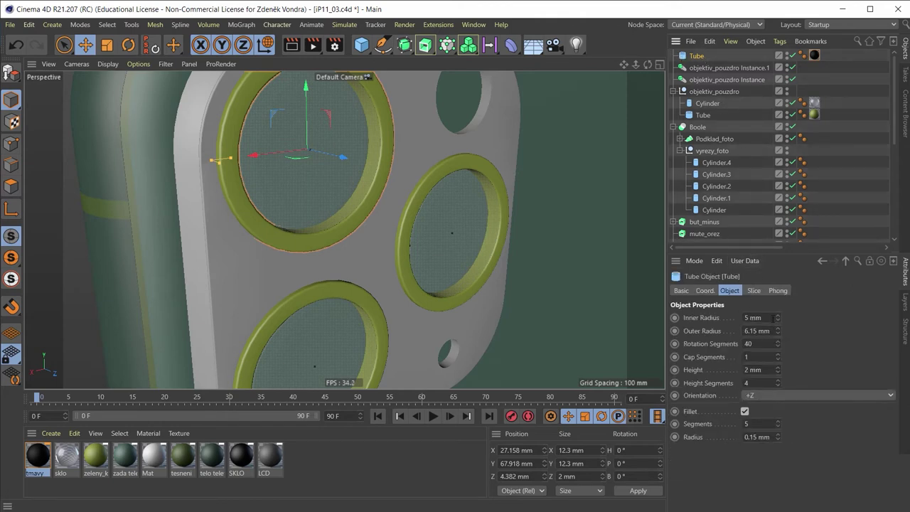
Step: Resize the dark tube to a 3 mm inner and 5 mm outer radius
left_click(777, 321)
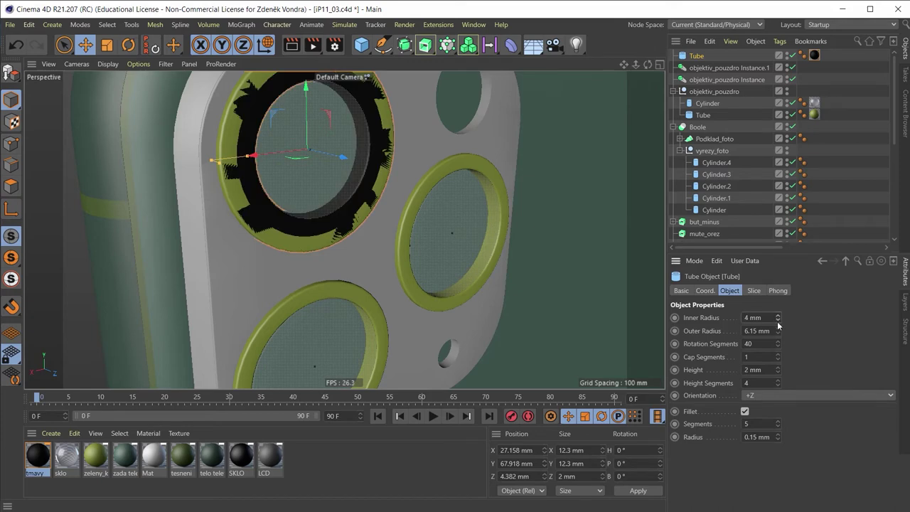
left_click(779, 323)
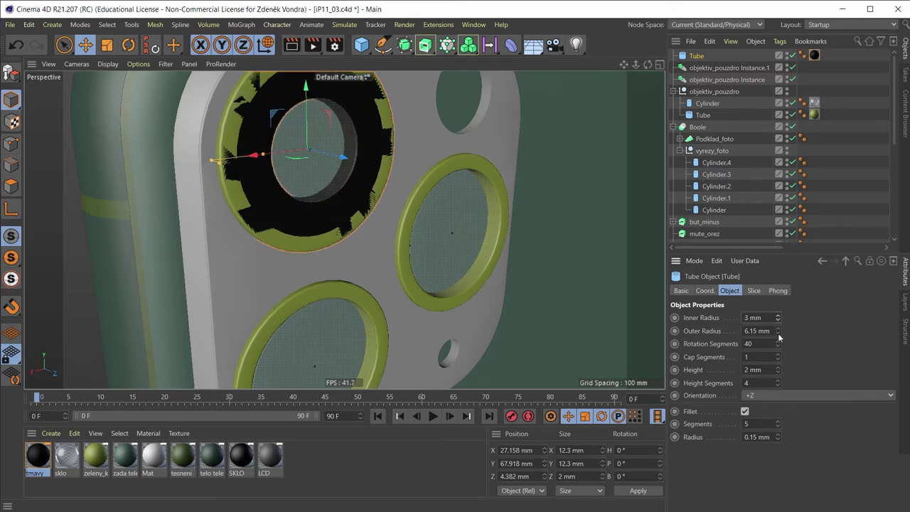
double_click(768, 331)
type("5")
key("Return")
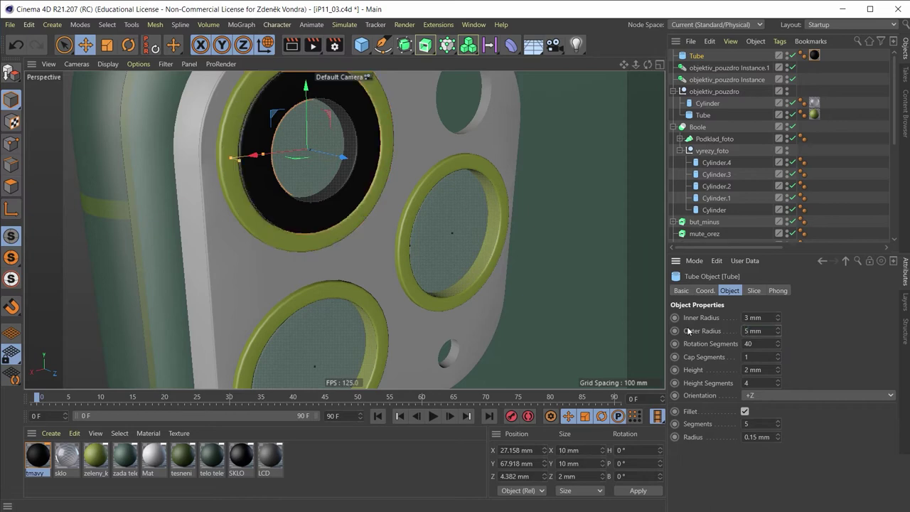
Step: Hide the glass cylinder and lower the tube along Z to 3.446 mm
left_click_drag(320, 124, 291, 119, "alt")
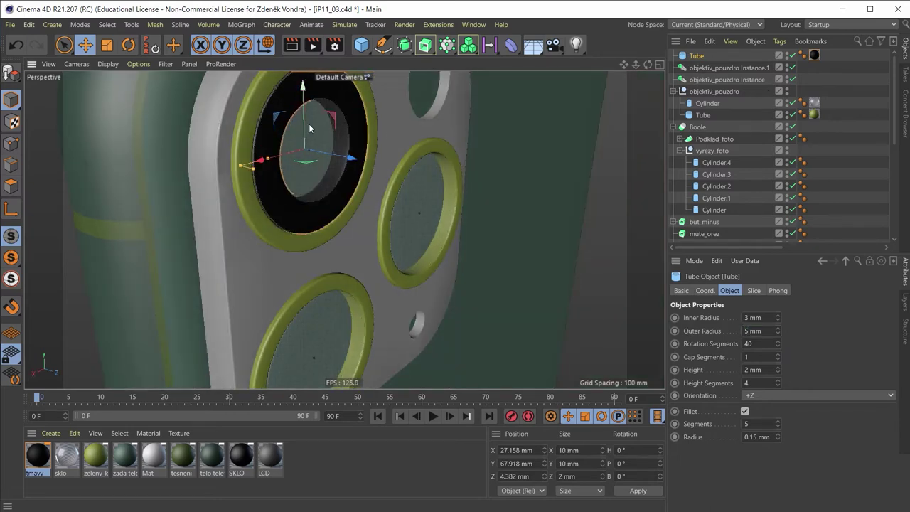
middle_click(309, 124)
middle_click(286, 158)
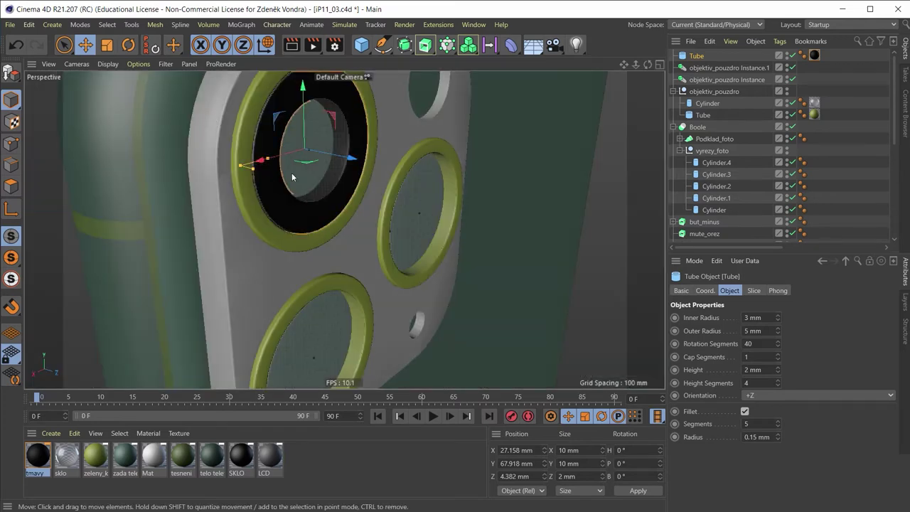
left_click_drag(291, 176, 276, 232, "alt")
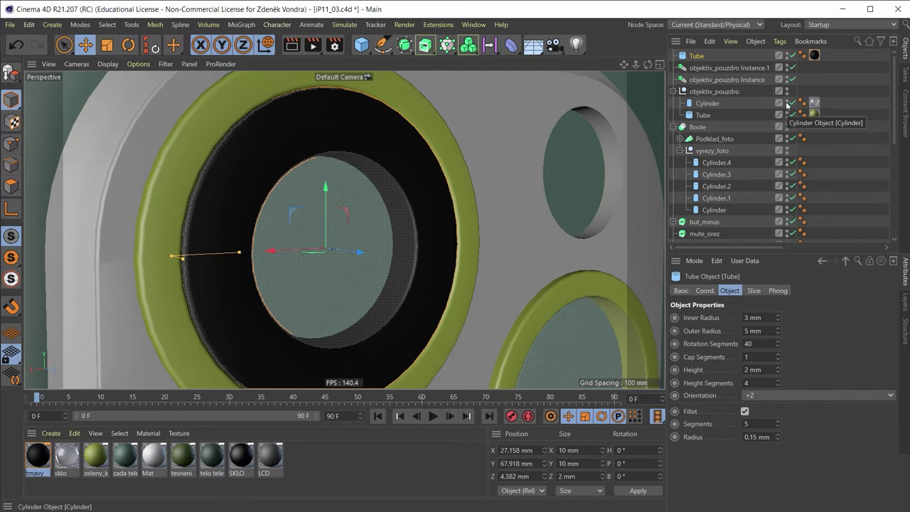
left_click(788, 103)
scroll(313, 213, "down", 2)
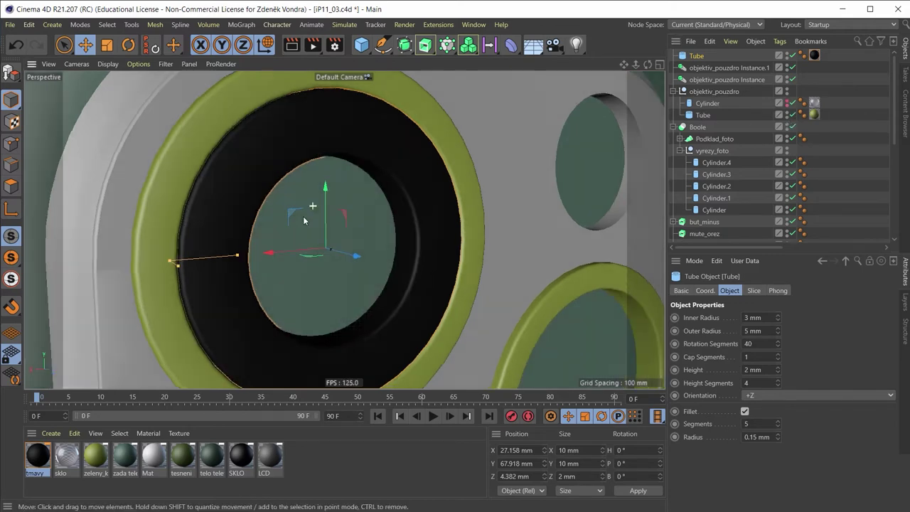
middle_click_drag(266, 225, 284, 257, "alt")
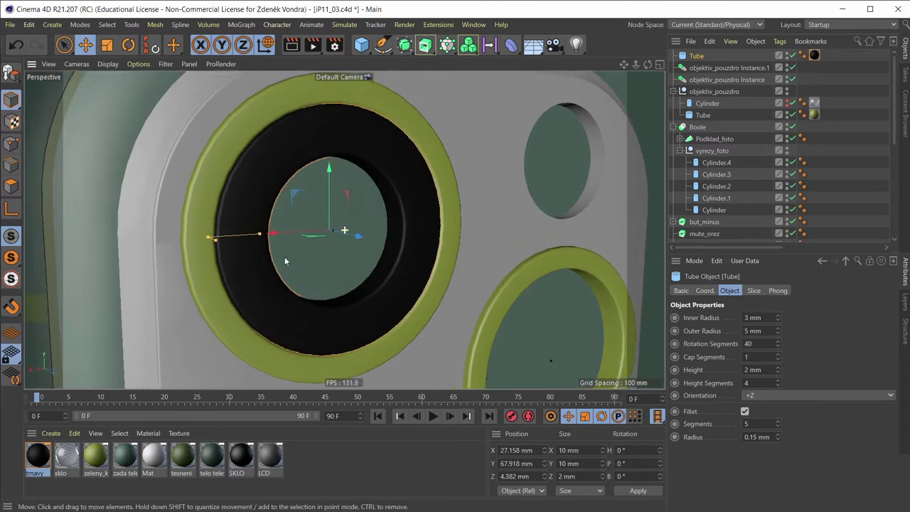
mouse_move(355, 236)
left_mouse_down()
mouse_move(331, 242)
mouse_move(370, 207)
left_mouse_up()
scroll(299, 245, "up", 2)
scroll(295, 246, "up", 2)
scroll(293, 247, "up", 2)
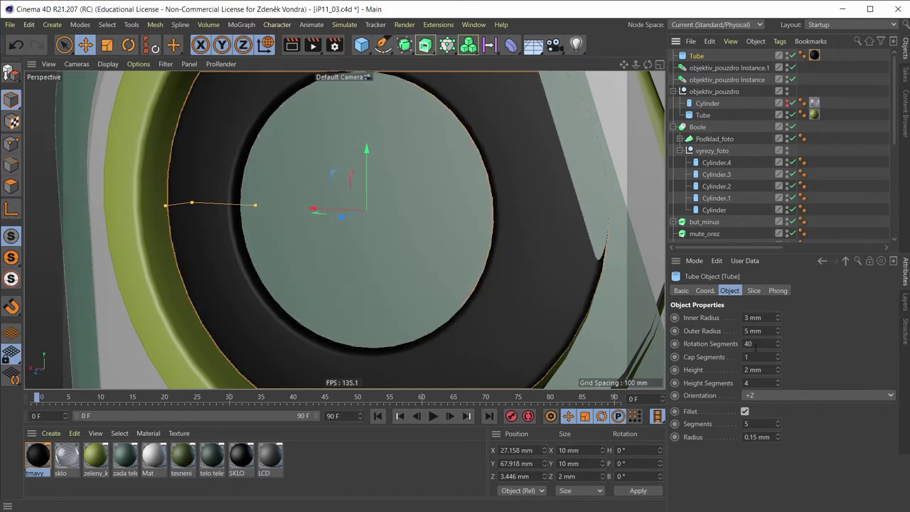
Step: Turn off the tube's fillet and raise it along Z to 4.095 mm
left_click(745, 412)
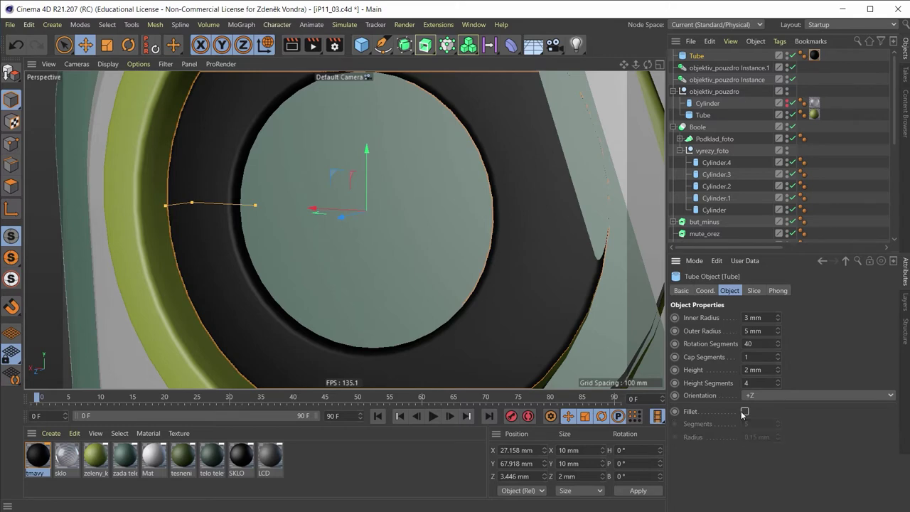
mouse_move(391, 246)
left_mouse_down("alt")
mouse_move(374, 217)
mouse_move(340, 227)
left_mouse_up("alt")
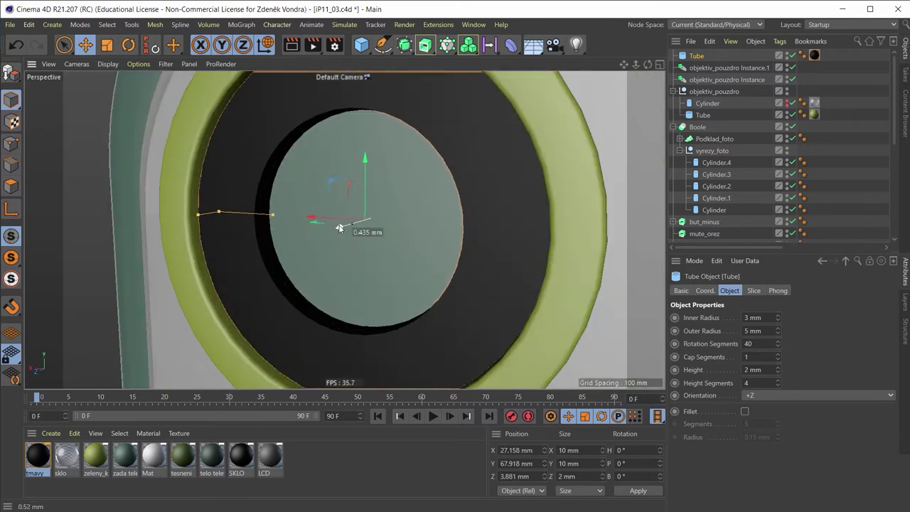
scroll(402, 217, "down", 1)
scroll(391, 226, "down", 2)
Step: Orbit and zoom around the camera module to inspect the washer in the top-left lens
mouse_move(391, 225)
left_mouse_down("alt")
mouse_move(461, 213)
mouse_move(306, 197)
mouse_move(311, 152)
left_mouse_up("alt")
scroll(426, 214, "up", 3)
scroll(400, 224, "up", 2)
scroll(400, 223, "down", 3)
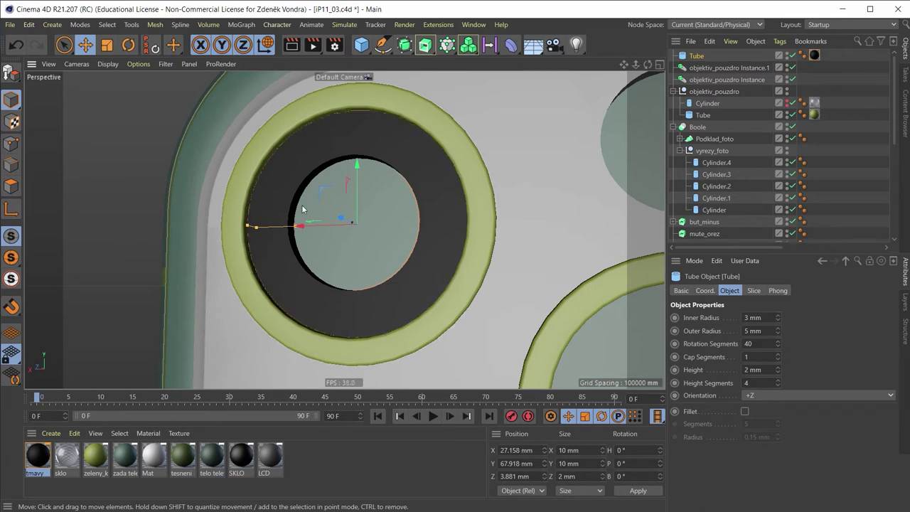
scroll(358, 252, "down", 2)
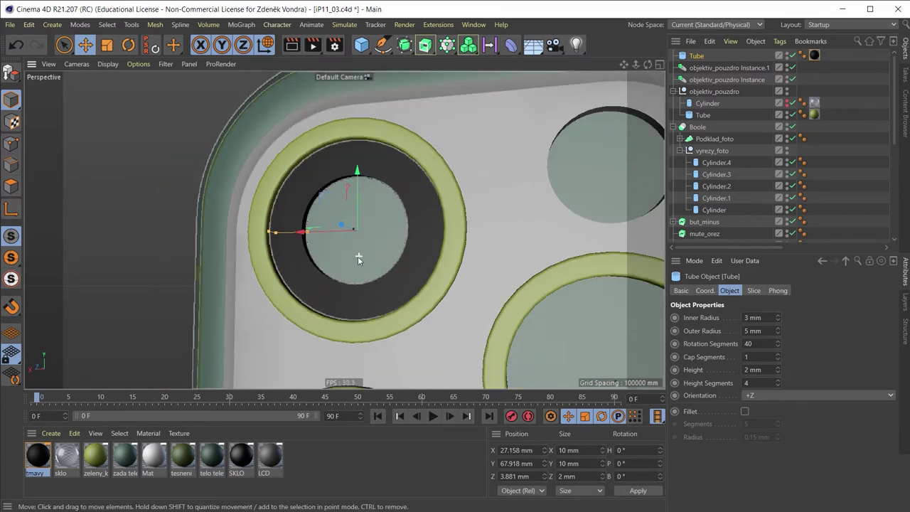
scroll(363, 261, "down", 2)
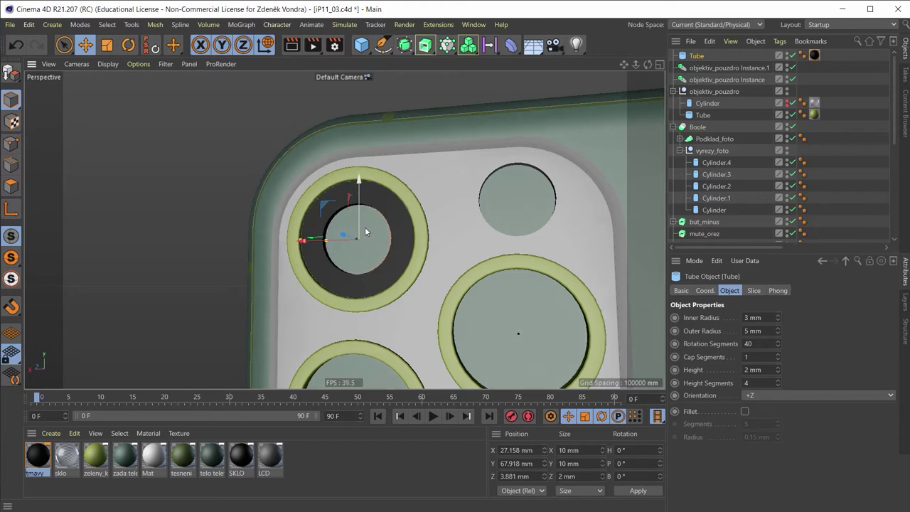
mouse_move(366, 231)
left_mouse_down("alt")
mouse_move(280, 300)
mouse_move(343, 251)
mouse_move(331, 253)
mouse_move(469, 217)
left_mouse_up("alt")
scroll(345, 256, "up", 5)
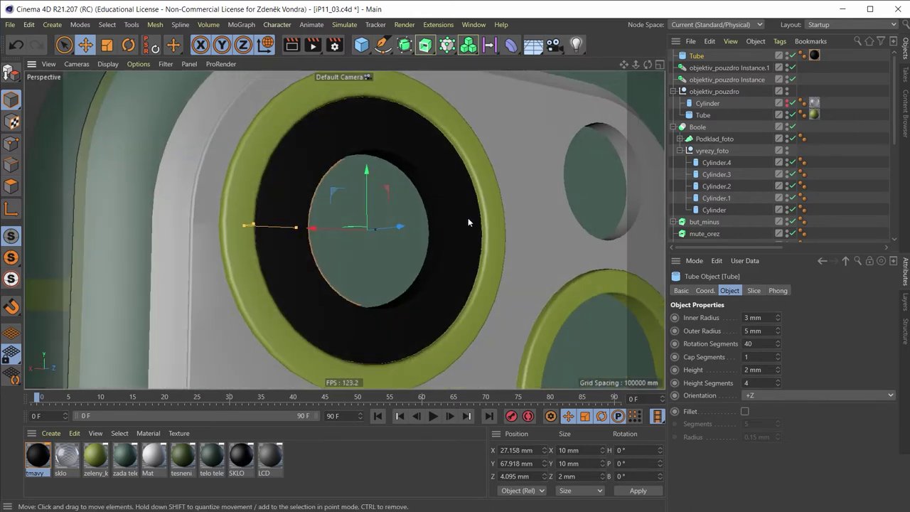
scroll(370, 210, "down", 3)
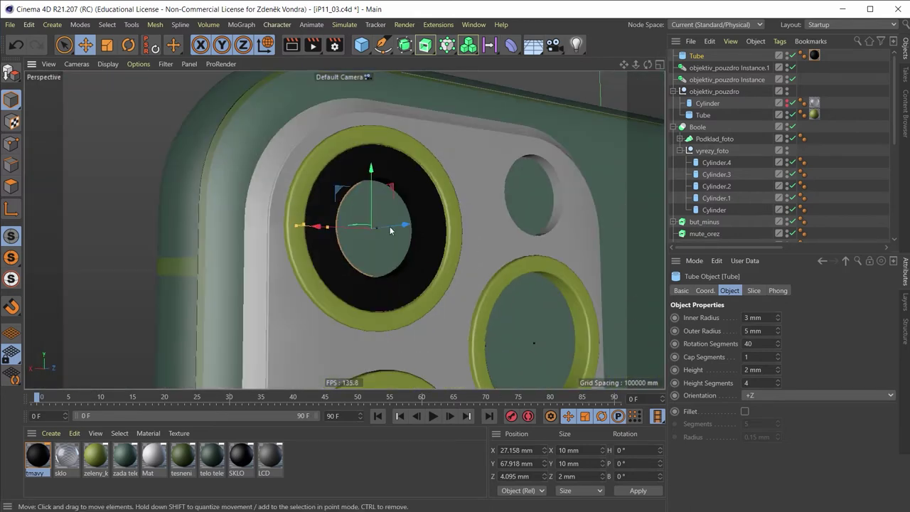
scroll(390, 226, "down", 2)
scroll(372, 156, "down", 2)
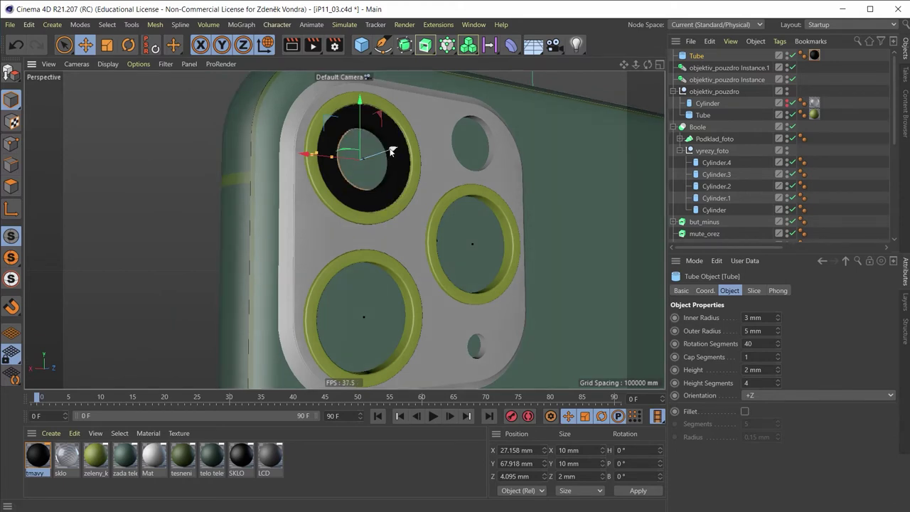
left_click_drag(386, 170, 303, 228, "alt")
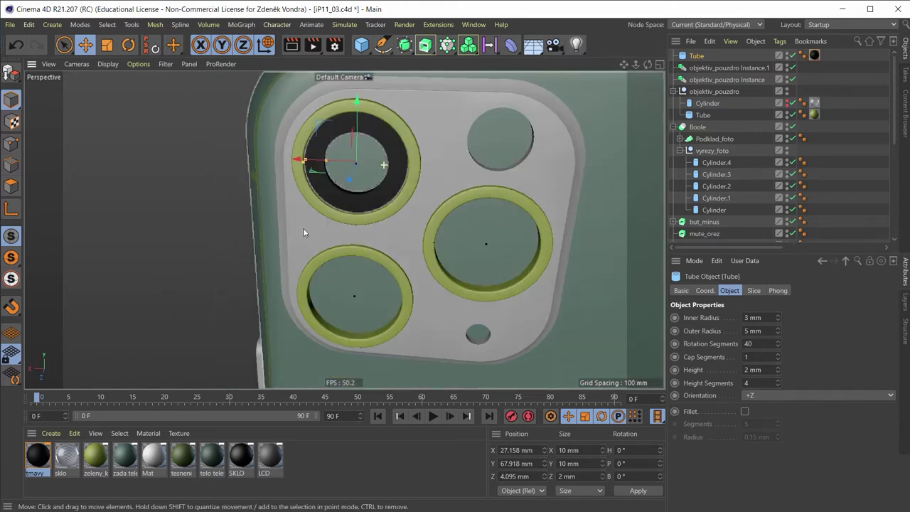
scroll(354, 153, "up", 3)
mouse_move(354, 153)
left_mouse_down("alt")
mouse_move(275, 157)
mouse_move(240, 110)
mouse_move(269, 125)
left_mouse_up("alt")
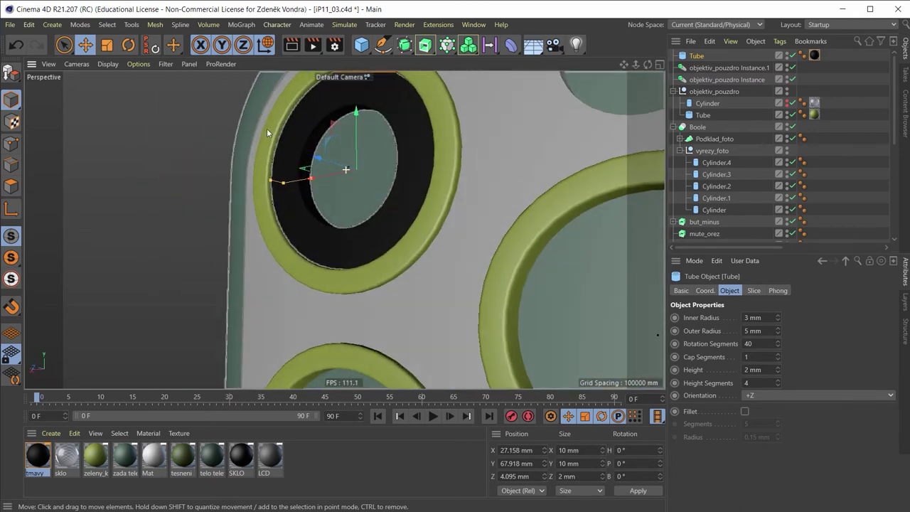
left_click_drag(267, 133, 285, 132, "alt")
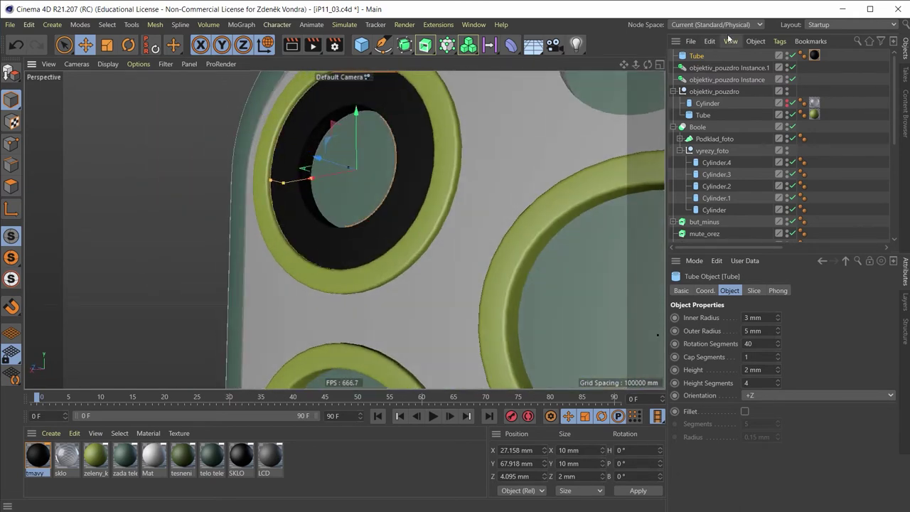
Step: Duplicate the washer tube as Tube.1 and give it the white Mat material
key("ctrl+c")
key("ctrl+v")
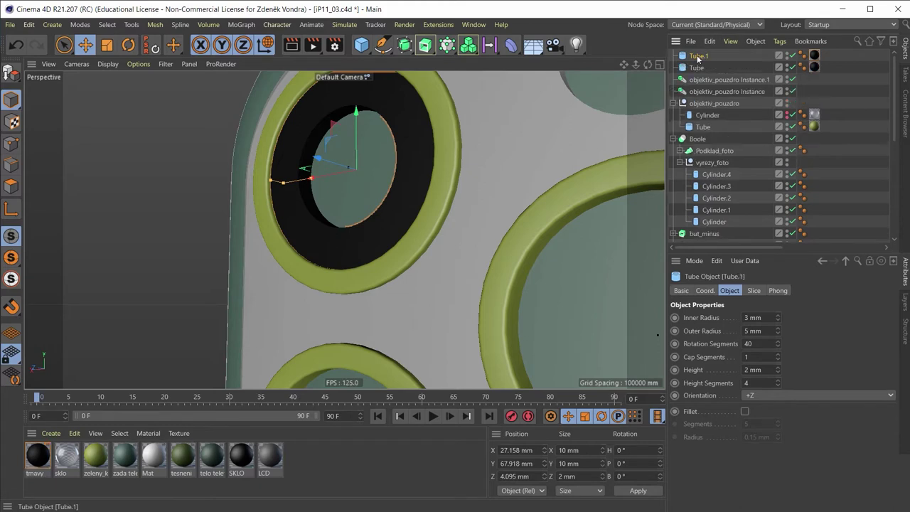
left_click_drag(345, 158, 367, 182)
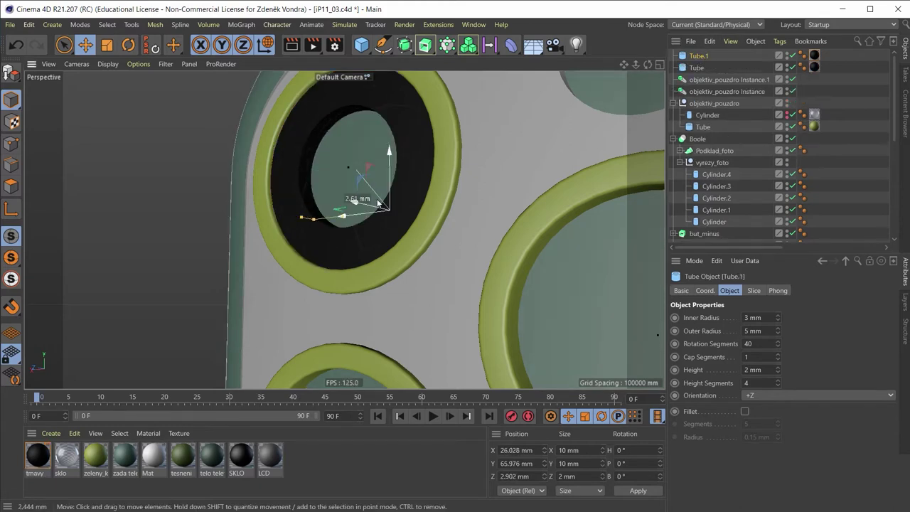
key("ctrl+z")
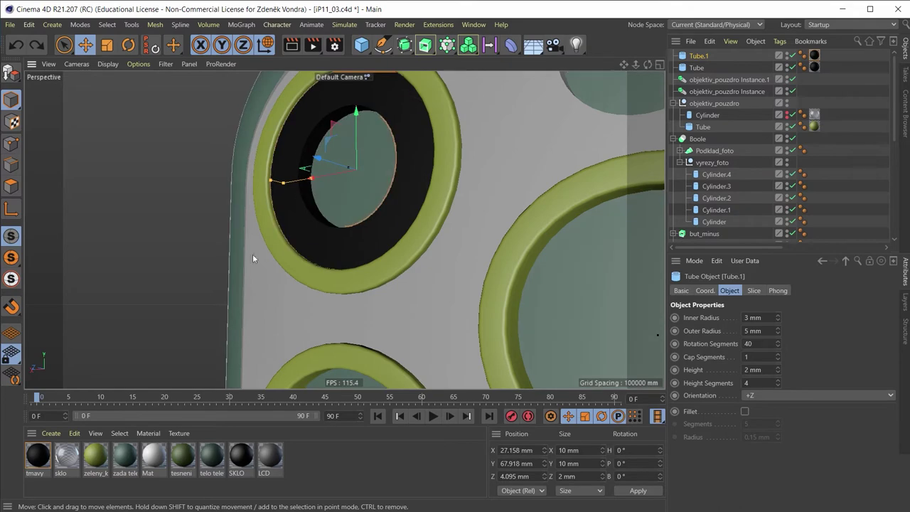
left_click_drag(155, 463, 818, 56)
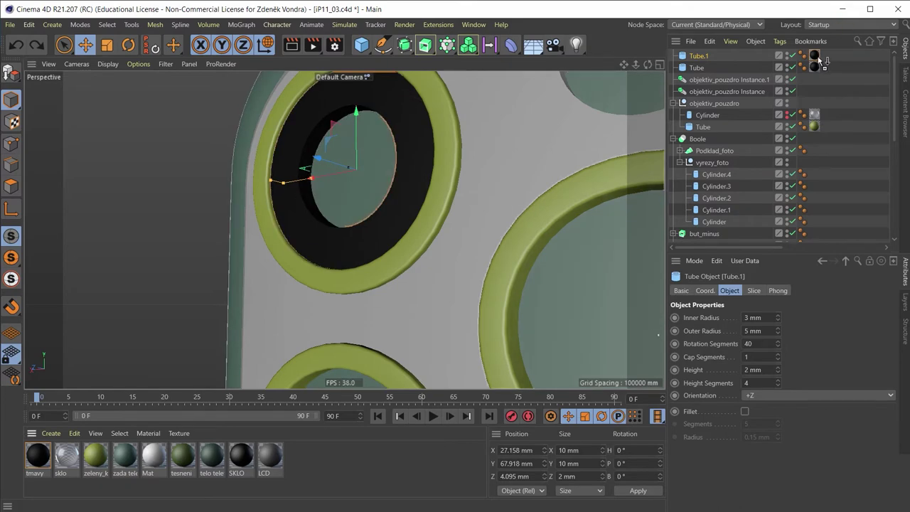
Step: Shrink Tube.1 to 1.476 mm inner radius, 3.131 mm outer radius and 0.866 mm height
scroll(326, 175, "up", 1)
scroll(326, 175, "up", 3)
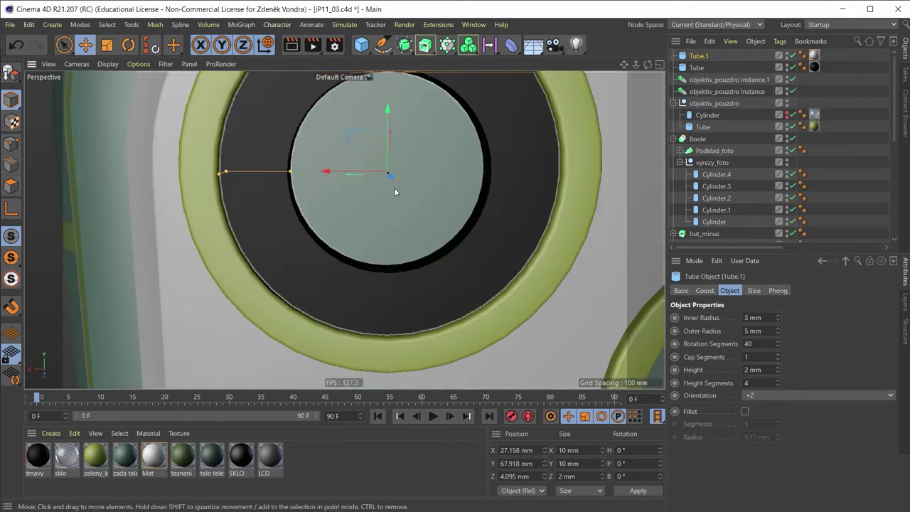
left_click_drag(290, 172, 344, 173)
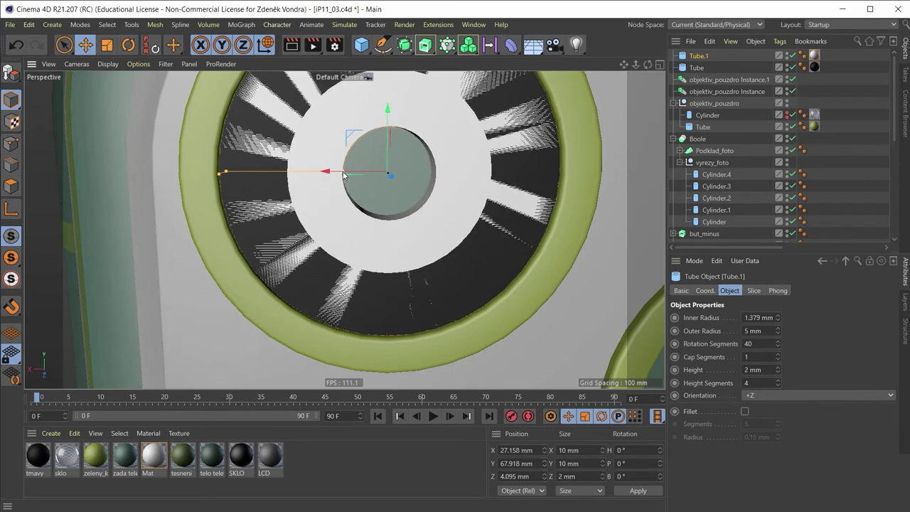
mouse_move(219, 179)
left_mouse_down()
mouse_move(302, 176)
mouse_move(285, 178)
left_mouse_up()
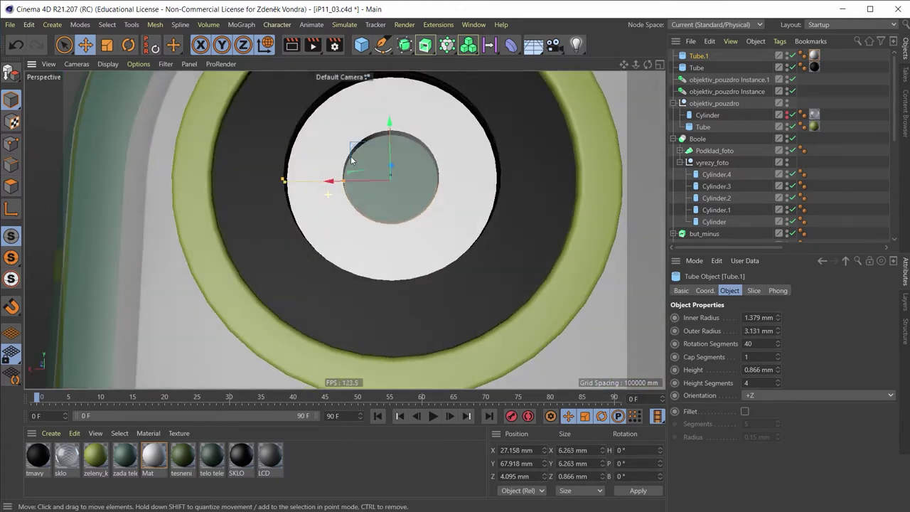
mouse_move(351, 161)
left_mouse_down("alt")
mouse_move(434, 174)
mouse_move(391, 226)
mouse_move(341, 203)
mouse_move(200, 206)
mouse_move(313, 234)
mouse_move(325, 254)
mouse_move(319, 264)
left_mouse_up("alt")
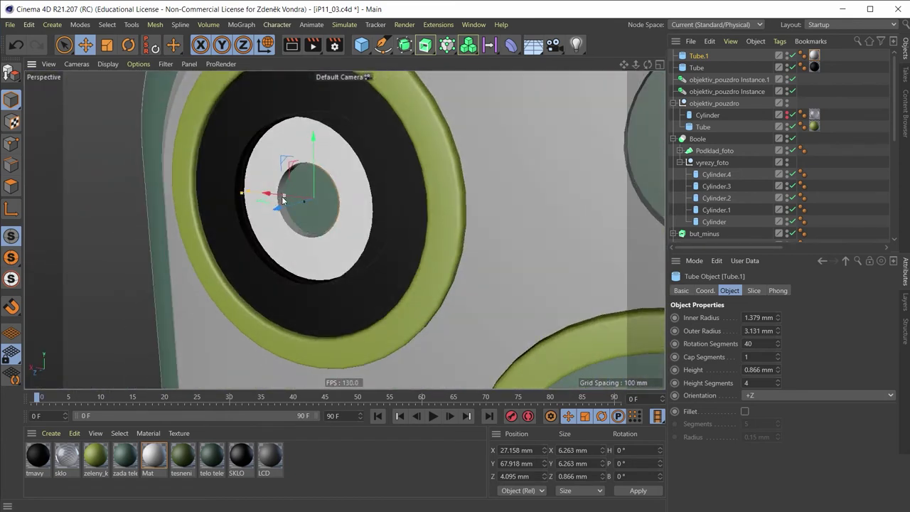
mouse_move(281, 199)
left_mouse_down()
mouse_move(245, 195)
mouse_move(287, 197)
mouse_move(292, 211)
mouse_move(261, 256)
mouse_move(229, 269)
mouse_move(335, 281)
mouse_move(298, 277)
mouse_move(315, 264)
mouse_move(412, 258)
mouse_move(415, 222)
mouse_move(347, 207)
left_mouse_up()
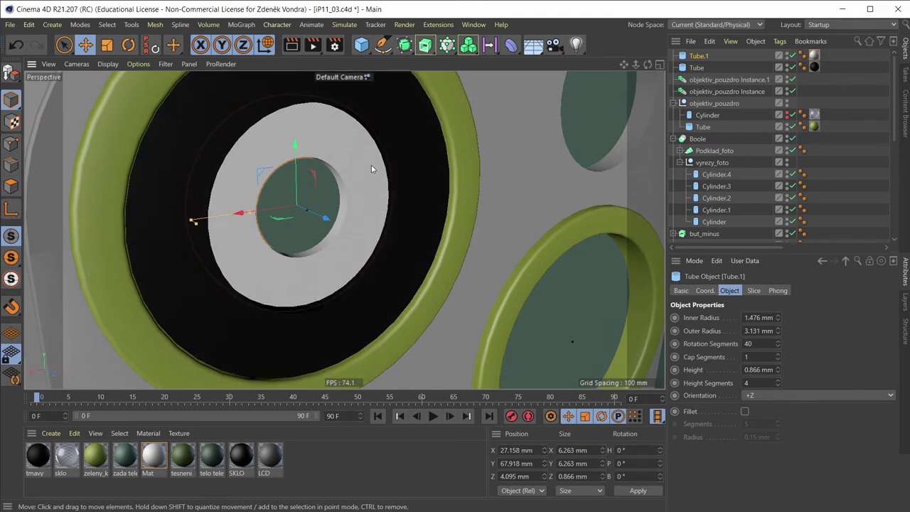
mouse_move(313, 280)
left_mouse_down("alt")
mouse_move(309, 261)
mouse_move(352, 280)
mouse_move(351, 272)
left_mouse_up("alt")
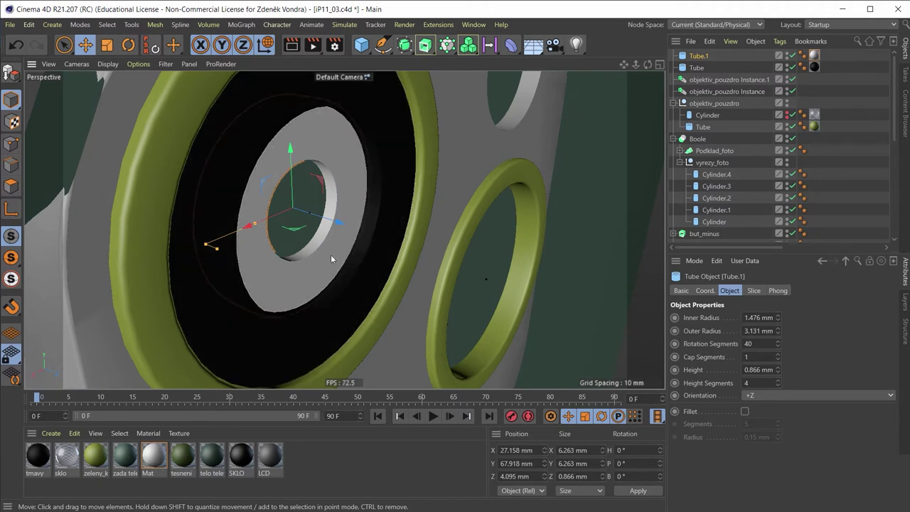
Step: Make Tube.1 editable and loop-select the edges around the hole's rim and inner wall
key("c")
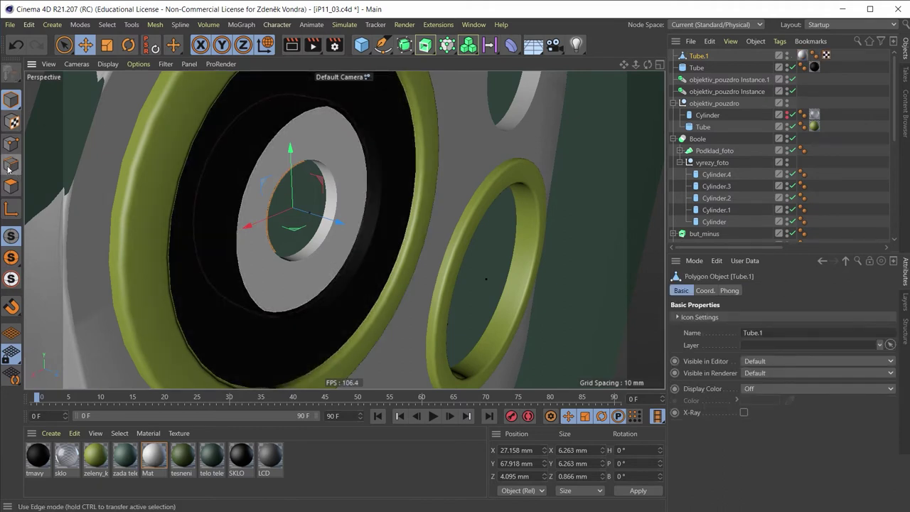
left_click(10, 166)
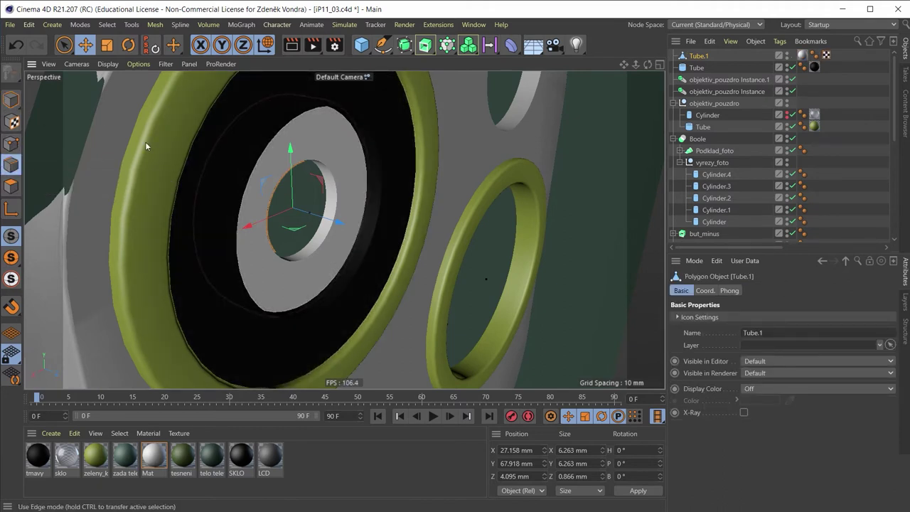
key("u")
key("l")
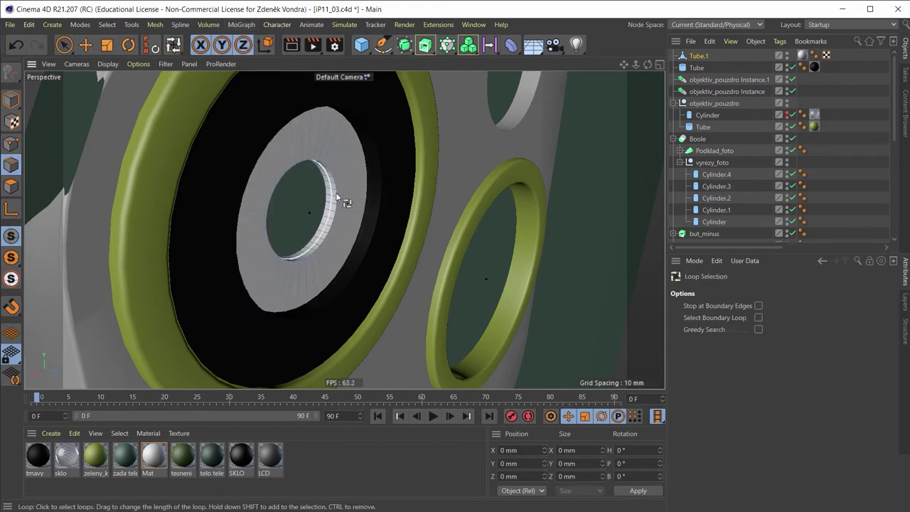
left_click(338, 194)
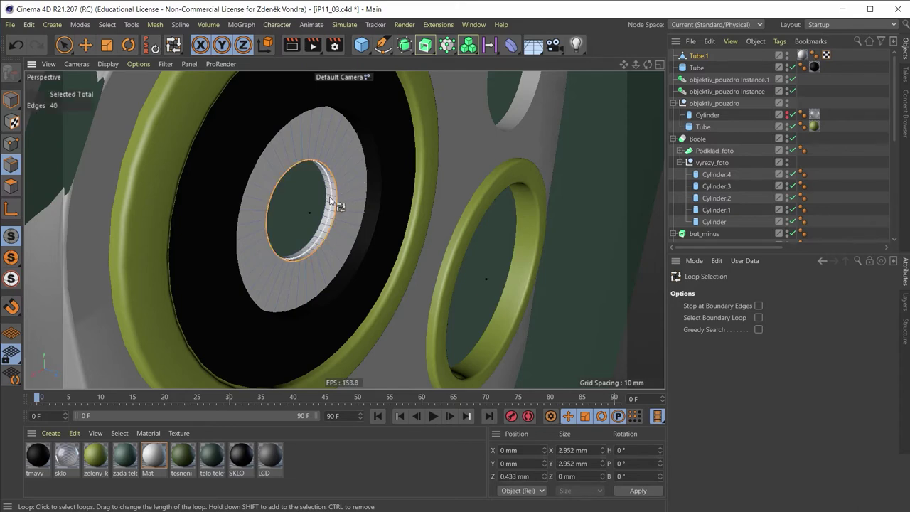
left_click(339, 225)
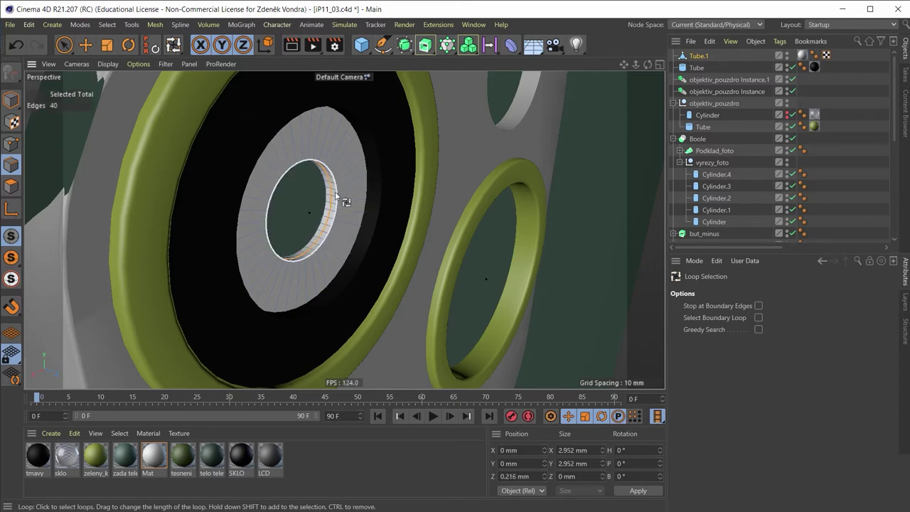
left_click_drag(335, 191, 315, 227, "alt")
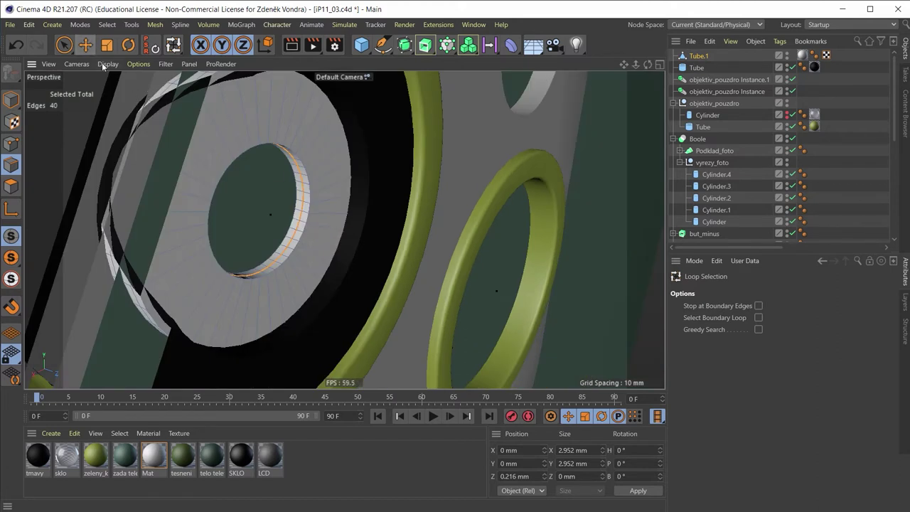
Step: Move the inner-wall and front rim edge loops in depth to shape the hole
left_click(85, 44)
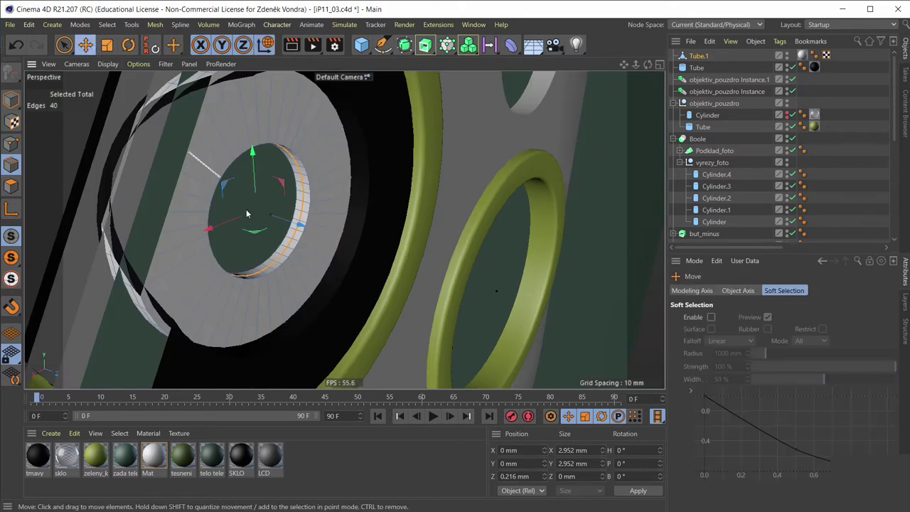
left_click_drag(295, 226, 311, 217)
right_click(311, 217)
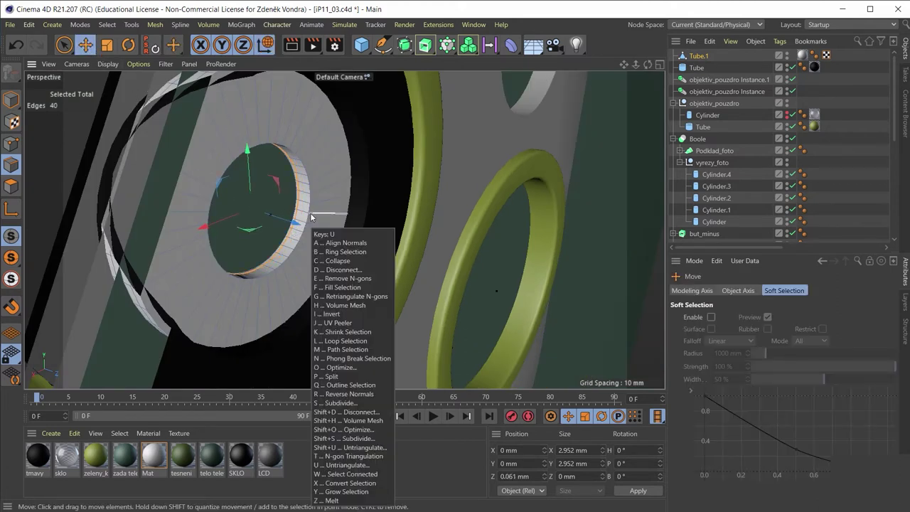
left_click(335, 253)
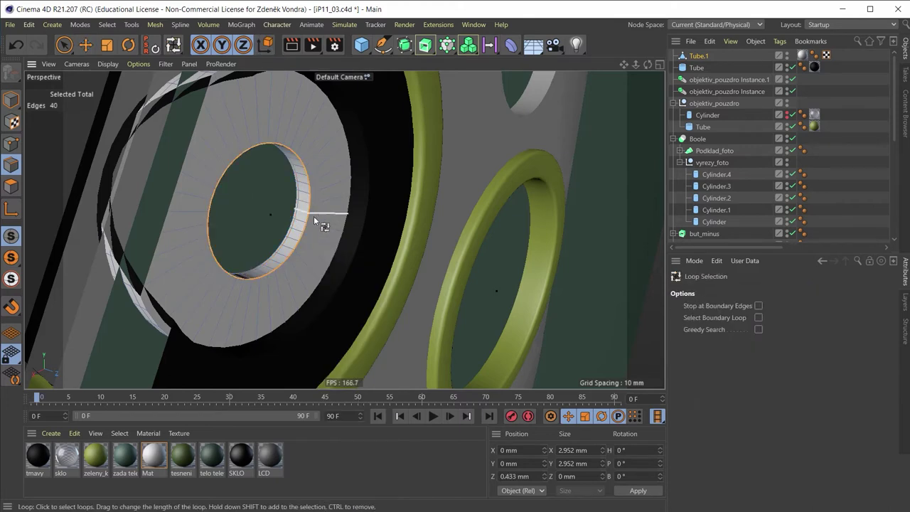
left_click(311, 214)
left_click(86, 45)
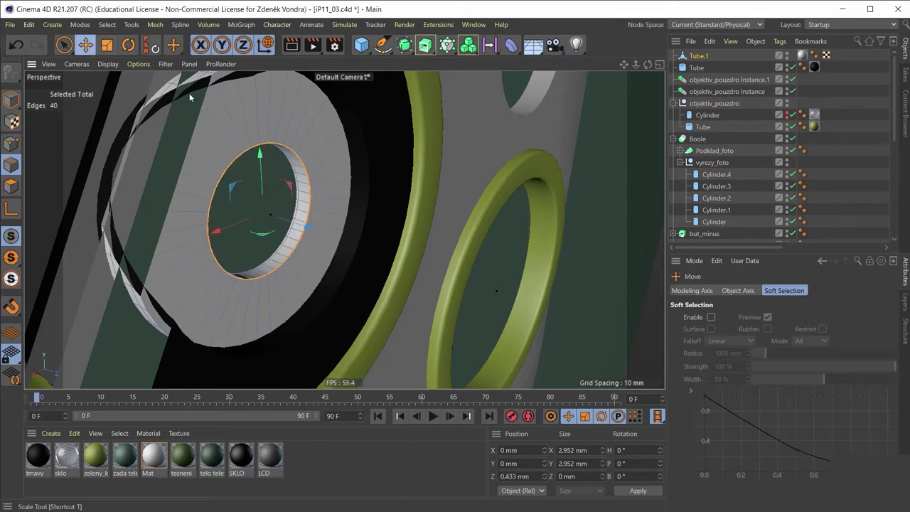
left_click_drag(304, 231, 297, 236)
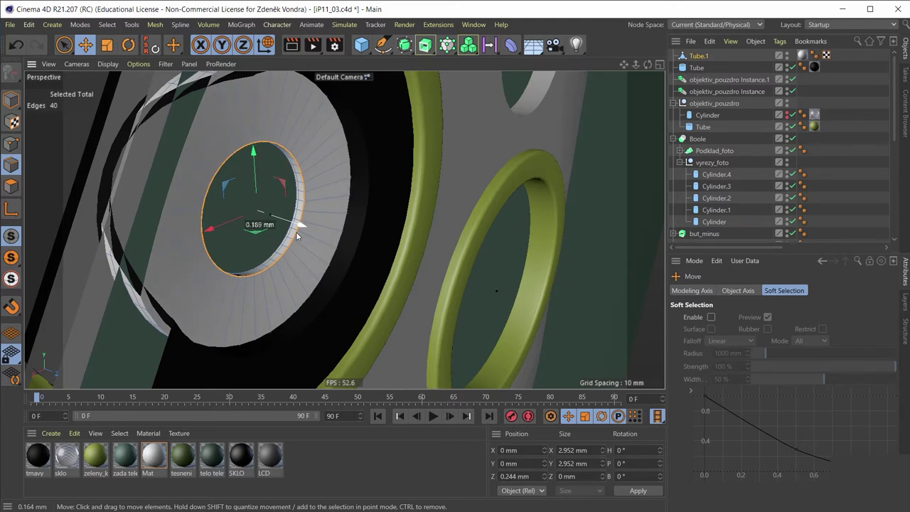
left_click_drag(297, 236, 302, 239)
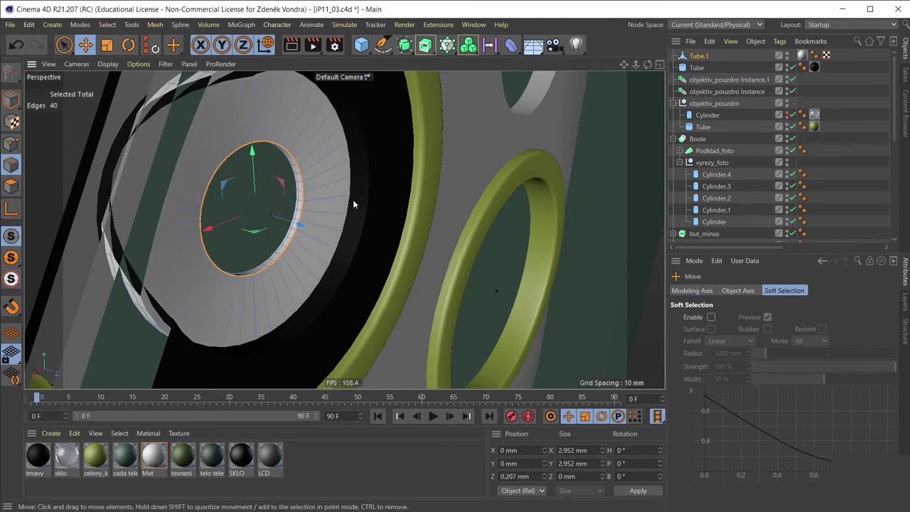
Step: Orbit back to a frontal view of the camera holes and open the primitives list
mouse_move(353, 199)
left_mouse_down("alt")
mouse_move(276, 197)
mouse_move(207, 121)
mouse_move(161, 180)
mouse_move(298, 144)
left_mouse_up("alt")
scroll(276, 192, "down", 3)
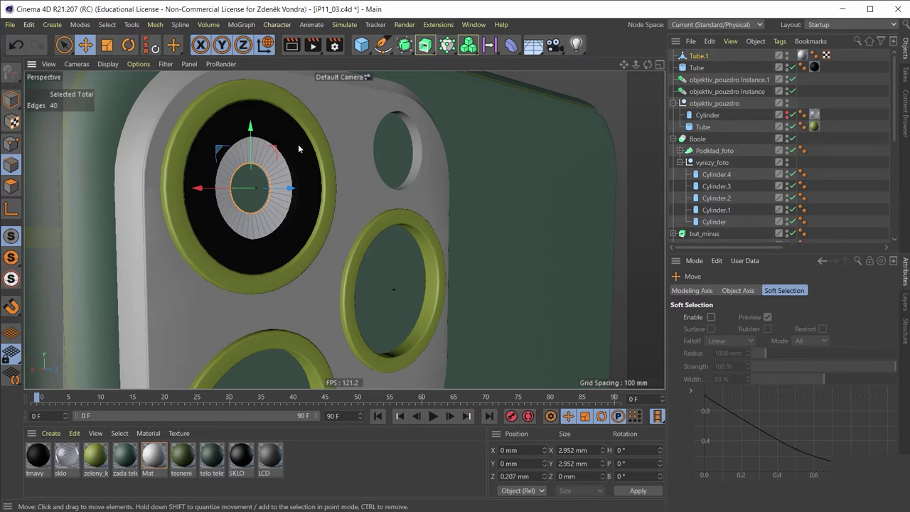
mouse_move(333, 196)
left_mouse_down("alt")
mouse_move(185, 239)
mouse_move(219, 191)
left_mouse_up("alt")
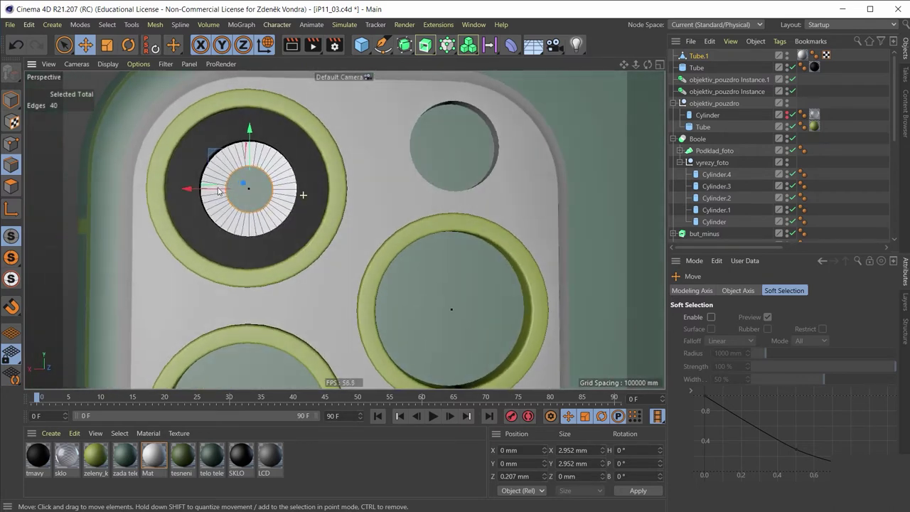
left_click(361, 44)
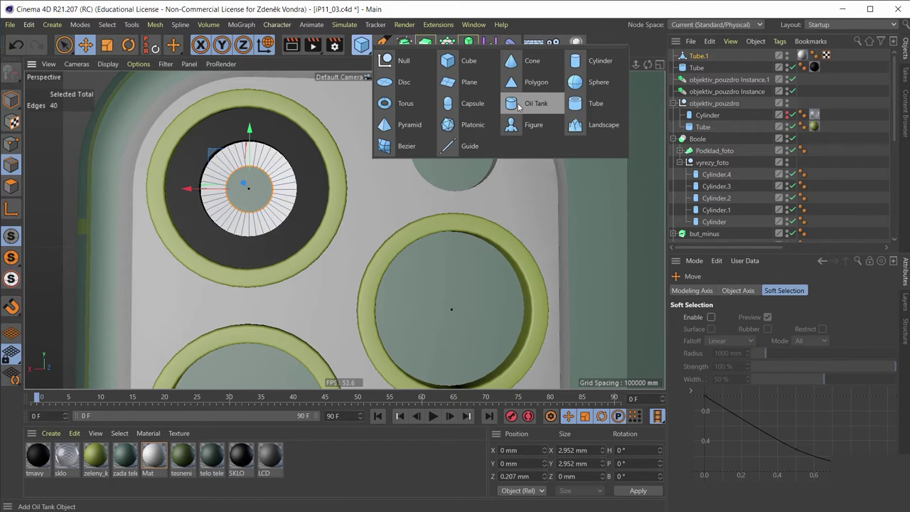
Step: Add an Oil Tank oriented along +Z with 3 mm radius and 2 mm height
left_click(518, 105)
left_click(776, 397)
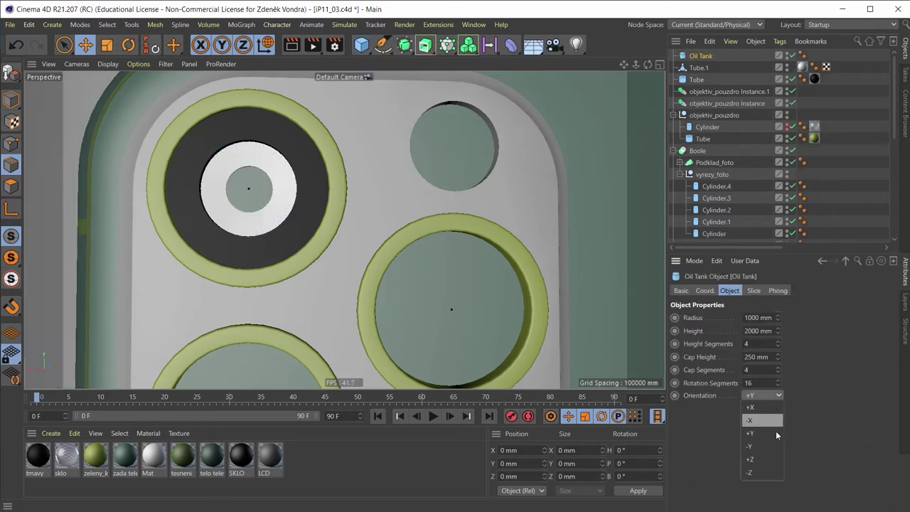
left_click(776, 459)
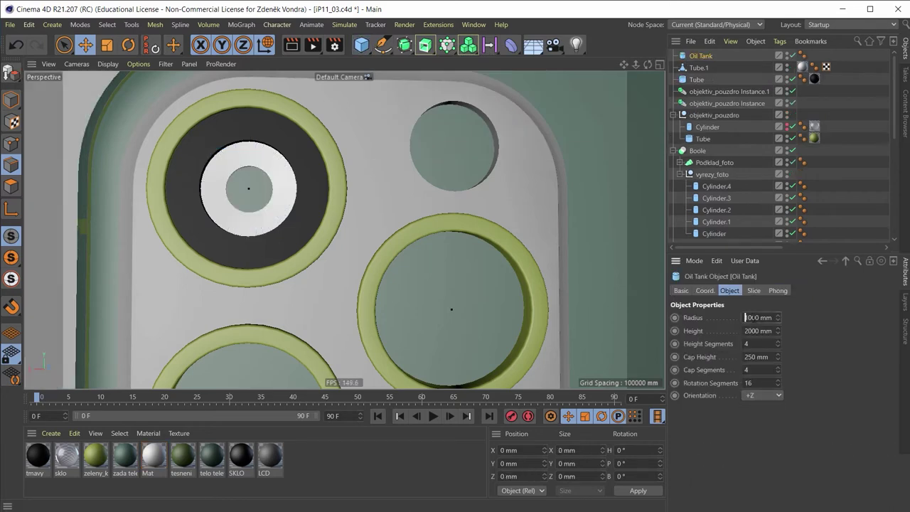
double_click(754, 318)
type("3")
key("Tab")
type("2")
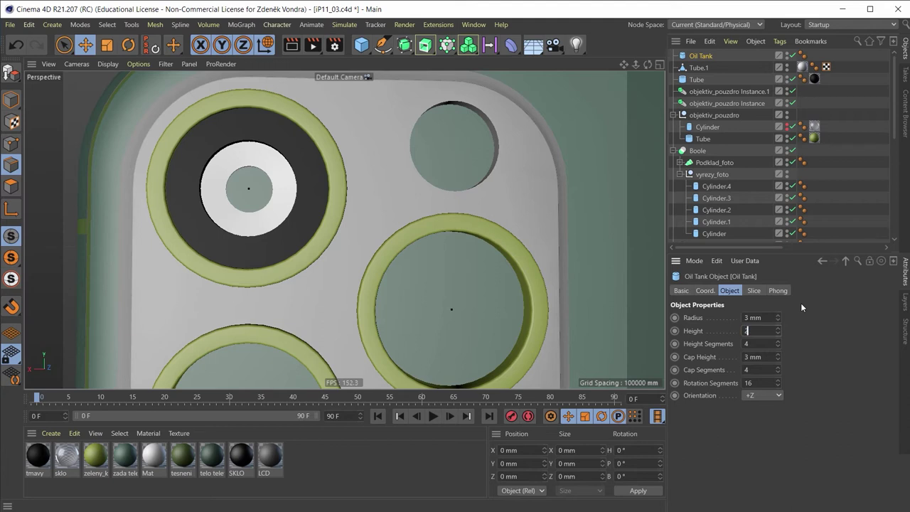
key("Tab")
Step: Move the Oil Tank up toward the camera area
scroll(321, 113, "down", 10)
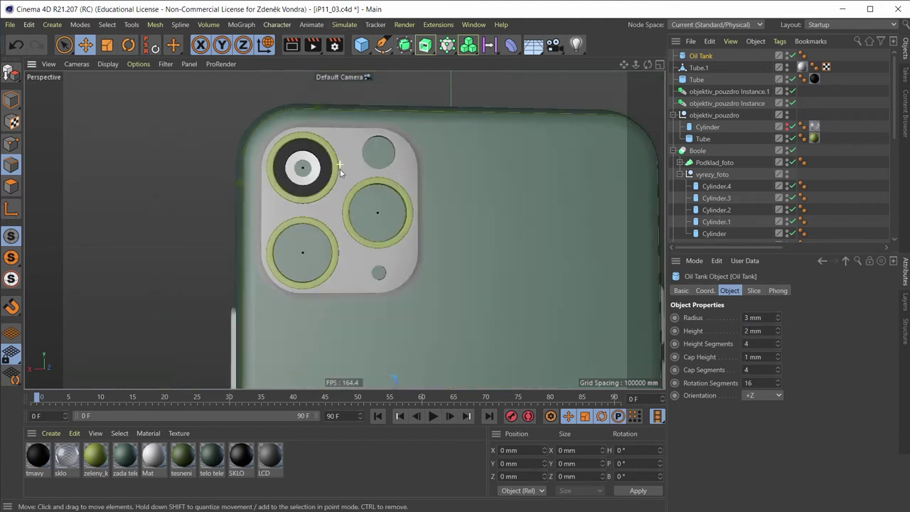
mouse_move(334, 163)
left_mouse_down("alt")
mouse_move(386, 242)
mouse_move(385, 341)
mouse_move(402, 321)
left_mouse_up("alt")
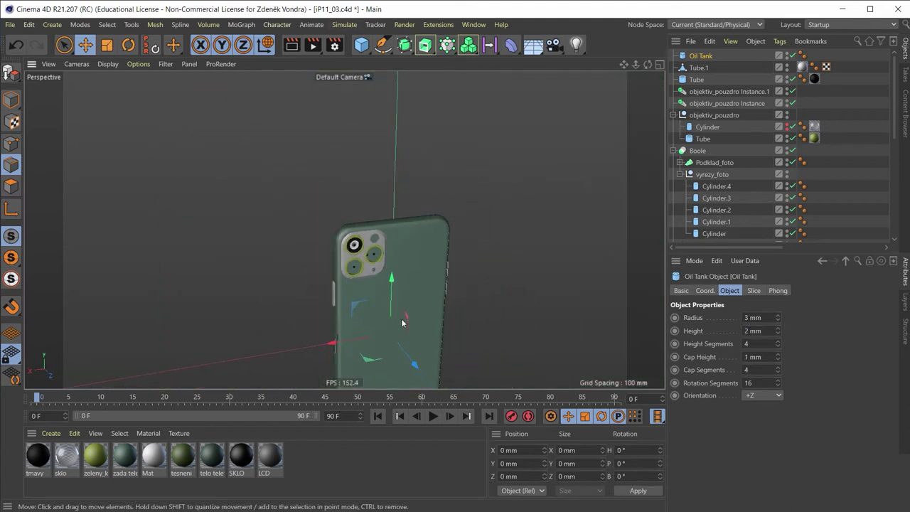
left_click_drag(394, 285, 405, 207)
scroll(406, 254, "up", 3)
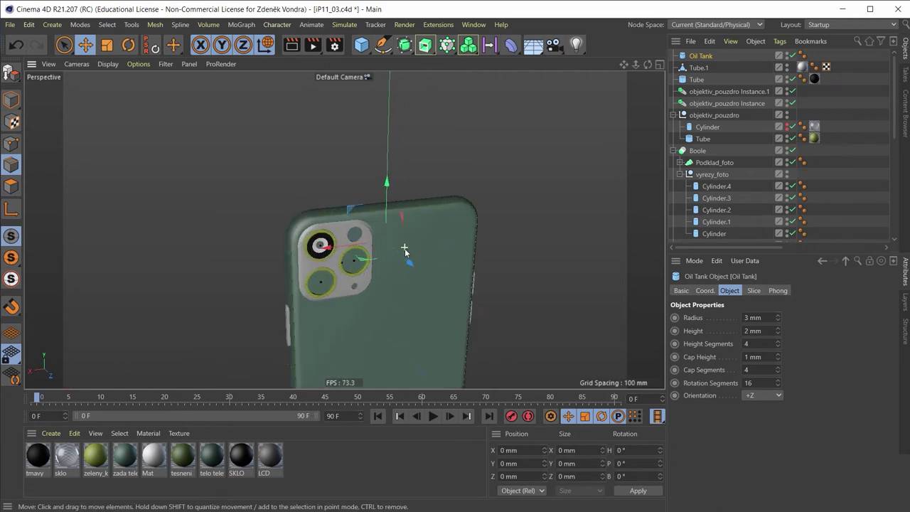
scroll(401, 254, "up", 4)
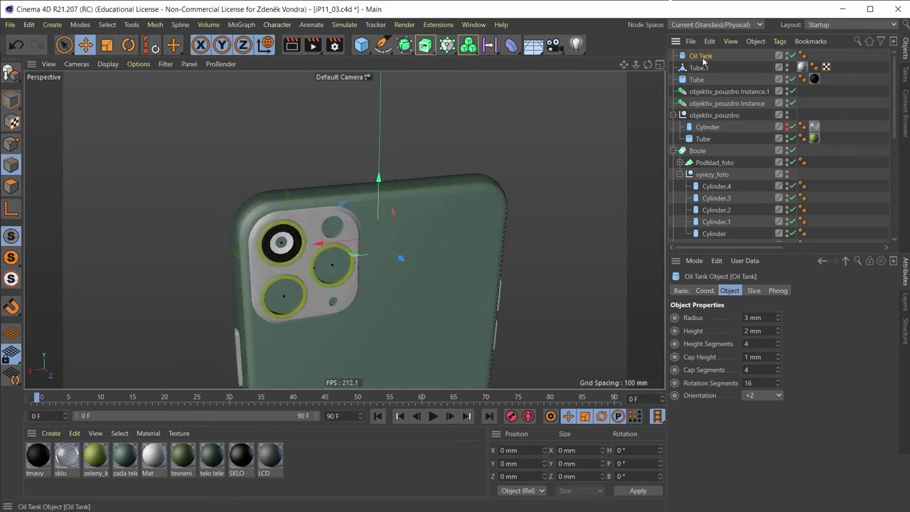
Step: Centre the Oil Tank on the Tube by zeroing its position while parented, then unparent it
left_click_drag(702, 55, 704, 79)
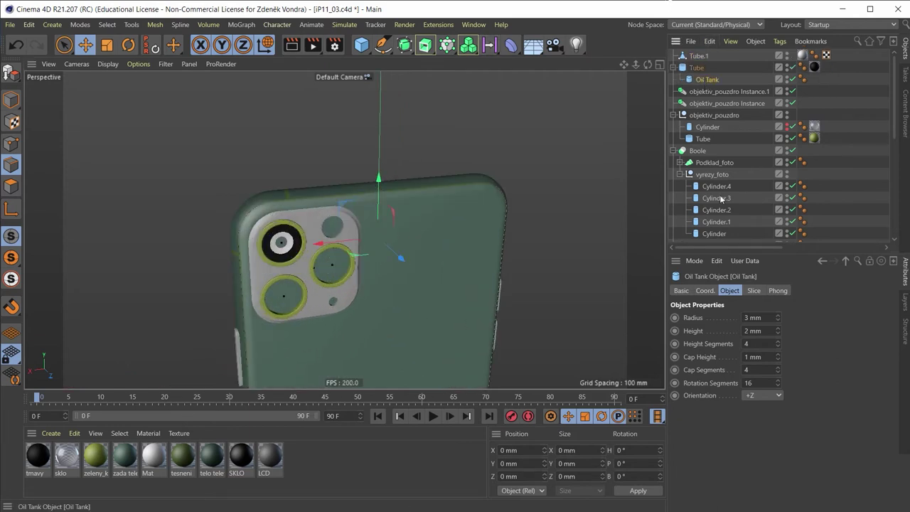
left_click(705, 291)
double_click(715, 318)
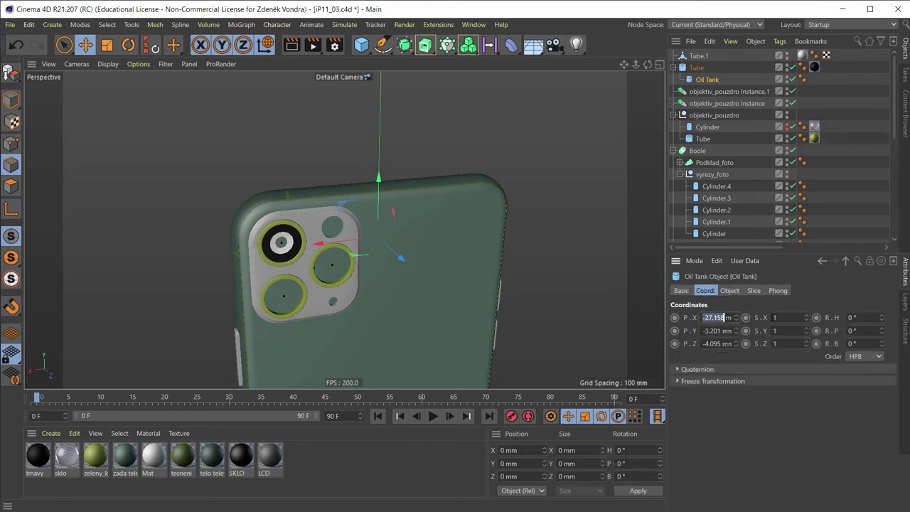
type("0")
key("Tab")
type("0")
key("Tab")
type("0")
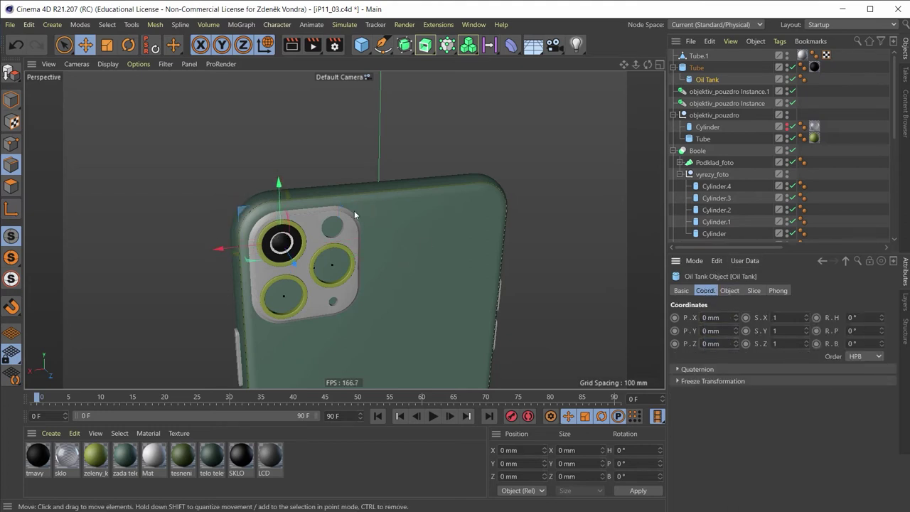
left_click_drag(708, 79, 707, 51)
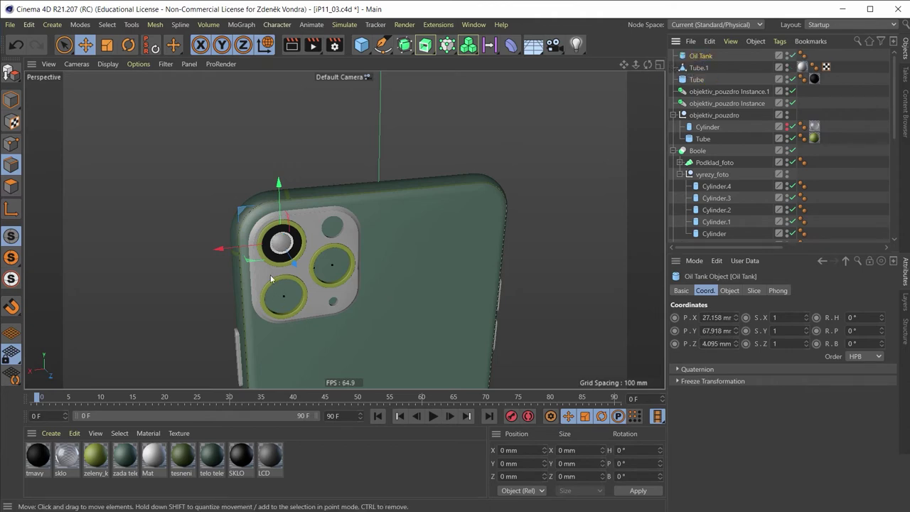
scroll(284, 249, "up", 3)
scroll(288, 246, "up", 4)
scroll(313, 235, "up", 3)
Step: Give the Oil Tank 30 rotation segments for a smooth dome
scroll(317, 229, "up", 5)
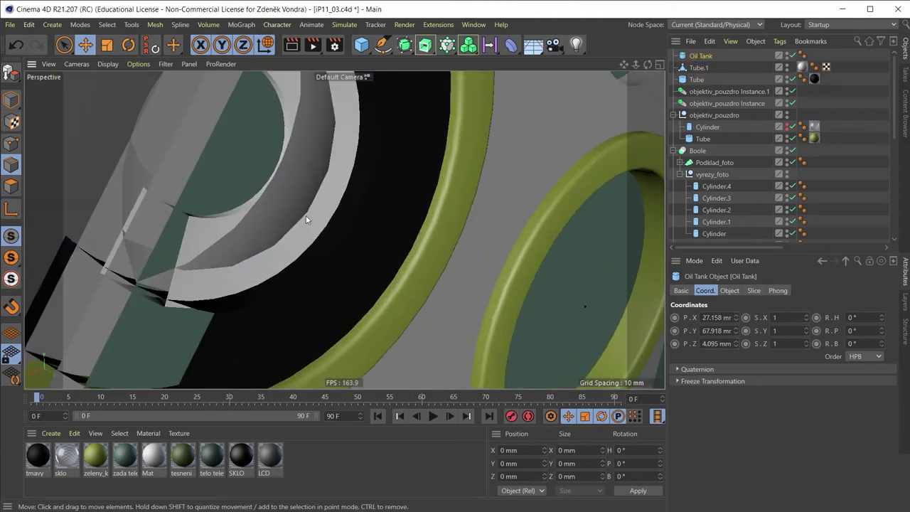
scroll(308, 221, "down", 3)
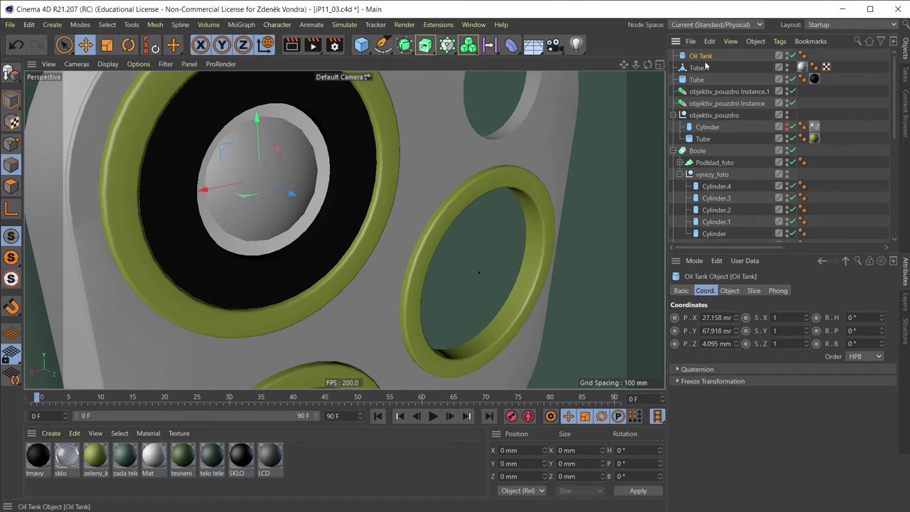
left_click(732, 292)
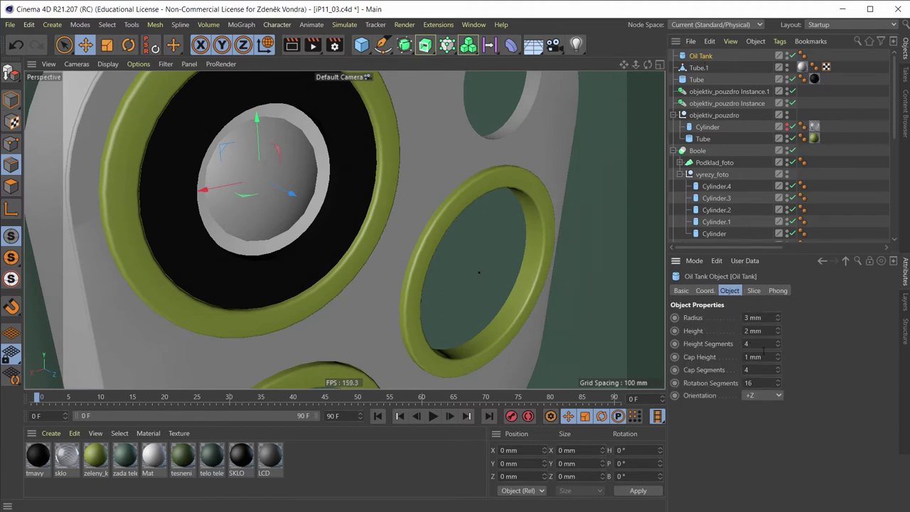
left_click(768, 384)
type("3")
key("Return")
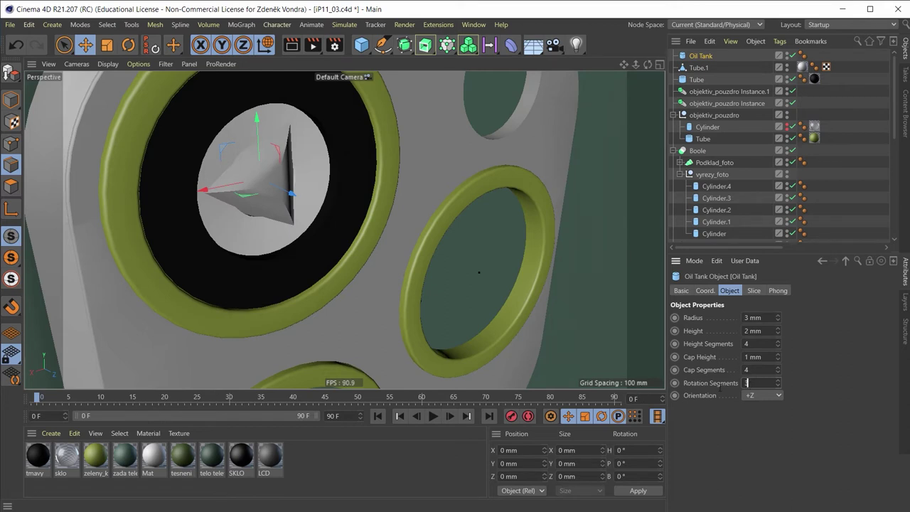
type("0")
key("Return")
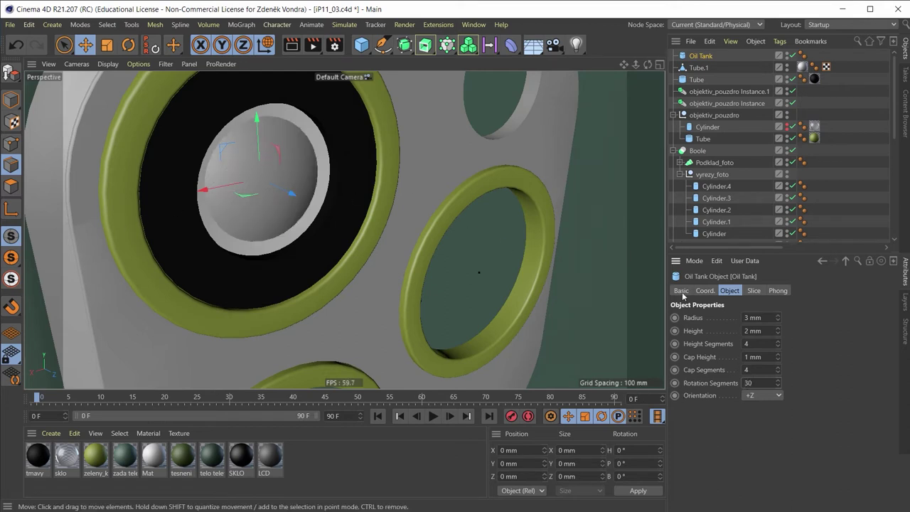
Step: Set the dome radius to 2 mm and orbit around the dome and ring
left_click(758, 318)
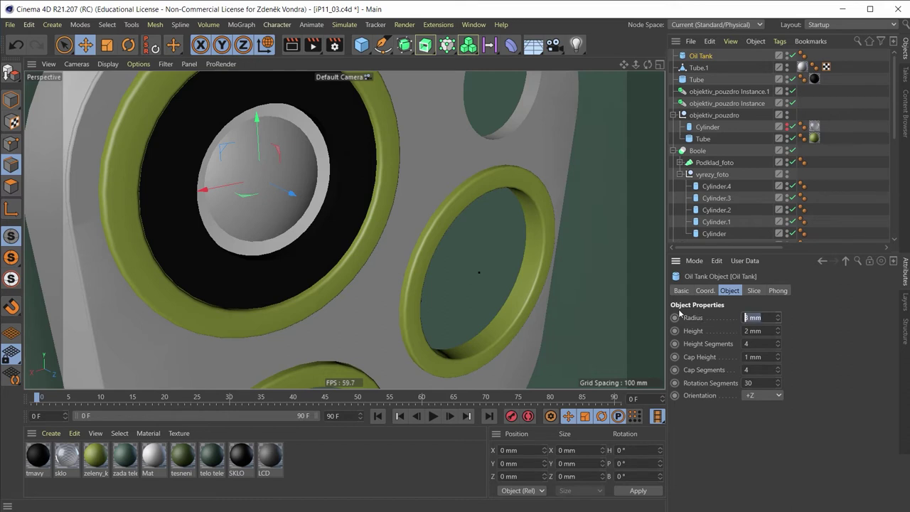
type("2")
key("Return")
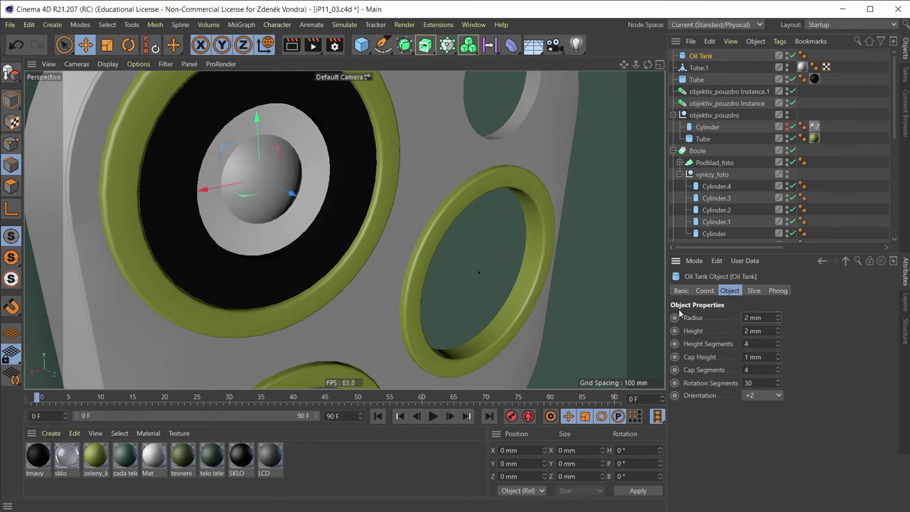
scroll(285, 198, "up", 2)
scroll(284, 198, "up", 2)
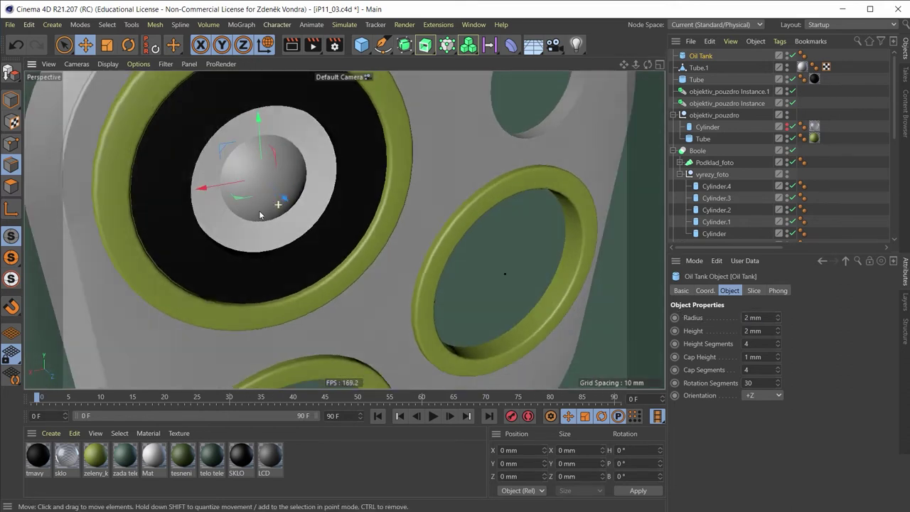
mouse_move(287, 202)
left_mouse_down()
mouse_move(297, 211)
mouse_move(296, 197)
mouse_move(276, 200)
left_mouse_up()
key("ctrl+z")
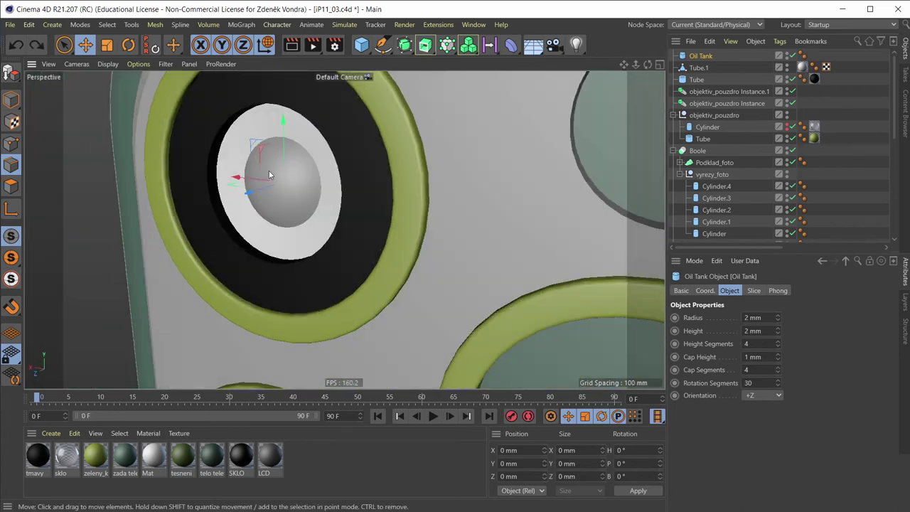
scroll(276, 200, "up", 3)
mouse_move(367, 137)
left_mouse_down("alt")
mouse_move(335, 213)
mouse_move(220, 230)
mouse_move(252, 250)
mouse_move(275, 241)
left_mouse_up("alt")
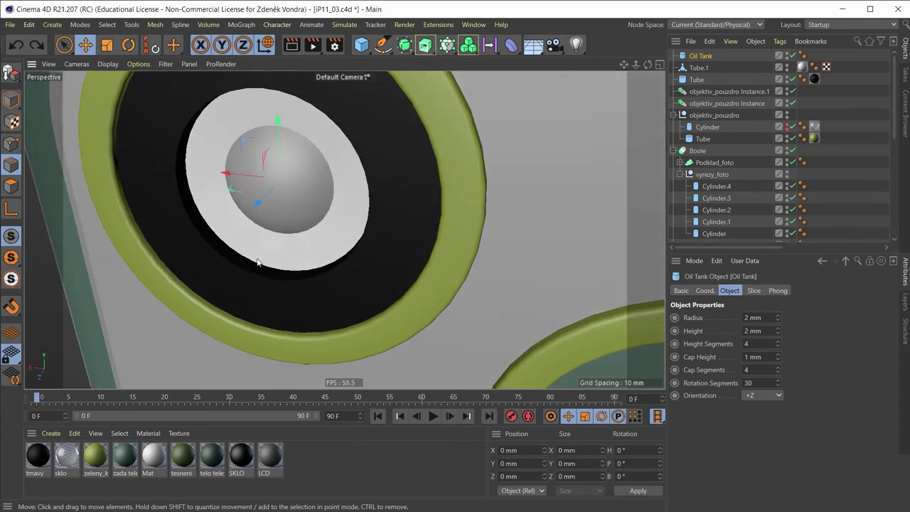
mouse_move(241, 240)
left_mouse_down("alt")
mouse_move(197, 204)
mouse_move(340, 202)
mouse_move(298, 267)
mouse_move(389, 257)
left_mouse_up("alt")
Step: Reduce the dome radius to 1.5 mm and compare it with the iPhone reference photo
left_click(764, 318)
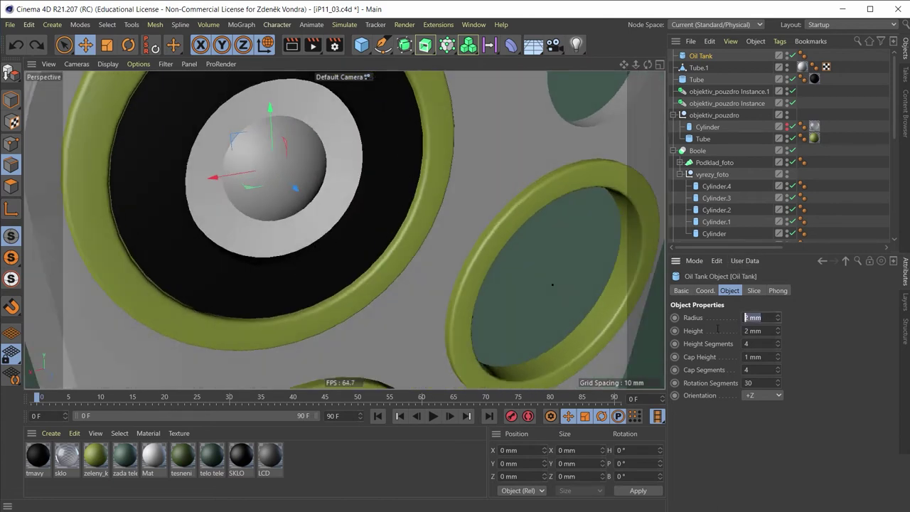
type("1.5")
key("Return")
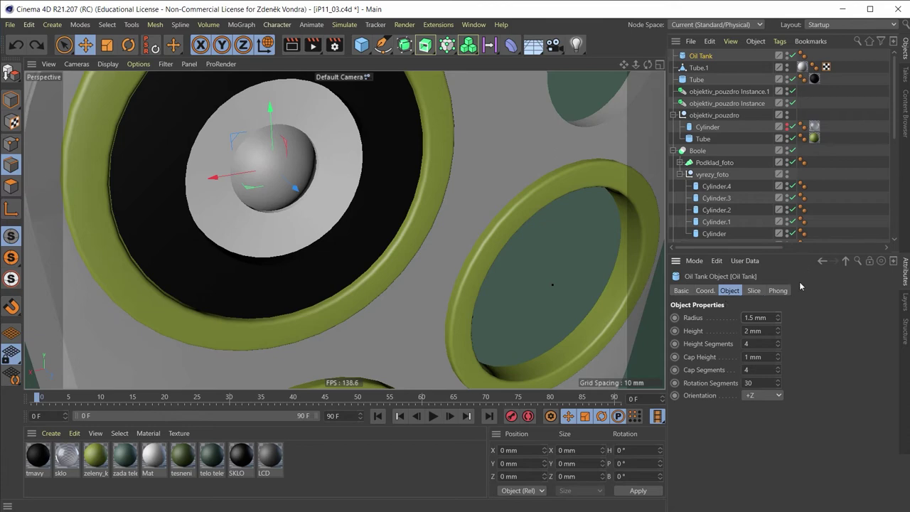
key("alt+Tab")
key("alt+Tab")
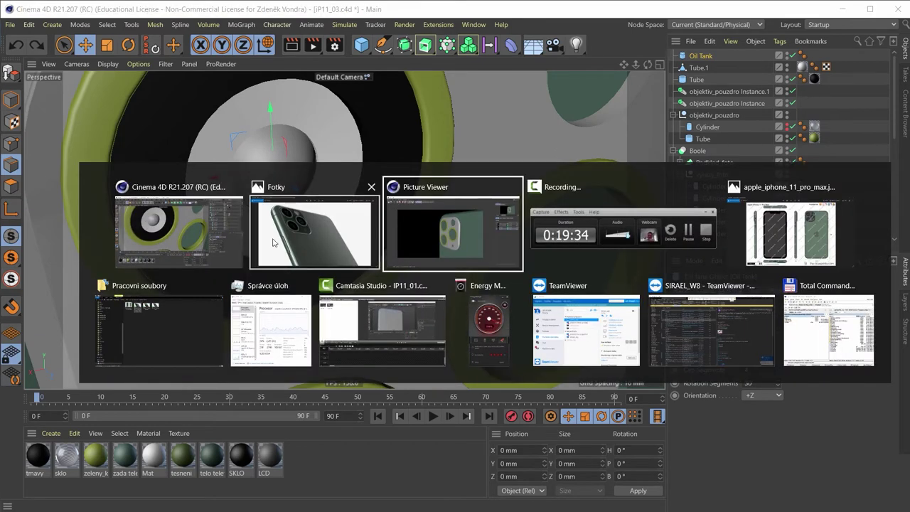
left_click(273, 242)
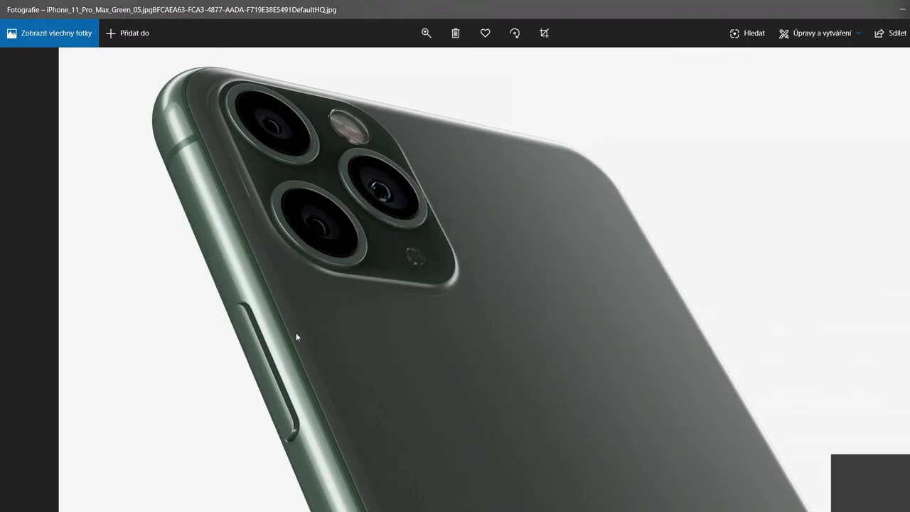
key("alt+Tab")
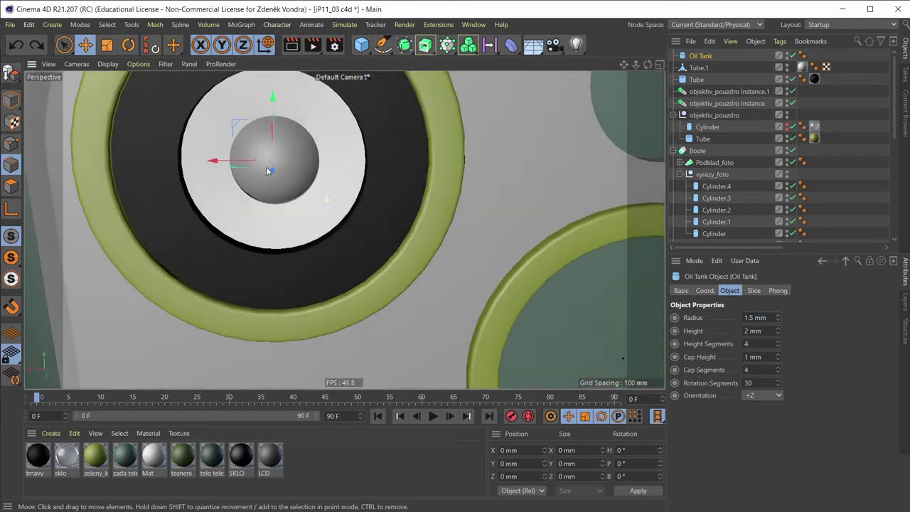
Step: Set the Oil Tank radius back to 2 mm and orbit to centre the lens
scroll(266, 166, "down", 5)
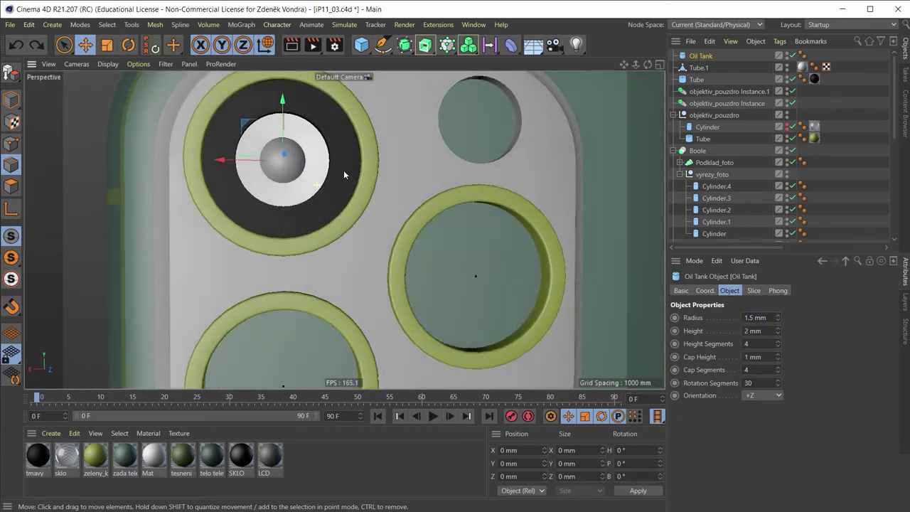
left_click(755, 318)
type("2")
key("Return")
mouse_move(413, 170)
left_mouse_down("alt")
mouse_move(382, 212)
mouse_move(399, 234)
mouse_move(407, 167)
left_mouse_up("alt")
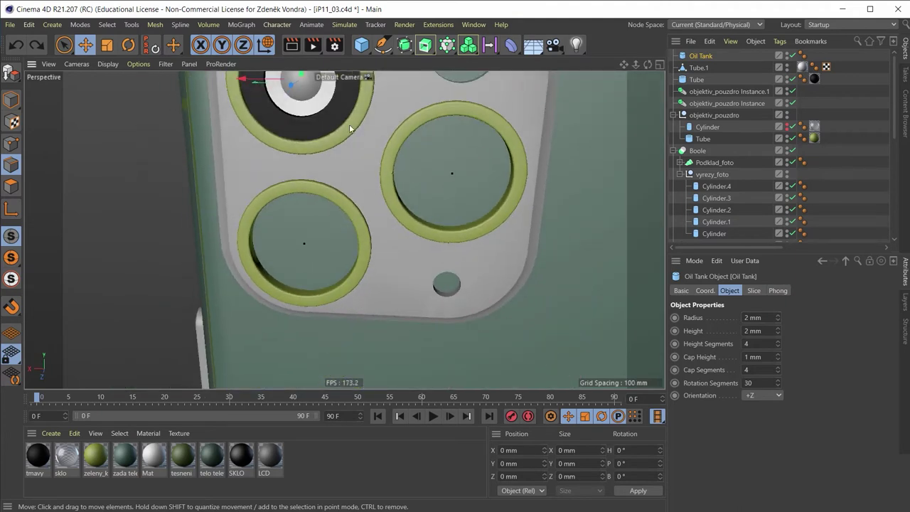
mouse_move(350, 124)
left_mouse_down("alt")
mouse_move(413, 106)
mouse_move(315, 193)
left_mouse_up("alt")
scroll(315, 192, "up", 3)
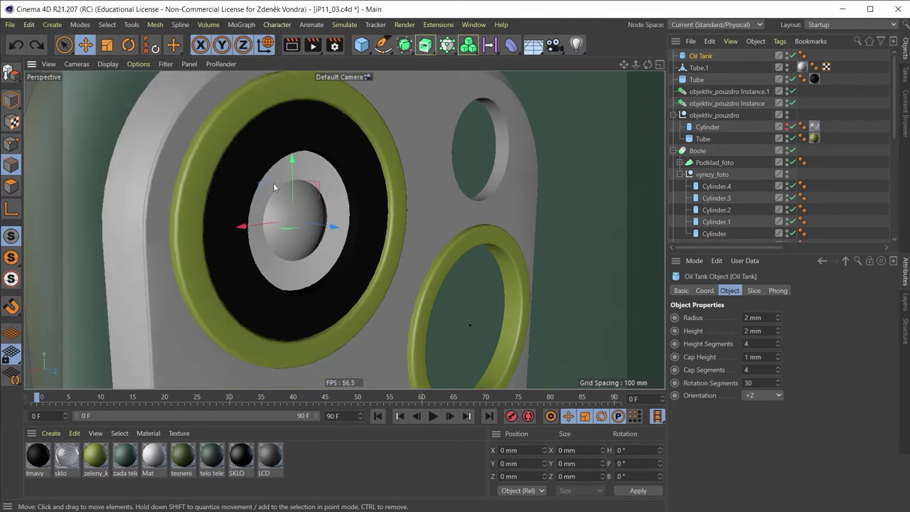
Step: Create a new material and name it objektiv in the Material Editor
left_click(336, 469)
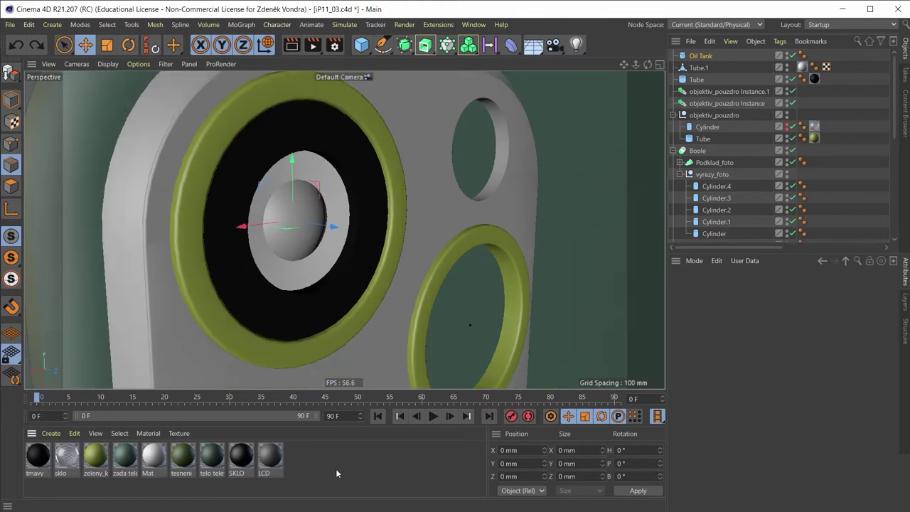
double_click(87, 494)
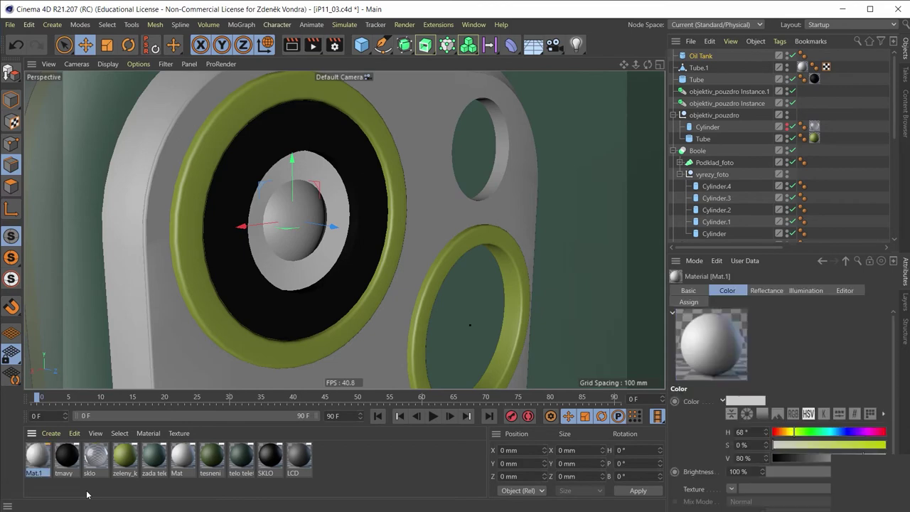
double_click(36, 452)
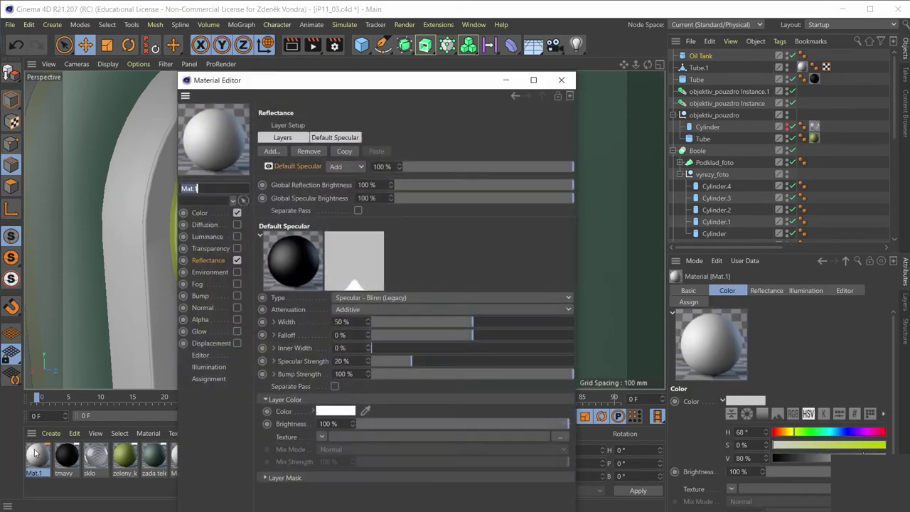
type("objektiv")
key("Return")
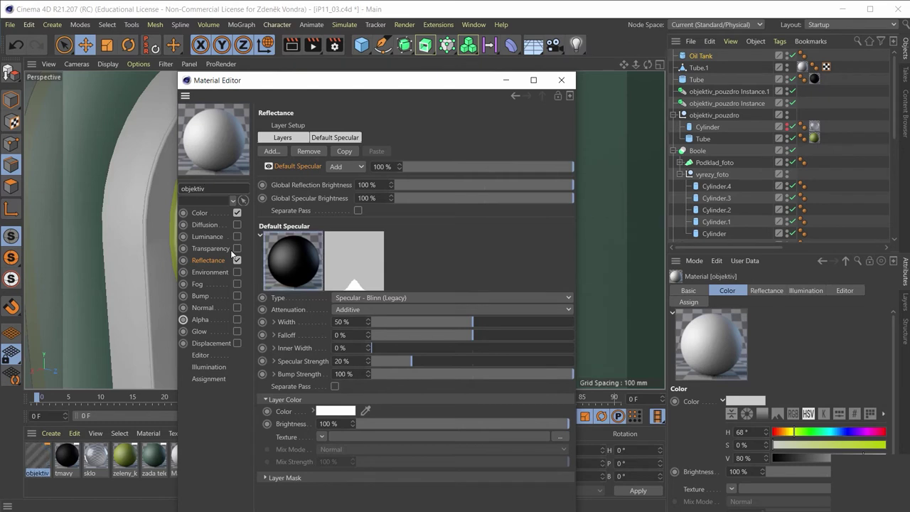
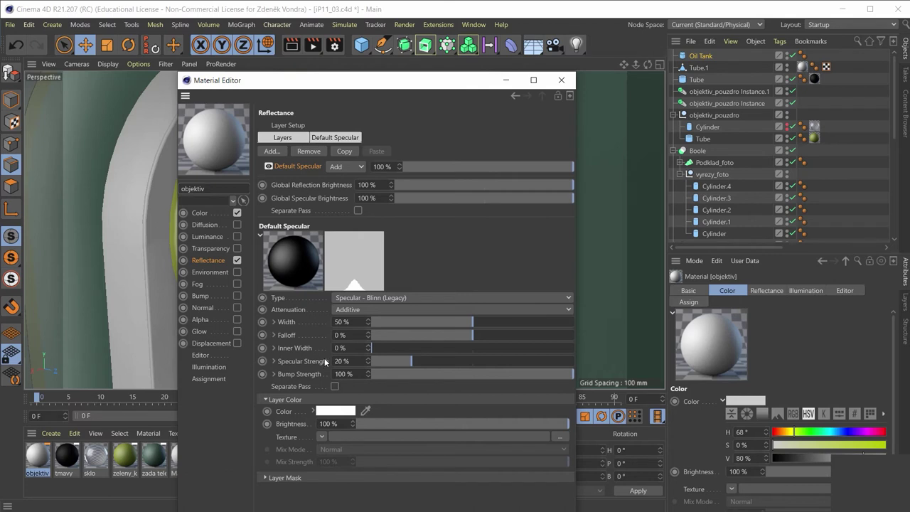
Step: Give the objektiv material a teal colour of H 164°, S 73%, V 80%
left_click(205, 213)
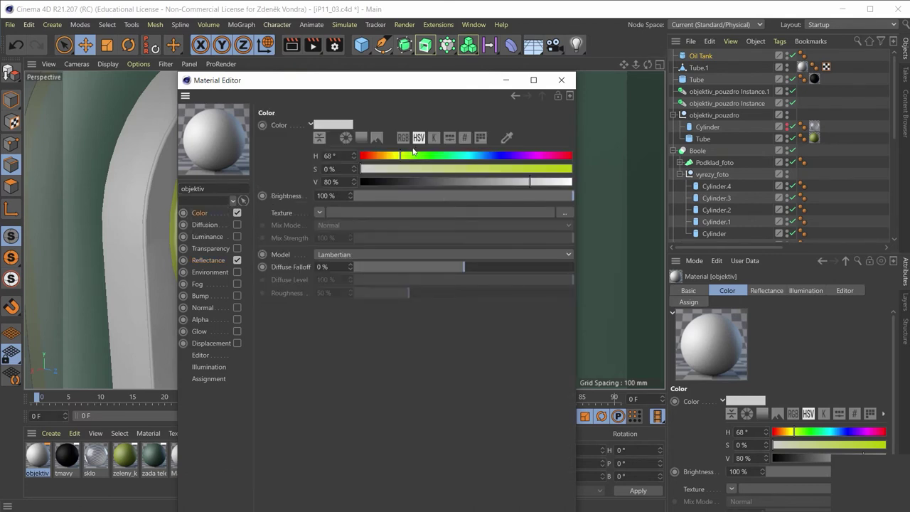
mouse_move(471, 157)
left_mouse_down()
mouse_move(556, 147)
mouse_move(515, 168)
mouse_move(467, 169)
mouse_move(455, 155)
mouse_move(515, 170)
left_mouse_up()
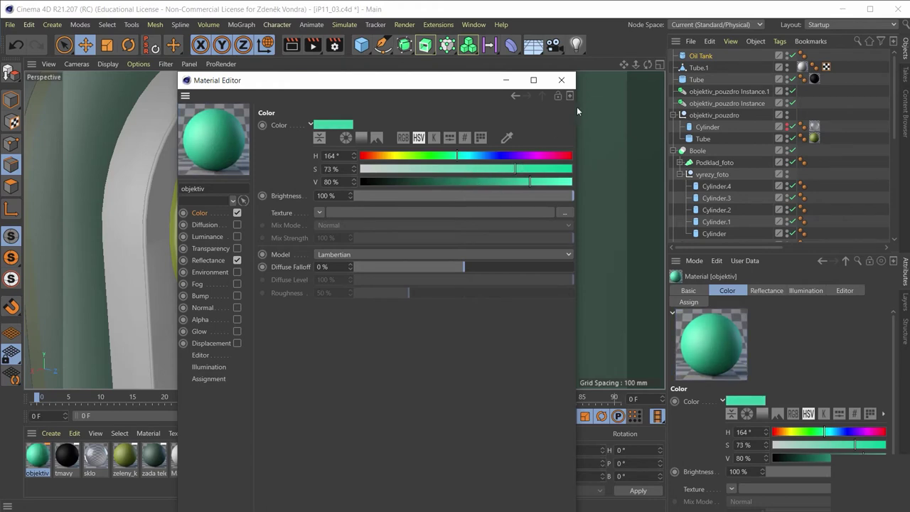
left_click(567, 83)
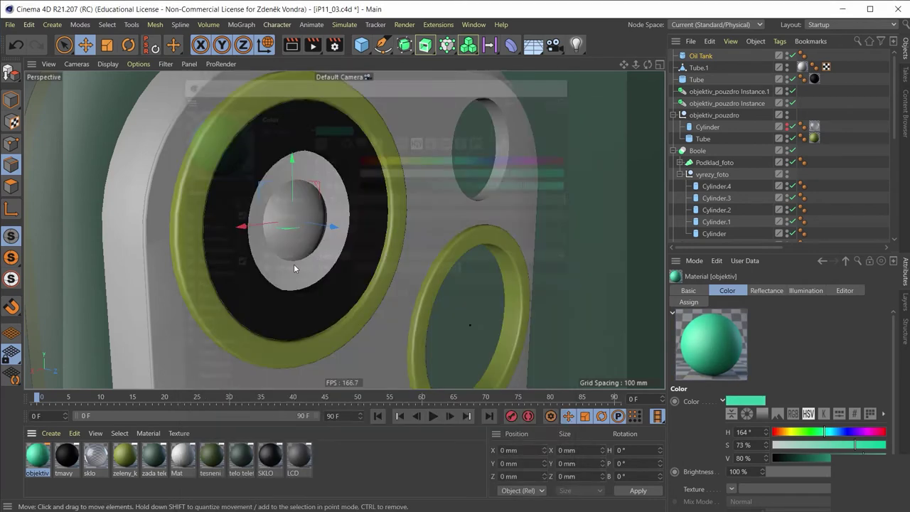
Step: Rename Oil Tank, Tube and Tube.1 to objektiv, obj_seg_vnejsi and obj_segm_vnit
double_click(702, 56)
type("c")
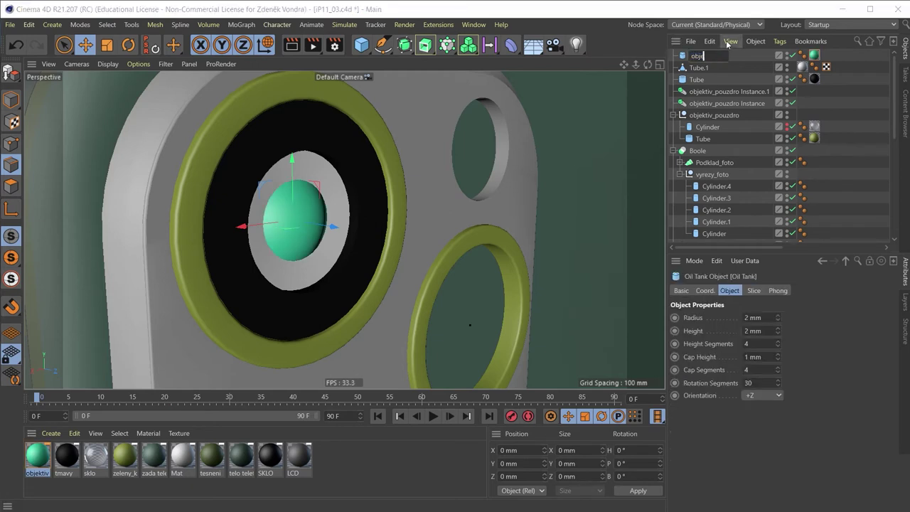
key("Return")
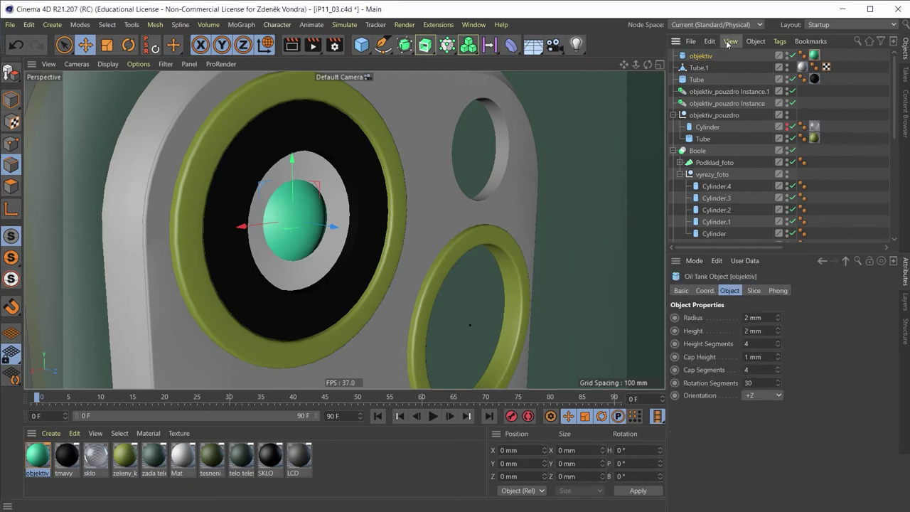
double_click(697, 79)
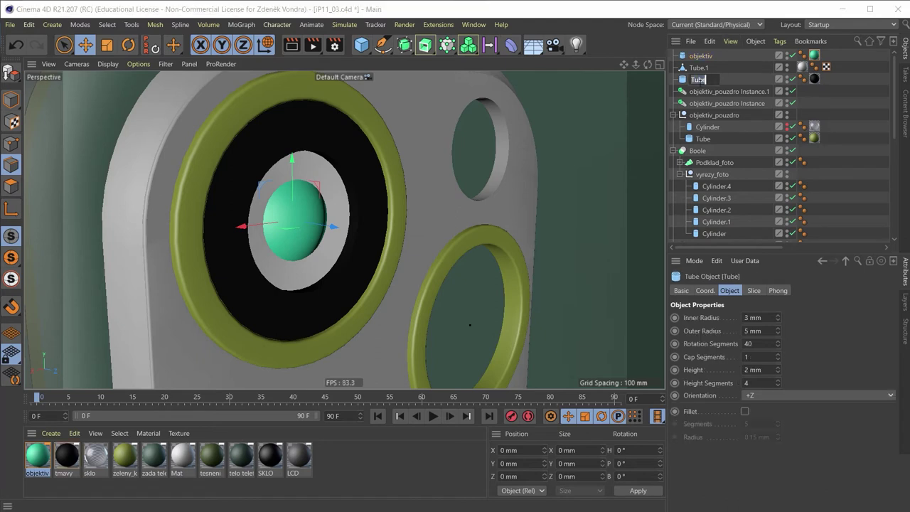
type("c")
type("_vnejsi")
key("Return")
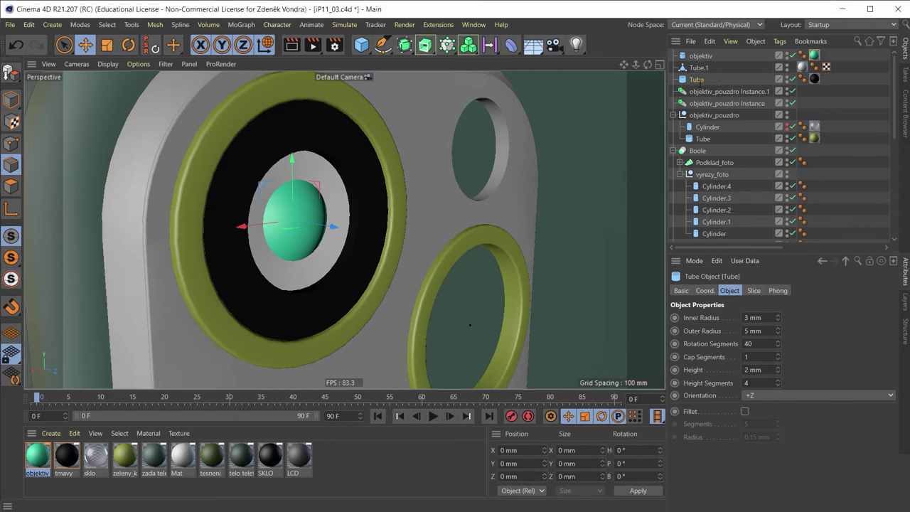
left_click(703, 69)
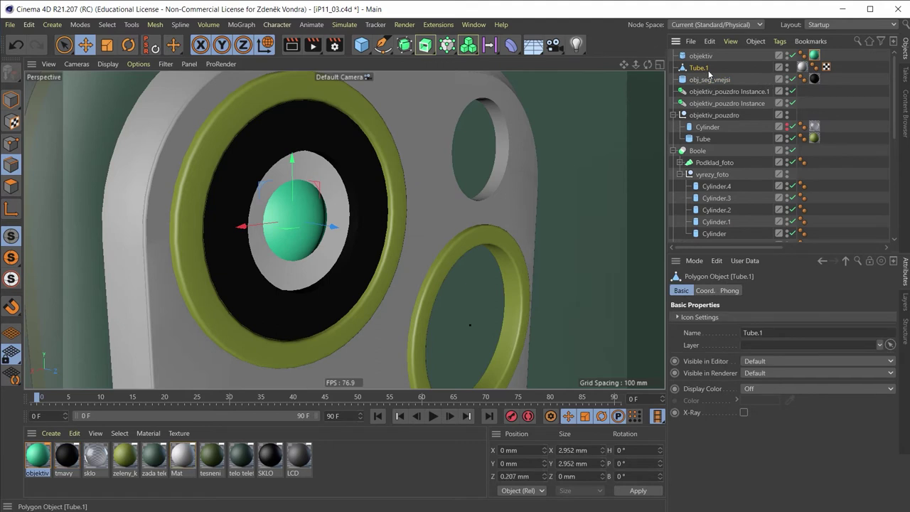
double_click(704, 68)
type("obj_se")
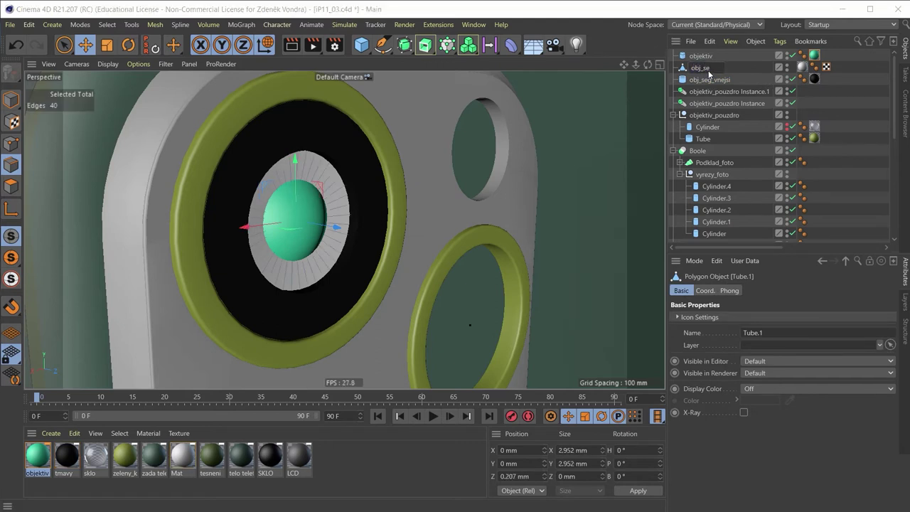
type("gm_v")
type("nit")
key("Return")
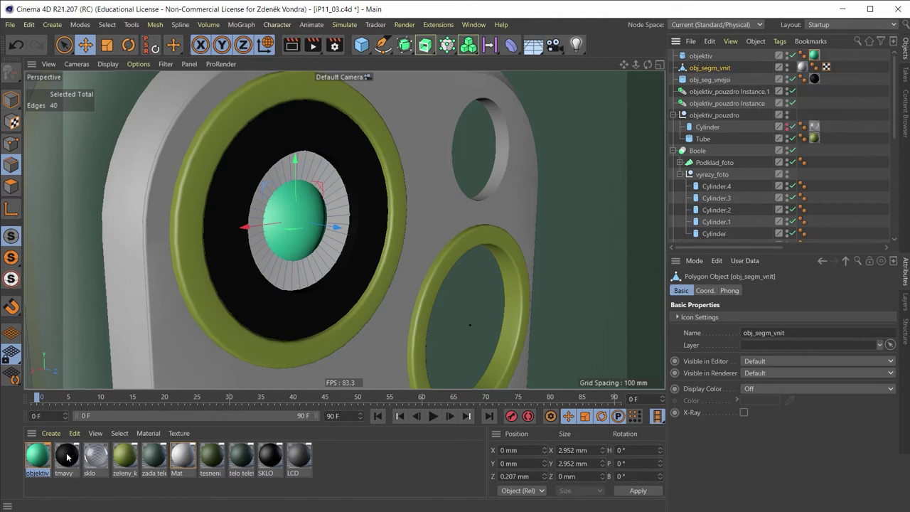
Step: Apply the dark tmavy material to obj_segm_vnit and return to Model mode
left_click_drag(68, 457, 803, 69)
left_click(11, 100)
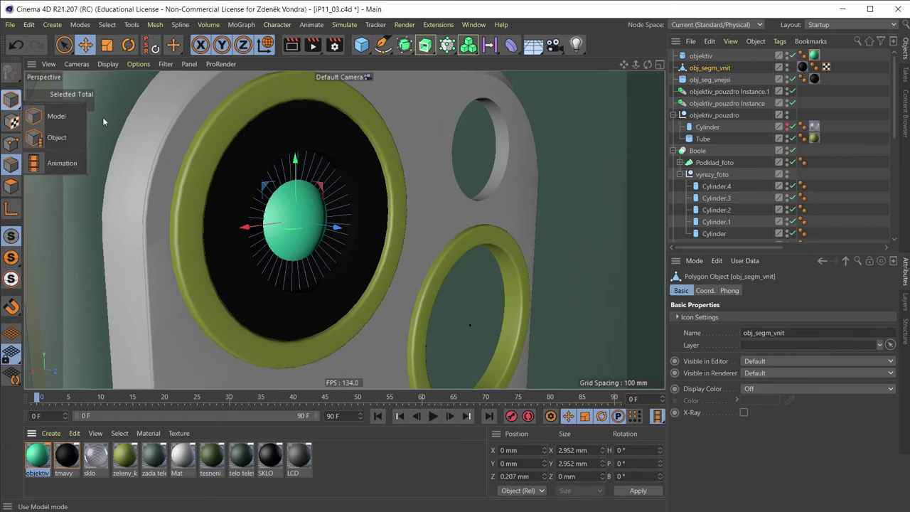
left_click(37, 116)
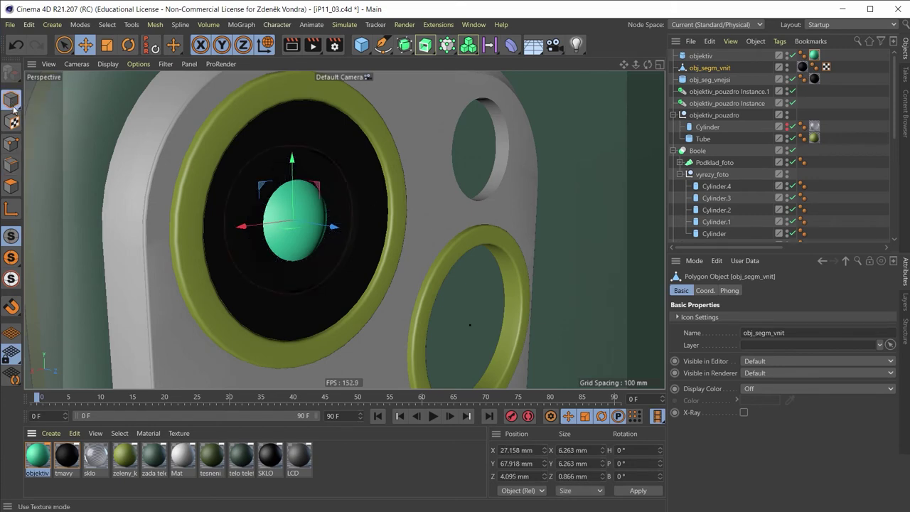
Step: Frame the camera module from the front and select all three lens objects
mouse_move(187, 138)
left_mouse_down("alt")
mouse_move(190, 173)
mouse_move(390, 332)
mouse_move(335, 319)
left_mouse_up("alt")
scroll(202, 165, "up", 3)
scroll(162, 189, "up", 3)
scroll(205, 153, "down", 2)
middle_click_drag(335, 319, 370, 199, "alt")
left_click_drag(362, 226, 397, 186, "alt")
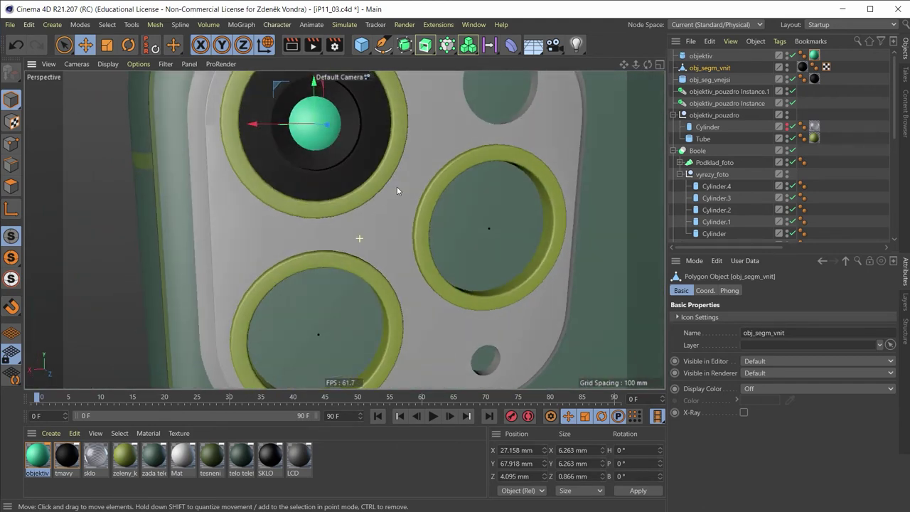
scroll(397, 187, "down", 1)
scroll(391, 192, "down", 1)
scroll(334, 235, "down", 2)
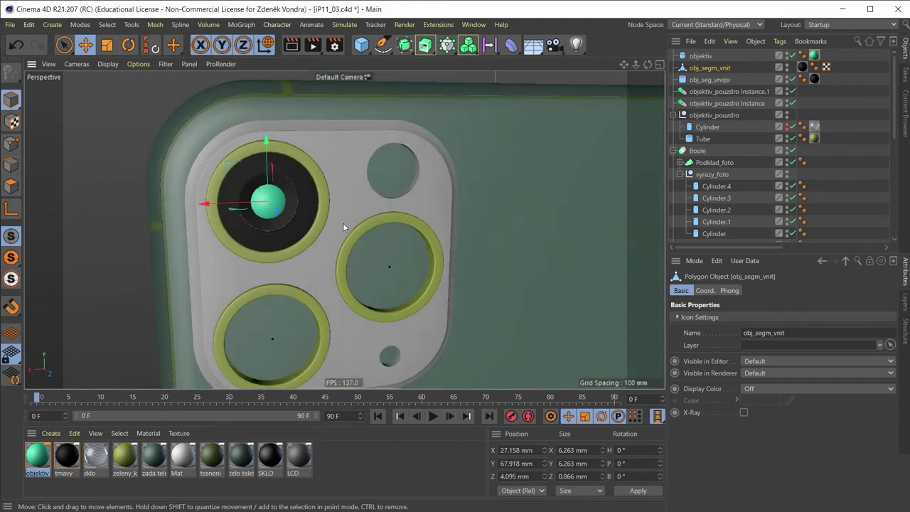
left_click(706, 54, "shift")
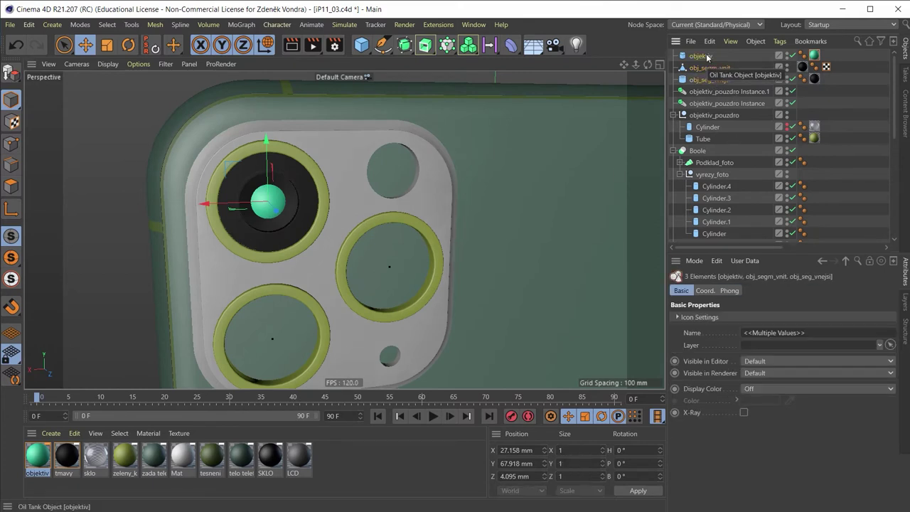
Step: Group the sphere and rings as objektiv_26, then copy it onto the right lens hole with Z locked
key("alt+g")
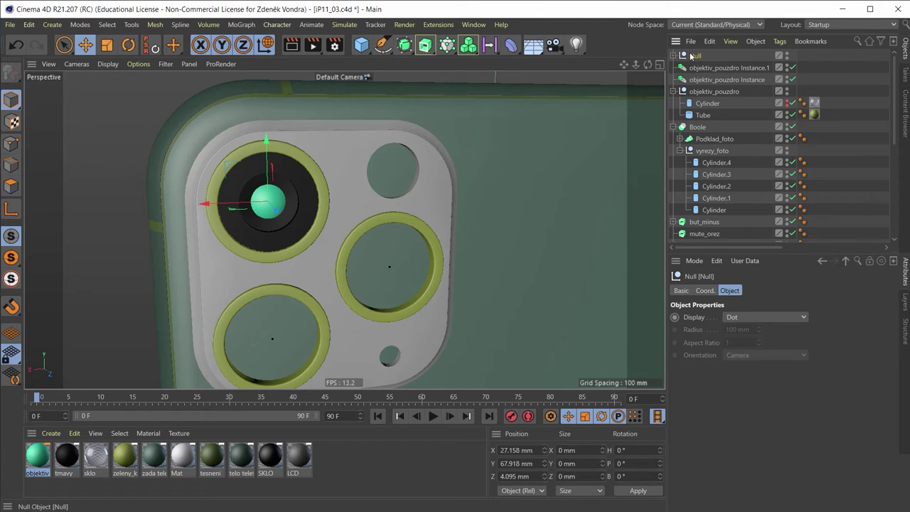
double_click(693, 57)
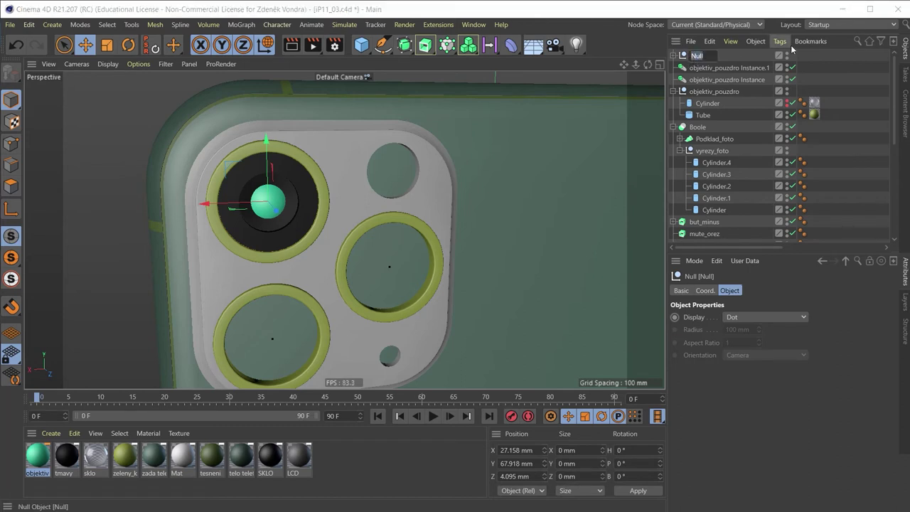
type("ob")
type("6")
key("BackSpace")
key("BackSpace")
type("2")
key("Return")
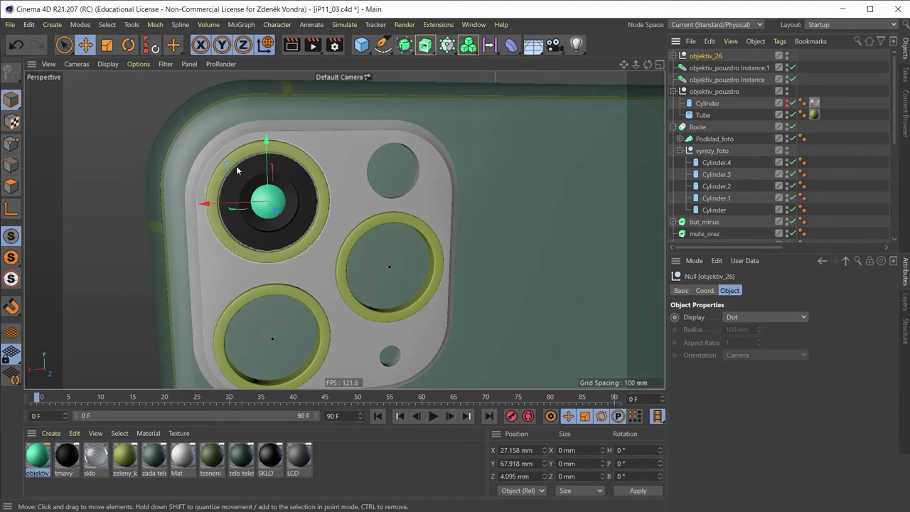
key("z")
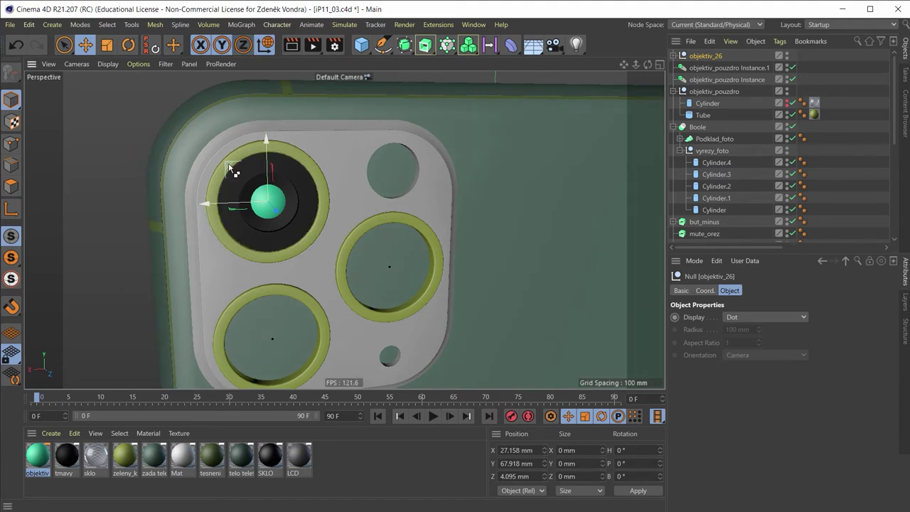
mouse_move(229, 166)
left_mouse_down("ctrl")
mouse_move(357, 227)
mouse_move(358, 239)
left_mouse_up("ctrl")
Step: Roughly centre the lens copy in the right lens opening from the maximized Back view
middle_click(382, 245)
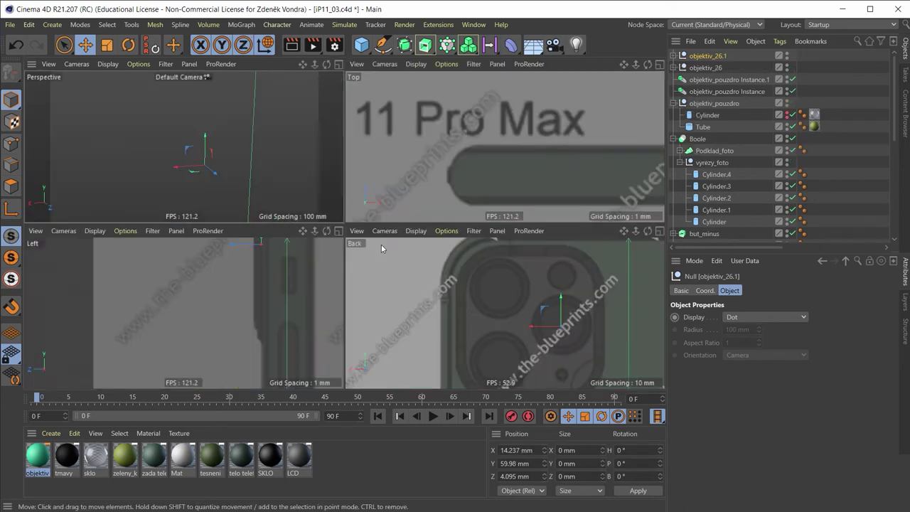
middle_click(600, 312)
scroll(573, 312, "up", 3)
scroll(534, 285, "up", 4)
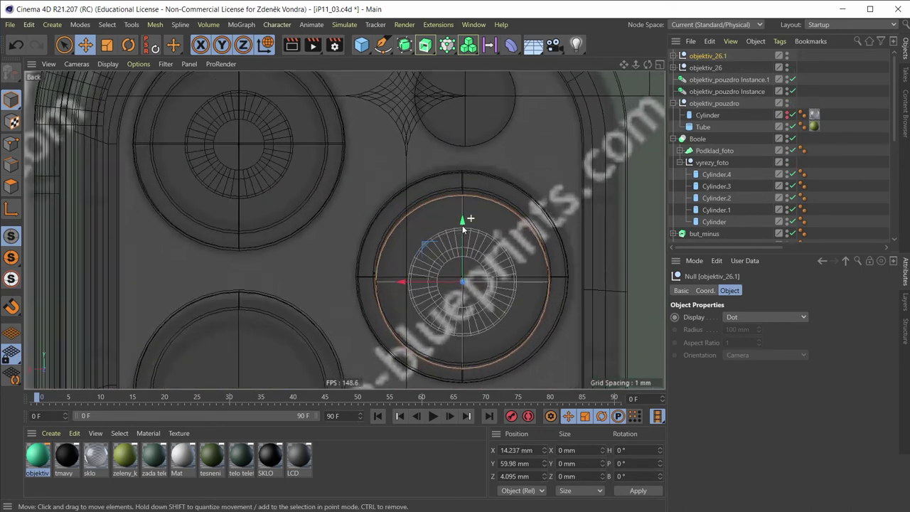
scroll(497, 259, "up", 4)
middle_click_drag(497, 259, 447, 206, "alt")
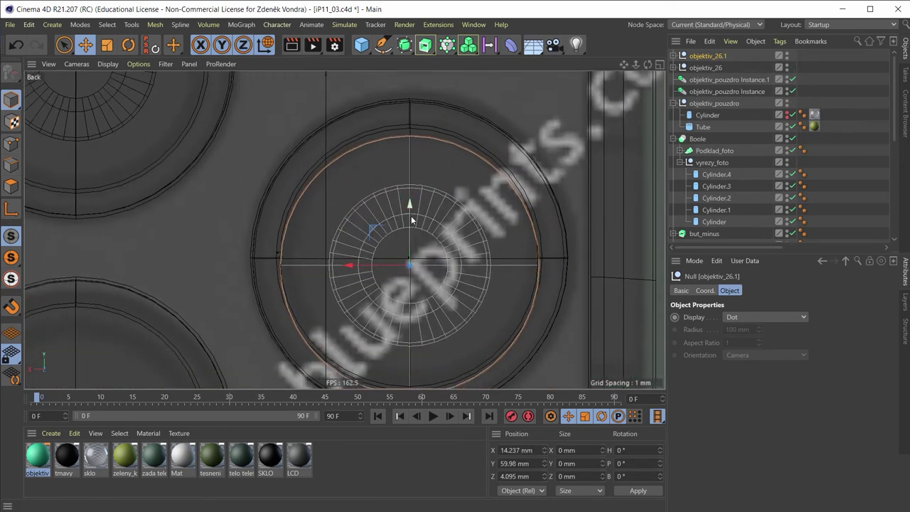
left_click_drag(417, 214, 425, 205)
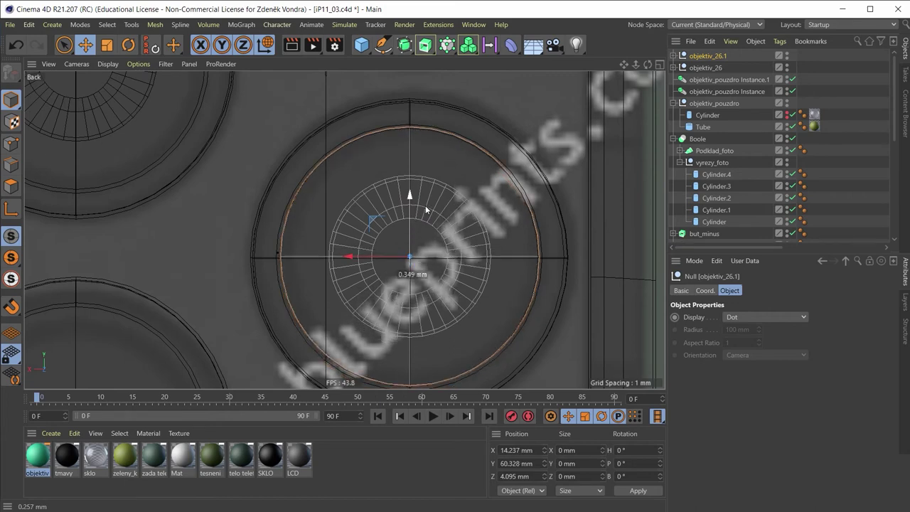
Step: Fine-tune the copy to Y 60.273 mm and return to the Perspective view
middle_click(425, 206)
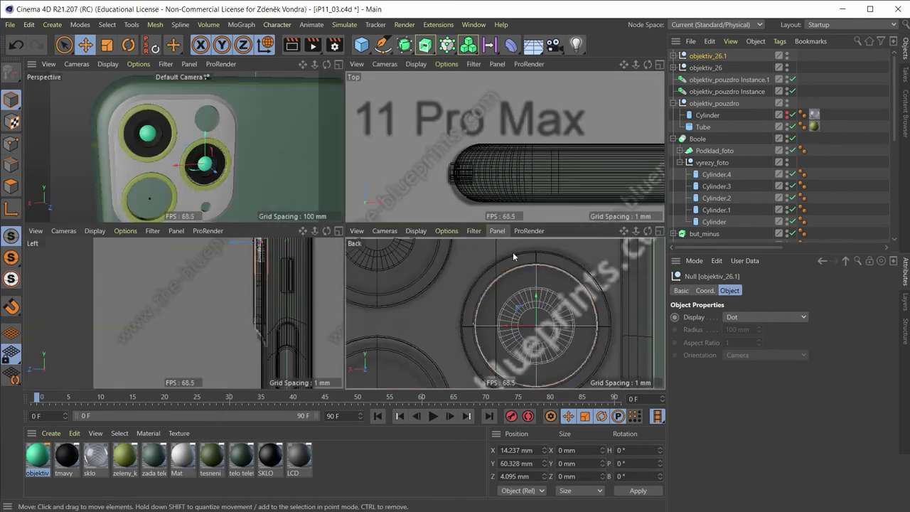
middle_click(512, 252)
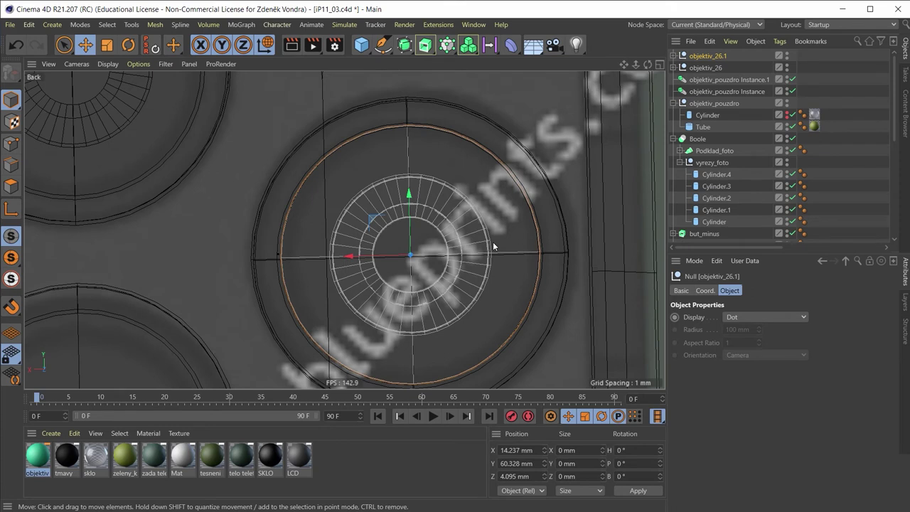
left_click_drag(410, 197, 408, 199)
middle_click(404, 199)
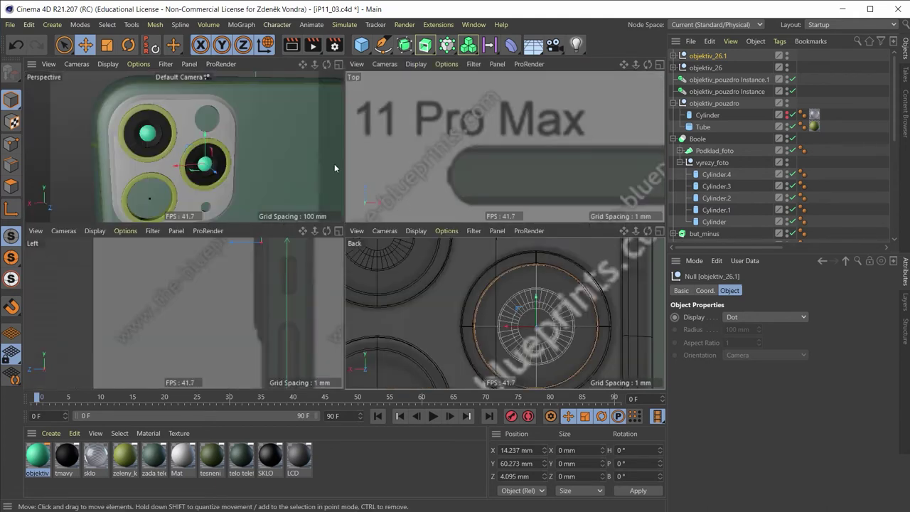
middle_click(234, 149)
scroll(349, 227, "up", 1)
Step: Rename the lens copy objektiv_26.1 to objektiv_13
scroll(294, 238, "up", 2)
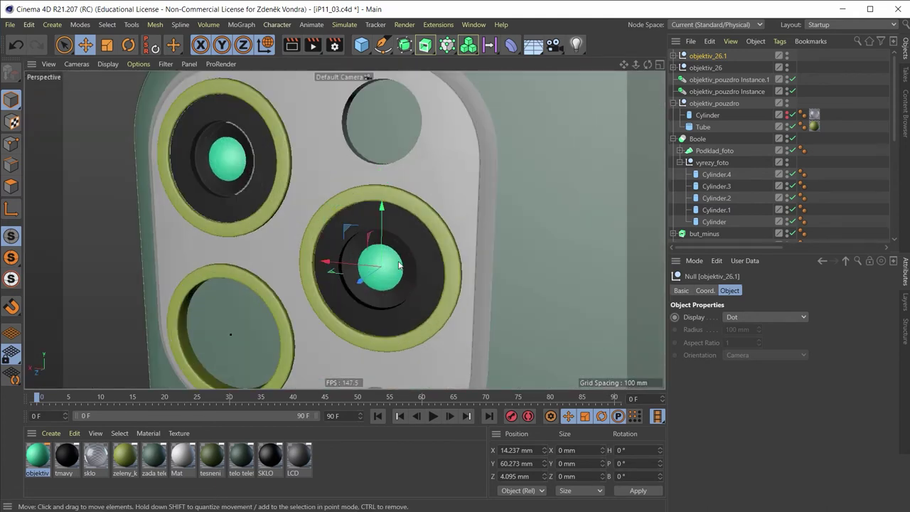
scroll(419, 265, "up", 2)
scroll(376, 291, "up", 2)
scroll(417, 220, "down", 2)
scroll(455, 209, "down", 2)
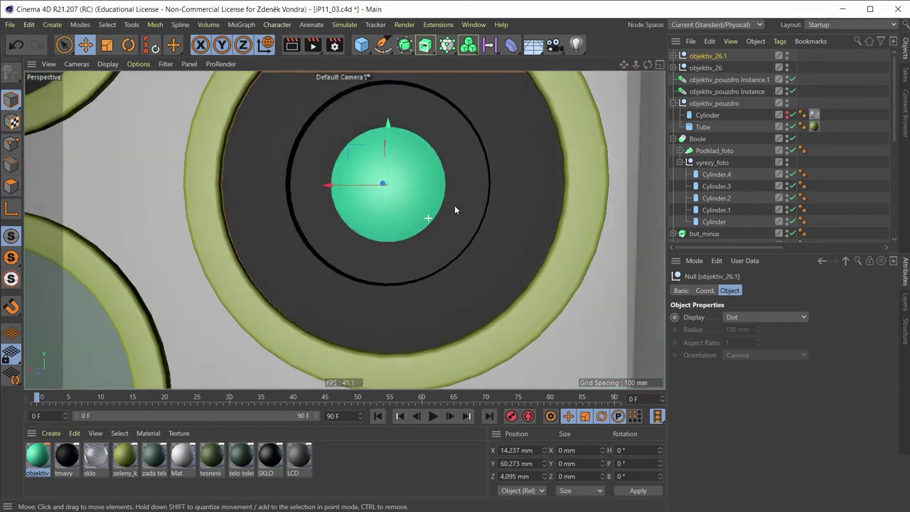
scroll(429, 211, "down", 1)
left_click(318, 140)
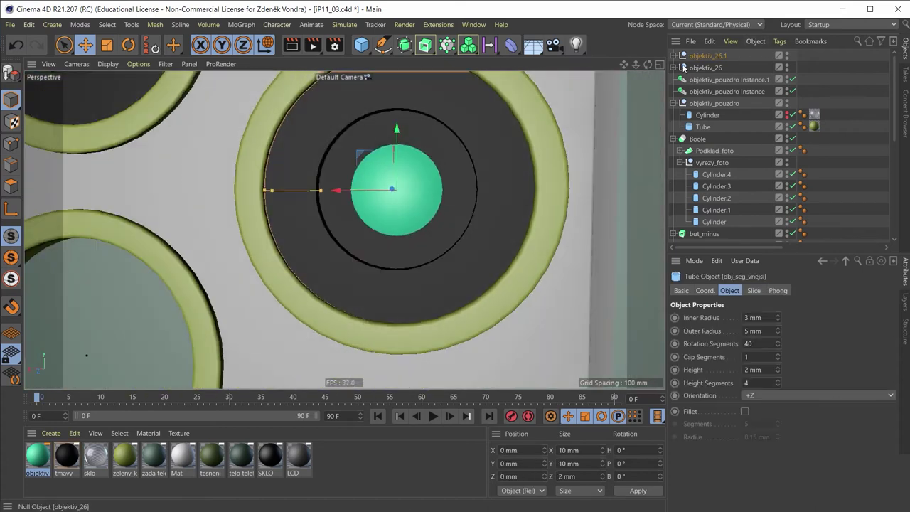
left_click(711, 56)
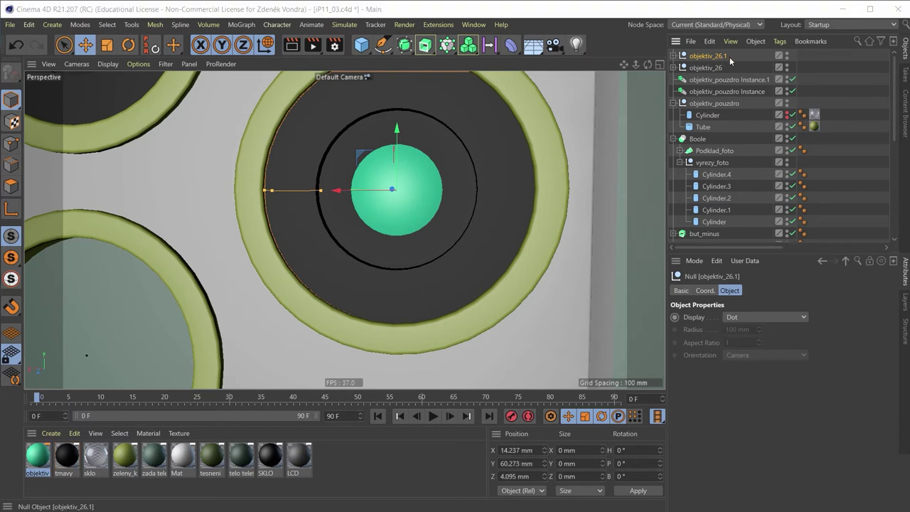
double_click(711, 57)
key("BackSpace")
key("BackSpace")
key("BackSpace")
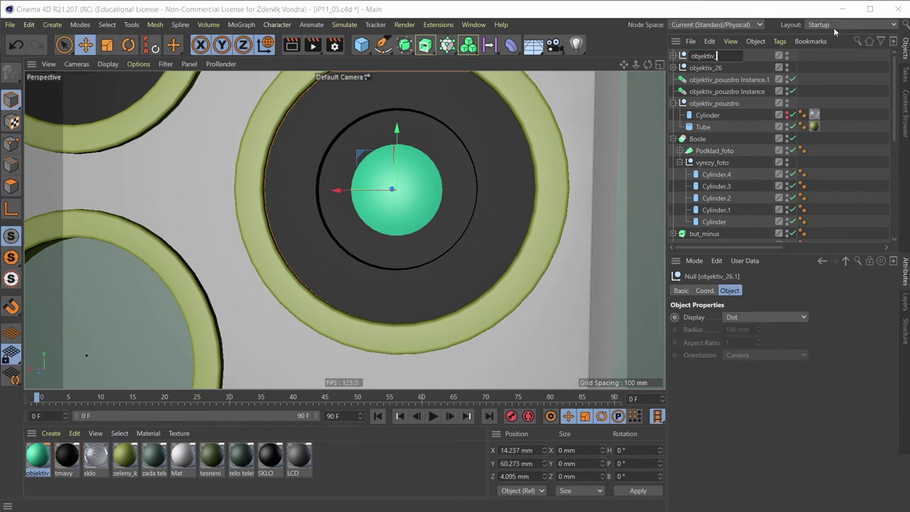
type("13")
key("Return")
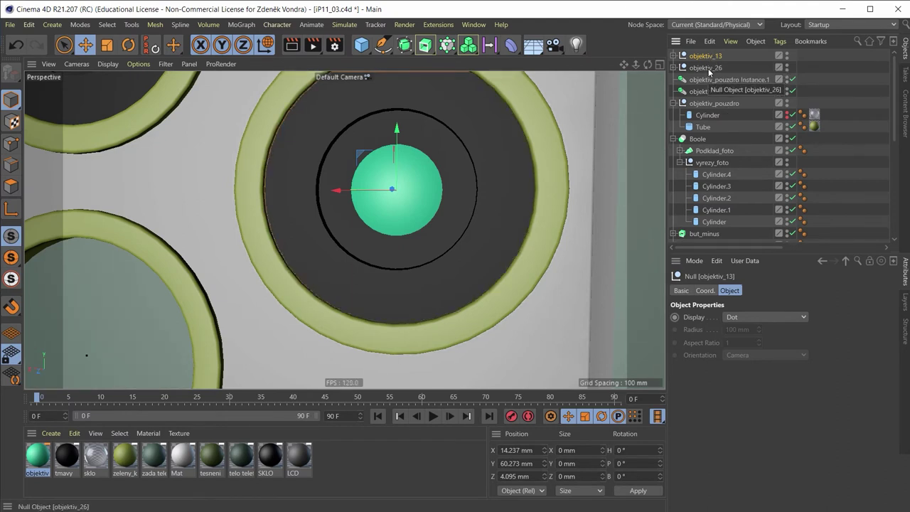
Step: Set the inner radius of its obj_seg_vnejsi tube to 3.5 mm
left_click(673, 56)
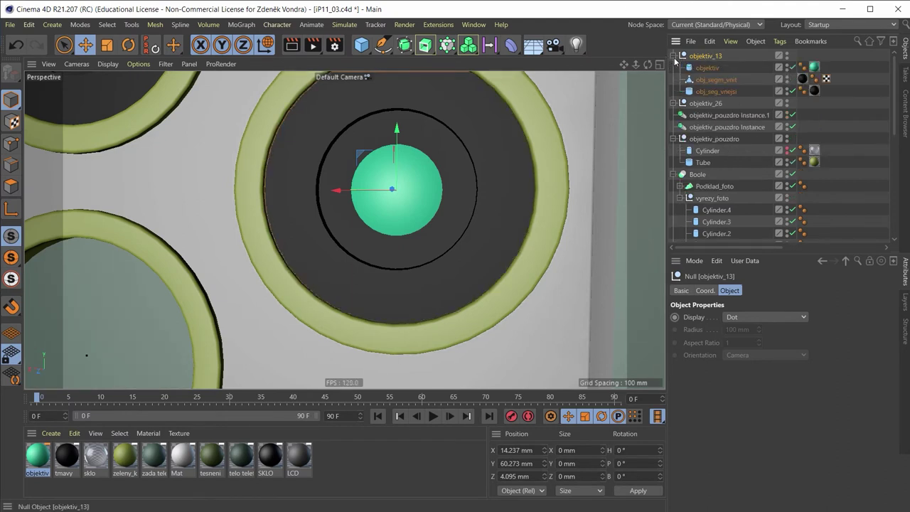
left_click(719, 93)
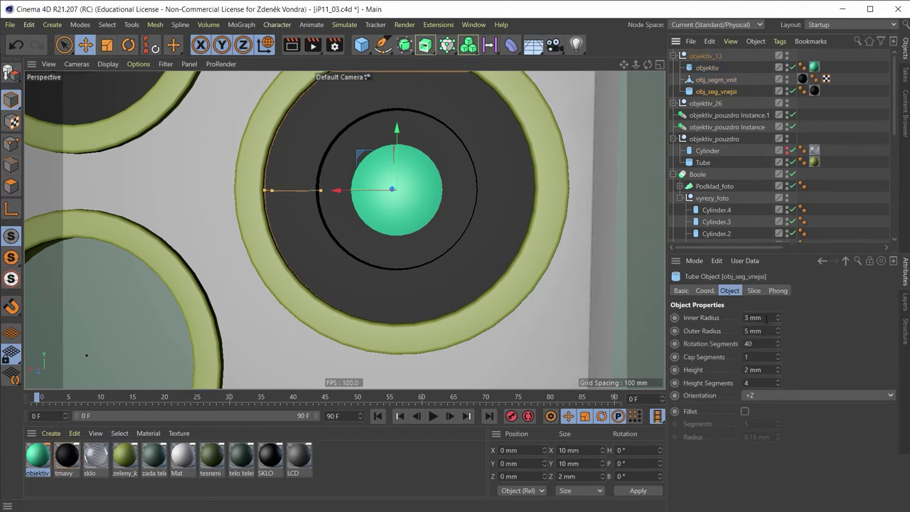
left_click(767, 319)
type("4")
key("Return")
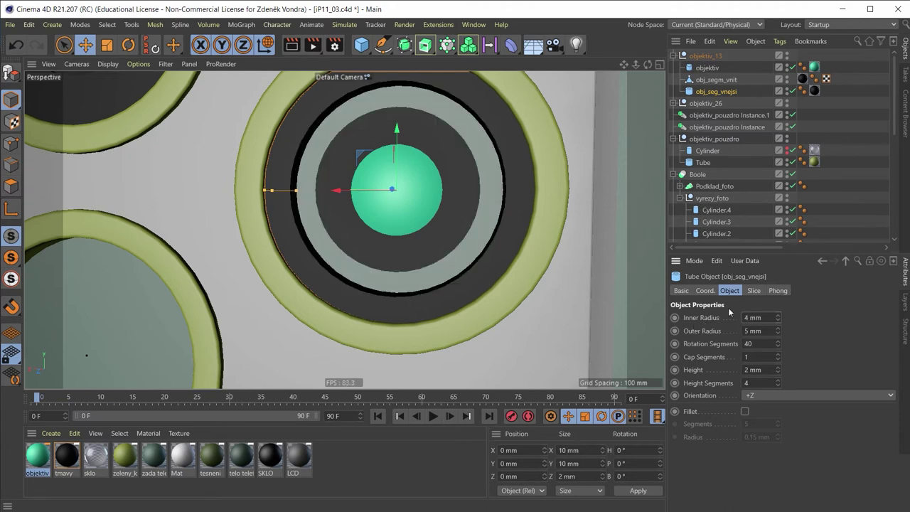
double_click(760, 318)
type("3.5")
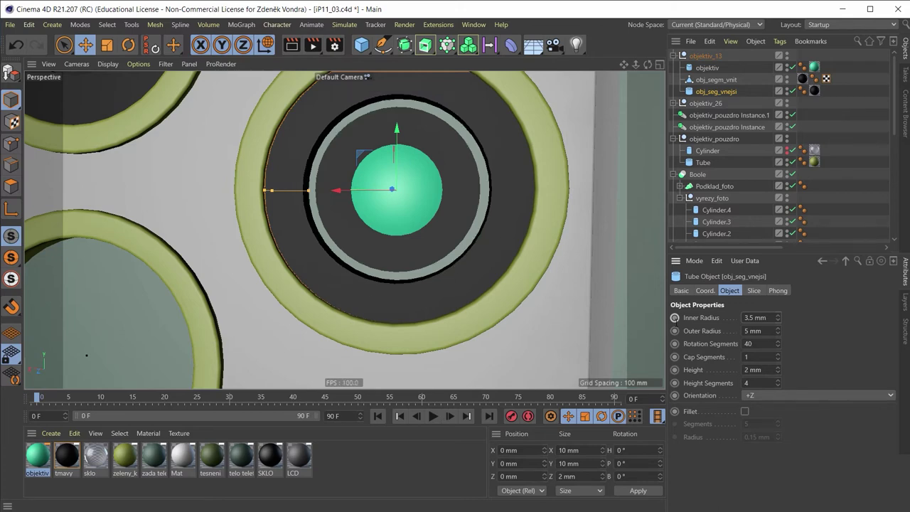
mouse_move(354, 229)
left_mouse_down("alt")
mouse_move(327, 253)
mouse_move(335, 245)
left_mouse_up("alt")
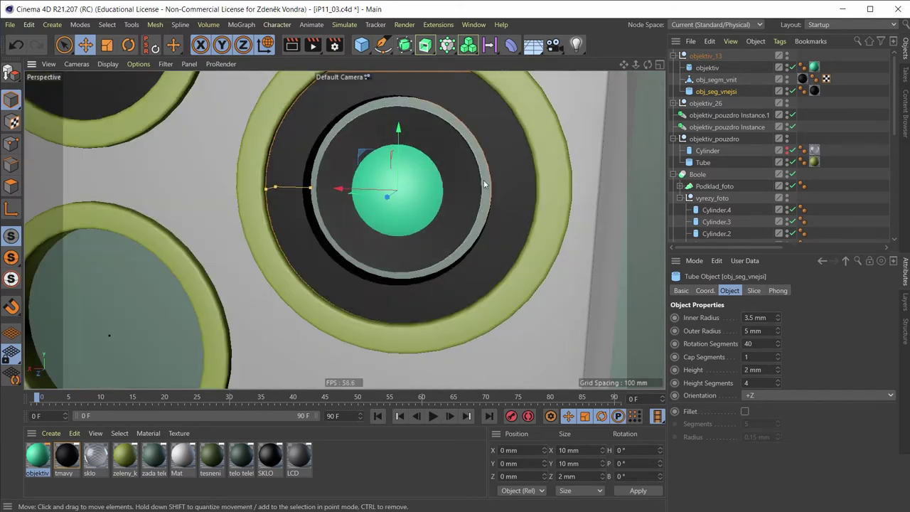
Step: Loop-select the outer edge loop of obj_segm_vnit in Edge mode
left_click(474, 180)
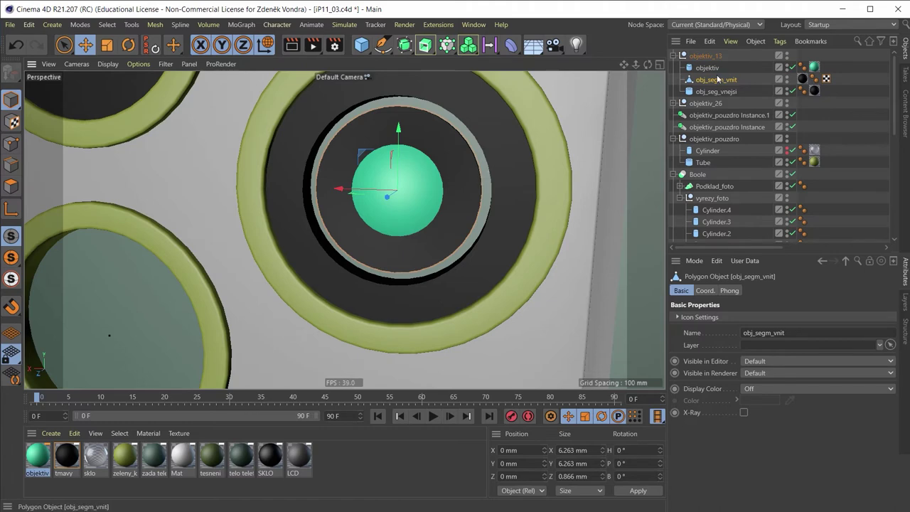
scroll(532, 169, "up", 2)
scroll(527, 165, "down", 1)
scroll(507, 158, "down", 1)
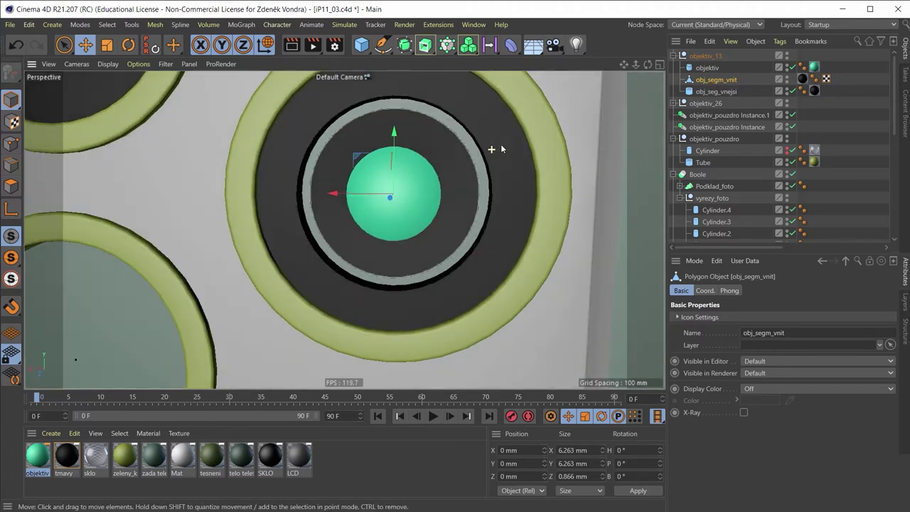
left_click(11, 164)
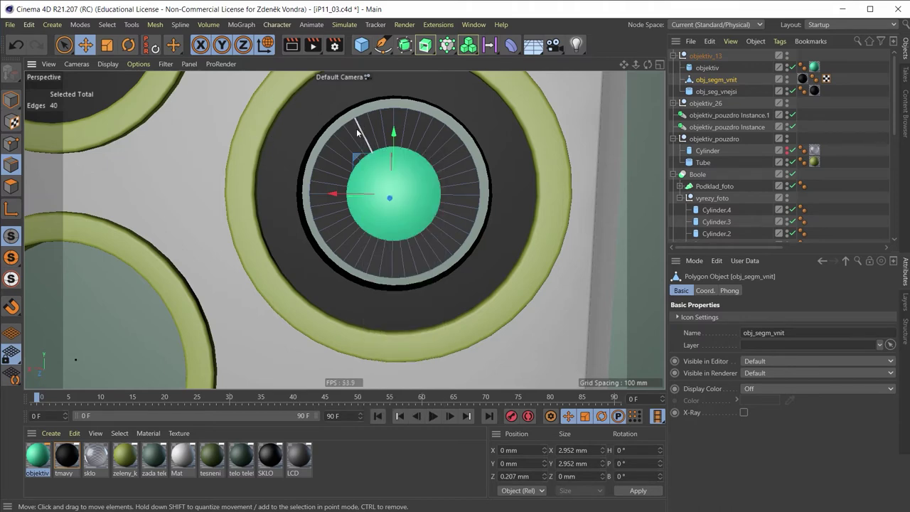
key("u")
key("l")
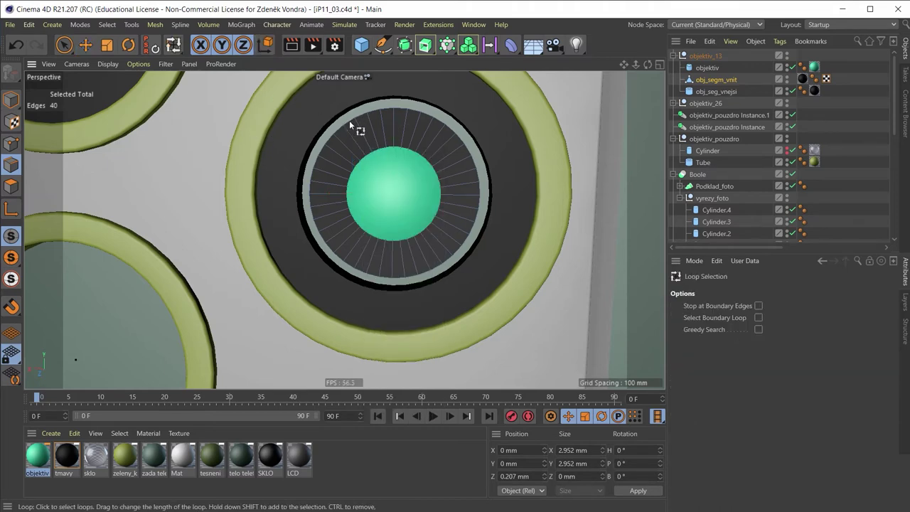
left_click(362, 119)
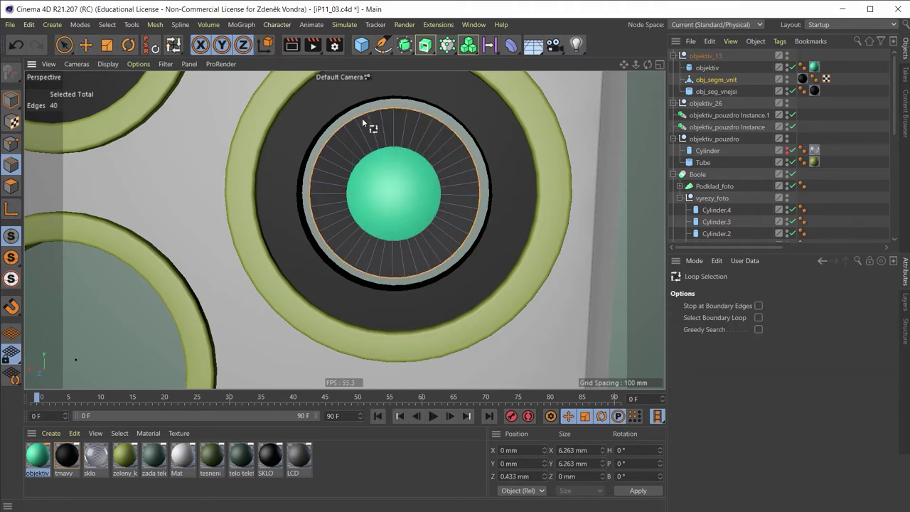
Step: Scale the edge loop up about 129% to roughly 7.756 mm across
left_click(107, 45)
mouse_move(372, 164)
left_mouse_down("alt")
mouse_move(360, 157)
mouse_move(393, 109)
left_mouse_up("alt")
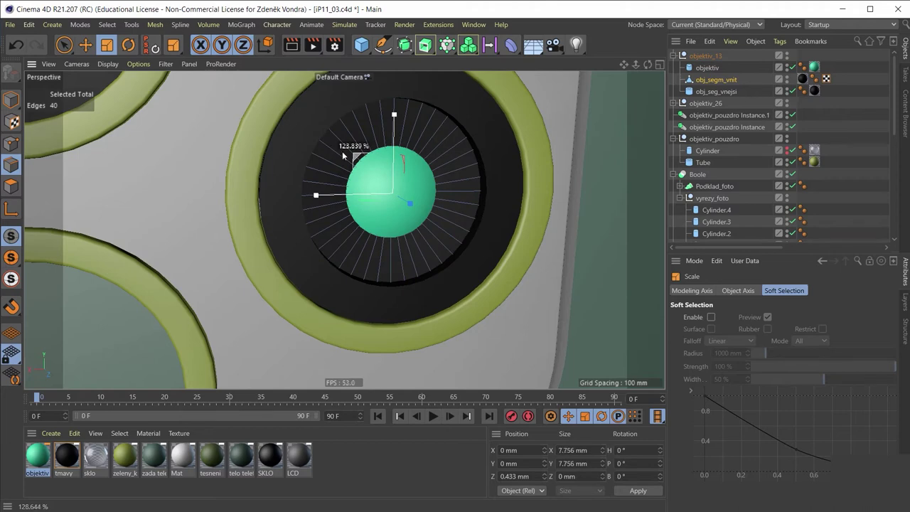
left_click_drag(393, 195, 283, 188, "alt")
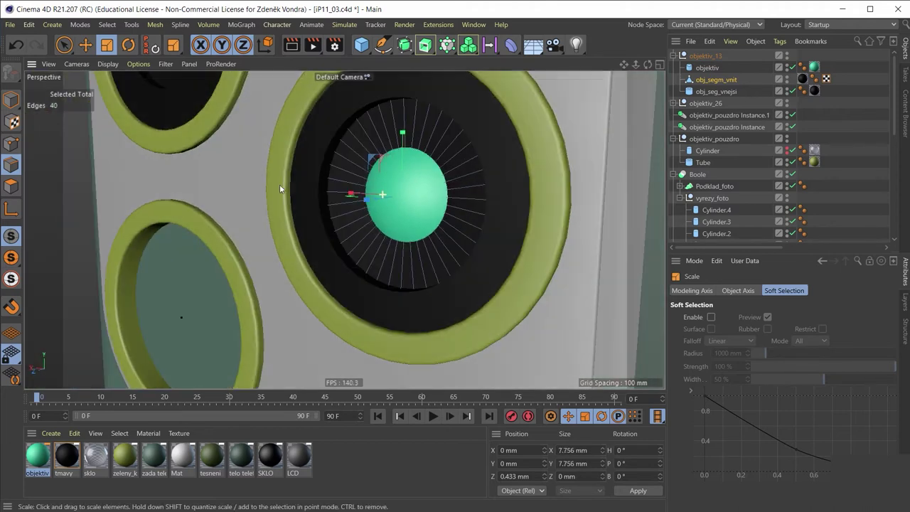
Step: Set the objektiv sphere radius to 2.3 mm and select the parent group objektiv_13
left_click(704, 69)
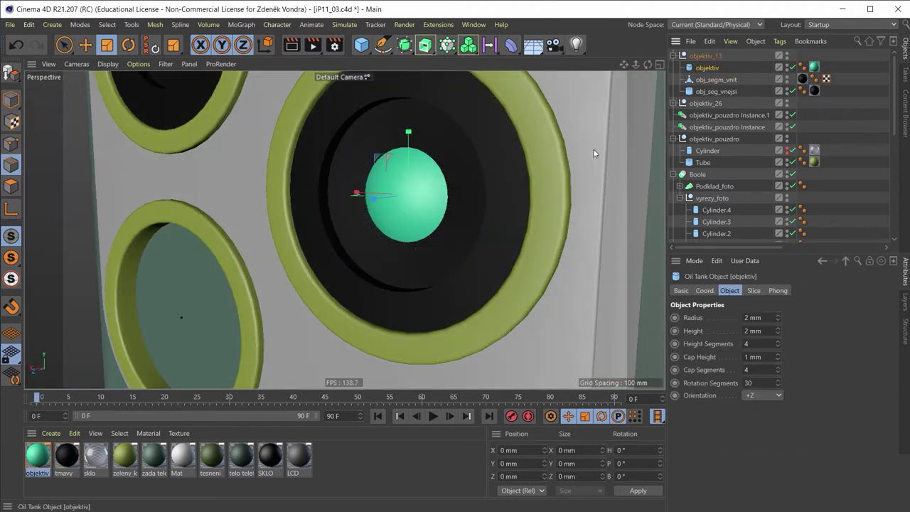
left_click(766, 318)
type("2.3")
key("Return")
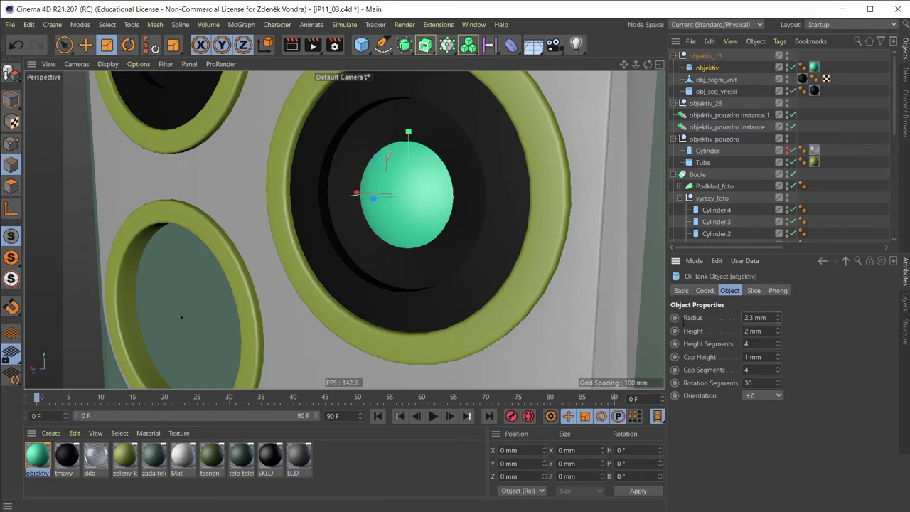
scroll(367, 253, "down", 4)
scroll(332, 264, "down", 2)
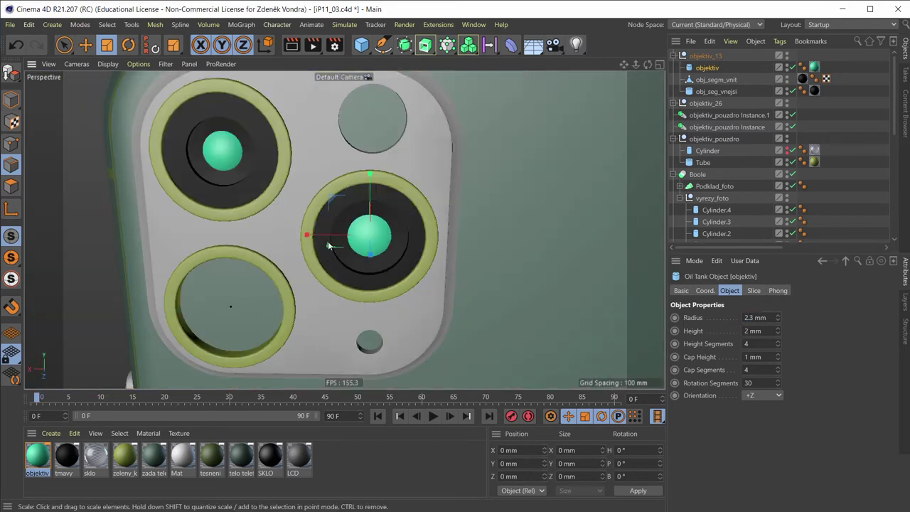
scroll(359, 238, "up", 2)
left_click_drag(359, 239, 381, 246, "alt")
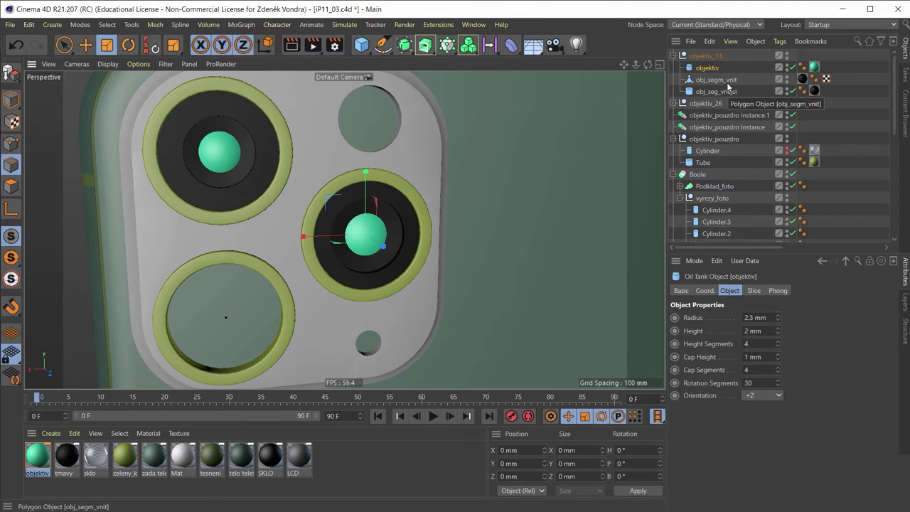
left_click(699, 56)
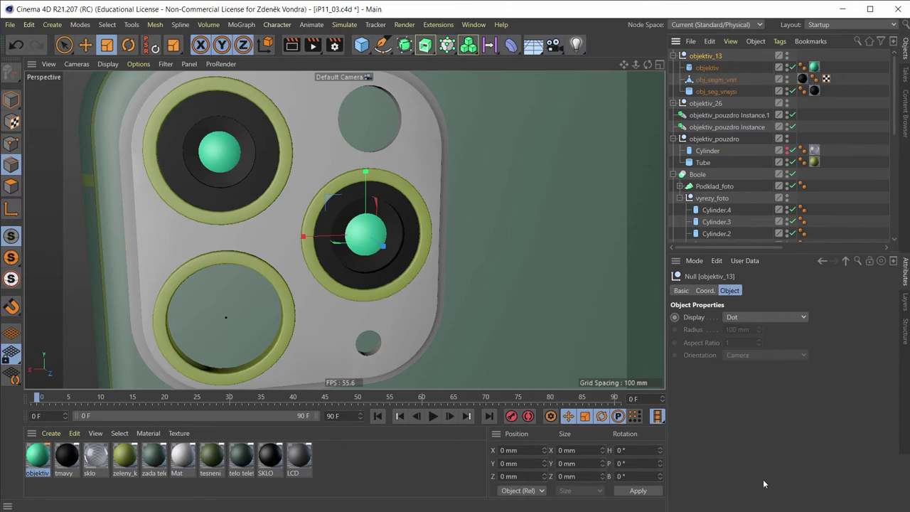
Step: Duplicate objektiv_26, rename the copy objektiv_52, and switch back to Model mode
left_click(704, 104)
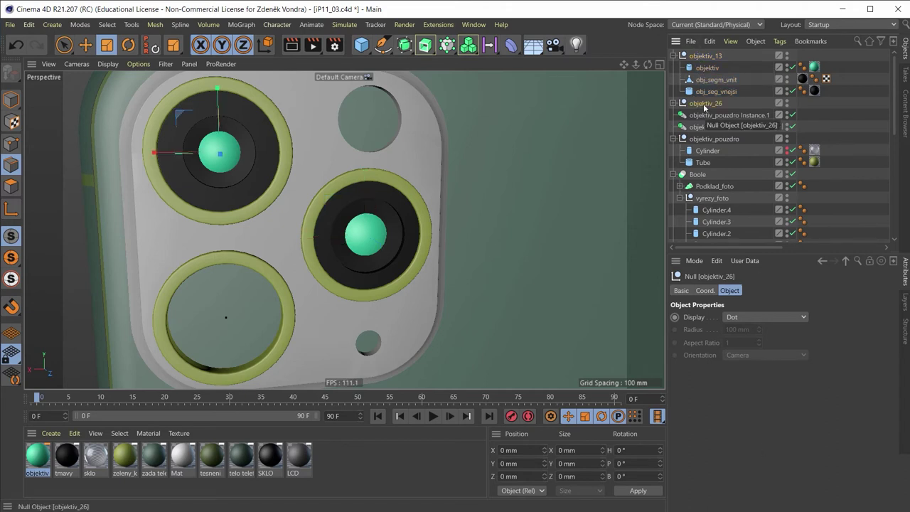
left_click_drag(704, 107, 711, 57, "ctrl")
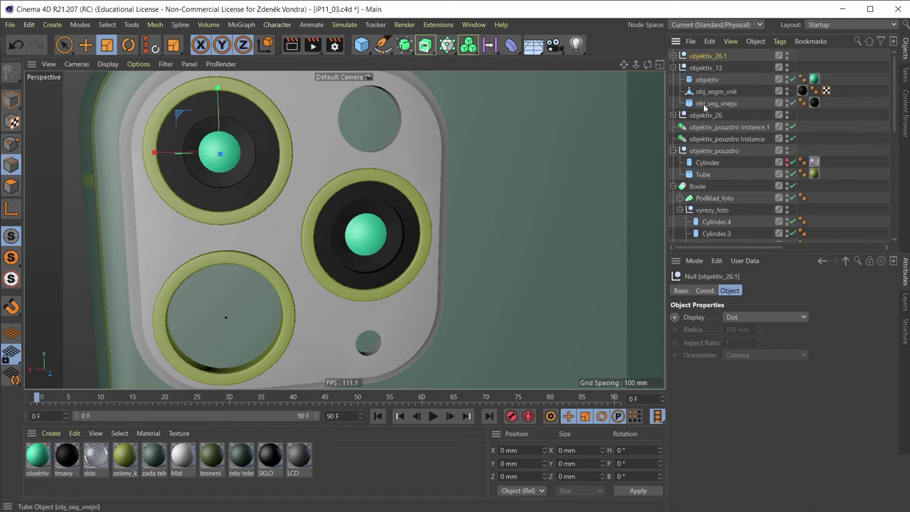
double_click(714, 57)
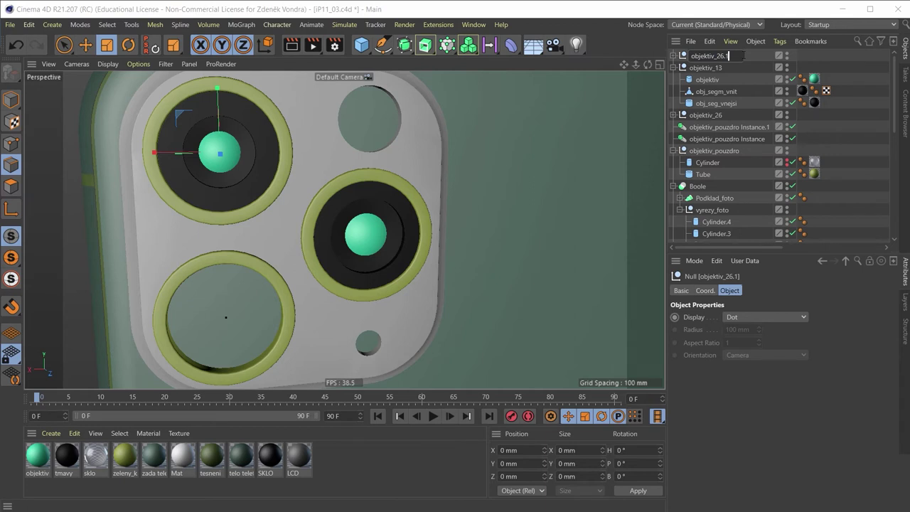
key("BackSpace")
key("BackSpace")
key("BackSpace")
key("BackSpace")
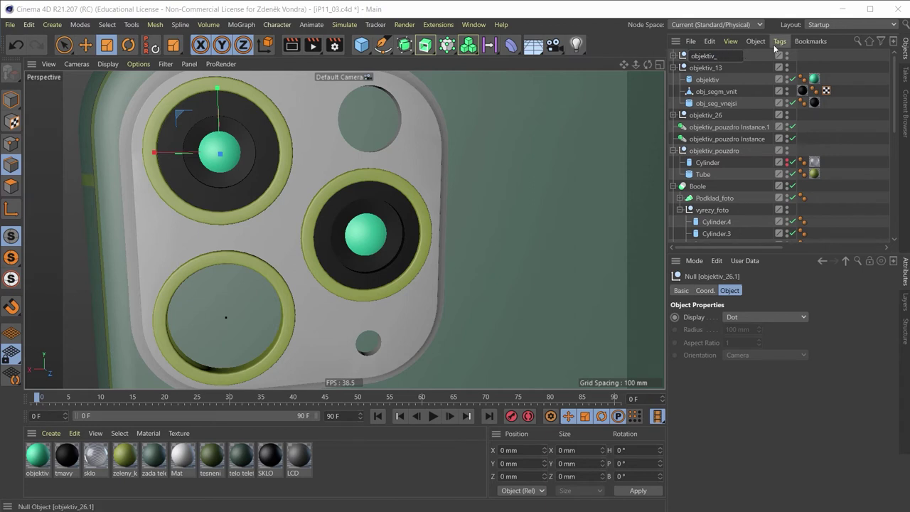
type("52")
key("Return")
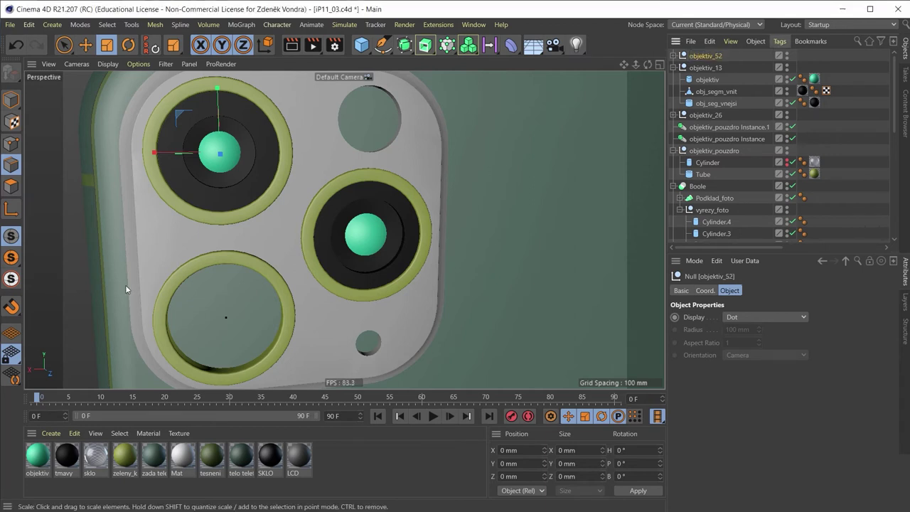
left_click(11, 99)
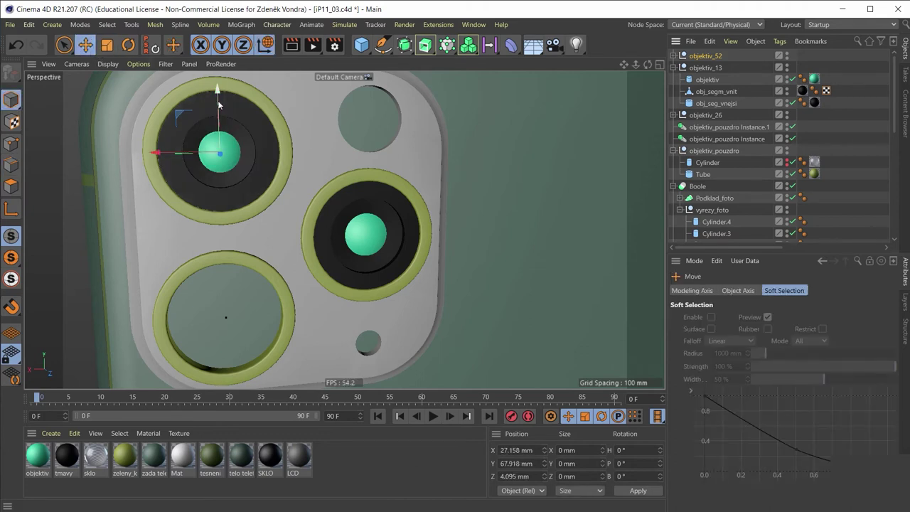
Step: Move objektiv_52 down into the lower-left socket at Y 53.414 mm, refining it in the Back view
left_click(218, 103)
left_click_drag(217, 104, 215, 265)
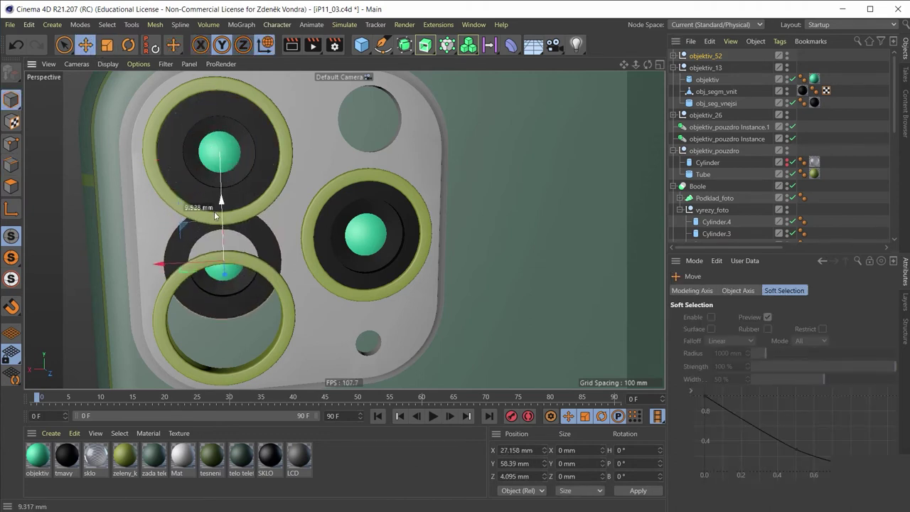
middle_click(214, 263)
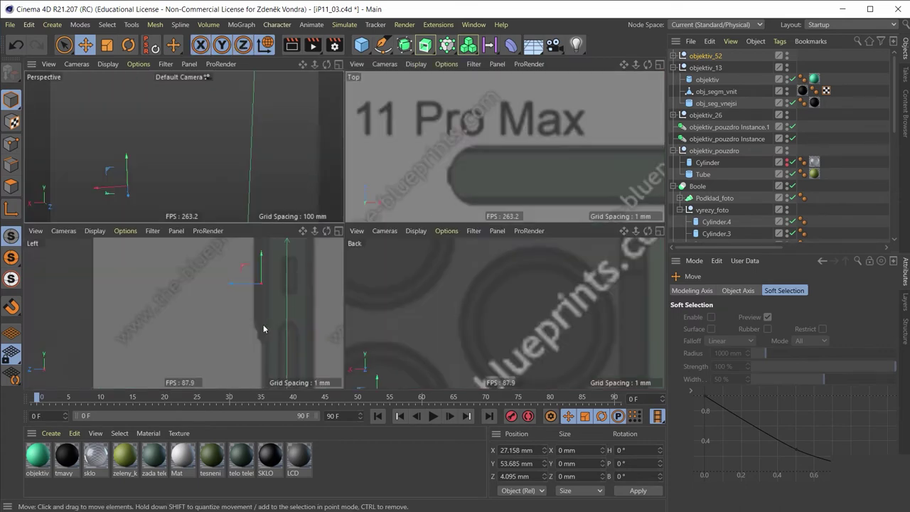
middle_click(509, 293)
key("o")
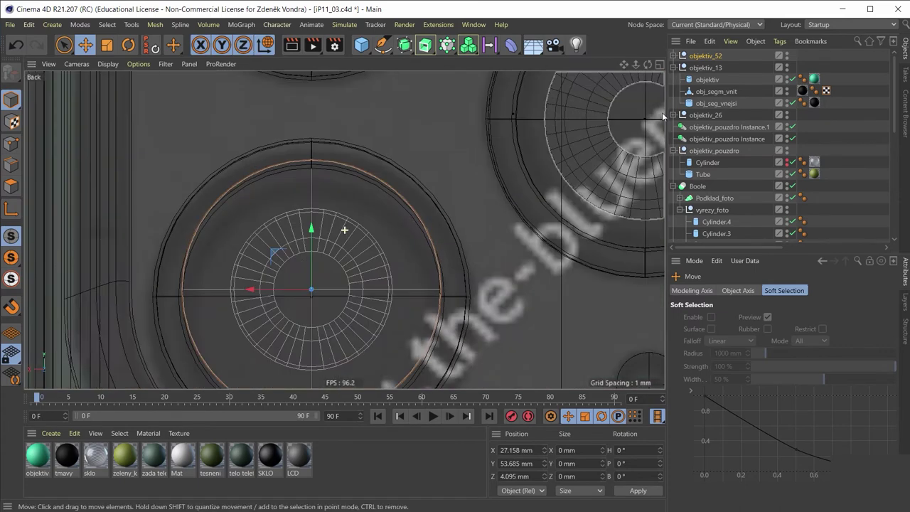
left_click_drag(339, 189, 341, 199)
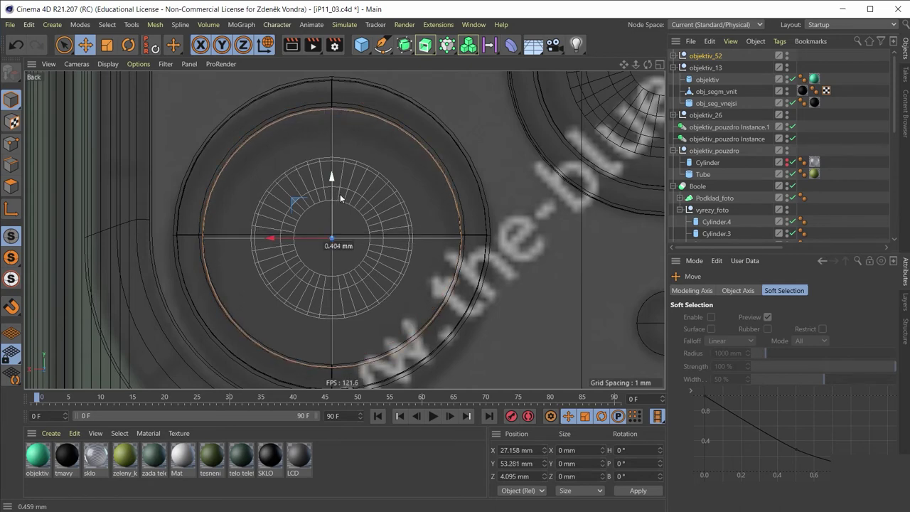
left_click_drag(341, 199, 355, 193)
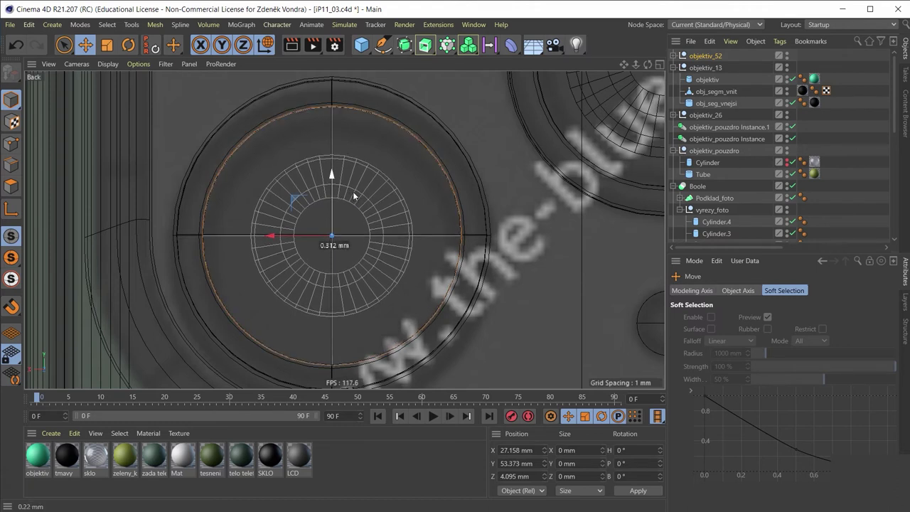
left_click_drag(354, 195, 334, 192)
Step: Shrink the lower-left lens's green dome radius from 2 mm to 1.7 mm
middle_click(334, 192)
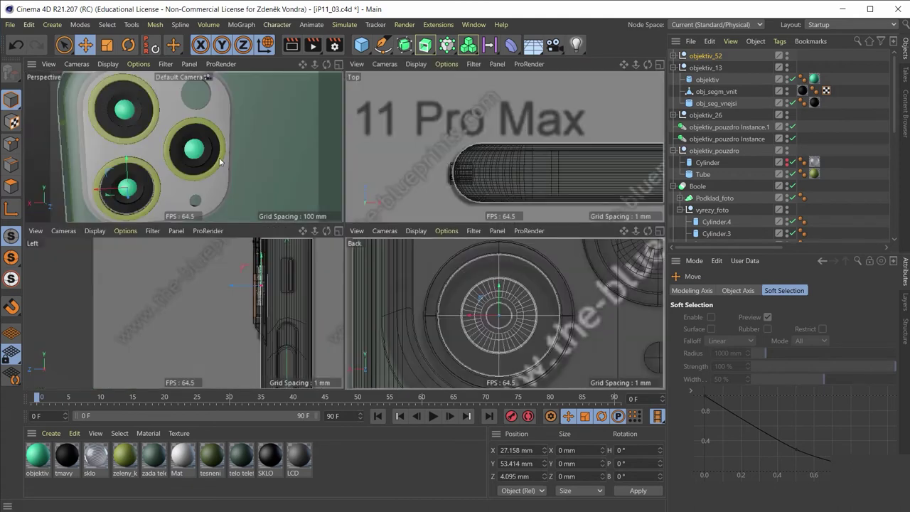
middle_click(179, 130)
scroll(229, 262, "up", 1)
scroll(230, 262, "up", 2)
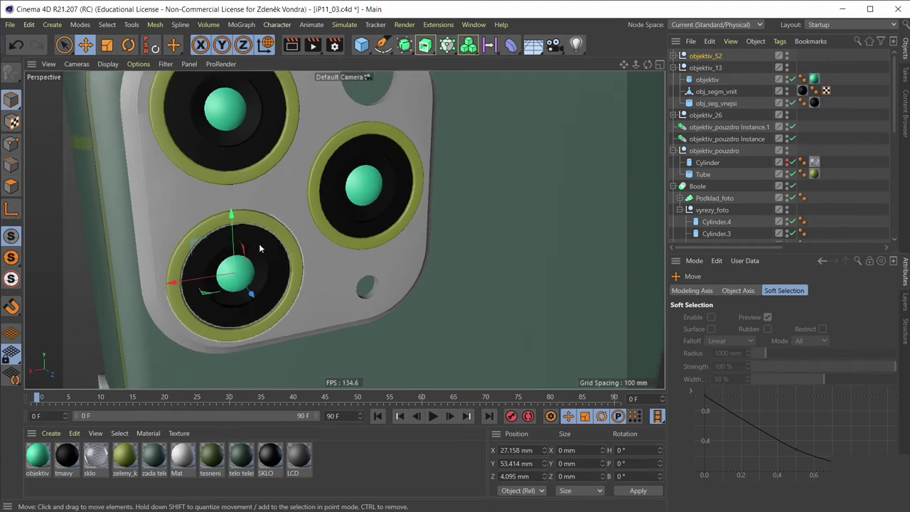
scroll(229, 271, "up", 1)
scroll(229, 284, "up", 2)
scroll(229, 289, "up", 2)
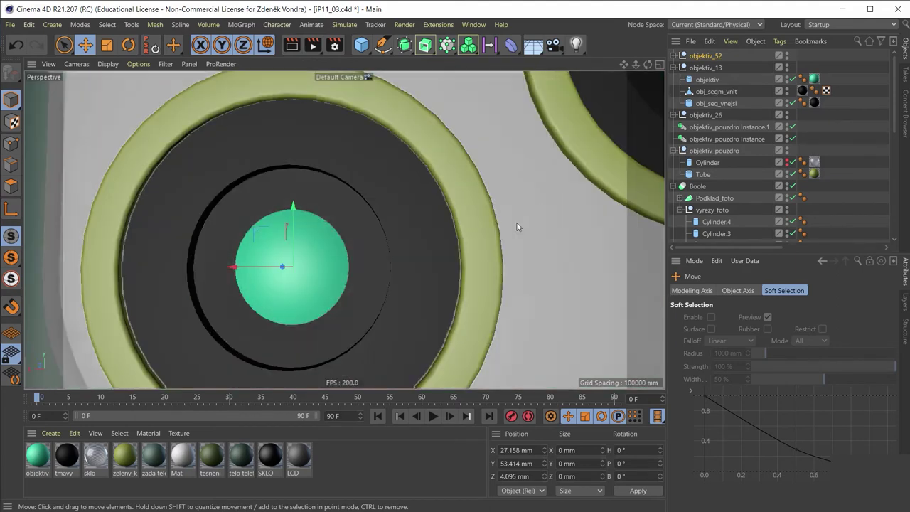
left_click(306, 242)
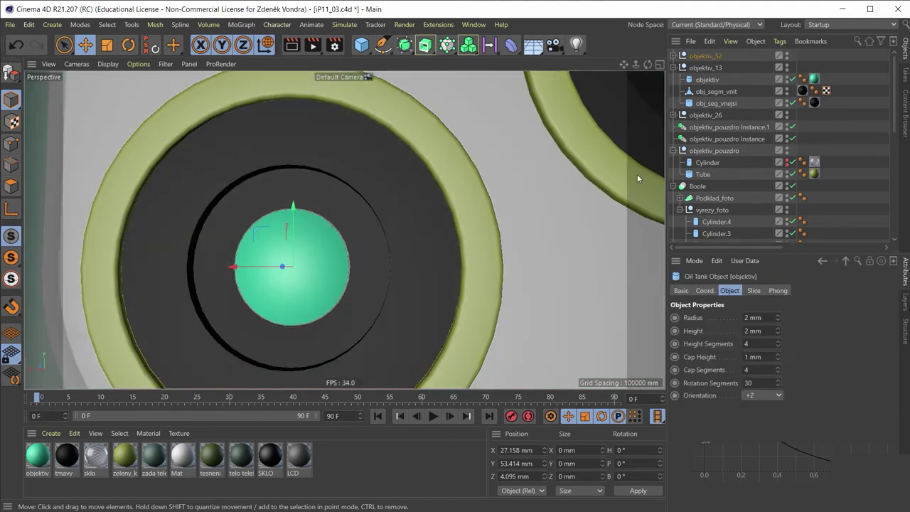
double_click(747, 317)
type("1.7")
key("Return")
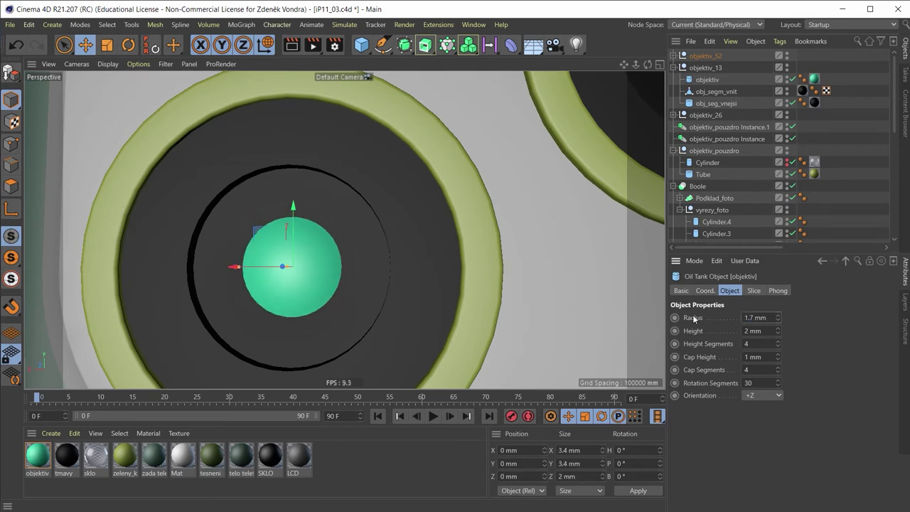
Step: Expand the objektiv_52 lens group in the Object Manager
scroll(452, 300, "down", 2)
scroll(442, 264, "down", 2)
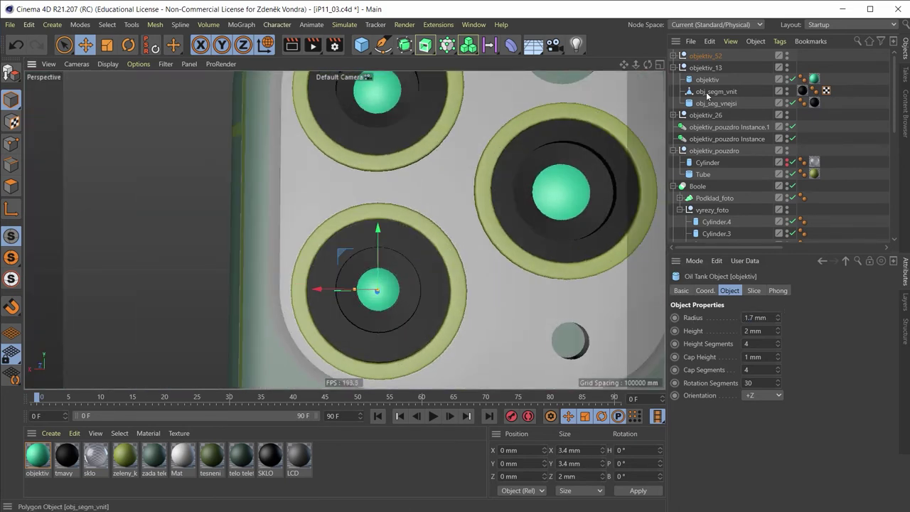
left_click(673, 56)
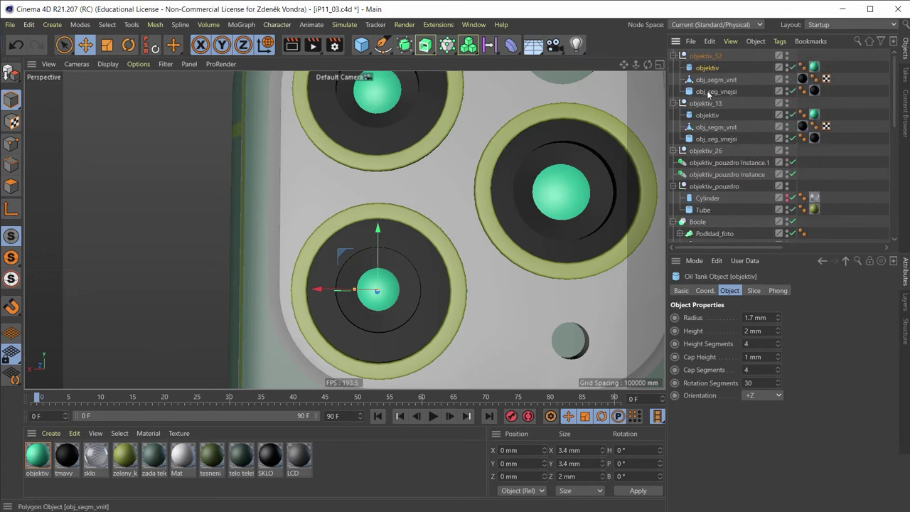
Step: Set objektiv_52's obj_seg_vnejsi ring inner radius to 2.8 mm
left_click(716, 92)
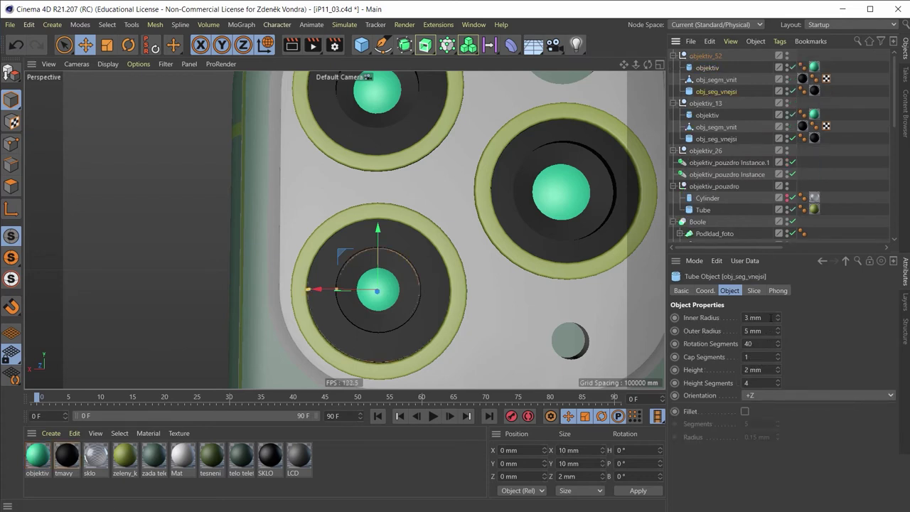
double_click(771, 318)
type("2.8")
key("Return")
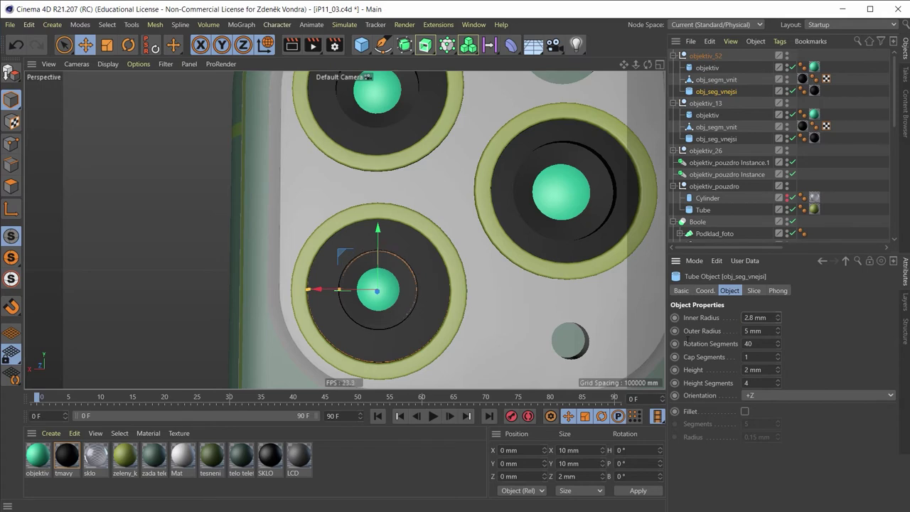
Step: Orbit and zoom to face the camera module frontally
scroll(285, 142, "down", 5)
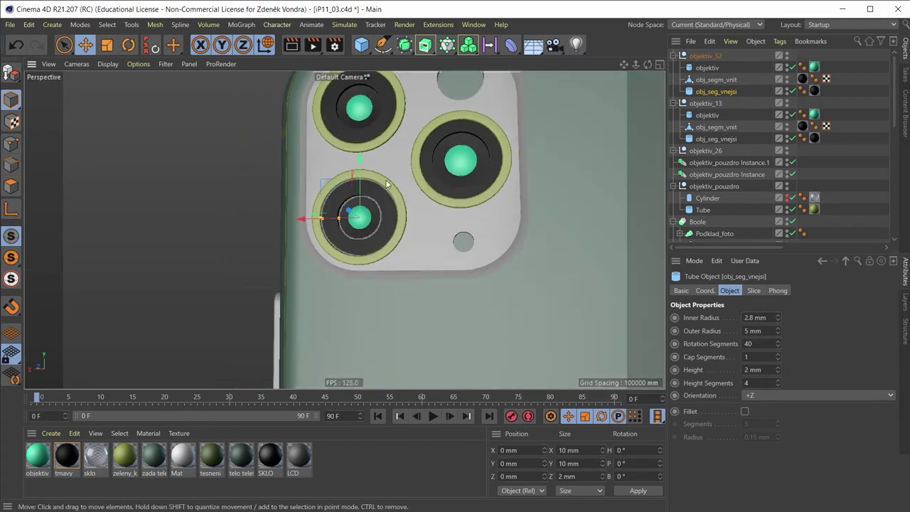
left_click_drag(336, 208, 441, 136, "alt")
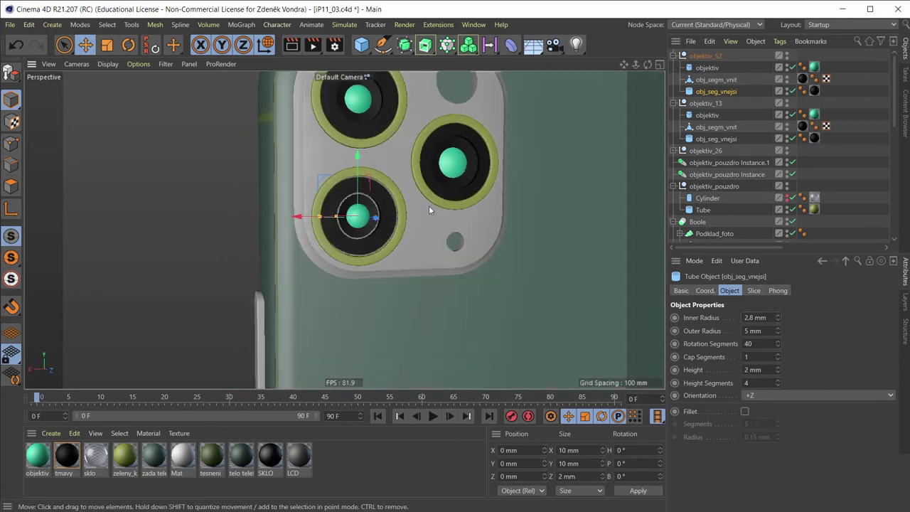
scroll(322, 255, "up", 3)
scroll(299, 306, "up", 2)
scroll(304, 277, "up", 2)
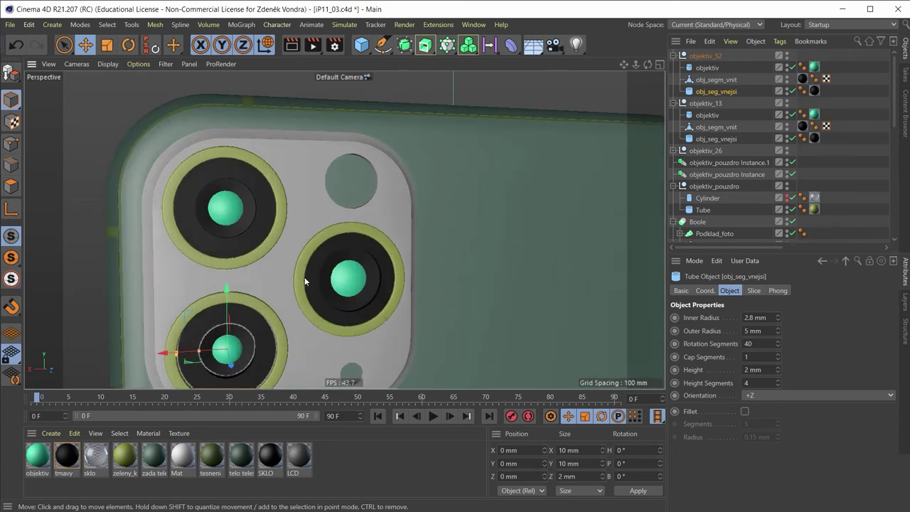
mouse_move(304, 277)
left_mouse_down("alt")
mouse_move(395, 207)
mouse_move(446, 228)
left_mouse_up("alt")
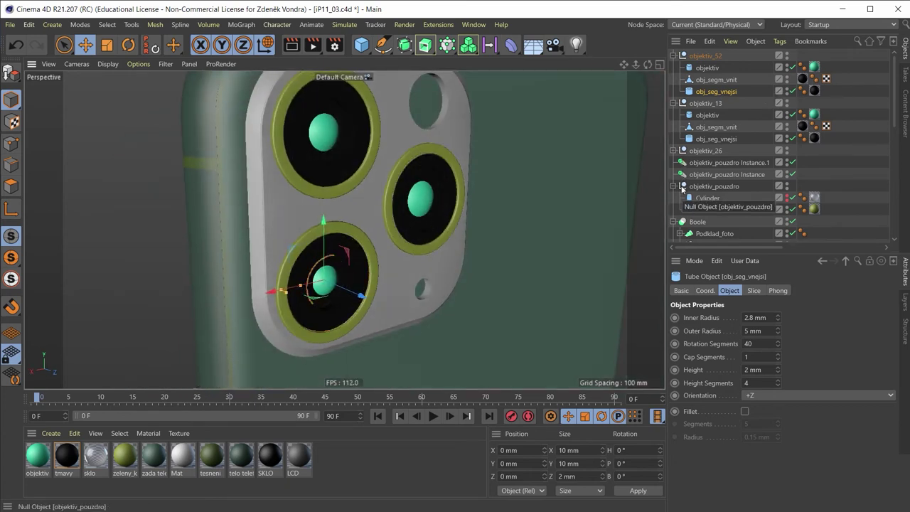
Step: Toggle the objektiv_pouzdro Cylinder's viewport visibility and view the lenses from the front
left_click(787, 197)
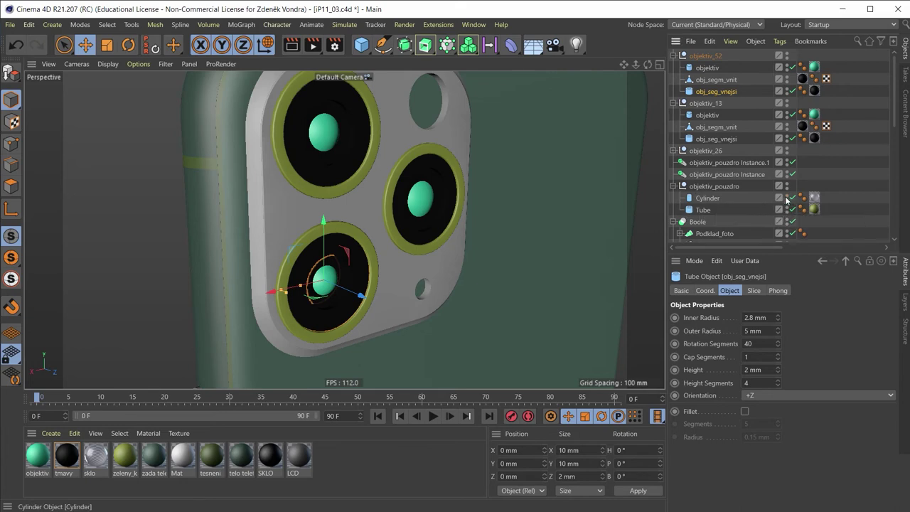
mouse_move(490, 215)
left_mouse_down("alt")
mouse_move(268, 197)
mouse_move(324, 153)
left_mouse_up("alt")
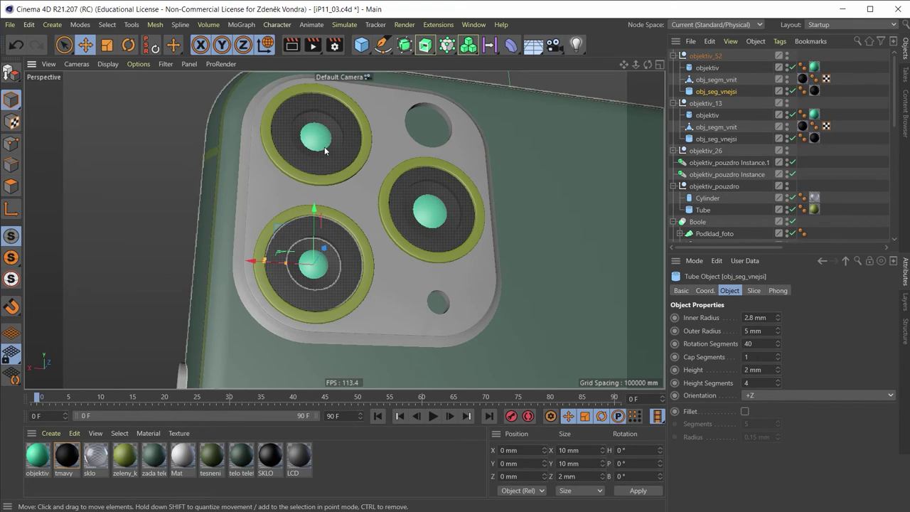
scroll(303, 106, "down", 3)
mouse_move(303, 106)
left_mouse_down("alt")
mouse_move(255, 202)
mouse_move(326, 255)
left_mouse_up("alt")
scroll(344, 128, "up", 3)
scroll(347, 181, "up", 3)
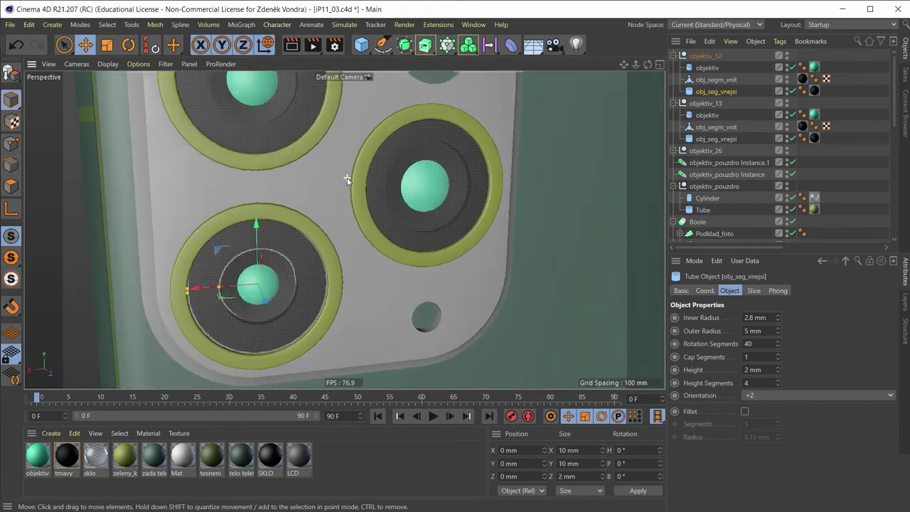
mouse_move(347, 180)
left_mouse_down("alt")
mouse_move(332, 149)
mouse_move(324, 158)
left_mouse_up("alt")
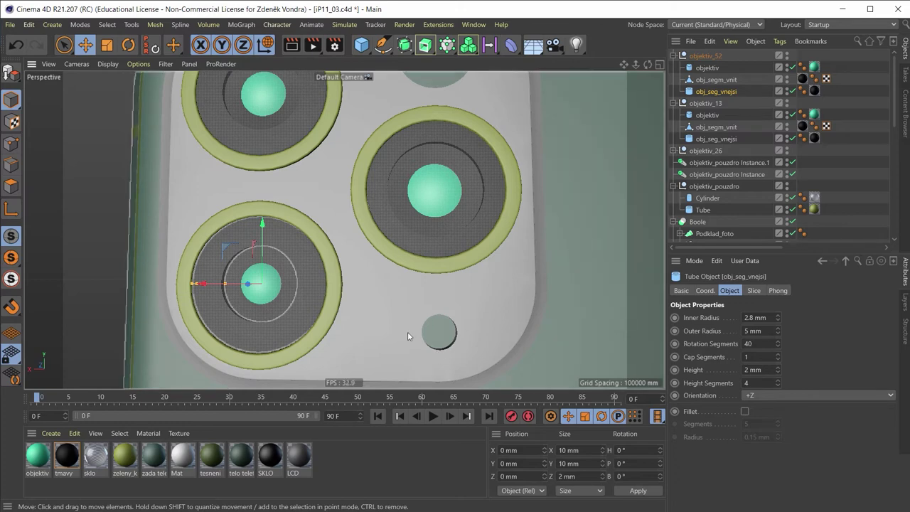
Step: Inspect the camera bump and the empty top hole from several angles
scroll(439, 344, "down", 3)
scroll(438, 334, "down", 2)
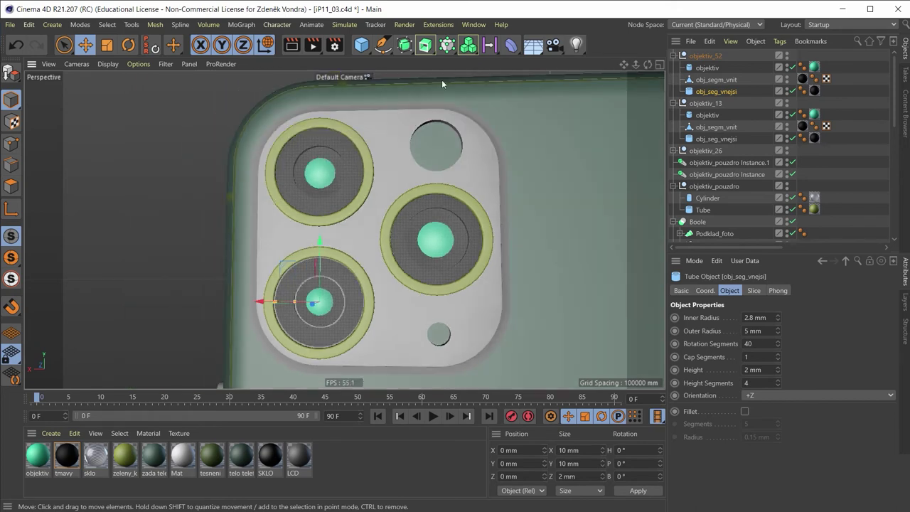
mouse_move(427, 121)
left_mouse_down("alt")
mouse_move(369, 182)
mouse_move(461, 137)
mouse_move(456, 156)
mouse_move(427, 164)
left_mouse_up("alt")
scroll(589, 136, "up", 5)
left_click_drag(589, 141, 541, 158, "alt")
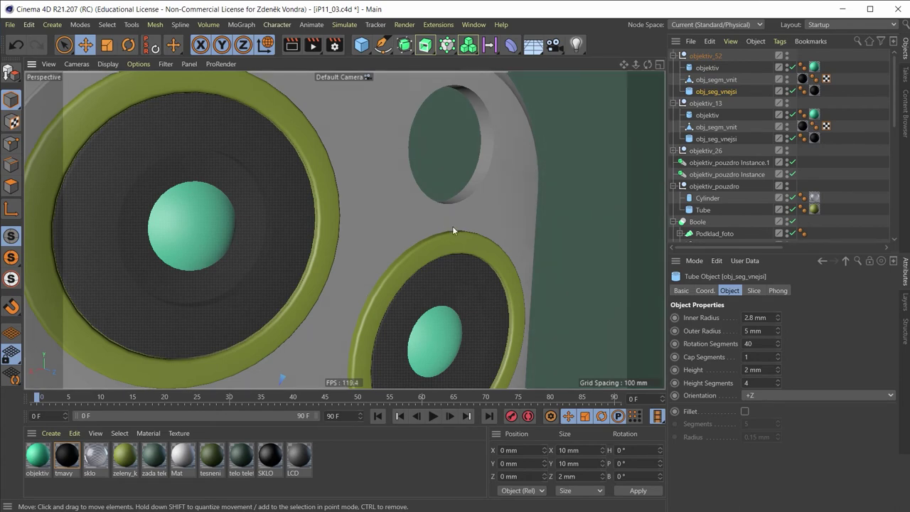
scroll(370, 209, "down", 2)
scroll(408, 203, "down", 3)
left_click_drag(408, 203, 301, 207, "alt")
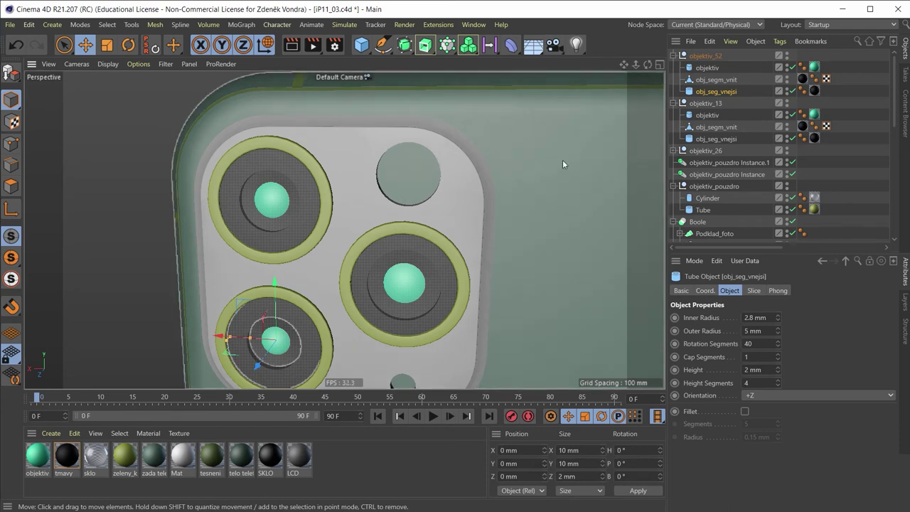
scroll(425, 177, "up", 2)
scroll(424, 179, "up", 3)
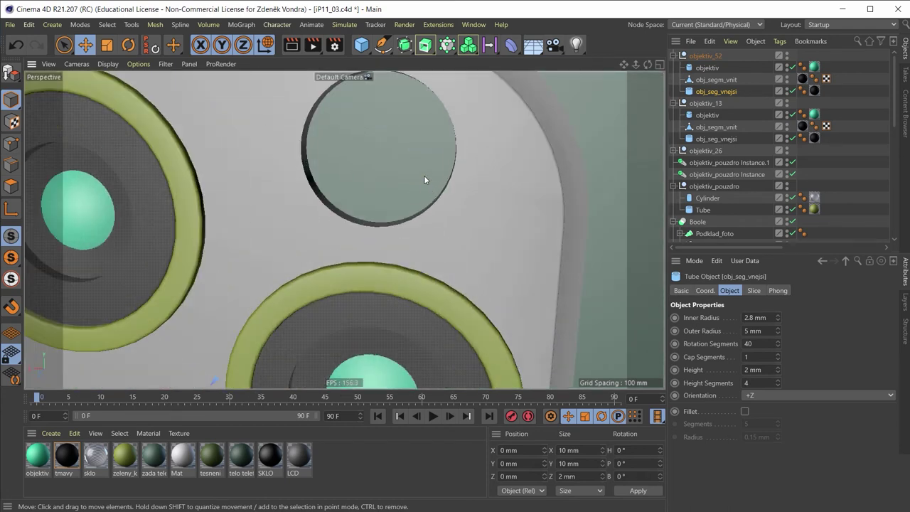
mouse_move(424, 180)
left_mouse_down("alt")
mouse_move(346, 126)
mouse_move(364, 130)
left_mouse_up("alt")
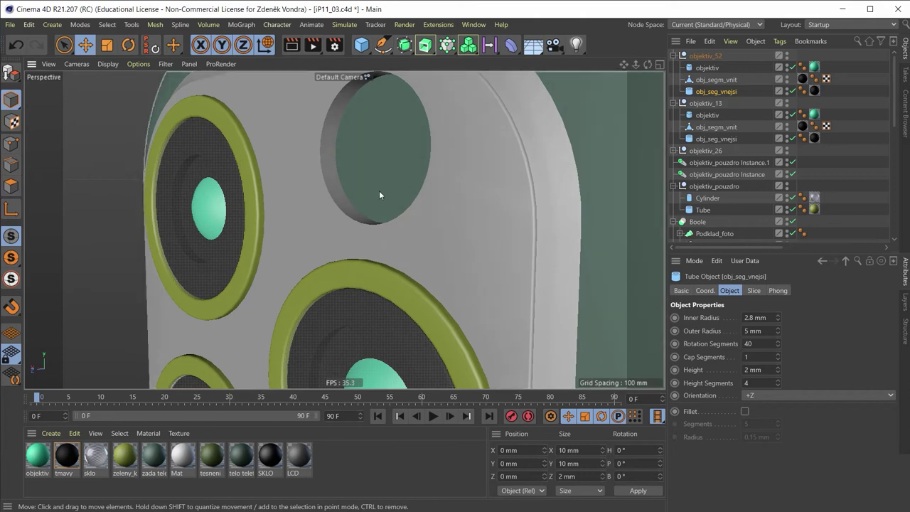
mouse_move(343, 181)
left_mouse_down("alt")
mouse_move(502, 186)
mouse_move(465, 189)
mouse_move(447, 226)
mouse_move(461, 229)
mouse_move(507, 219)
mouse_move(498, 201)
mouse_move(529, 205)
mouse_move(502, 189)
mouse_move(398, 184)
mouse_move(421, 200)
mouse_move(323, 232)
mouse_move(341, 232)
left_mouse_up("alt")
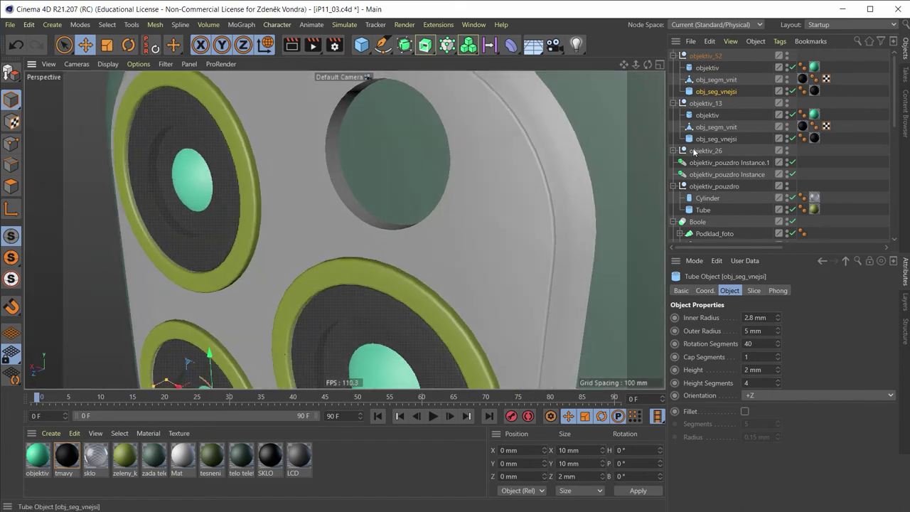
Step: Copy the top-hole cutter Cylinder.3 and flatten it to a 0.316 mm disc inside the hole
scroll(724, 143, "down", 3)
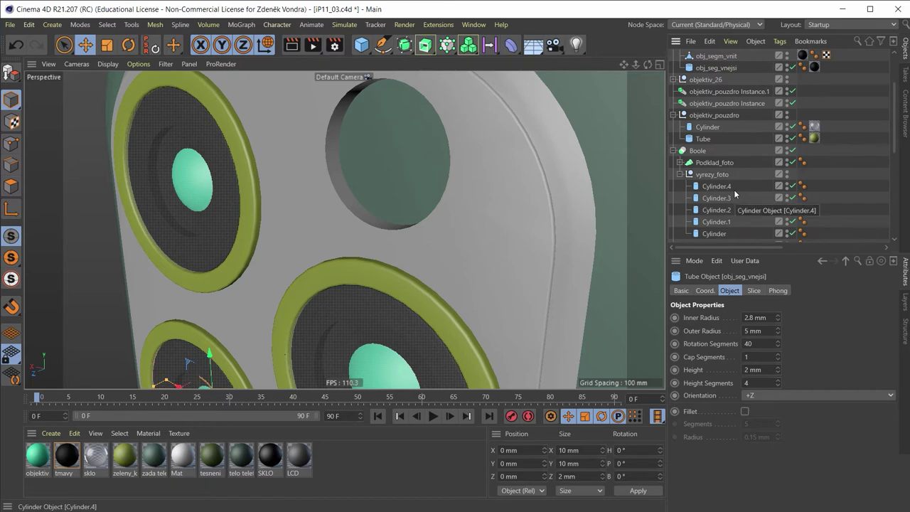
scroll(733, 186, "down", 3)
left_click(726, 118)
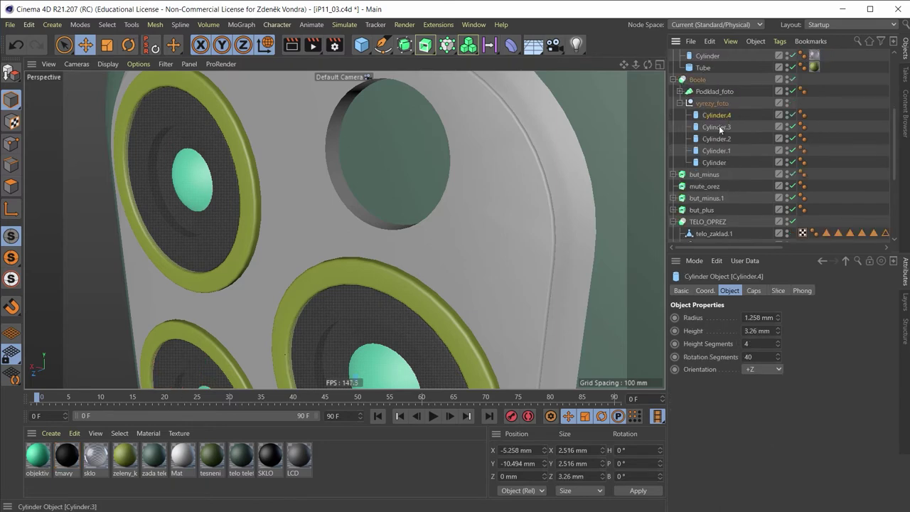
left_click(720, 127)
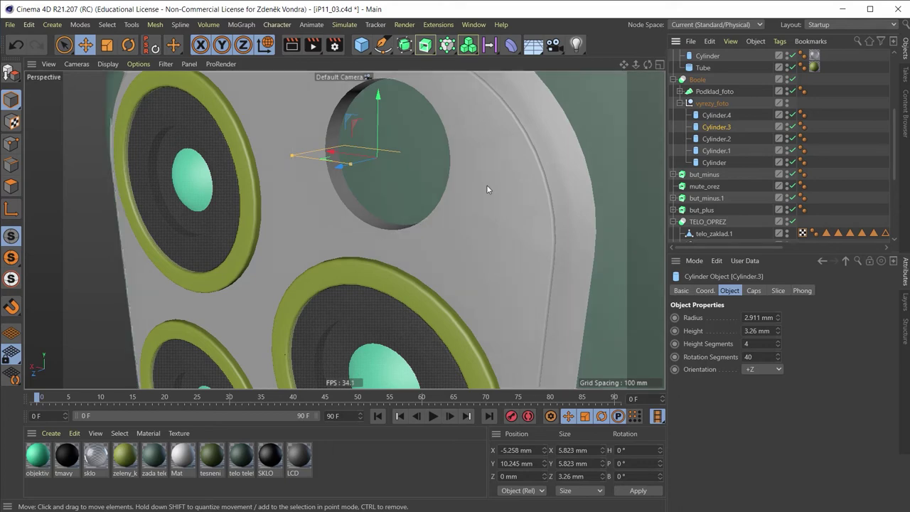
key("ctrl+z")
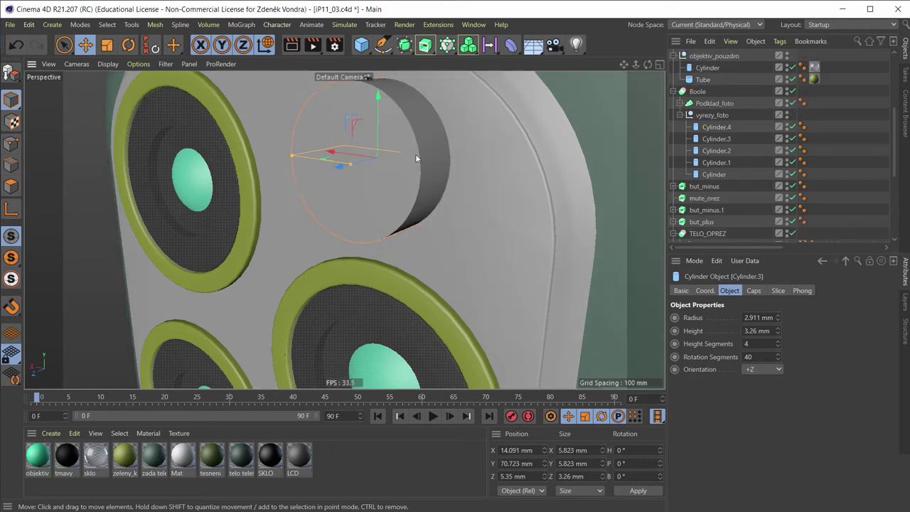
left_click_drag(416, 153, 516, 184, "alt")
mouse_move(369, 202)
left_mouse_down()
mouse_move(377, 229)
mouse_move(409, 197)
left_mouse_up()
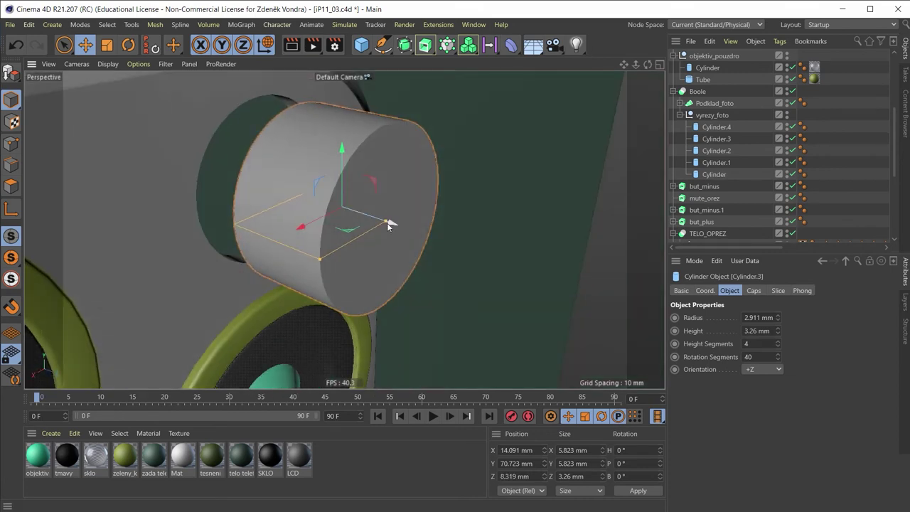
left_click_drag(388, 226, 352, 199)
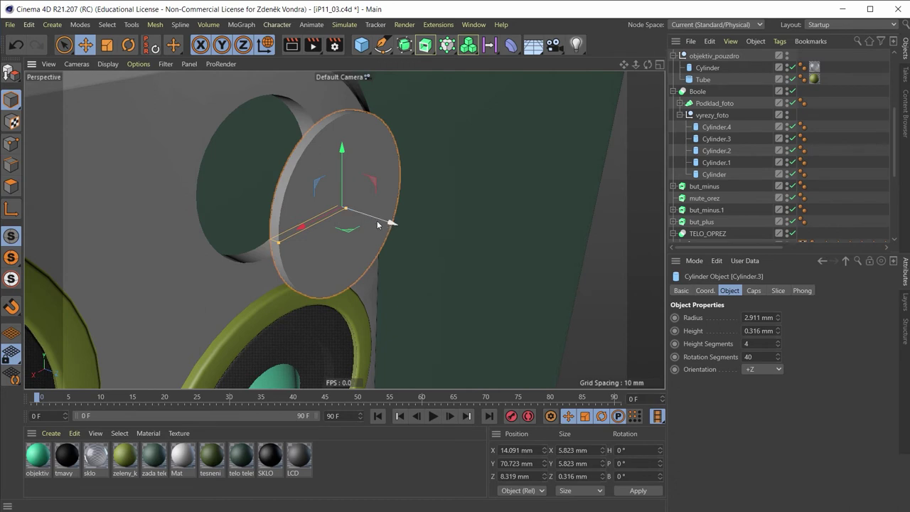
mouse_move(378, 225)
left_mouse_down()
mouse_move(297, 191)
mouse_move(157, 180)
mouse_move(164, 149)
mouse_move(155, 126)
mouse_move(231, 216)
left_mouse_up()
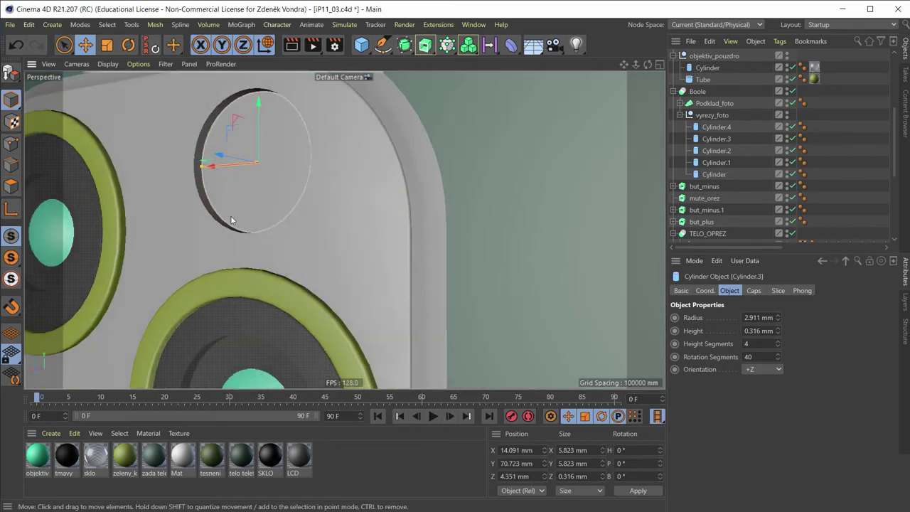
Step: Create a pale beige dioda material with hue 46° and apply it to the flash disc
double_click(365, 456)
double_click(39, 459)
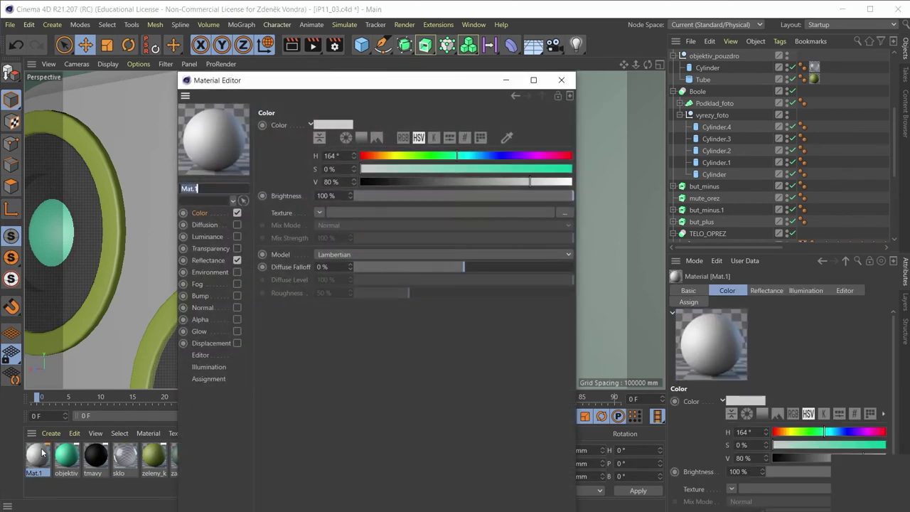
type("dic")
left_click(506, 82)
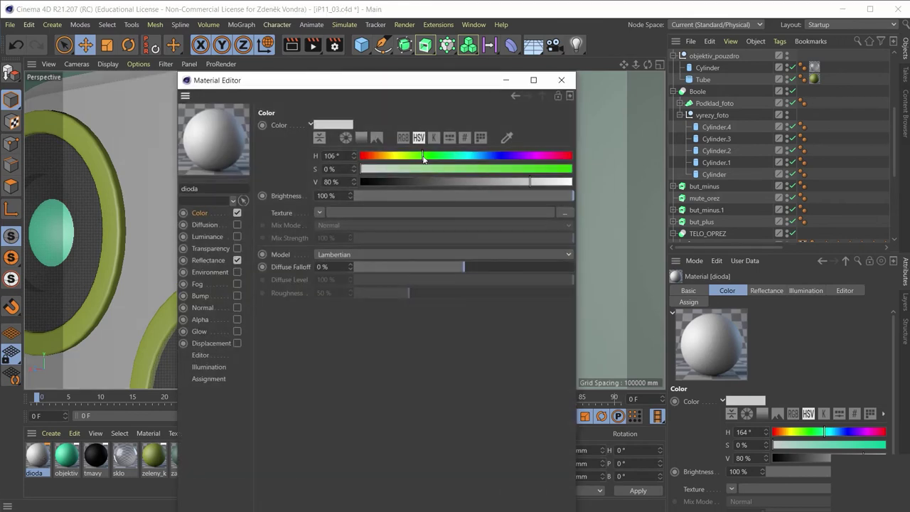
mouse_move(423, 159)
left_mouse_down()
mouse_move(399, 158)
mouse_move(515, 169)
mouse_move(472, 169)
left_mouse_up()
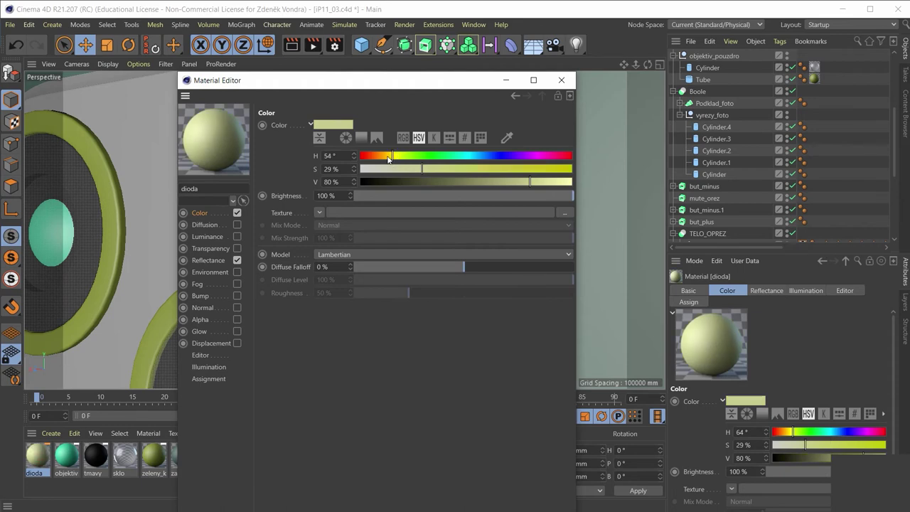
left_click_drag(388, 159, 386, 158)
left_click(562, 79)
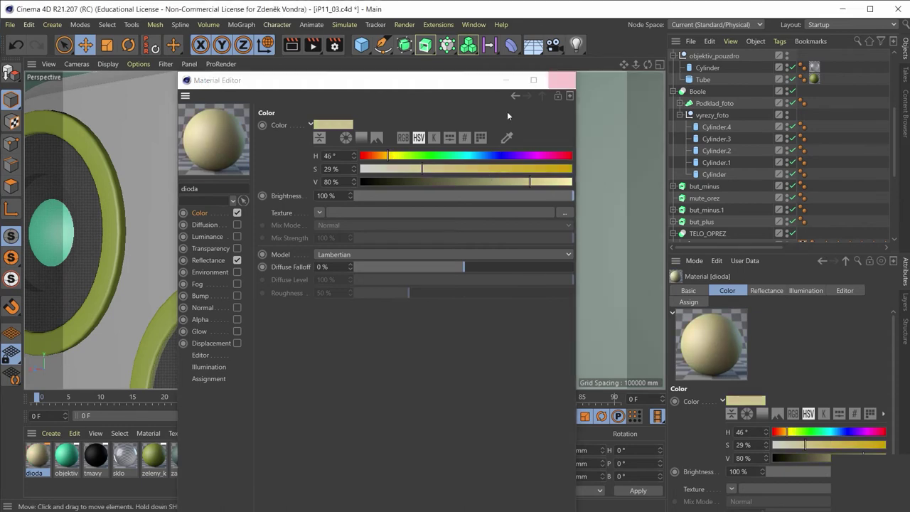
left_click_drag(32, 462, 287, 157)
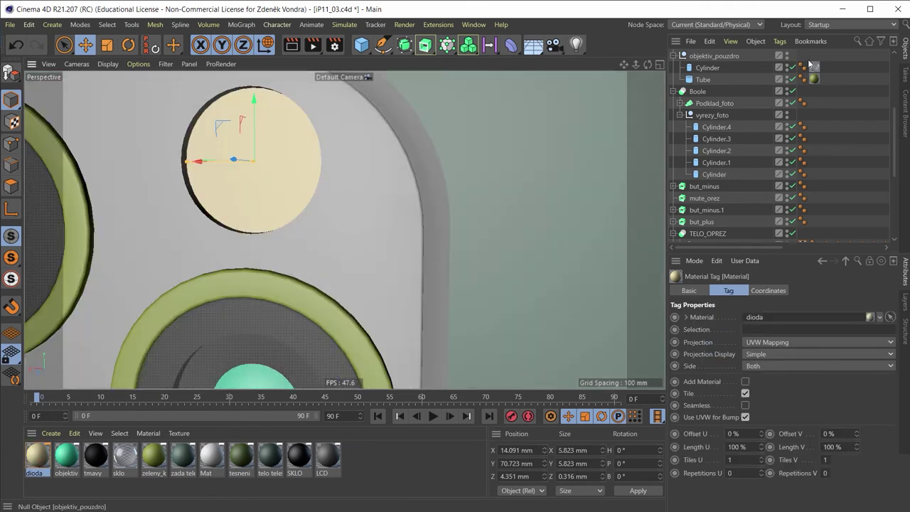
Step: Rename Cylinder.3 to dioda_textura
scroll(768, 93, "up", 5)
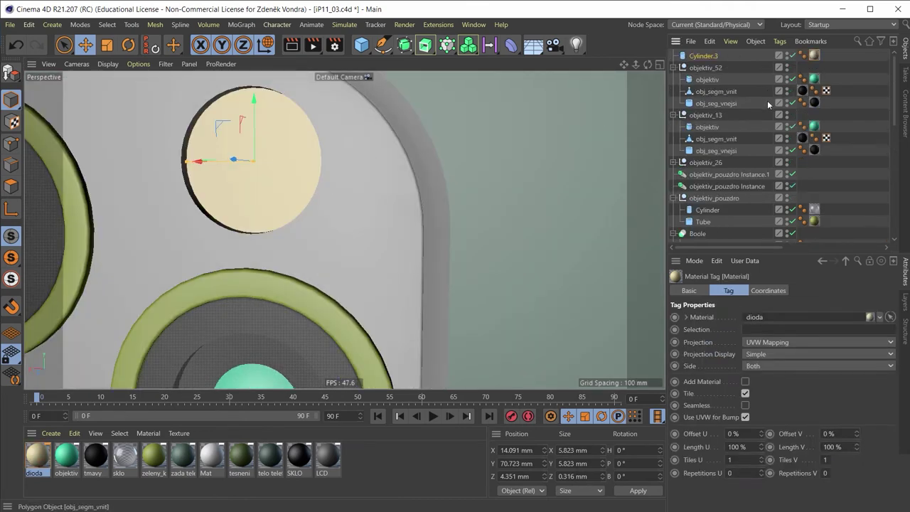
double_click(704, 57)
type("dioda_textu")
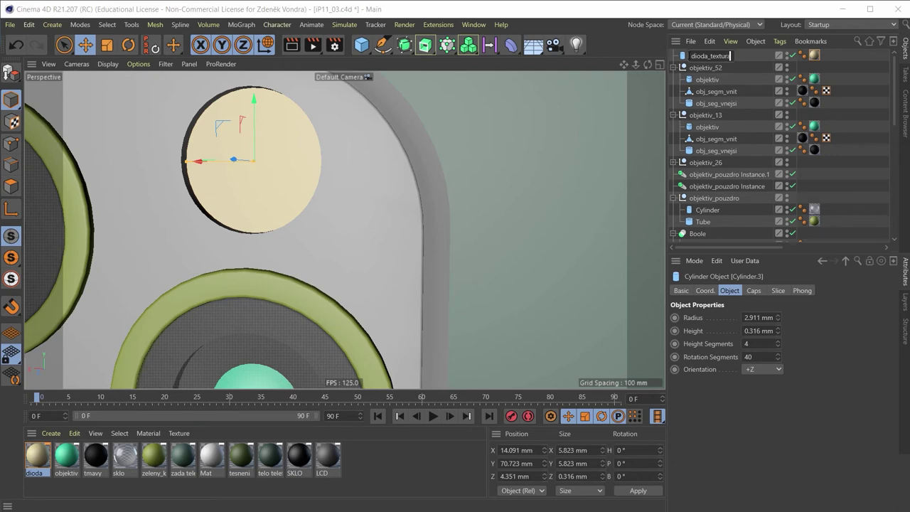
key("Return")
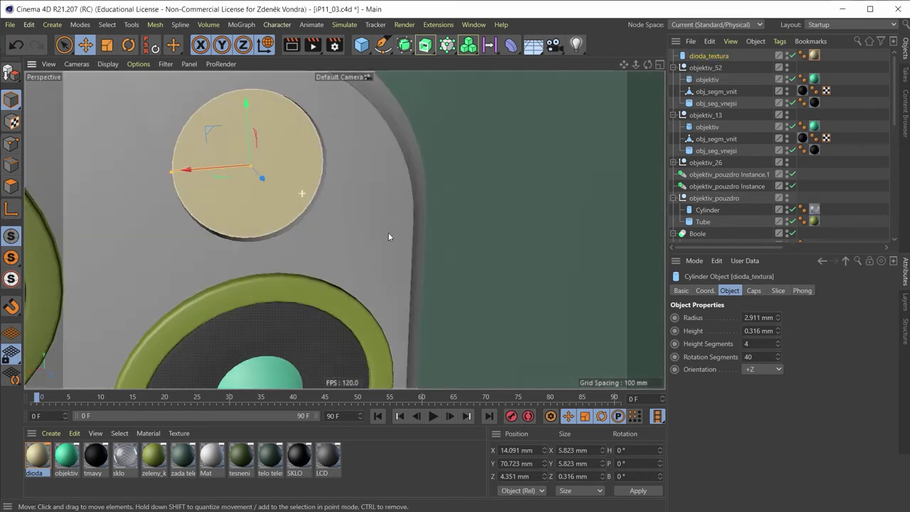
Step: Orbit and zoom around the camera module to check the flash disc
left_click_drag(389, 233, 218, 253, "alt")
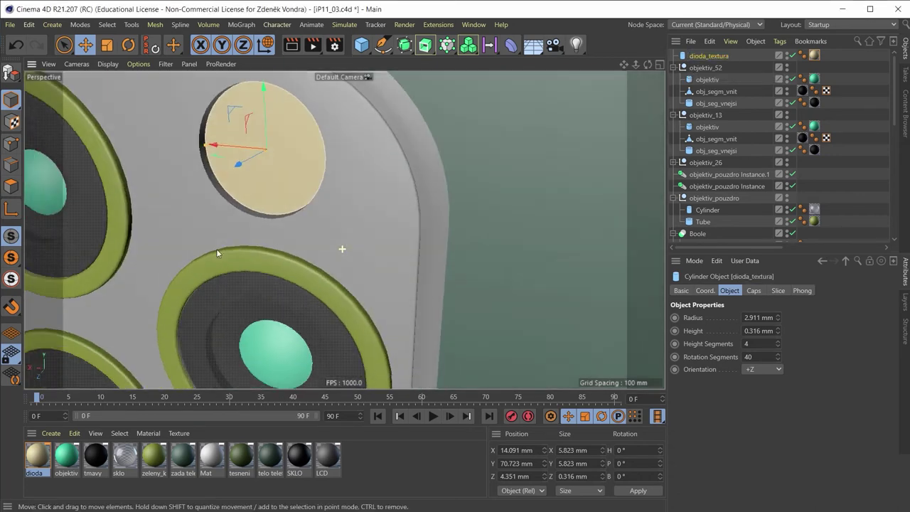
scroll(217, 253, "down", 5)
scroll(291, 186, "up", 3)
mouse_move(283, 180)
left_mouse_down("alt")
mouse_move(255, 186)
mouse_move(341, 147)
mouse_move(374, 187)
mouse_move(447, 172)
left_mouse_up("alt")
scroll(255, 185, "up", 2)
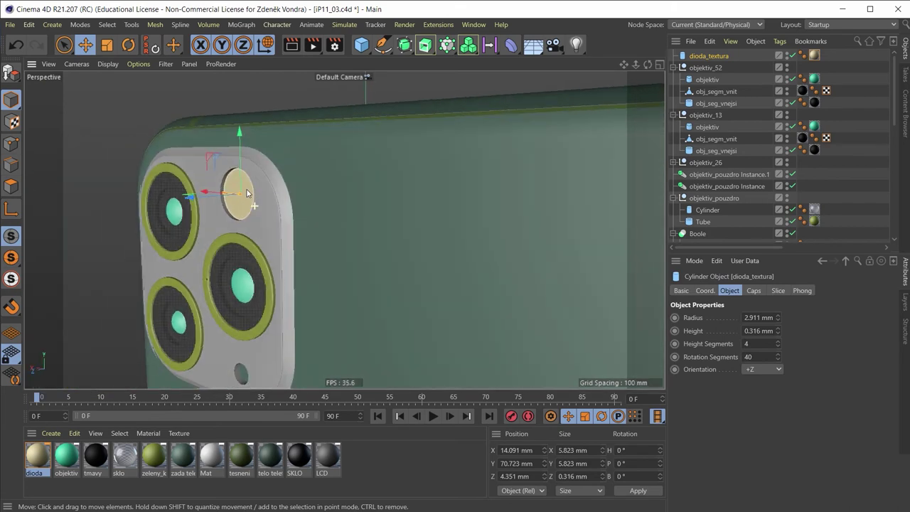
scroll(337, 148, "up", 1)
scroll(327, 151, "up", 3)
scroll(317, 153, "down", 2)
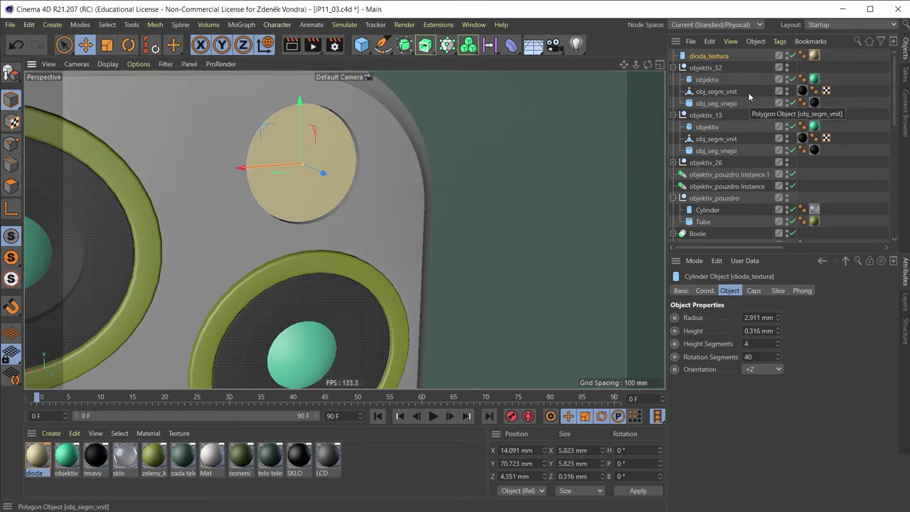
Step: Duplicate dioda_textura and name the copy dioda_sklo
key("ctrl+v")
double_click(708, 57)
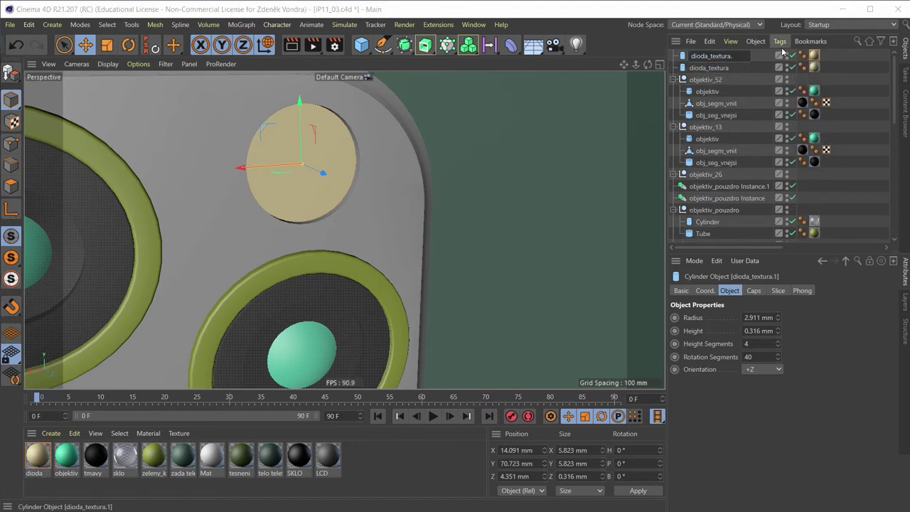
key("BackSpace")
key("BackSpace")
key("BackSpace")
key("BackSpace")
key("BackSpace")
key("BackSpace")
key("BackSpace")
key("BackSpace")
key("BackSpace")
type("ioda_")
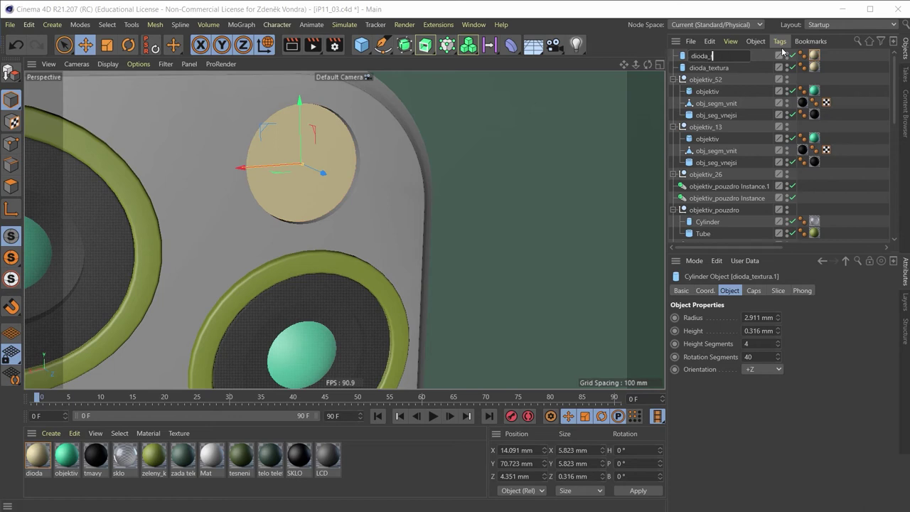
type("sklo")
key("Return")
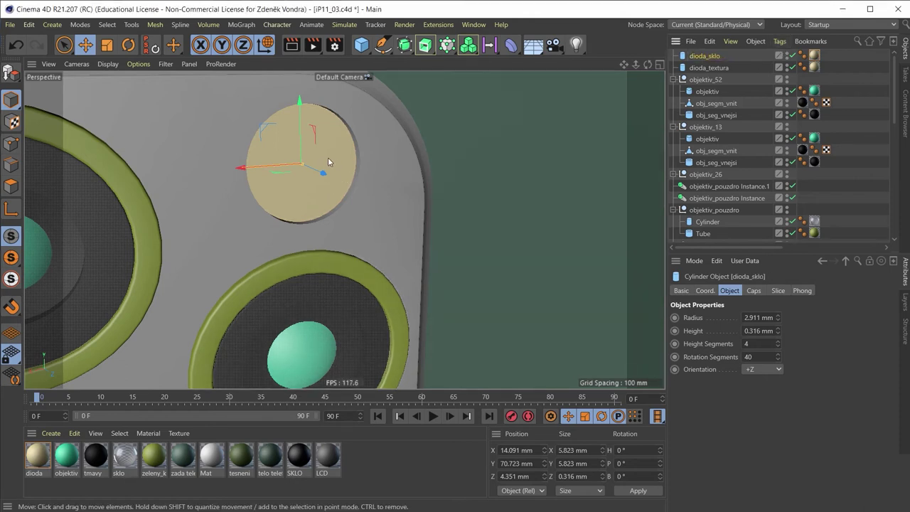
Step: Raise dioda_sklo to Z 4.821 mm and set its radius to 2.85 mm
left_click_drag(324, 178, 361, 150)
key("s")
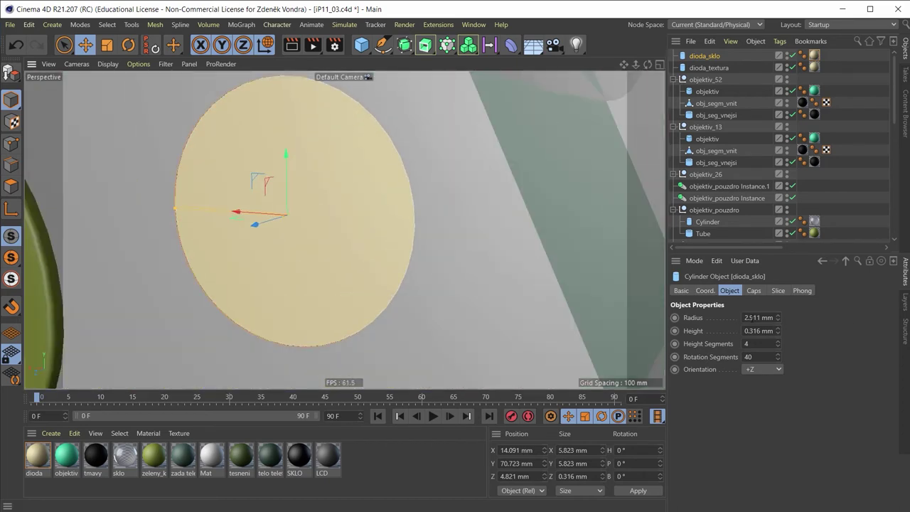
left_click_drag(746, 318, 805, 311)
type("2.")
type("85")
key("Return")
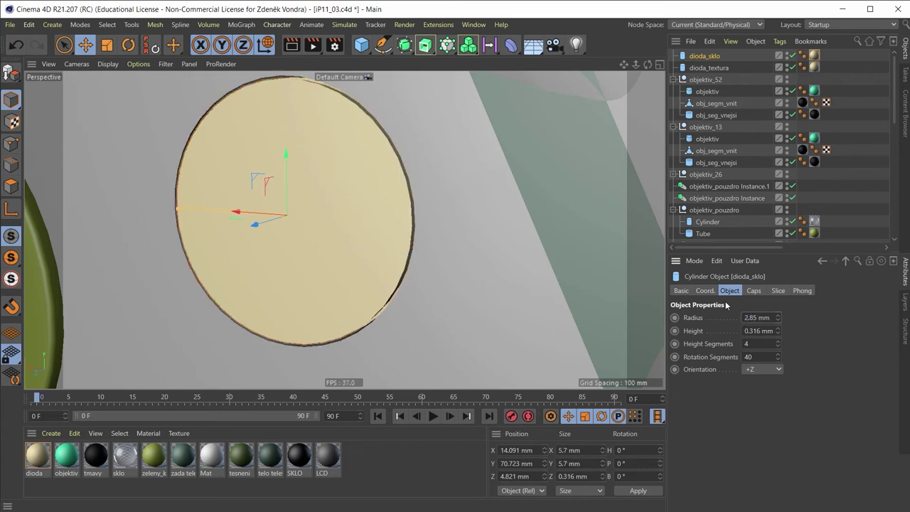
left_click_drag(456, 197, 503, 199, "alt")
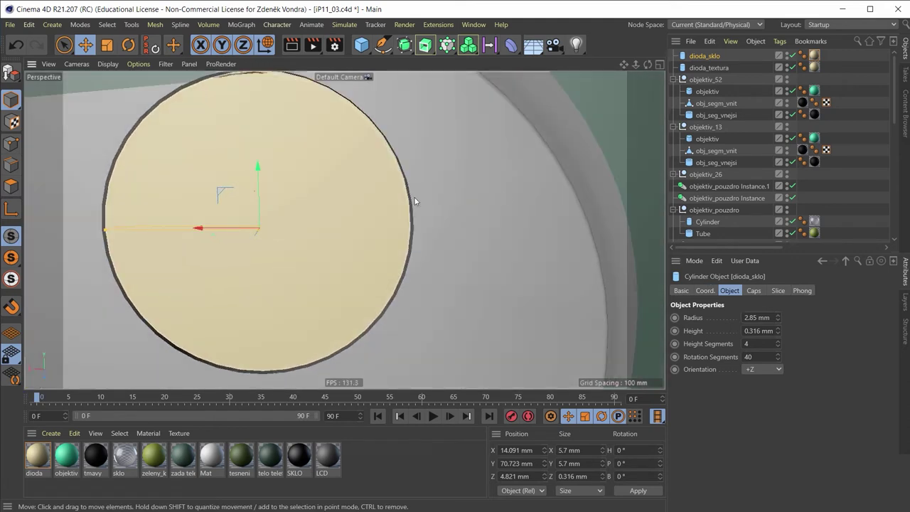
left_click_drag(416, 201, 416, 208, "alt")
Step: Enable a cap fillet on dioda_sklo with a 0.05 mm radius
left_click(759, 291)
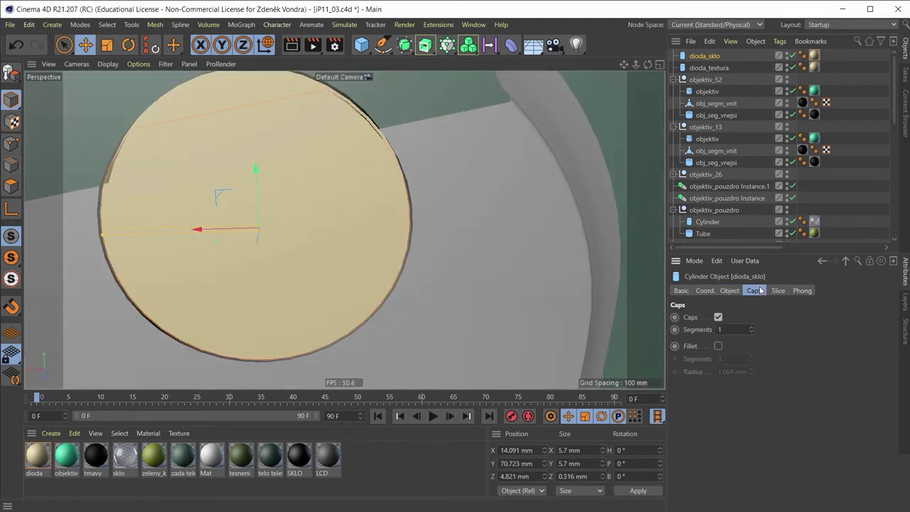
left_click(719, 346)
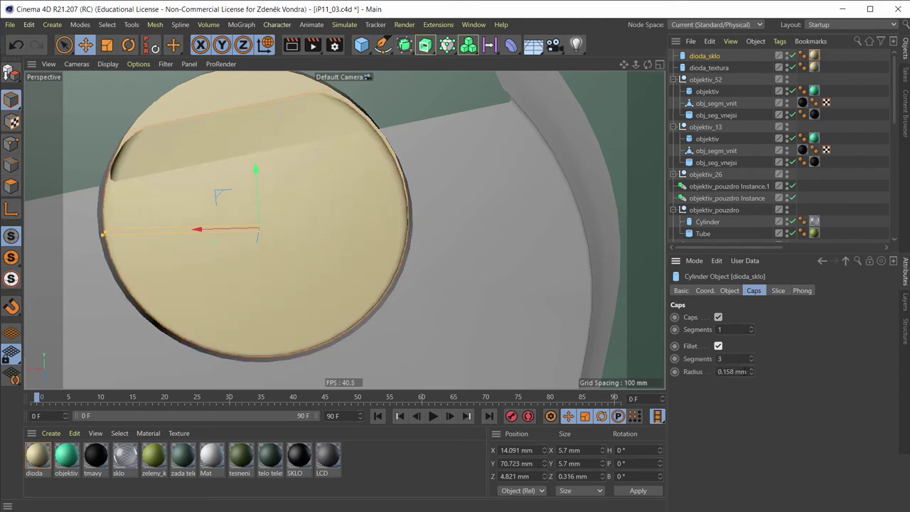
double_click(726, 371)
type("0")
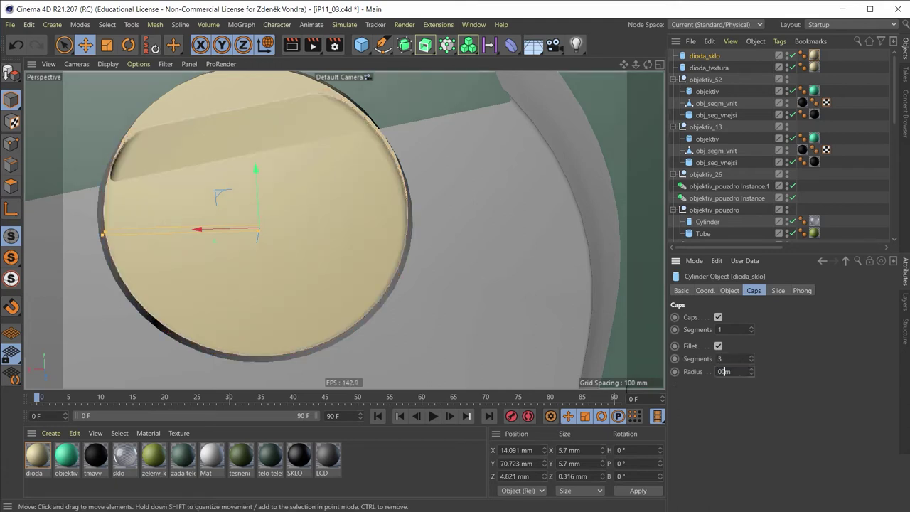
type(",5")
key("Return")
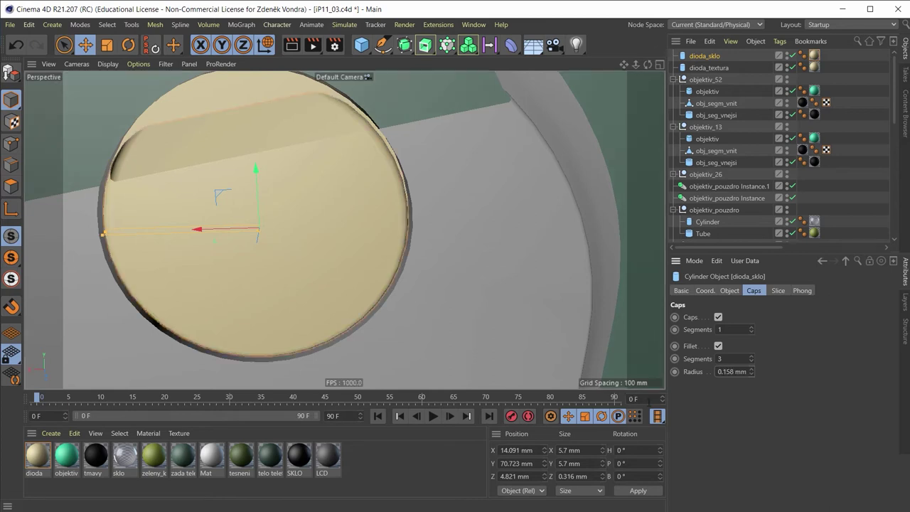
left_click(740, 372)
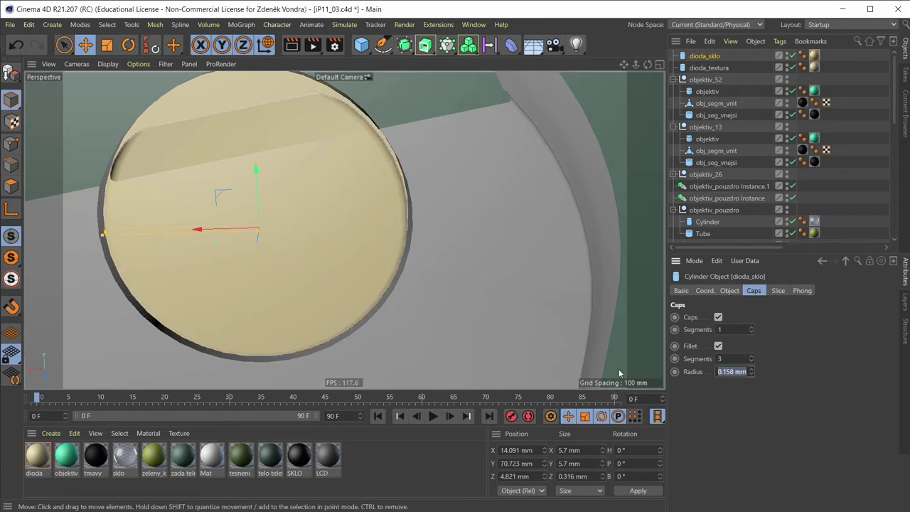
type("0,05")
key("Return")
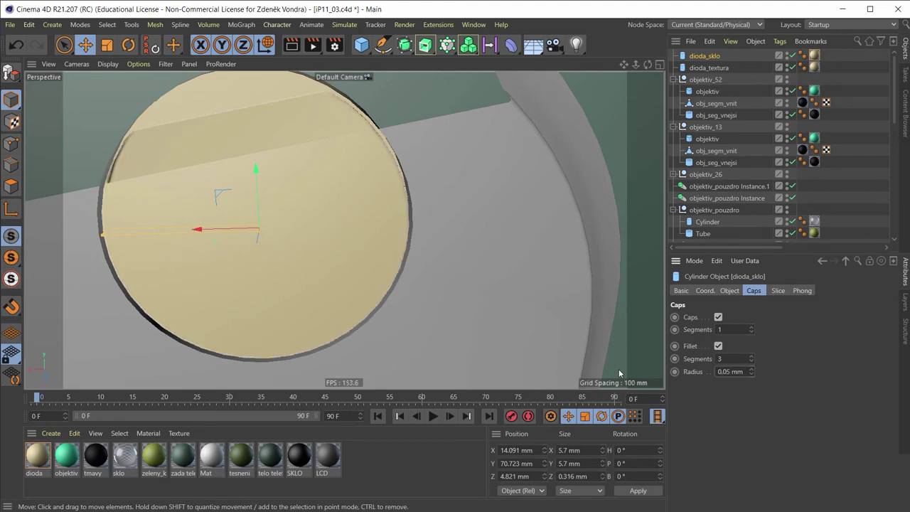
left_click_drag(447, 208, 411, 166, "alt")
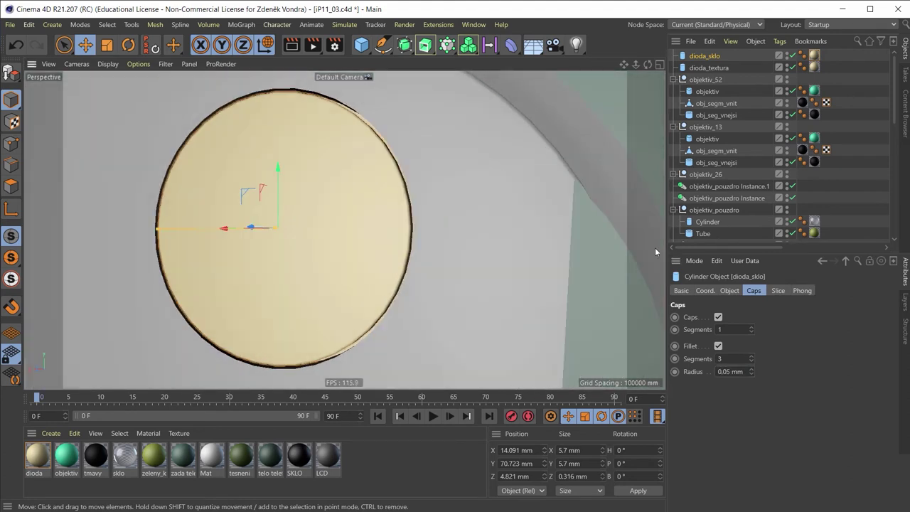
Step: Increase dioda_sklo's radius to 2.9 mm
left_click(730, 291)
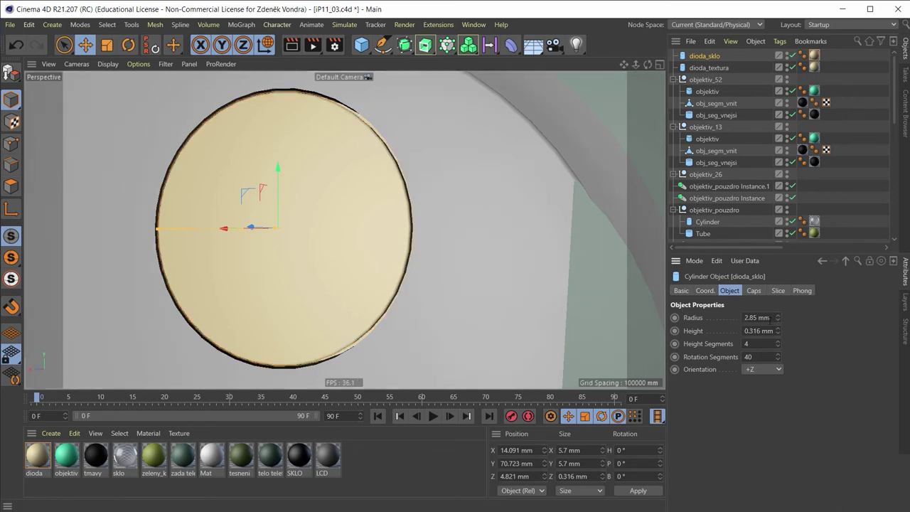
double_click(770, 318)
type("20")
key("BackSpace")
type(".9")
key("Return")
scroll(352, 213, "up", 1)
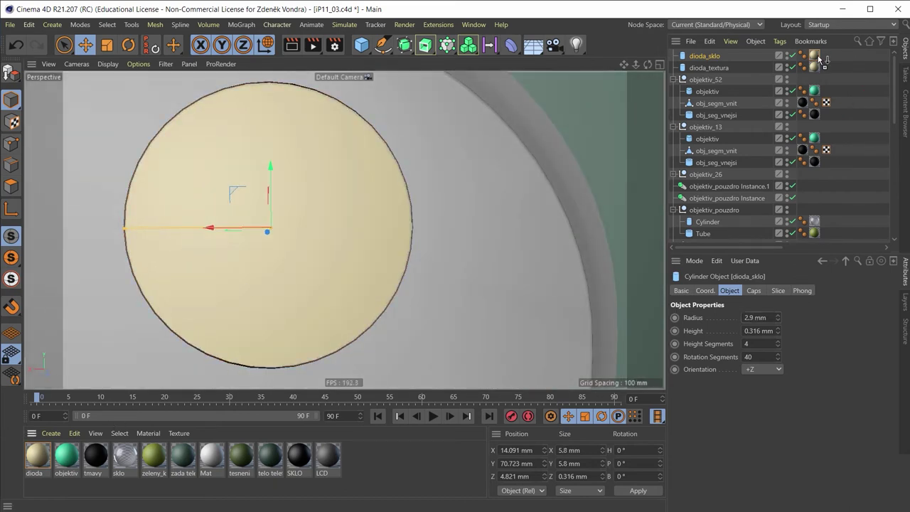
scroll(305, 173, "down", 2)
scroll(290, 167, "down", 2)
scroll(300, 214, "down", 2)
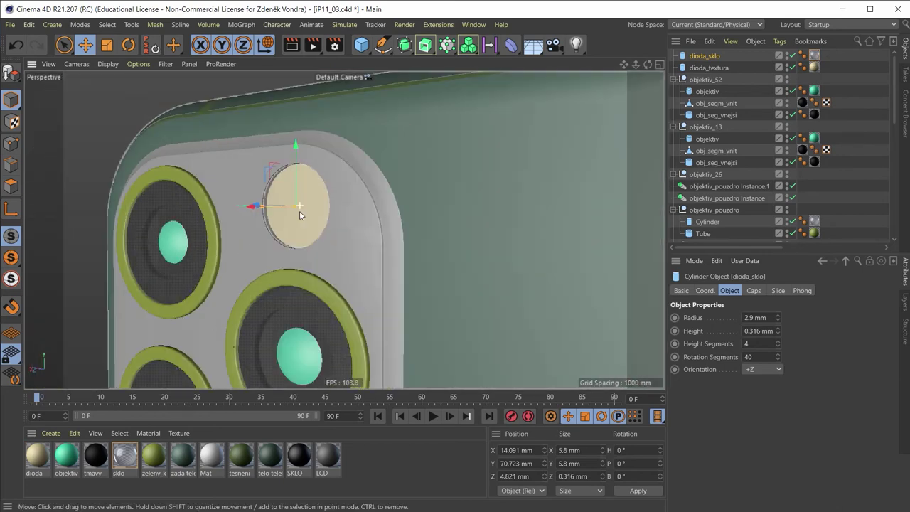
scroll(299, 215, "down", 2)
Step: Render the camera module with the beige flash disc to the Picture Viewer and inspect it
left_click(313, 44)
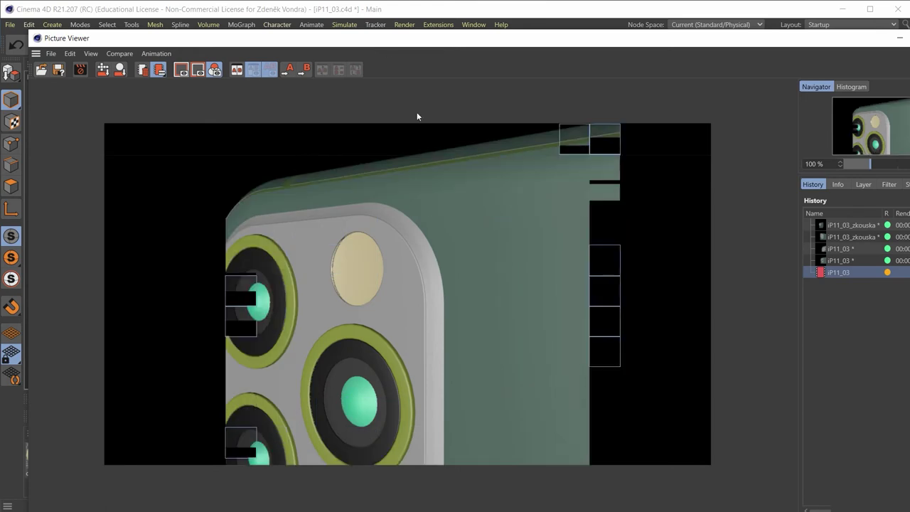
scroll(407, 329, "down", 1)
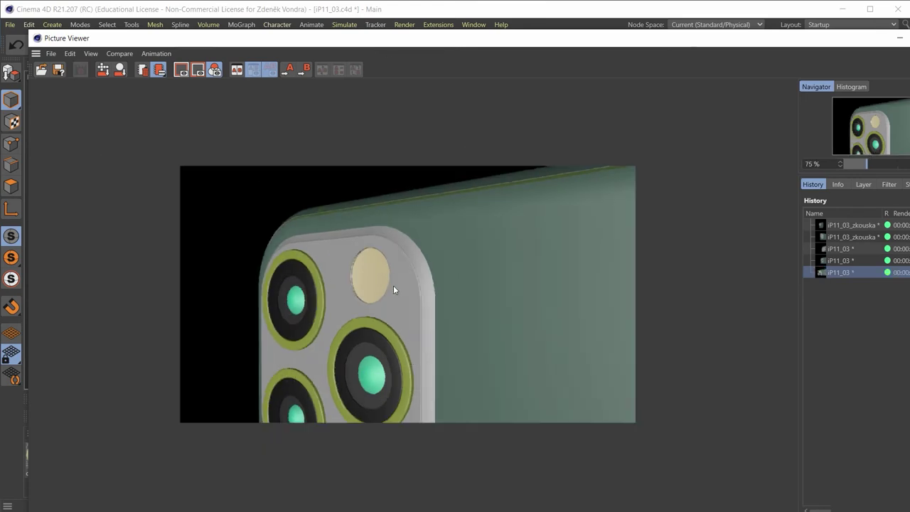
scroll(391, 285, "up", 1)
scroll(384, 286, "up", 1)
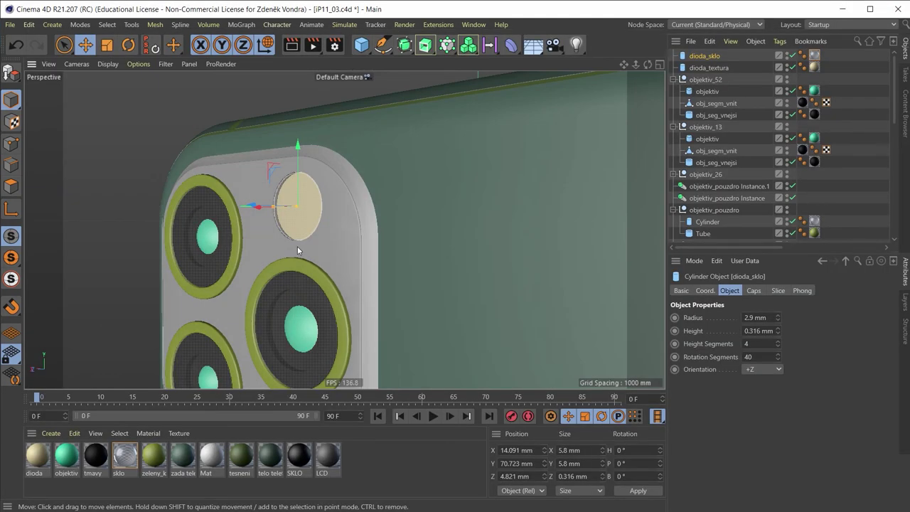
Step: Zoom onto the small hole below the lenses and bring up the primitives palette
scroll(297, 247, "up", 2)
scroll(353, 284, "up", 2)
left_click_drag(410, 288, 432, 360, "alt")
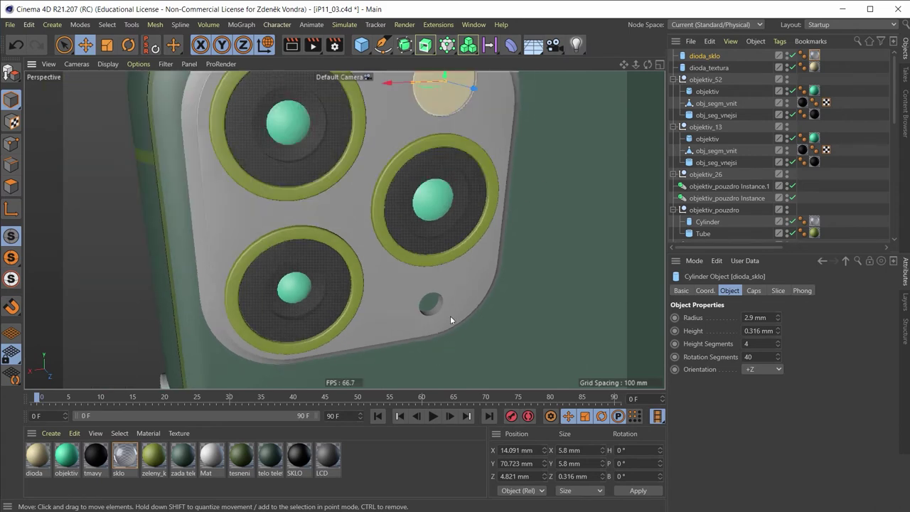
left_click_drag(450, 315, 609, 377, "alt")
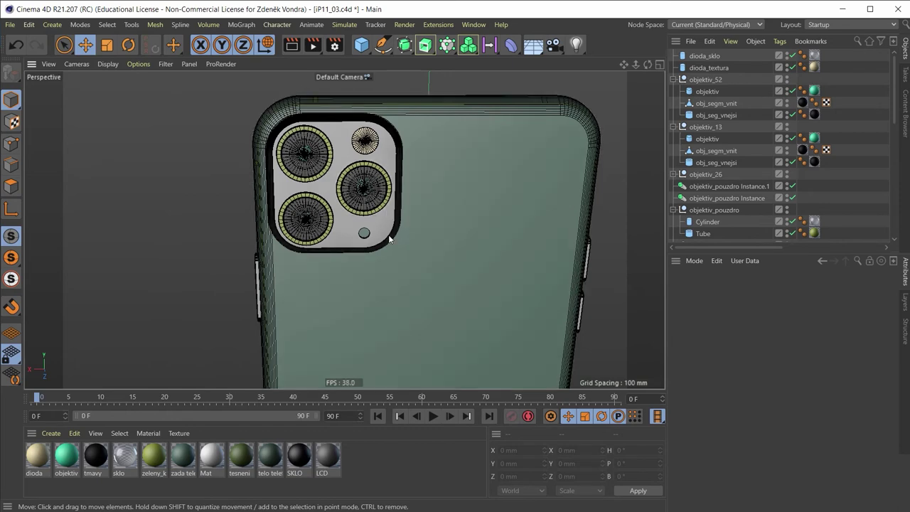
scroll(389, 239, "up", 1)
scroll(387, 245, "up", 3)
scroll(370, 238, "up", 2)
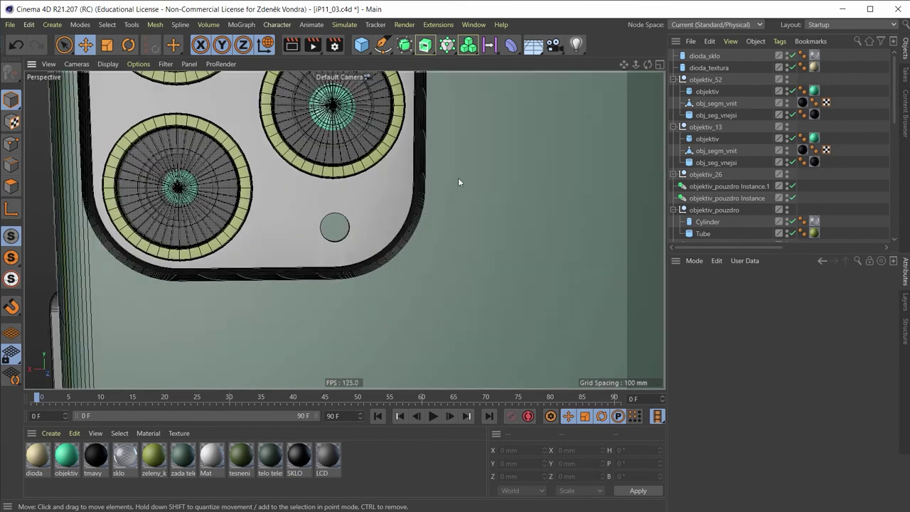
left_click(363, 46)
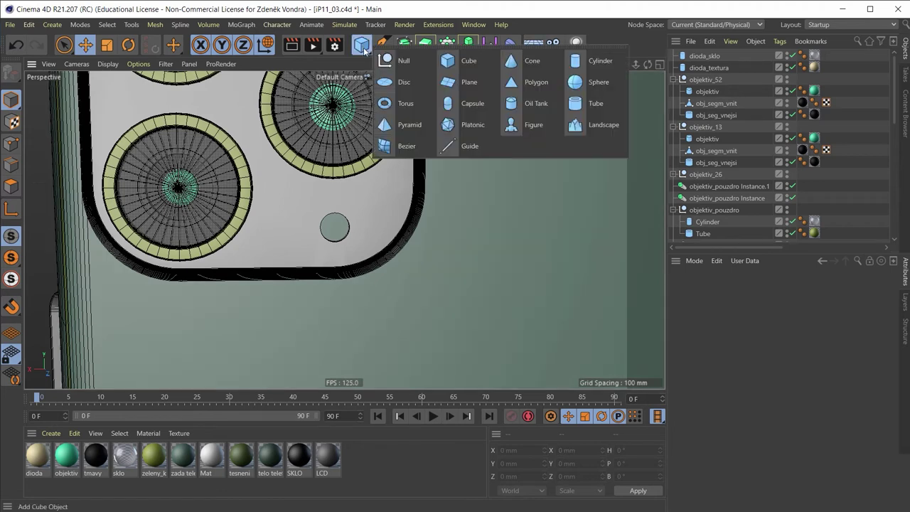
Step: Add a cylinder with 0.05 mm radius, 3 mm height and 8 rotation segments
left_click(575, 62)
scroll(436, 218, "down", 3)
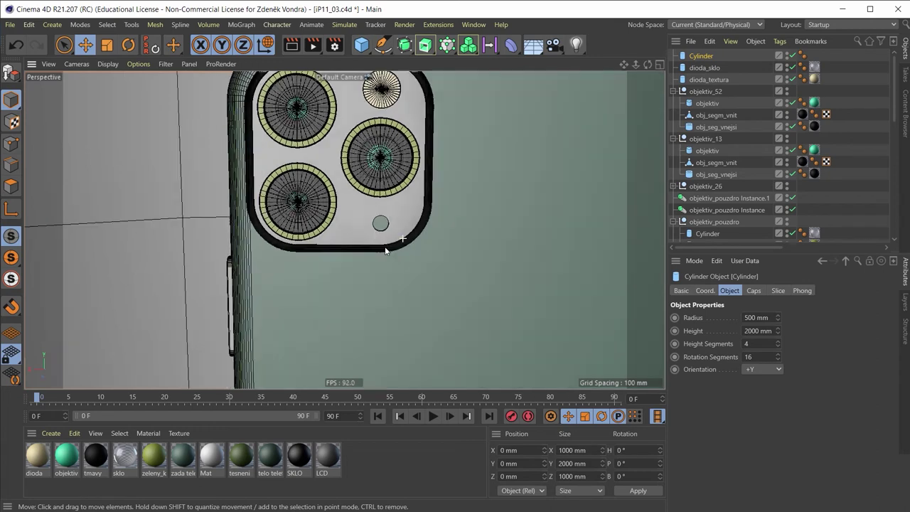
scroll(385, 250, "down", 1)
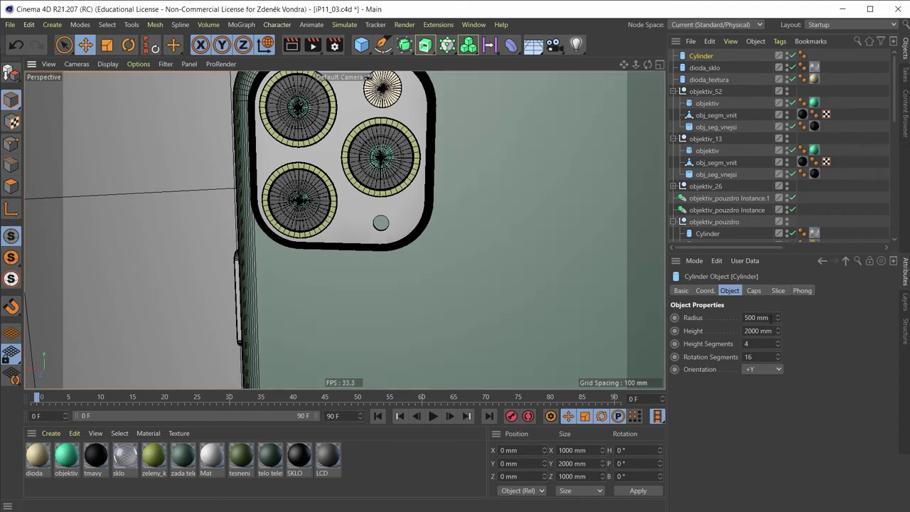
left_click(759, 318)
type("0.05")
key("Return")
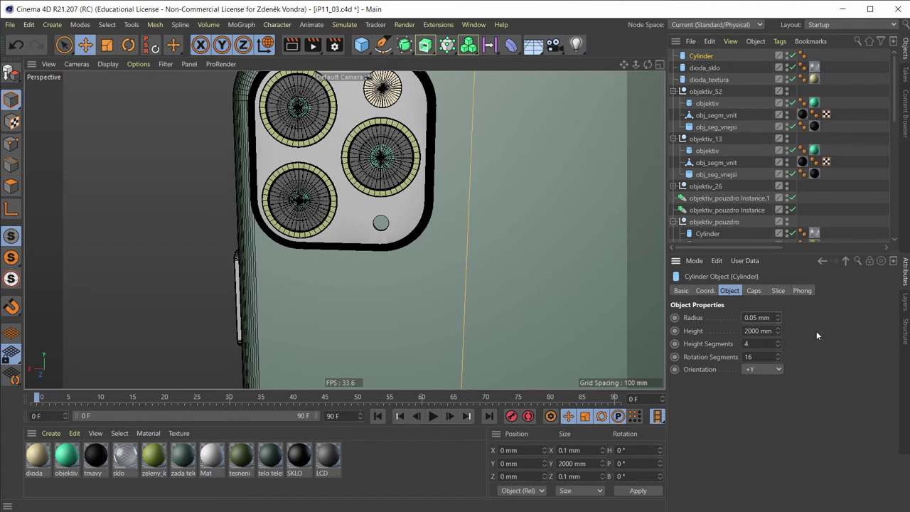
left_click(760, 331)
type("3")
key("Return")
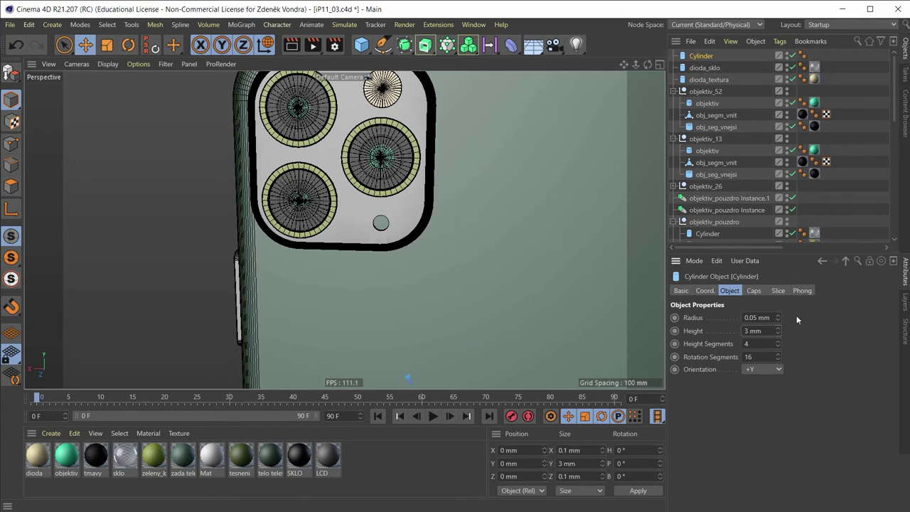
left_click(765, 353)
type("8")
key("Return")
Step: Move the thin cylinder up and across so it stands in the small hole below the lenses
scroll(401, 277, "down", 10)
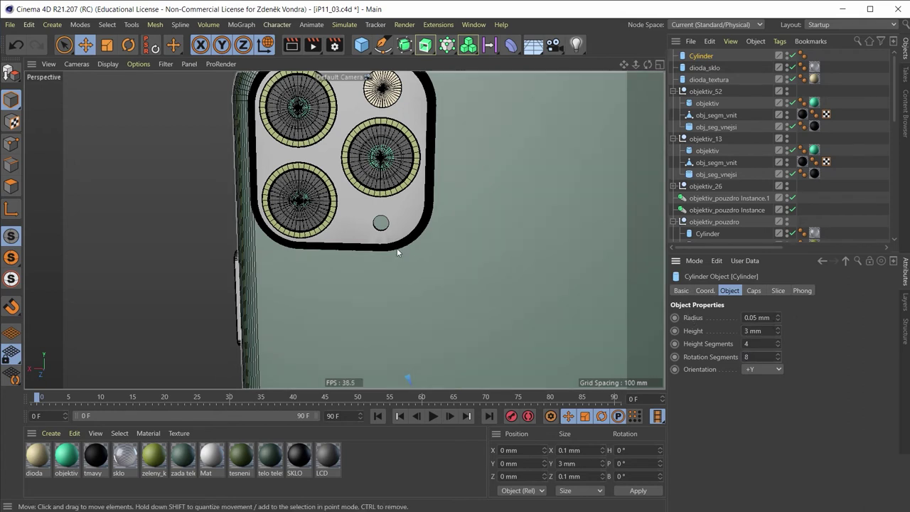
left_click_drag(401, 278, 401, 206)
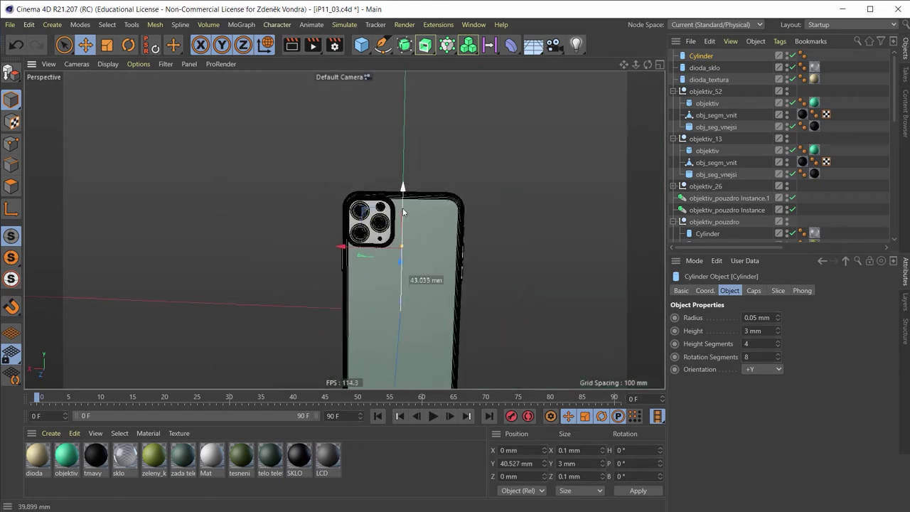
scroll(387, 240, "up", 5)
scroll(391, 239, "up", 3)
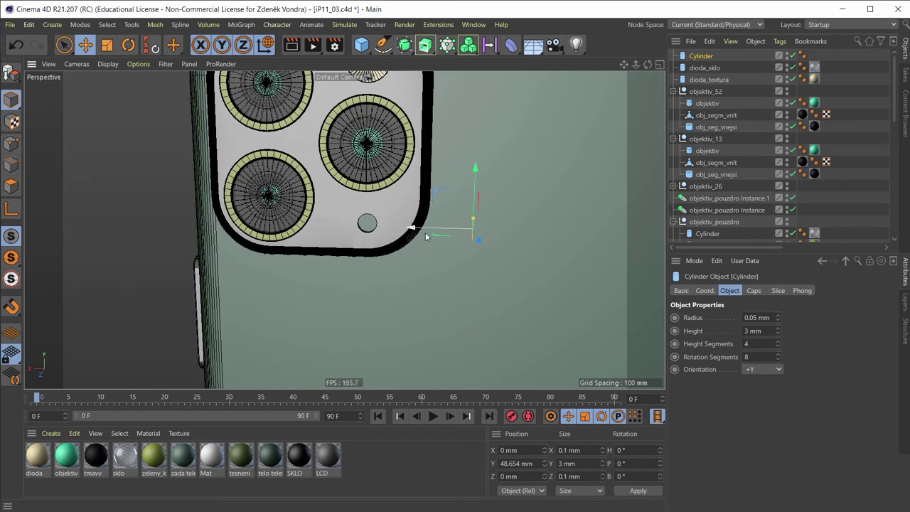
mouse_move(426, 232)
left_mouse_down()
mouse_move(315, 220)
mouse_move(330, 220)
left_mouse_up()
scroll(386, 233, "up", 2)
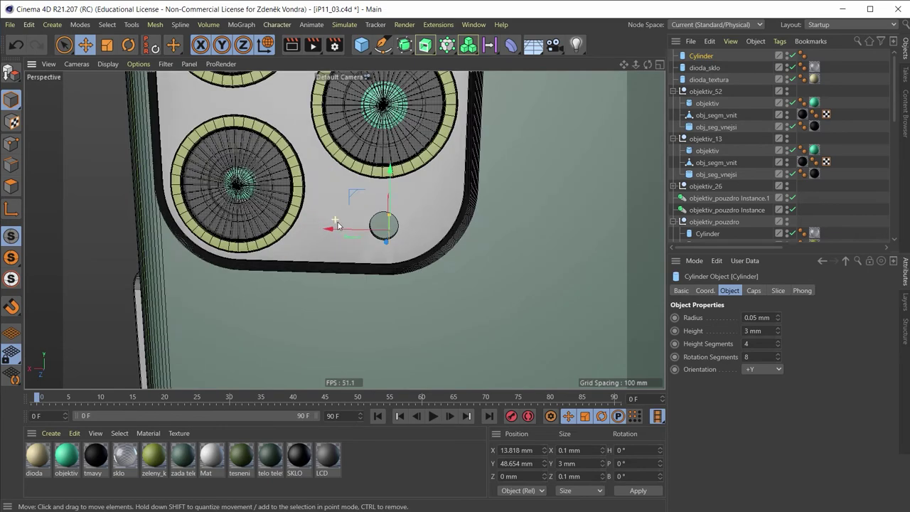
scroll(397, 230, "up", 3)
left_click_drag(419, 261, 321, 295, "alt")
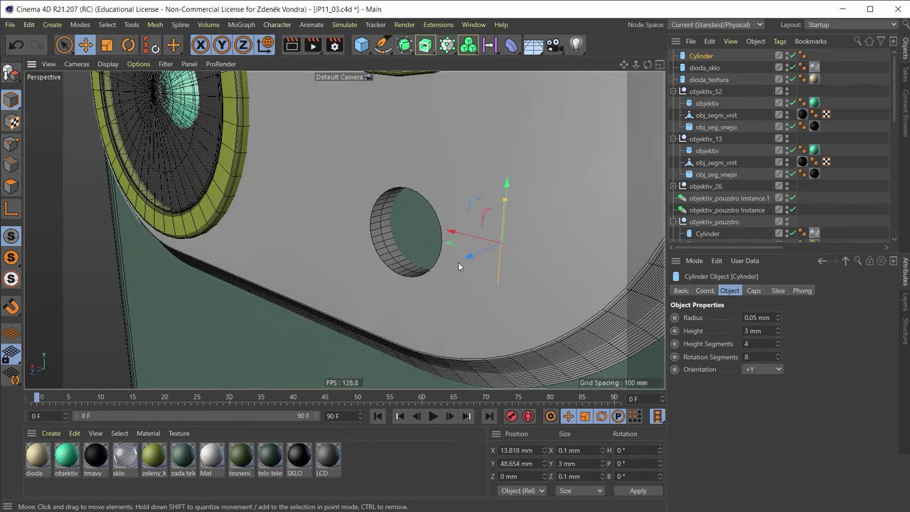
left_click_drag(475, 255, 373, 286)
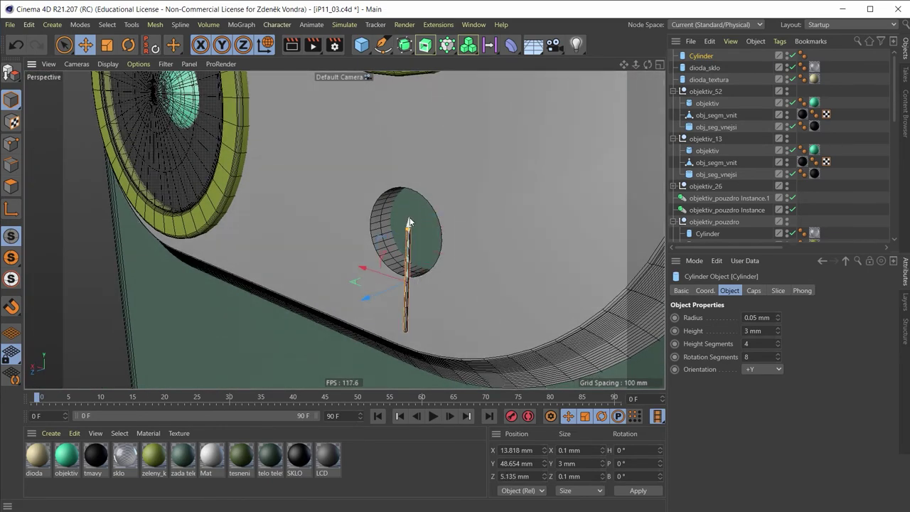
left_click_drag(409, 227, 413, 171)
key("ctrl+shift+z")
key("ctrl+shift+z")
key("ctrl+shift+z")
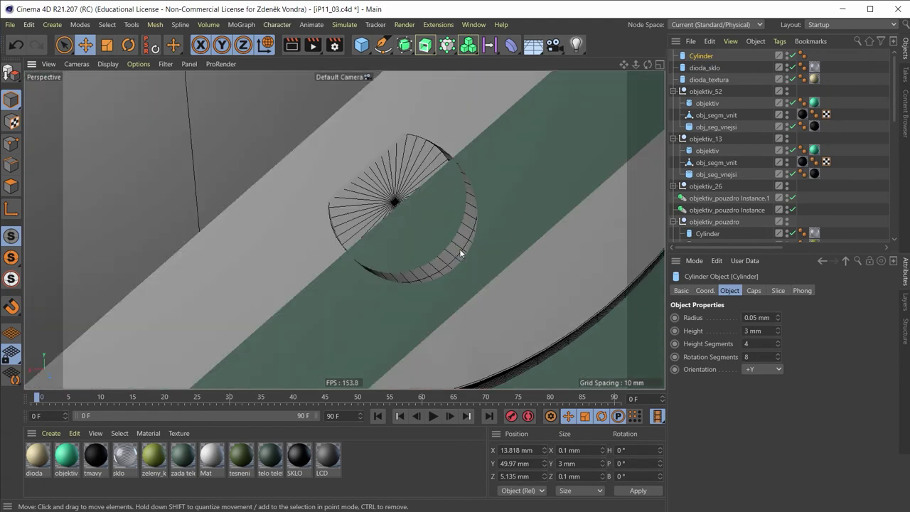
key("ctrl+shift+z")
left_click_drag(475, 251, 483, 266)
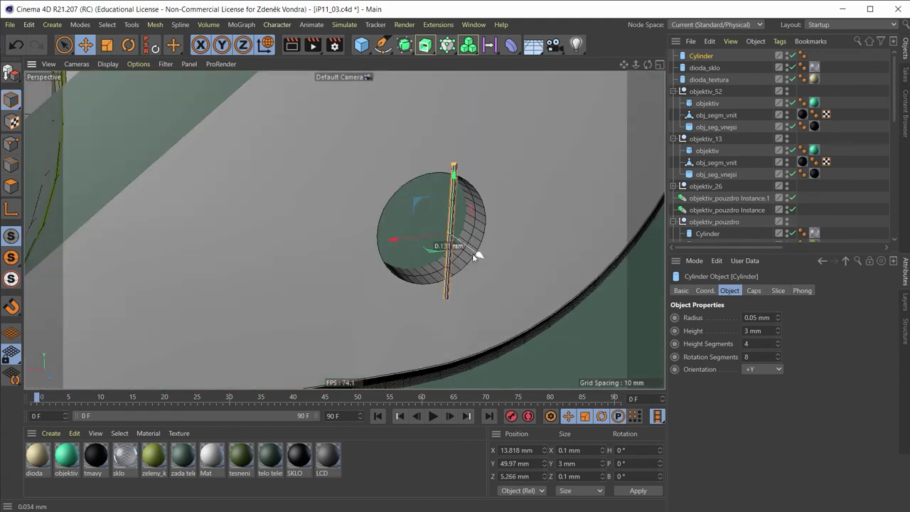
key("ctrl+shift+z")
key("ctrl+shift+z")
key("ctrl+shift+z")
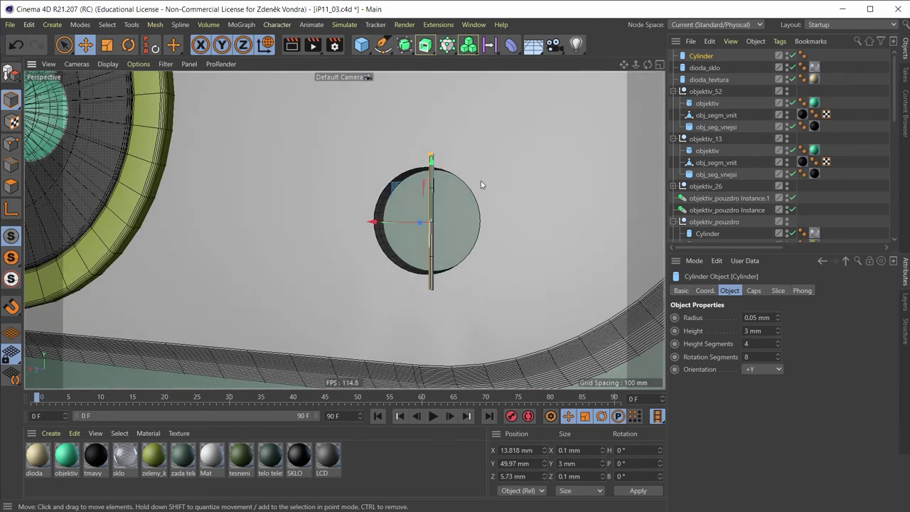
Step: Add a Cloner and nest the thin cylinder inside it
left_click(447, 52)
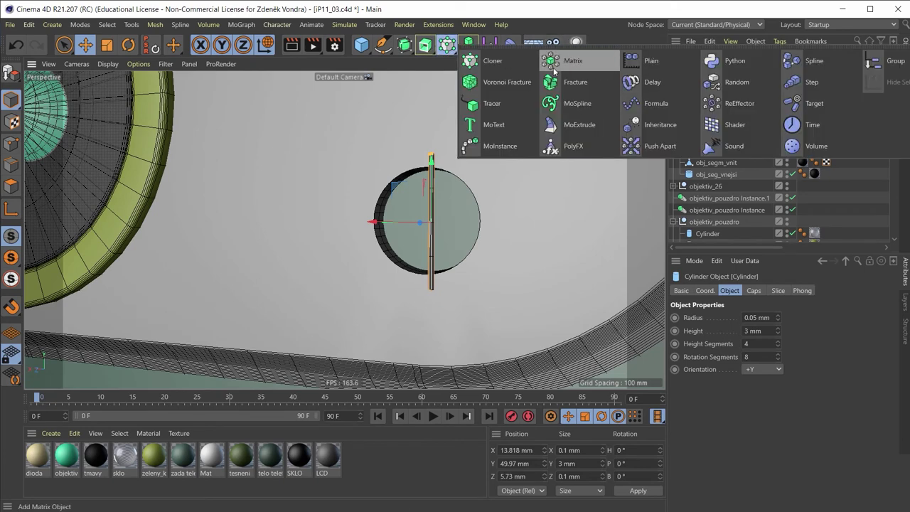
left_click(490, 62)
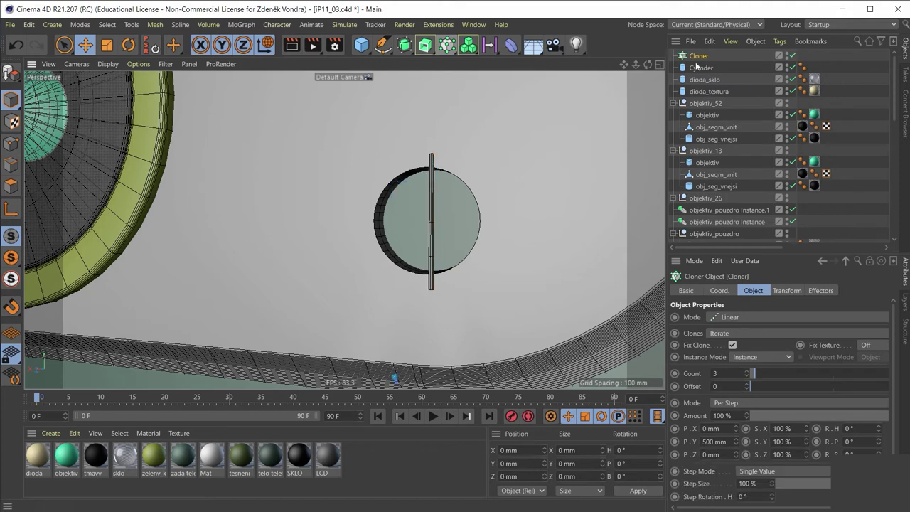
left_click_drag(700, 68, 694, 55)
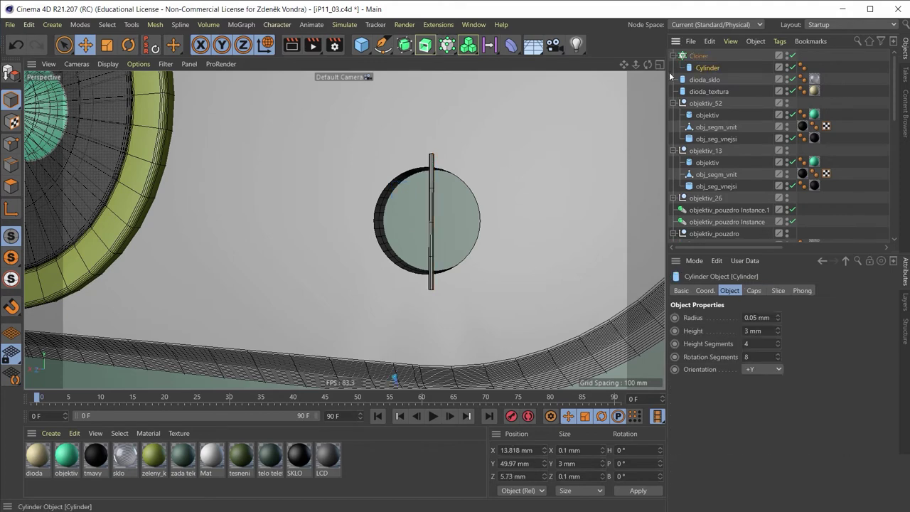
left_click(241, 25)
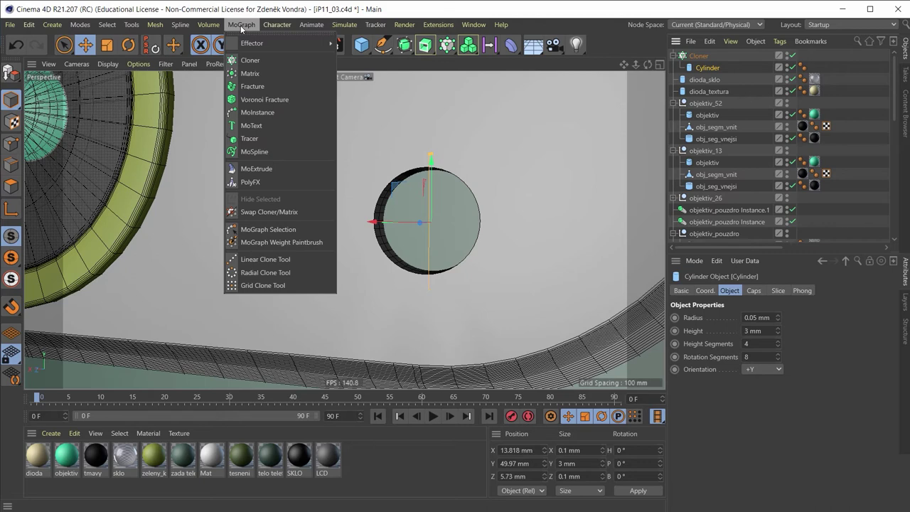
left_click(503, 2)
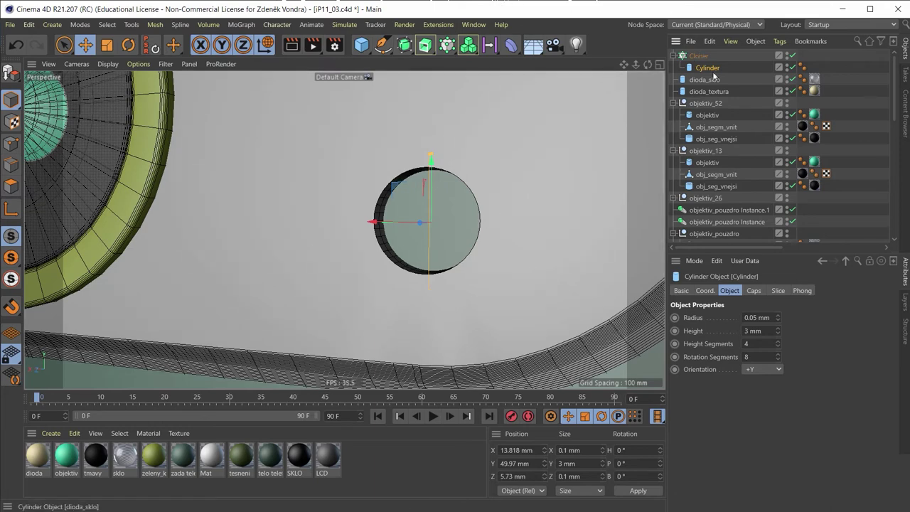
left_click(700, 57)
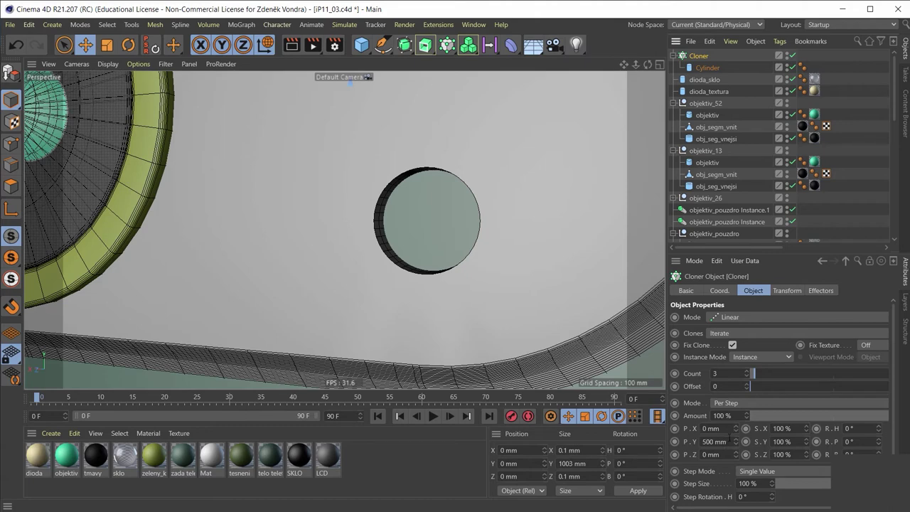
Step: Set the Cloner spacing to P.Y 0 and P.X 0.2 mm
double_click(715, 442)
type("0")
key("Return")
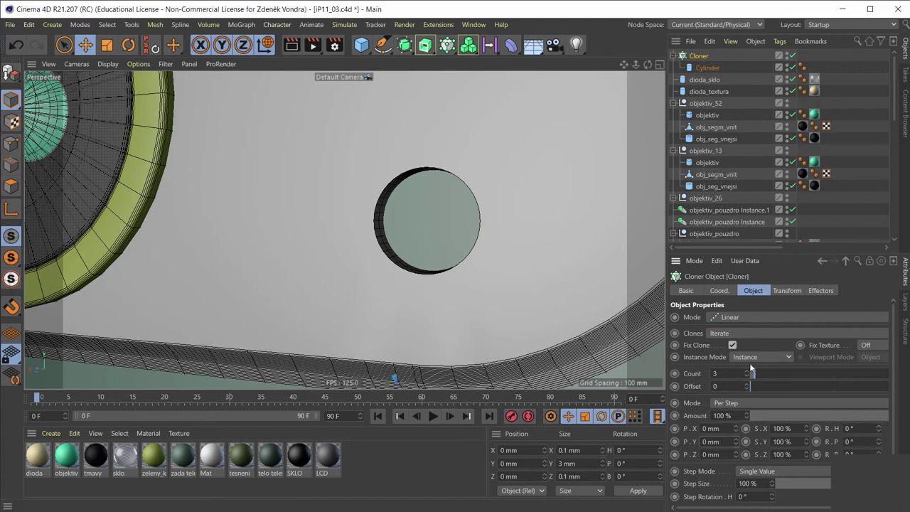
double_click(710, 428)
type("0.2")
key("Return")
Step: Move the cloned bars up and onto the small hole, checking placement in the Back view
scroll(454, 354, "down", 5)
scroll(486, 307, "down", 4)
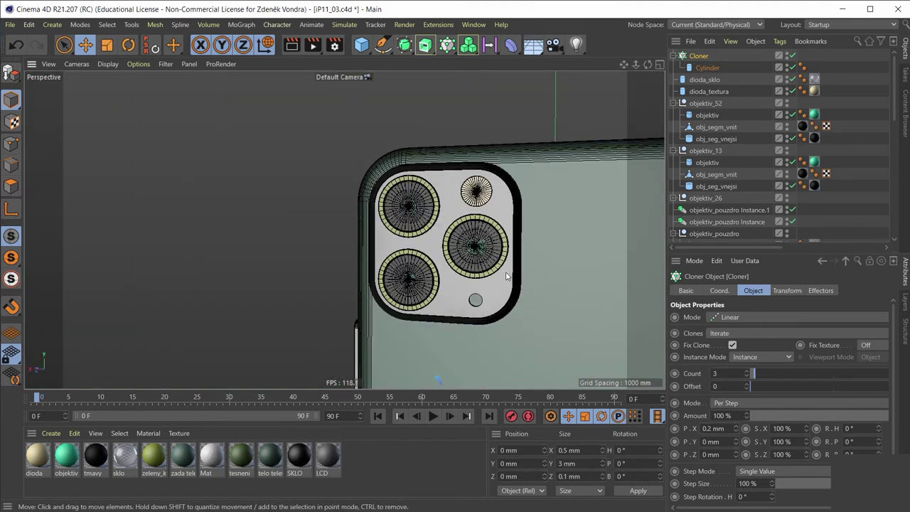
scroll(514, 160, "up", 3)
scroll(539, 198, "down", 2)
scroll(547, 187, "up", 3)
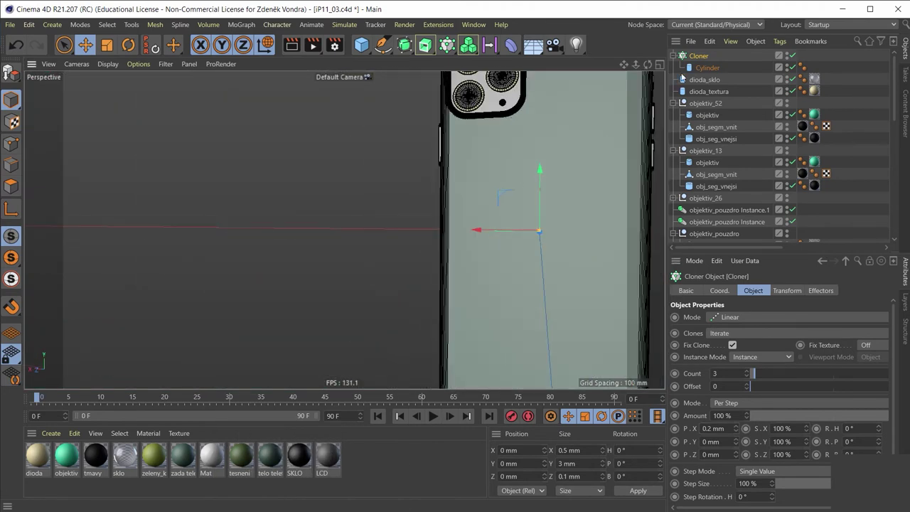
left_click_drag(539, 183, 540, 78)
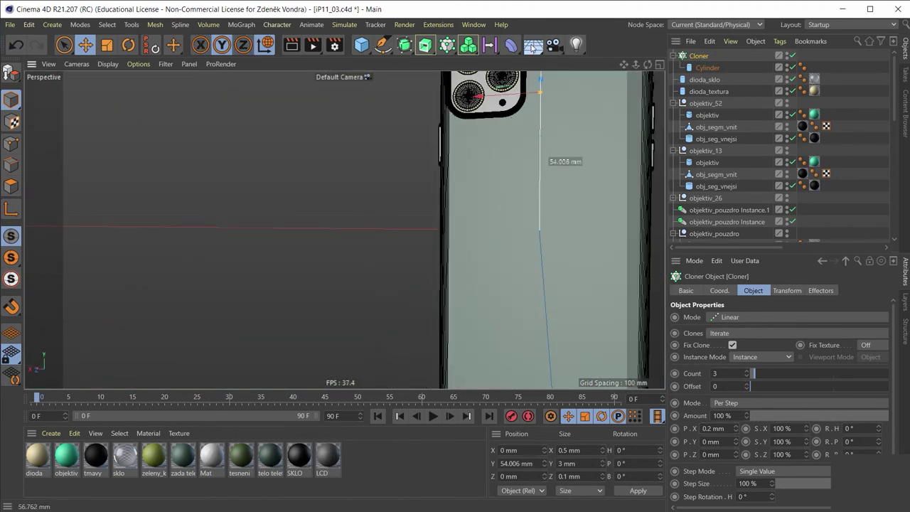
scroll(489, 222, "down", 3)
scroll(520, 185, "up", 3)
scroll(468, 202, "up", 2)
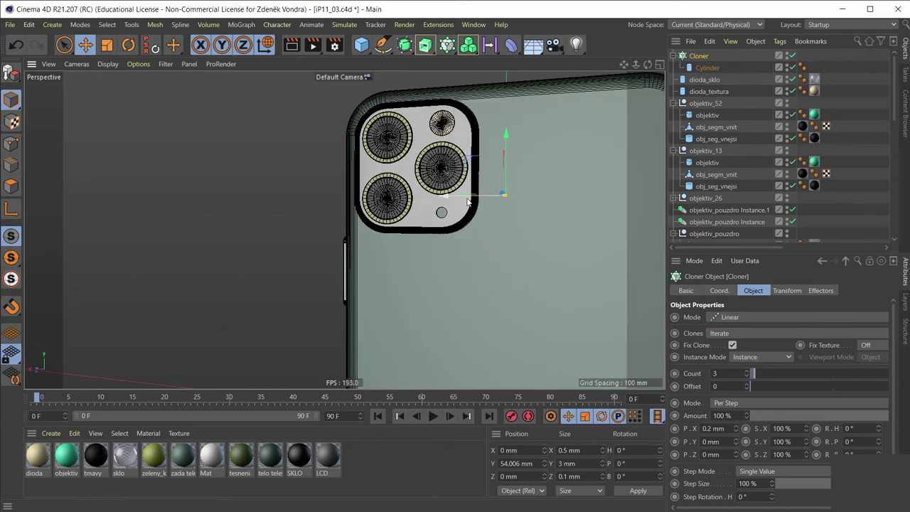
left_click_drag(467, 202, 446, 204)
scroll(447, 205, "up", 2)
scroll(462, 185, "up", 2)
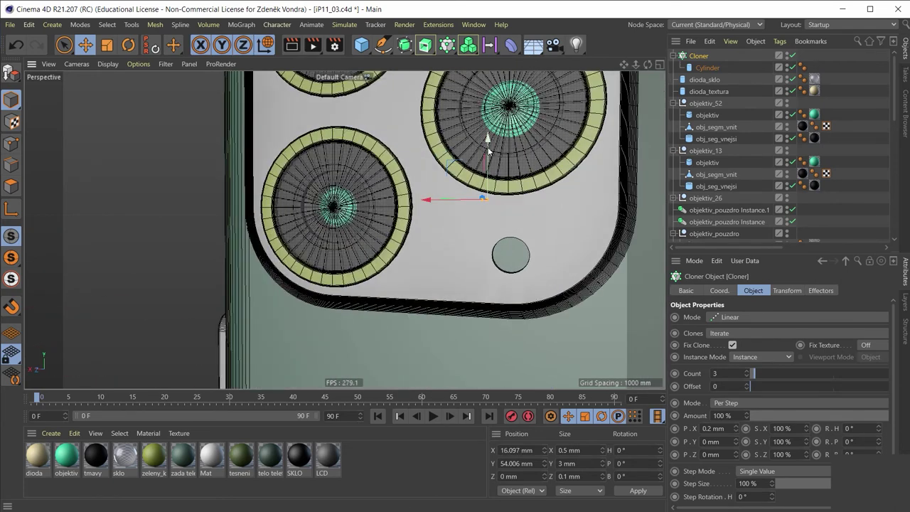
mouse_move(487, 165)
left_mouse_down()
mouse_move(484, 226)
mouse_move(494, 256)
mouse_move(439, 275)
mouse_move(467, 272)
left_mouse_up()
middle_click(495, 292)
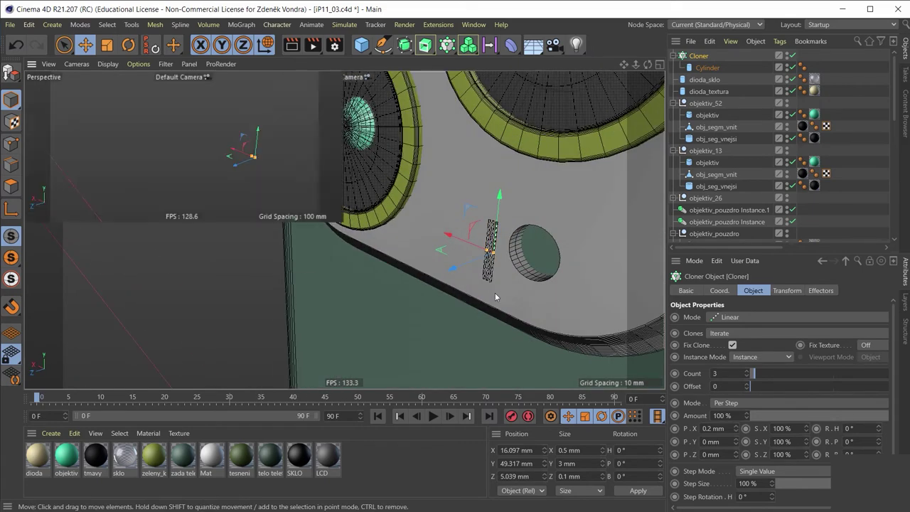
scroll(481, 341, "up", 2)
middle_click(487, 320)
scroll(569, 317, "down", 2)
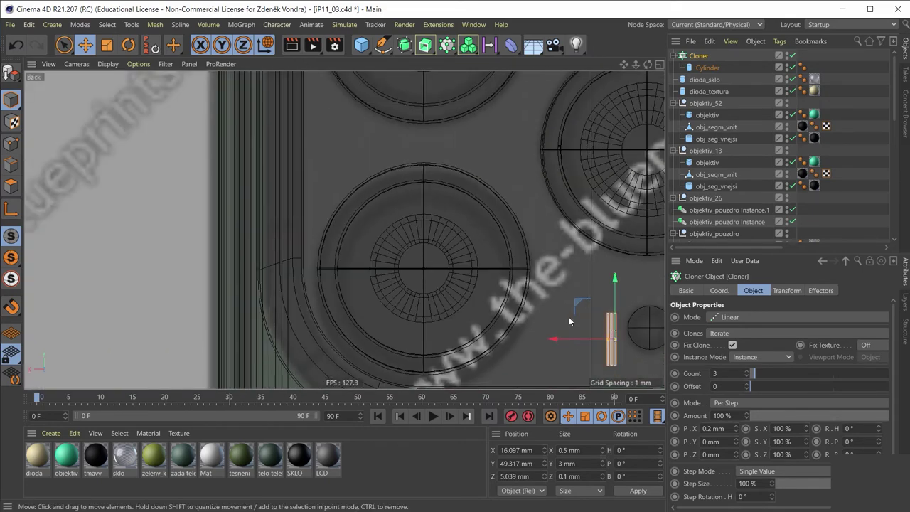
scroll(504, 284, "up", 1)
left_click_drag(396, 246, 405, 226)
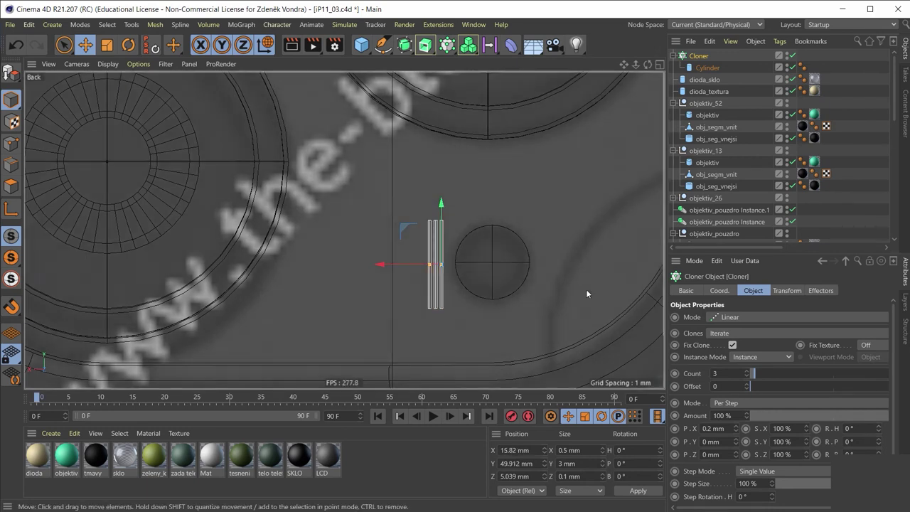
Step: Raise the Cloner count to 15 bars and shift the row toward the hole
left_click(745, 376)
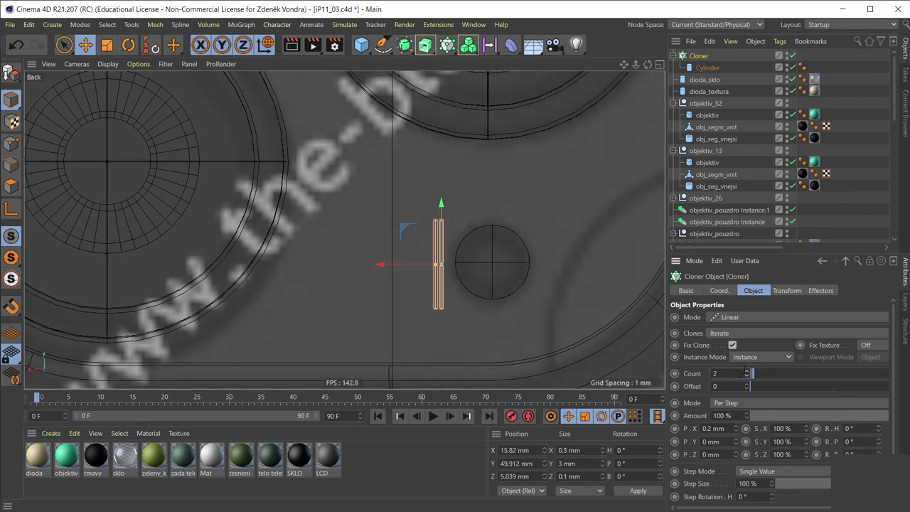
left_click(748, 371)
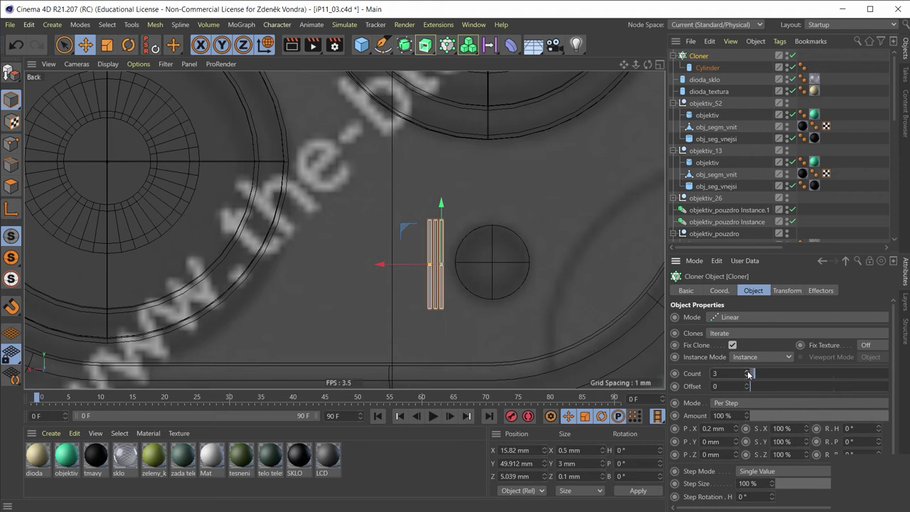
left_click(748, 371)
left_click(747, 371)
left_click(747, 371)
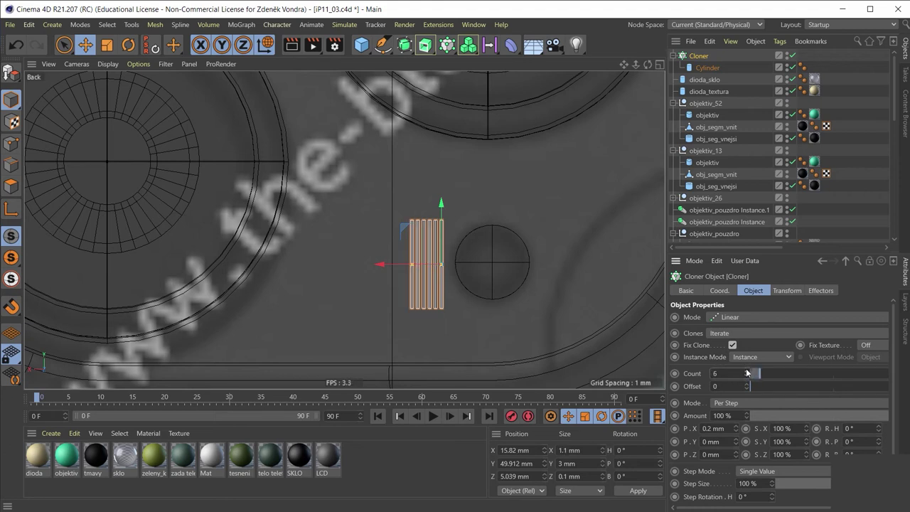
left_click(747, 370)
left_click(747, 371)
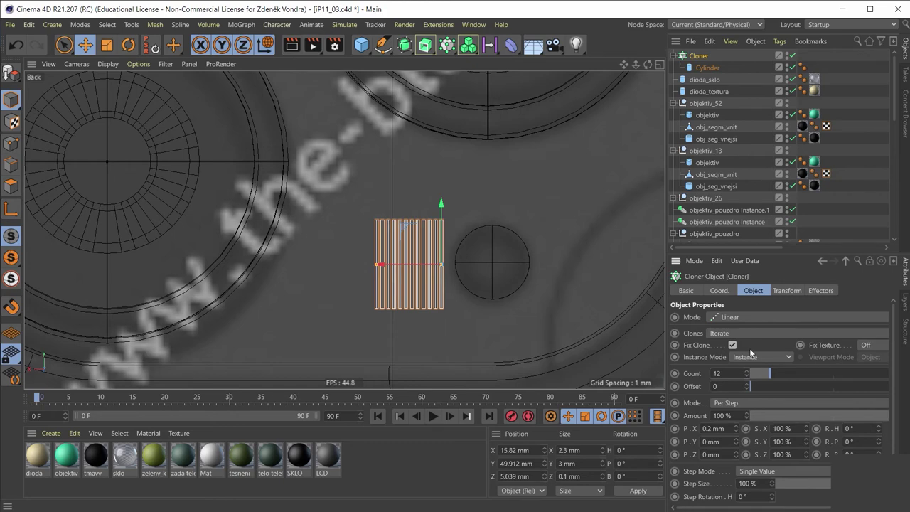
left_click_drag(400, 267, 486, 270)
left_click(717, 374)
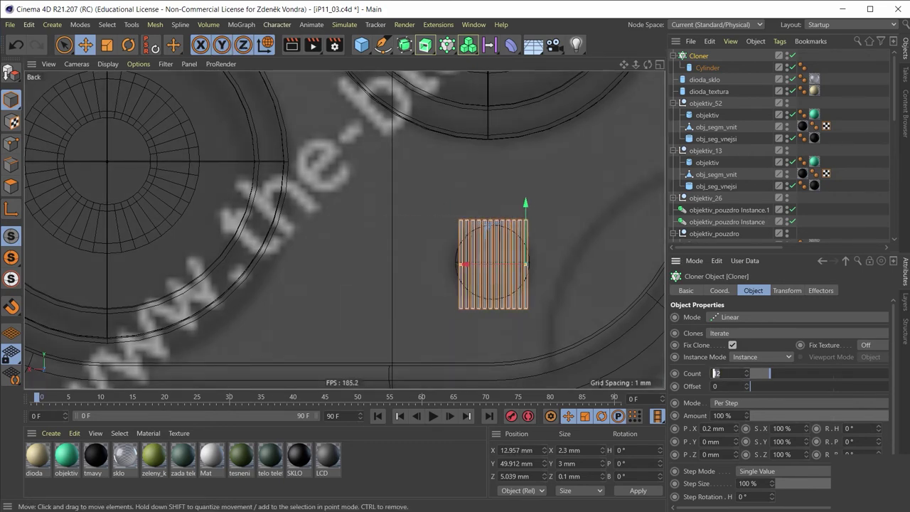
type("15")
key("Return")
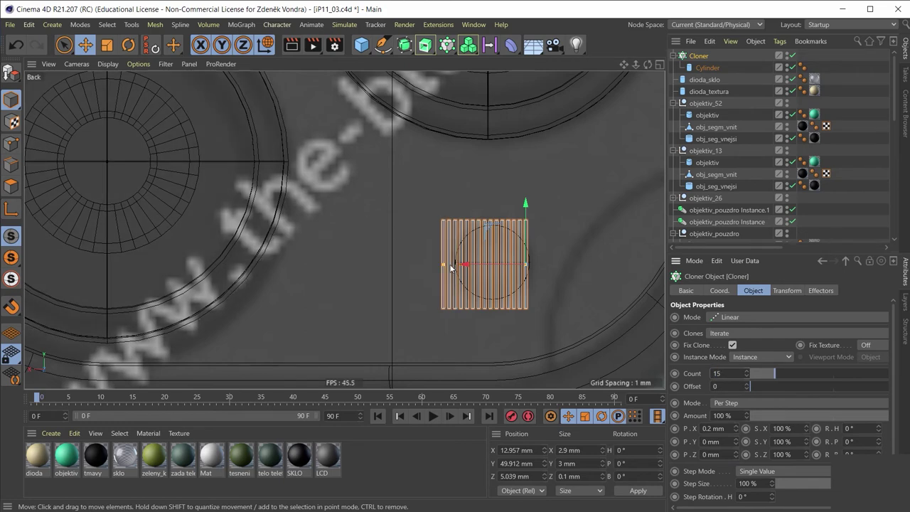
Step: Return to the perspective view and move the bar grid up over the hole
middle_click(473, 231)
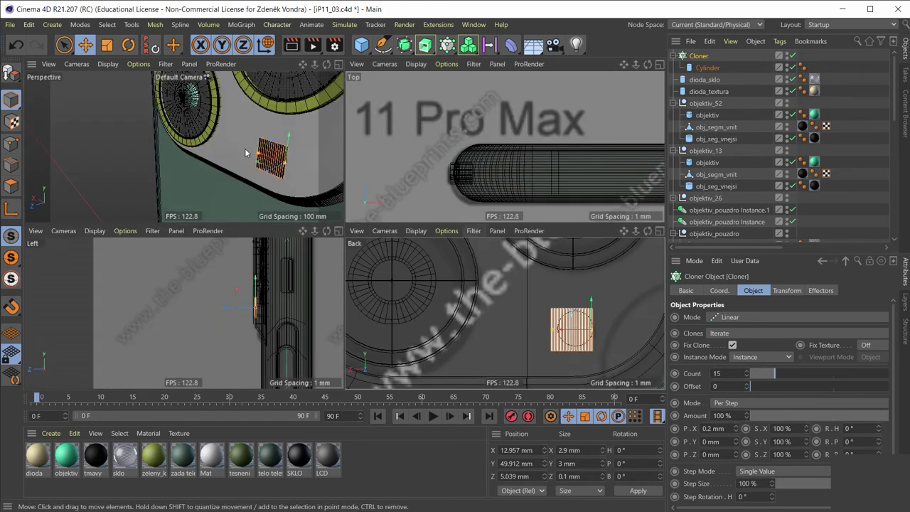
middle_click(319, 184)
scroll(534, 256, "up", 2)
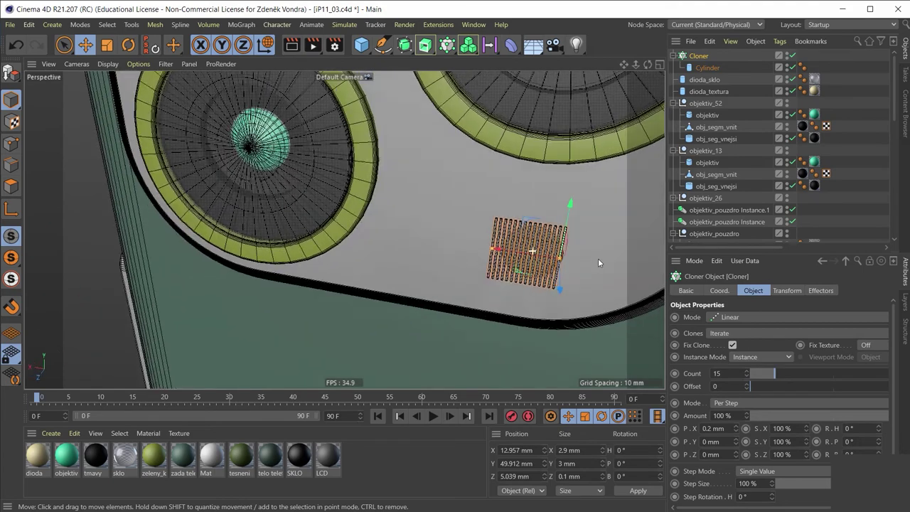
scroll(535, 267, "up", 2)
scroll(539, 270, "up", 4)
mouse_move(538, 270)
left_mouse_down("alt")
mouse_move(433, 211)
mouse_move(551, 158)
left_mouse_up("alt")
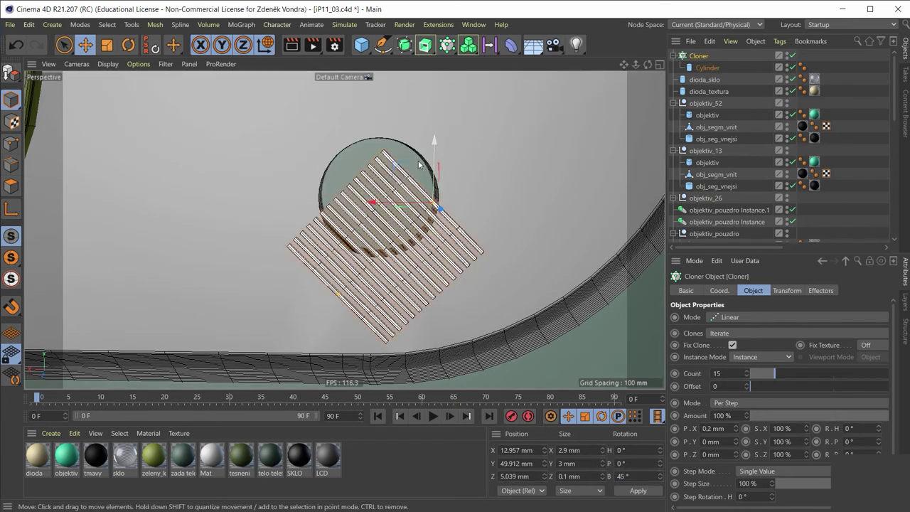
mouse_move(395, 165)
left_mouse_down()
mouse_move(394, 117)
mouse_move(426, 162)
left_mouse_up()
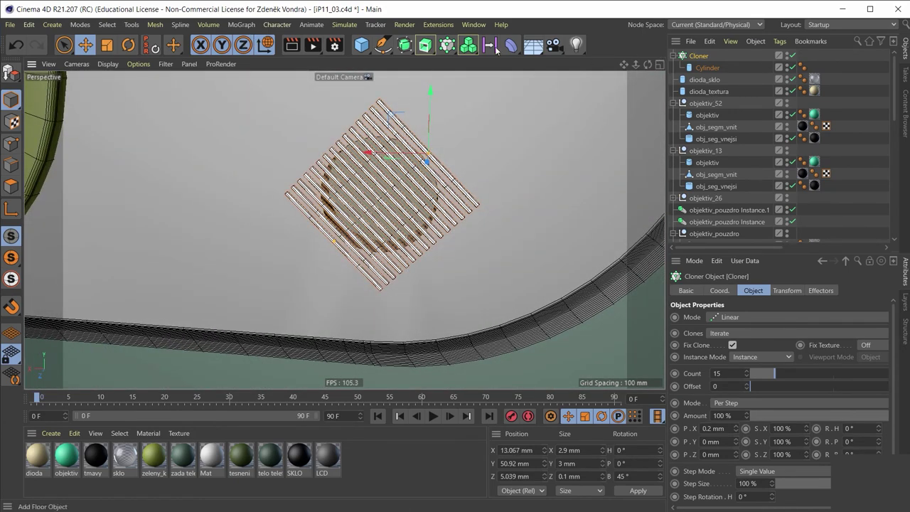
left_click(403, 46)
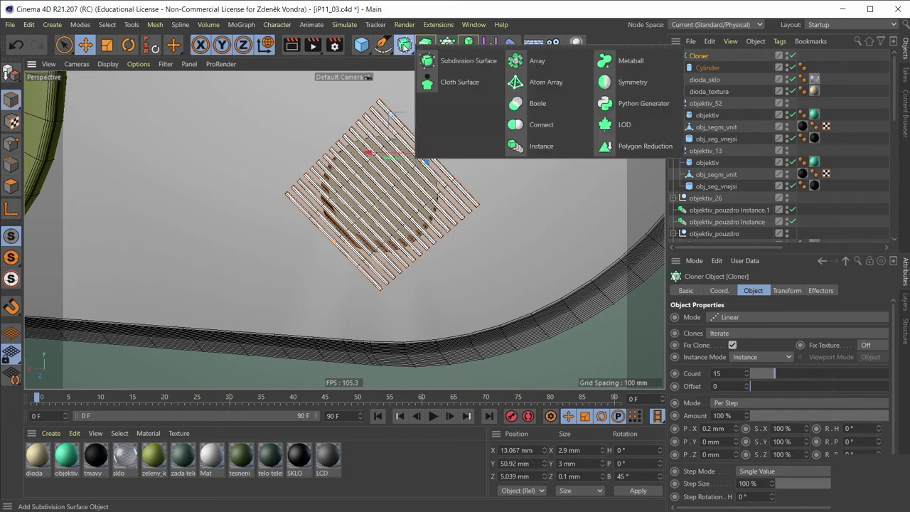
Step: Add a Cloner Instance below the Cloner, rotate it to -45° and slide it onto the grid
left_click(550, 147)
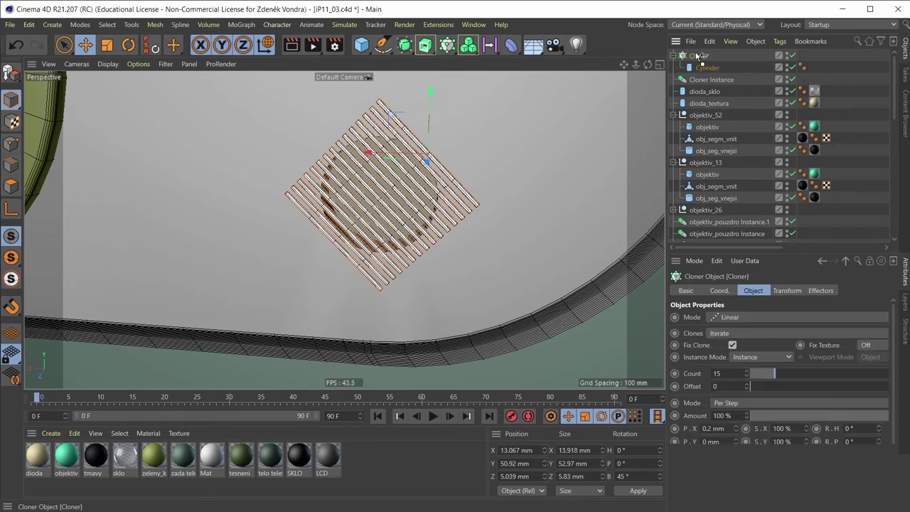
left_click_drag(700, 55, 685, 86)
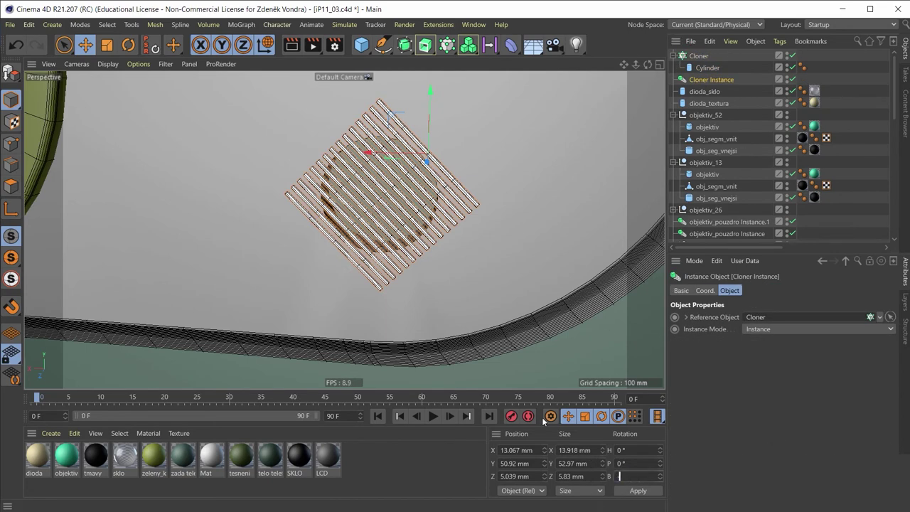
type("-45")
key("Return")
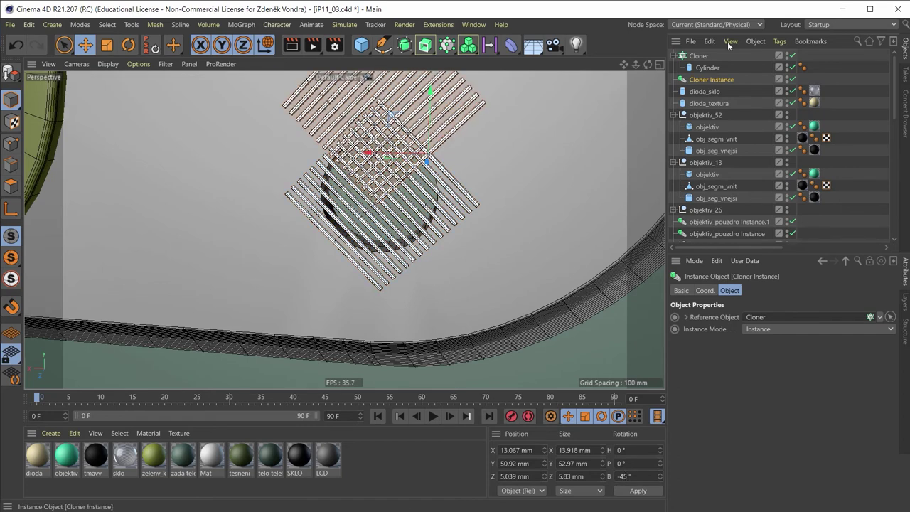
middle_click_drag(429, 108, 428, 125, "alt")
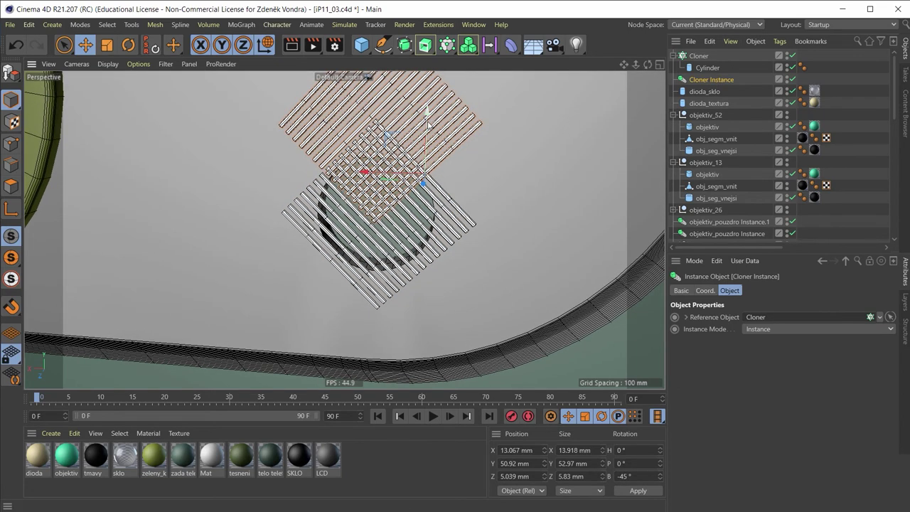
mouse_move(427, 122)
left_mouse_down()
mouse_move(424, 208)
mouse_move(449, 215)
left_mouse_up()
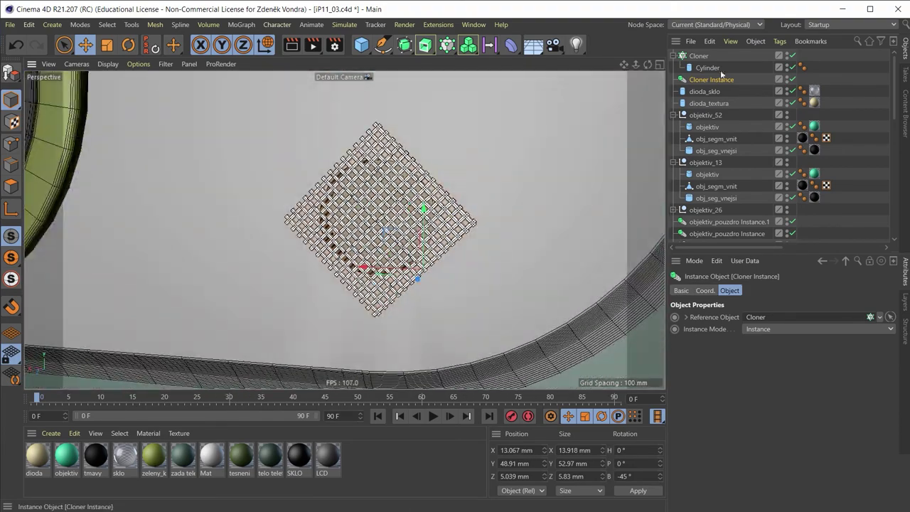
left_click(699, 55, "shift")
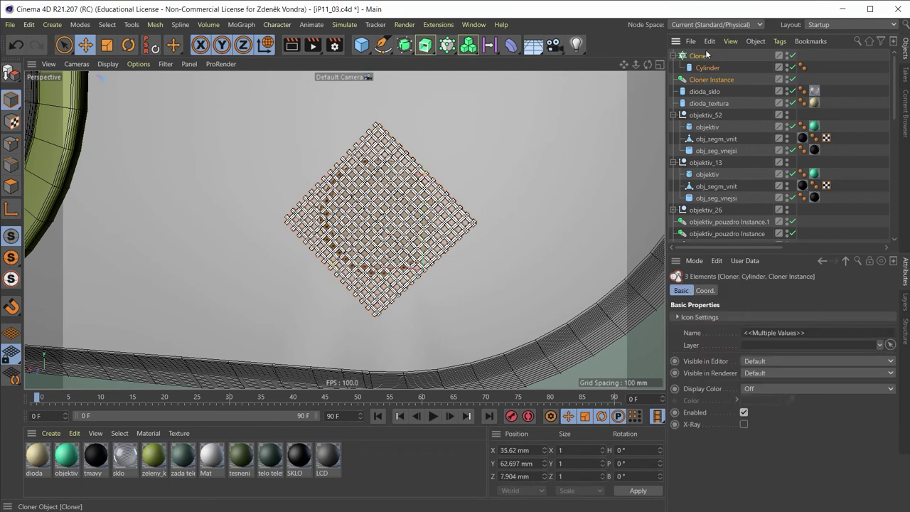
Step: Group the Cloner, Cylinder and Instance under a null named mrizka
key("alt+g")
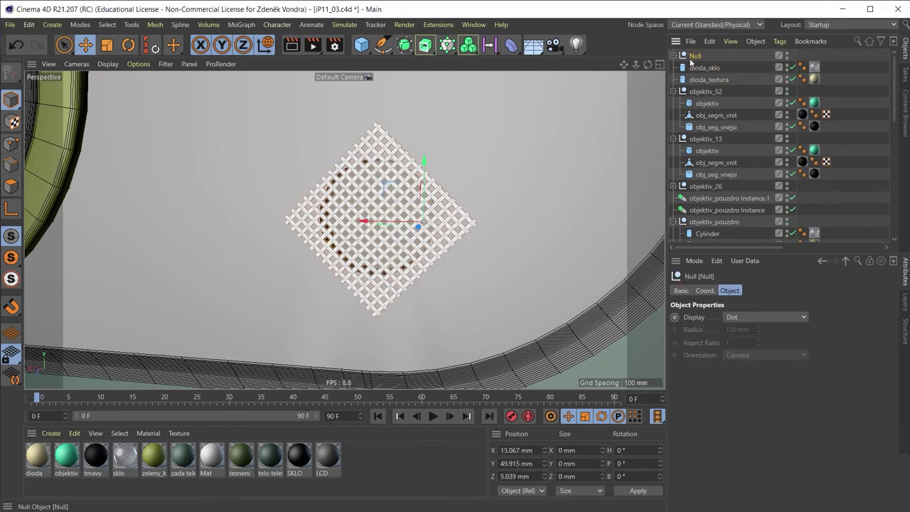
double_click(698, 55)
type("mrizka")
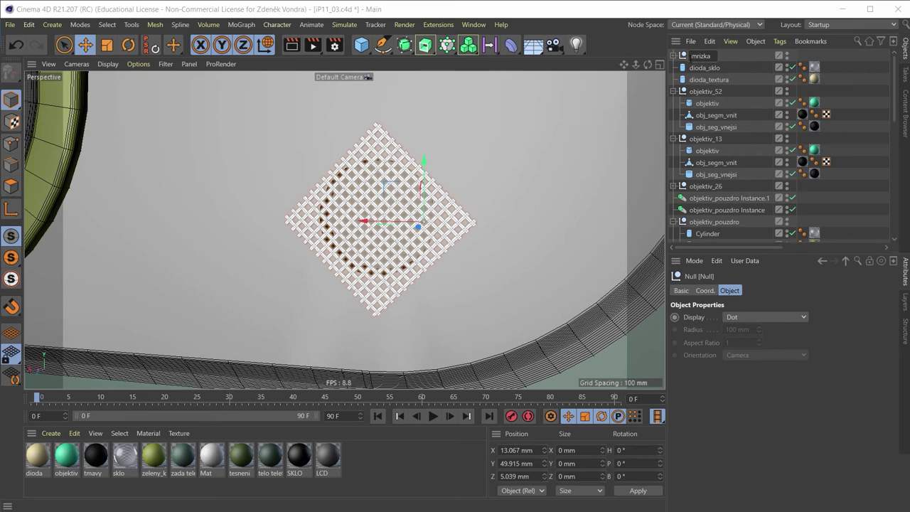
key("Return")
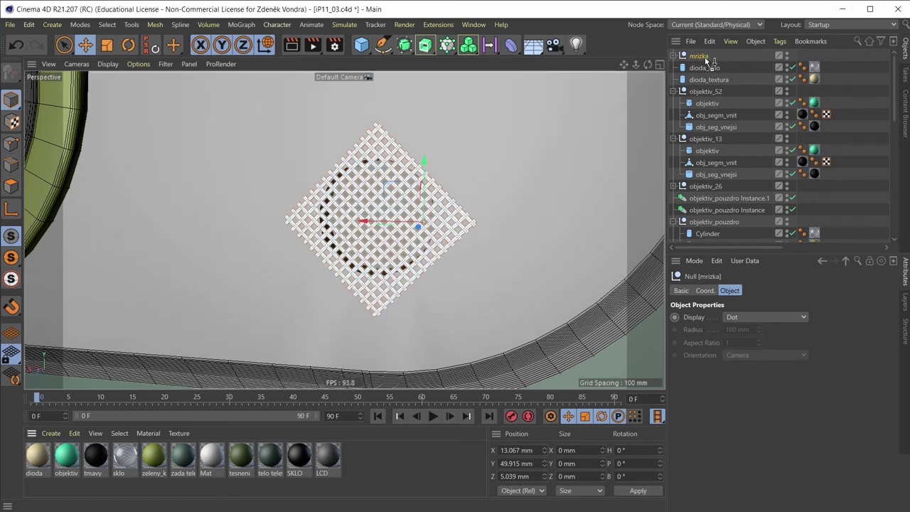
Step: Apply the tmavy material to the mrizka group and nudge it onto the phone back
left_click_drag(706, 62, 704, 57)
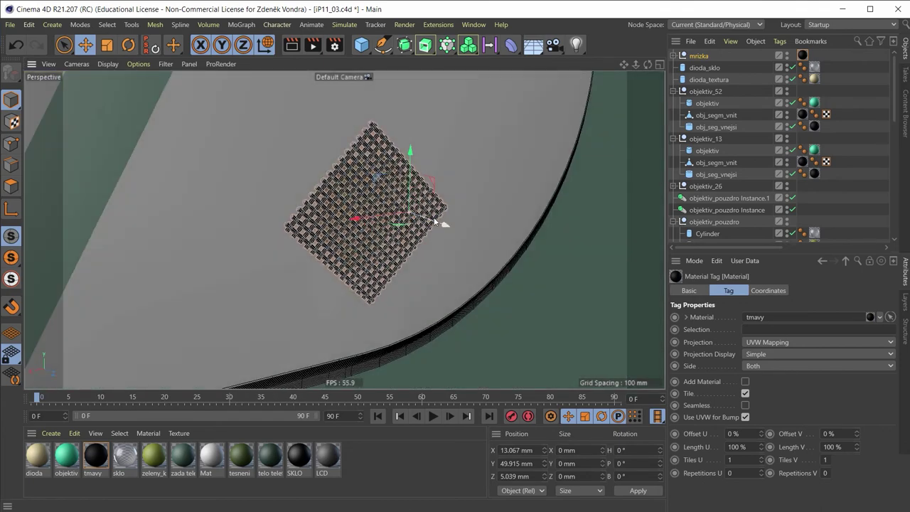
mouse_move(417, 221)
left_mouse_down()
mouse_move(425, 222)
mouse_move(377, 200)
mouse_move(317, 268)
mouse_move(442, 215)
left_mouse_up()
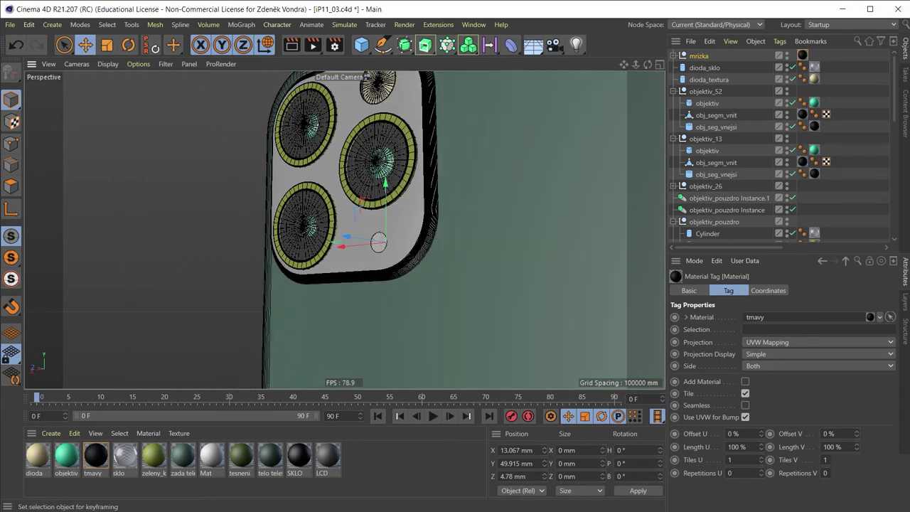
mouse_move(506, 254)
left_mouse_down("alt")
mouse_move(374, 215)
mouse_move(472, 249)
mouse_move(522, 314)
mouse_move(479, 286)
mouse_move(528, 250)
mouse_move(512, 264)
mouse_move(579, 254)
mouse_move(418, 155)
mouse_move(537, 181)
mouse_move(415, 150)
mouse_move(377, 170)
left_mouse_up("alt")
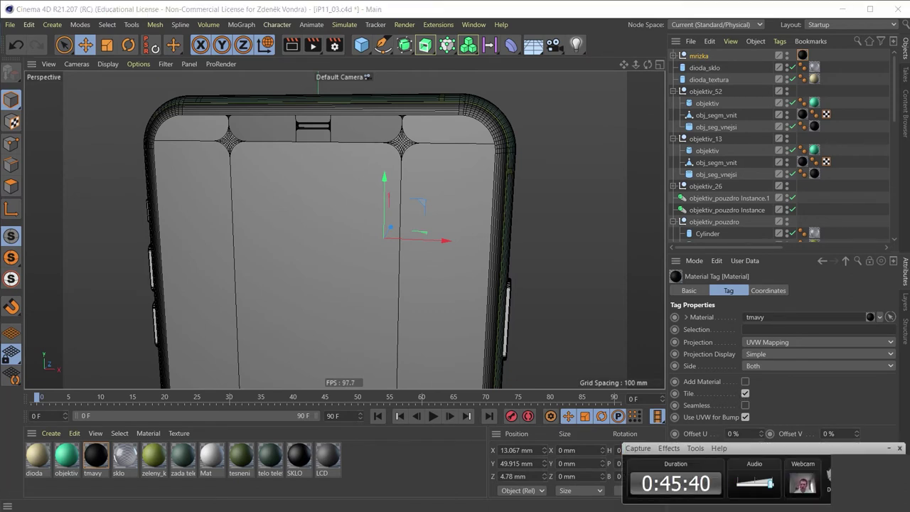
scroll(344, 178, "up", 2)
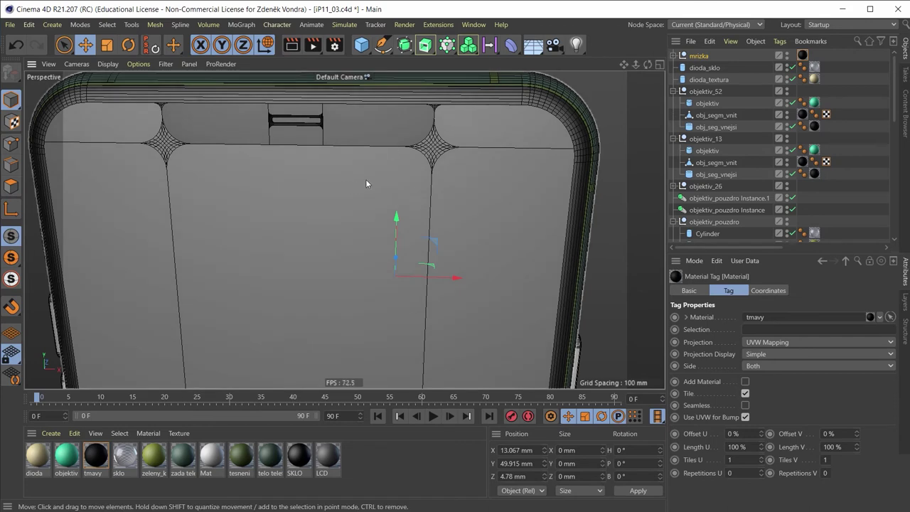
mouse_move(372, 164)
left_mouse_down("alt")
mouse_move(310, 136)
mouse_move(347, 151)
mouse_move(364, 226)
mouse_move(411, 244)
mouse_move(332, 243)
mouse_move(406, 227)
mouse_move(317, 231)
mouse_move(301, 220)
mouse_move(348, 216)
mouse_move(332, 216)
left_mouse_up("alt")
scroll(368, 232, "up", 3)
scroll(364, 251, "down", 2)
scroll(330, 259, "down", 2)
left_click_drag(330, 258, 371, 240, "alt")
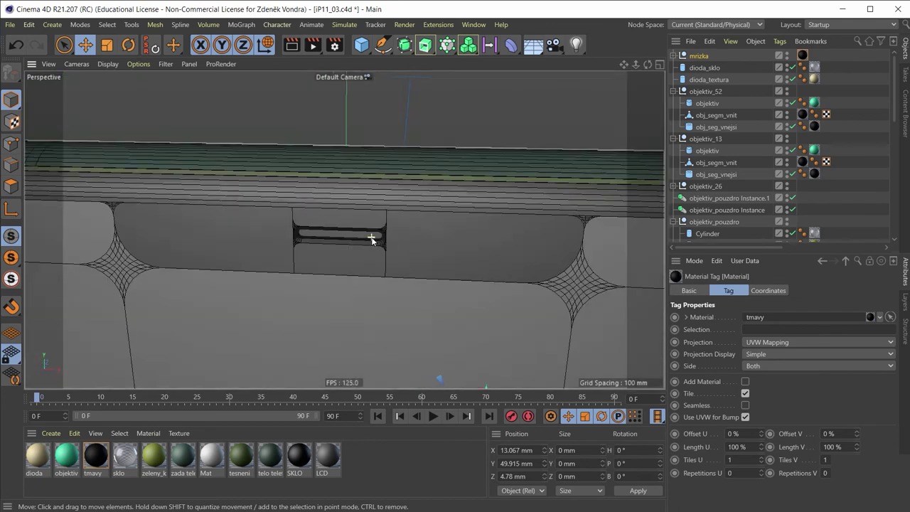
mouse_move(445, 256)
left_mouse_down("alt")
mouse_move(401, 256)
mouse_move(437, 246)
mouse_move(415, 254)
mouse_move(426, 217)
mouse_move(414, 222)
mouse_move(454, 255)
mouse_move(388, 230)
left_mouse_up("alt")
scroll(412, 258, "up", 2)
scroll(413, 224, "down", 2)
scroll(412, 224, "down", 2)
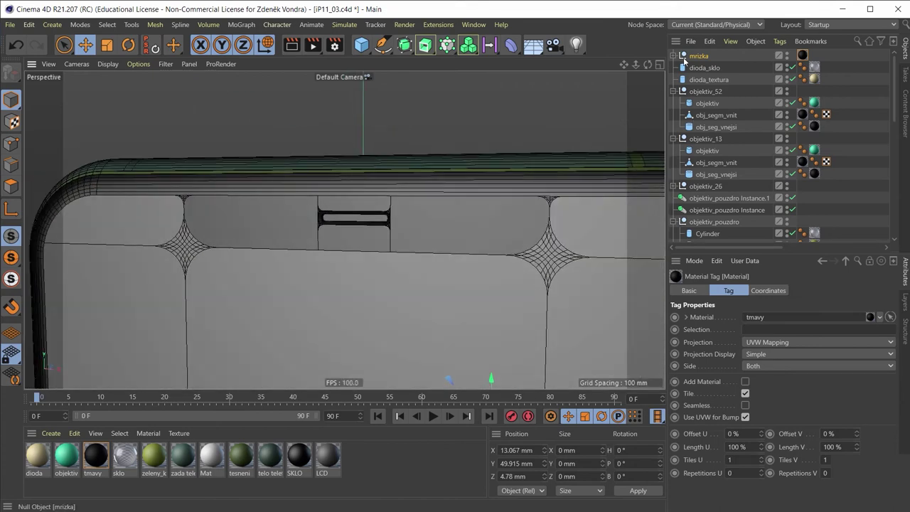
left_click(361, 197)
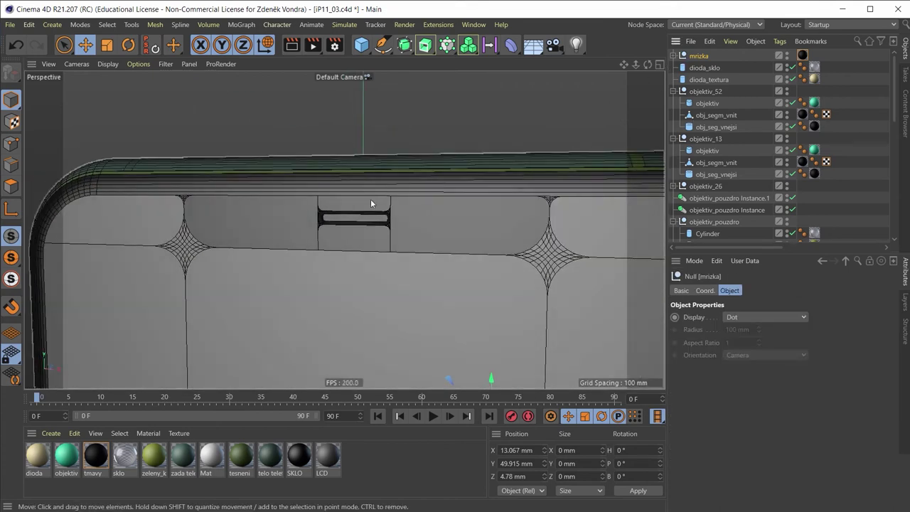
Step: Duplicate the mrizka grille, rotate the copy to B 45° and rename it mrizka_sluchatko
key("ctrl+c")
key("ctrl+v")
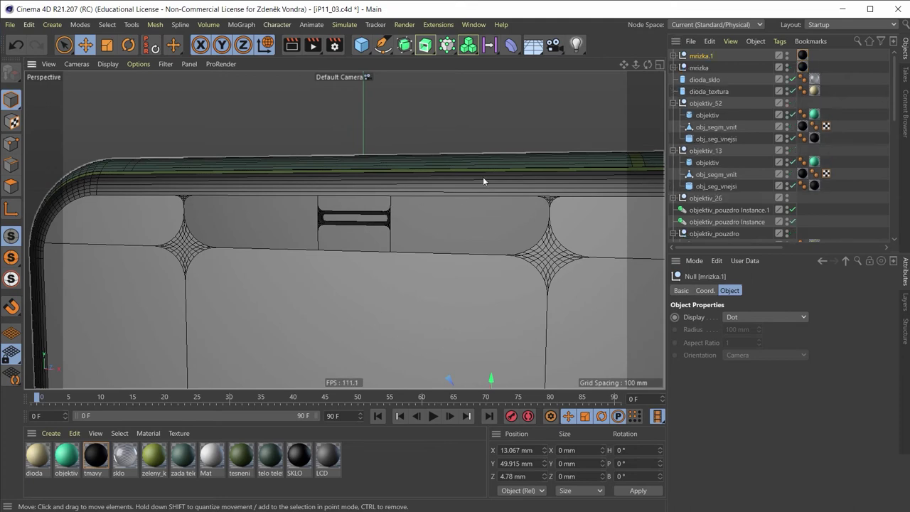
mouse_move(483, 178)
left_mouse_down("alt")
mouse_move(405, 218)
mouse_move(371, 219)
mouse_move(228, 104)
mouse_move(389, 250)
mouse_move(302, 250)
mouse_move(382, 227)
mouse_move(259, 229)
mouse_move(562, 187)
mouse_move(377, 254)
mouse_move(448, 277)
left_mouse_up("alt")
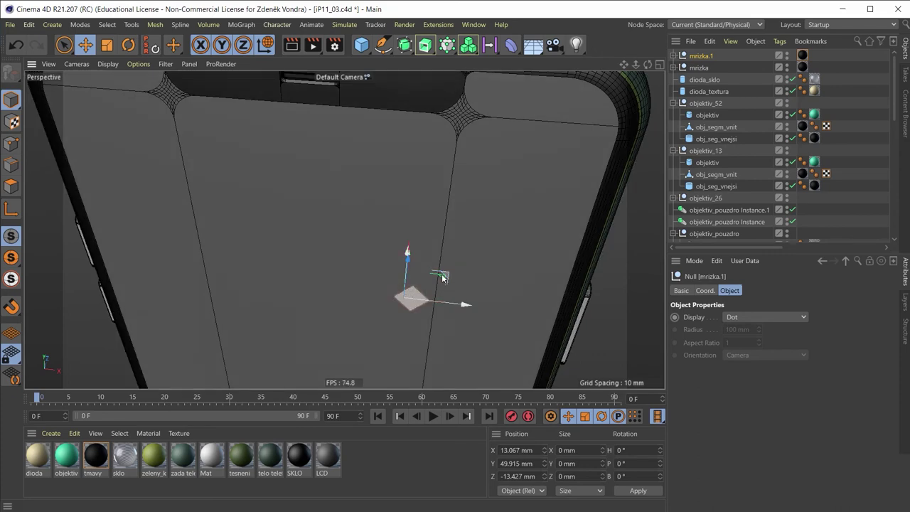
mouse_move(441, 276)
left_mouse_down("alt")
mouse_move(434, 204)
mouse_move(346, 230)
mouse_move(423, 271)
mouse_move(406, 91)
left_mouse_up("alt")
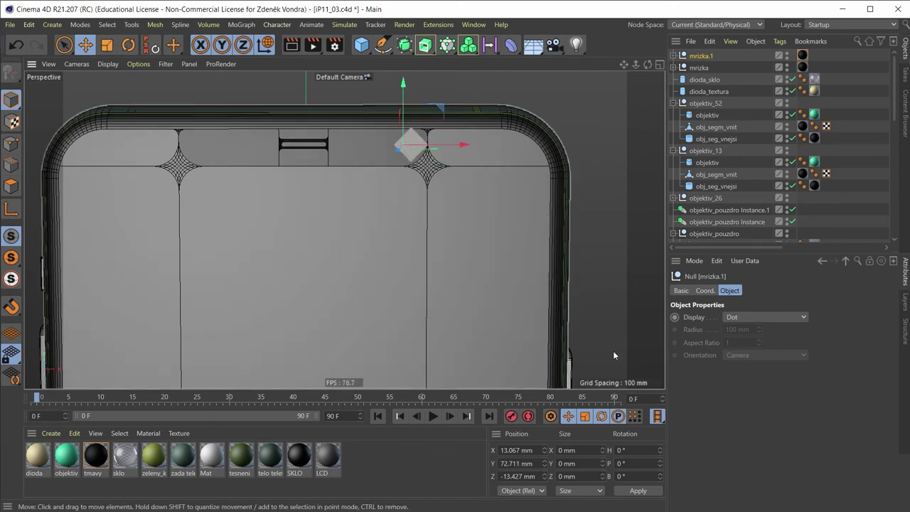
type("45")
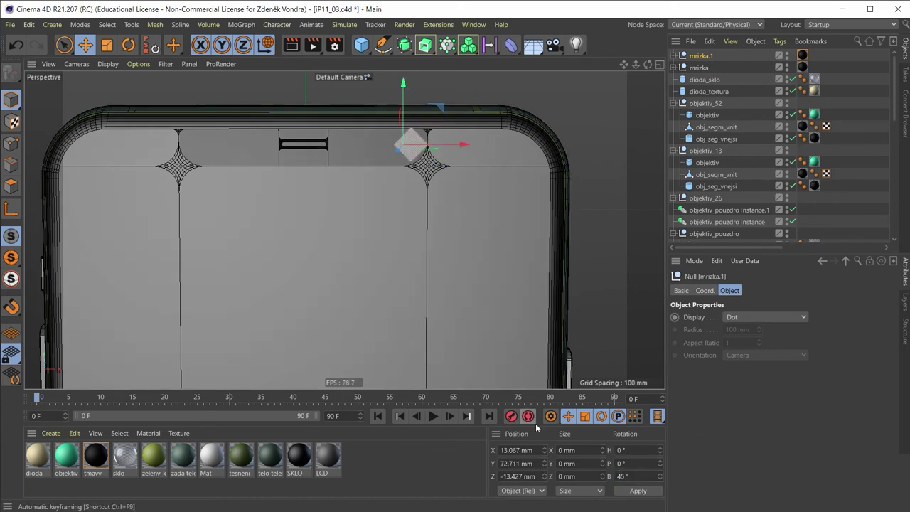
key("Return")
scroll(350, 145, "up", 2)
left_click_drag(349, 145, 542, 158, "alt")
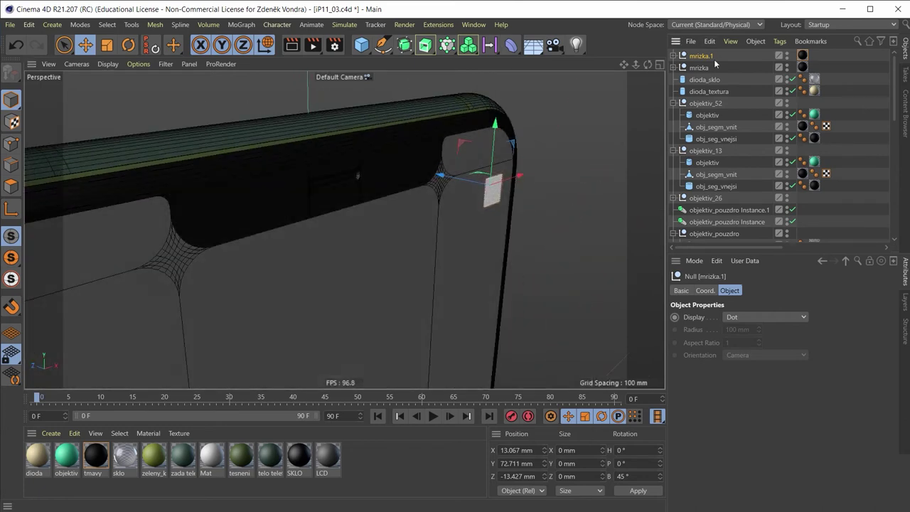
double_click(712, 56)
type("a_sluchatko")
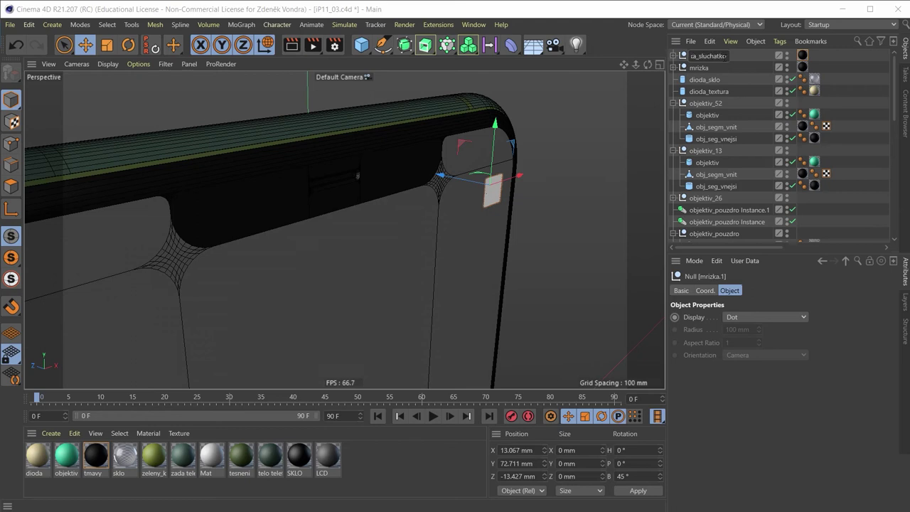
key("Return")
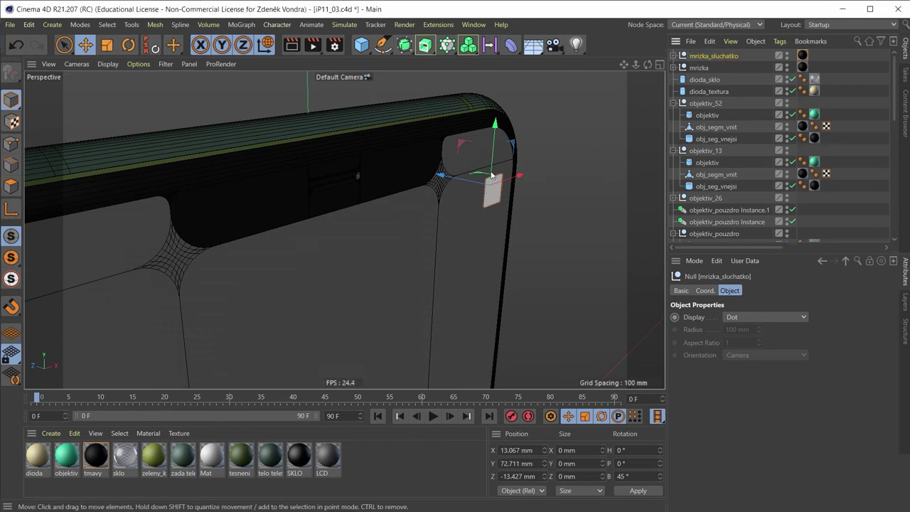
Step: Move the grille over the earpiece slot at Z -5.096 mm and enable Quick Shading (Lines)
mouse_move(461, 181)
left_mouse_down()
mouse_move(320, 191)
mouse_move(427, 186)
mouse_move(325, 185)
mouse_move(277, 162)
mouse_move(315, 204)
left_mouse_up()
scroll(325, 185, "up", 2)
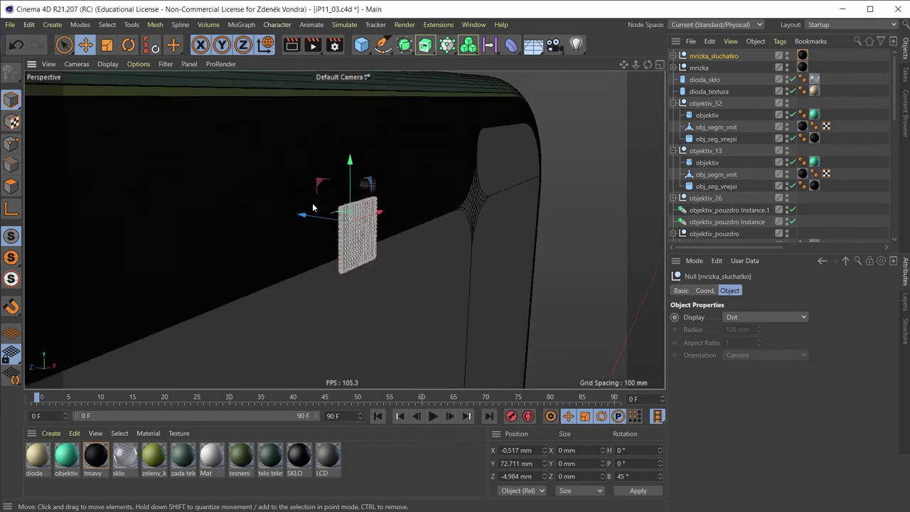
left_click(108, 64)
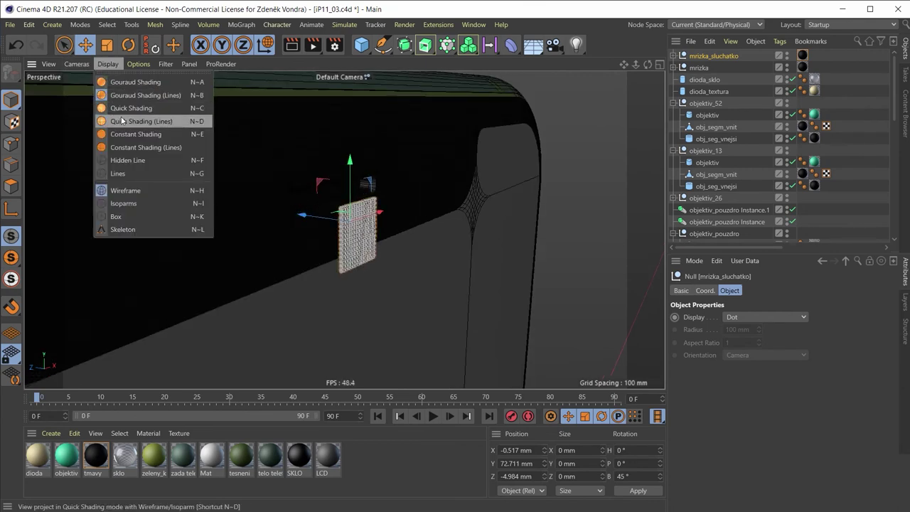
left_click(128, 121)
mouse_move(121, 118)
left_mouse_down("alt")
mouse_move(236, 209)
mouse_move(327, 236)
mouse_move(293, 300)
mouse_move(400, 145)
left_mouse_up("alt")
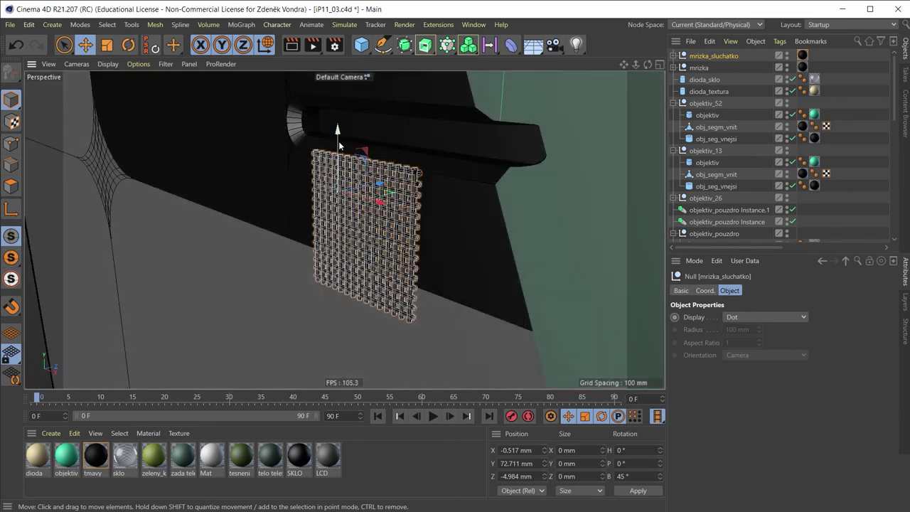
mouse_move(346, 206)
left_mouse_down()
mouse_move(346, 141)
mouse_move(406, 124)
mouse_move(498, 124)
left_mouse_up()
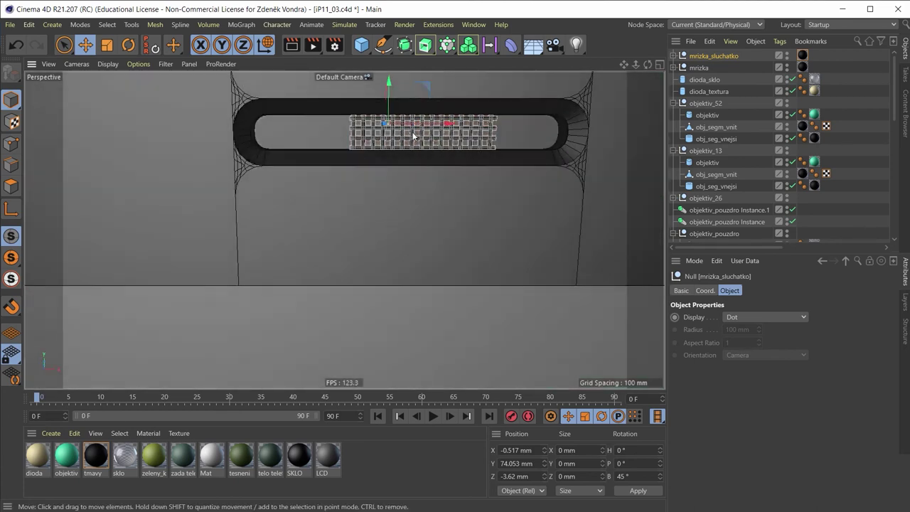
mouse_move(412, 132)
left_mouse_down("alt")
mouse_move(372, 164)
mouse_move(396, 125)
mouse_move(408, 142)
mouse_move(392, 138)
left_mouse_up("alt")
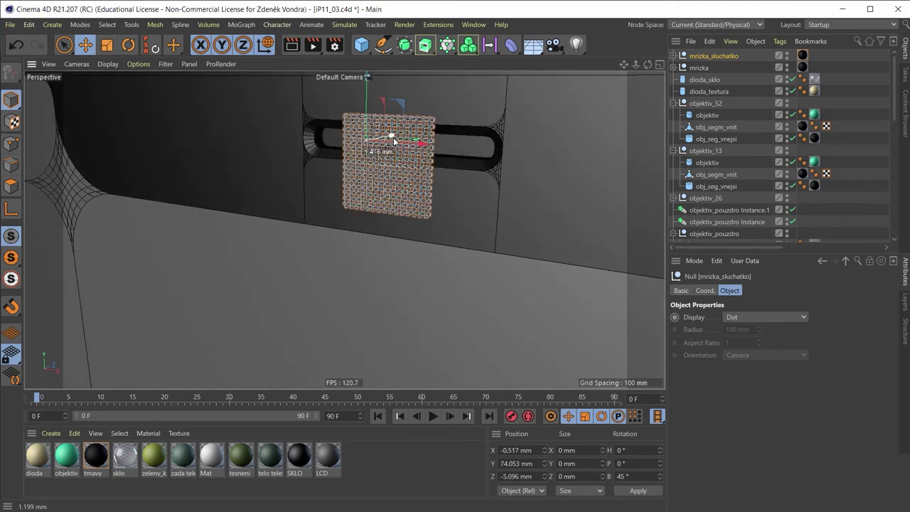
Step: Expand the grille group and set the Cloner count to 30 rods
left_click(672, 55)
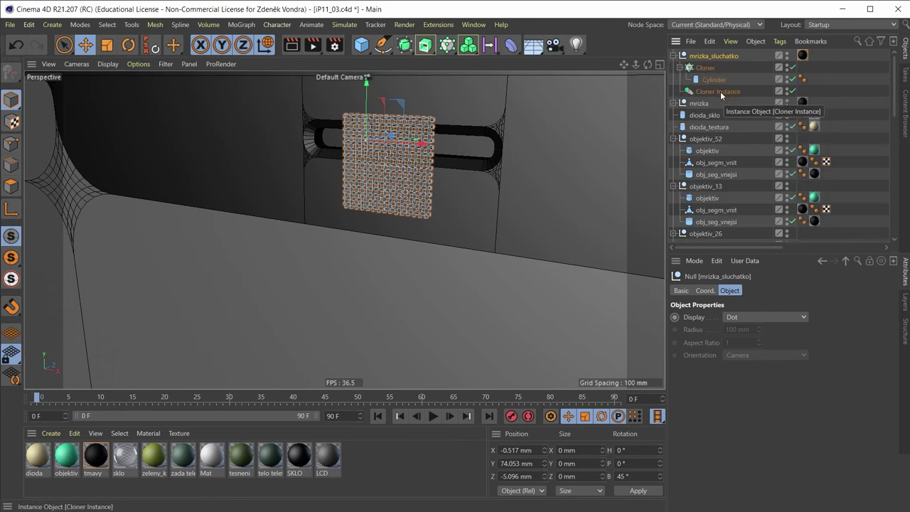
left_click(704, 68)
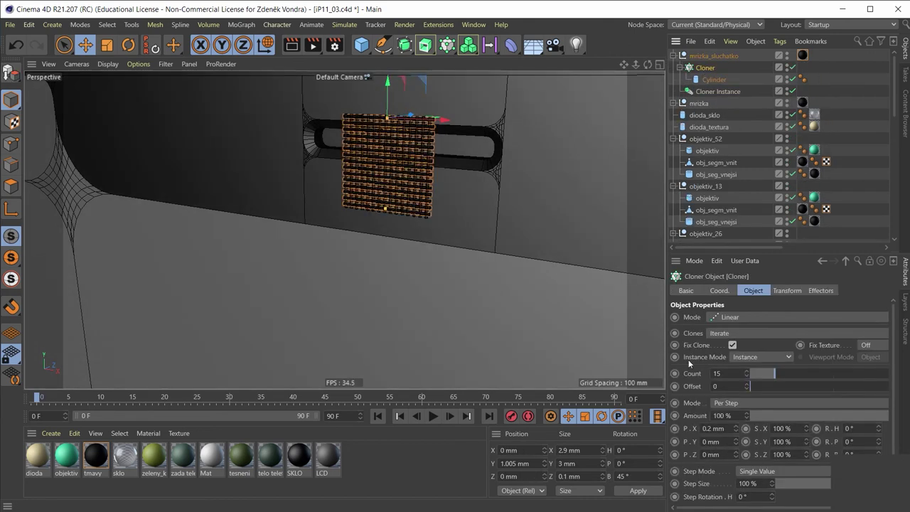
left_click_drag(384, 209, 388, 291)
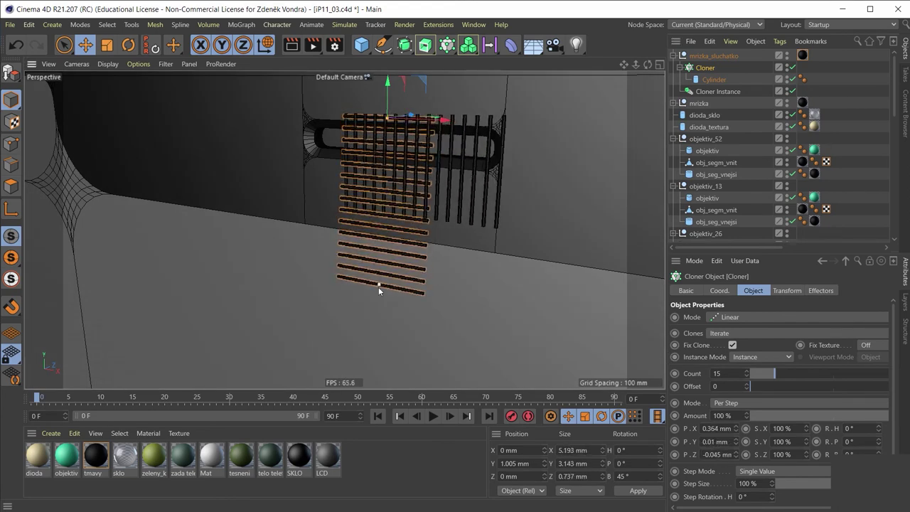
key("ctrl+z")
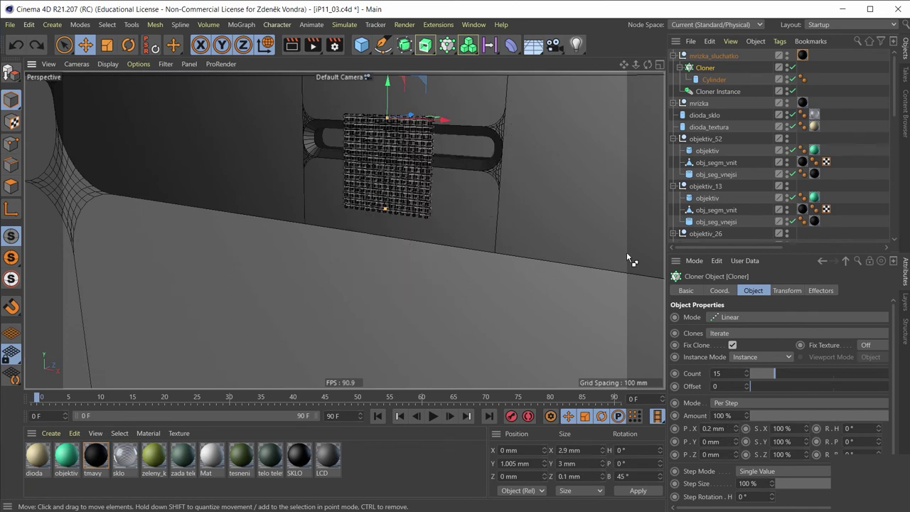
left_click(732, 372)
type("20")
key("Return")
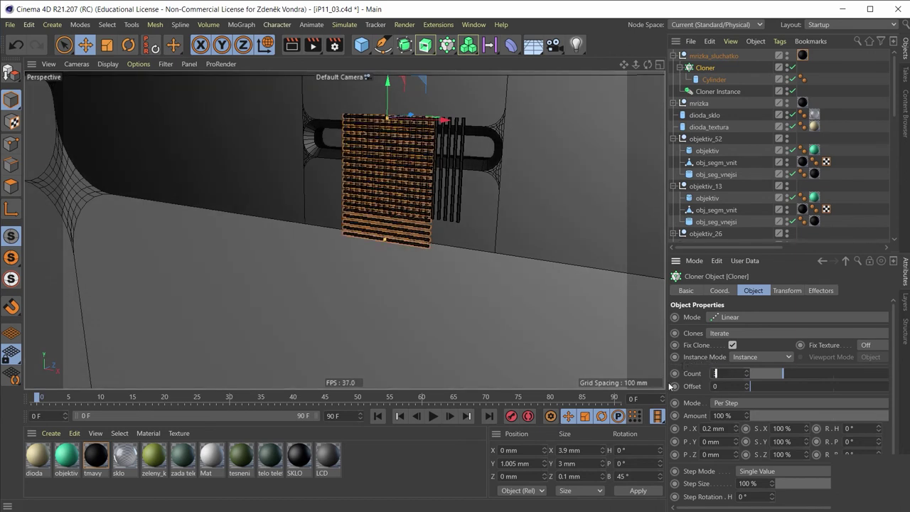
type("30")
key("Return")
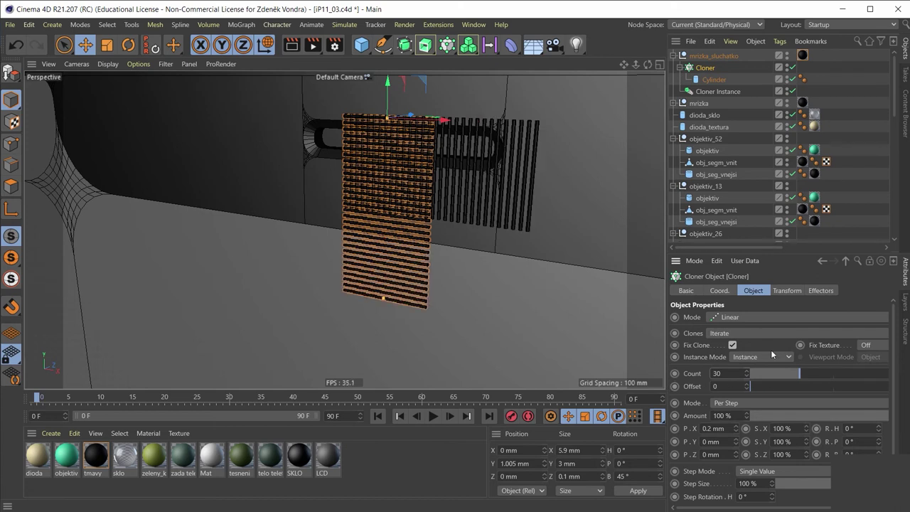
Step: Set the Cylinder height to 5 mm and realign the Cloner Instance rod layer
left_click(714, 79)
type("5")
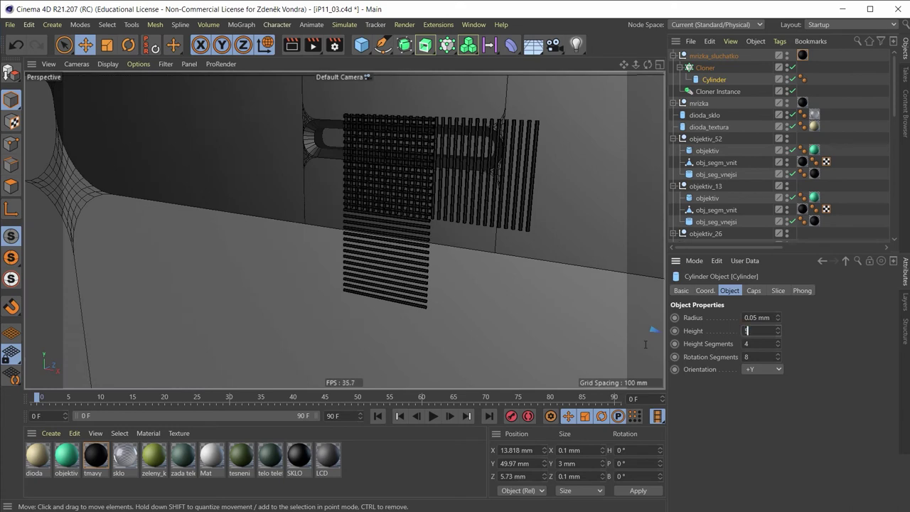
key("Return")
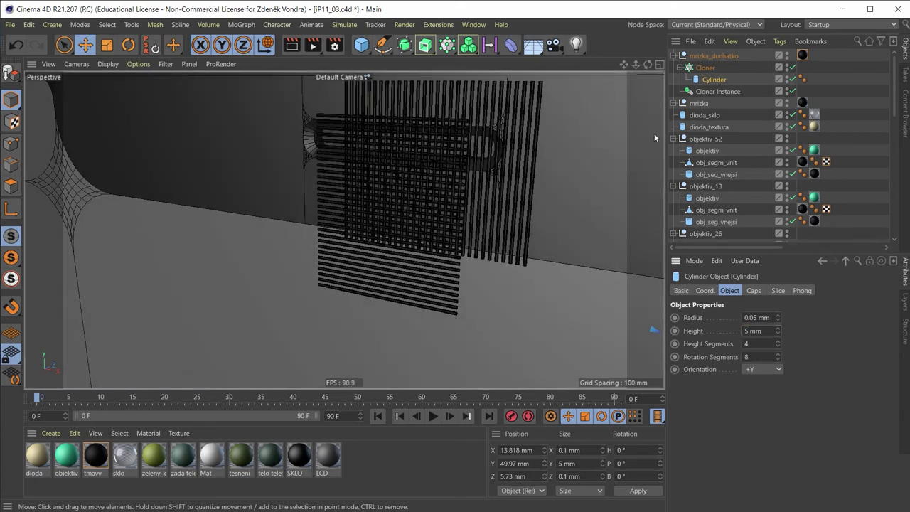
left_click(715, 91)
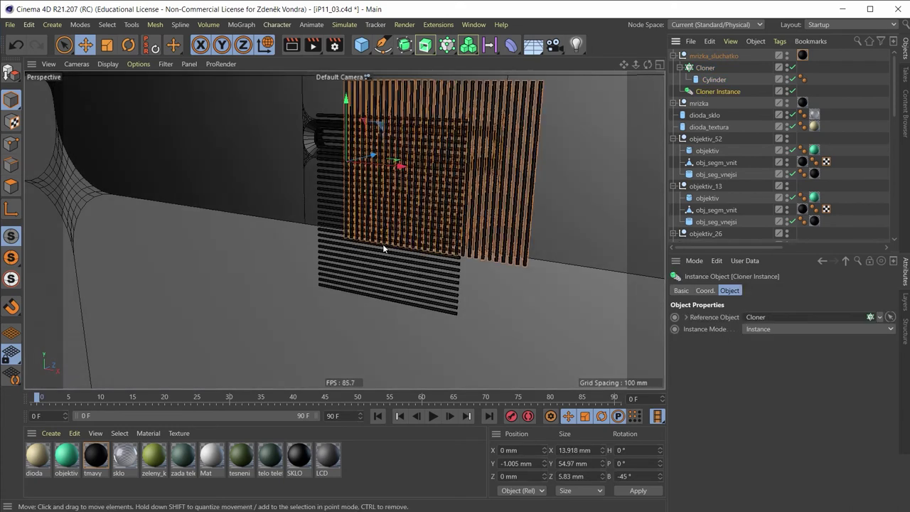
left_click_drag(375, 129, 338, 167)
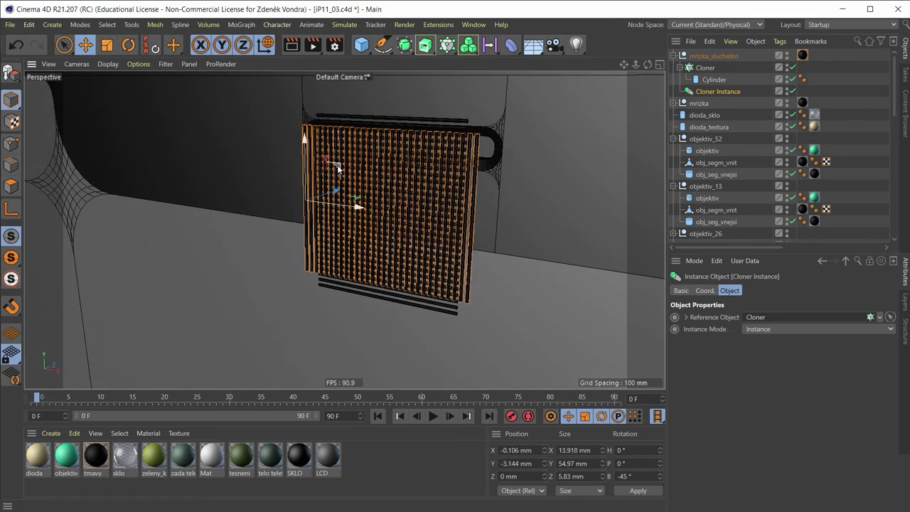
left_click_drag(356, 162, 372, 152)
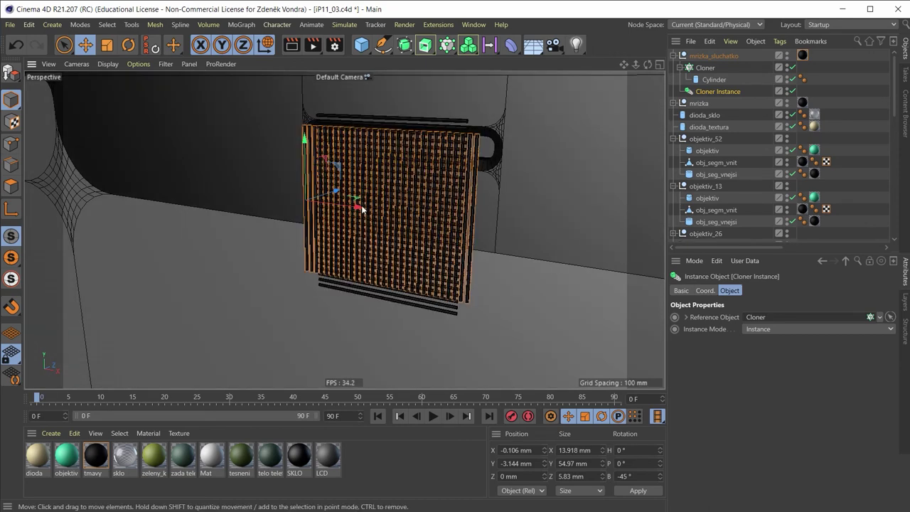
Step: Push the whole mrizka_sluchatko group back into the slot at Z -3.207 mm
mouse_move(363, 203)
left_mouse_down("alt")
mouse_move(427, 228)
mouse_move(492, 224)
mouse_move(422, 195)
left_mouse_up("alt")
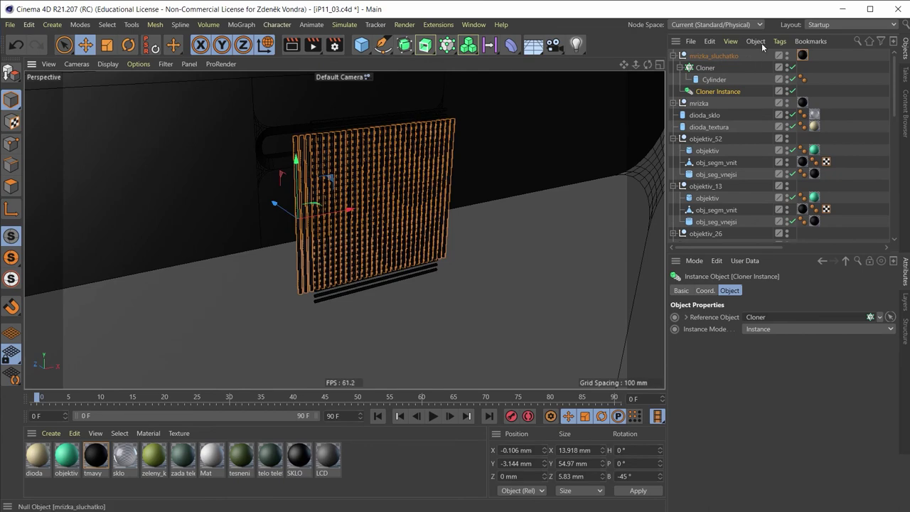
left_click(714, 56)
mouse_move(352, 272)
left_mouse_down("alt")
mouse_move(294, 287)
mouse_move(164, 269)
mouse_move(243, 249)
left_mouse_up("alt")
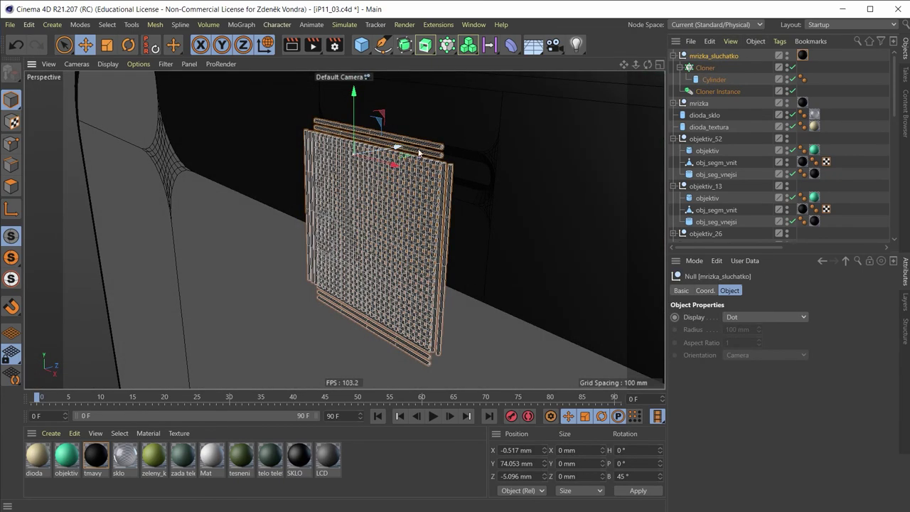
mouse_move(419, 151)
left_mouse_down()
mouse_move(421, 213)
mouse_move(453, 208)
left_mouse_up()
Step: Switch to the four-view layout and maximize the Back view
scroll(435, 213, "up", 3)
scroll(409, 232, "up", 2)
scroll(384, 225, "up", 3)
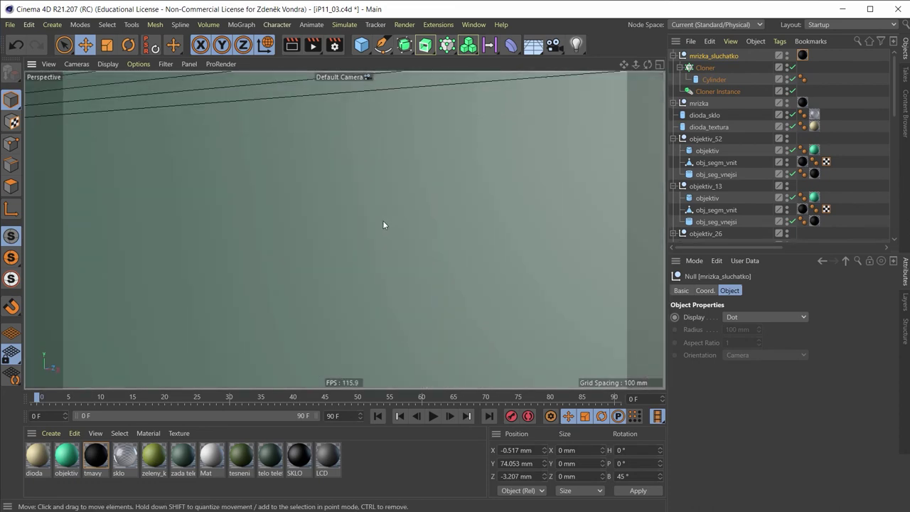
scroll(382, 225, "down", 5)
middle_click(379, 220)
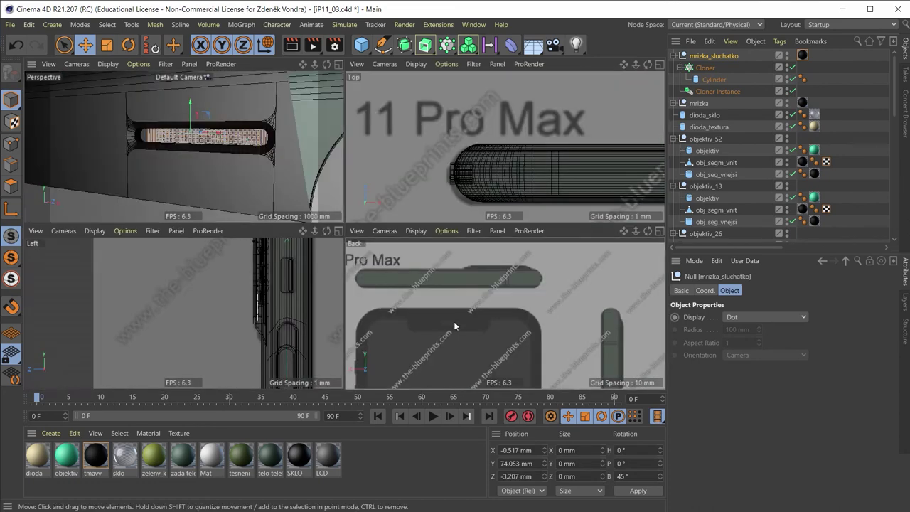
middle_click(454, 326)
Step: Zoom in and raise the grille null to center it on the earpiece slot
scroll(239, 266, "down", 2)
scroll(239, 267, "down", 4)
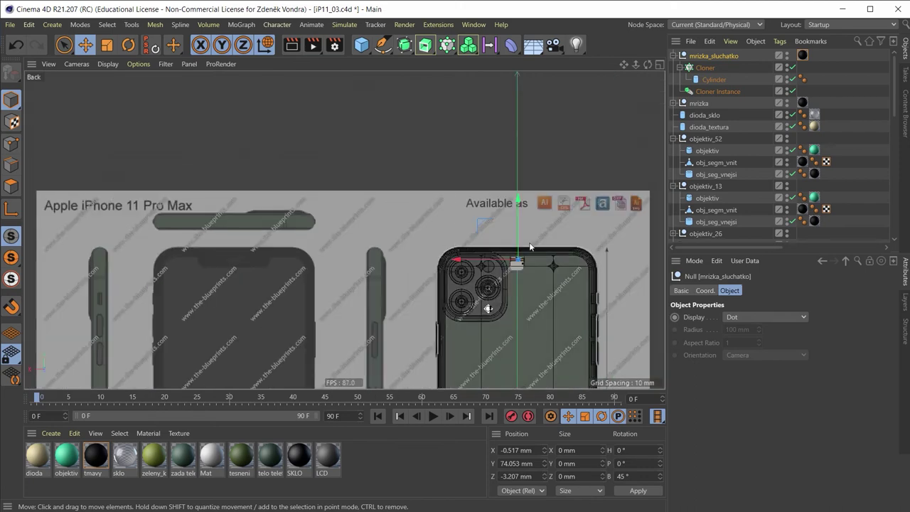
scroll(530, 246, "up", 2)
scroll(527, 262, "up", 2)
scroll(502, 296, "up", 2)
scroll(484, 263, "up", 2)
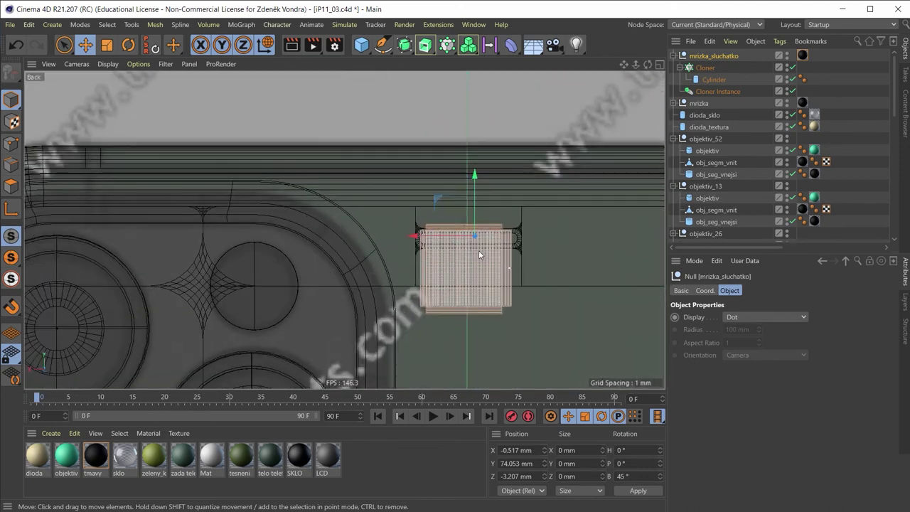
scroll(478, 250, "up", 3)
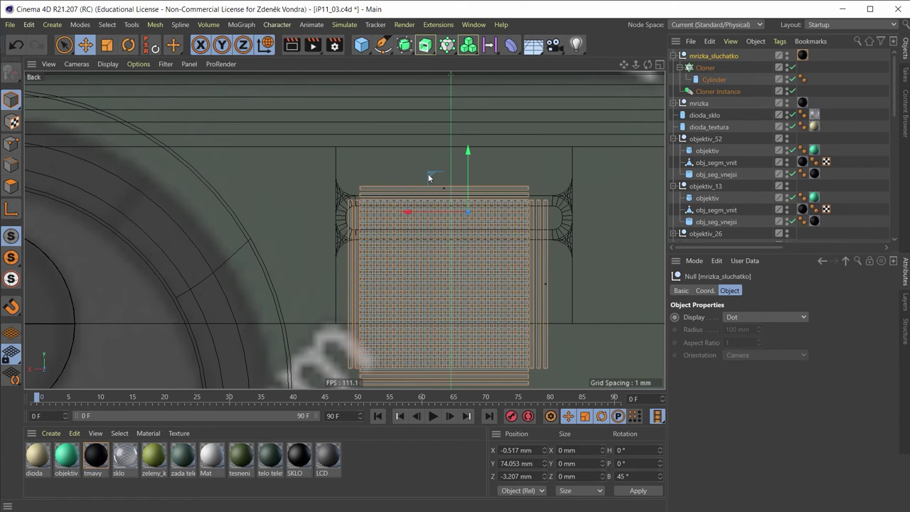
left_click_drag(427, 175, 429, 106)
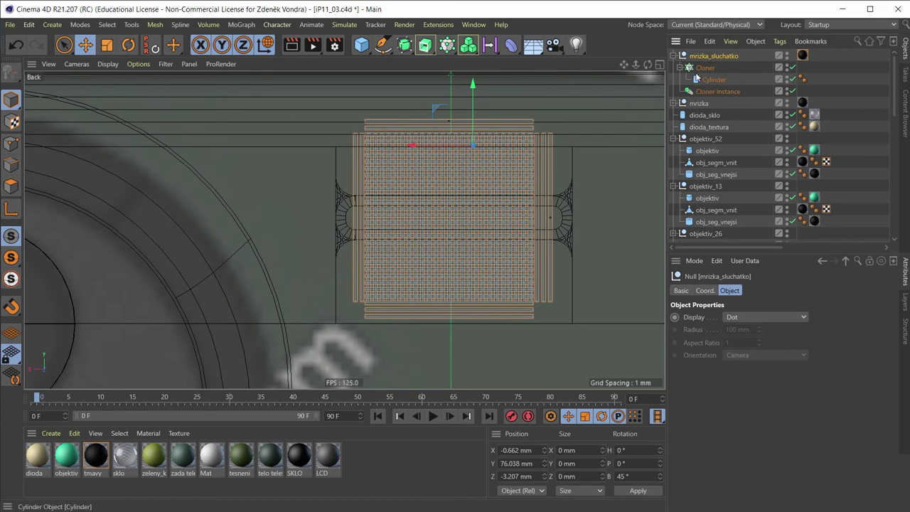
Step: Test Cloner Count 31, return it to 30, and set Cylinder Rotation Segments to 6
left_click(710, 68)
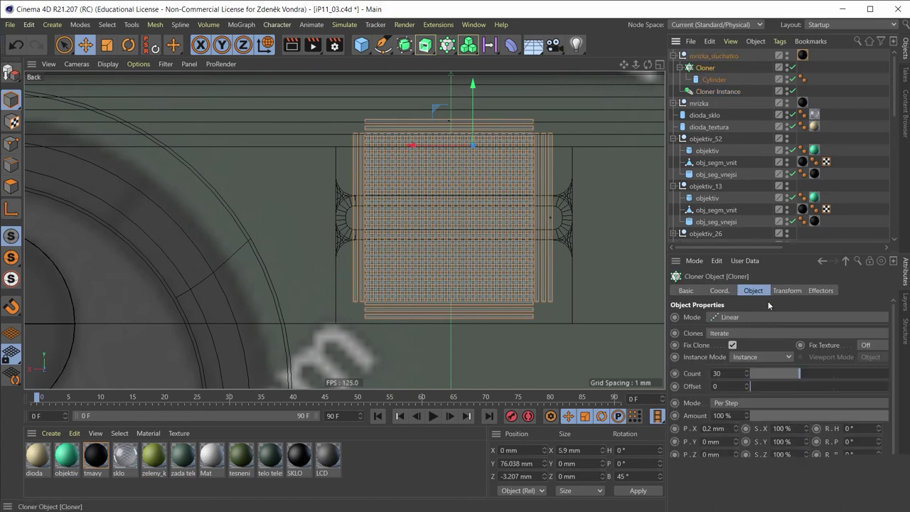
left_click(747, 375)
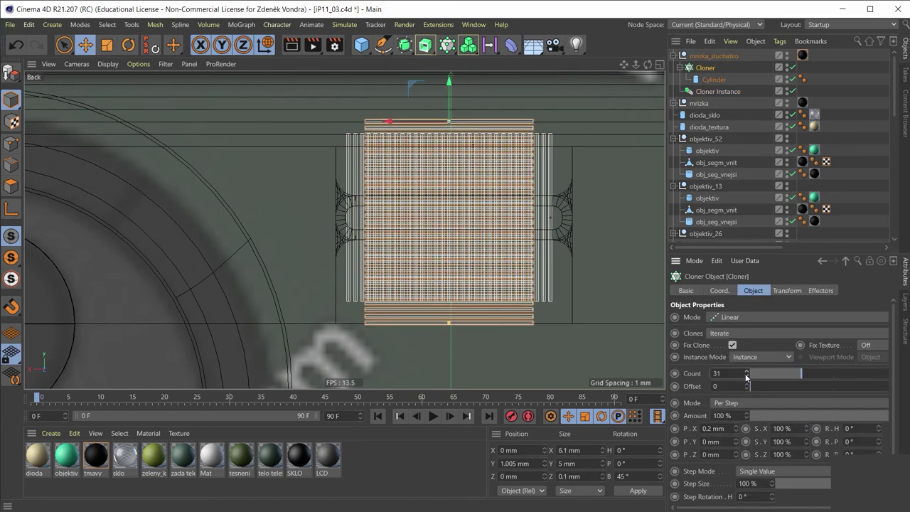
left_click(747, 376)
left_click(712, 80)
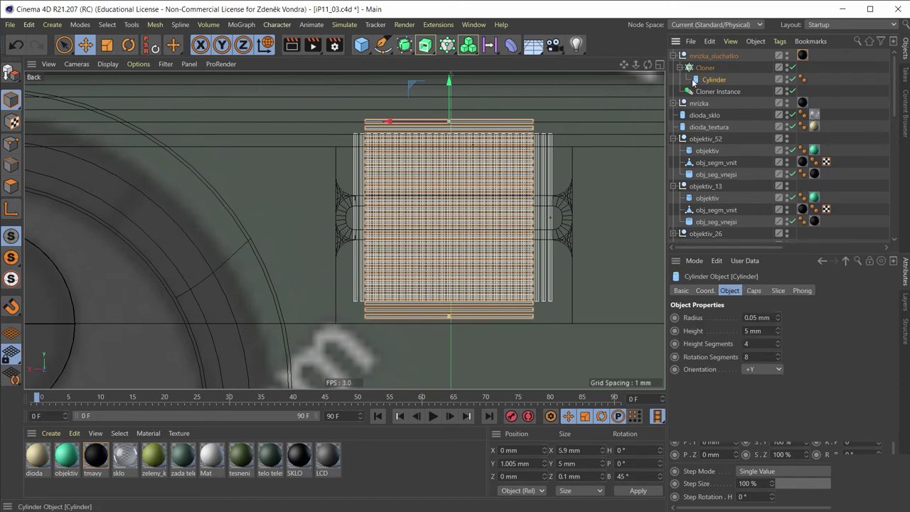
left_click(755, 357)
type("6")
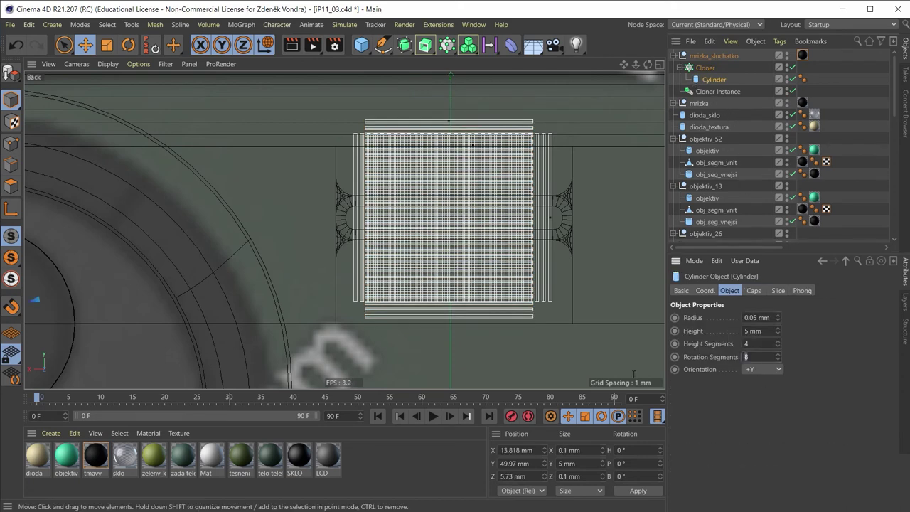
Step: Nudge the Cloner rod layer slightly left and down
left_click(704, 57)
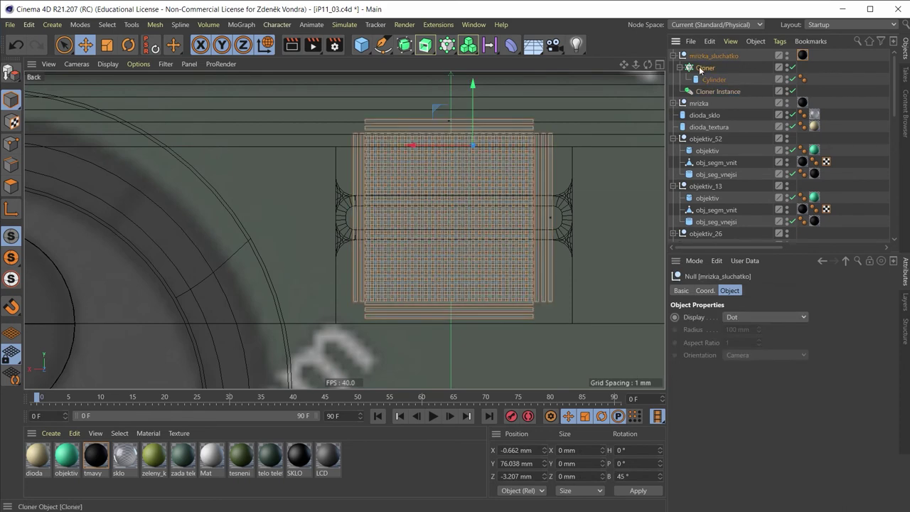
left_click(703, 67)
left_click_drag(454, 188, 427, 126)
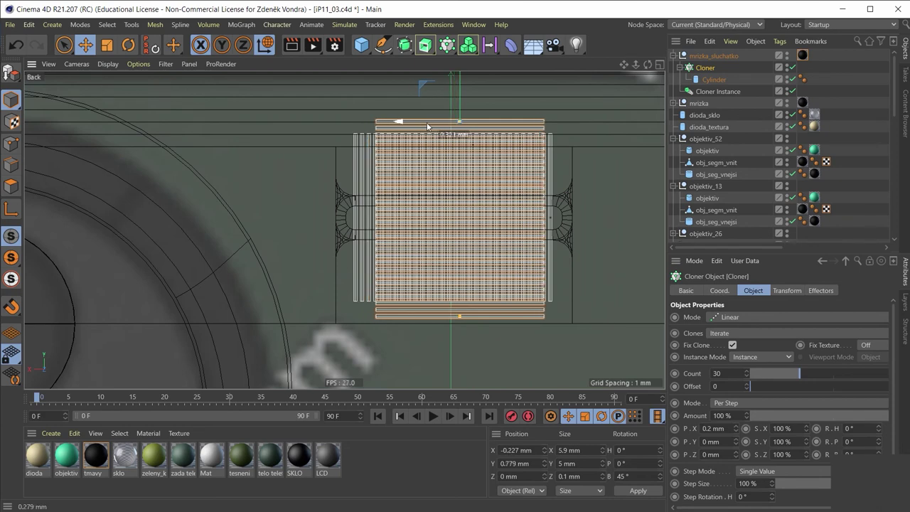
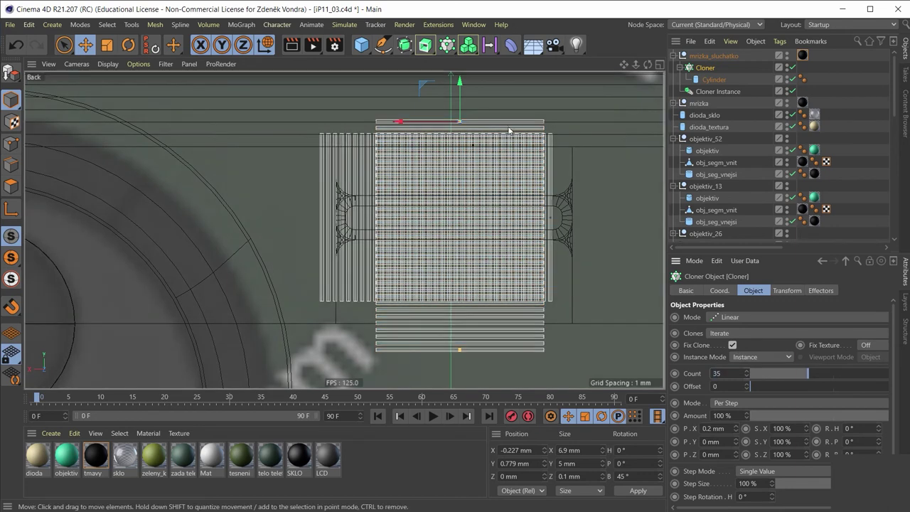
Step: Shift the Cloner and Cloner Instance grille bars to line up over the earpiece slot
left_click_drag(418, 122, 410, 135)
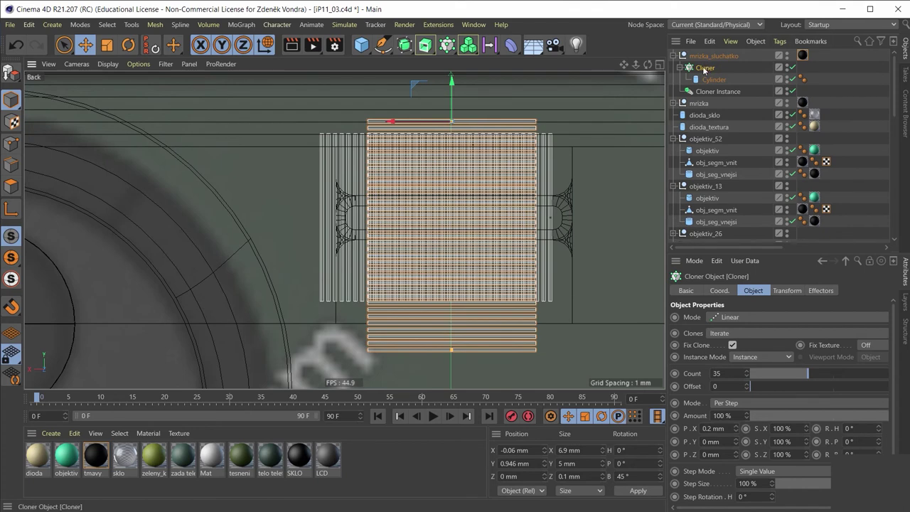
left_click_drag(392, 135, 375, 136)
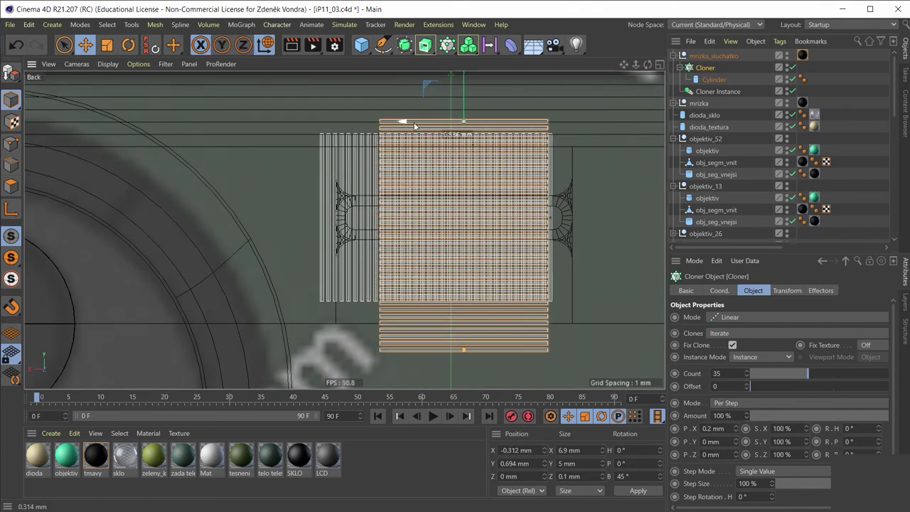
left_click(704, 92)
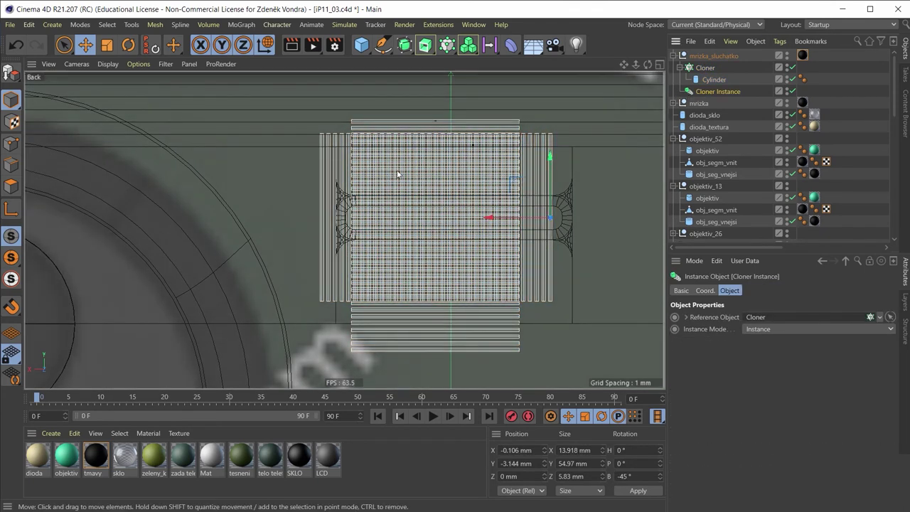
left_click_drag(514, 218, 519, 222)
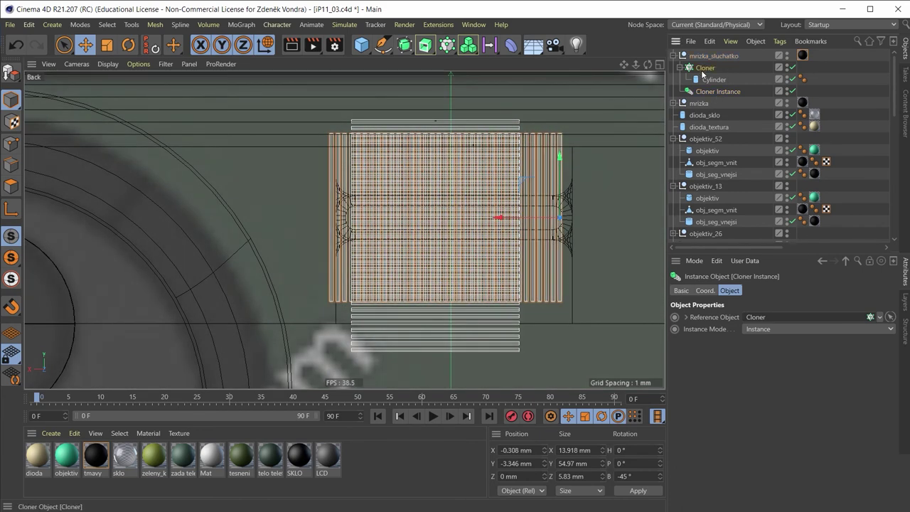
left_click(704, 68)
left_click(713, 80)
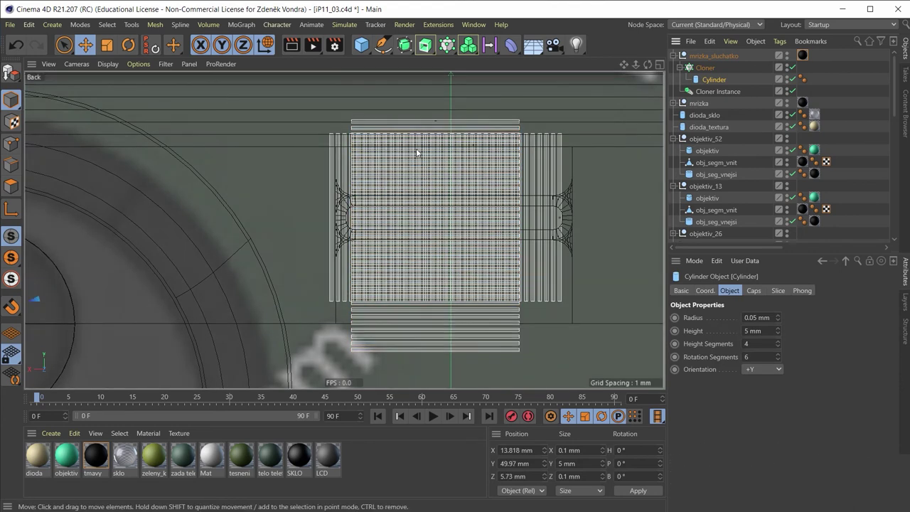
left_click(414, 122)
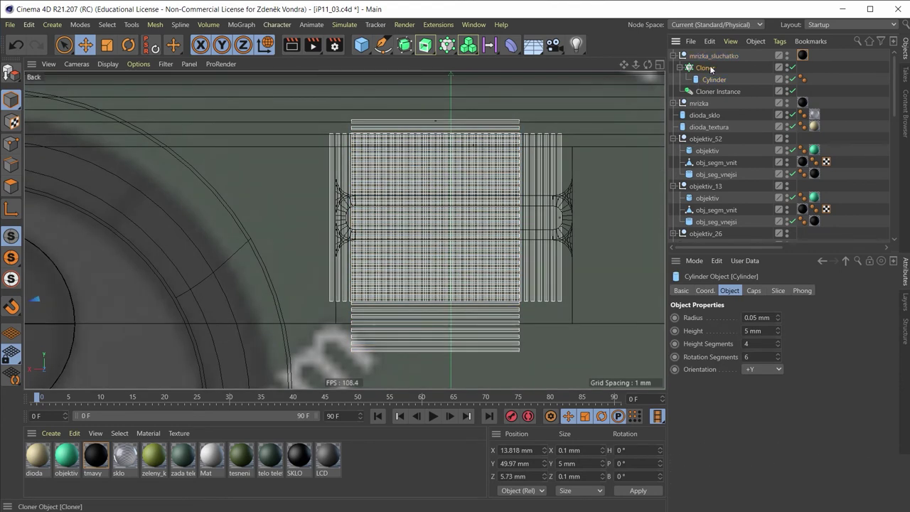
left_click_drag(396, 122, 433, 142)
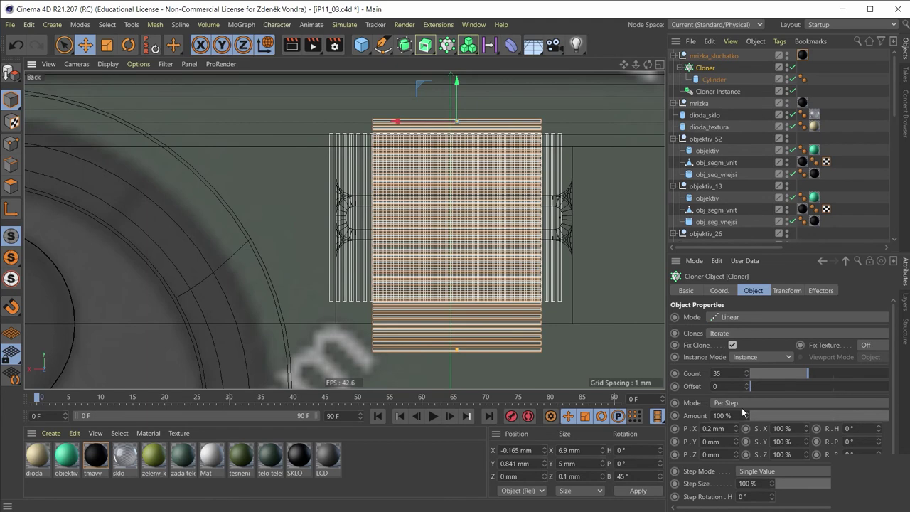
Step: Set the Cylinder height to 7 mm, lengthening every grille bar
left_click(714, 80)
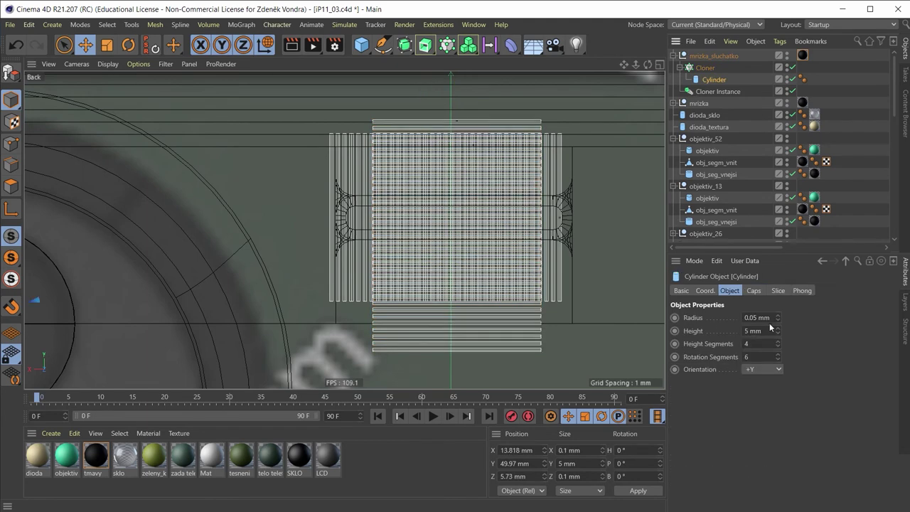
type("6")
key("Return")
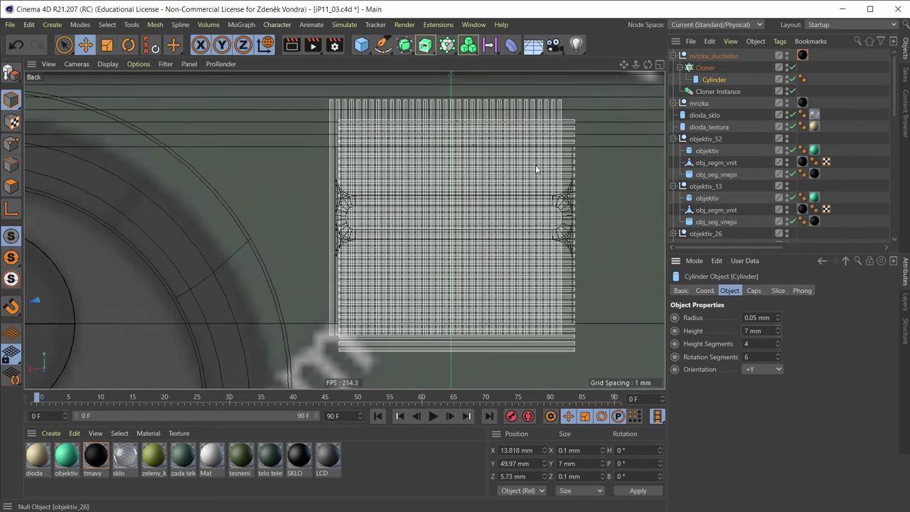
Step: Maximise the Perspective view and frame the mrizka_sluchatko grille group
middle_click(639, 322)
middle_click(126, 115)
mouse_move(215, 128)
left_mouse_down("alt")
mouse_move(287, 187)
mouse_move(340, 153)
mouse_move(284, 203)
mouse_move(291, 178)
mouse_move(316, 181)
mouse_move(305, 192)
mouse_move(332, 161)
mouse_move(387, 198)
left_mouse_up("alt")
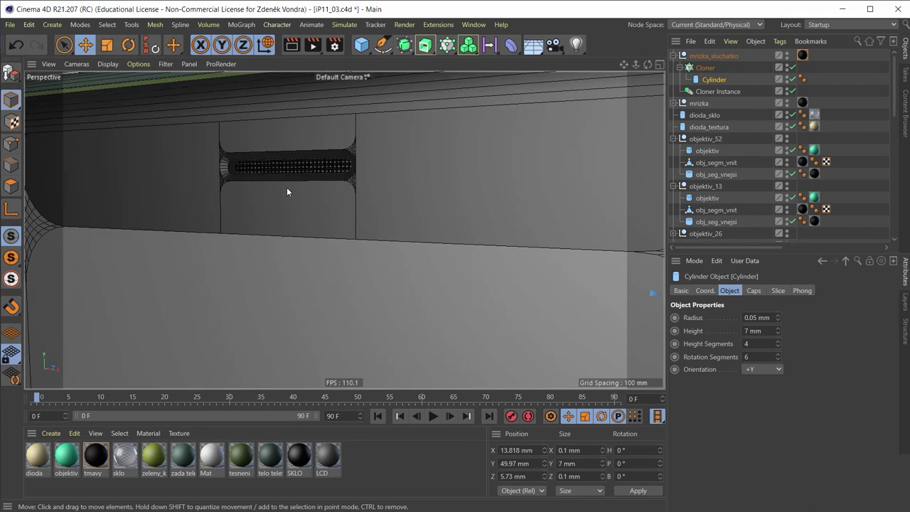
scroll(331, 160, "down", 2)
scroll(313, 160, "down", 4)
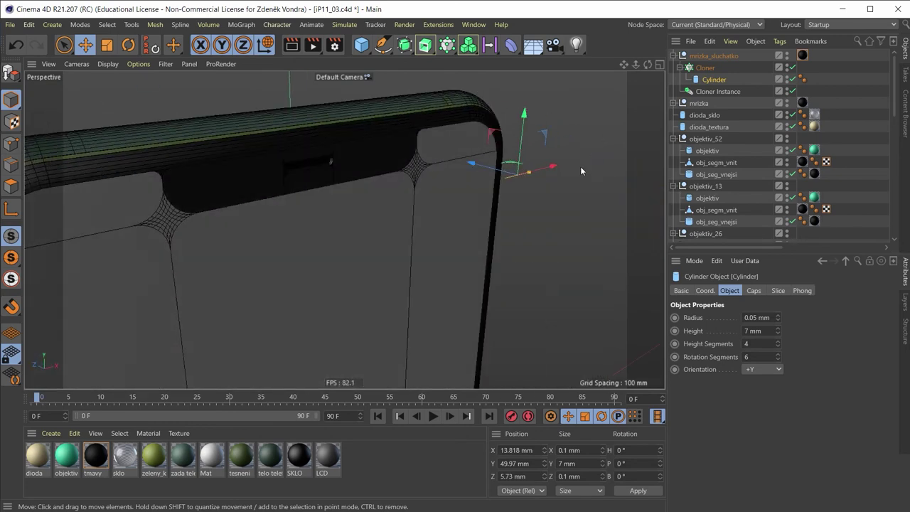
left_click(687, 57)
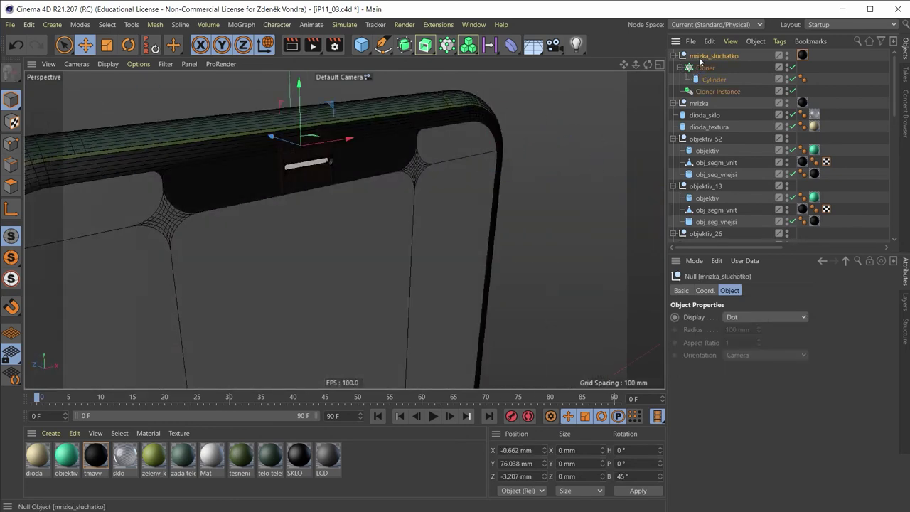
key("o")
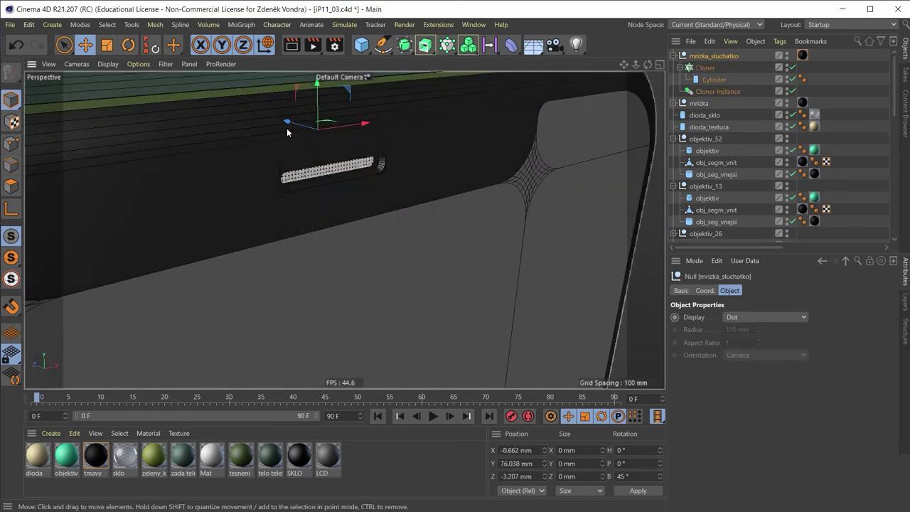
Step: Nudge mrizka_sluchatko along Z and X to X -0.389 mm, centring it in the slot
scroll(288, 129, "up", 3)
mouse_move(301, 128)
left_mouse_down()
mouse_move(213, 115)
mouse_move(359, 187)
mouse_move(403, 195)
left_mouse_up()
scroll(359, 183, "up", 2)
scroll(349, 183, "up", 2)
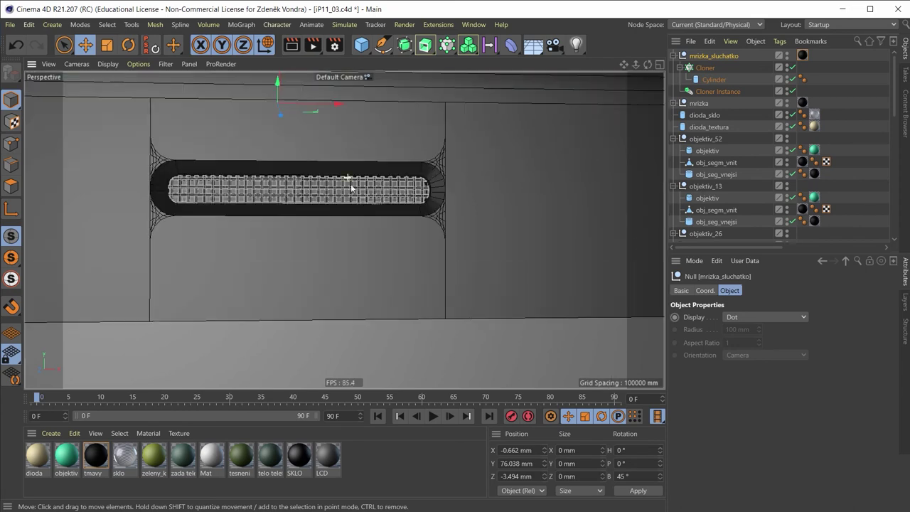
scroll(360, 203, "up", 2)
left_click_drag(318, 205, 404, 236, "alt")
scroll(315, 199, "down", 5)
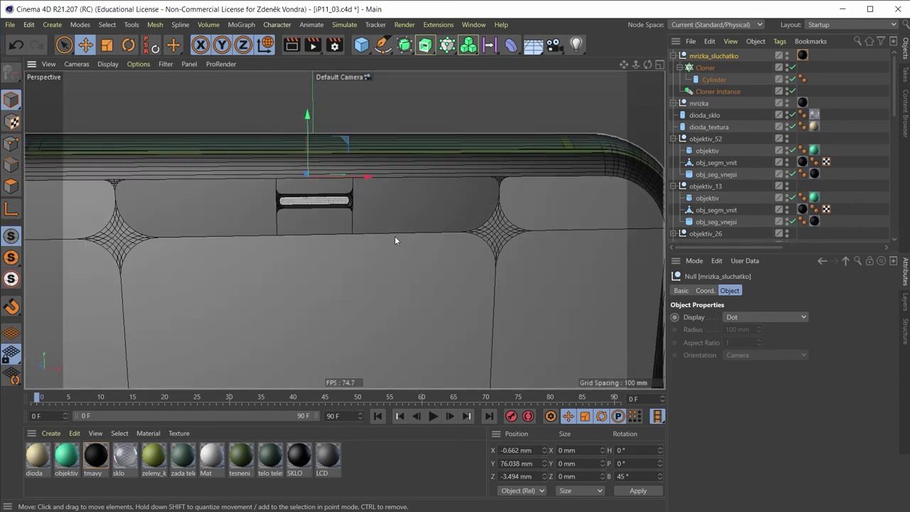
scroll(391, 212, "up", 2)
mouse_move(315, 162)
left_mouse_down()
mouse_move(369, 234)
mouse_move(388, 230)
mouse_move(326, 214)
mouse_move(335, 216)
left_mouse_up()
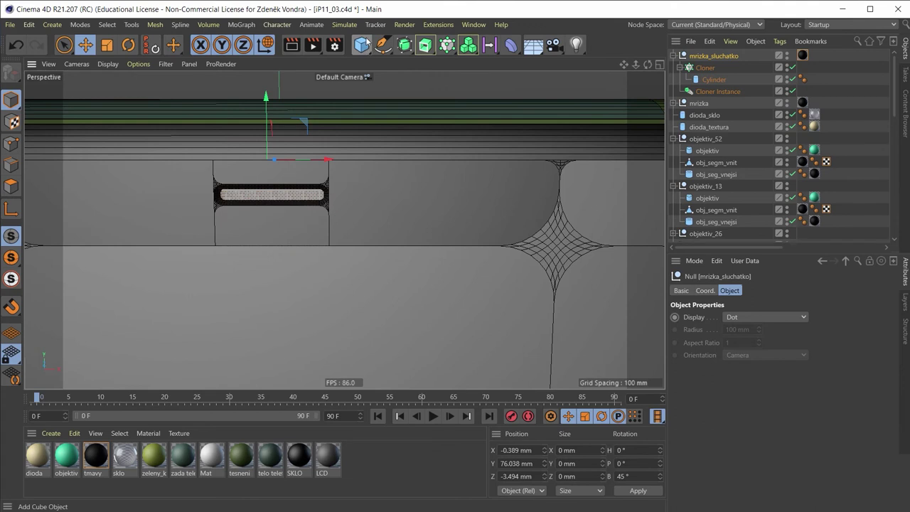
Step: Add a Sphere primitive with a 3 mm radius and return to the four-view layout
left_click(362, 44)
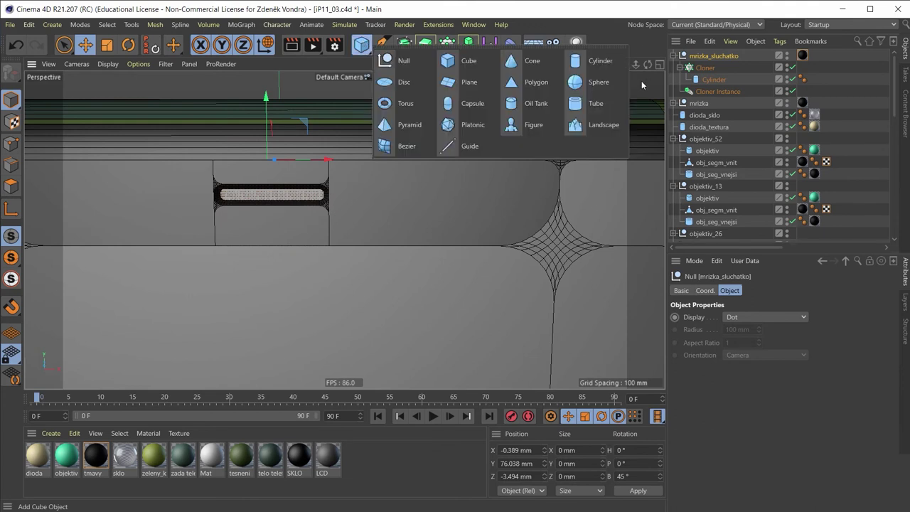
left_click(596, 82)
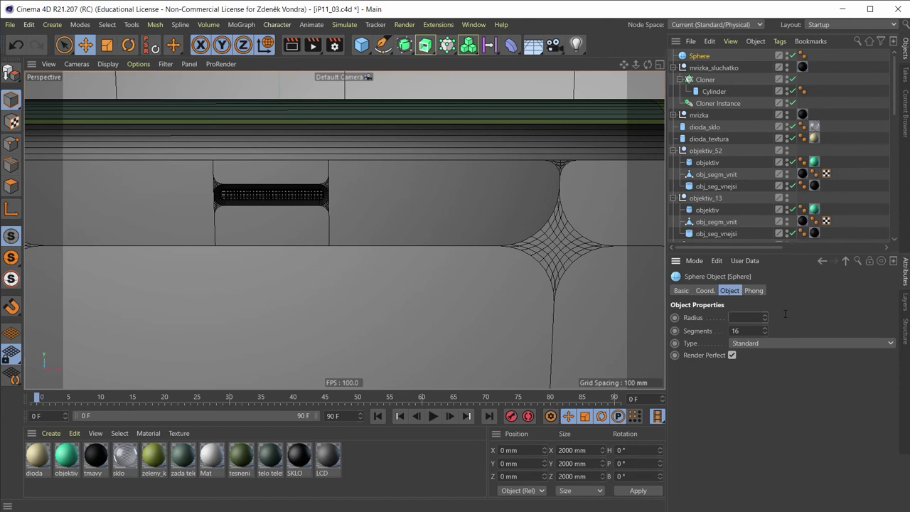
type("3")
key("Return")
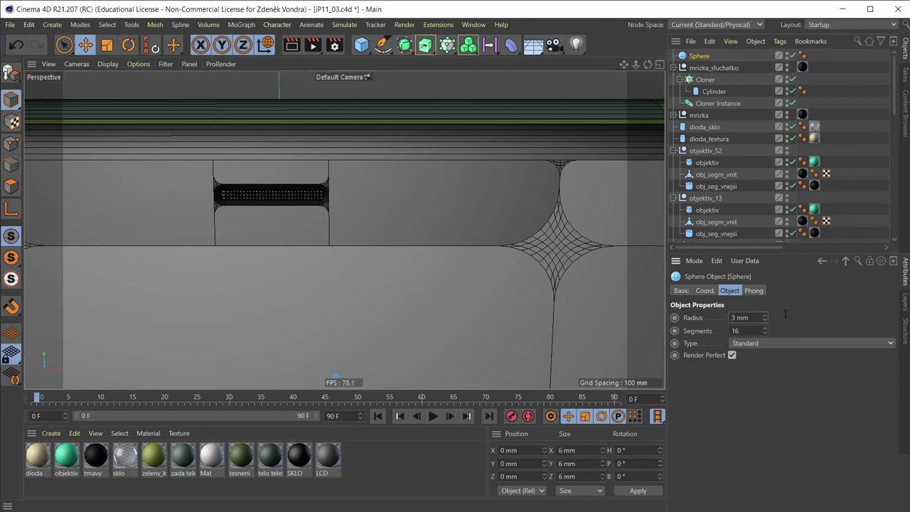
middle_click(366, 171)
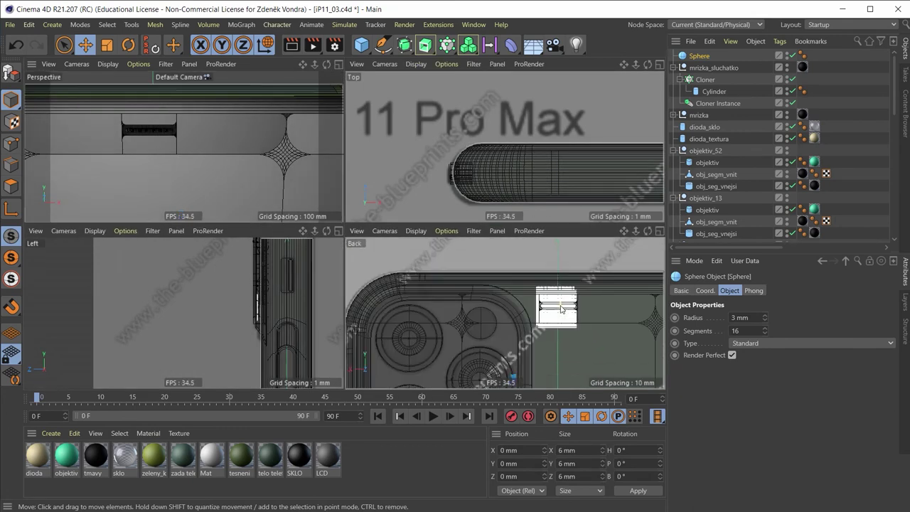
Step: In the Left view, raise the sphere to the phone's top end near the front face
scroll(261, 284, "down", 2)
scroll(261, 284, "down", 3)
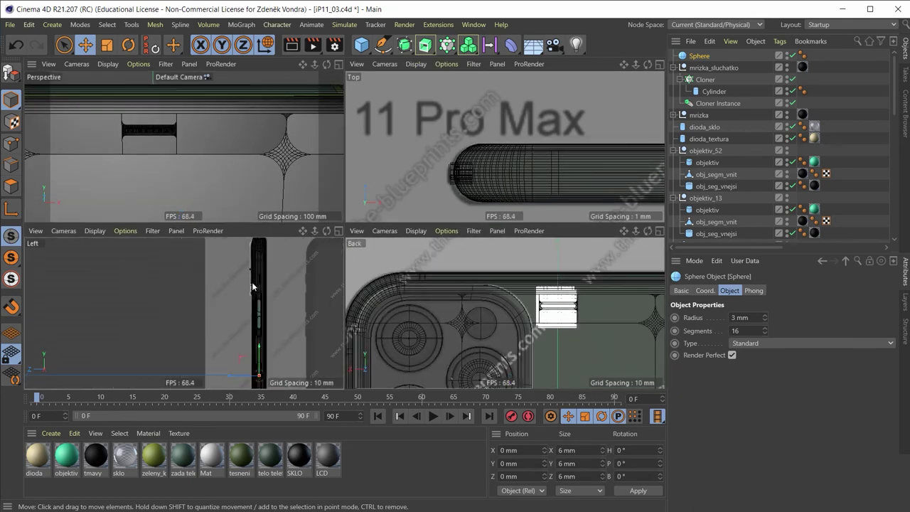
middle_click(261, 284)
scroll(349, 270, "down", 2)
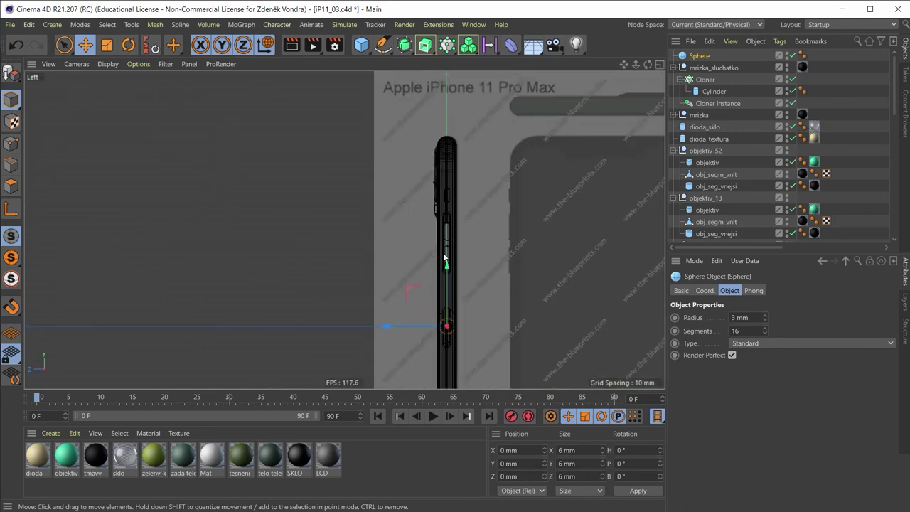
scroll(383, 272, "down", 2)
left_click_drag(387, 282, 423, 131)
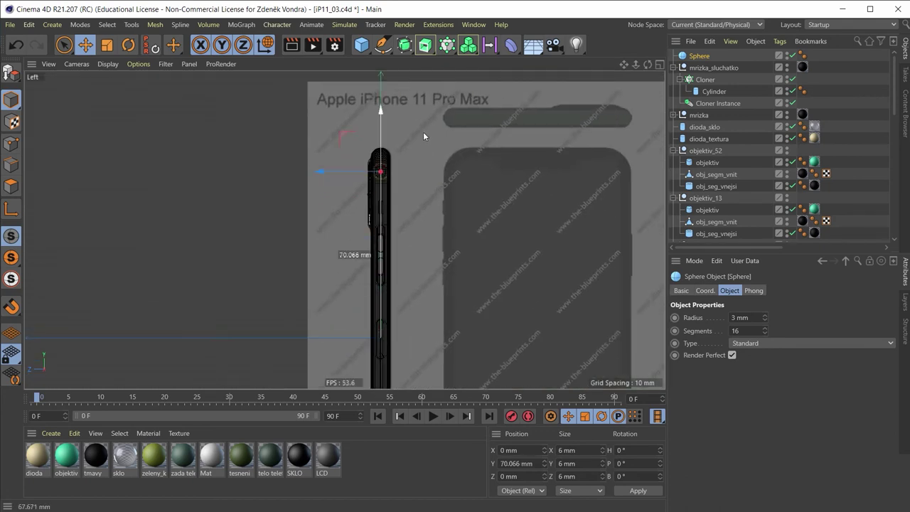
scroll(417, 136, "up", 3)
scroll(388, 160, "up", 2)
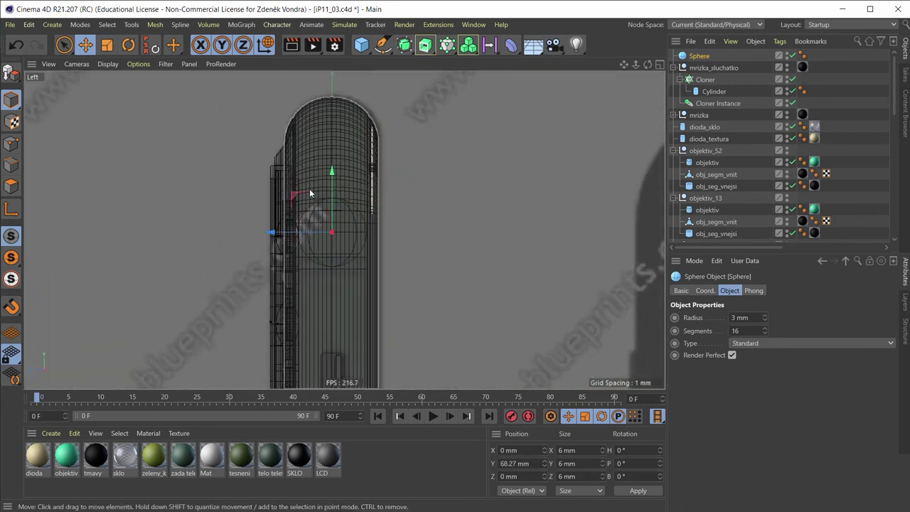
left_click_drag(292, 200, 367, 137)
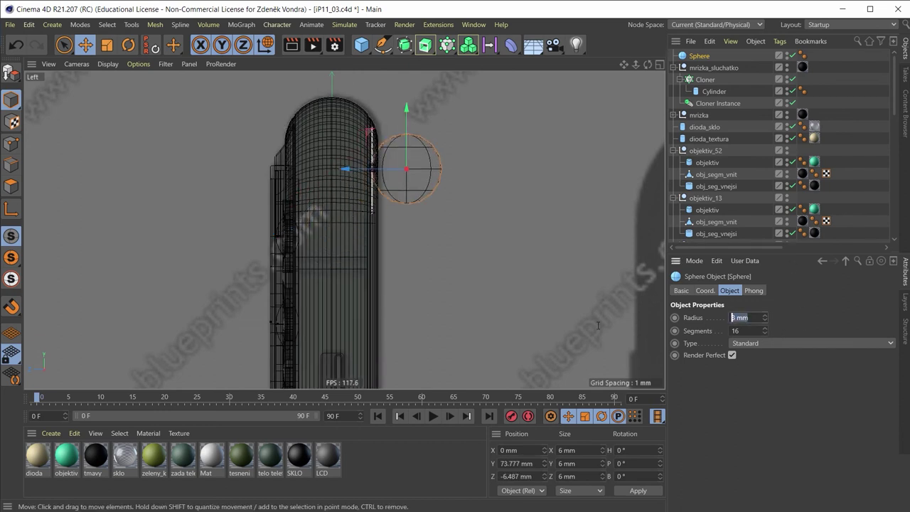
Step: Reduce the sphere's radius to 1 mm
type("2")
key("Return")
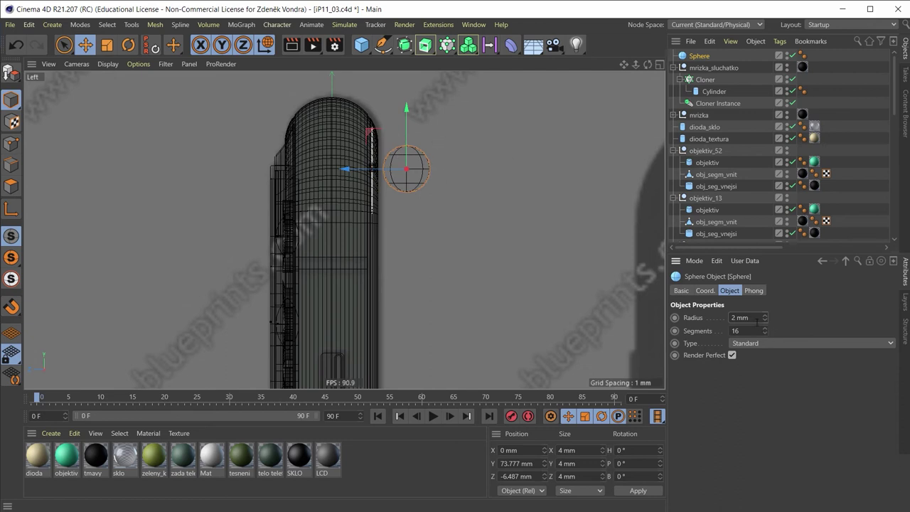
key("BackSpace")
type("1")
key("Return")
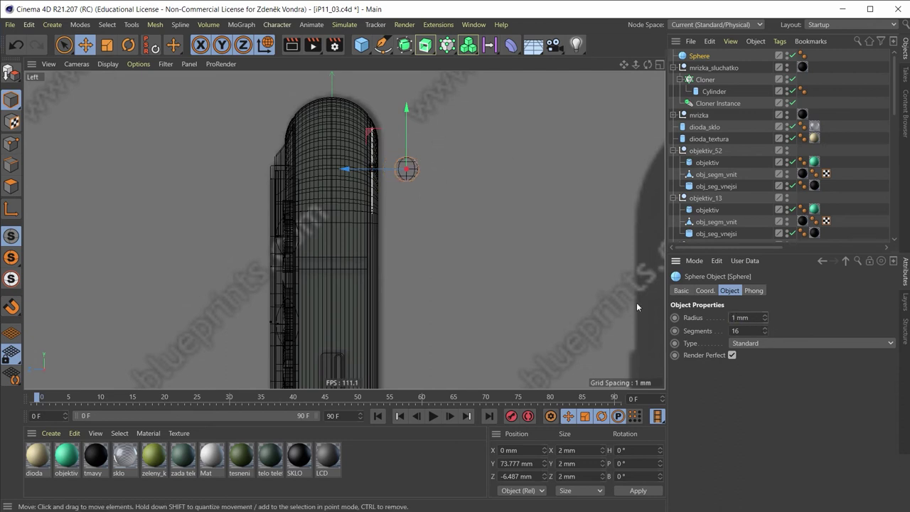
middle_click(396, 146)
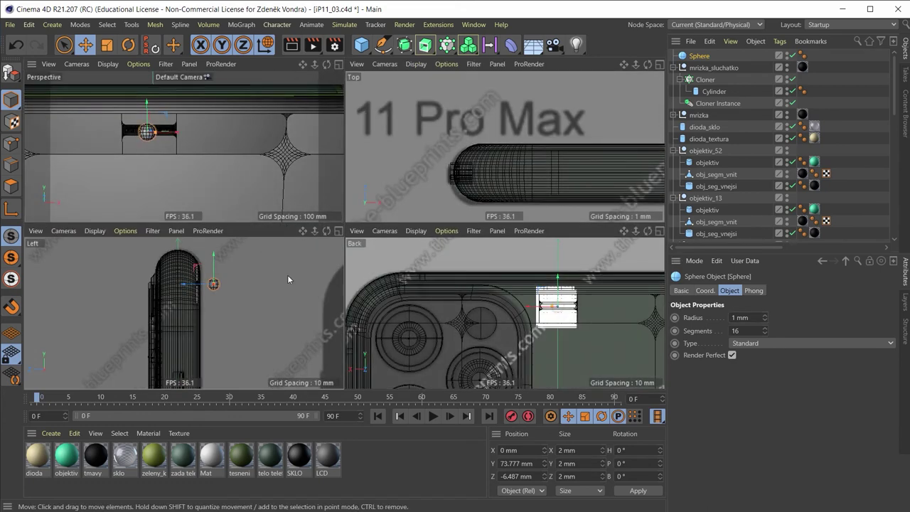
Step: Slide the sphere to X 6.923 mm, Y 73.87 mm beside the earpiece grille
scroll(525, 319, "up", 3)
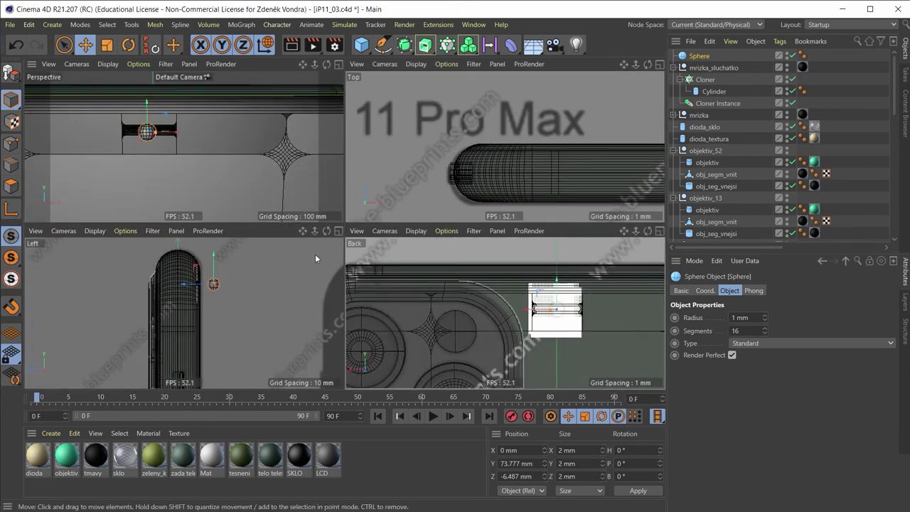
left_click_drag(528, 310, 476, 304)
scroll(476, 305, "up", 4)
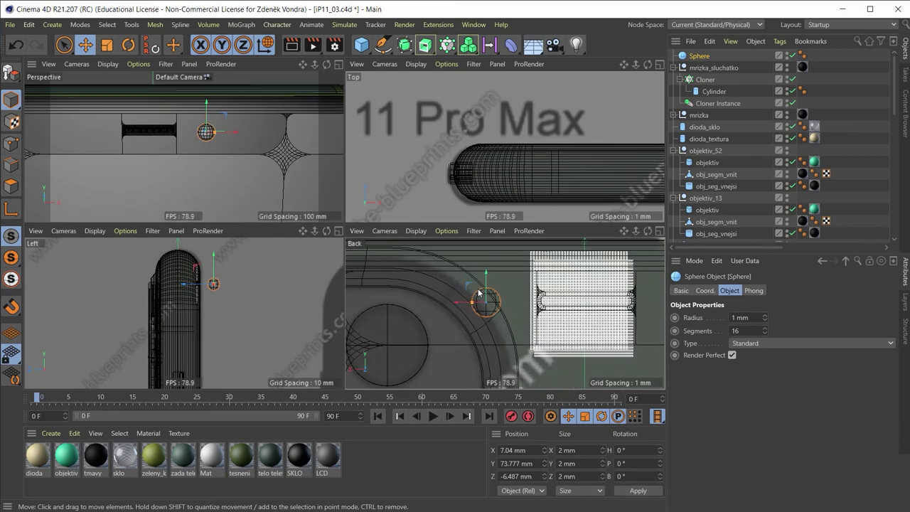
left_click_drag(491, 282, 582, 301)
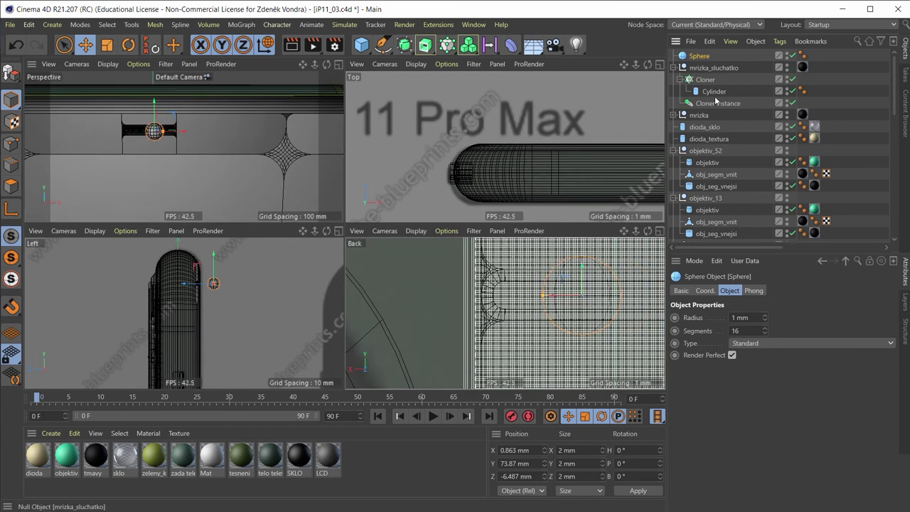
left_click_drag(559, 296, 321, 288)
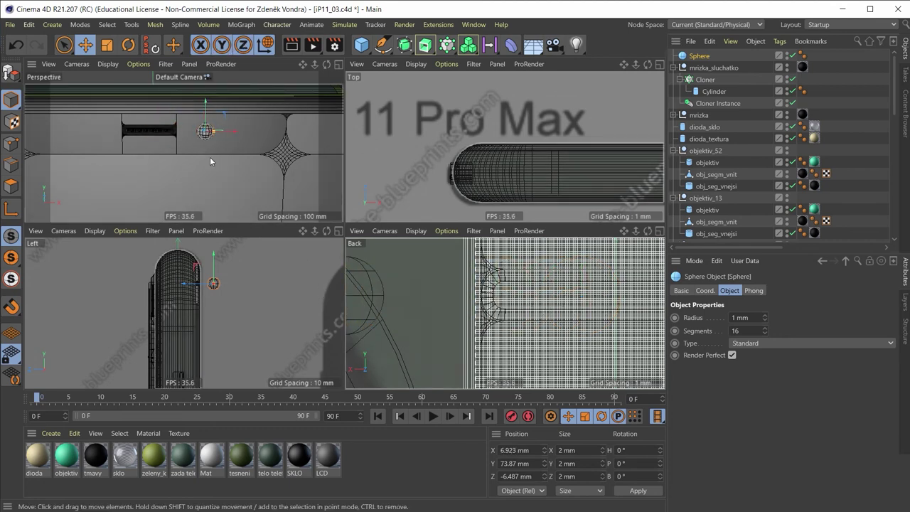
key("alt+Tab")
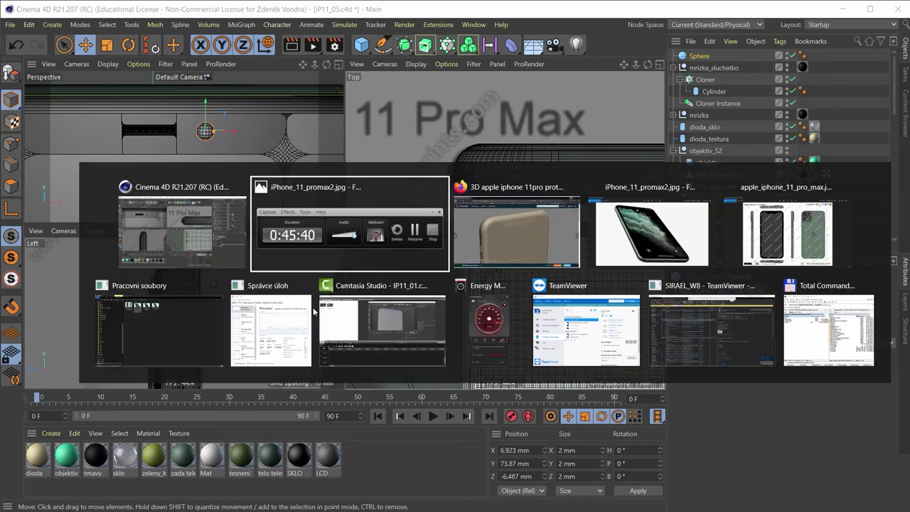
key("alt+Tab")
key("alt+Tab")
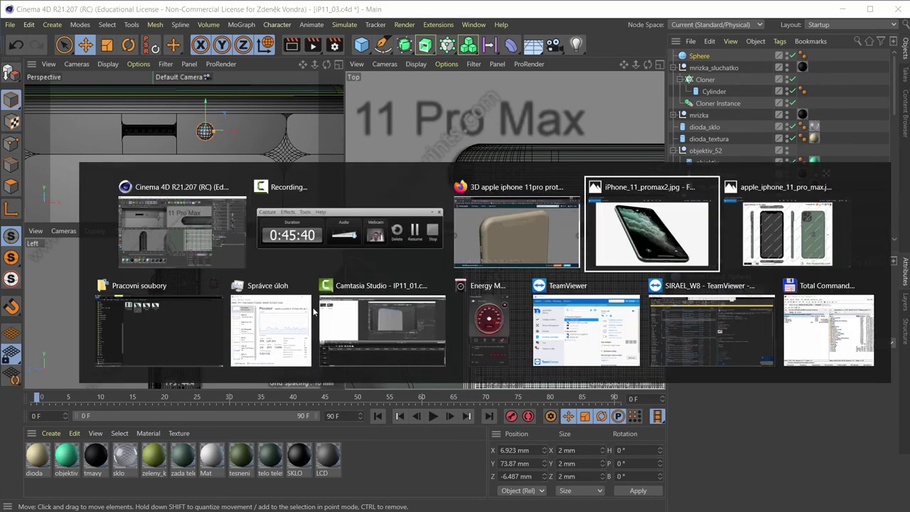
key("Right")
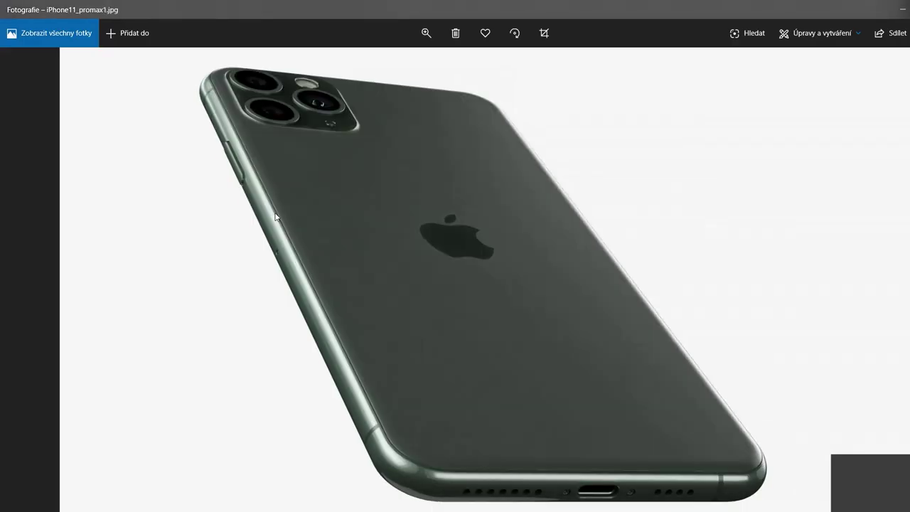
key("Left")
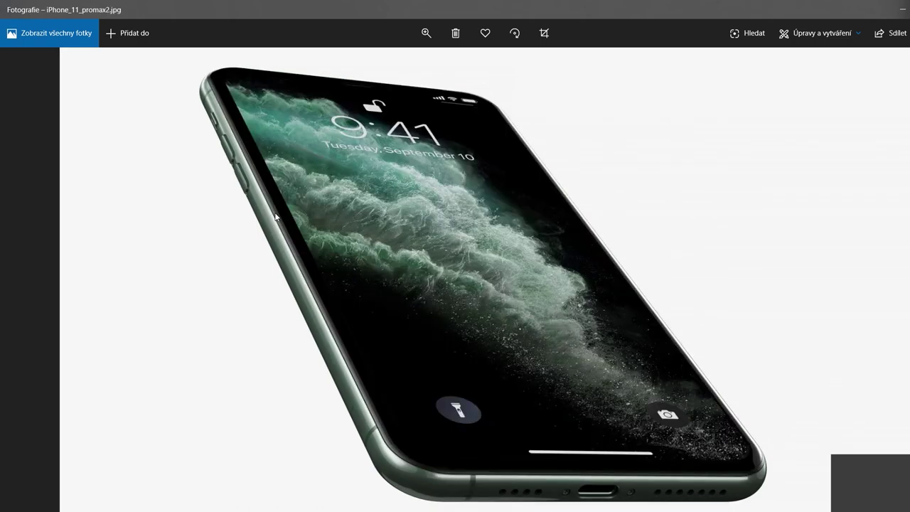
key("Left")
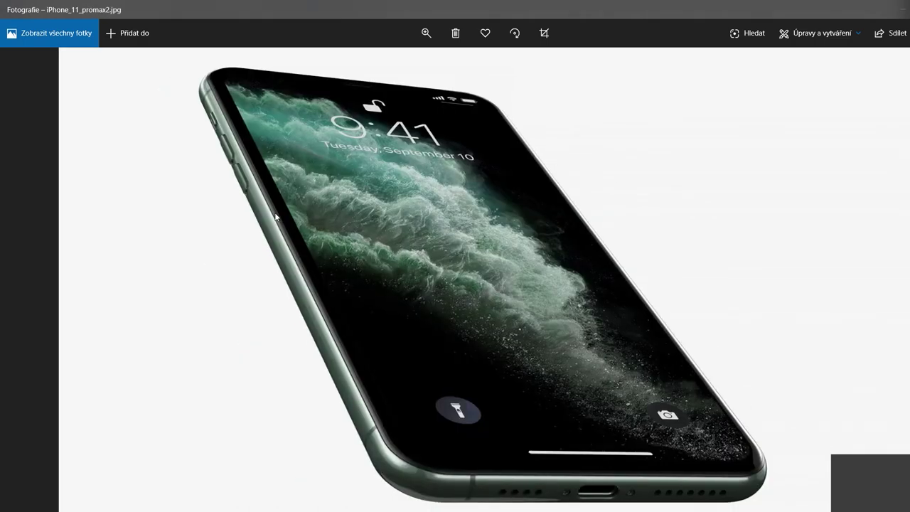
key("alt+Tab")
key("alt+Tab")
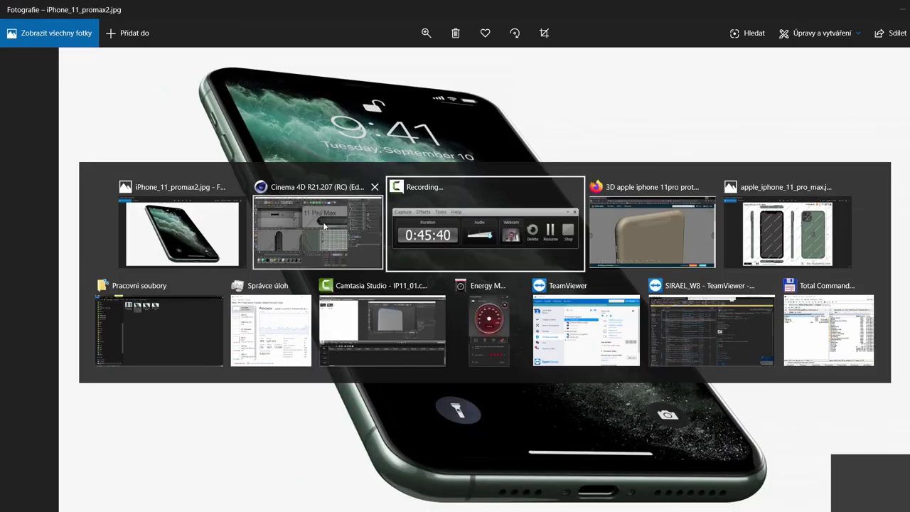
left_click(309, 234)
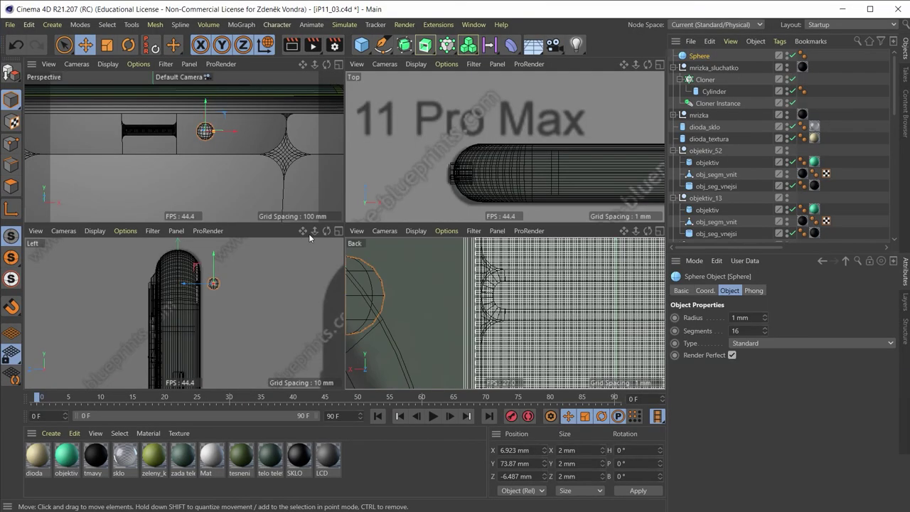
Step: Rename the Sphere object to facetime_vyrez, the FaceTime camera cutout
middle_click(197, 126)
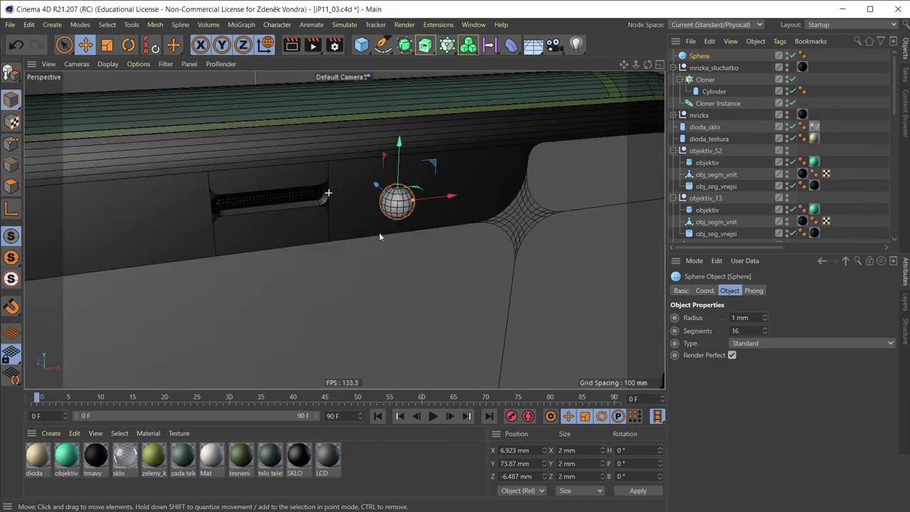
left_click_drag(379, 232, 381, 185, "alt")
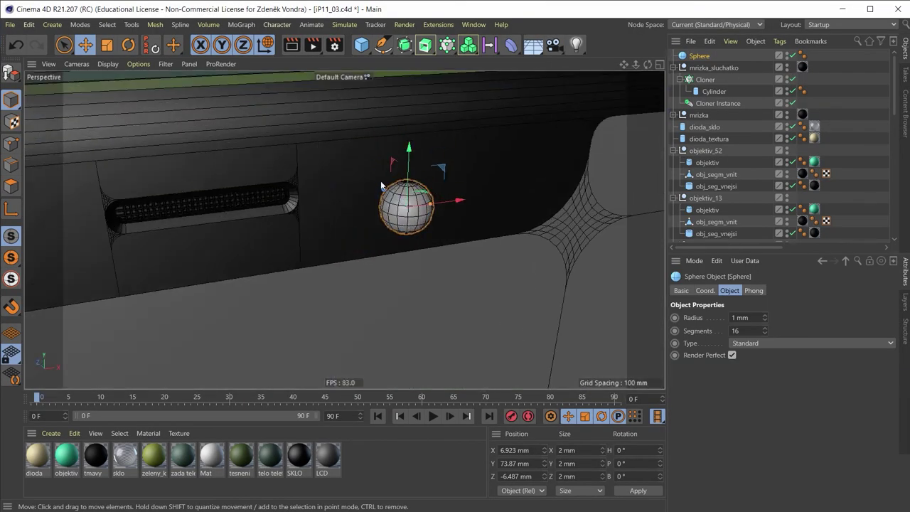
left_click_drag(356, 244, 248, 213, "alt")
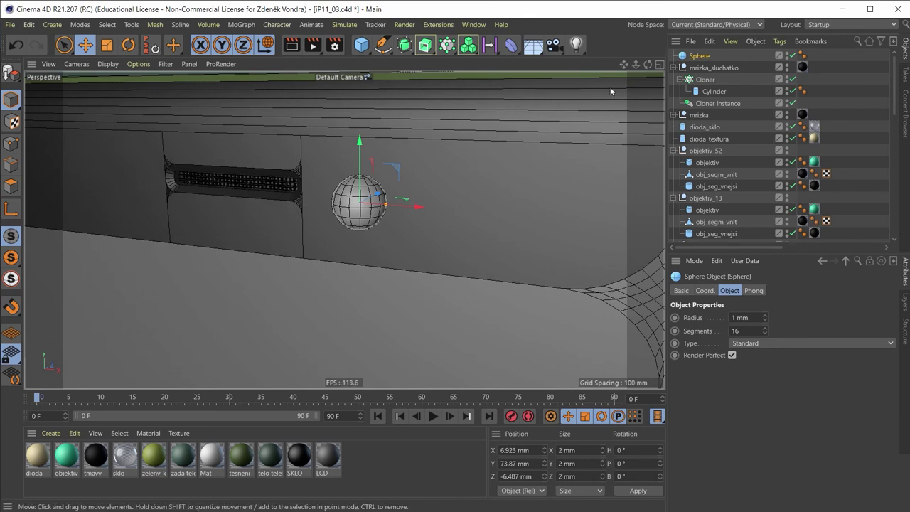
double_click(700, 57)
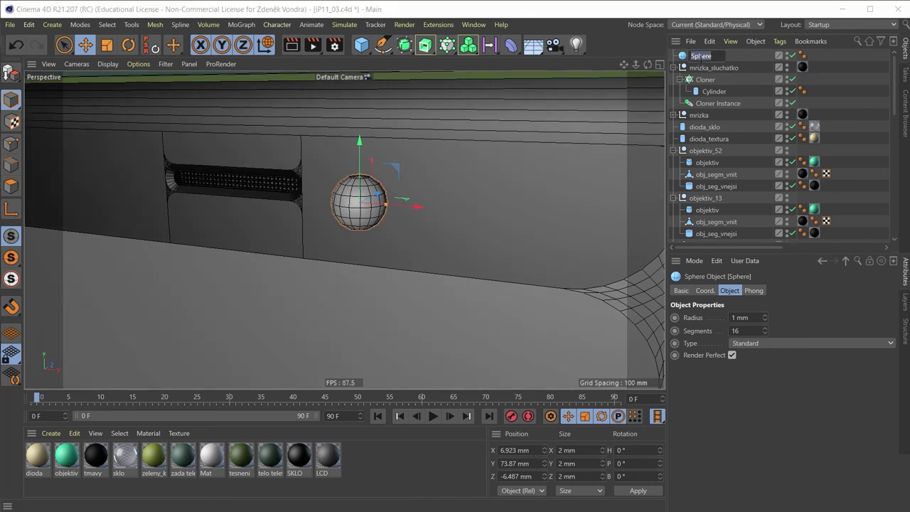
key("BackSpace")
type("yrez")
key("Return")
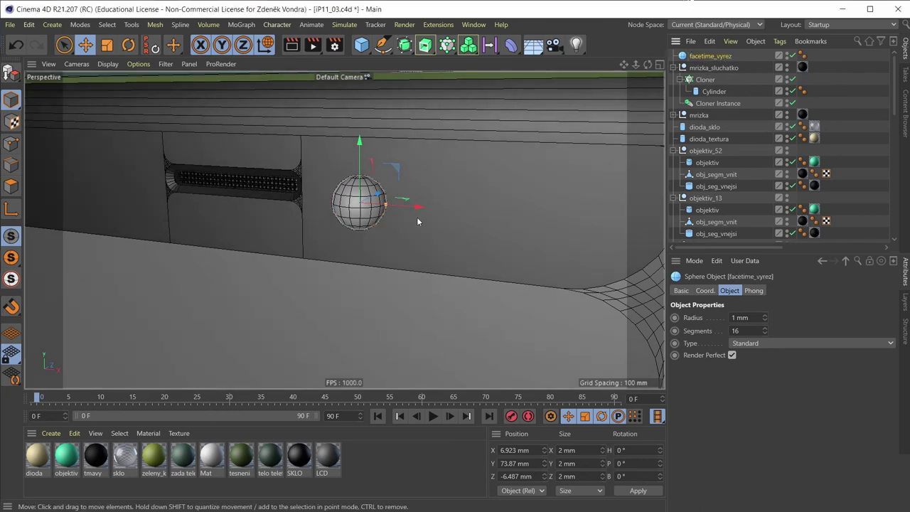
mouse_move(417, 217)
left_mouse_down("alt")
mouse_move(436, 224)
mouse_move(414, 236)
left_mouse_up("alt")
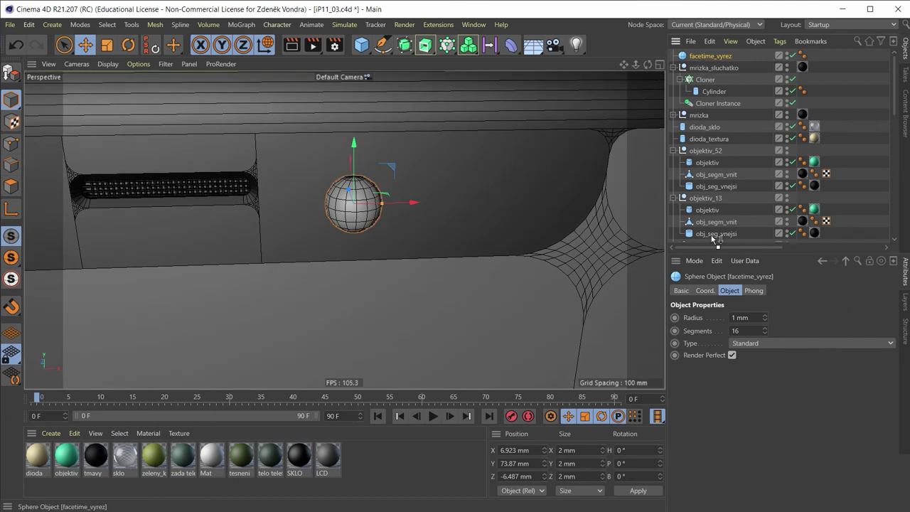
scroll(711, 227, "down", 5)
Step: Move facetime_vyrez into the Null of cutter objects under the Boole
scroll(707, 231, "down", 3)
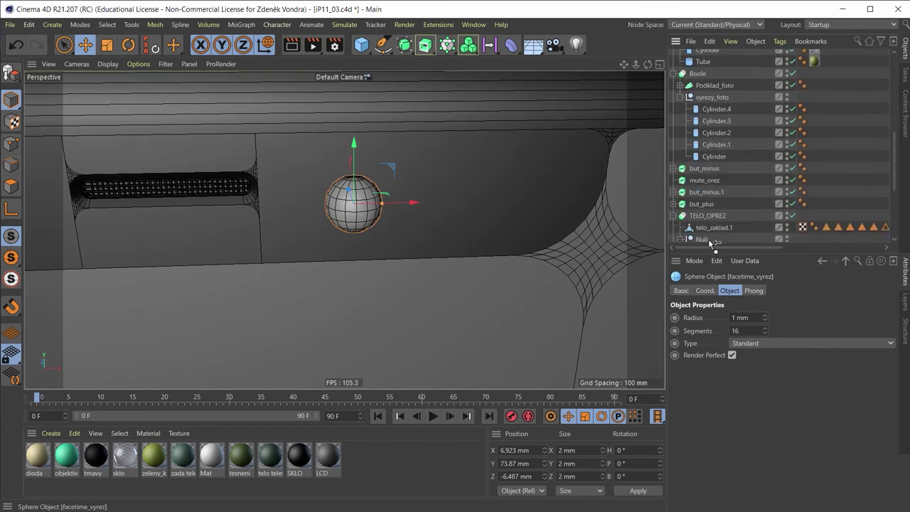
scroll(708, 239, "down", 3)
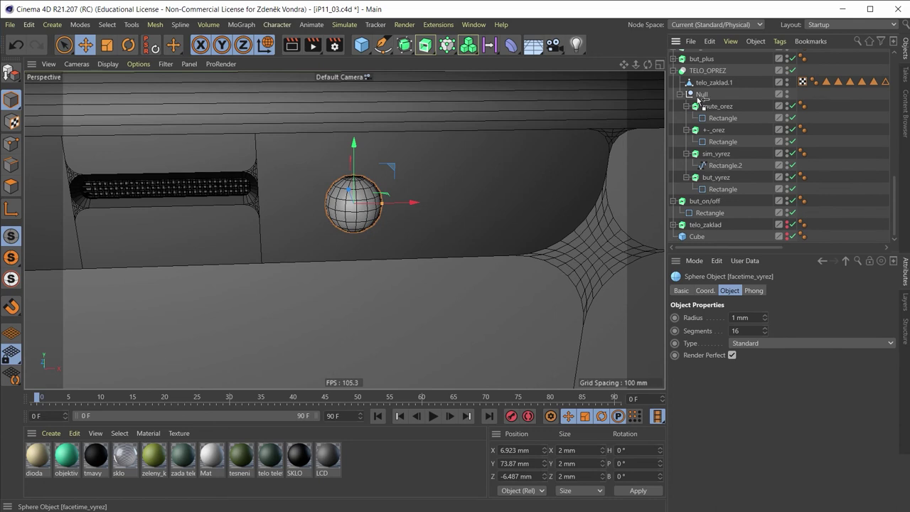
left_click_drag(712, 202, 703, 96)
left_click_drag(424, 259, 391, 262, "alt")
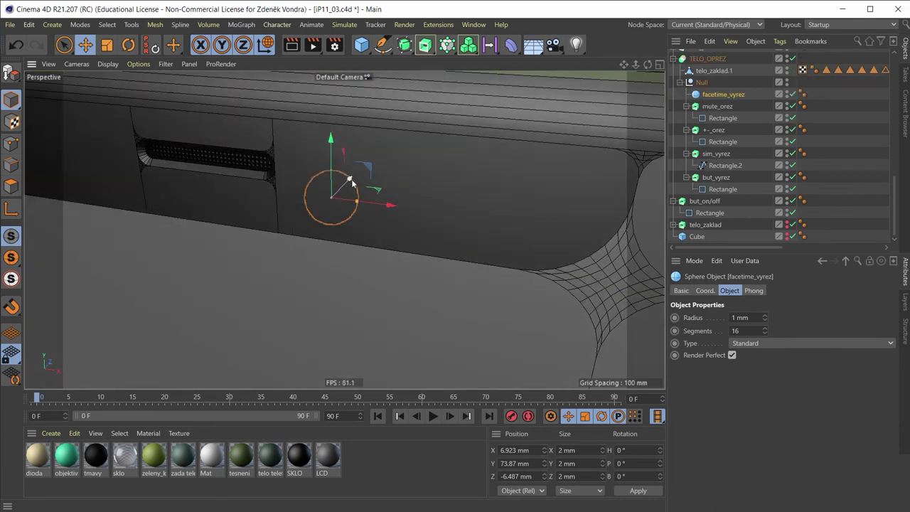
Step: Rename the TELO_OPREZ Boole to TELO_OREZ by deleting the stray P
left_click(715, 71)
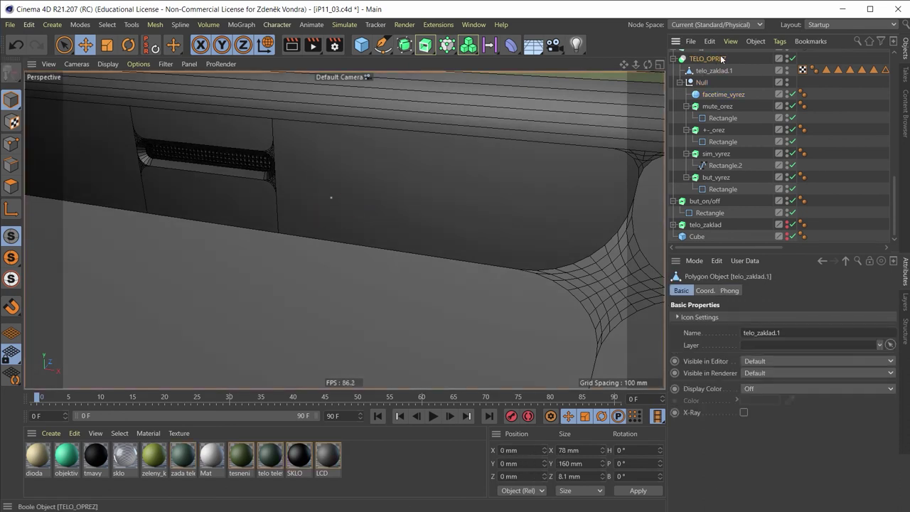
double_click(722, 60)
key("Left")
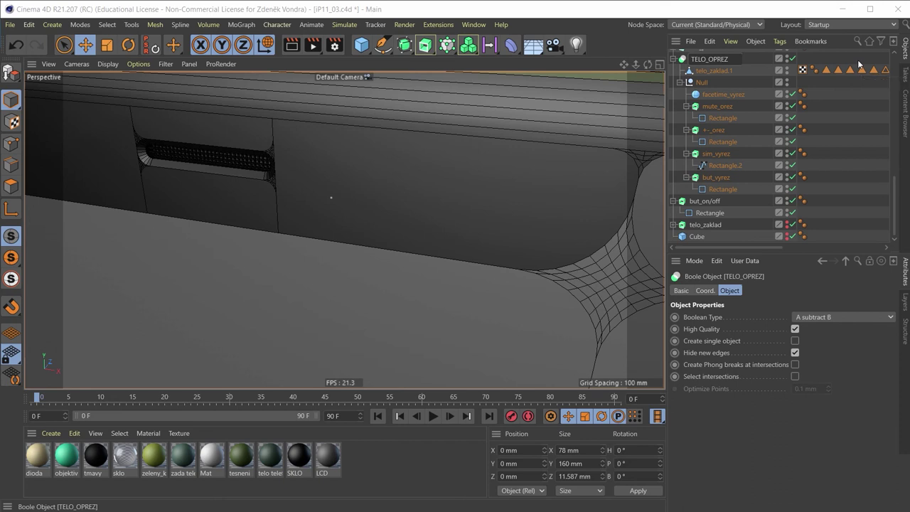
key("BackSpace")
key("Return")
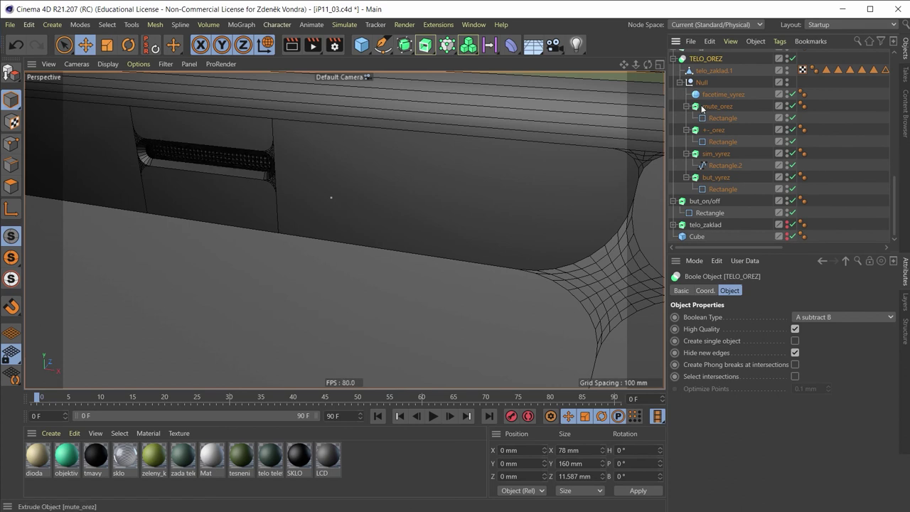
left_click(723, 94)
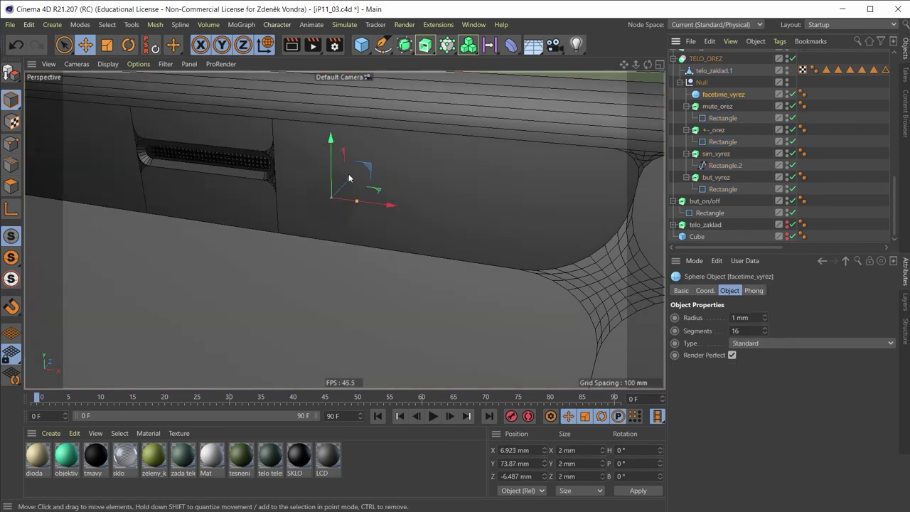
Step: Move facetime_vyrez along Z to -4.315 mm, cutting into the phone wall
left_click_drag(349, 178, 377, 175)
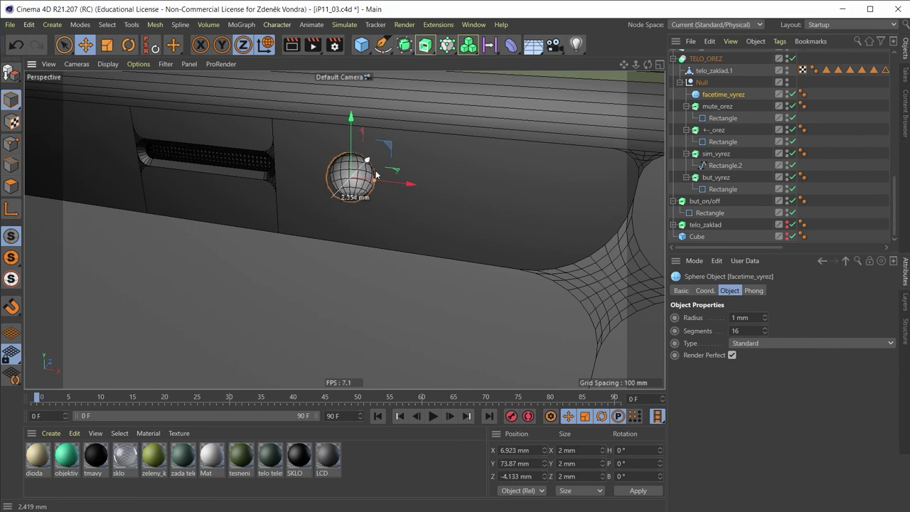
mouse_move(377, 175)
left_mouse_down("alt")
mouse_move(441, 161)
mouse_move(458, 167)
left_mouse_up("alt")
scroll(327, 191, "up", 3)
mouse_move(327, 191)
left_mouse_down("alt")
mouse_move(370, 153)
mouse_move(349, 188)
mouse_move(372, 164)
mouse_move(359, 169)
left_mouse_up("alt")
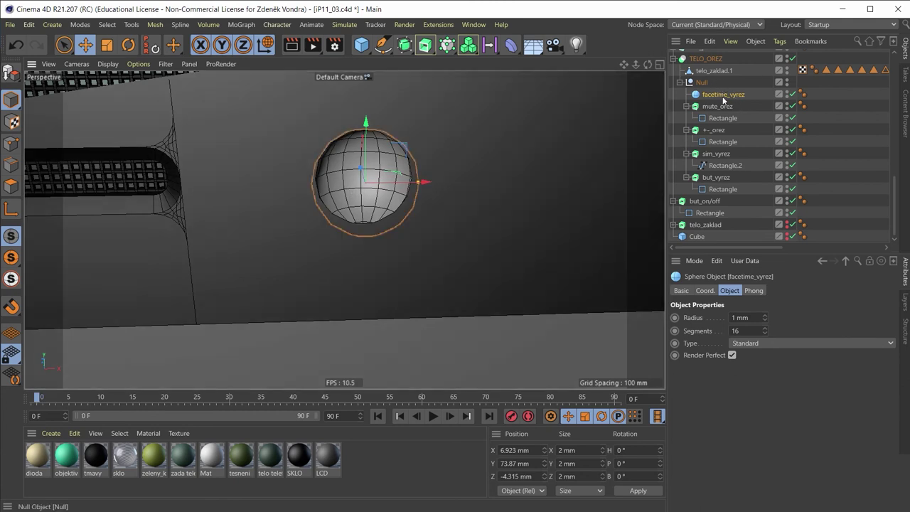
Step: Set the sphere's Segments to 27 using the arrow buttons
left_click(737, 332)
type("32")
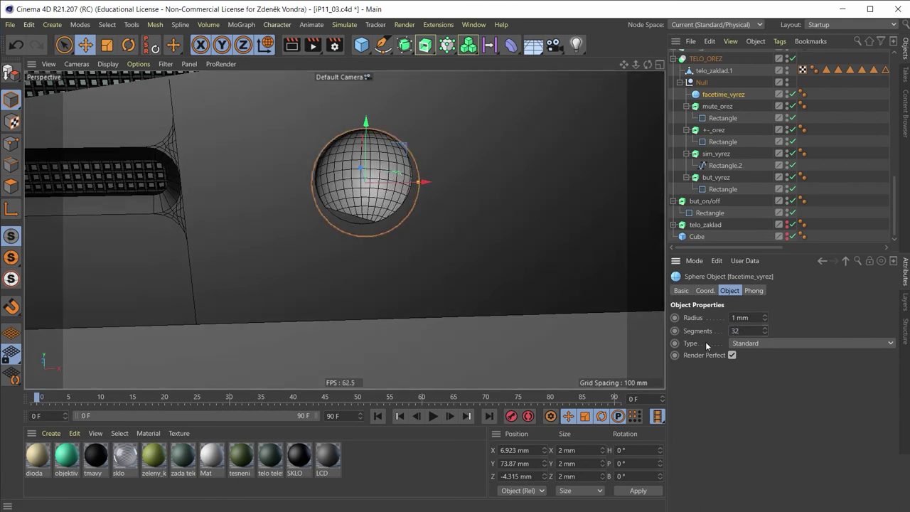
left_click(765, 331)
left_click(765, 329)
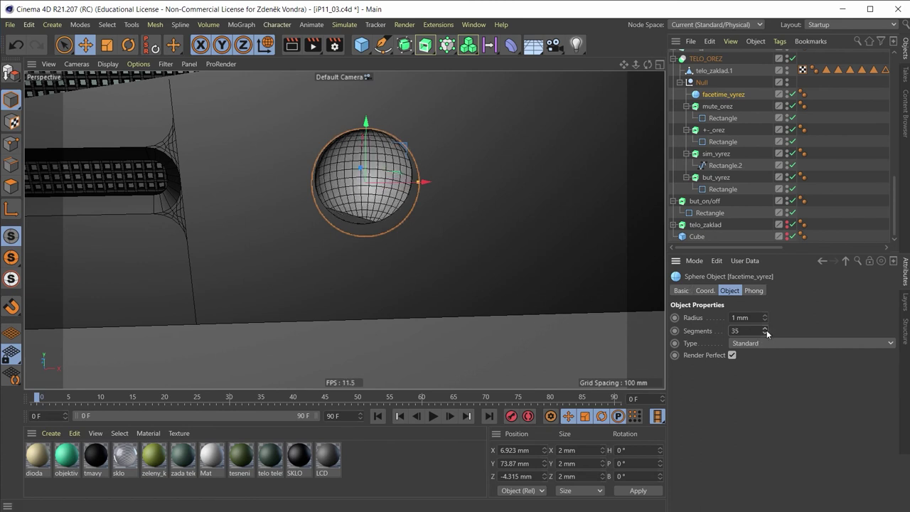
left_click(765, 334)
double_click(765, 334)
left_click(766, 343)
left_click(766, 343)
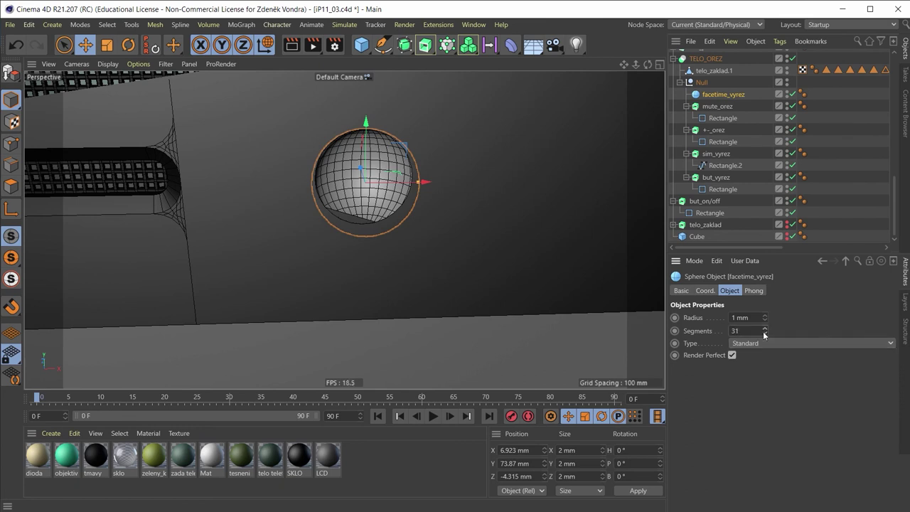
double_click(765, 333)
left_click(765, 334)
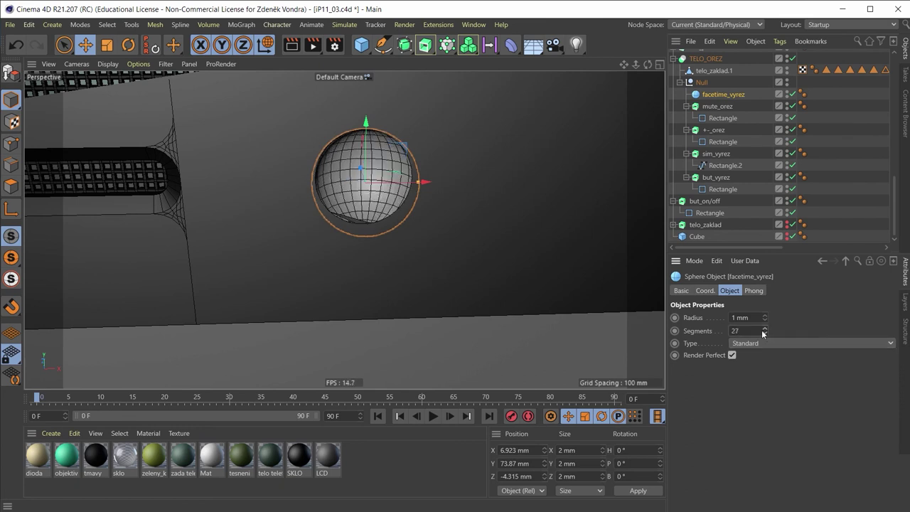
mouse_move(372, 127)
left_mouse_down()
mouse_move(354, 220)
mouse_move(440, 213)
mouse_move(353, 211)
mouse_move(379, 216)
left_mouse_up()
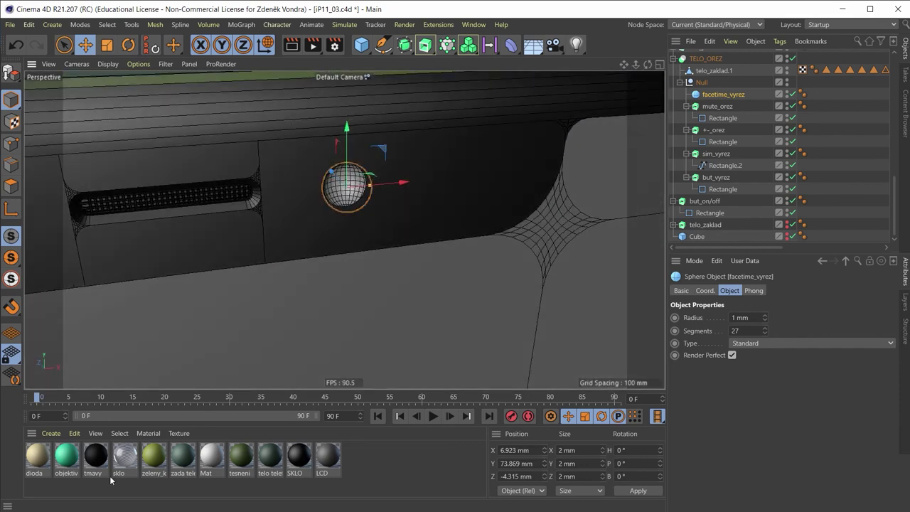
Step: Apply the tmavy material to facetime_vyrez so the camera hole shows dark
scroll(737, 109, "up", 1)
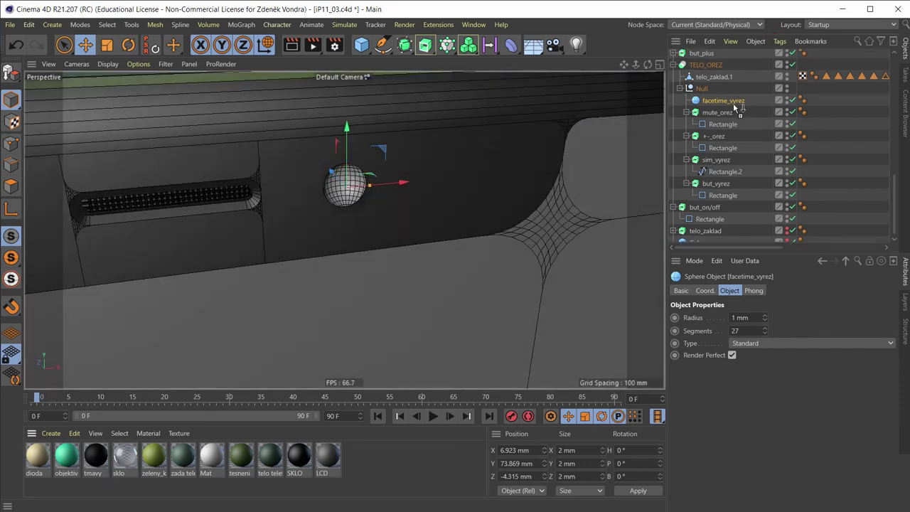
left_click_drag(737, 108, 733, 97)
mouse_move(384, 211)
left_mouse_down("alt")
mouse_move(325, 188)
mouse_move(344, 190)
left_mouse_up("alt")
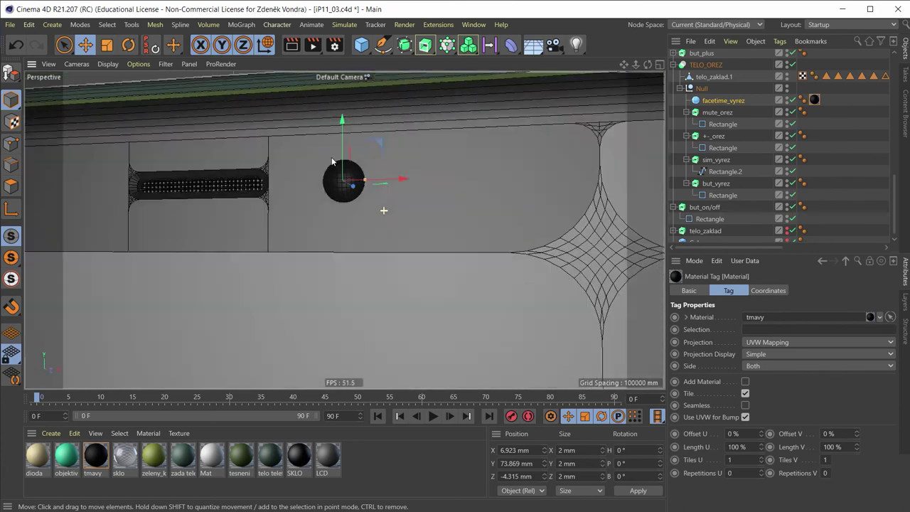
scroll(344, 191, "down", 2)
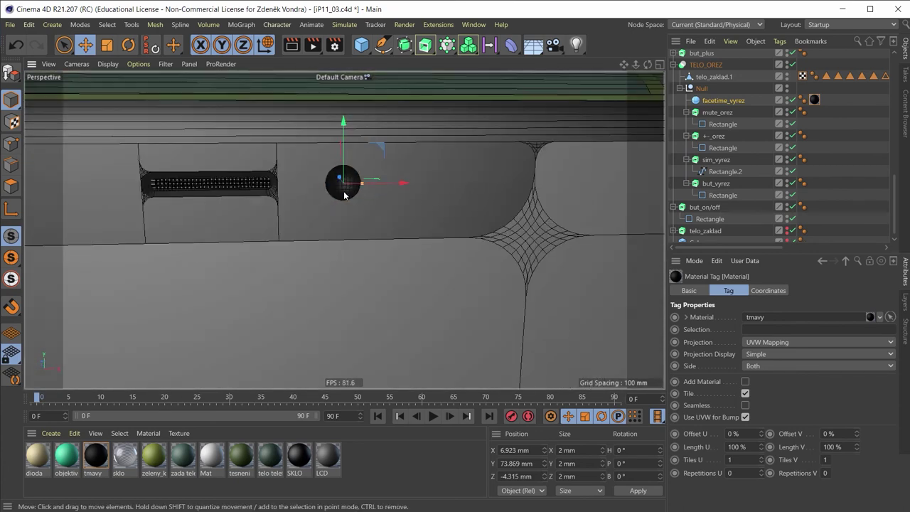
scroll(344, 201, "down", 2)
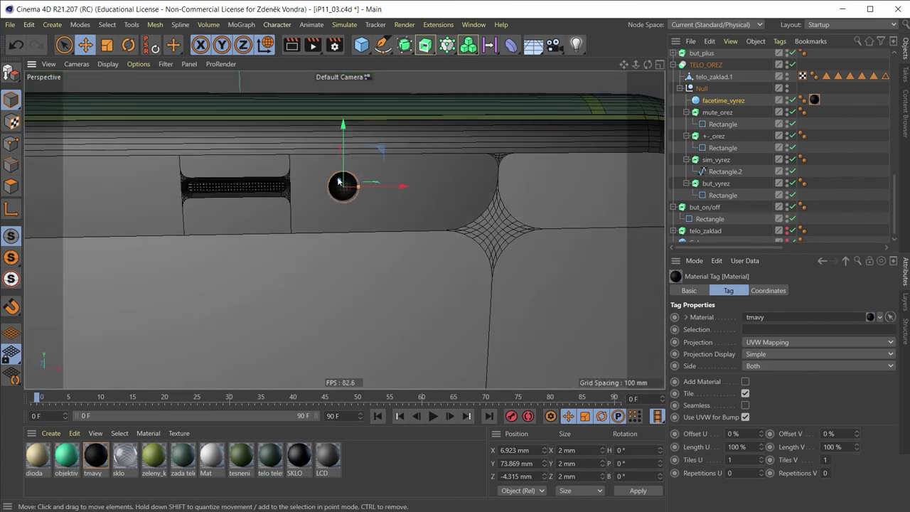
mouse_move(363, 142)
left_mouse_down("alt")
mouse_move(297, 174)
mouse_move(333, 184)
left_mouse_up("alt")
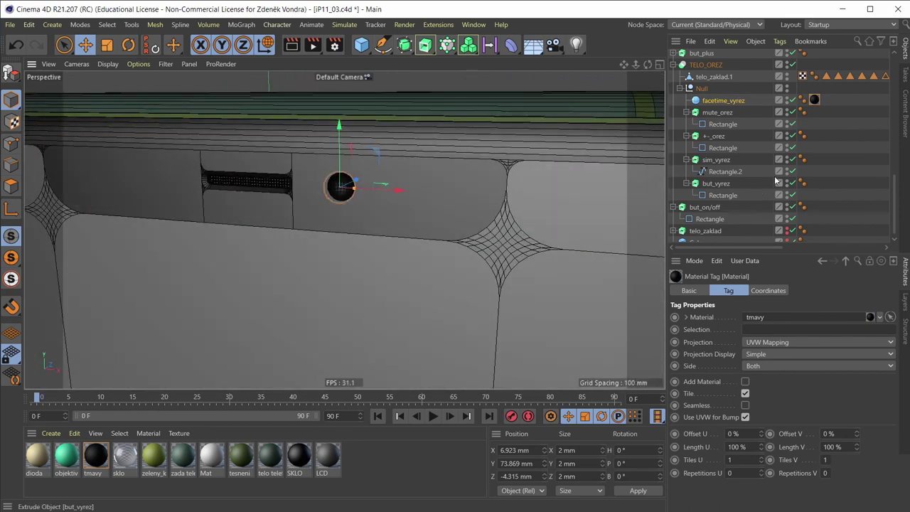
scroll(738, 183, "up", 2)
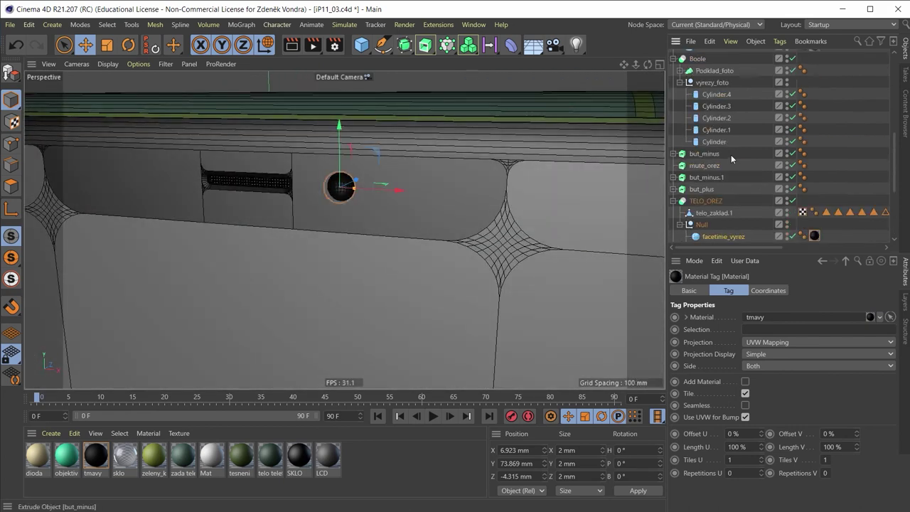
Step: Rename the objektiv lens object to objektiv_font
scroll(732, 155, "up", 5)
scroll(735, 155, "up", 4)
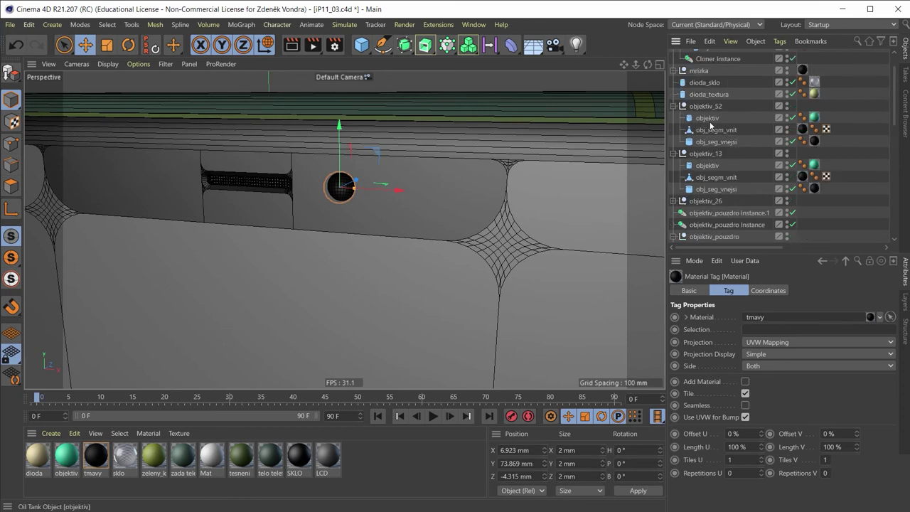
left_click(712, 121)
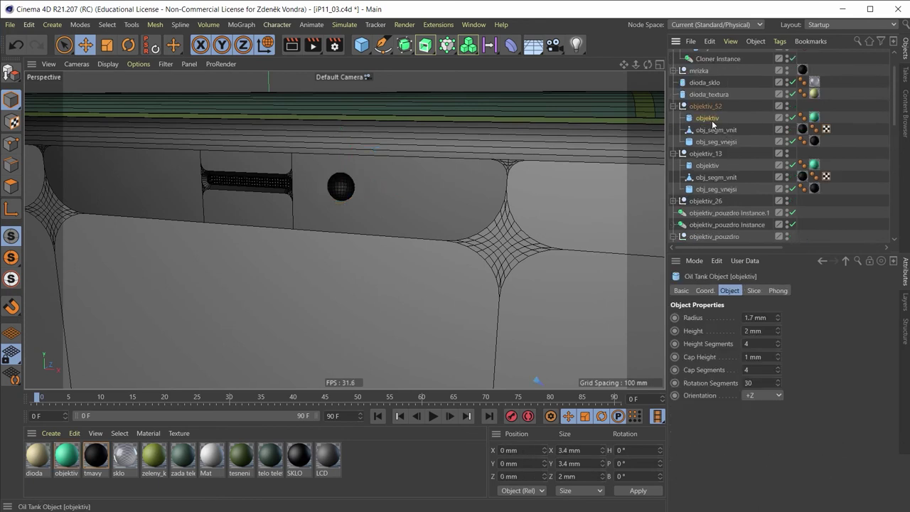
left_click(619, 192)
scroll(731, 124, "up", 2)
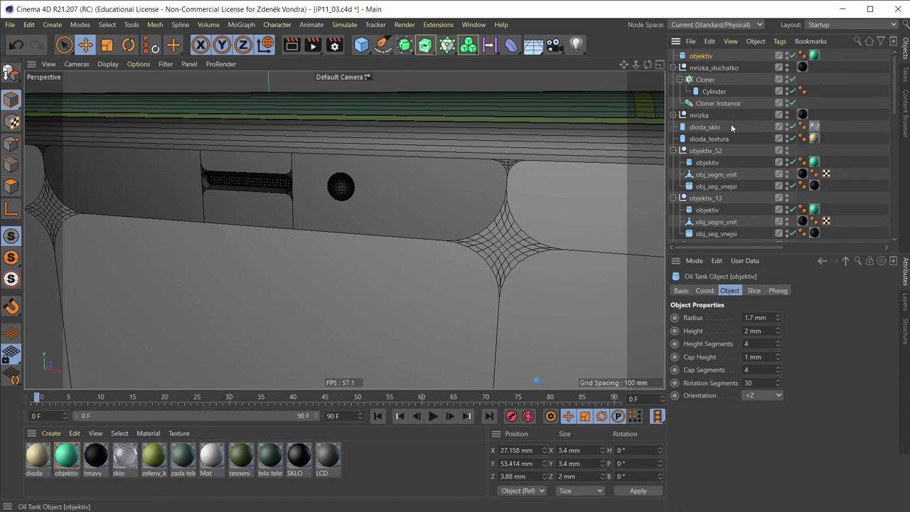
double_click(703, 56)
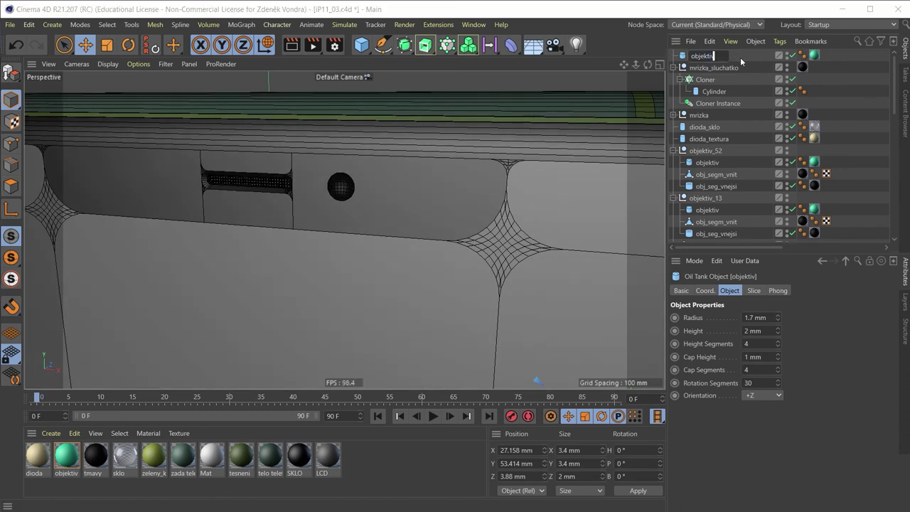
type("_fon")
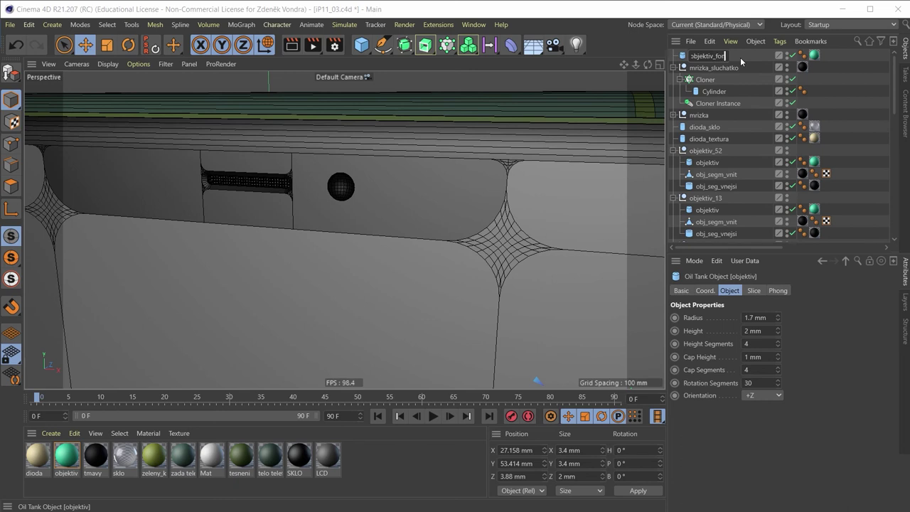
type("t")
key("Return")
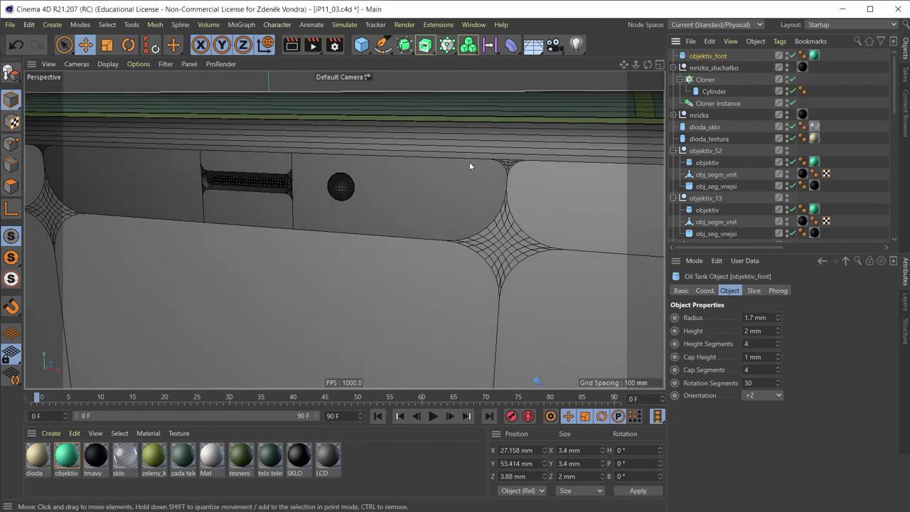
Step: Move objektiv_font onto the front camera hole, pulled forward out of the body
scroll(466, 171, "down", 5)
left_click_drag(572, 249, 540, 172)
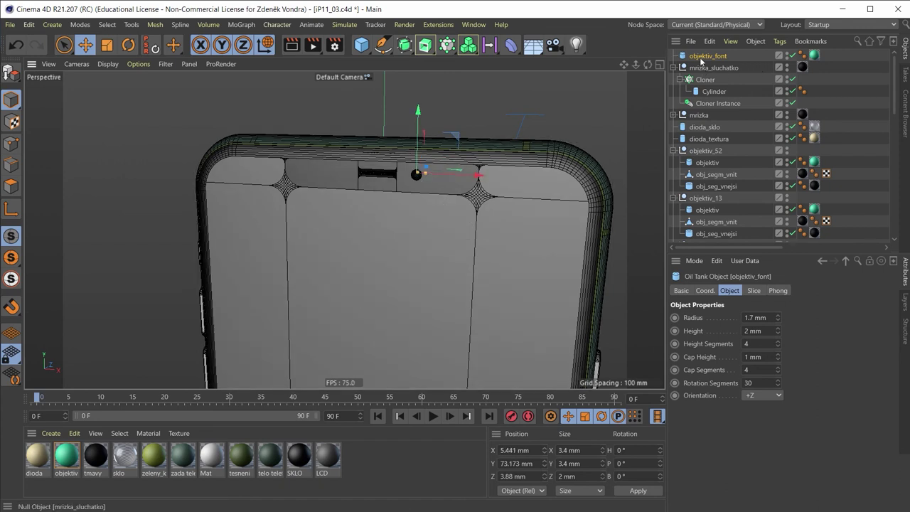
scroll(430, 165, "up", 3)
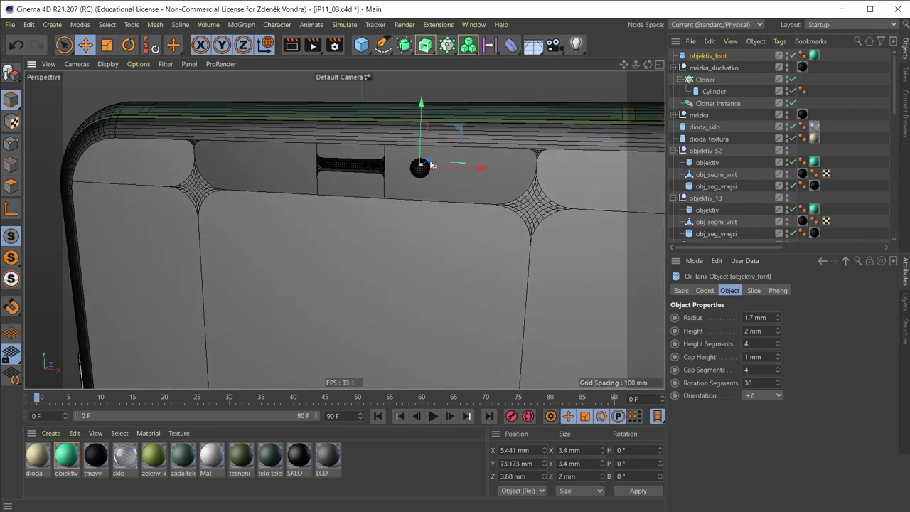
scroll(430, 165, "up", 1)
left_click_drag(430, 165, 425, 195)
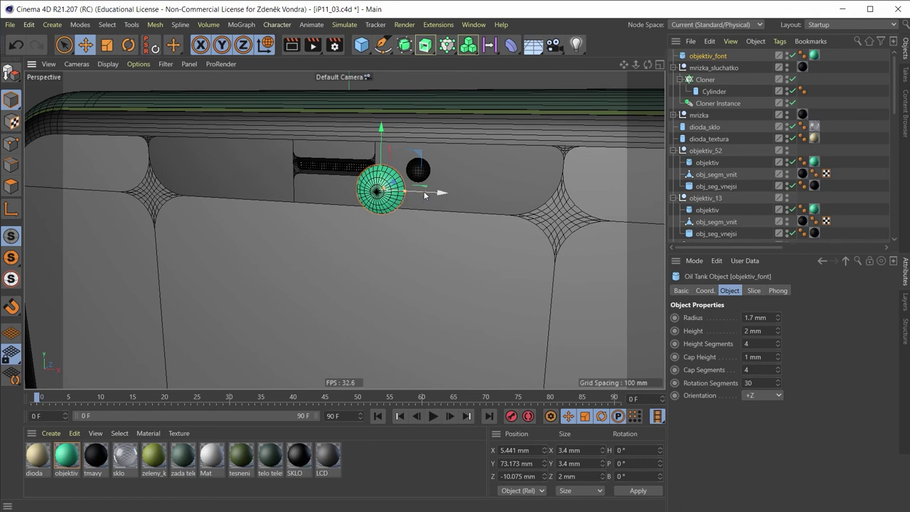
scroll(424, 195, "up", 2)
scroll(419, 197, "up", 2)
left_click_drag(447, 197, 428, 201)
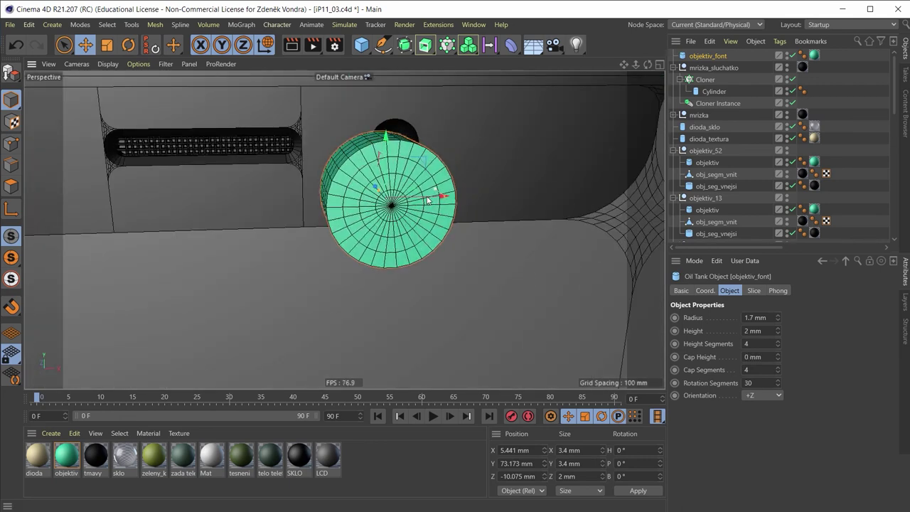
key("ctrl+z")
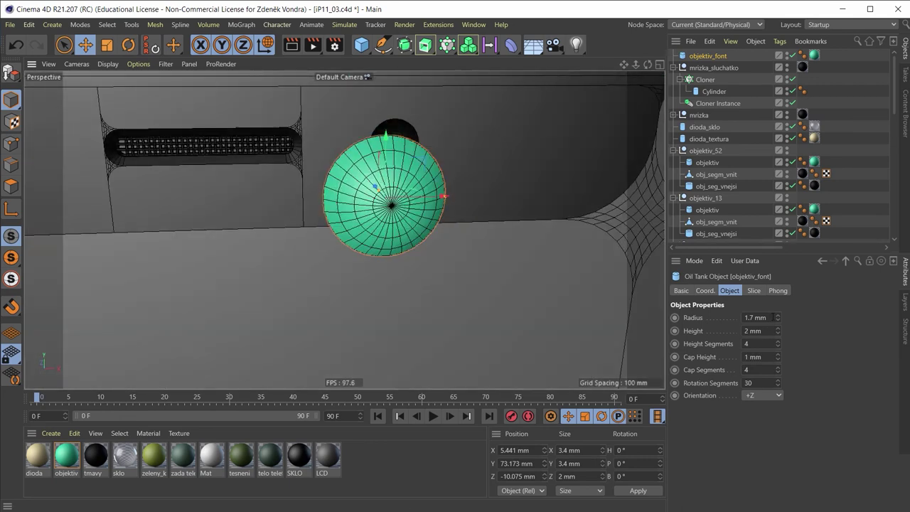
Step: Set objektiv_font's radius and height to 0.5 mm each
double_click(755, 317)
type("1")
key("Return")
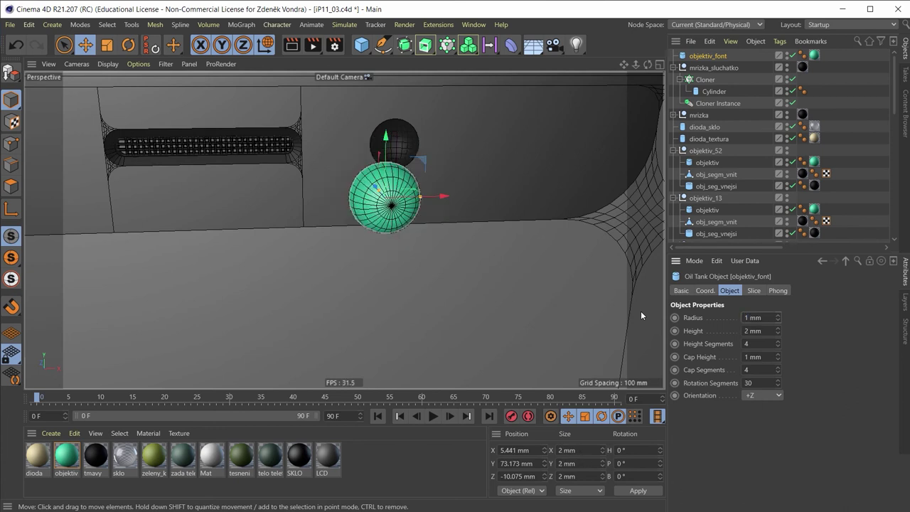
double_click(764, 330)
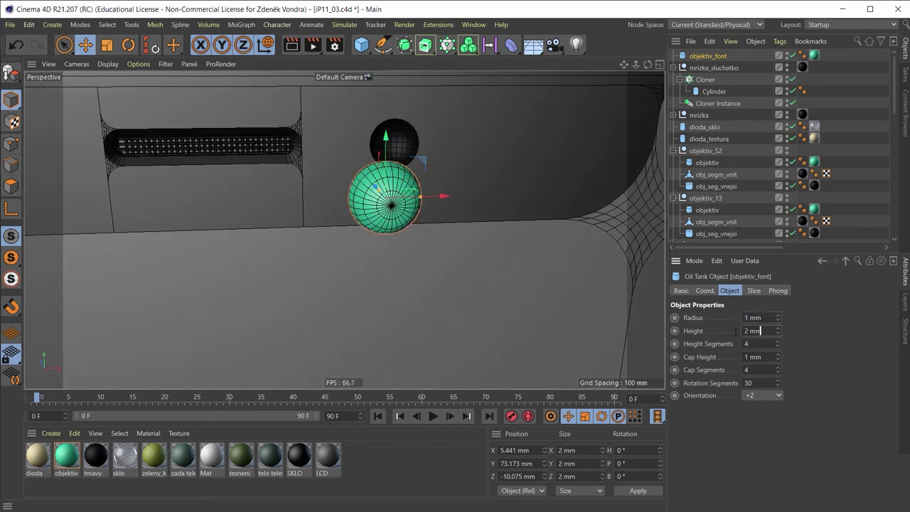
type("1")
key("Return")
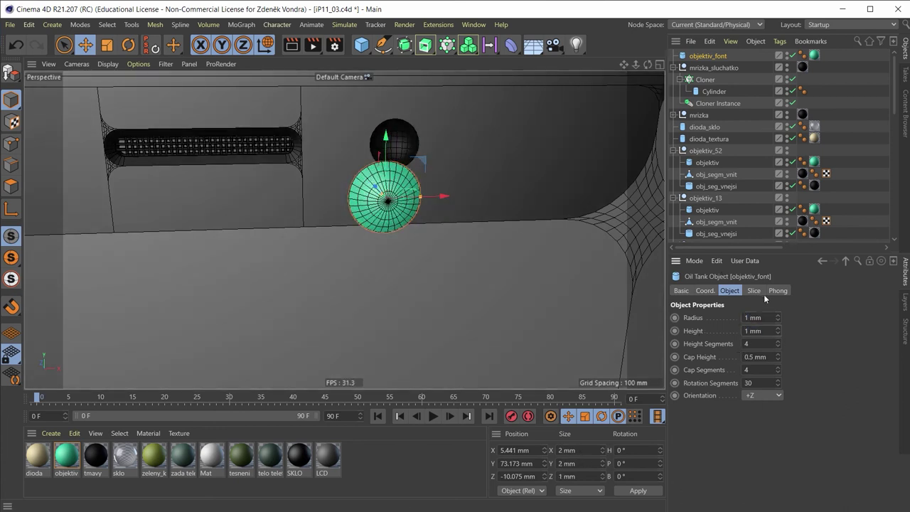
double_click(757, 318)
type("0.5")
key("Return")
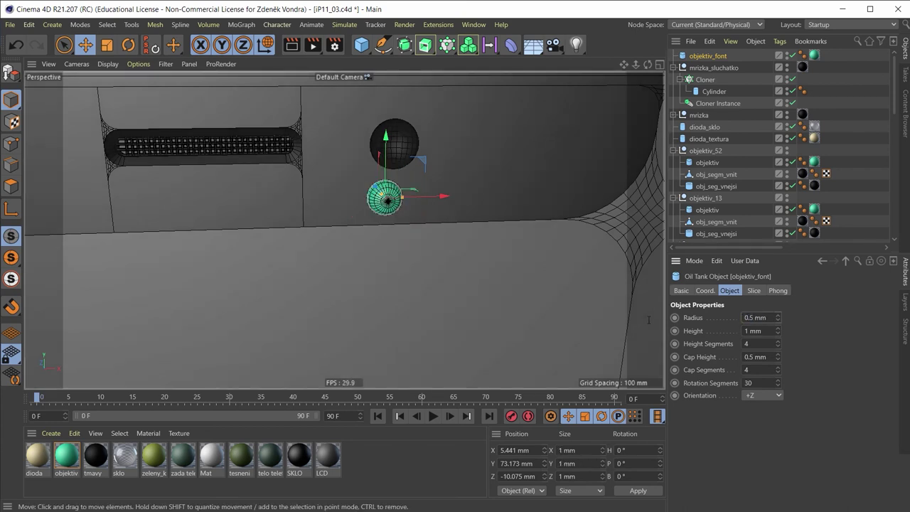
double_click(766, 331)
type("0.5")
key("Return")
Step: Push objektiv_font back and deeper into the front camera hole
left_click_drag(450, 204, 460, 222, "alt")
left_click_drag(411, 172, 337, 189)
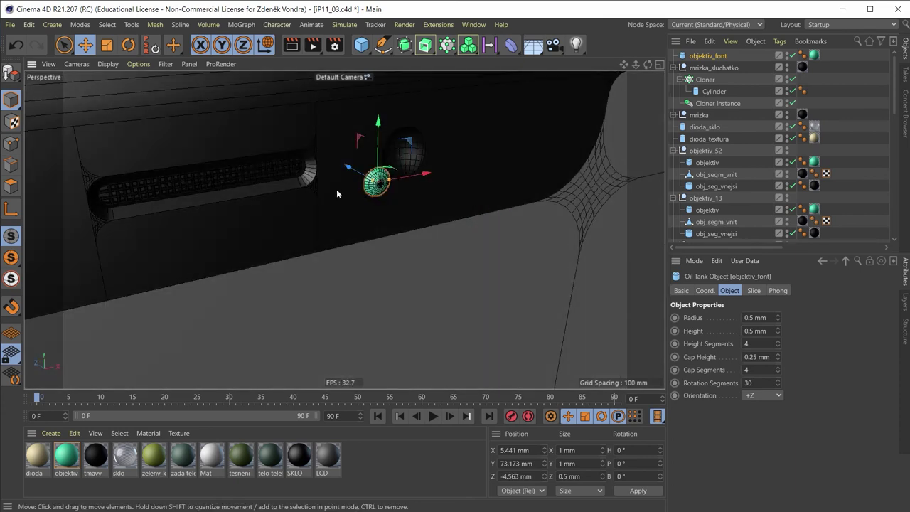
mouse_move(336, 189)
right_mouse_down("alt")
mouse_move(355, 165)
mouse_move(415, 199)
right_mouse_up("alt")
scroll(416, 196, "down", 5)
mouse_move(416, 196)
left_mouse_down("alt")
mouse_move(387, 226)
mouse_move(441, 182)
mouse_move(484, 171)
mouse_move(480, 196)
left_mouse_up("alt")
Step: In the Back view, centre objektiv_font exactly inside the facetime_vyrez sphere
middle_click(480, 195)
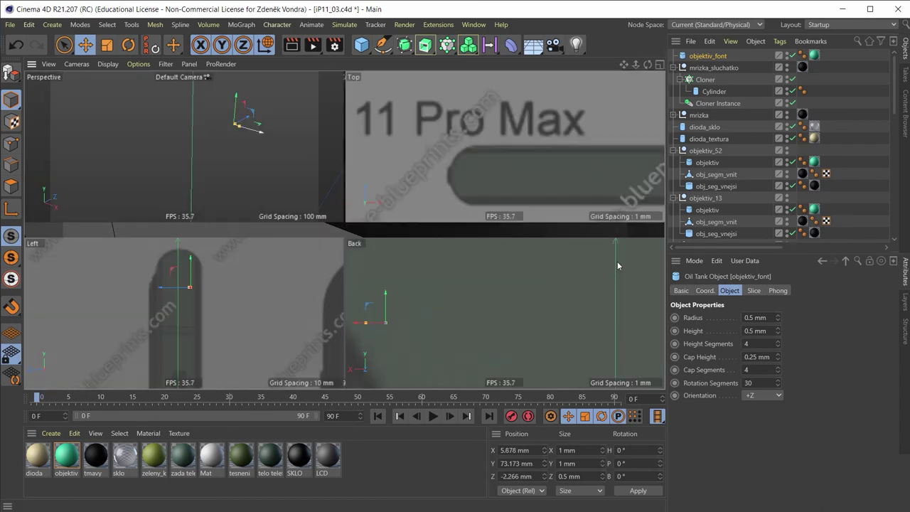
middle_click(306, 238)
scroll(306, 239, "down", 3)
scroll(224, 232, "up", 2)
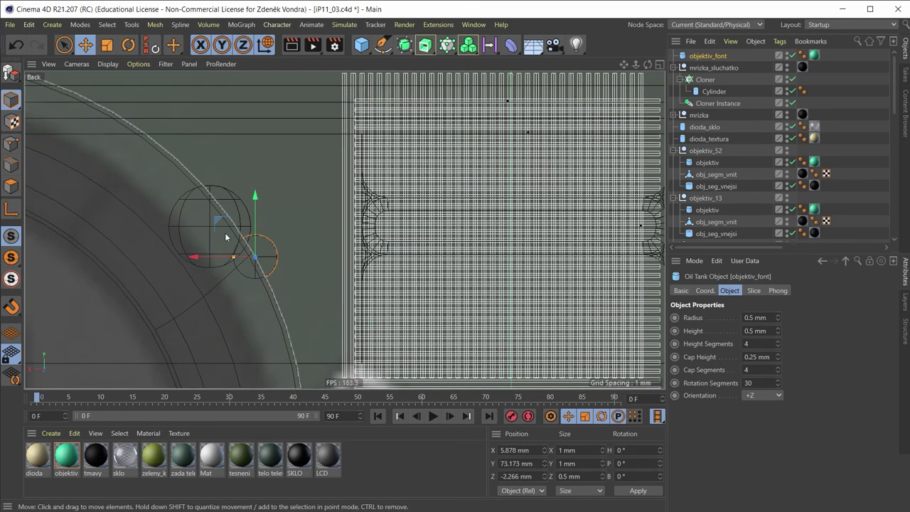
left_click_drag(207, 213, 165, 185)
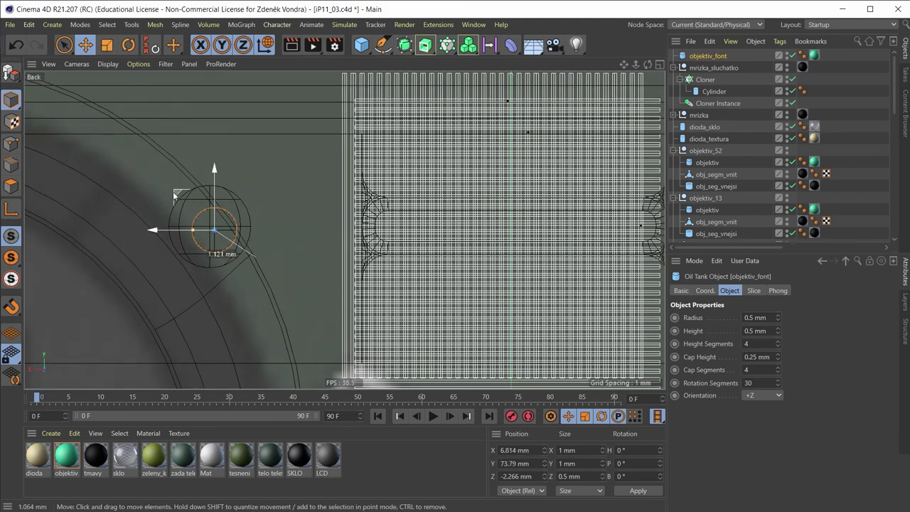
scroll(175, 197, "up", 2)
scroll(213, 227, "up", 1)
scroll(228, 249, "up", 1)
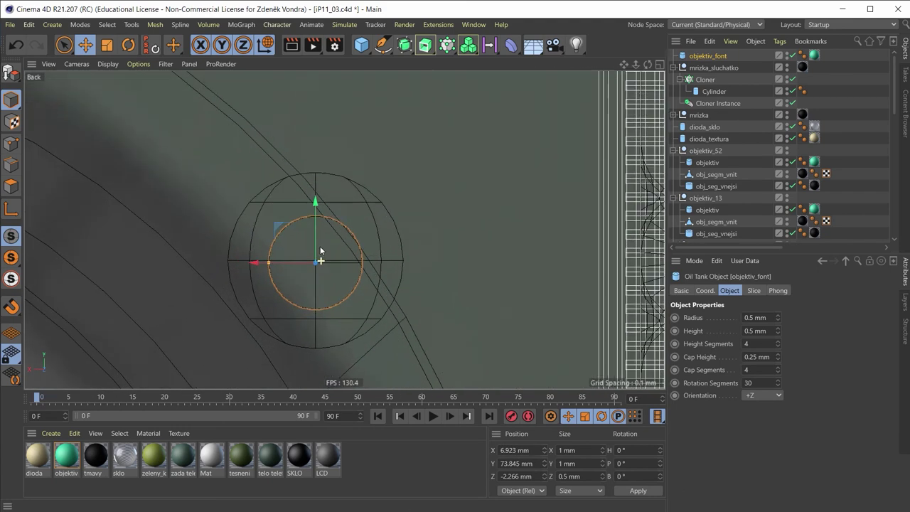
scroll(277, 214, "up", 2)
left_click_drag(276, 234, 276, 230)
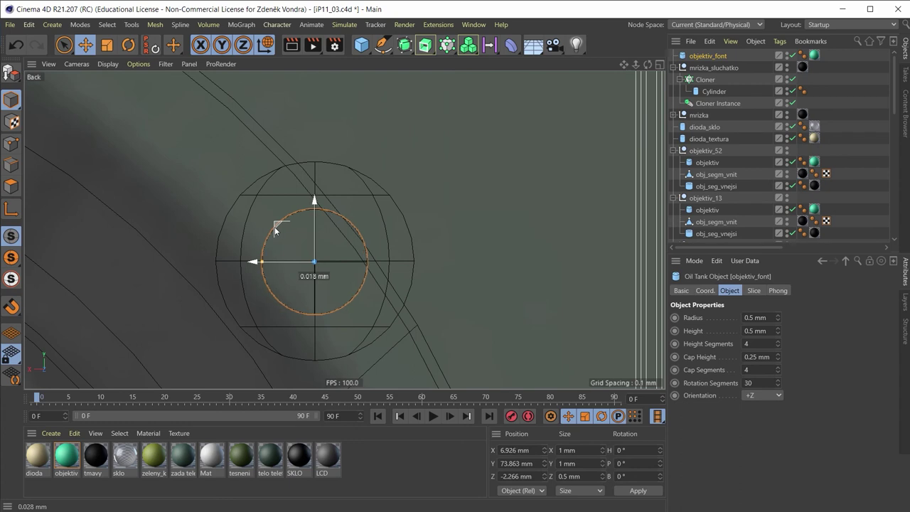
Step: Set objektiv_font's depth to Z -3.58 mm and restore the 0.25 mm cap height
key("F5")
middle_click(203, 132)
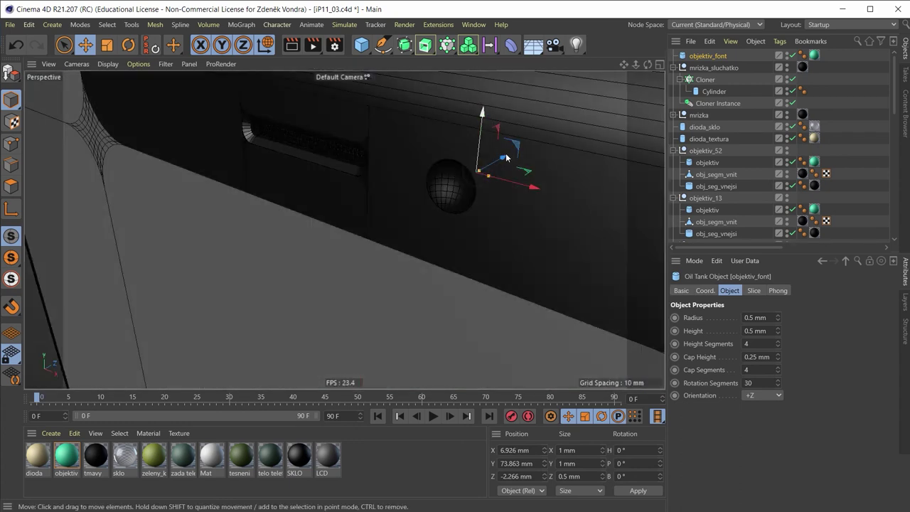
mouse_move(506, 157)
left_mouse_down()
mouse_move(422, 237)
mouse_move(505, 215)
left_mouse_up()
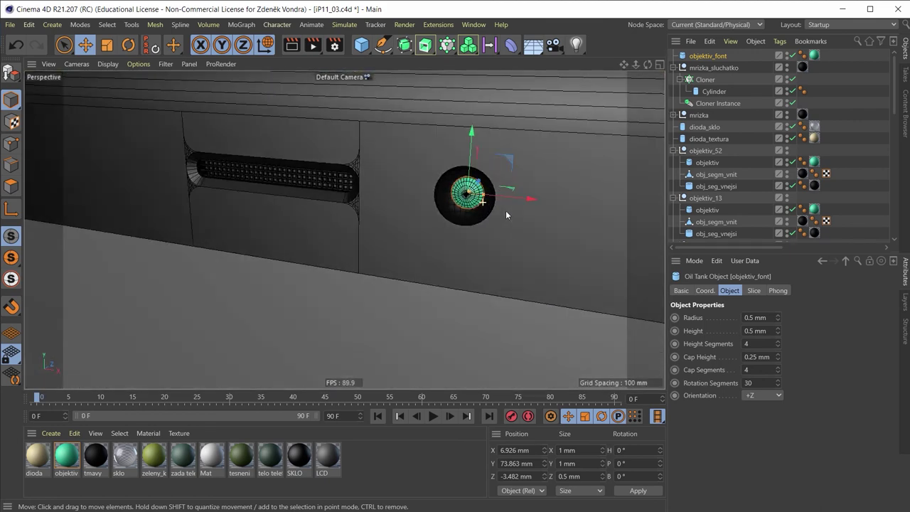
mouse_move(481, 190)
left_mouse_down()
mouse_move(488, 183)
mouse_move(506, 235)
mouse_move(451, 227)
mouse_move(473, 219)
mouse_move(463, 225)
left_mouse_up()
scroll(473, 219, "up", 3)
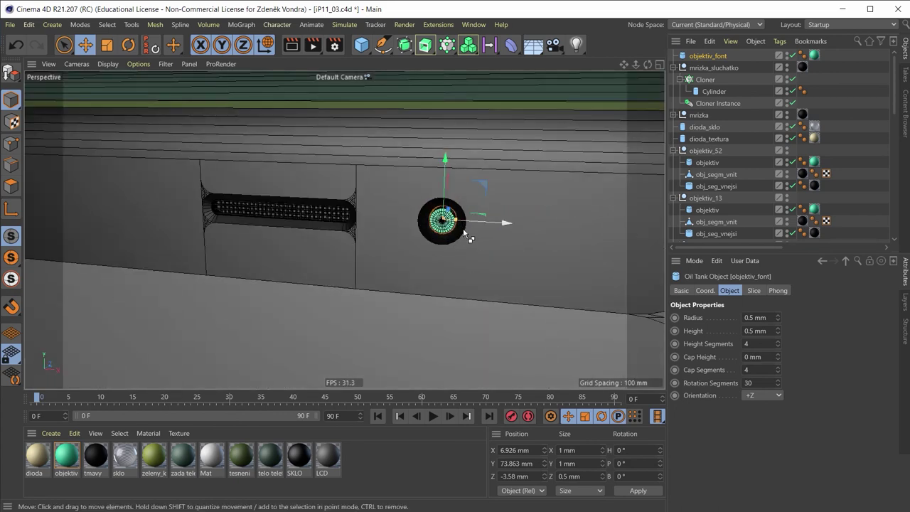
key("ctrl+z")
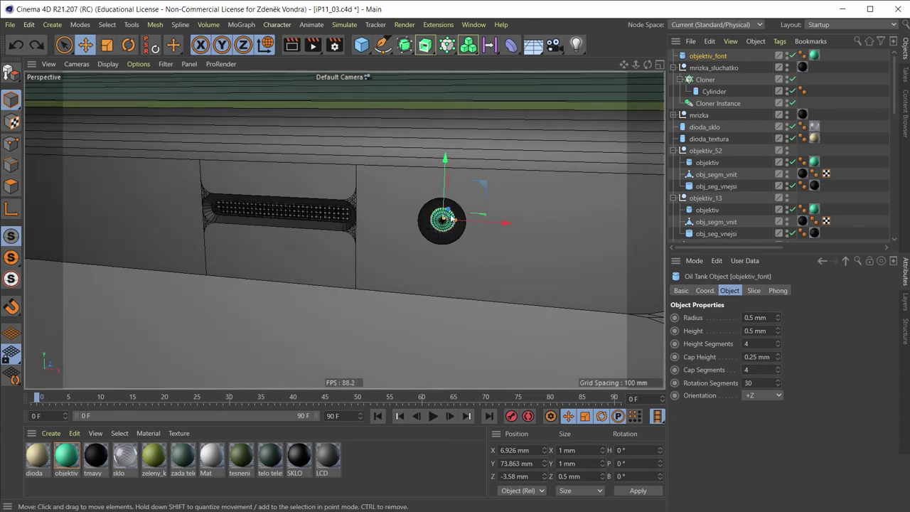
Step: Shift the objektiv_font lens slightly along Z and enlarge its radius to 0.6 mm
mouse_move(453, 204)
left_mouse_down("alt")
mouse_move(468, 197)
mouse_move(461, 208)
left_mouse_up("alt")
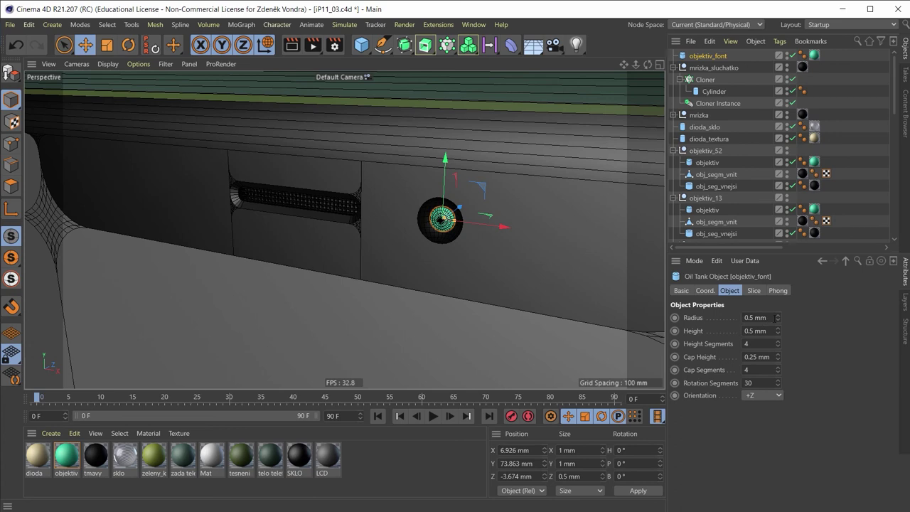
double_click(757, 318)
type("0")
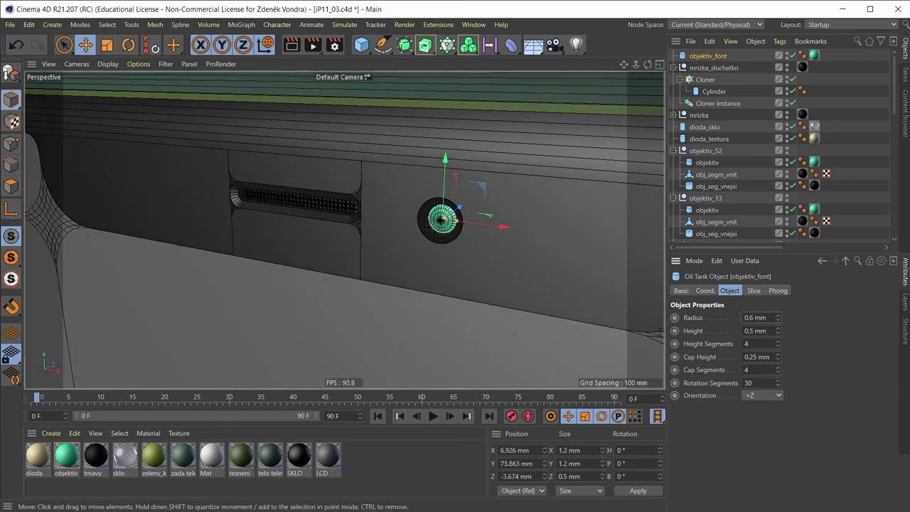
mouse_move(478, 232)
left_mouse_down("alt")
mouse_move(547, 199)
mouse_move(489, 247)
mouse_move(474, 205)
left_mouse_up("alt")
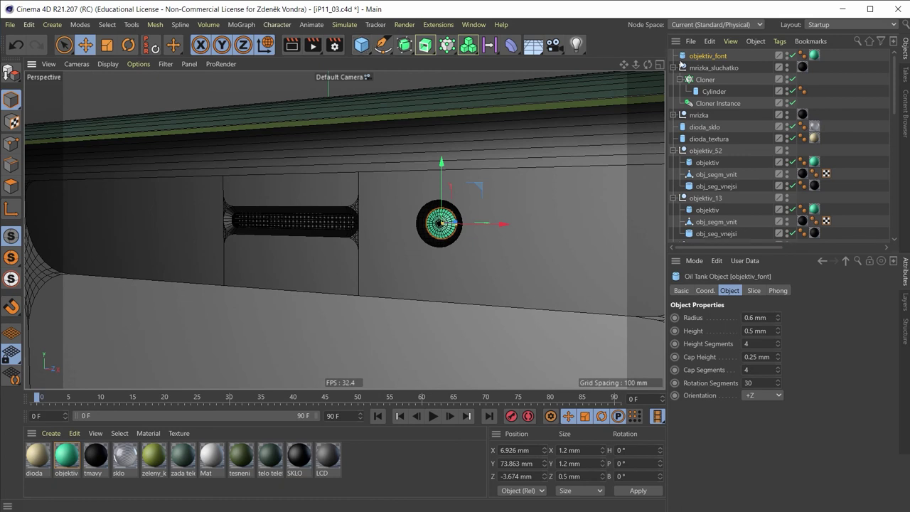
Step: Check the facetime_vyrez sphere's size and add a new Cylinder primitive
scroll(688, 138, "down", 4)
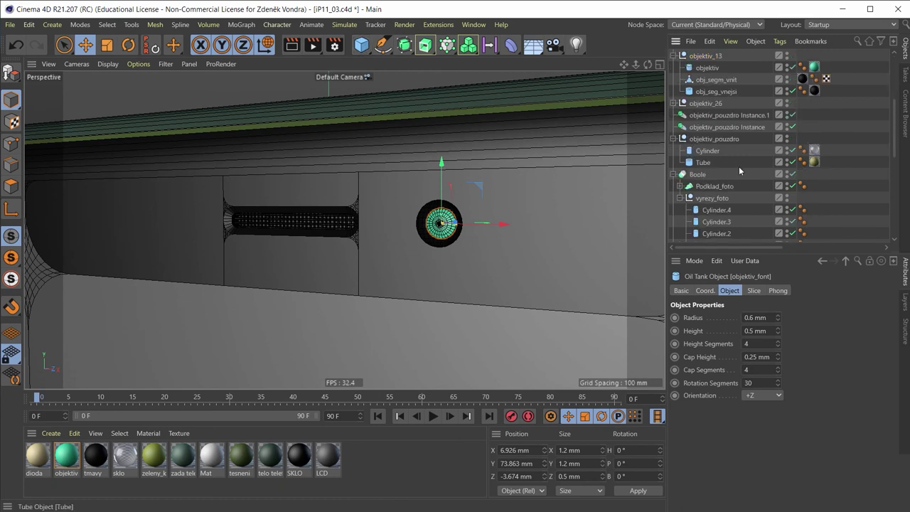
scroll(740, 167, "down", 3)
scroll(731, 198, "down", 3)
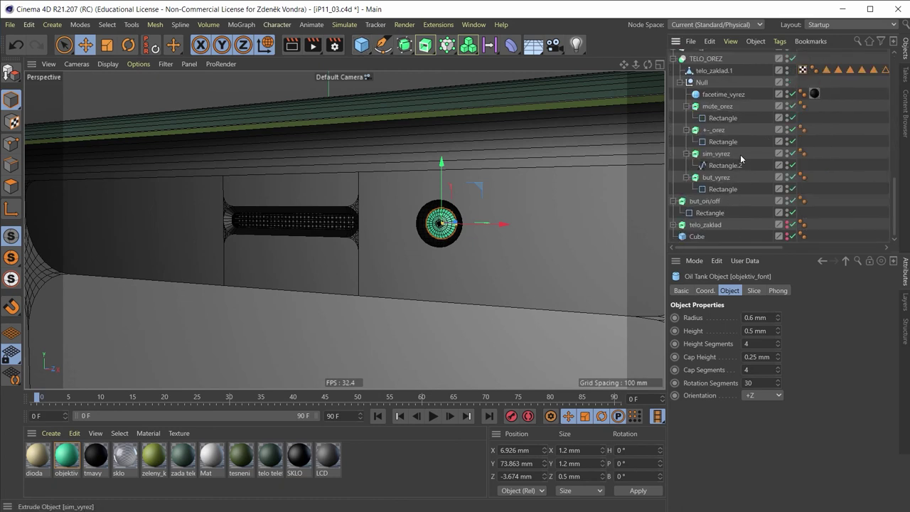
left_click(737, 96)
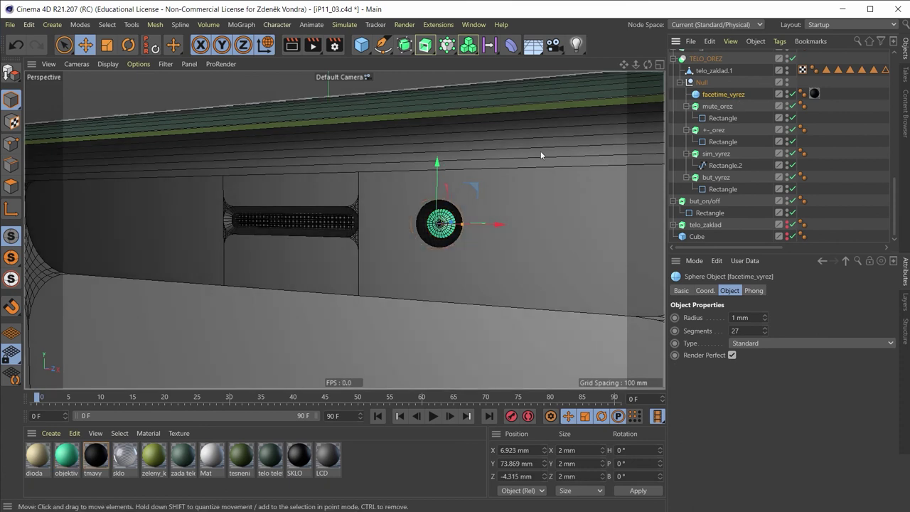
left_click(366, 46)
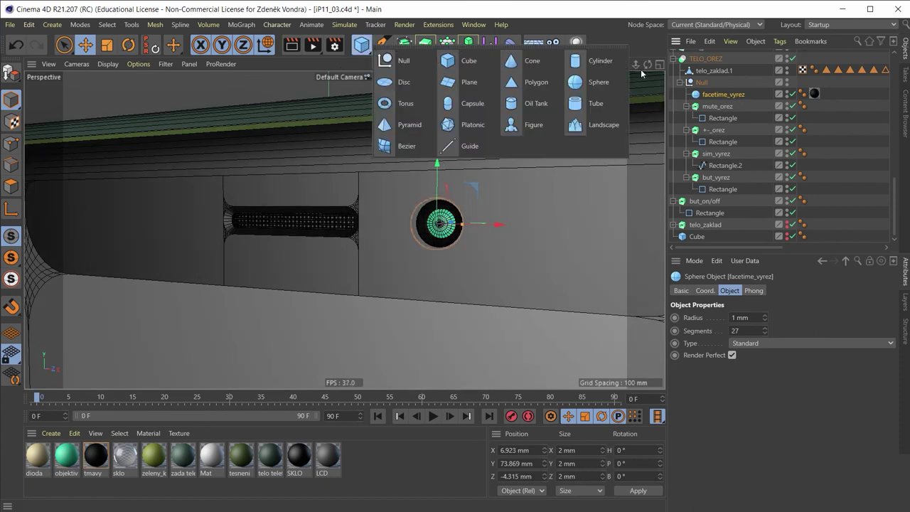
left_click(597, 61)
scroll(719, 86, "up", 10)
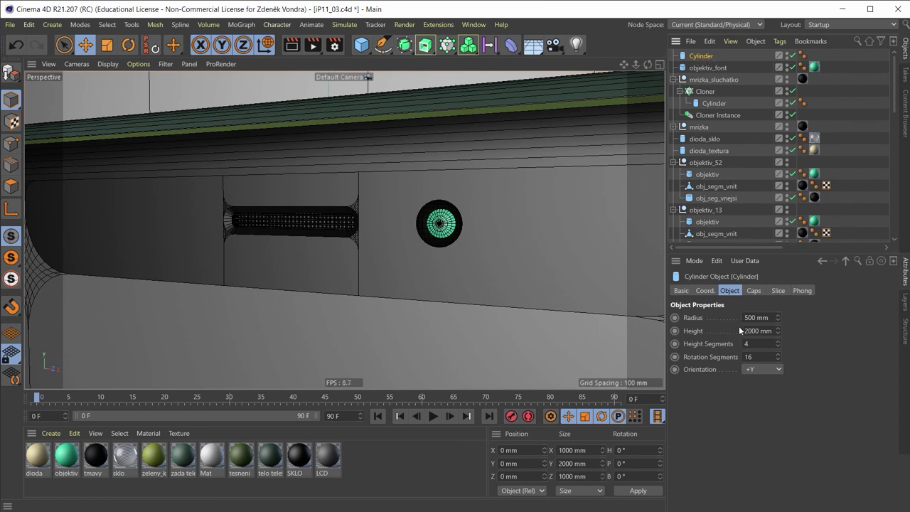
Step: Set the new cylinder's radius to 1 mm and height to 1 mm
double_click(757, 318)
type("1")
key("Return")
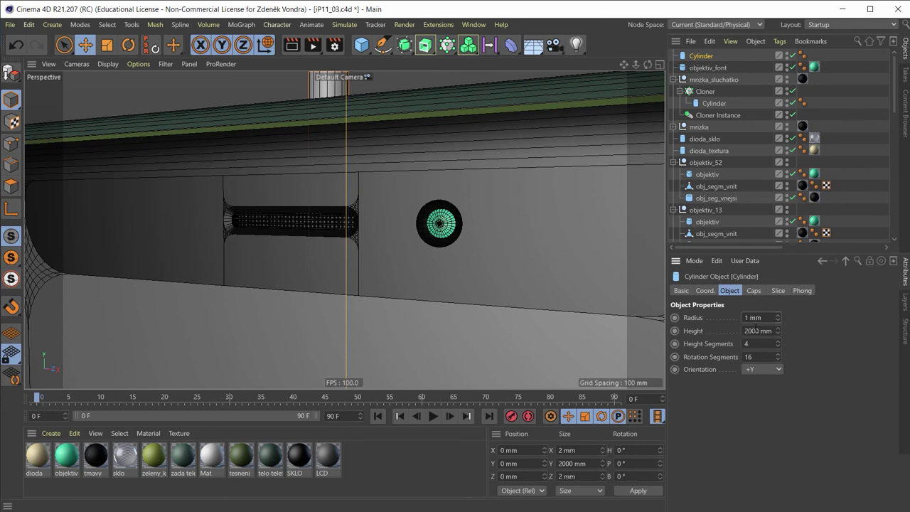
double_click(743, 331)
type("1")
key("Return")
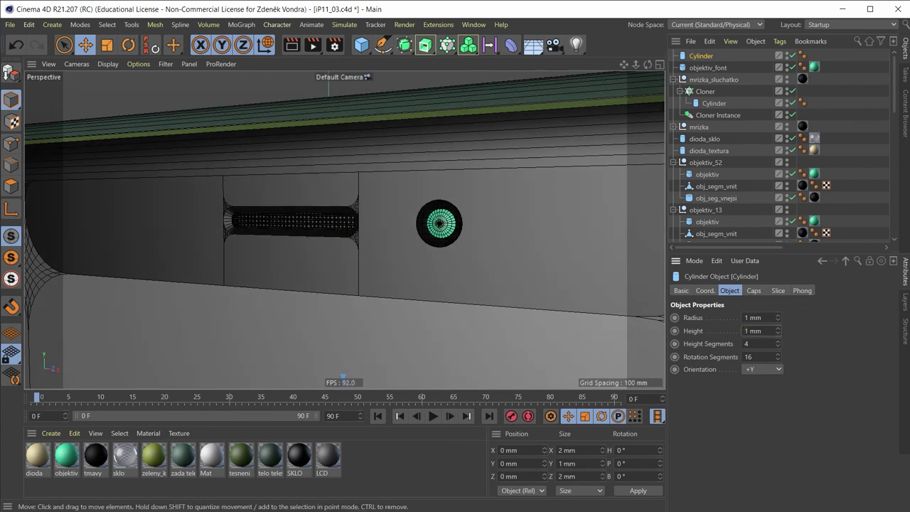
middle_click(415, 242)
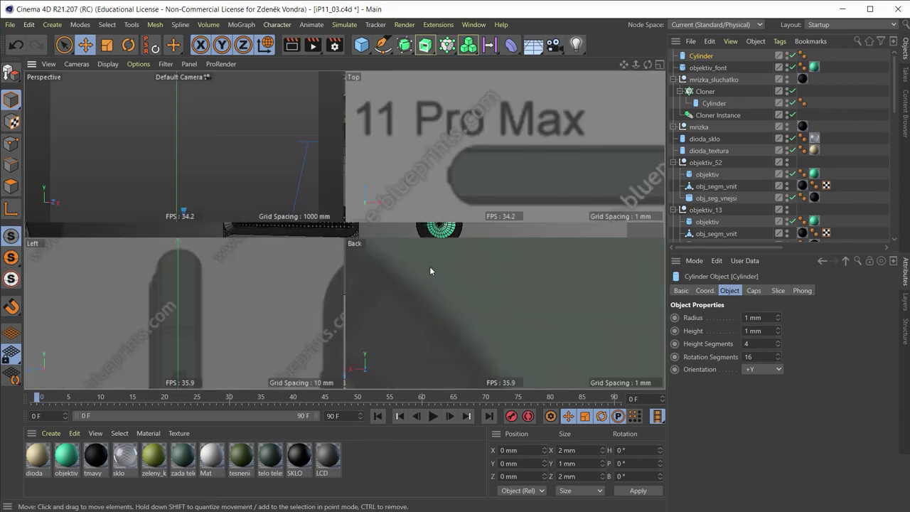
Step: In the Back view, move the cylinder up to the camera area
scroll(455, 320, "down", 3)
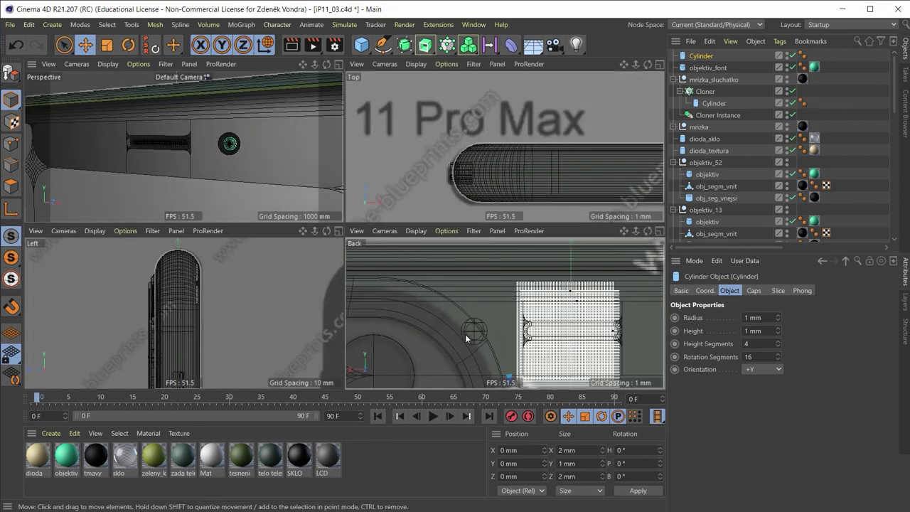
scroll(469, 338, "down", 3)
scroll(476, 334, "down", 2)
scroll(498, 313, "down", 2)
middle_click(529, 296)
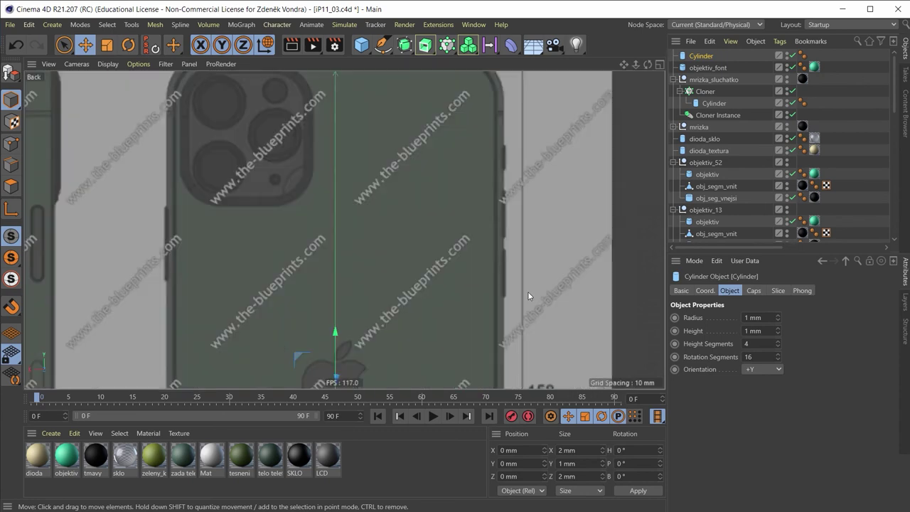
scroll(421, 325, "down", 2)
scroll(410, 341, "down", 3)
left_click_drag(388, 337, 388, 213)
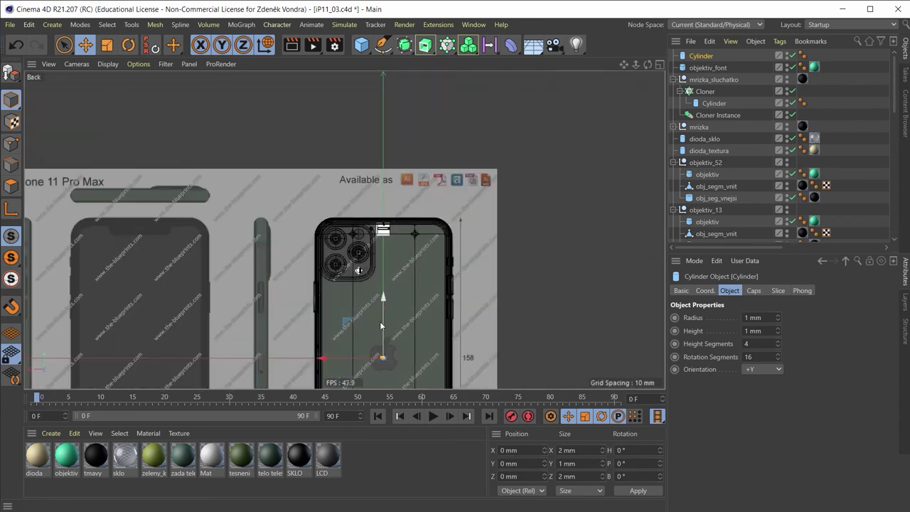
scroll(401, 196, "up", 2)
scroll(385, 237, "up", 3)
scroll(388, 260, "up", 2)
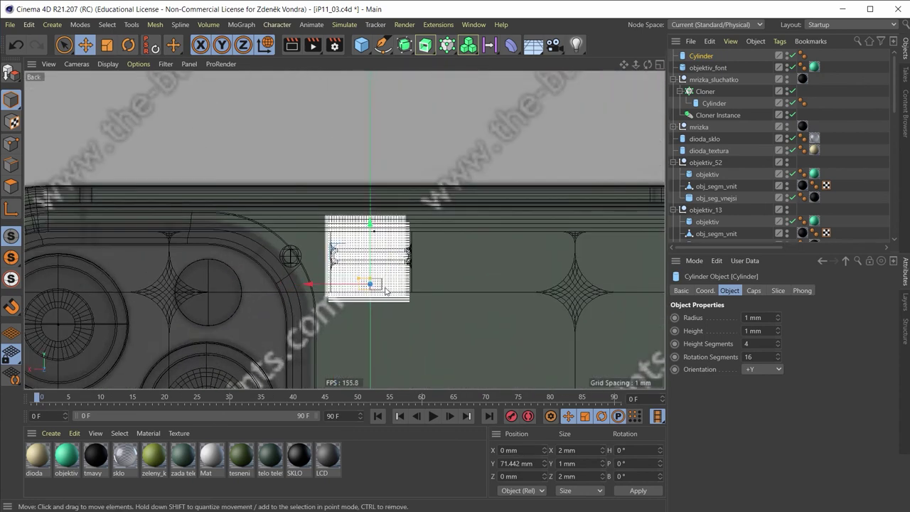
Step: Rotate the cylinder -90° and line it up over the front camera
key("r")
left_click_drag(370, 317, 355, 398)
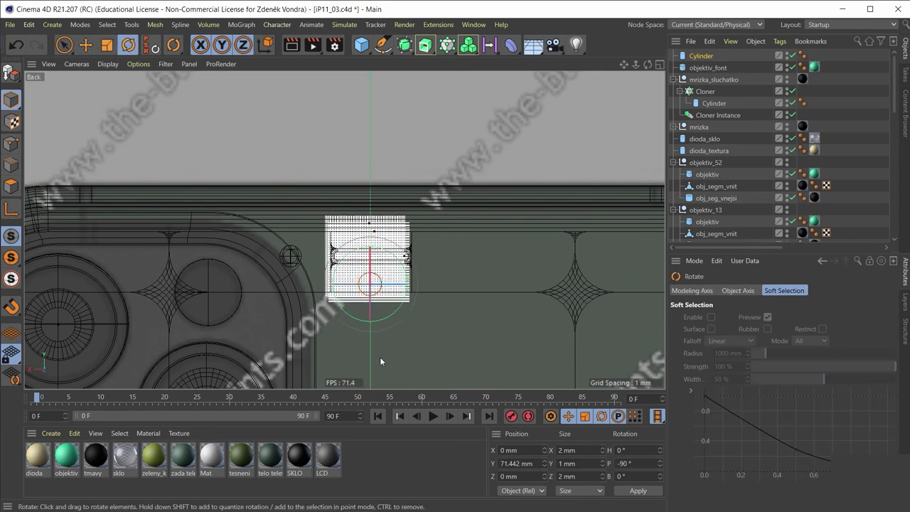
key("e")
scroll(328, 249, "up", 2)
scroll(327, 249, "up", 2)
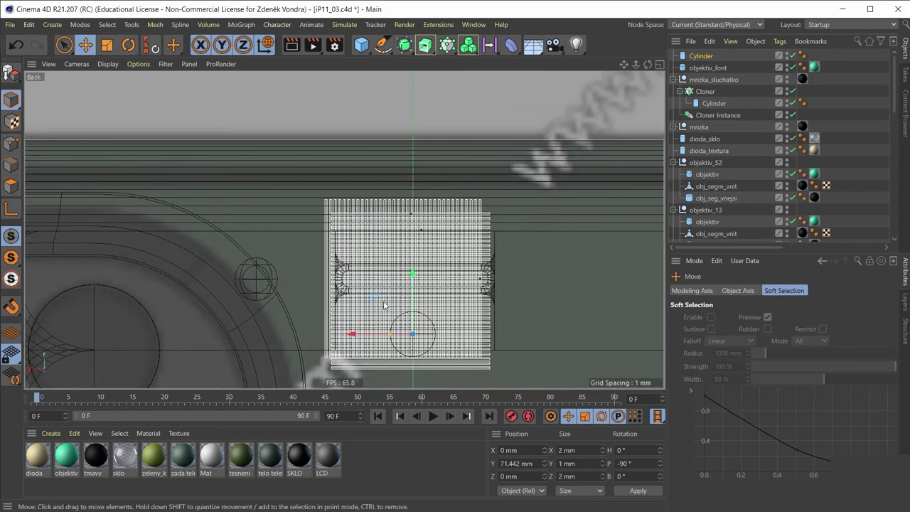
mouse_move(378, 303)
left_mouse_down()
mouse_move(215, 249)
mouse_move(228, 244)
left_mouse_up()
Step: Bring the cylinder forward along Z over the green lens, to Z -4.576 mm
middle_click(390, 86)
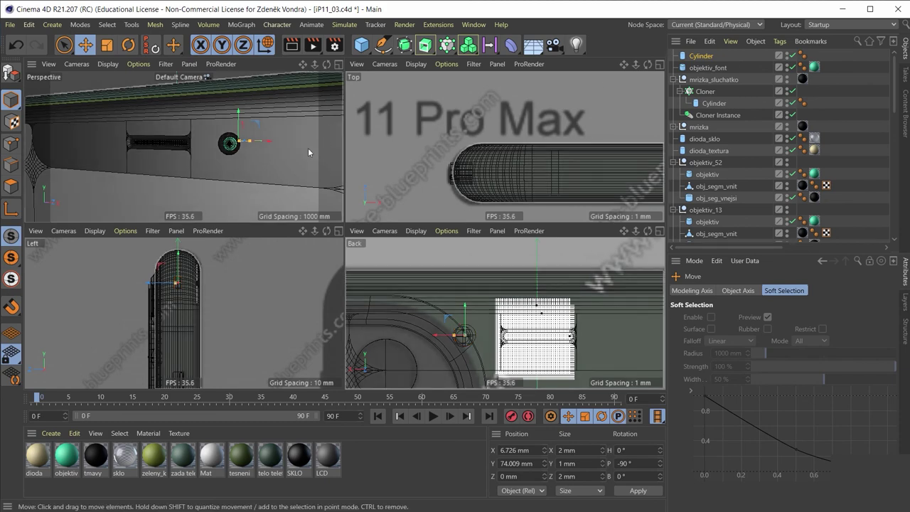
middle_click(276, 127)
scroll(486, 227, "up", 3)
scroll(502, 226, "up", 2)
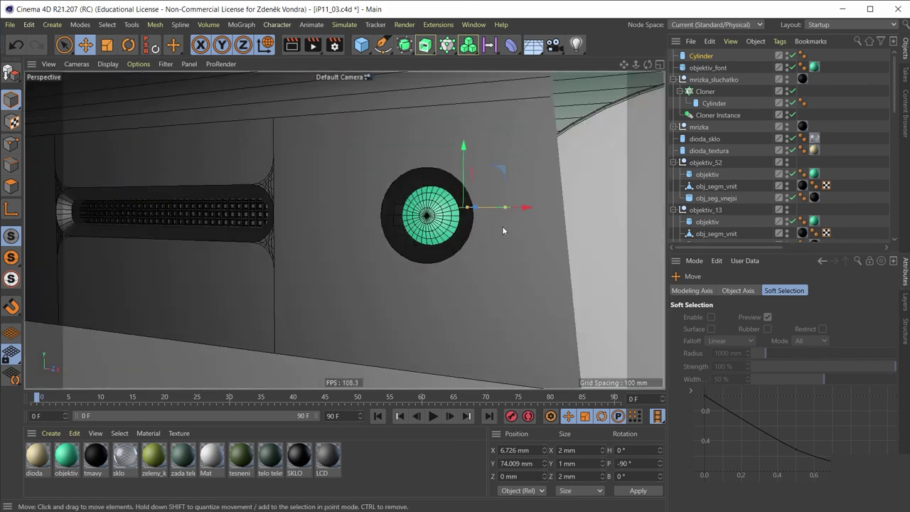
left_click_drag(502, 227, 456, 262, "alt")
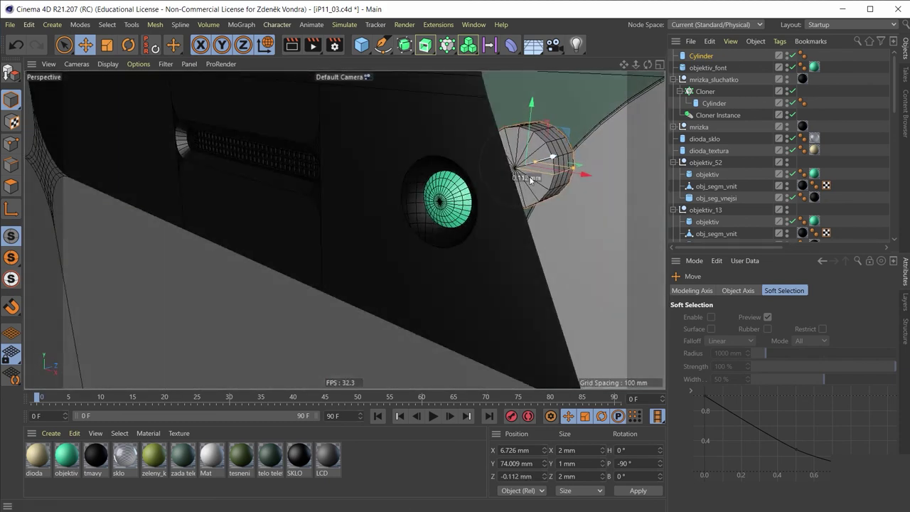
mouse_move(560, 163)
left_mouse_down()
mouse_move(462, 228)
mouse_move(514, 192)
mouse_move(512, 233)
mouse_move(491, 207)
left_mouse_up()
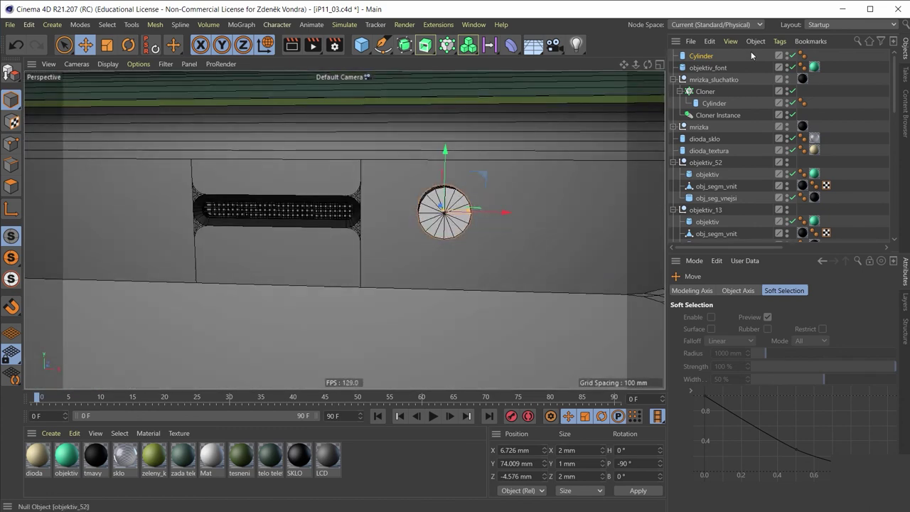
Step: Give the cylinder 30 rotation segments and a 0.1 mm height
left_click(690, 57)
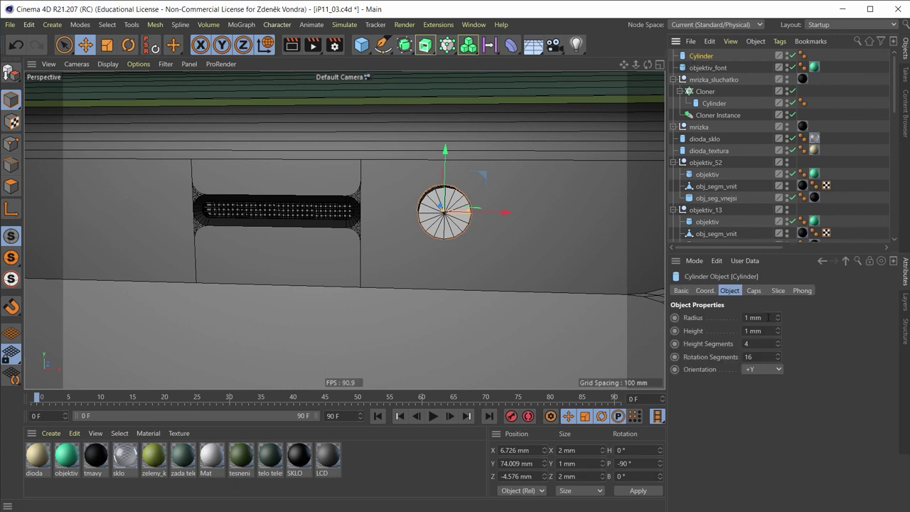
double_click(760, 356)
type("30")
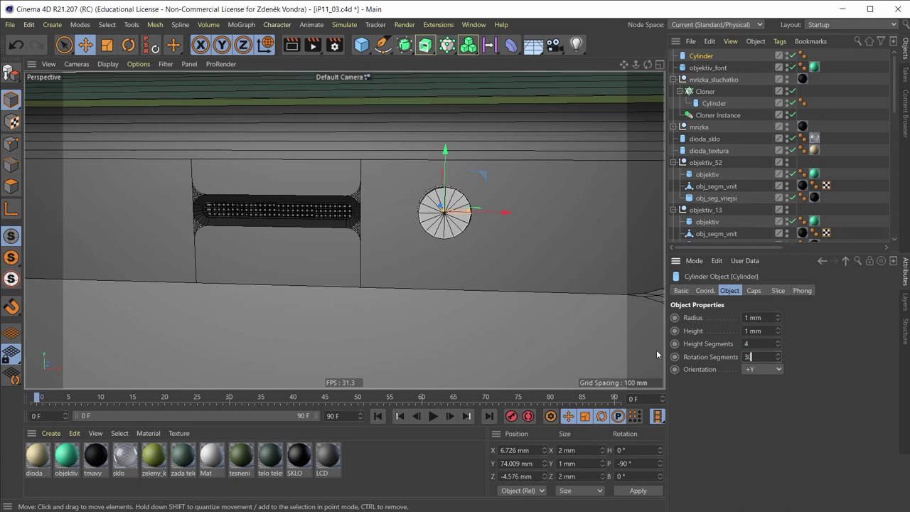
key("Return")
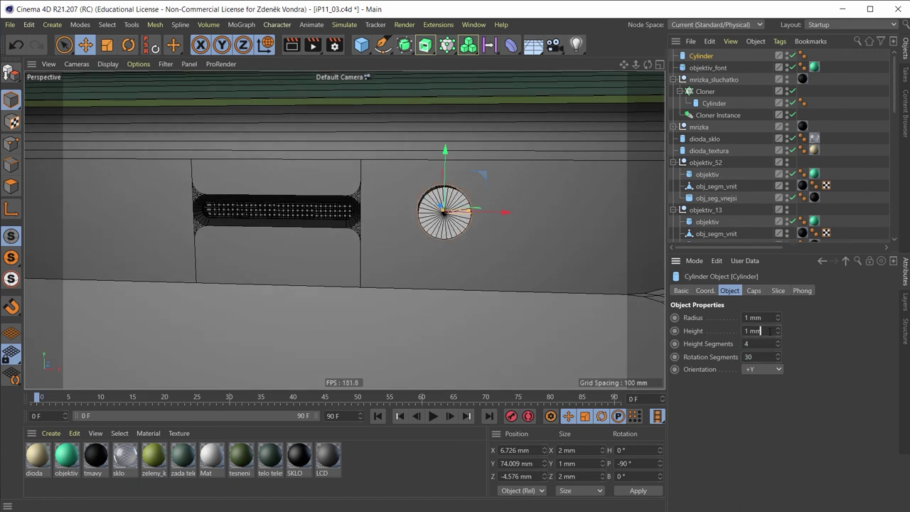
double_click(759, 331)
type("1")
key("Return")
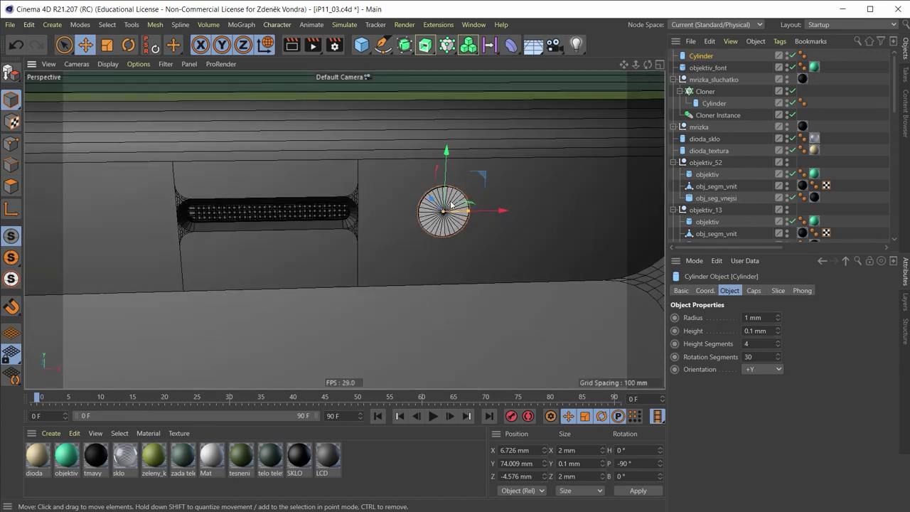
Step: Pull the thin disc back along Z to -3.948 mm toward the lens
scroll(455, 221, "up", 5)
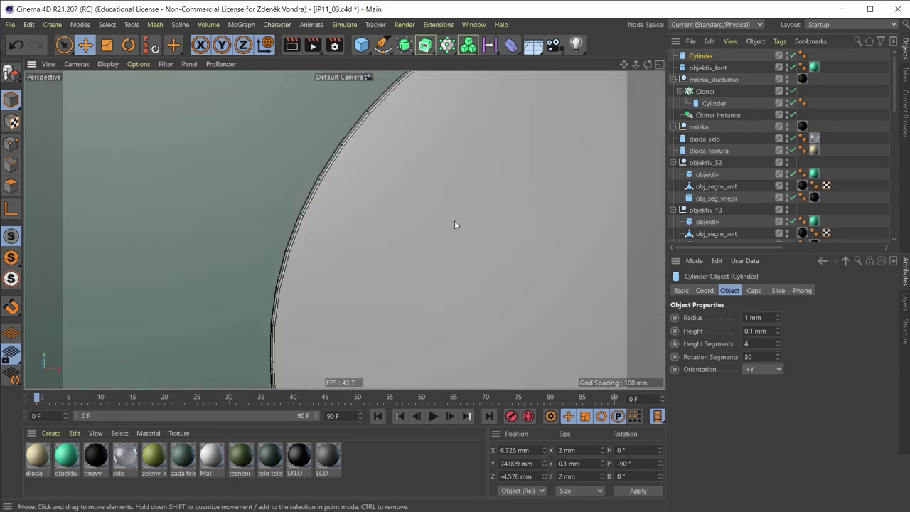
scroll(454, 220, "down", 5)
mouse_move(454, 221)
left_mouse_down("alt")
mouse_move(349, 233)
mouse_move(399, 228)
left_mouse_up("alt")
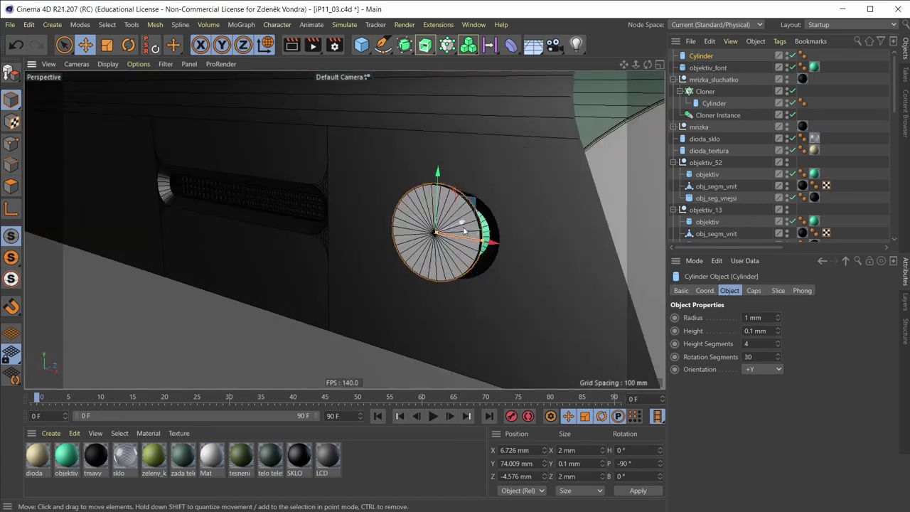
left_click_drag(459, 234, 513, 220)
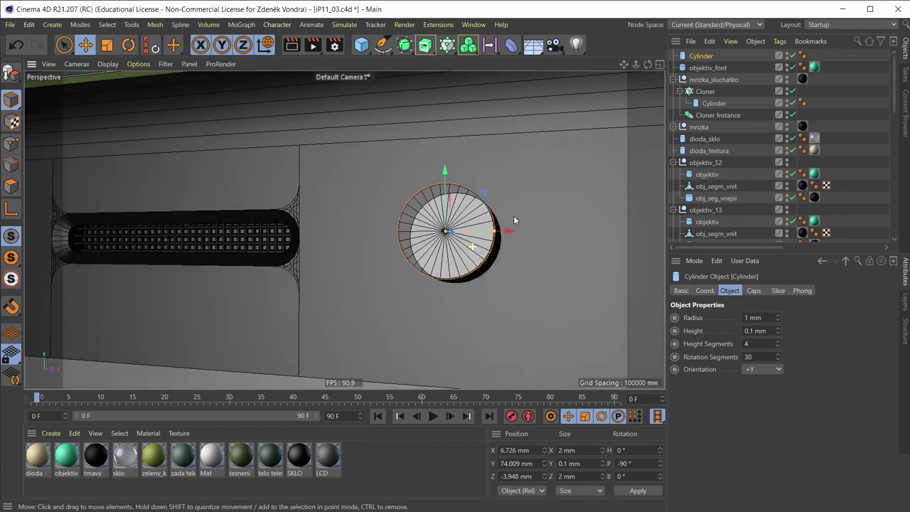
middle_click(514, 221)
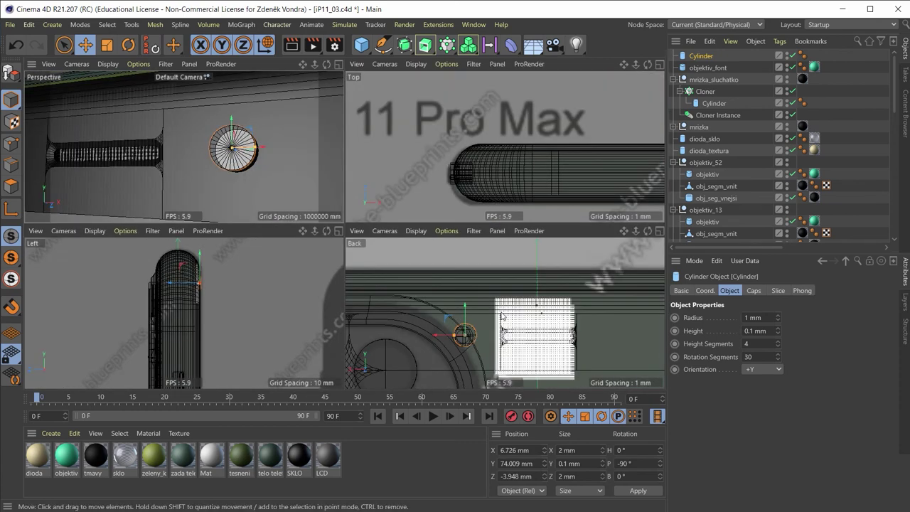
Step: Parent the disc to objektiv_font, zero its position to centre it, then unparent it
middle_click(502, 316)
scroll(472, 327, "up", 5)
scroll(173, 256, "up", 3)
middle_click_drag(173, 256, 391, 225, "alt")
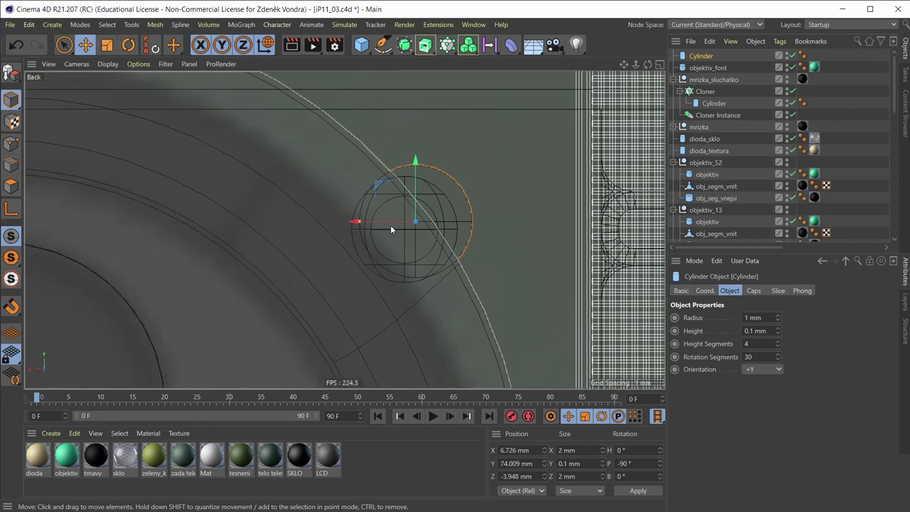
scroll(390, 225, "up", 2)
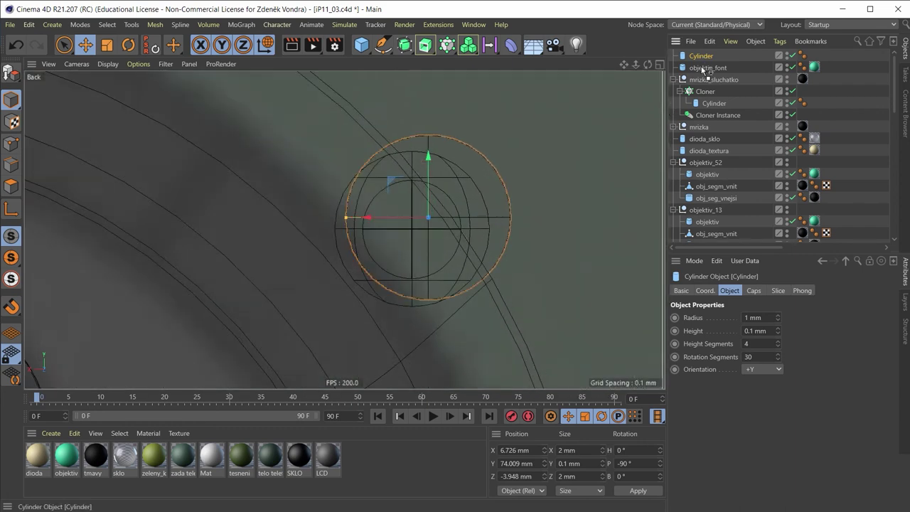
left_click_drag(704, 67, 705, 69)
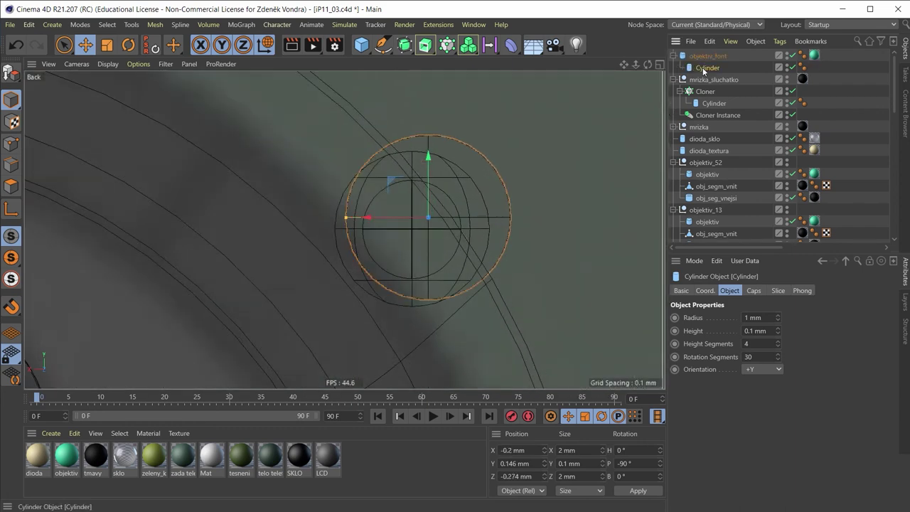
left_click(706, 290)
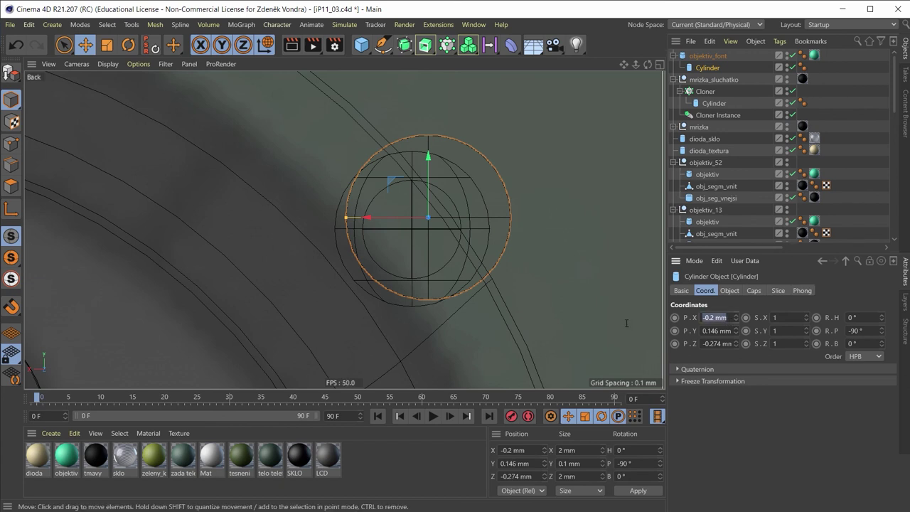
type("0")
key("Return")
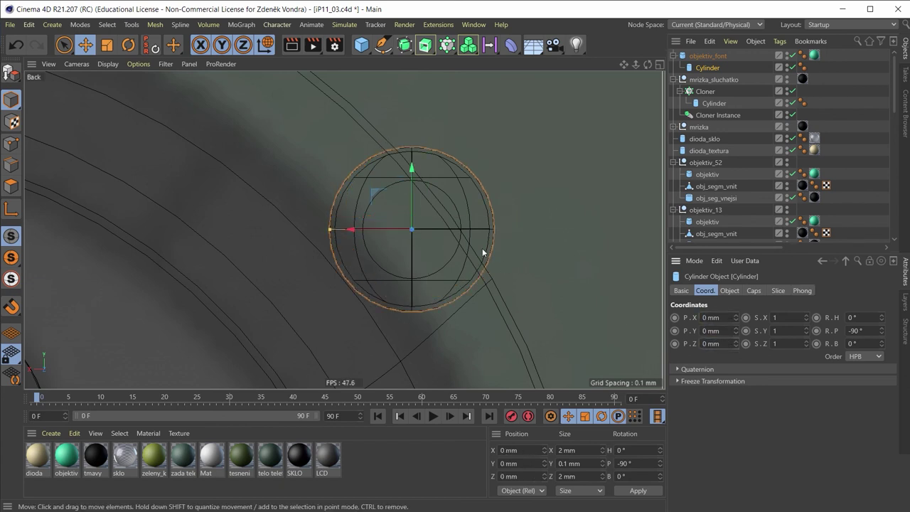
middle_click(476, 240)
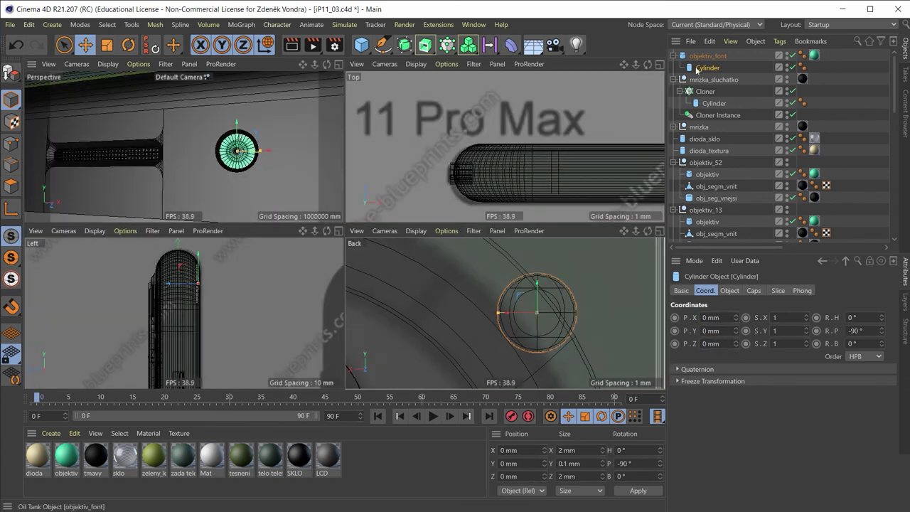
mouse_move(697, 70)
left_mouse_down()
mouse_move(690, 42)
mouse_move(704, 55)
left_mouse_up()
Step: Push the disc along its depth axis toward the phone's front surface
middle_click(212, 162)
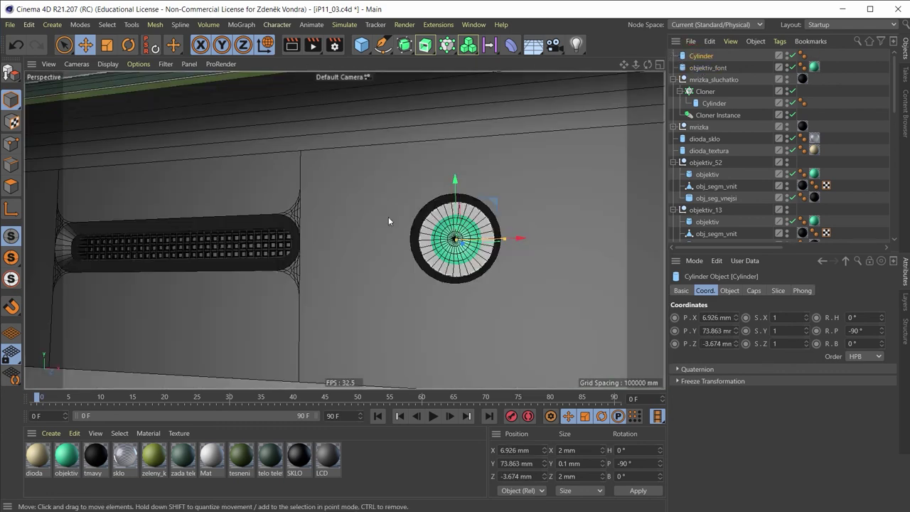
scroll(388, 217, "up", 1)
mouse_move(381, 263)
left_mouse_down("alt")
mouse_move(487, 238)
mouse_move(469, 240)
mouse_move(546, 211)
mouse_move(469, 265)
mouse_move(422, 231)
left_mouse_up("alt")
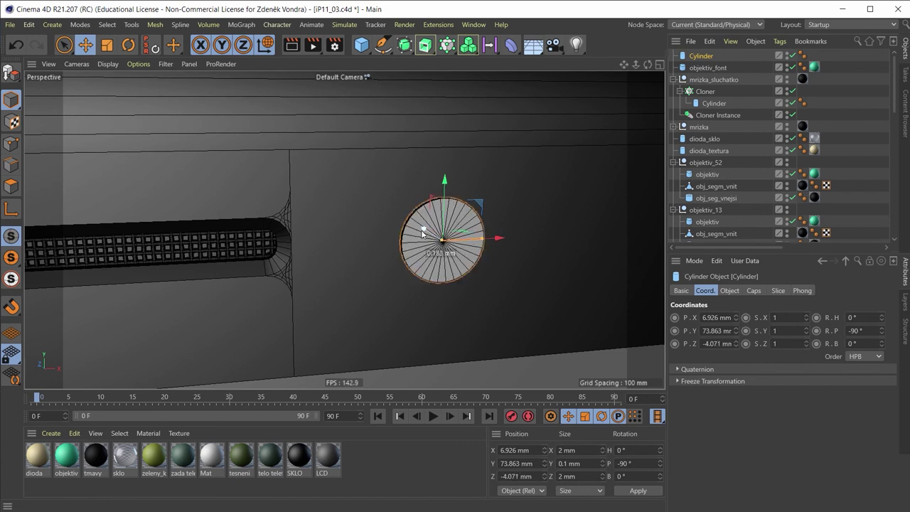
mouse_move(421, 230)
left_mouse_down()
mouse_move(274, 189)
mouse_move(428, 244)
left_mouse_up()
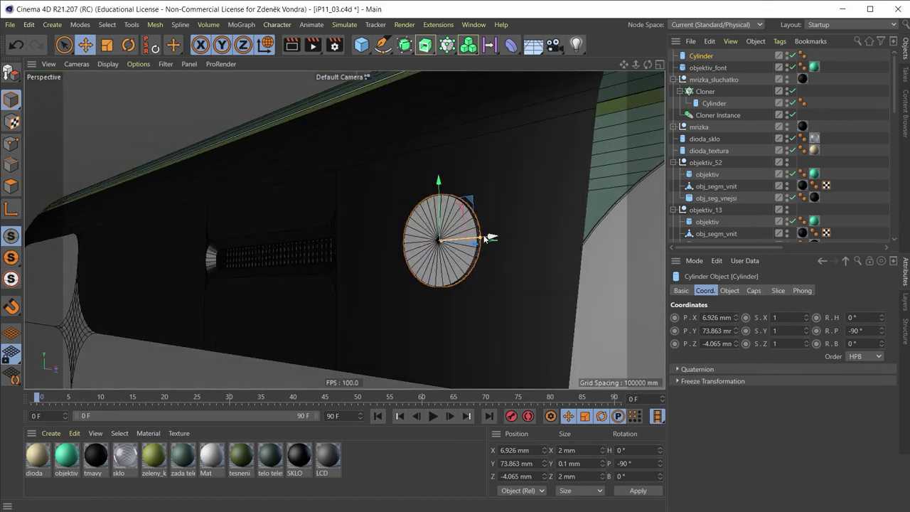
mouse_move(498, 240)
left_mouse_down("alt")
mouse_move(470, 303)
mouse_move(477, 250)
left_mouse_up("alt")
middle_click(477, 249)
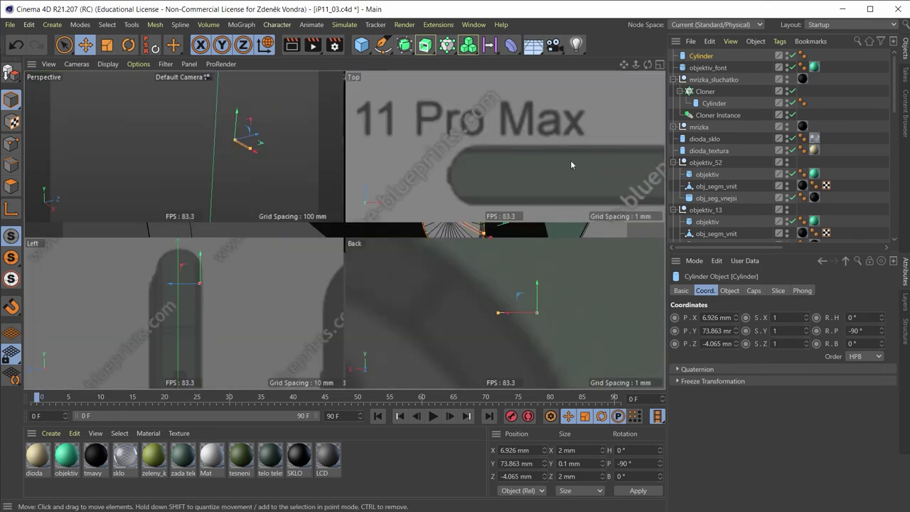
Step: In the Top view, move the disc flush with the front surface at Z -3.968 mm
middle_click(578, 156)
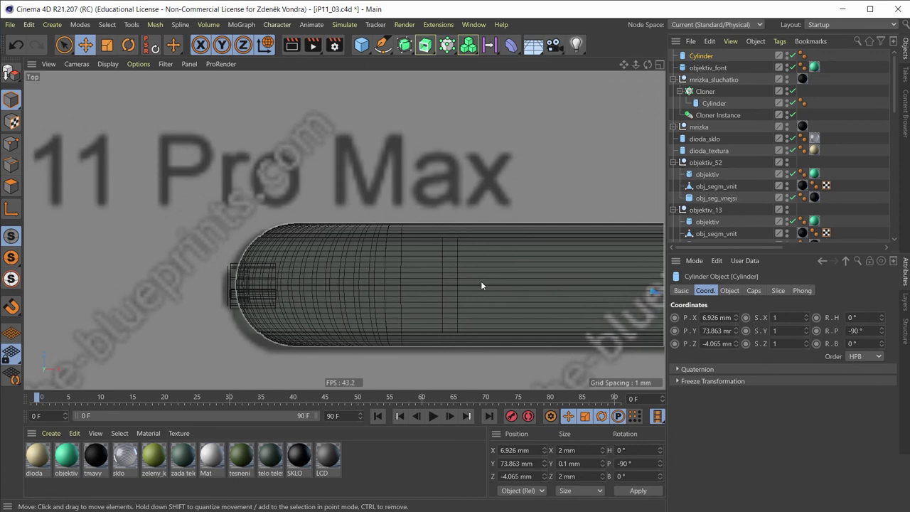
scroll(480, 283, "down", 2)
scroll(527, 244, "up", 3)
scroll(436, 271, "up", 3)
scroll(490, 223, "up", 3)
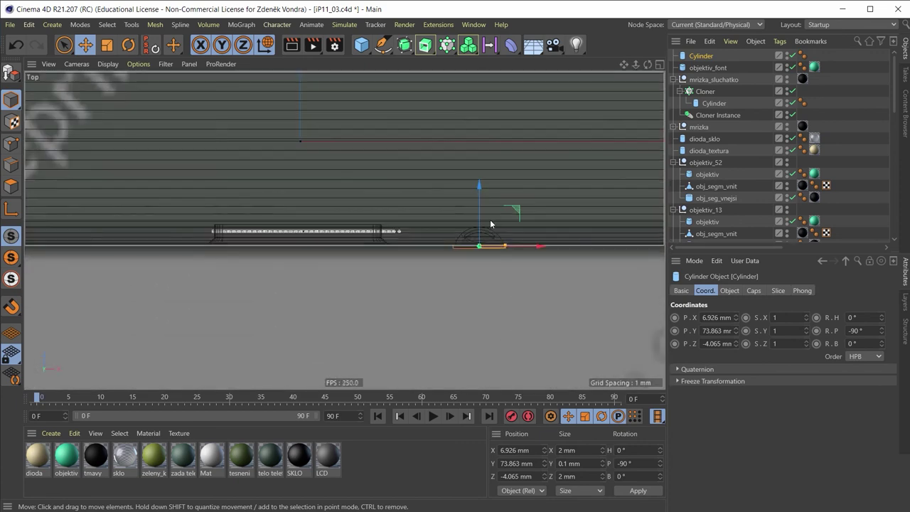
scroll(490, 223, "up", 2)
scroll(475, 238, "up", 2)
scroll(476, 237, "up", 2)
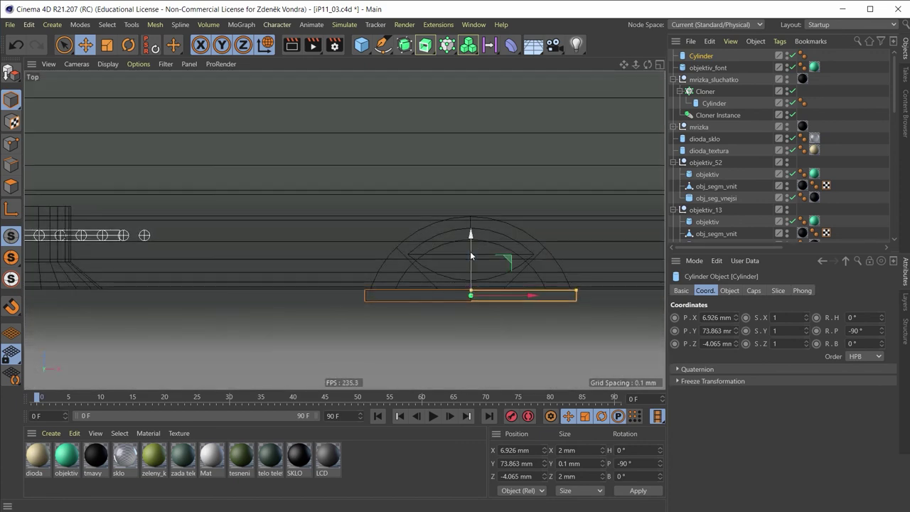
left_click_drag(471, 256, 482, 241)
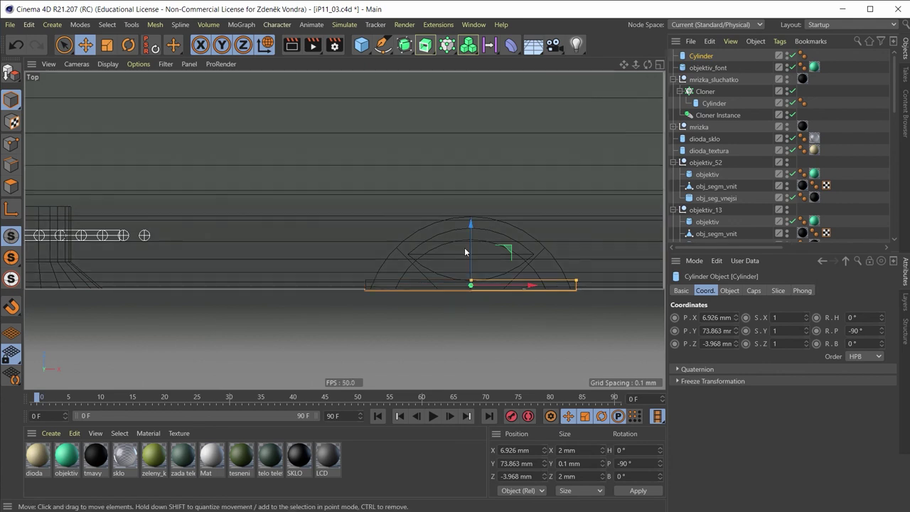
middle_click(464, 248)
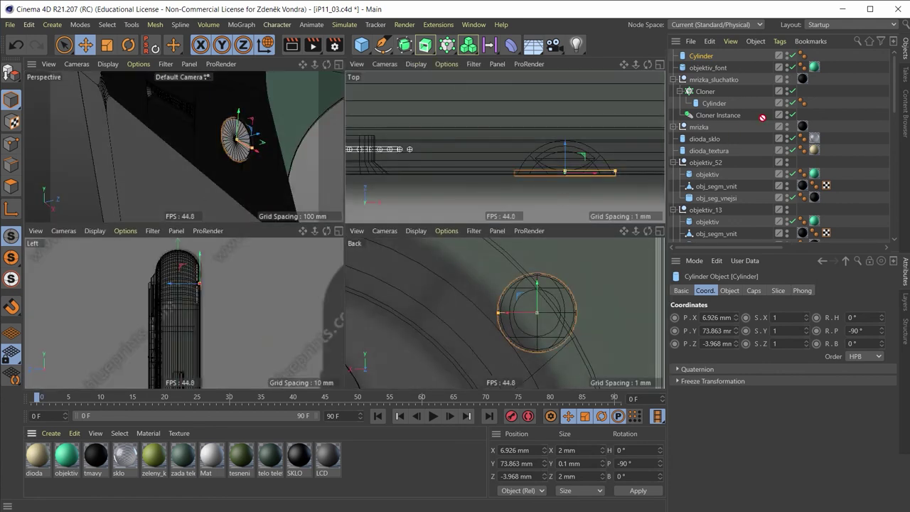
Step: Apply the sklo material to the disc and rename it sklo_predni_kamera
mouse_move(763, 117)
left_mouse_down()
mouse_move(693, 44)
mouse_move(711, 60)
left_mouse_up()
left_click(709, 60)
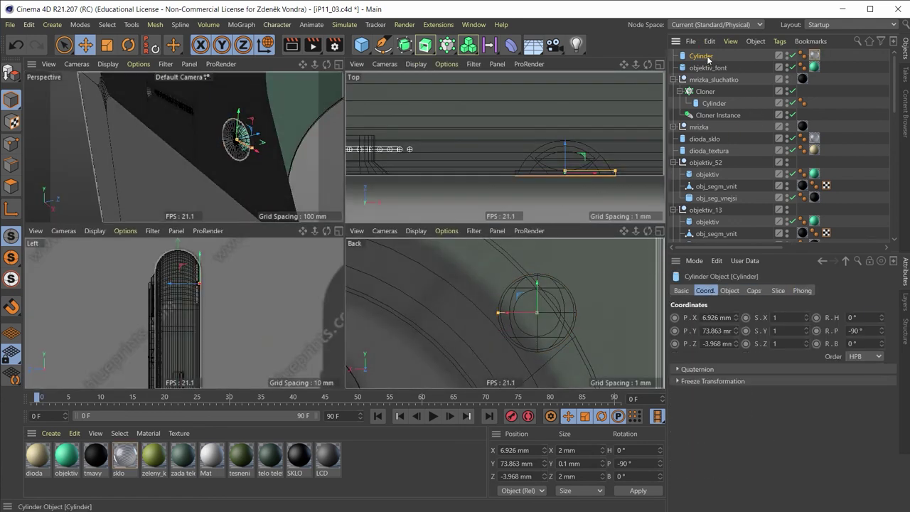
double_click(709, 59)
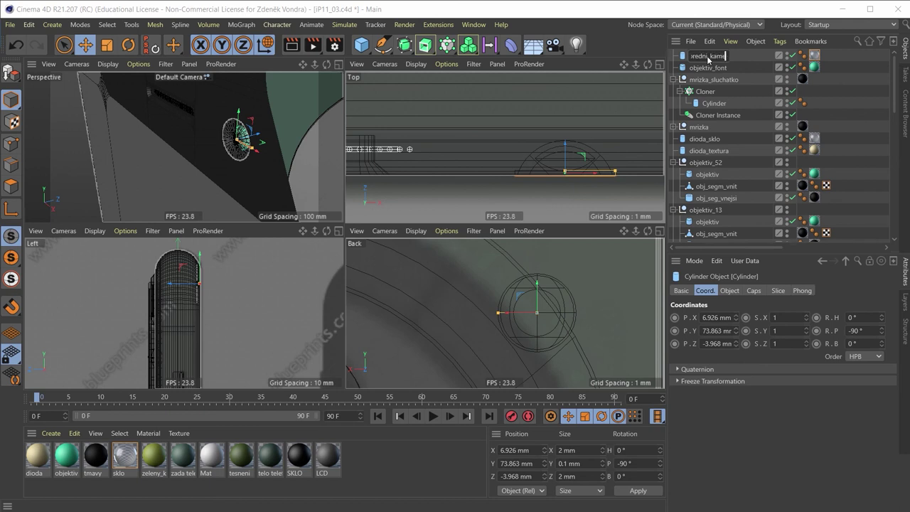
key("Return")
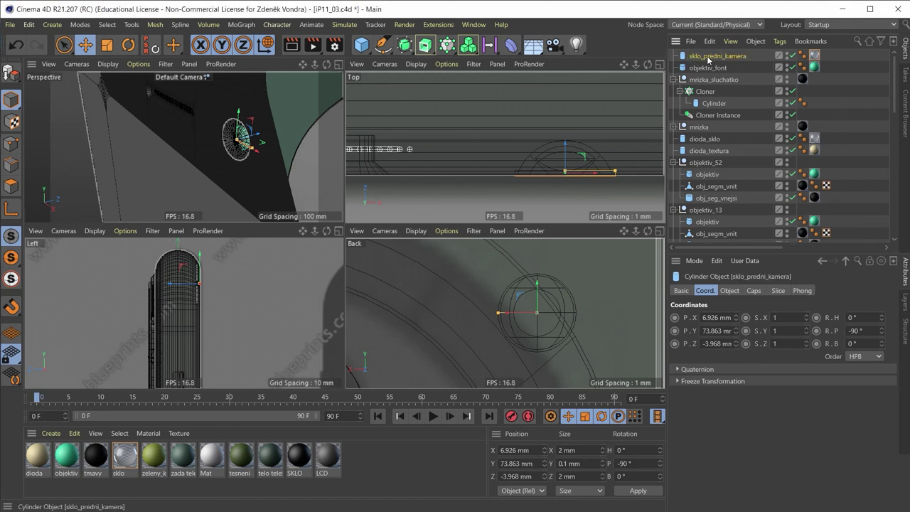
Step: Orbit the perspective view to inspect the glass disc over the front camera
middle_click(285, 146)
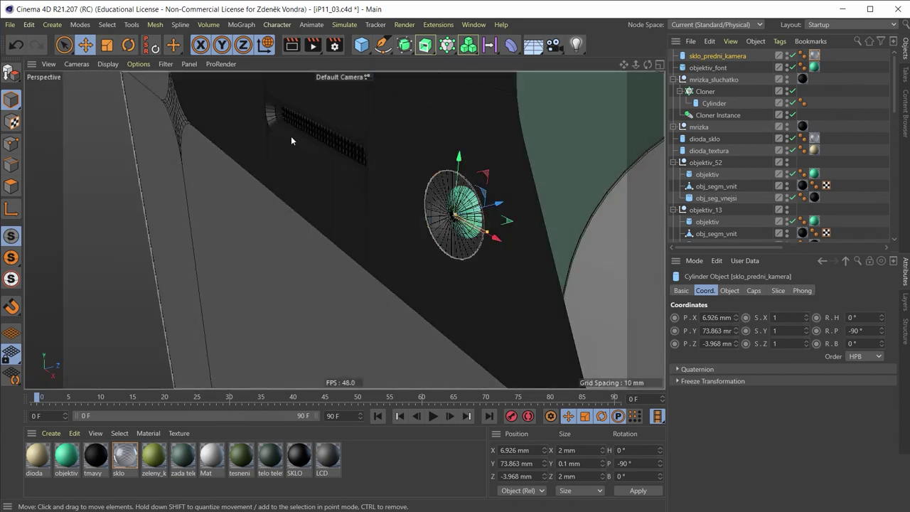
left_click_drag(416, 200, 427, 203, "alt")
scroll(525, 210, "down", 5)
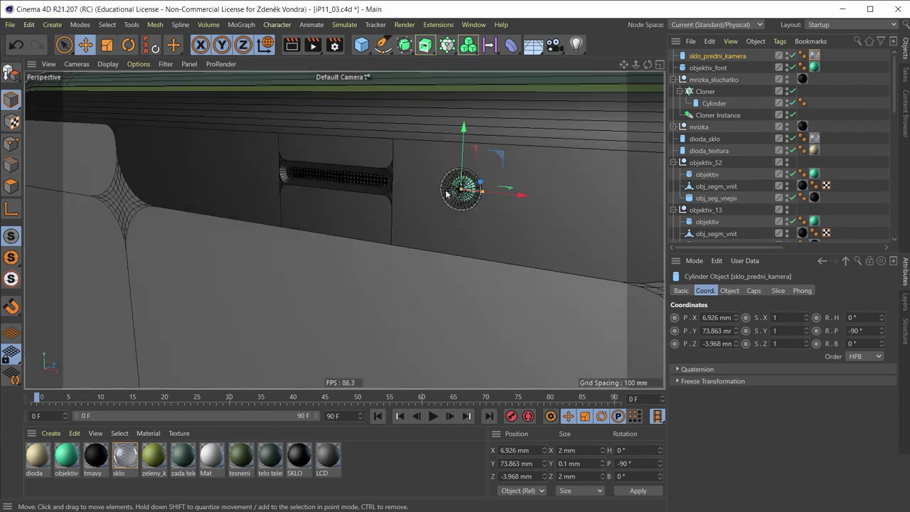
scroll(523, 188, "down", 2)
mouse_move(523, 169)
left_mouse_down("alt")
mouse_move(456, 210)
mouse_move(479, 200)
mouse_move(475, 210)
mouse_move(520, 221)
mouse_move(455, 235)
mouse_move(431, 180)
mouse_move(431, 220)
left_mouse_up("alt")
scroll(459, 206, "up", 2)
scroll(460, 203, "up", 2)
scroll(506, 223, "down", 3)
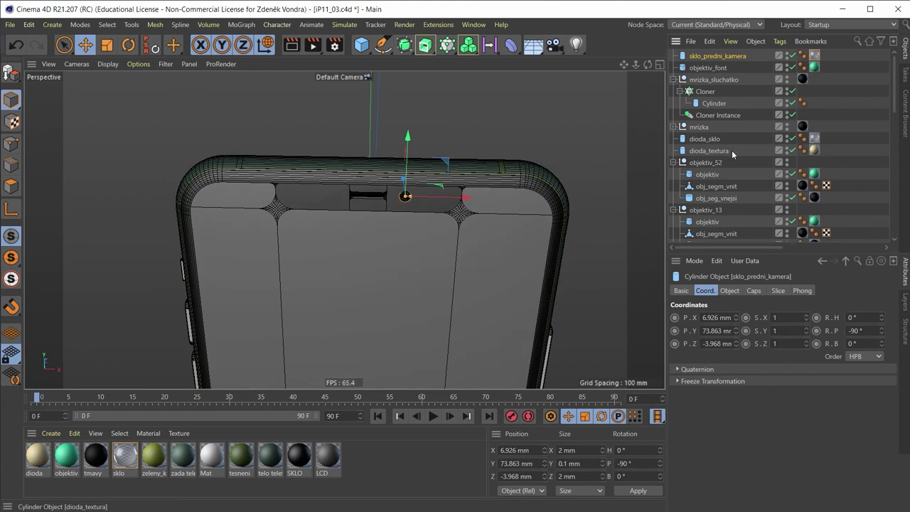
Step: Collapse mrizka_sluchatko, expand mrizka, and orbit toward the rear camera module
left_click(673, 79)
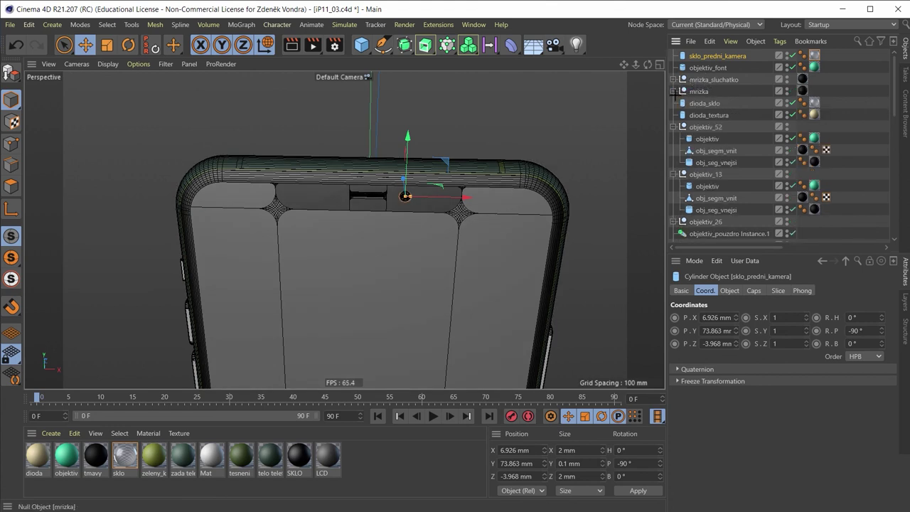
left_click(673, 91)
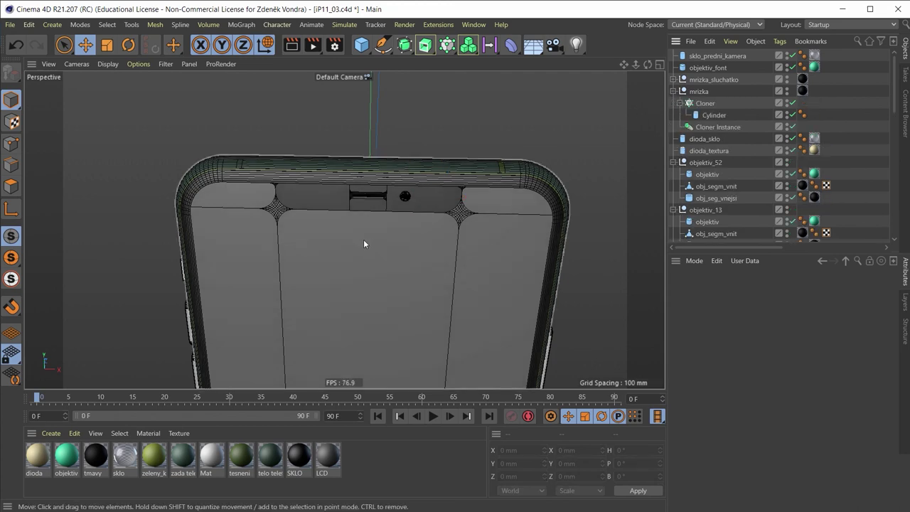
mouse_move(364, 239)
left_mouse_down("alt")
mouse_move(399, 221)
mouse_move(442, 244)
mouse_move(346, 229)
mouse_move(175, 155)
mouse_move(298, 133)
mouse_move(305, 179)
left_mouse_up("alt")
right_click_drag(305, 180, 276, 192, "alt")
mouse_move(354, 240)
left_mouse_down("alt")
mouse_move(384, 285)
mouse_move(391, 181)
mouse_move(345, 173)
left_mouse_up("alt")
Step: Set the viewport display to Gouraud Shading without wireframe lines
left_click(84, 64)
mouse_move(109, 64)
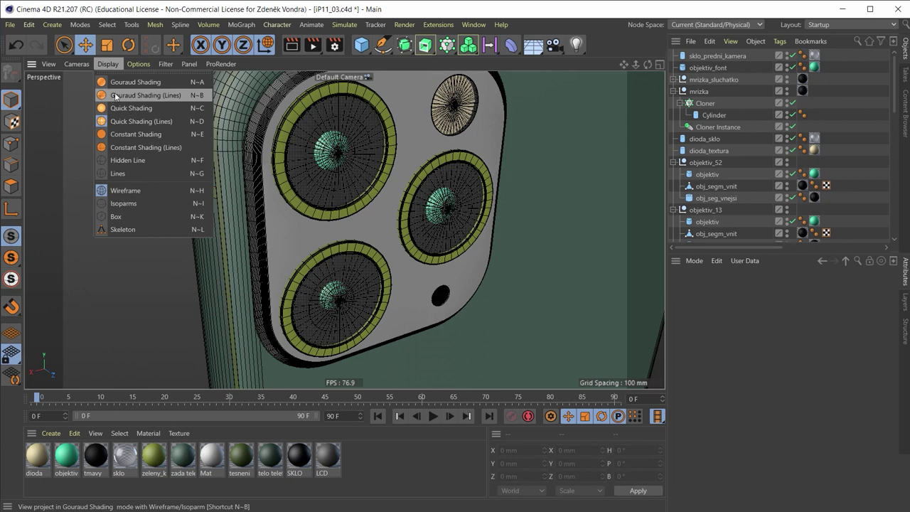
left_click(142, 107)
mouse_move(320, 214)
left_mouse_down("alt")
mouse_move(350, 204)
mouse_move(269, 221)
mouse_move(353, 243)
left_mouse_up("alt")
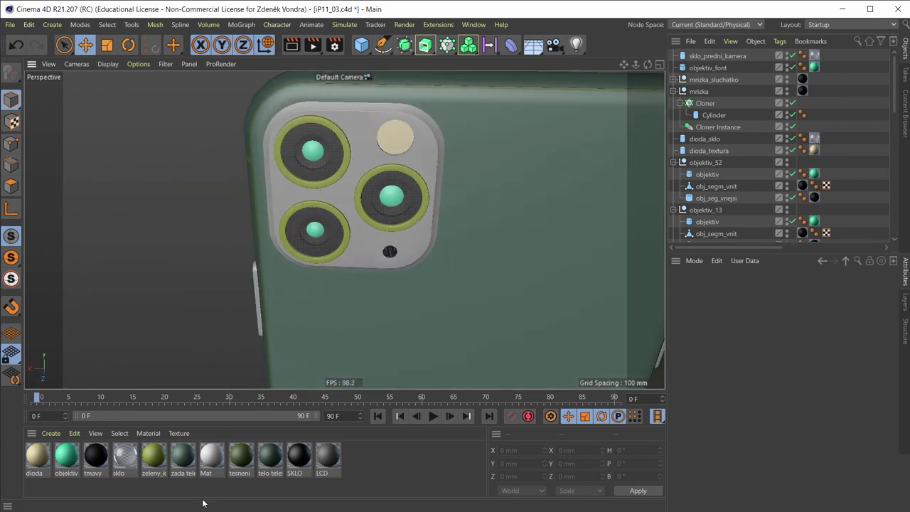
Step: Apply the zada telefonu material to the rear camera module and inspect it
mouse_move(183, 455)
left_mouse_down()
mouse_move(489, 91)
mouse_move(451, 125)
mouse_move(415, 301)
mouse_move(419, 290)
mouse_move(446, 286)
mouse_move(197, 120)
left_mouse_up()
scroll(424, 261, "down", 3)
mouse_move(163, 167)
left_mouse_down("alt")
mouse_move(193, 186)
mouse_move(183, 225)
mouse_move(135, 211)
mouse_move(141, 236)
left_mouse_up("alt")
scroll(289, 258, "up", 2)
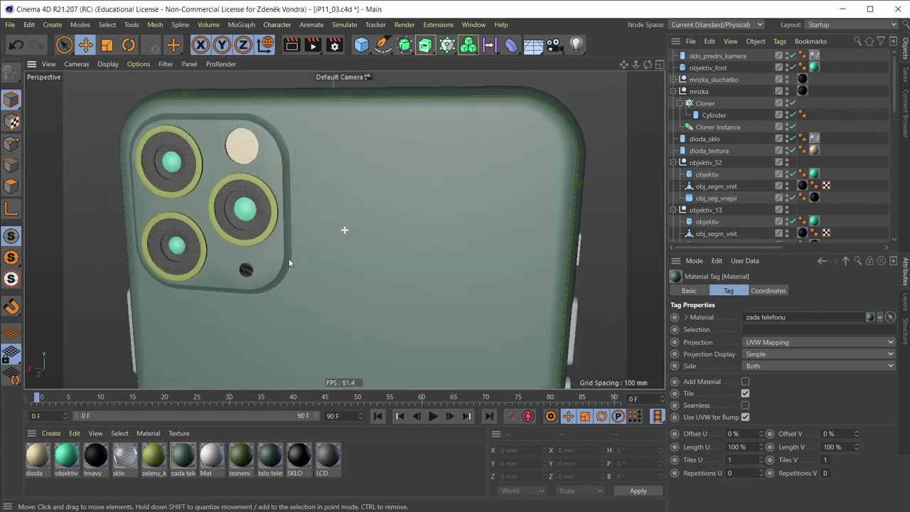
mouse_move(288, 258)
left_mouse_down("alt")
mouse_move(346, 264)
mouse_move(422, 253)
mouse_move(393, 285)
left_mouse_up("alt")
scroll(348, 273, "up", 2)
scroll(348, 272, "up", 2)
scroll(404, 270, "down", 3)
scroll(422, 253, "down", 2)
scroll(415, 292, "up", 2)
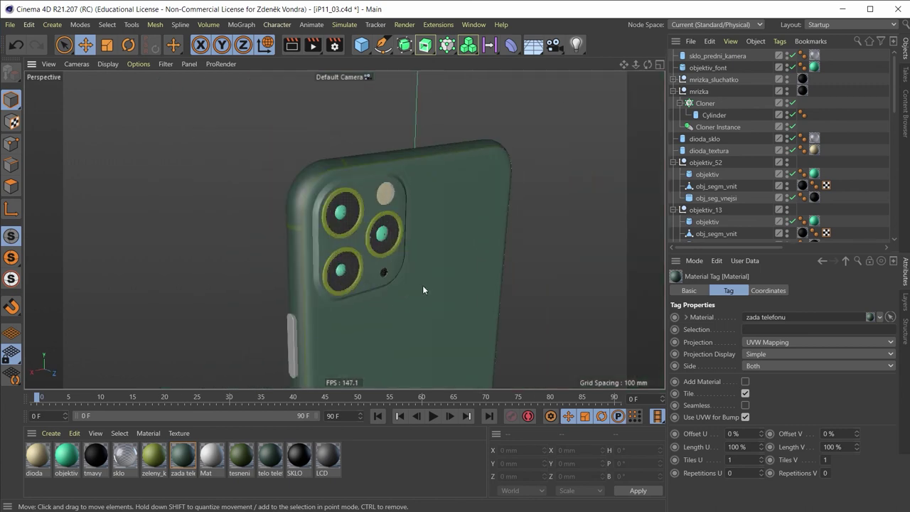
scroll(418, 284, "up", 3)
scroll(418, 284, "down", 3)
Step: Collapse the mrizka, objektiv_52, objektiv_13 and objektiv_pouzdro hierarchies while picking dioda_sklo, dioda_textura and objektiv_52
left_click_drag(313, 192, 356, 199, "alt")
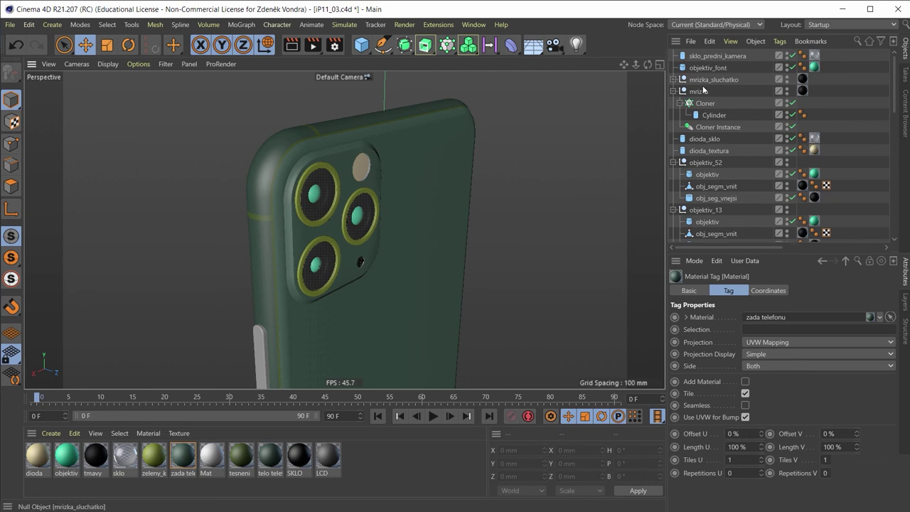
left_click(673, 92)
left_click(698, 91)
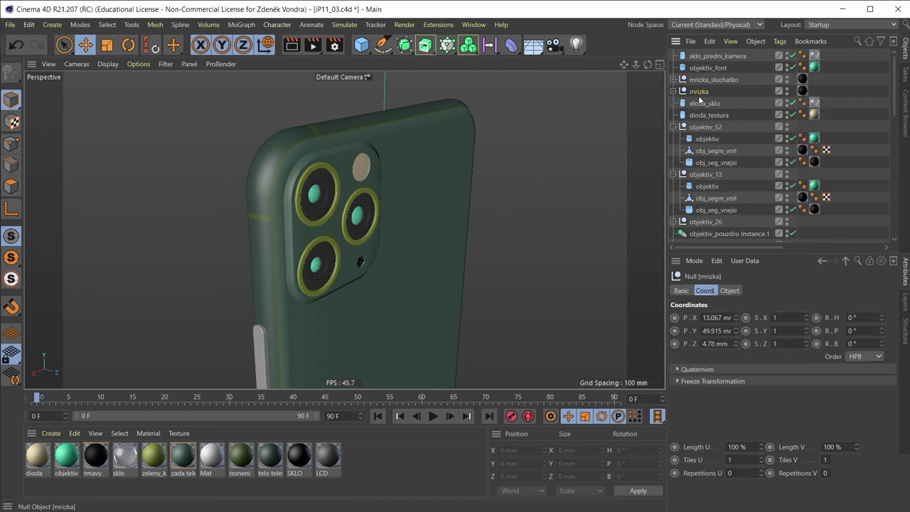
left_click(703, 103)
left_click(701, 115, "ctrl")
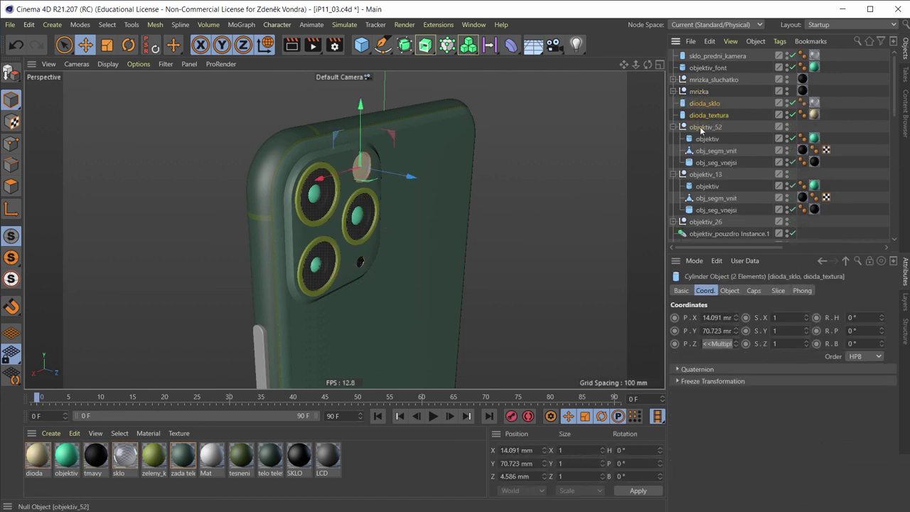
left_click(700, 127, "ctrl")
left_click(674, 127)
left_click(673, 138)
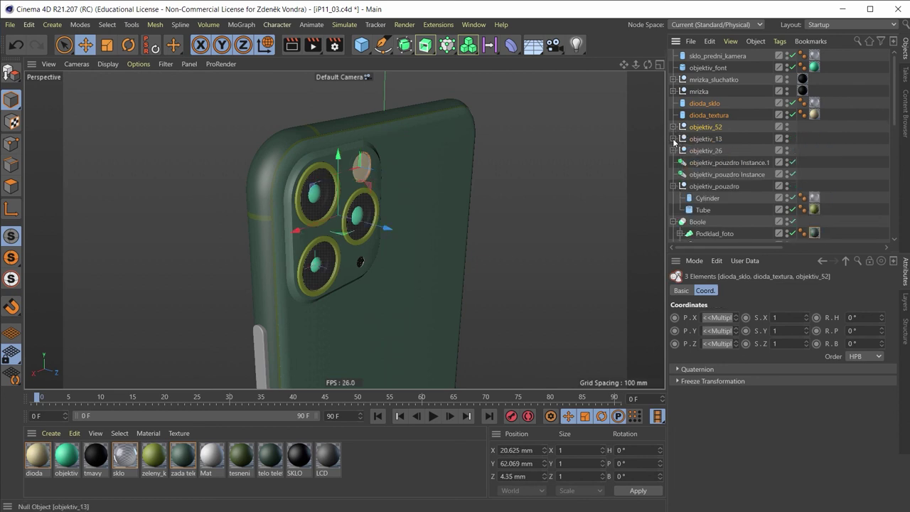
left_click(673, 187)
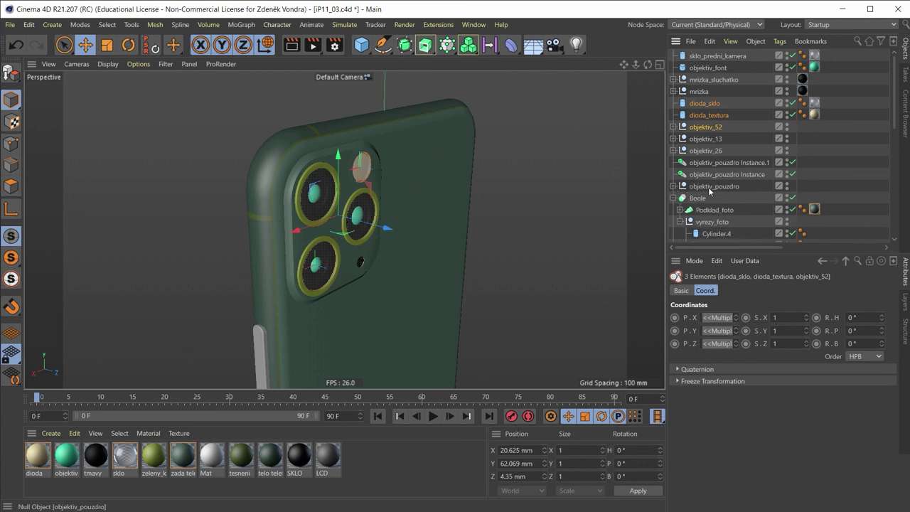
Step: Select all twelve back-camera parts, from mrizka and dioda_sklo through the vyrezy_foto cutouts
left_click(704, 199, "shift")
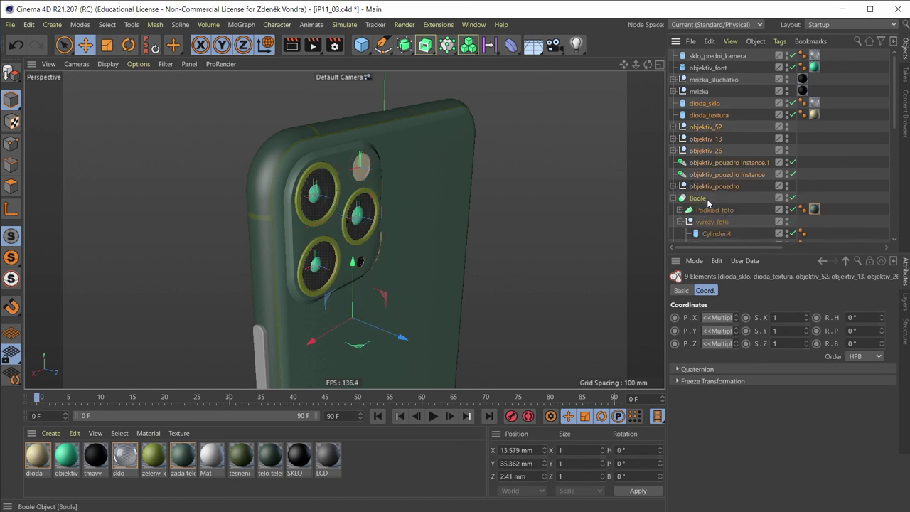
scroll(739, 204, "down", 3)
scroll(739, 205, "up", 3)
left_click(694, 91)
left_click(699, 103, "ctrl")
scroll(699, 103, "down", 2)
scroll(699, 103, "down", 2)
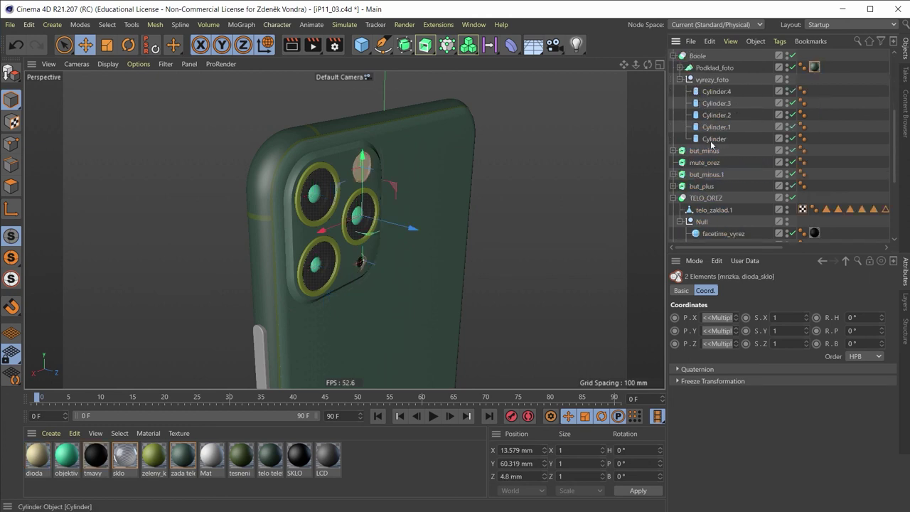
left_click(716, 93, "shift")
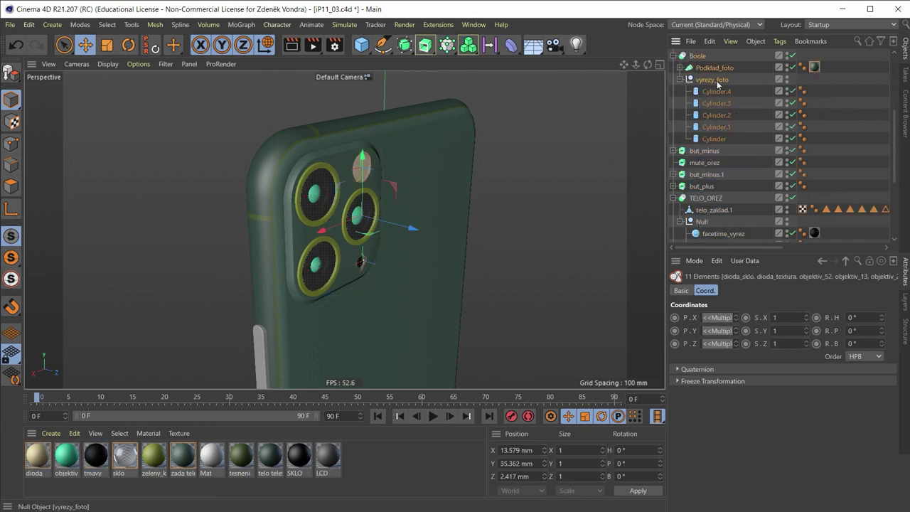
scroll(723, 121, "up", 4)
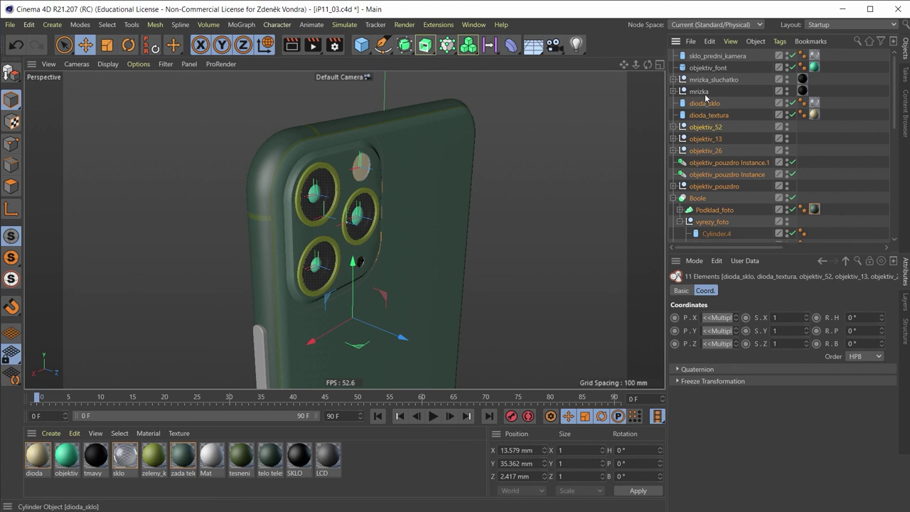
left_click(701, 93, "ctrl")
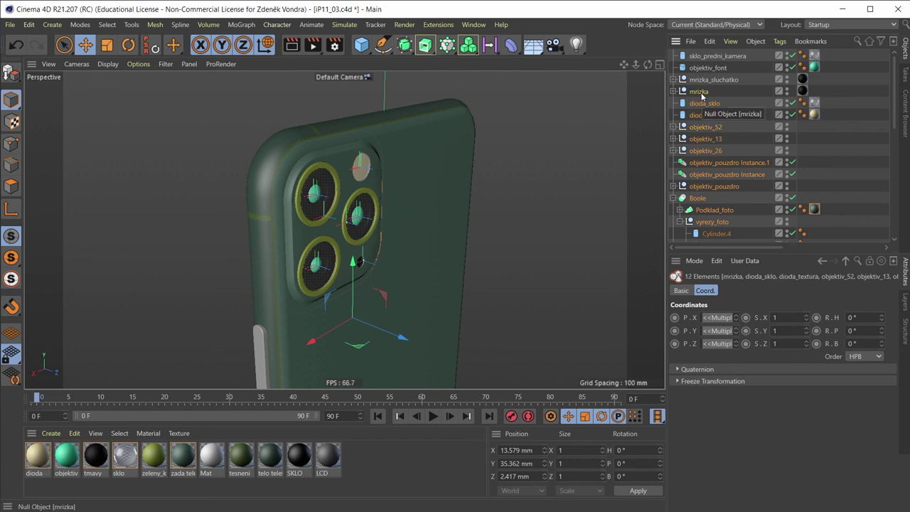
right_click(701, 96)
left_click(626, 2)
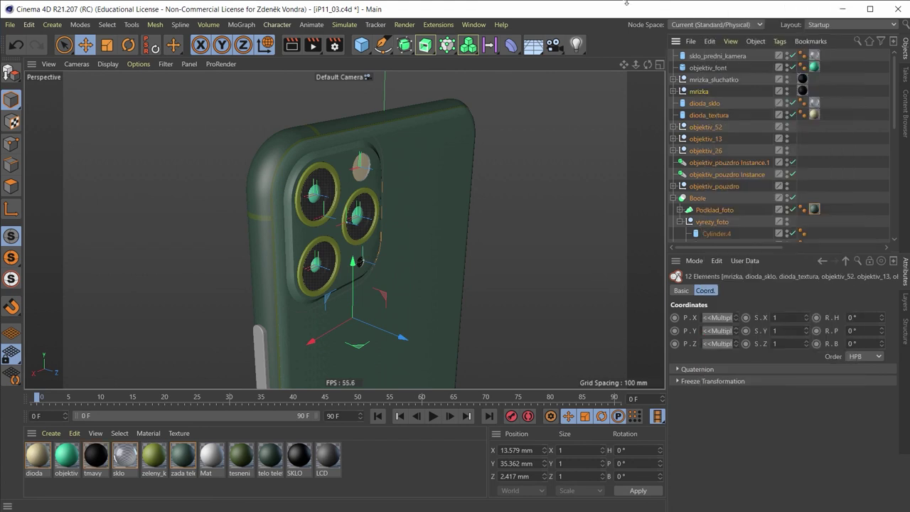
Step: Group the selected camera parts with Alt+G and name the new null FOTO
key("alt+g")
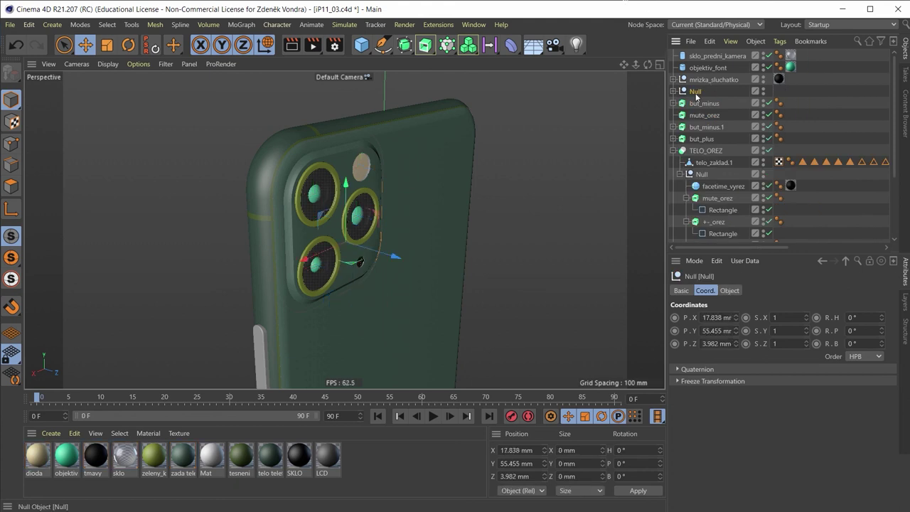
double_click(695, 92)
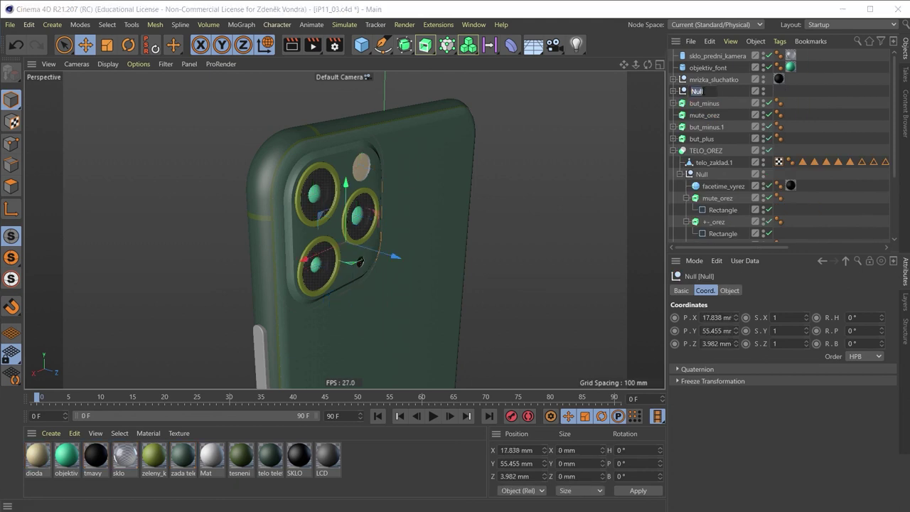
type("f")
key("Return")
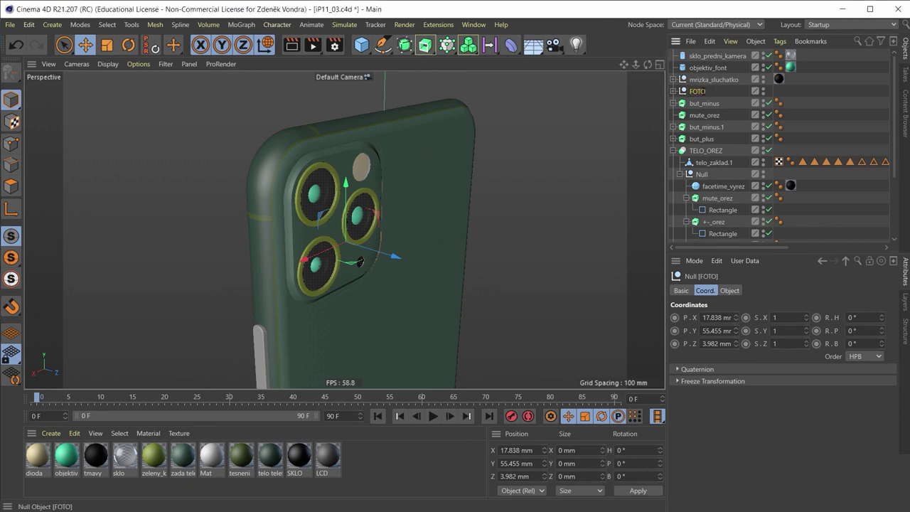
Step: Toggle FOTO's editor visibility to confirm the camera module on the phone back, leaving it visible
left_click(763, 91)
left_click(764, 91)
left_click(763, 91)
mouse_move(409, 237)
left_mouse_down("alt")
mouse_move(361, 231)
mouse_move(356, 203)
left_mouse_up("alt")
scroll(356, 199, "up", 2)
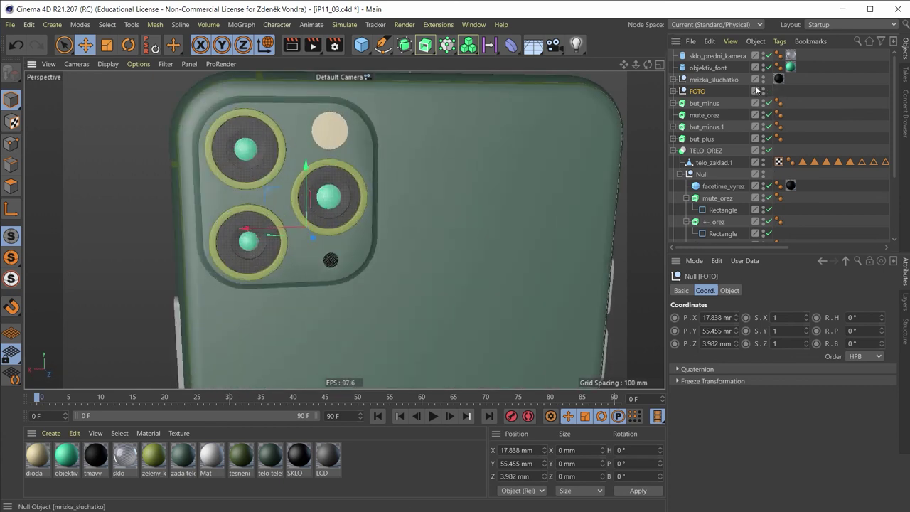
left_click(765, 90)
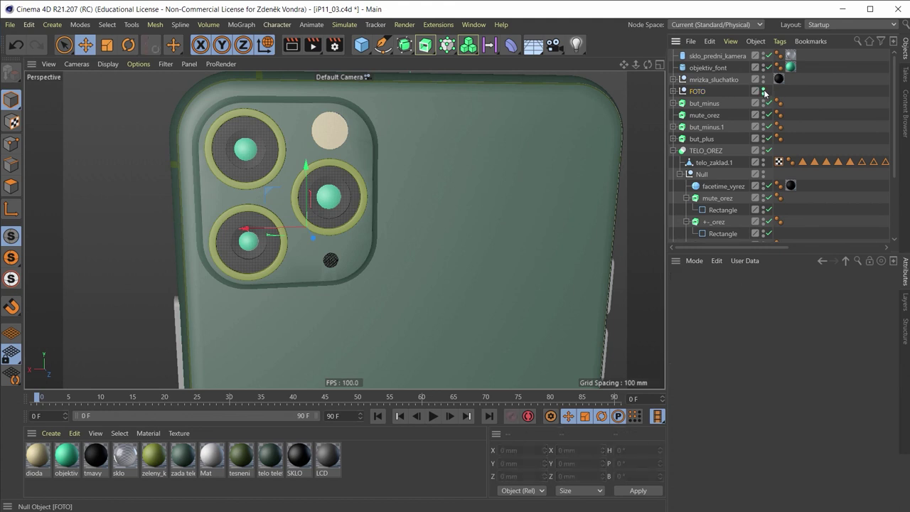
left_click(765, 90)
left_click(764, 90)
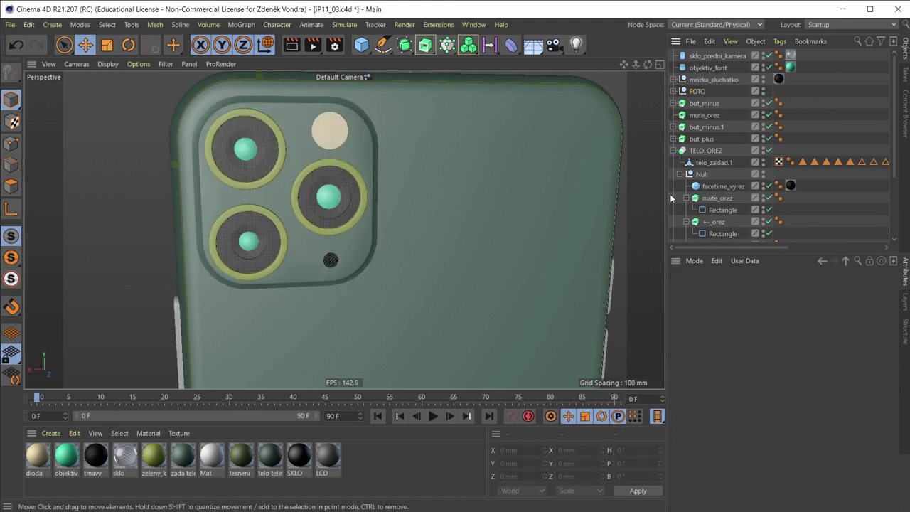
left_click(764, 92)
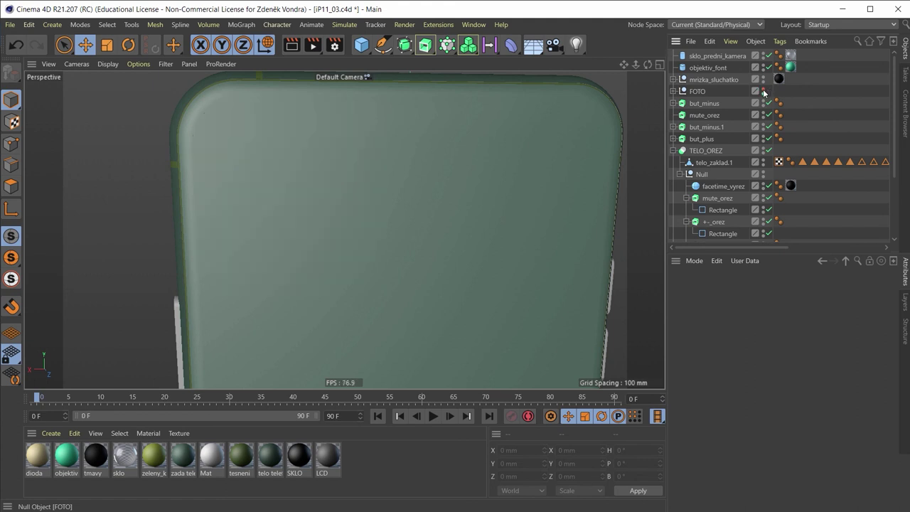
left_click(763, 92)
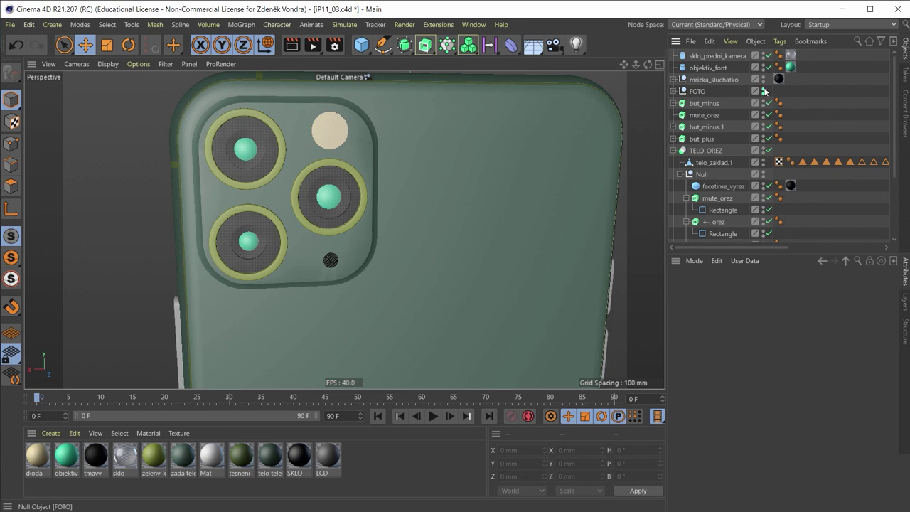
left_click(764, 92)
Step: Zoom to the front notch and nudge the earpiece speaker grille slightly left
mouse_move(461, 146)
left_mouse_down("alt")
mouse_move(374, 178)
mouse_move(342, 226)
mouse_move(356, 182)
mouse_move(350, 198)
mouse_move(406, 225)
mouse_move(317, 173)
mouse_move(439, 203)
mouse_move(282, 197)
mouse_move(343, 230)
left_mouse_up("alt")
scroll(269, 167, "up", 5)
mouse_move(269, 164)
left_mouse_down("alt")
mouse_move(344, 187)
mouse_move(374, 178)
mouse_move(340, 172)
mouse_move(364, 163)
mouse_move(198, 221)
left_mouse_up("alt")
scroll(372, 162, "up", 3)
scroll(358, 176, "up", 3)
scroll(360, 181, "up", 2)
scroll(198, 221, "up", 3)
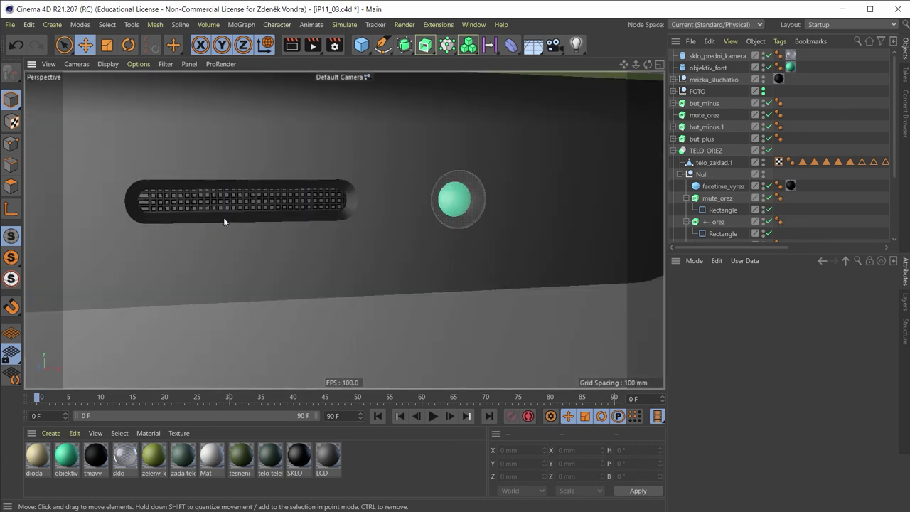
left_click(240, 209)
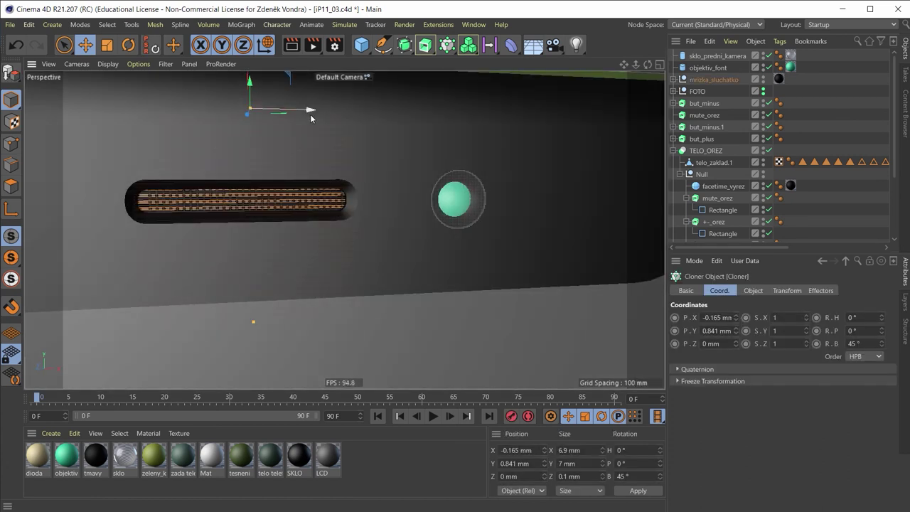
left_click_drag(311, 118, 302, 118)
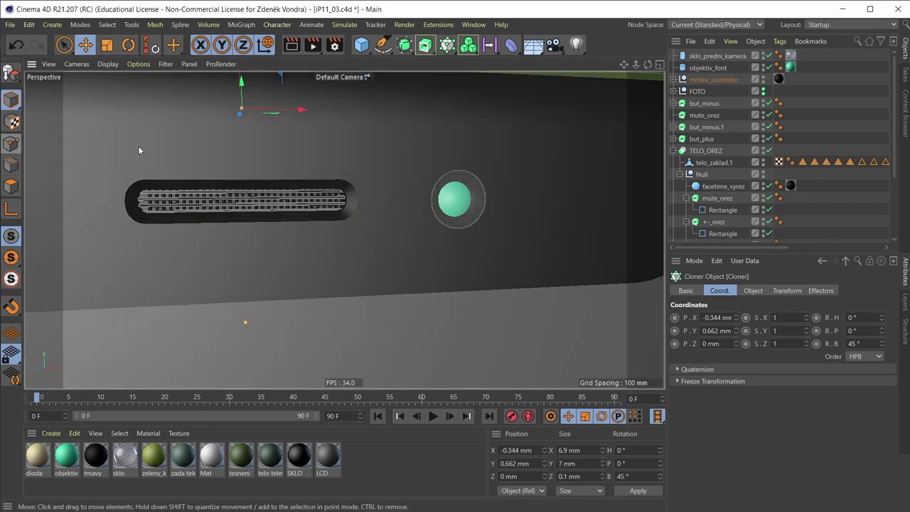
Step: Move the mrizka_sluchatko grille null left along X to -0.579 mm
left_click_drag(267, 165, 246, 175, "alt")
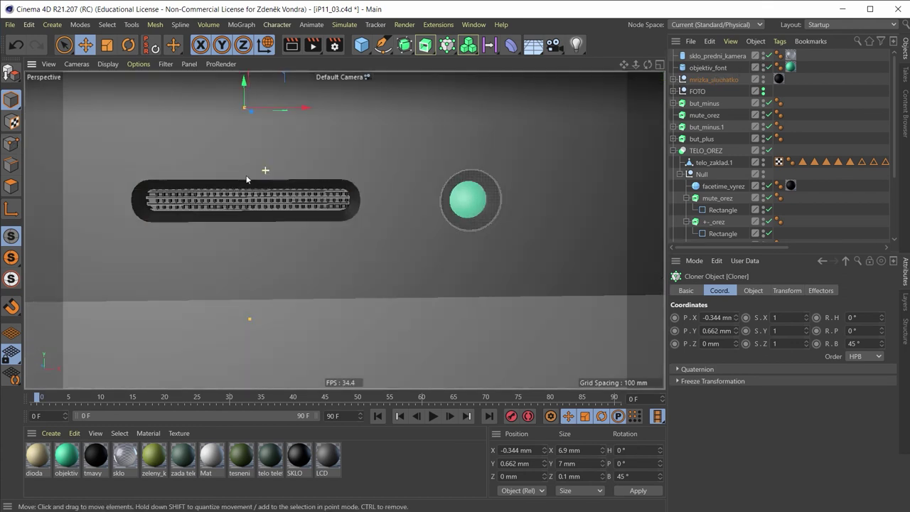
left_click(680, 83)
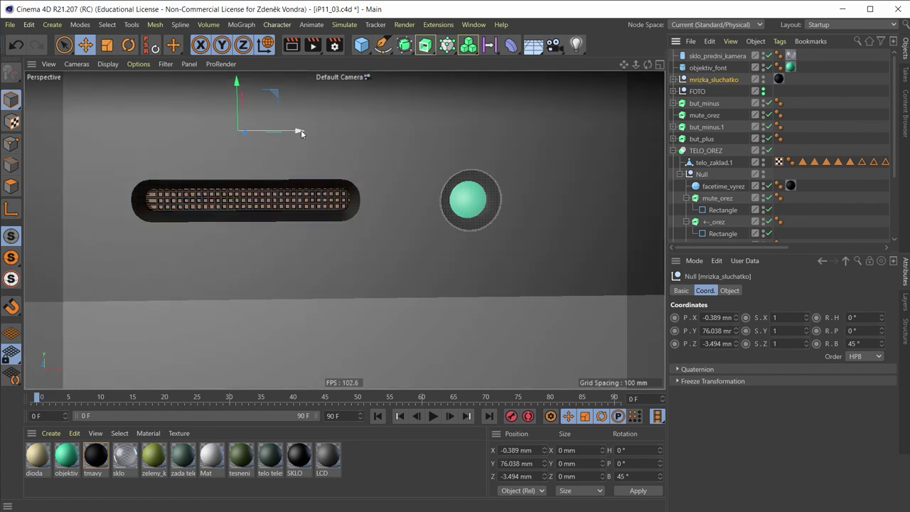
left_click_drag(301, 130, 298, 132)
scroll(319, 221, "down", 2)
scroll(300, 218, "down", 4)
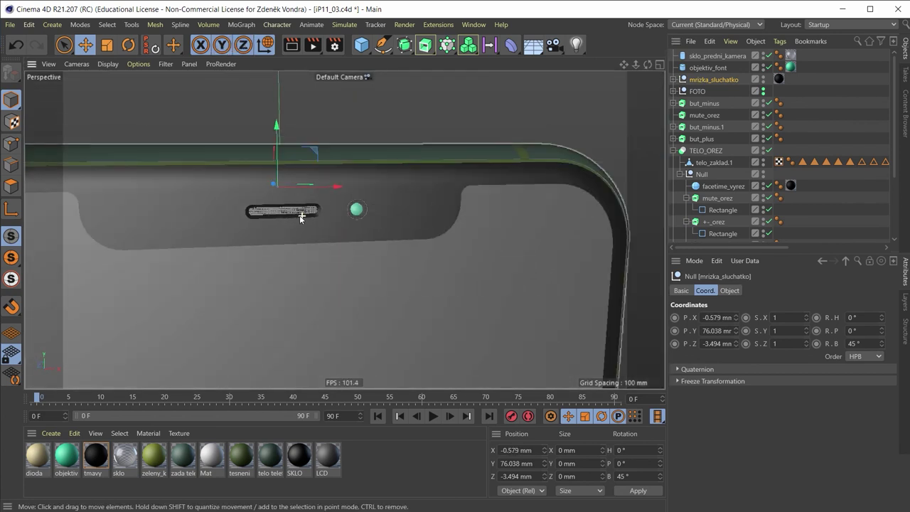
scroll(300, 218, "down", 2)
scroll(288, 256, "down", 2)
scroll(343, 235, "down", 3)
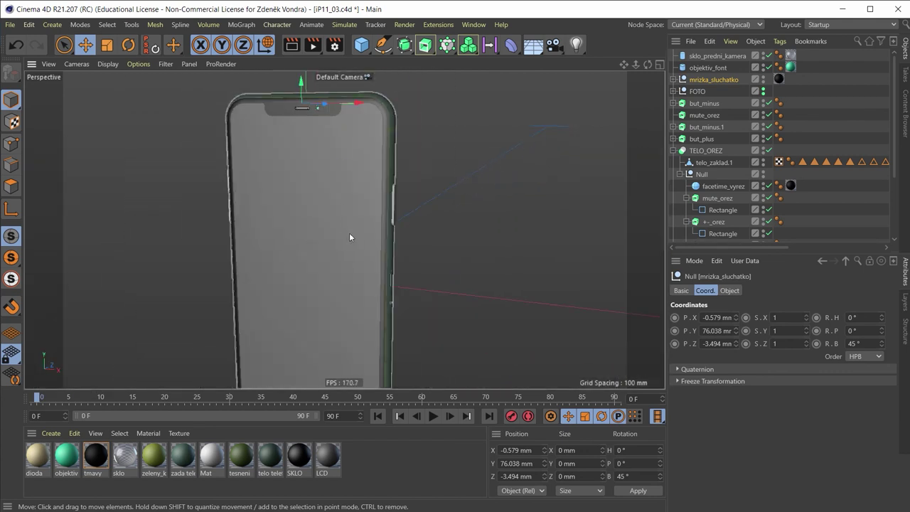
mouse_move(387, 240)
left_mouse_down("alt")
mouse_move(210, 217)
mouse_move(374, 253)
mouse_move(399, 248)
mouse_move(355, 194)
mouse_move(391, 140)
mouse_move(428, 114)
mouse_move(317, 240)
mouse_move(357, 225)
left_mouse_up("alt")
scroll(376, 171, "up", 2)
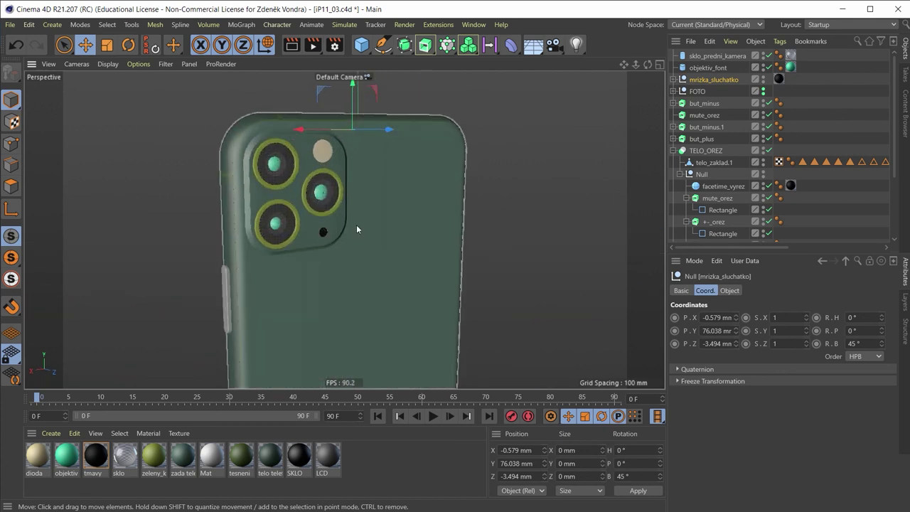